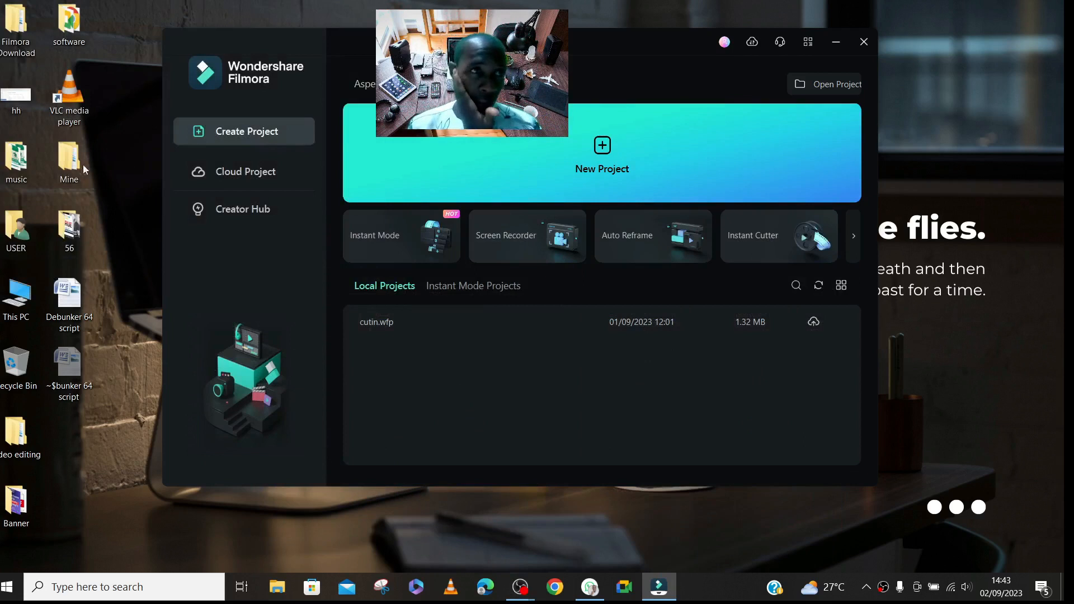
# - Browse in File Explorer to the OBS RECORD folder inside the Desktop's Mine folder
pyautogui.doubleClick(71, 166)
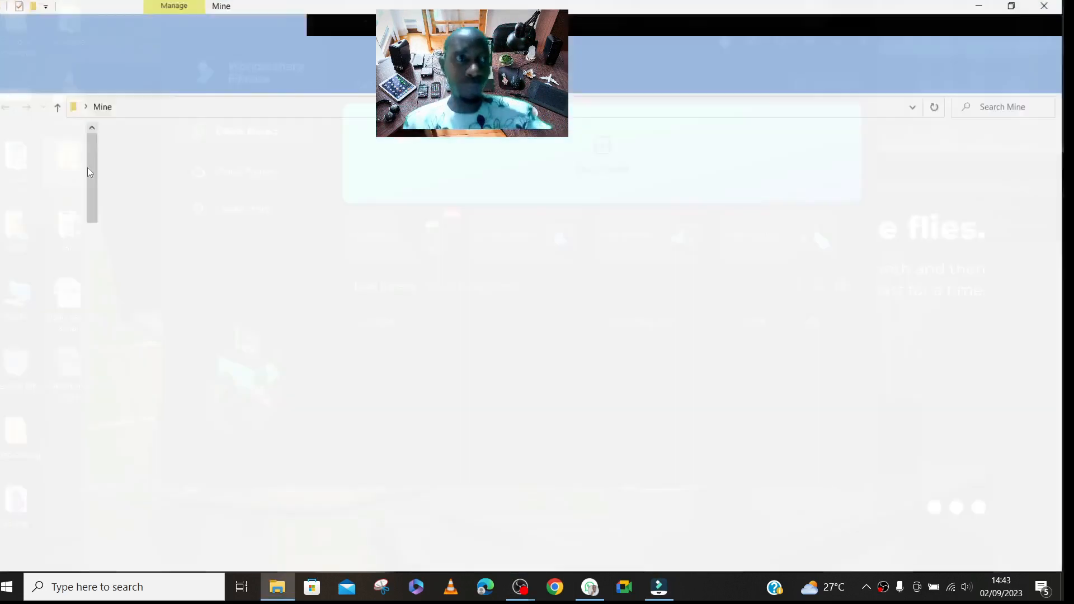
pyautogui.click(87, 167)
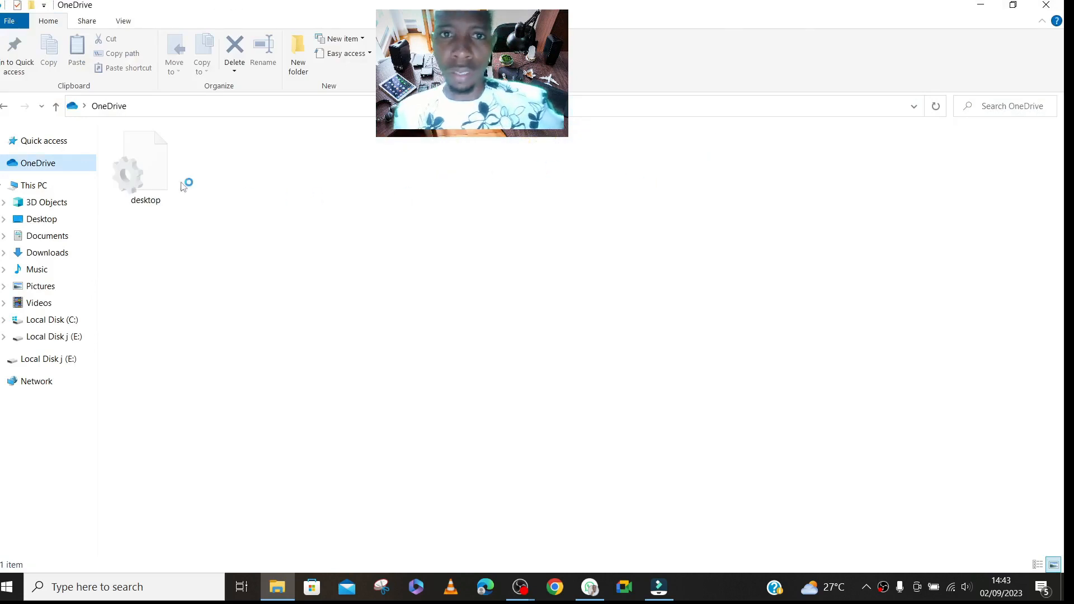
pyautogui.click(56, 106)
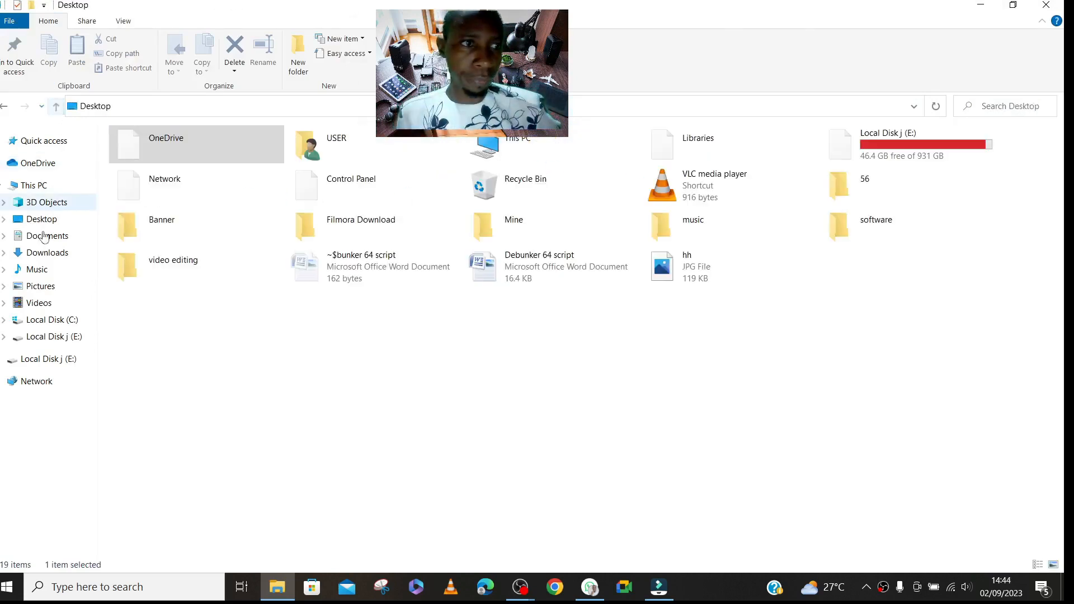
pyautogui.click(42, 220)
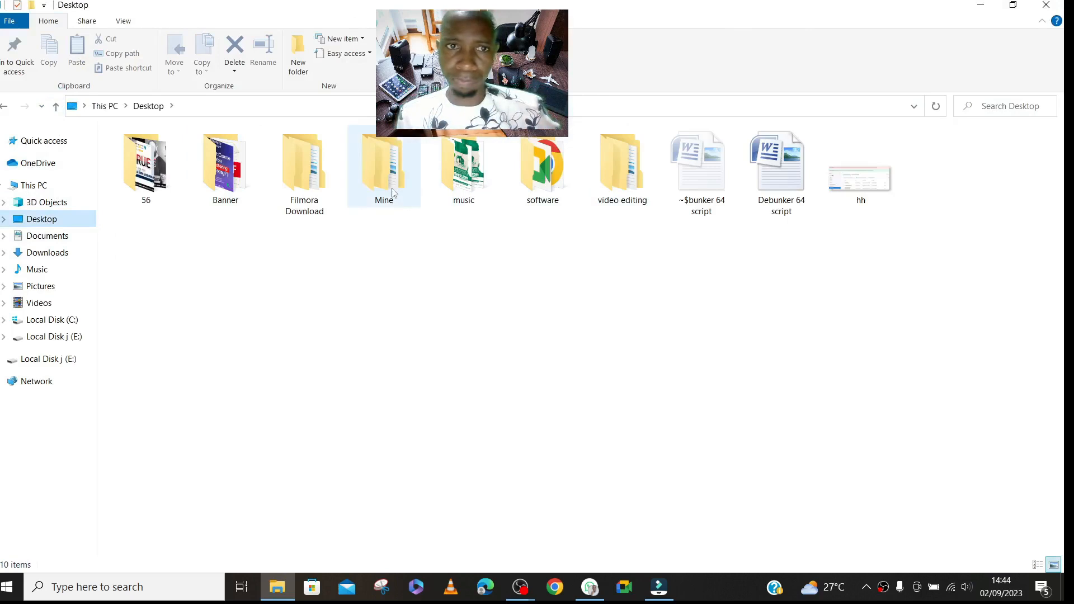
pyautogui.doubleClick(393, 192)
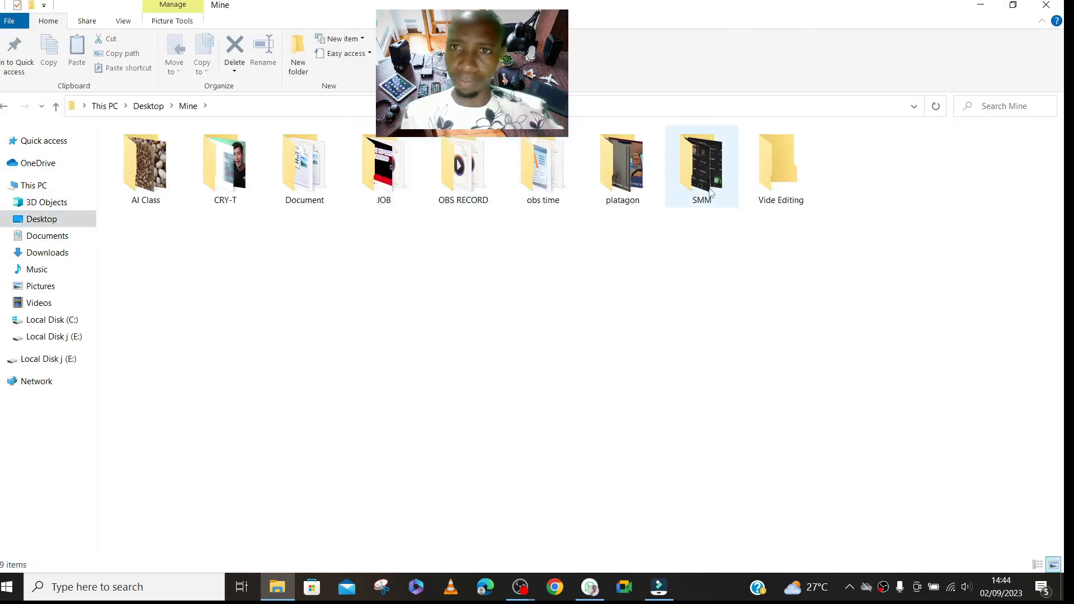
pyautogui.doubleClick(463, 165)
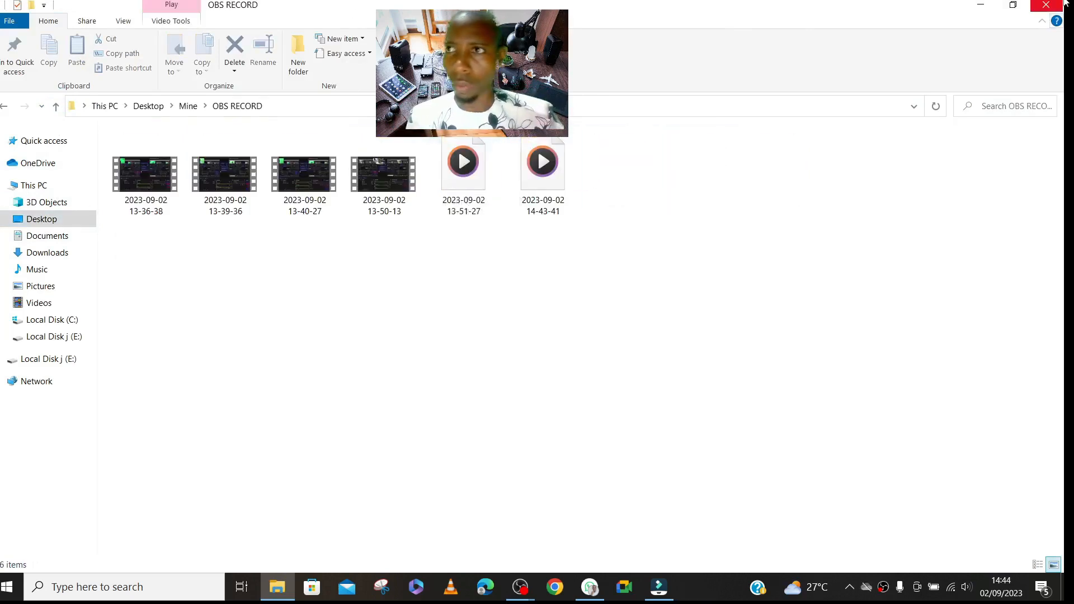
pyautogui.click(1046, 5)
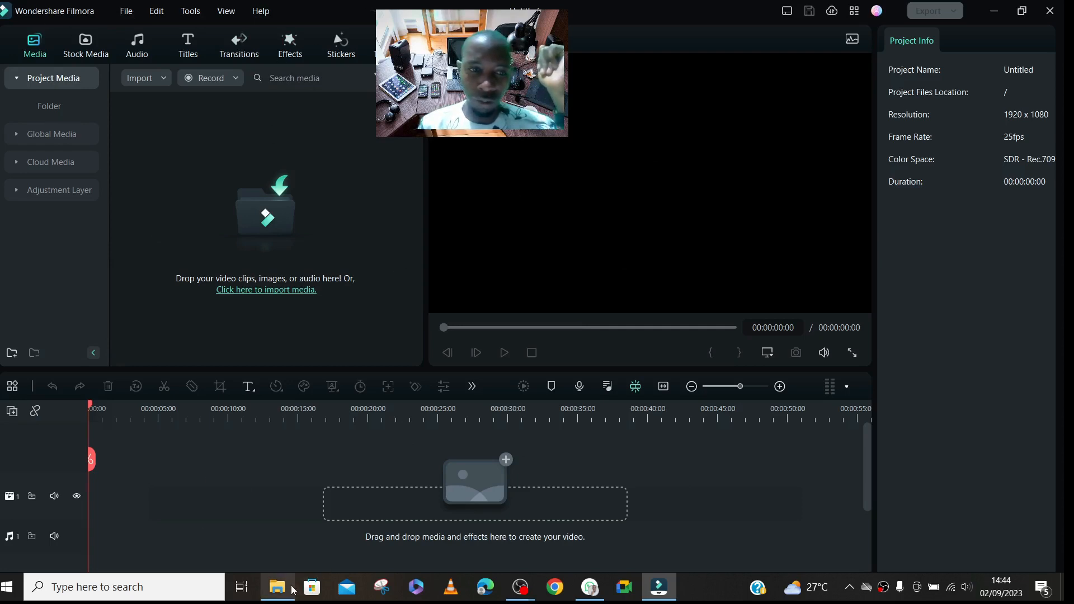
# - Switch back to the File Explorer window and open the Vide Editing folder inside Mine
pyautogui.moveTo(282, 586)
pyautogui.click(276, 520)
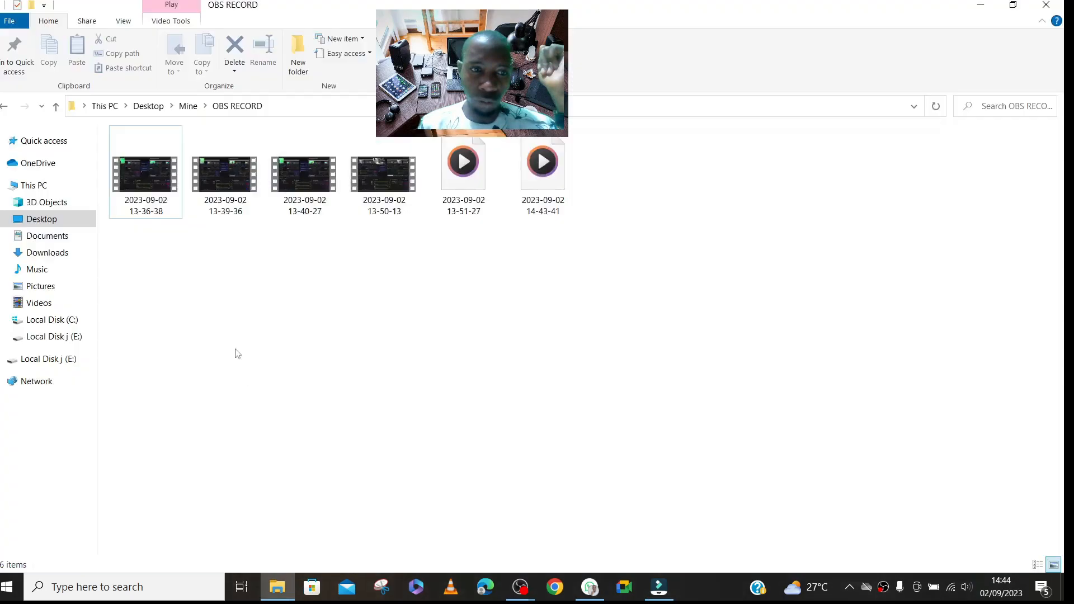
pyautogui.click(56, 106)
pyautogui.doubleClick(792, 165)
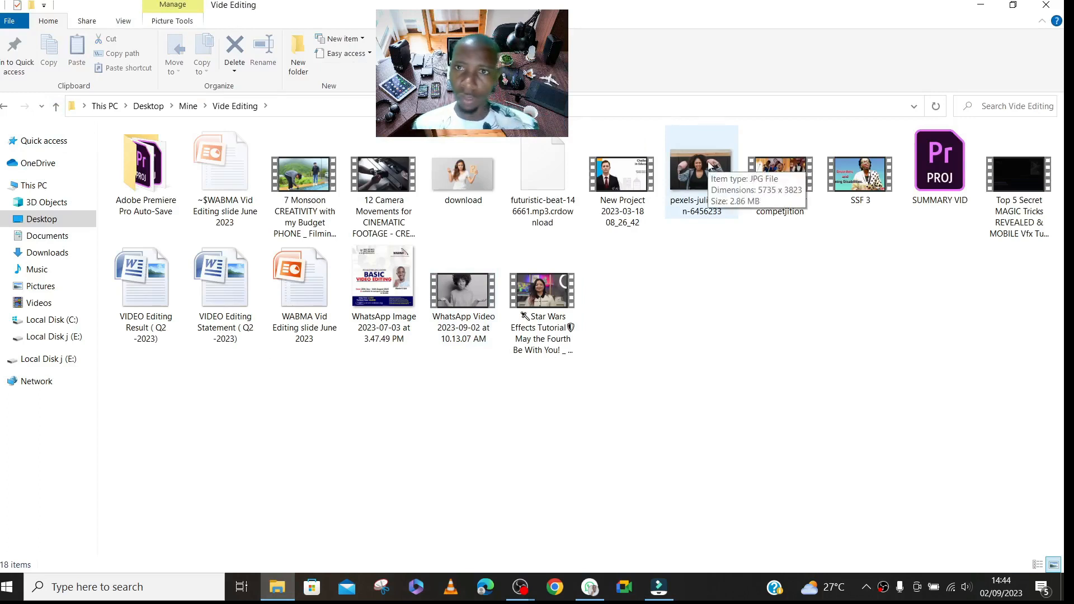
# - Import the pexels photo of the woman with boxing gloves and the WhatsApp Video 2023-09-02 at 10.13.07 AM clip into the project media
pyautogui.click(708, 164)
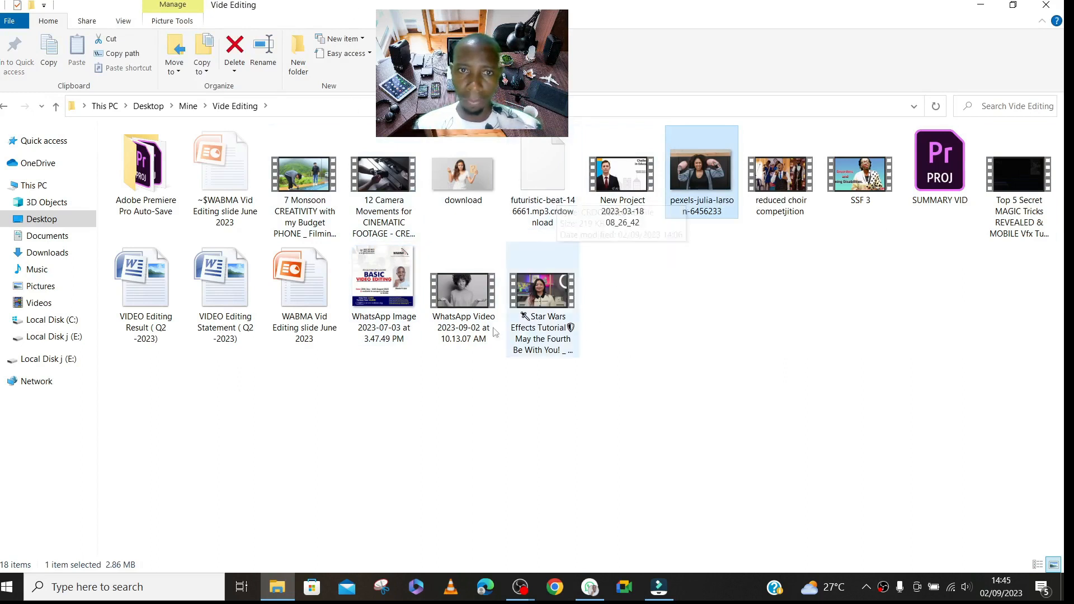
pyautogui.keyDown('ctrl'); pyautogui.click(463, 293); pyautogui.keyUp('ctrl')
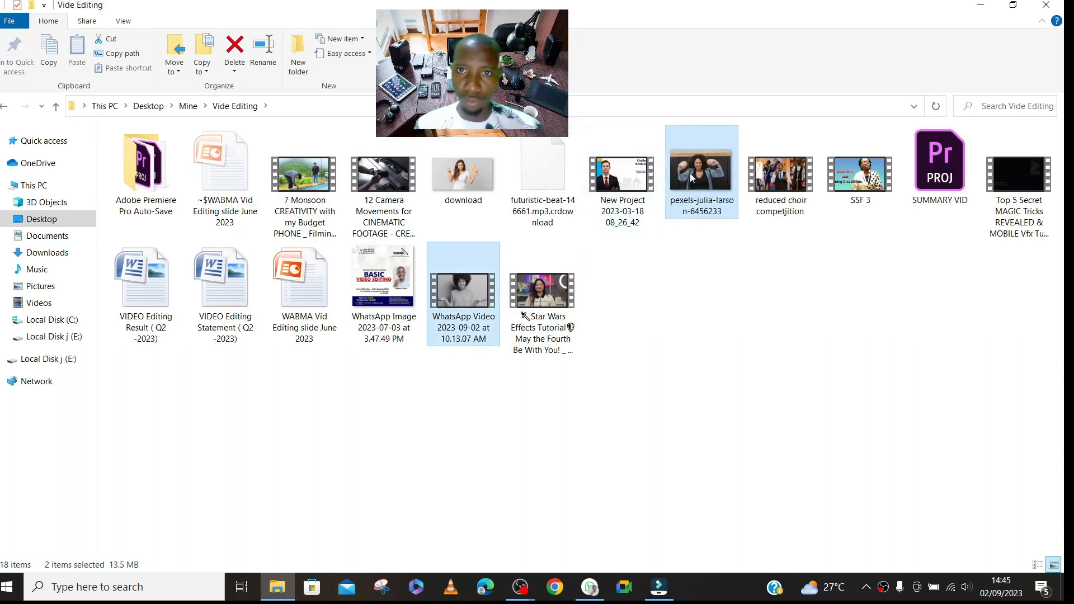
pyautogui.moveTo(684, 167); pyautogui.dragTo(368, 322)
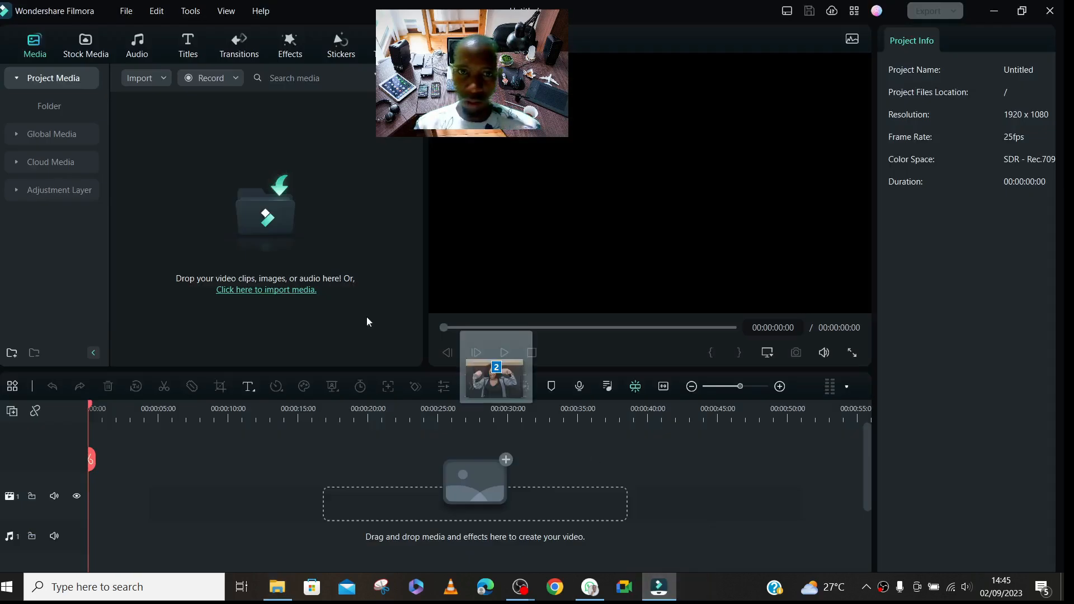
pyautogui.moveTo(207, 206); pyautogui.dragTo(269, 228)
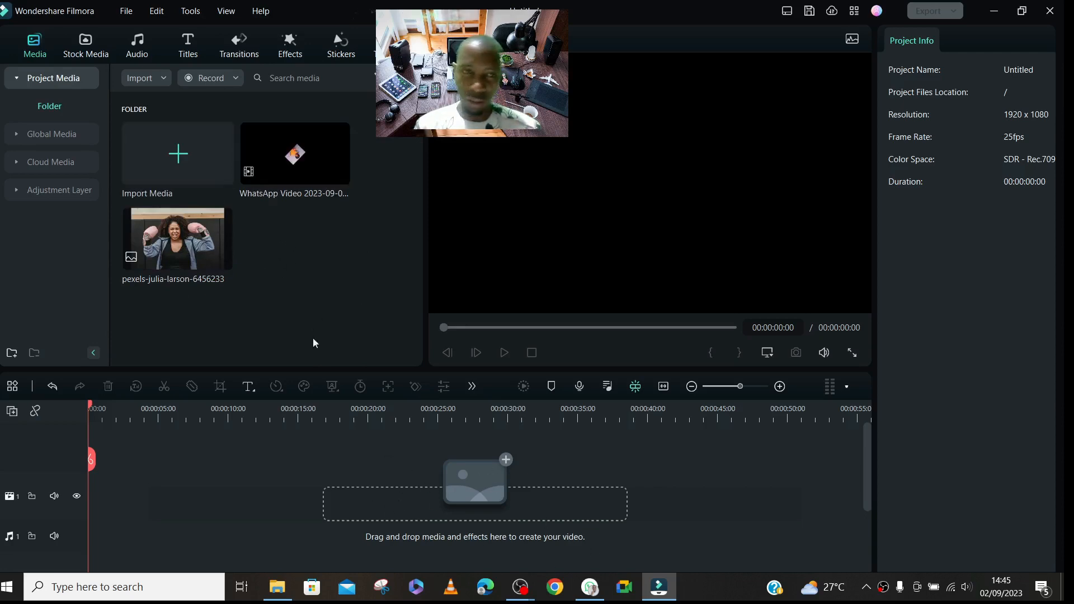
# - Place the photo at the video track's start and the WhatsApp video at about 00:00:06:24, keeping the 1920 x 1080 25fps project settings
pyautogui.moveTo(170, 244); pyautogui.dragTo(90, 505)
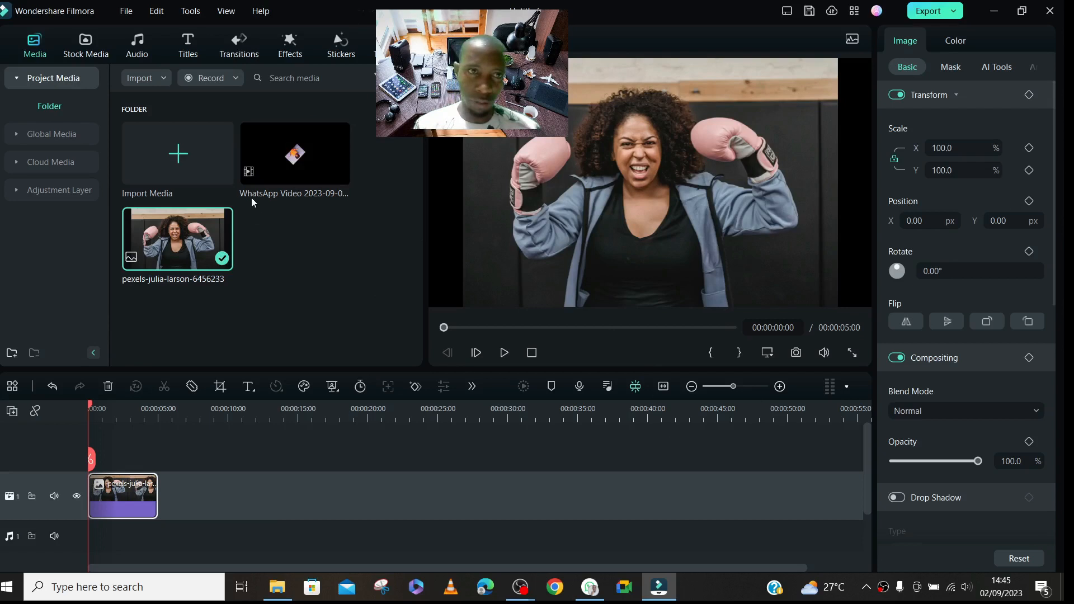
pyautogui.moveTo(256, 141); pyautogui.dragTo(219, 518)
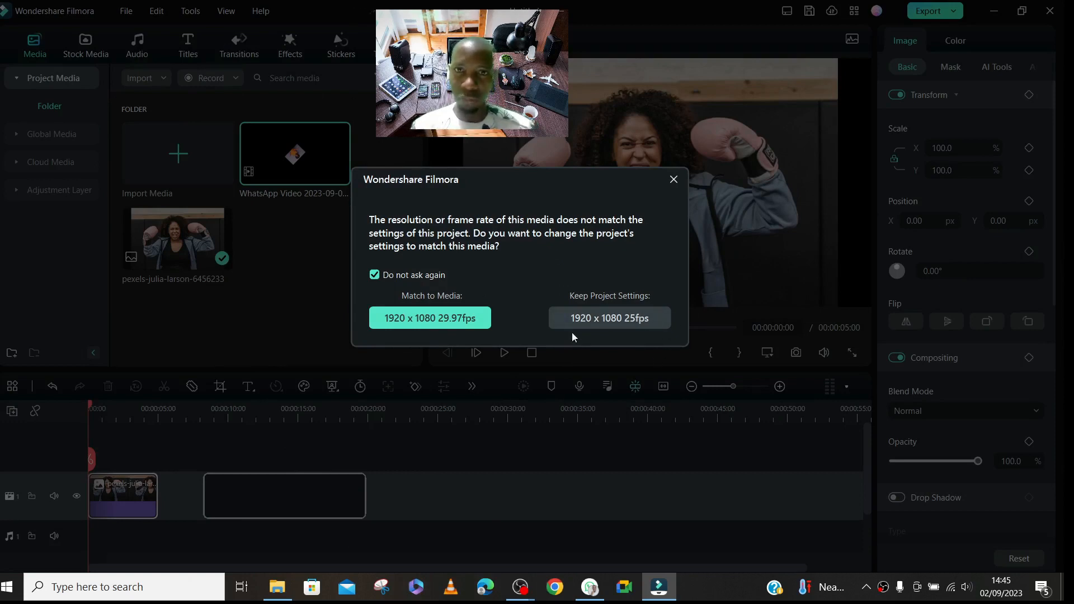
pyautogui.click(599, 319)
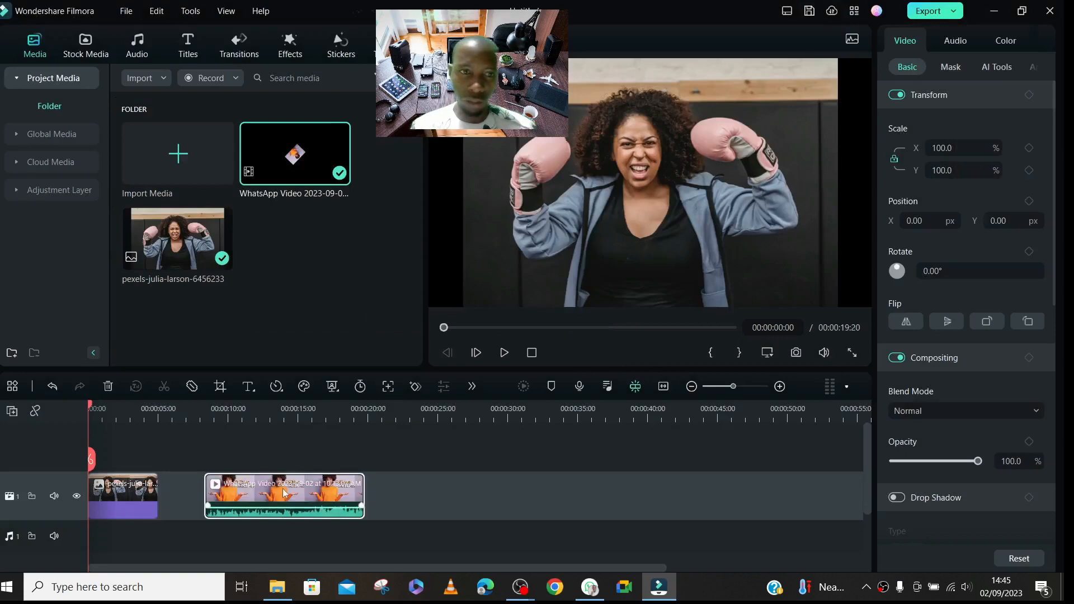
pyautogui.moveTo(284, 485); pyautogui.dragTo(266, 496)
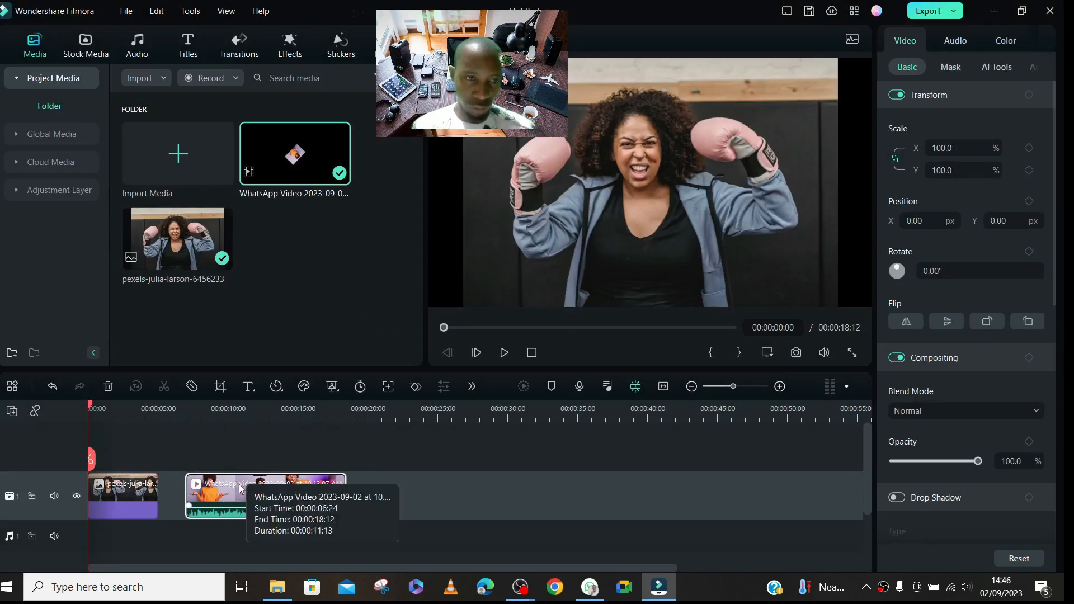
# - Detach the audio from the WhatsApp video clip and delete the clip's video part from the timeline
pyautogui.rightClick(242, 489)
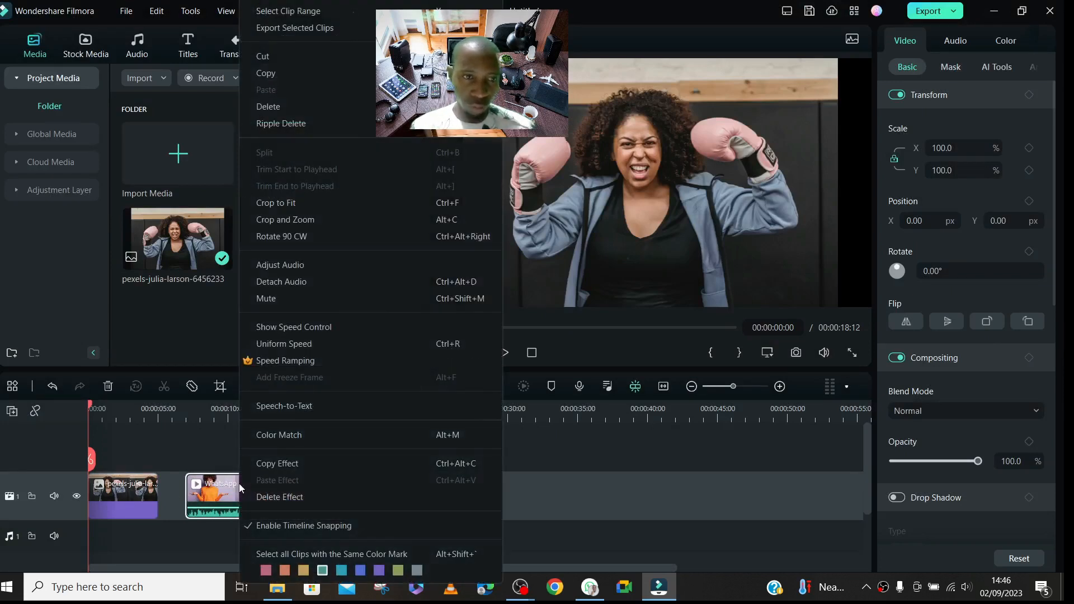
pyautogui.click(265, 283)
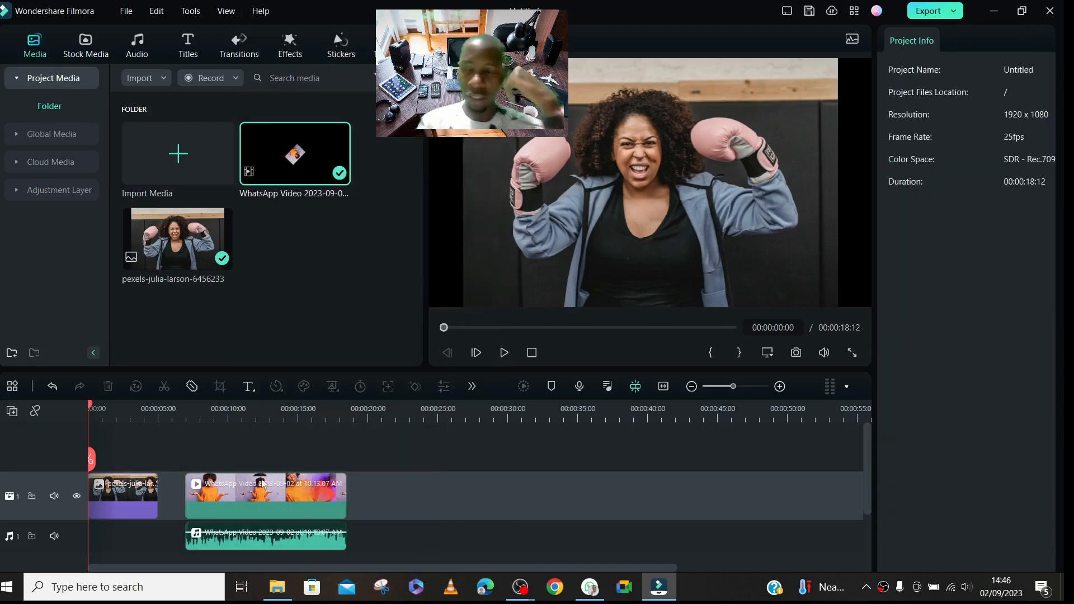
pyautogui.click(234, 495)
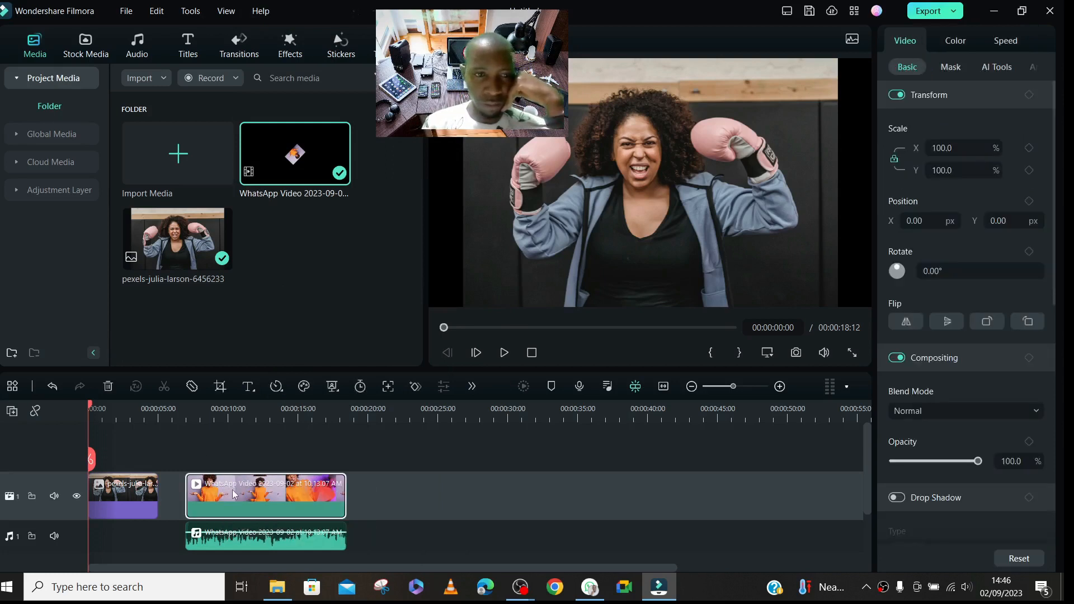
pyautogui.press('Delete')
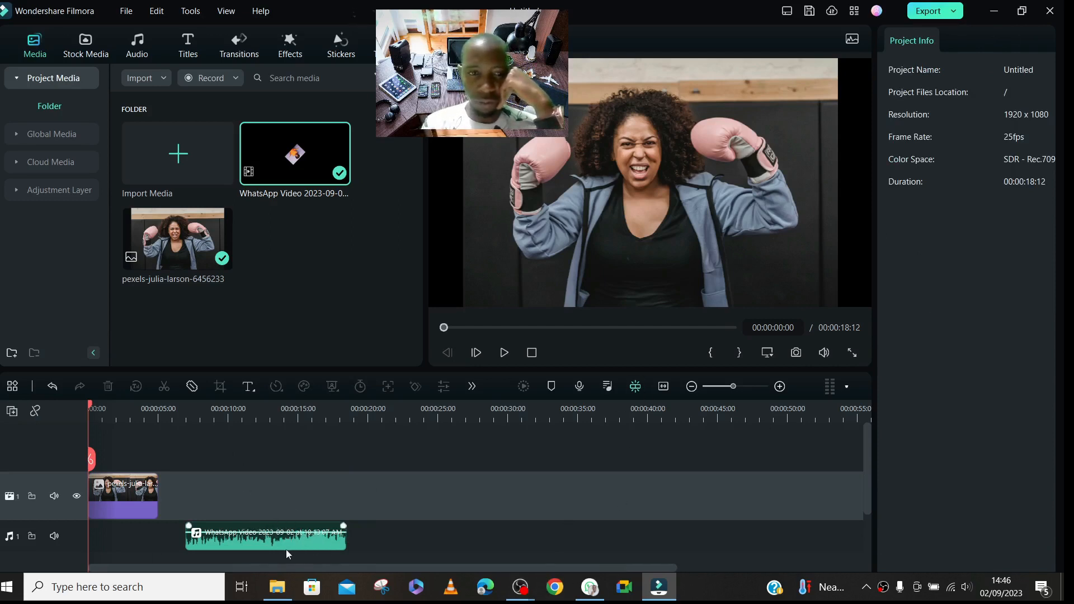
# - Move the detached audio to the start of the timeline and extend the photo clip to the audio's end at 00:00:11:13
pyautogui.moveTo(286, 549); pyautogui.dragTo(190, 545)
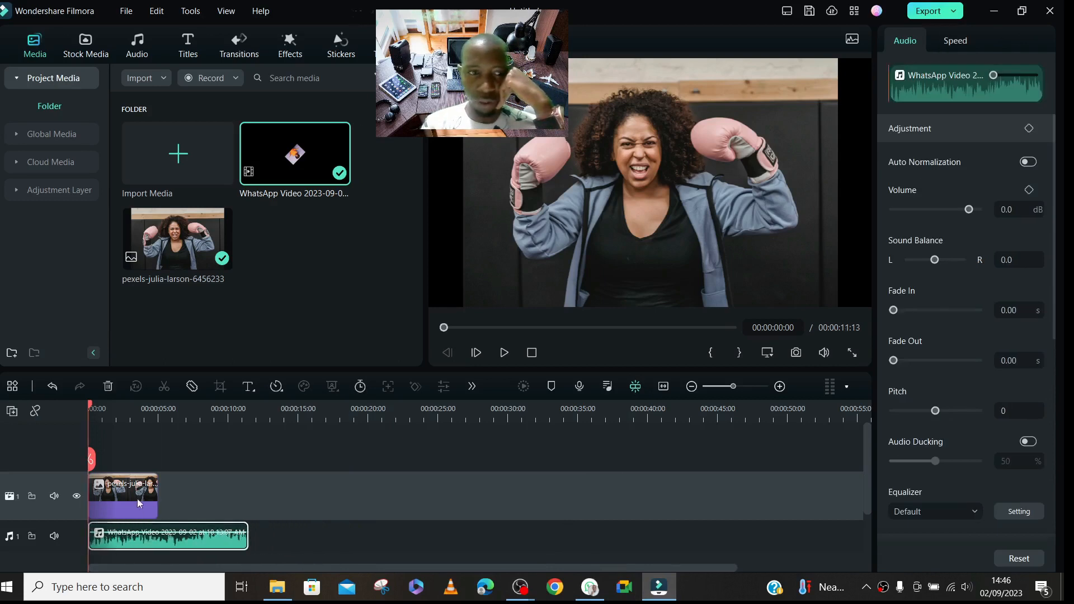
pyautogui.click(117, 504)
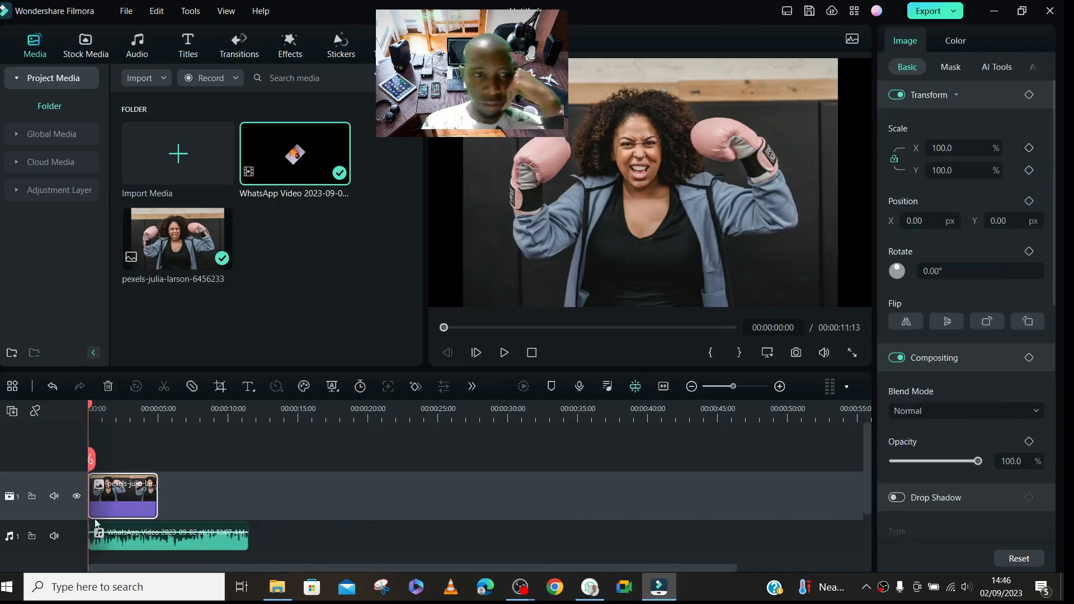
pyautogui.moveTo(154, 484); pyautogui.dragTo(247, 493)
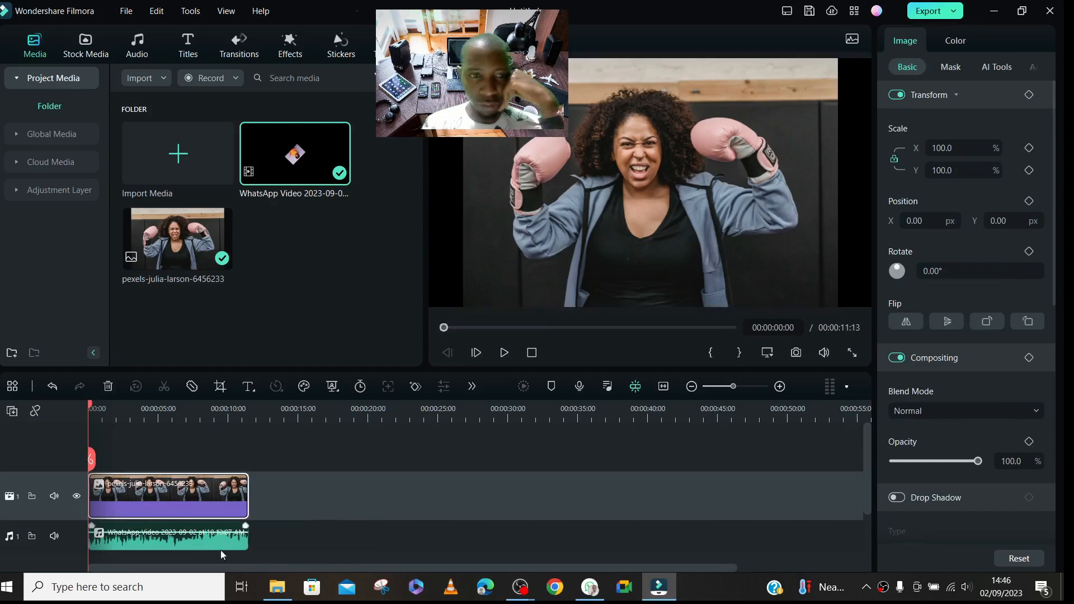
pyautogui.click(185, 461)
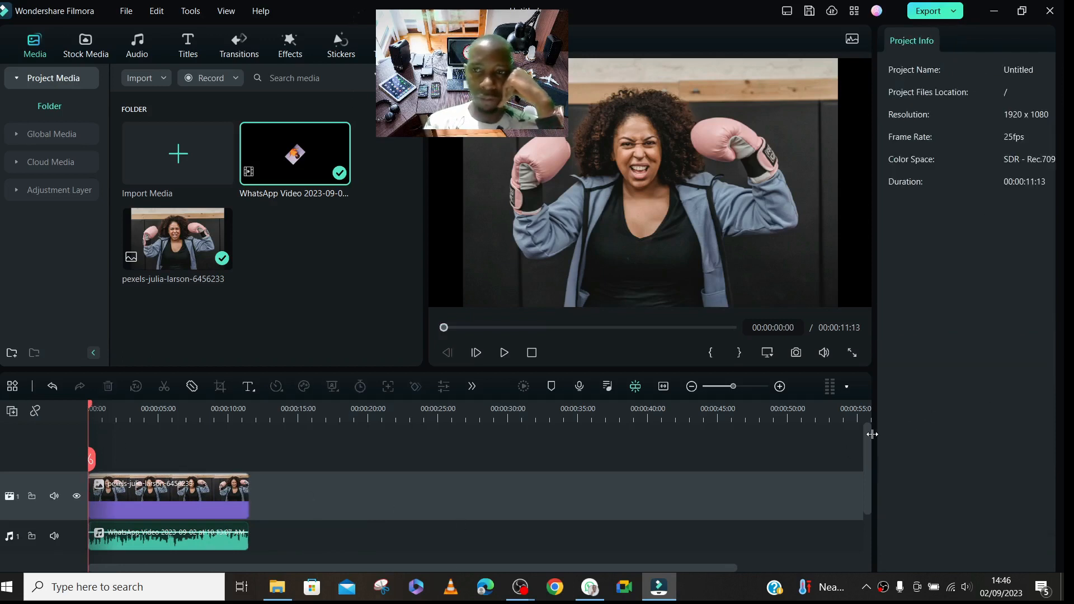
# - Play the timeline to check the photo together with the detached audio
pyautogui.moveTo(868, 438)
pyautogui.mouseDown()
pyautogui.moveTo(868, 472)
pyautogui.moveTo(868, 446)
pyautogui.mouseUp()
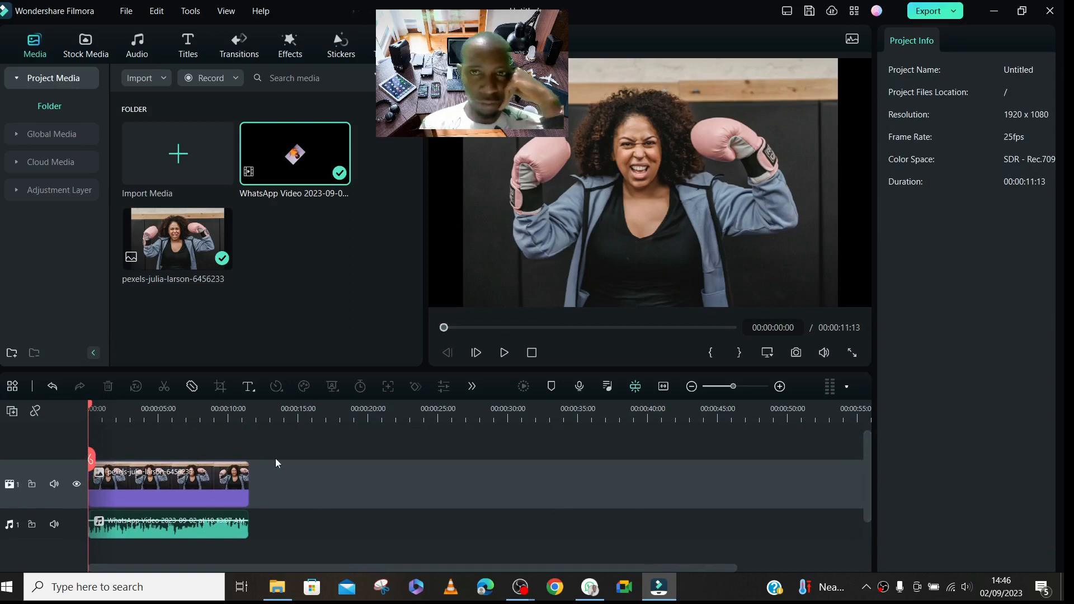
pyautogui.press('space')
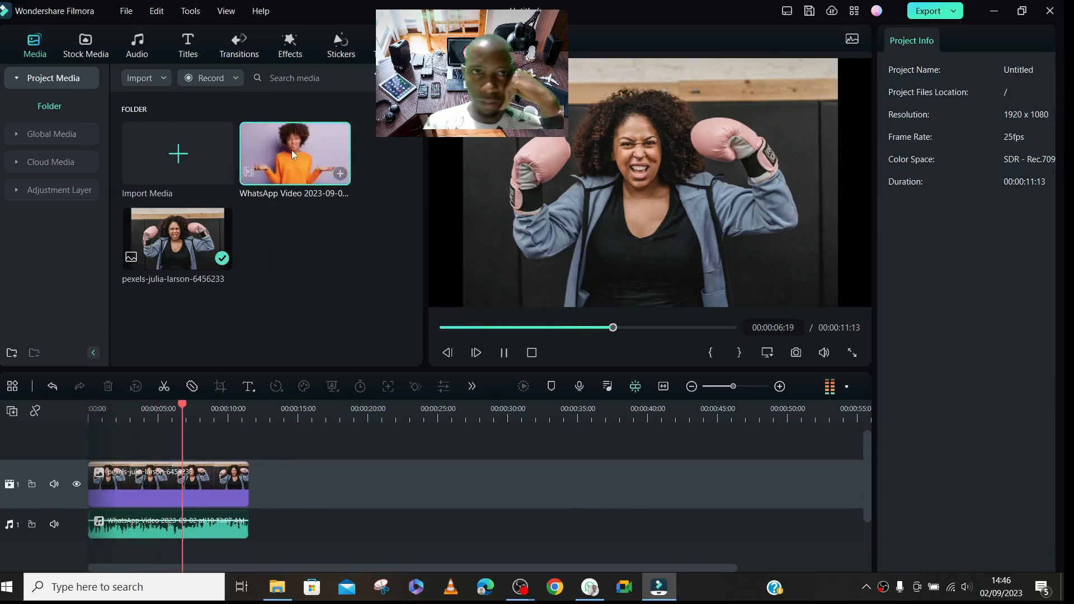
pyautogui.press('space')
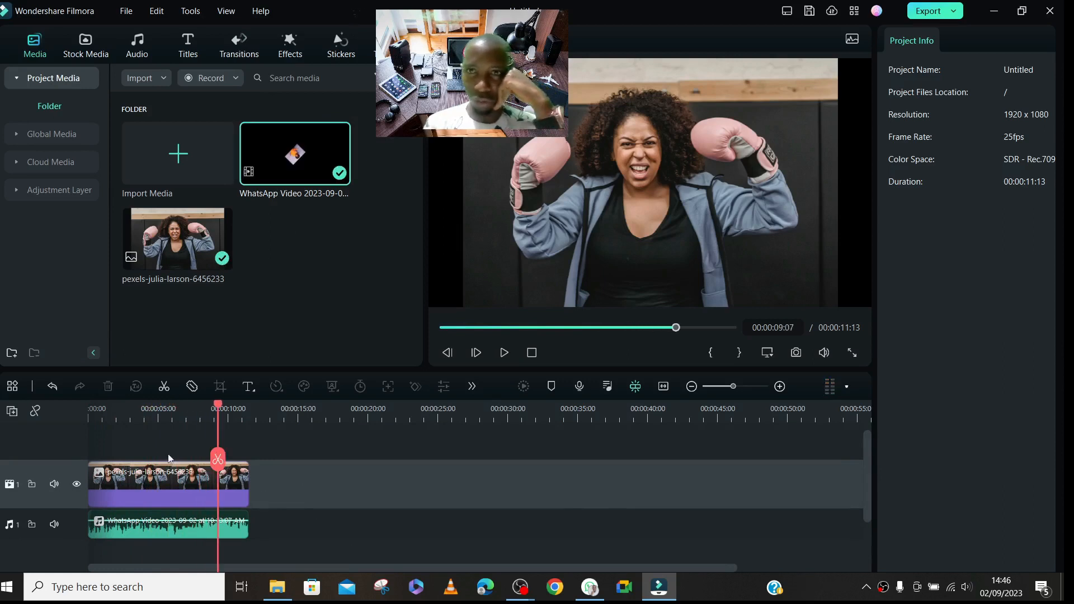
# - Apply Crop to Fit to the photo clip so it fills the whole frame
pyautogui.click(123, 413)
pyautogui.click(164, 480)
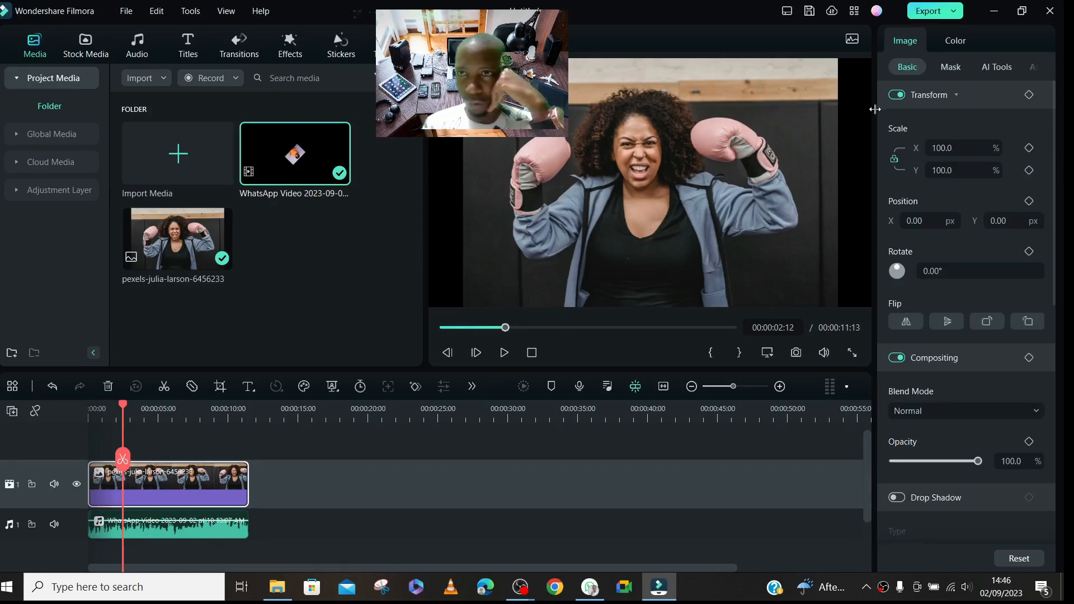
pyautogui.rightClick(220, 478)
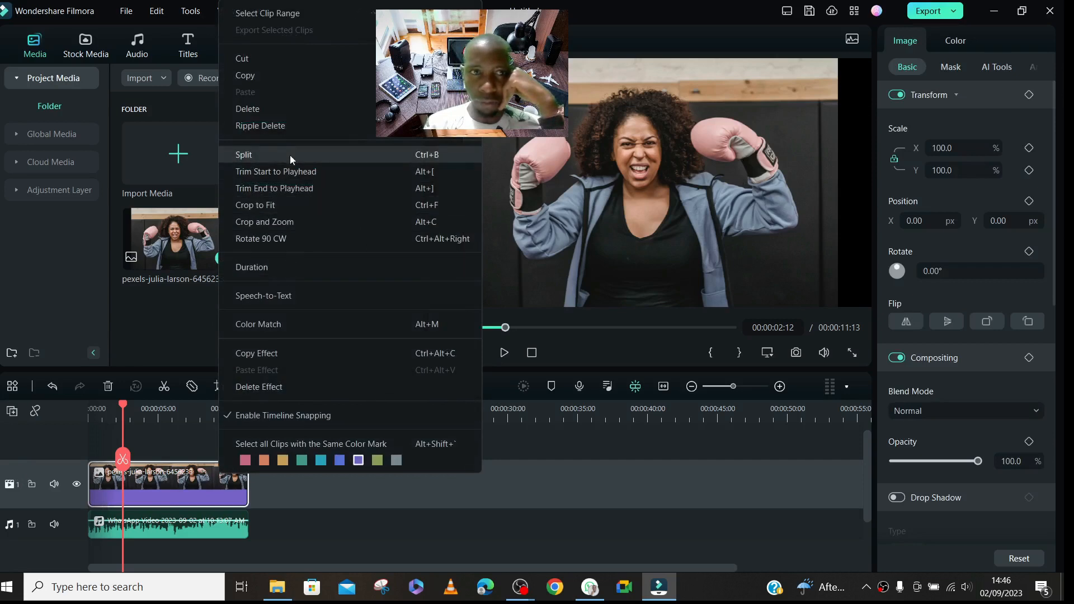
pyautogui.click(277, 206)
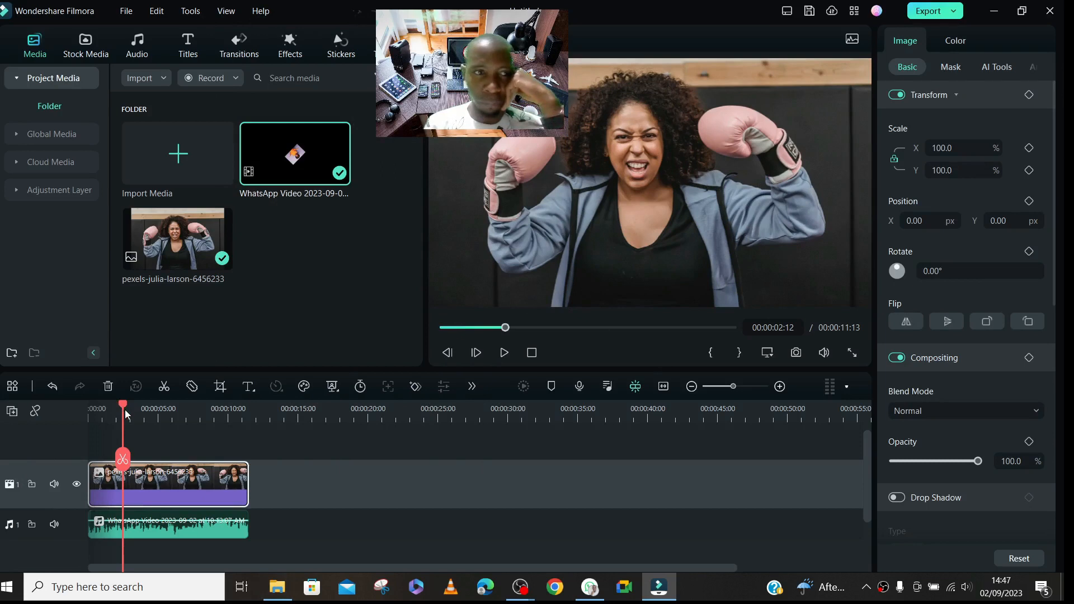
# - Return the playhead to the timeline's start and browse the favorite, downloaded and custom titles
pyautogui.moveTo(123, 406); pyautogui.dragTo(83, 404)
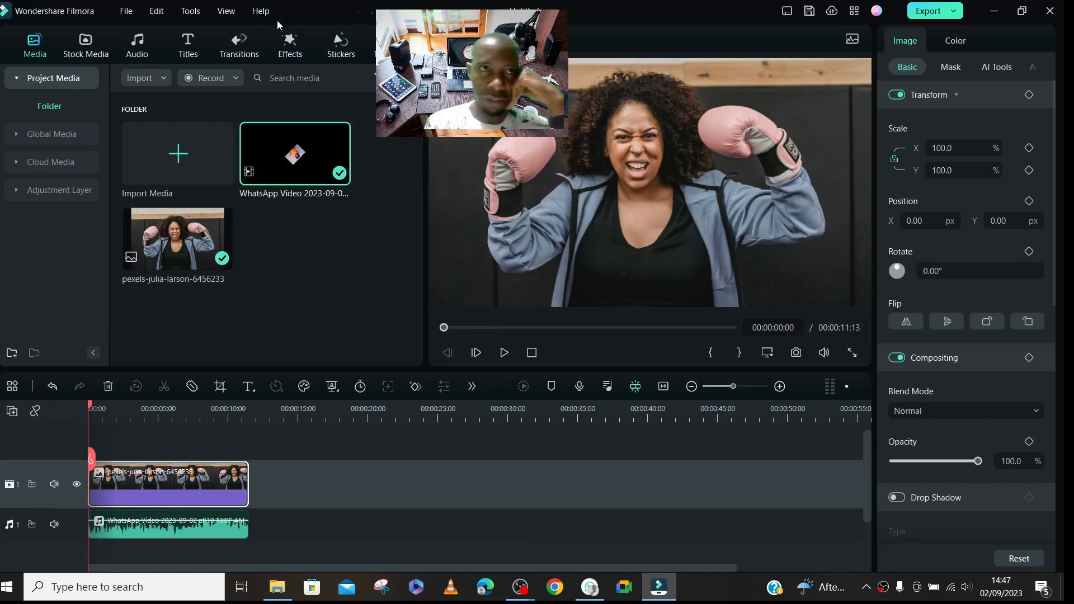
pyautogui.click(189, 56)
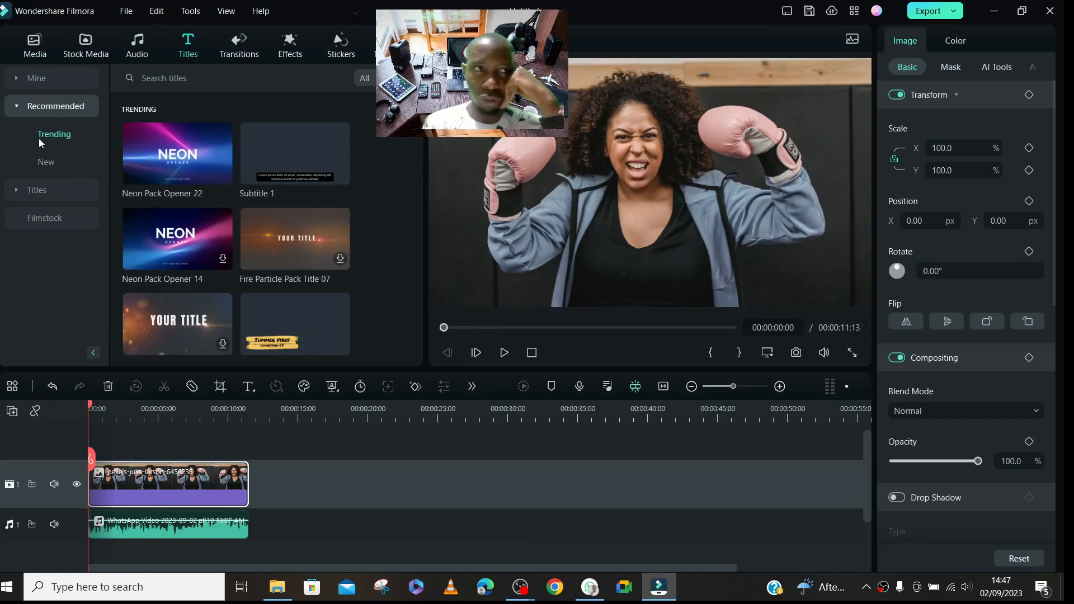
pyautogui.click(16, 108)
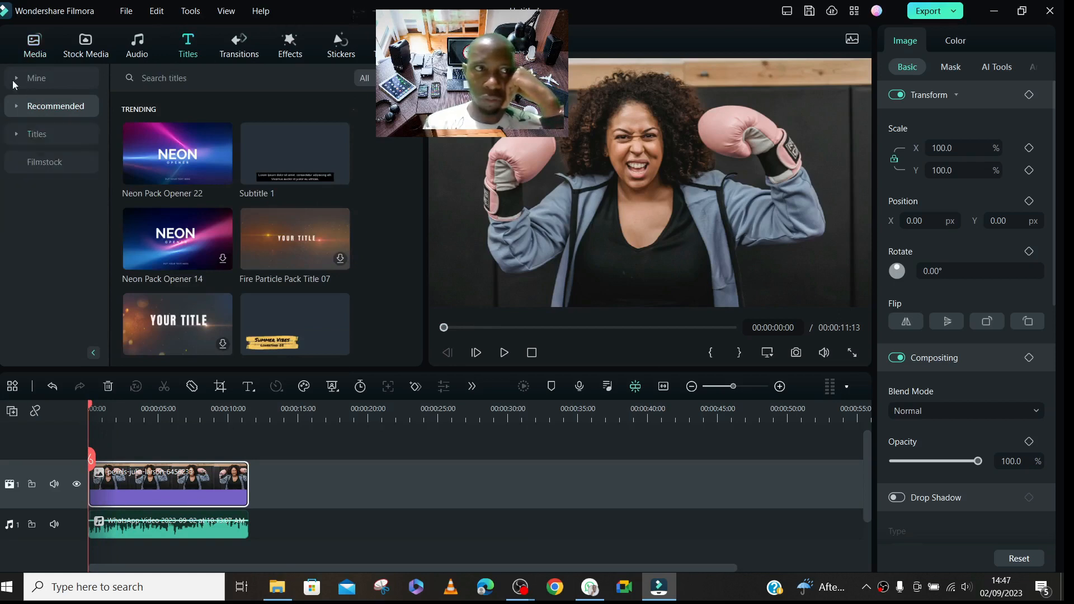
pyautogui.click(50, 79)
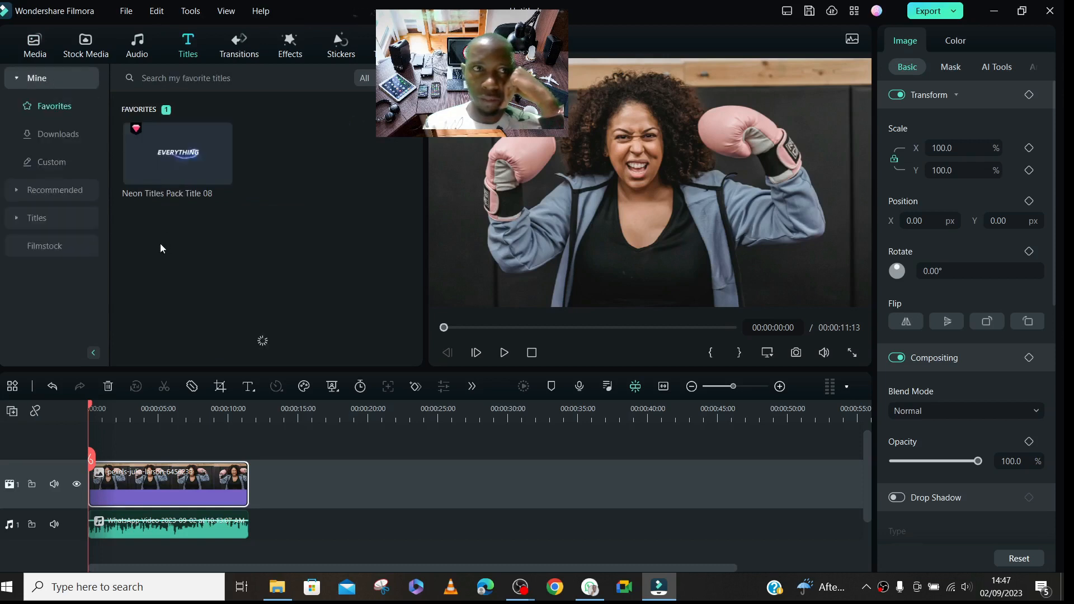
pyautogui.click(52, 135)
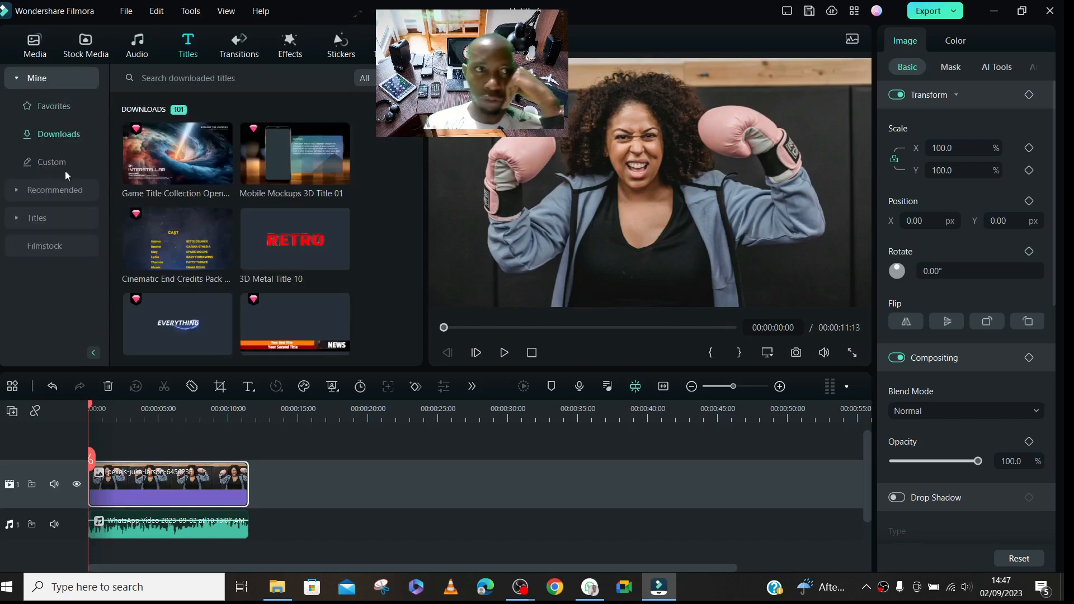
pyautogui.click(52, 162)
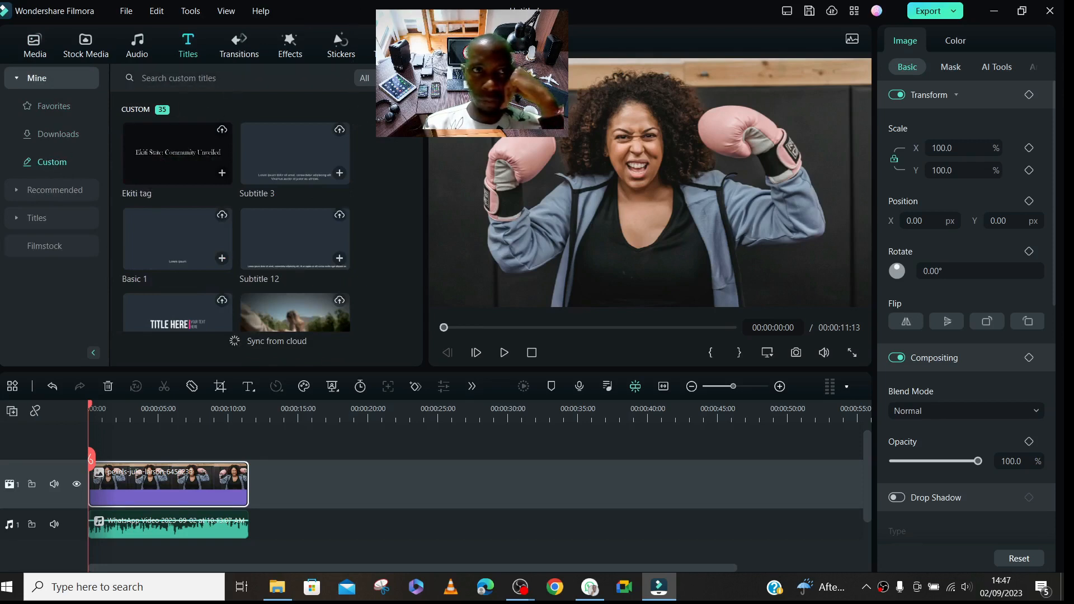
pyautogui.moveTo(420, 109)
pyautogui.mouseDown()
pyautogui.moveTo(427, 161)
pyautogui.moveTo(420, 106)
pyautogui.mouseUp()
pyautogui.click(66, 133)
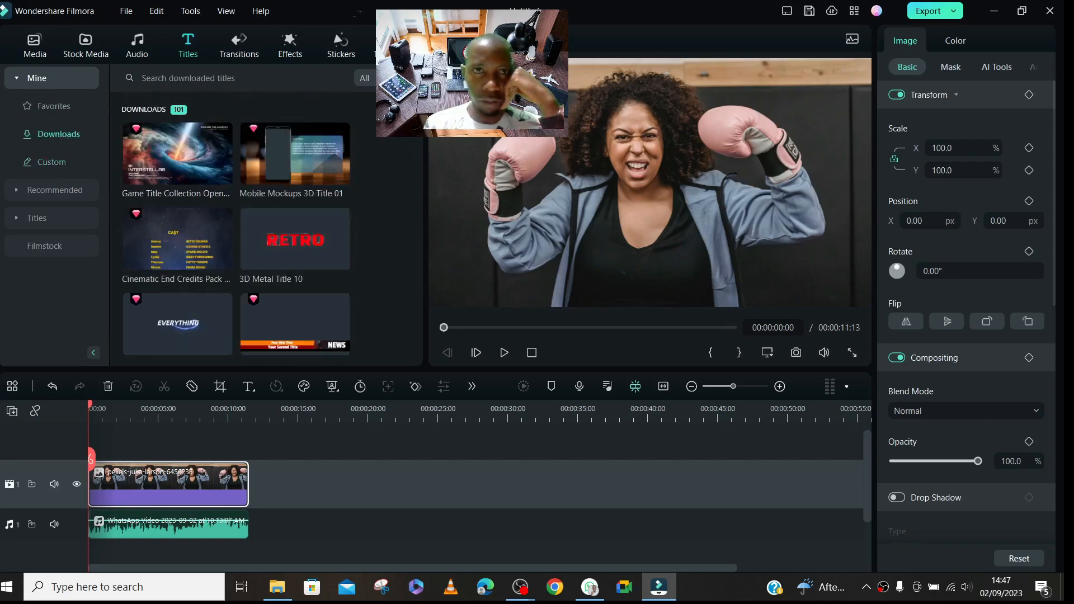
# - Add the downloaded Cinematic Magazine Poster title above the photo at the timeline's start and extend it to the photo clip's end
pyautogui.scroll(-3, 234, 229)
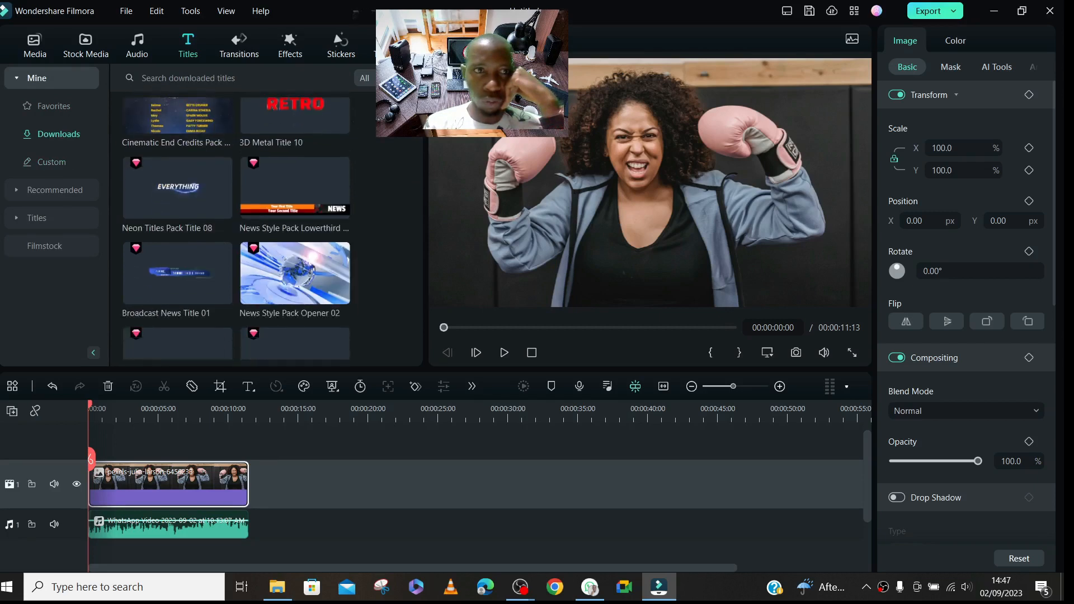
pyautogui.scroll(3, 235, 229)
pyautogui.moveTo(273, 226)
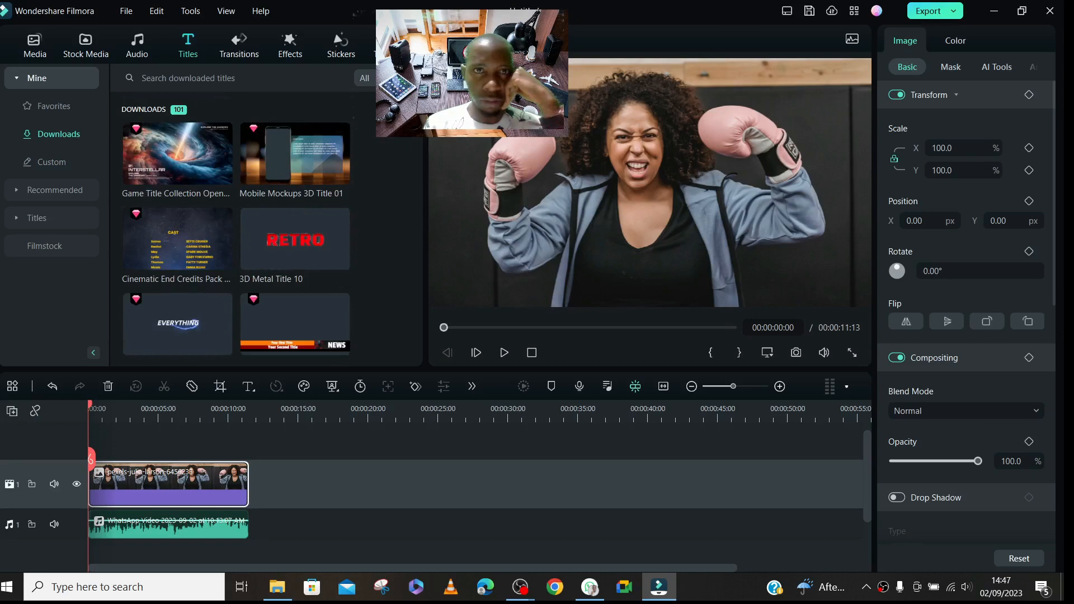
pyautogui.scroll(-8, 234, 229)
pyautogui.moveTo(427, 136)
pyautogui.mouseDown()
pyautogui.moveTo(449, 187)
pyautogui.moveTo(461, 278)
pyautogui.moveTo(474, 269)
pyautogui.mouseUp()
pyautogui.moveTo(274, 189); pyautogui.dragTo(209, 431)
pyautogui.moveTo(158, 474); pyautogui.dragTo(249, 482)
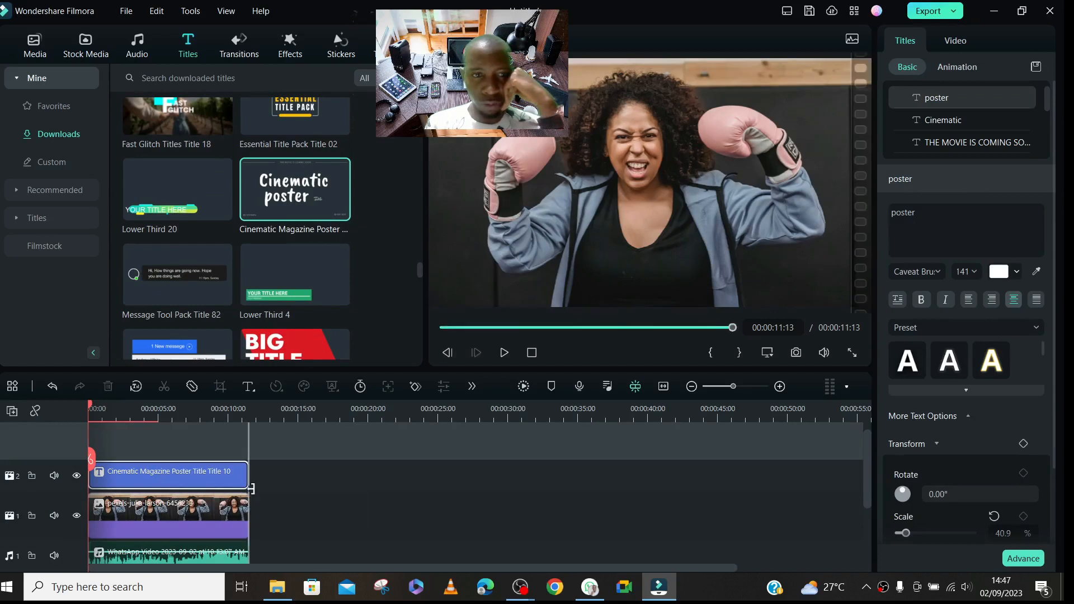
# - Preview the title's opening animation over the photo and set the playhead to 00:00:03:07
pyautogui.click(117, 406)
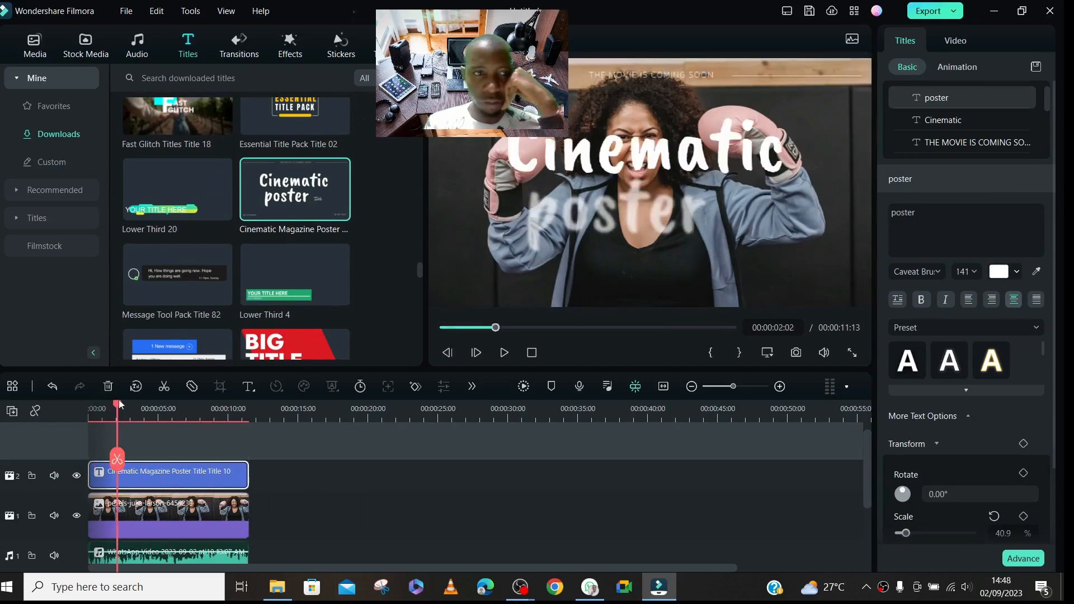
pyautogui.moveTo(118, 407); pyautogui.dragTo(5, 431)
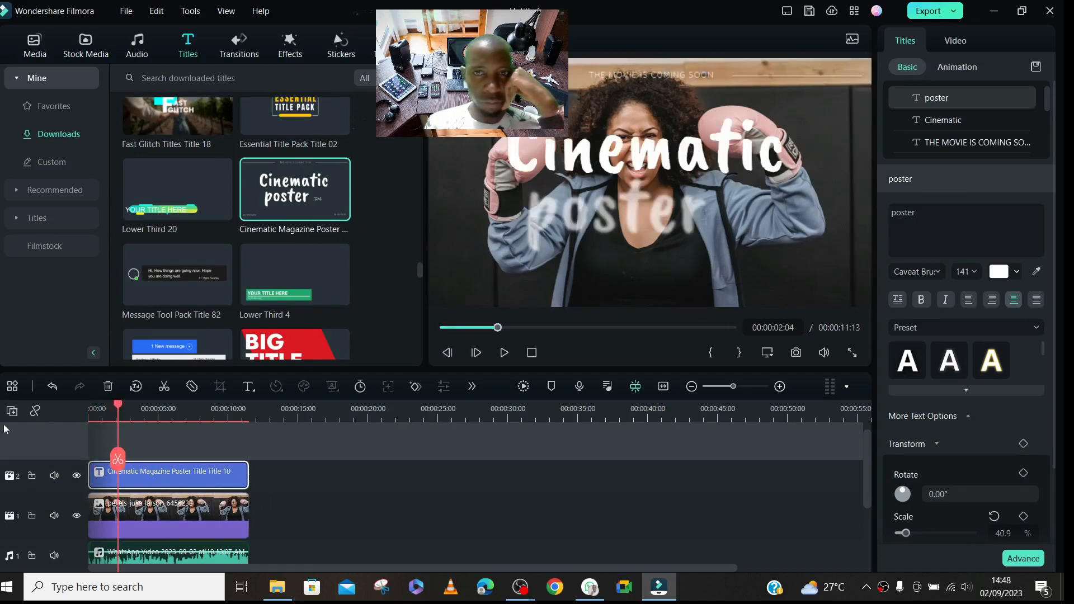
pyautogui.click(134, 412)
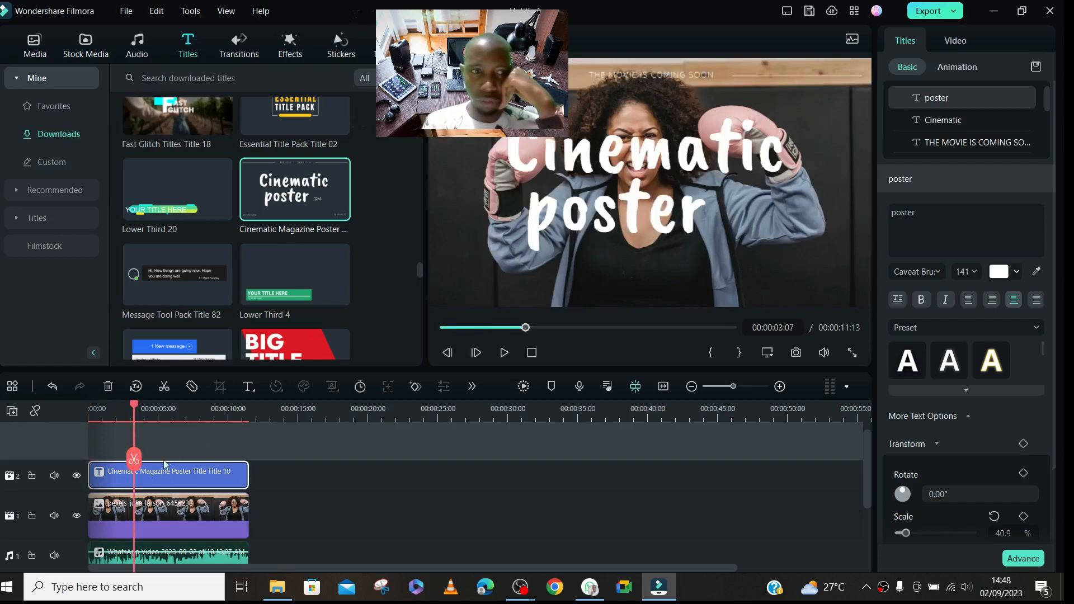
# - Open the title clip for editing and delete its "THE MOVIE IS COMING SOON" and "Title" texts
pyautogui.click(171, 483)
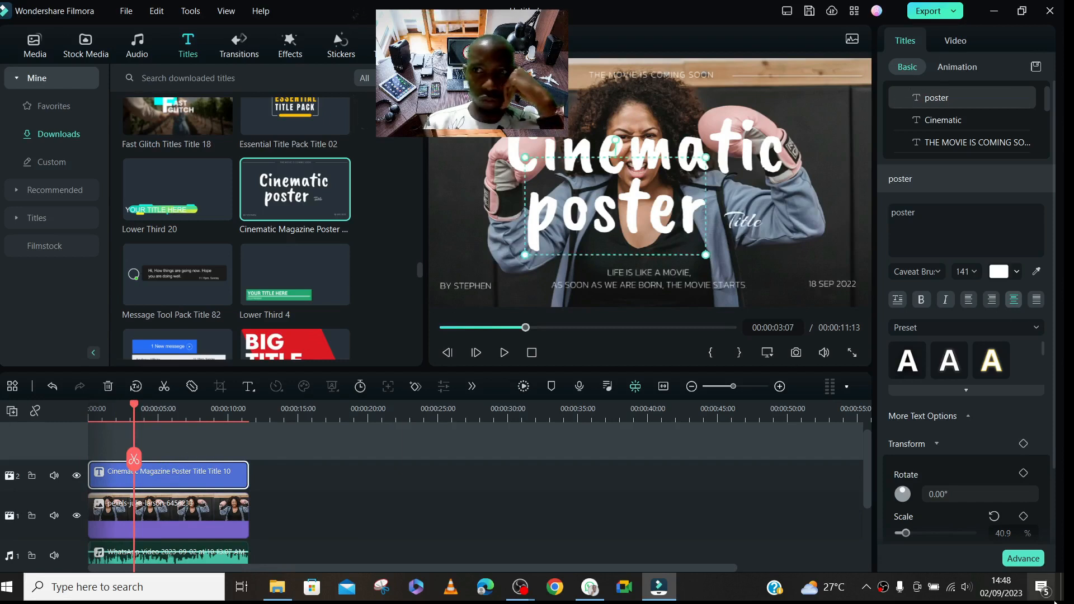
pyautogui.click(629, 77)
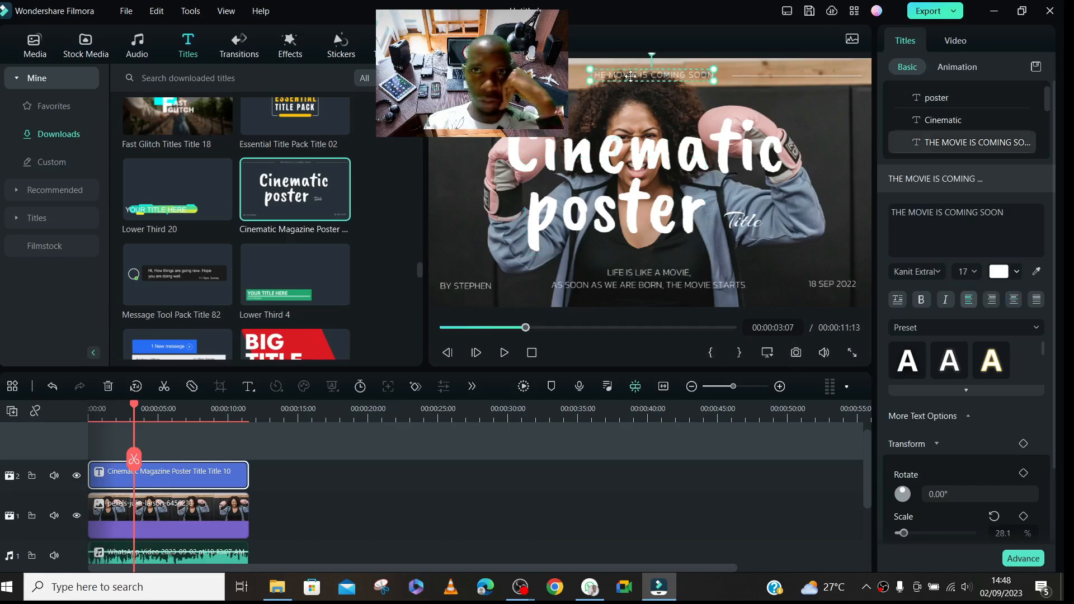
pyautogui.moveTo(918, 140)
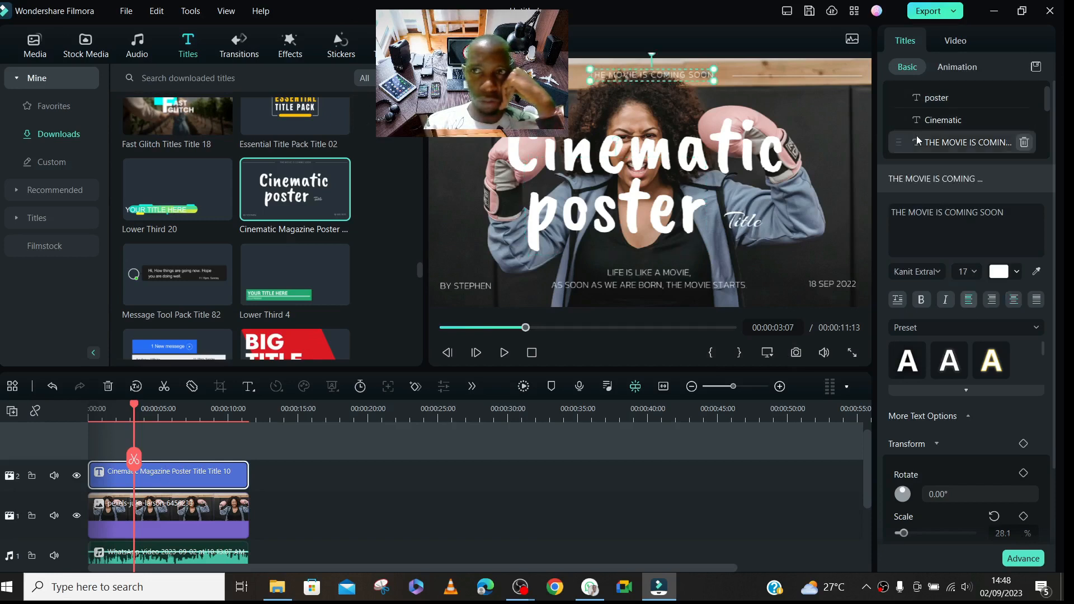
pyautogui.click(1024, 143)
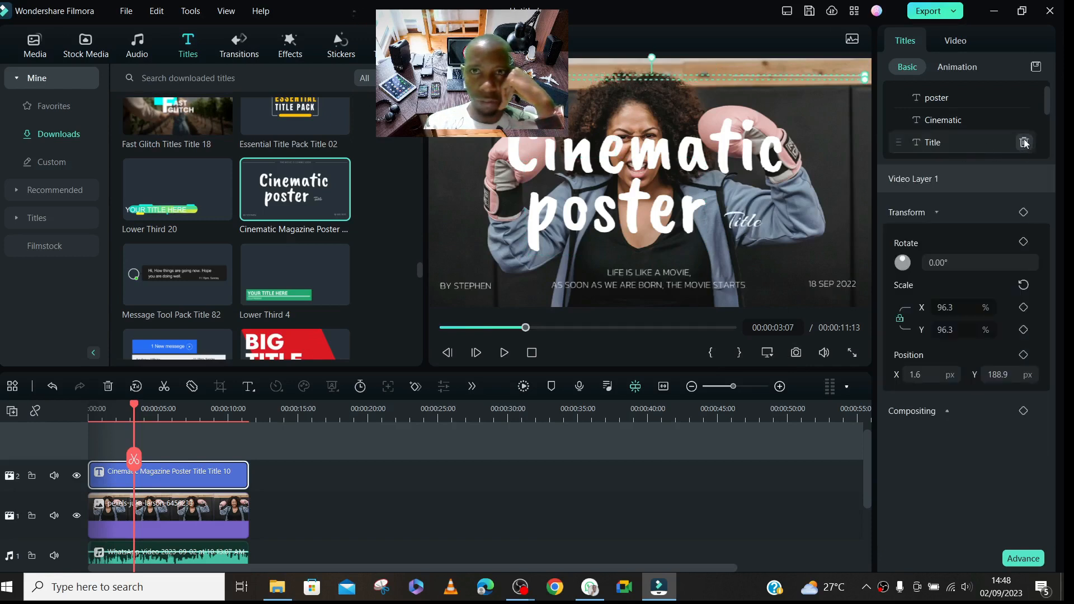
pyautogui.click(1023, 142)
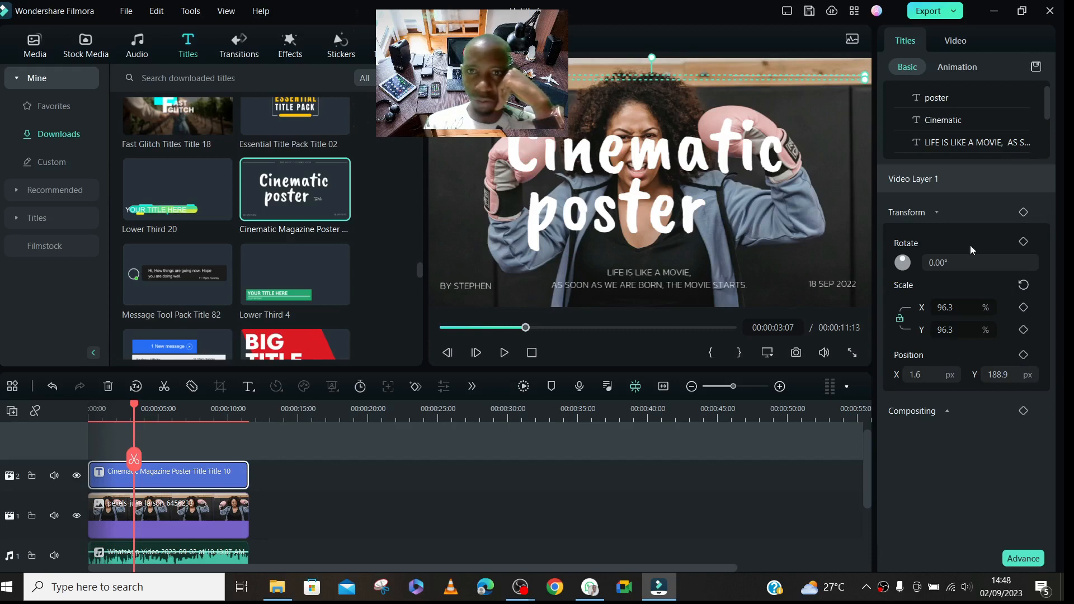
# - Delete the "LIFE IS LIKE A MOVIE" text and the author byline from the title
pyautogui.click(952, 143)
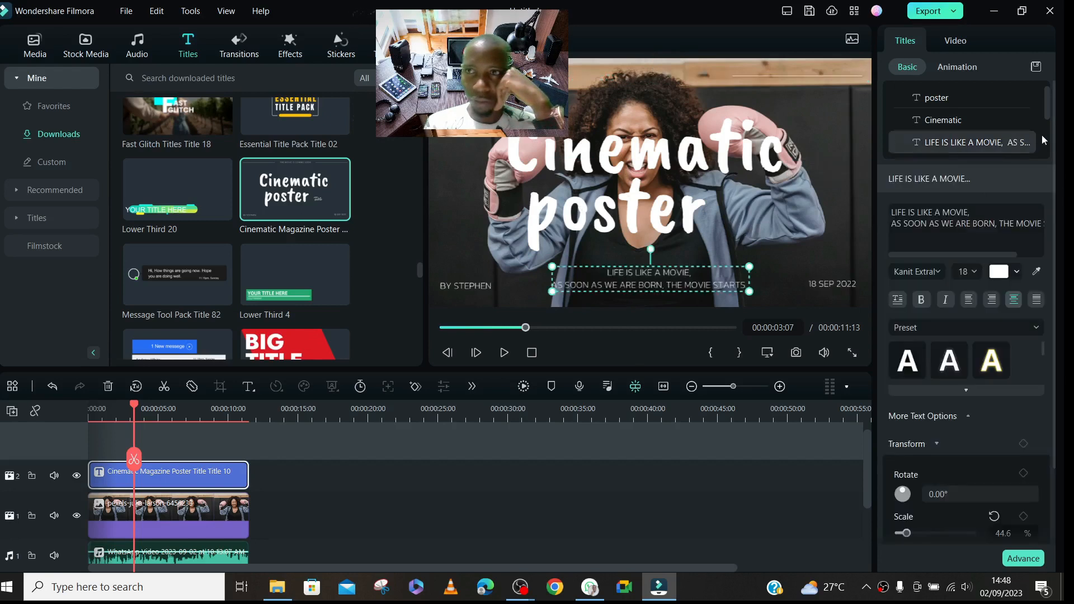
pyautogui.click(1024, 143)
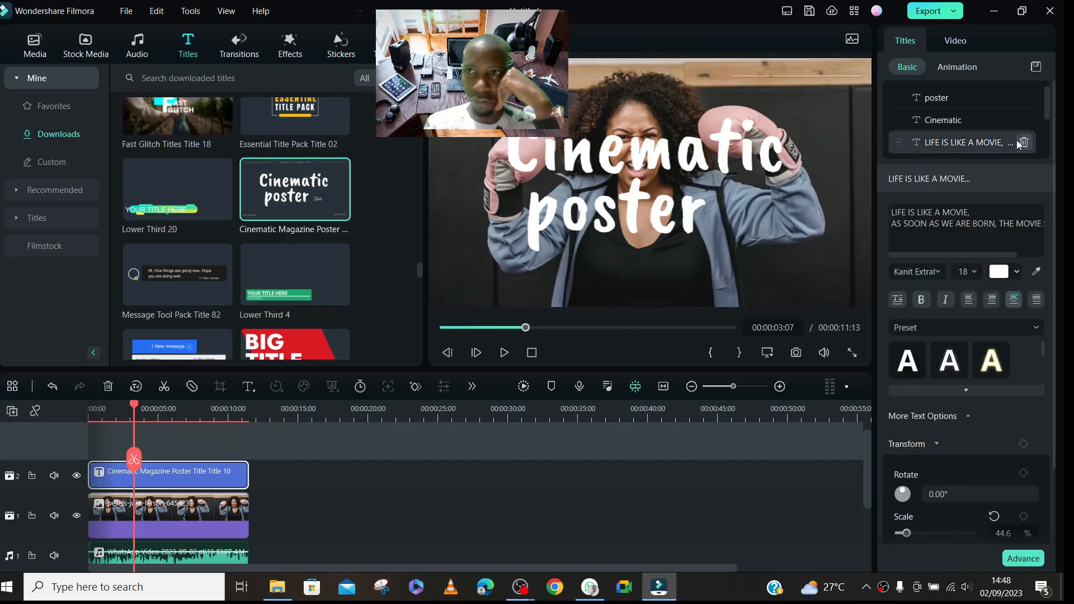
pyautogui.click(1024, 143)
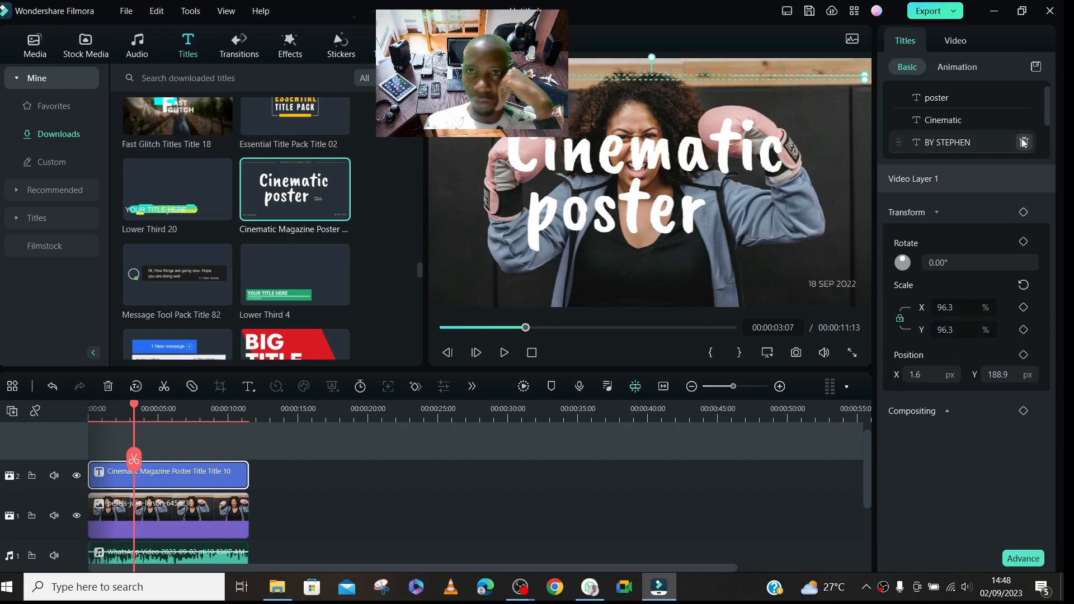
pyautogui.click(1024, 143)
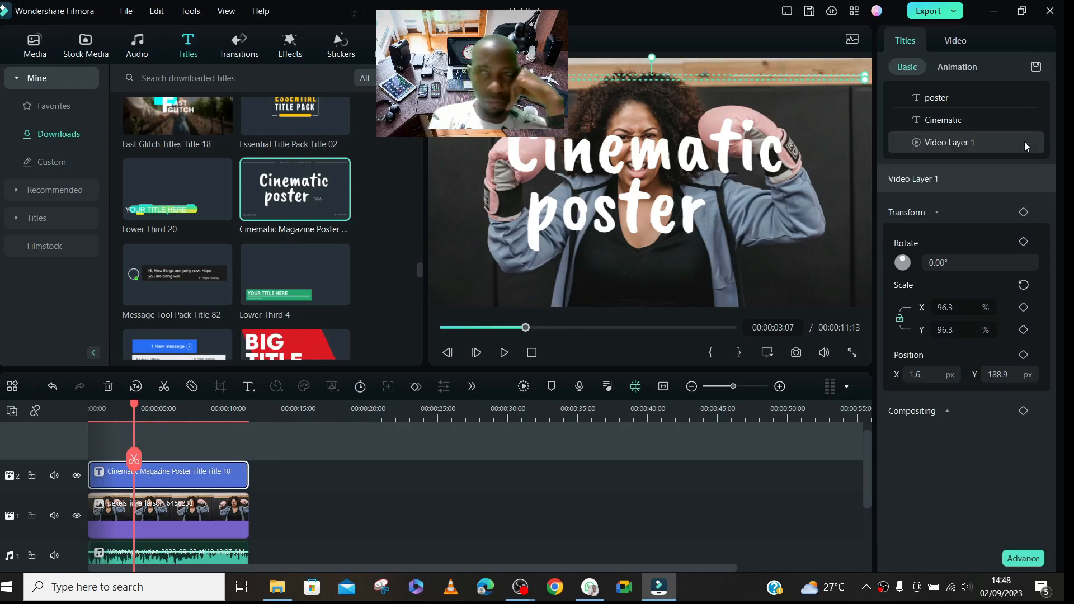
pyautogui.hotkey('ctrl', 'z')
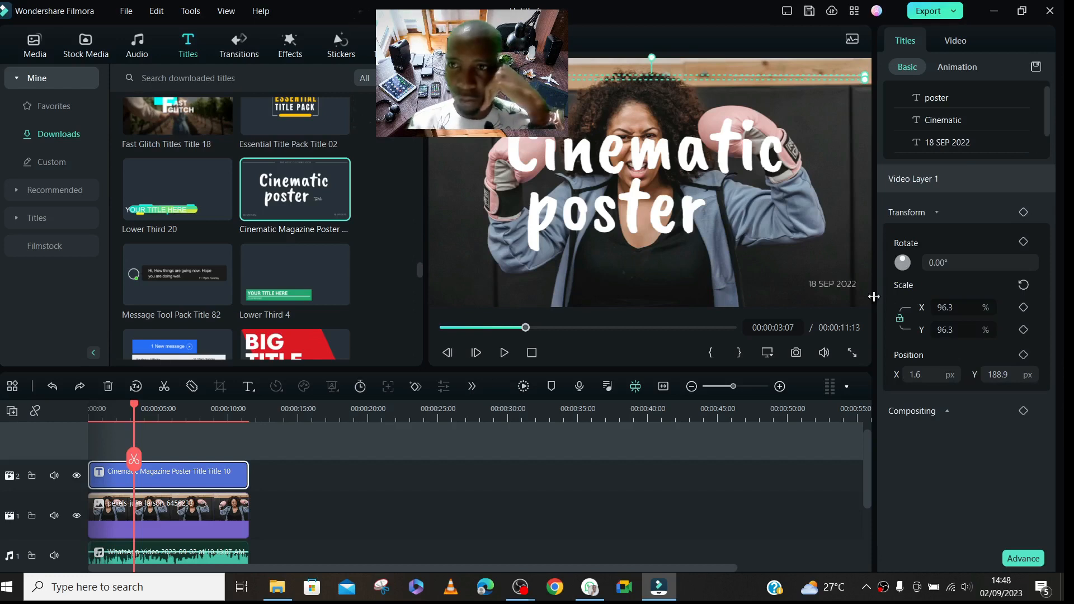
# - Change the title's date text to "2 SEP 2023"
pyautogui.click(960, 142)
pyautogui.click(937, 210)
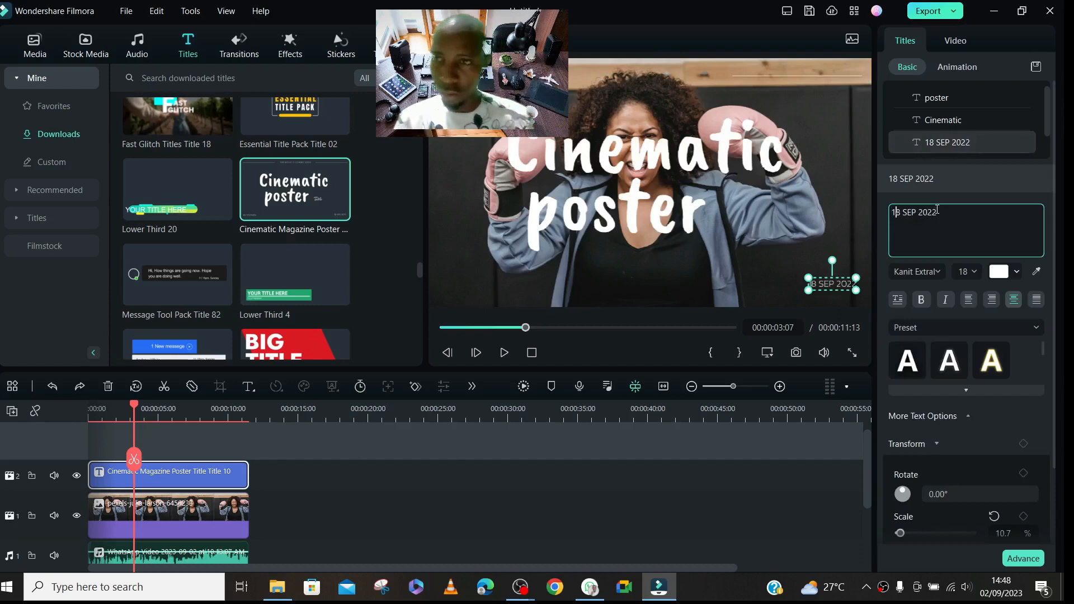
pyautogui.press('BackSpace')
pyautogui.press('BackSpace')
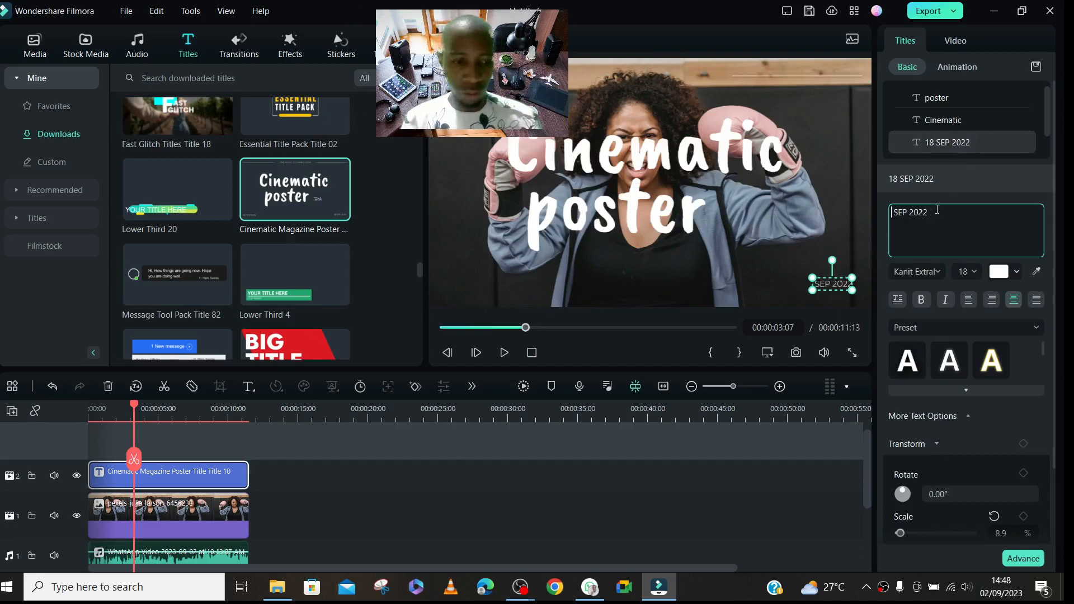
pyautogui.write('2')
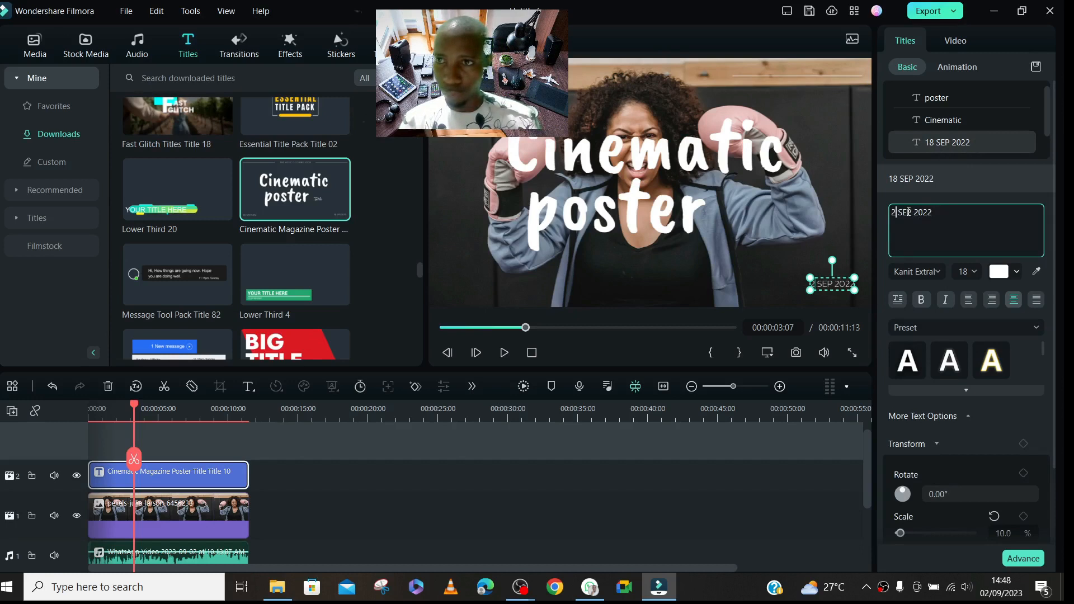
pyautogui.press('BackSpace')
pyautogui.write('3')
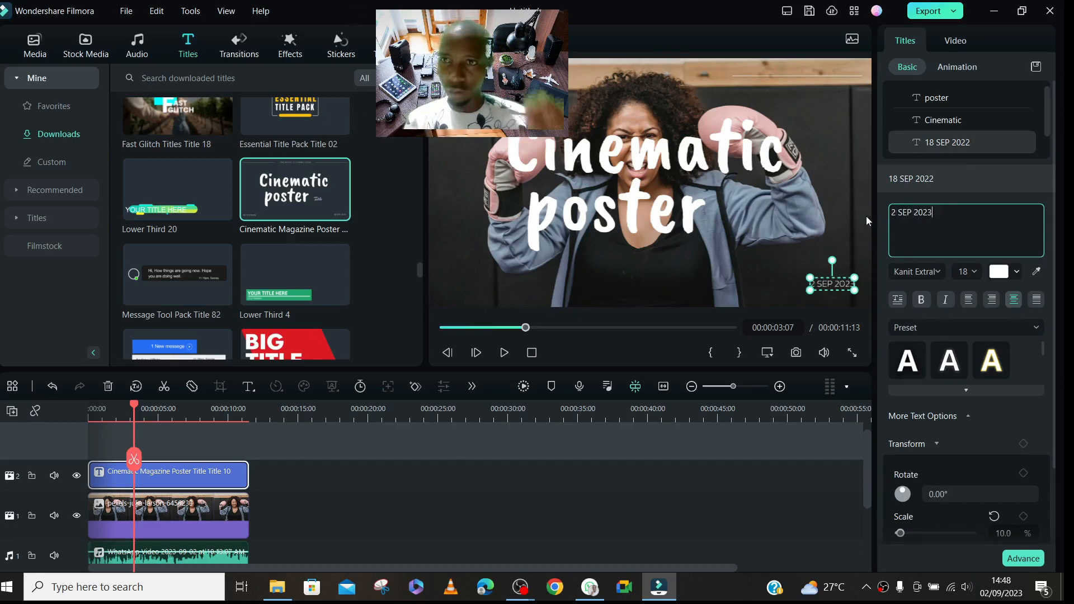
pyautogui.click(852, 186)
# - Replace the title's "Cinematic" text with "BOOKING DAY"
pyautogui.click(679, 155)
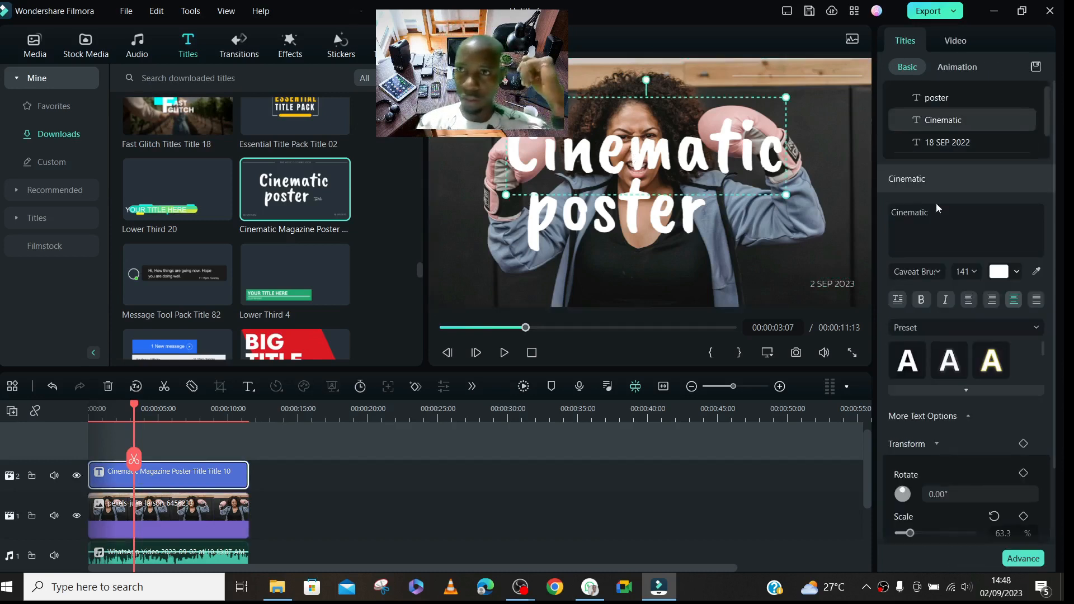
pyautogui.click(943, 216)
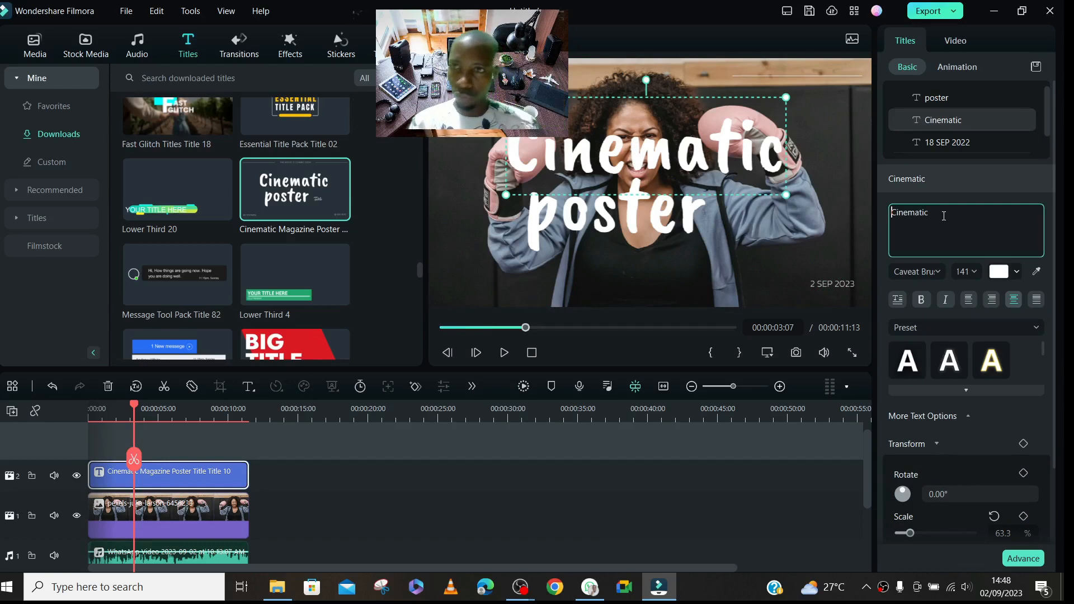
pyautogui.press('BackSpace')
pyautogui.press('BackSpace')
pyautogui.press('BackSpace')
pyautogui.press('BackSpace')
pyautogui.press('BackSpace')
pyautogui.press('BackSpace')
pyautogui.press('BackSpace')
pyautogui.press('BackSpace')
pyautogui.press('BackSpace')
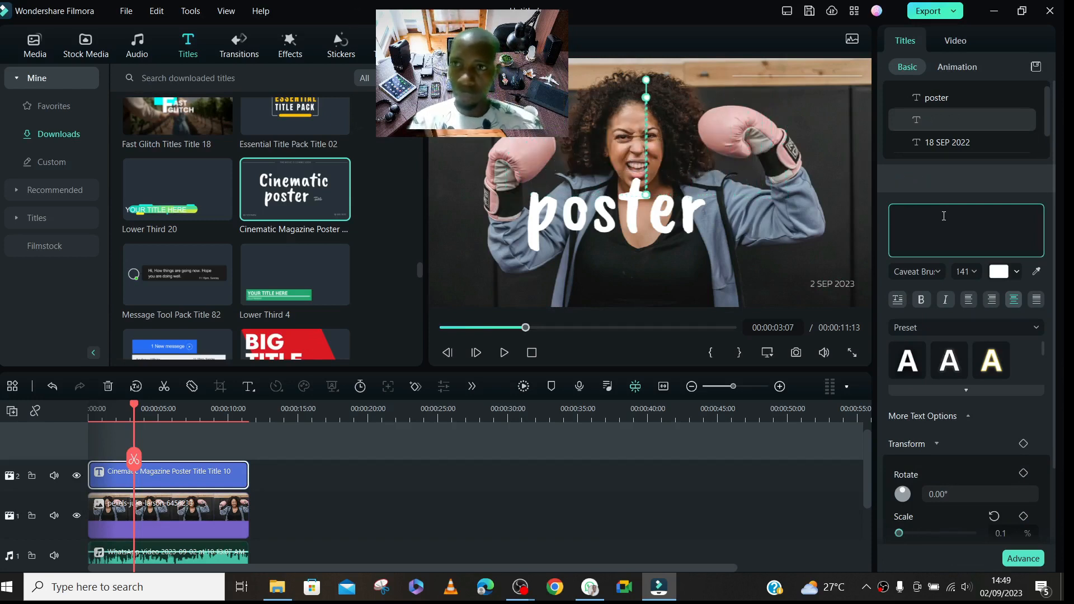
pyautogui.write('BOOKING')
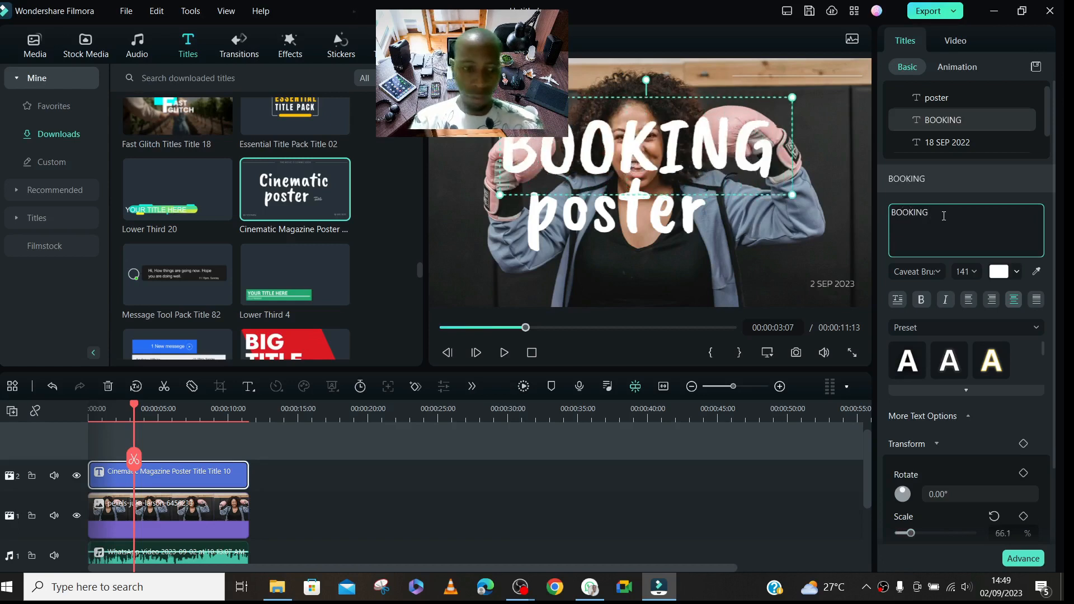
pyautogui.write(' DAY')
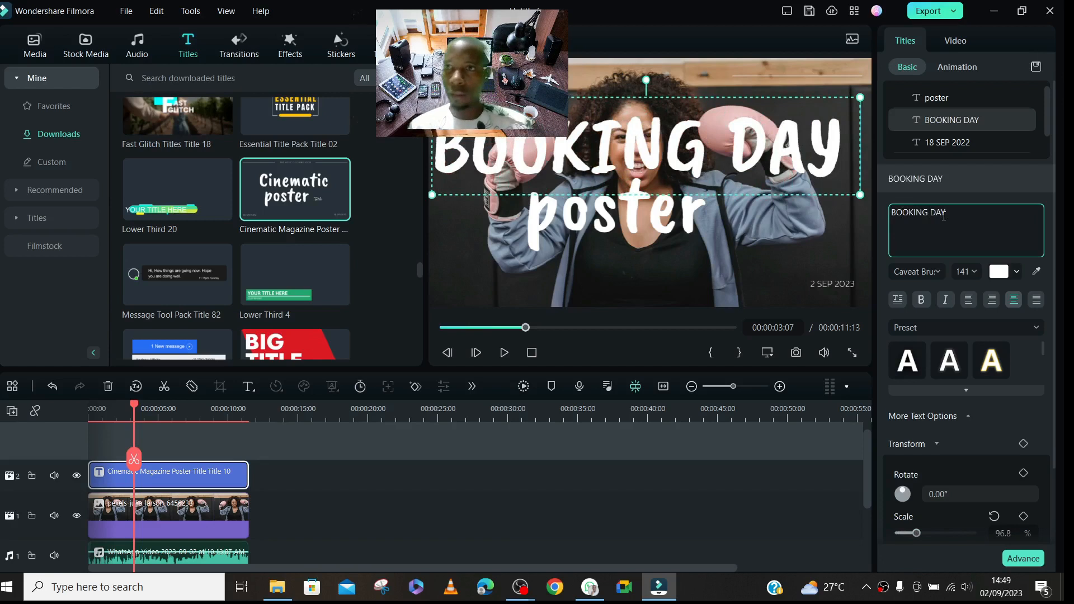
# - Delete the "poster" text from the title and select the "BOOKING DAY" text
pyautogui.click(661, 220)
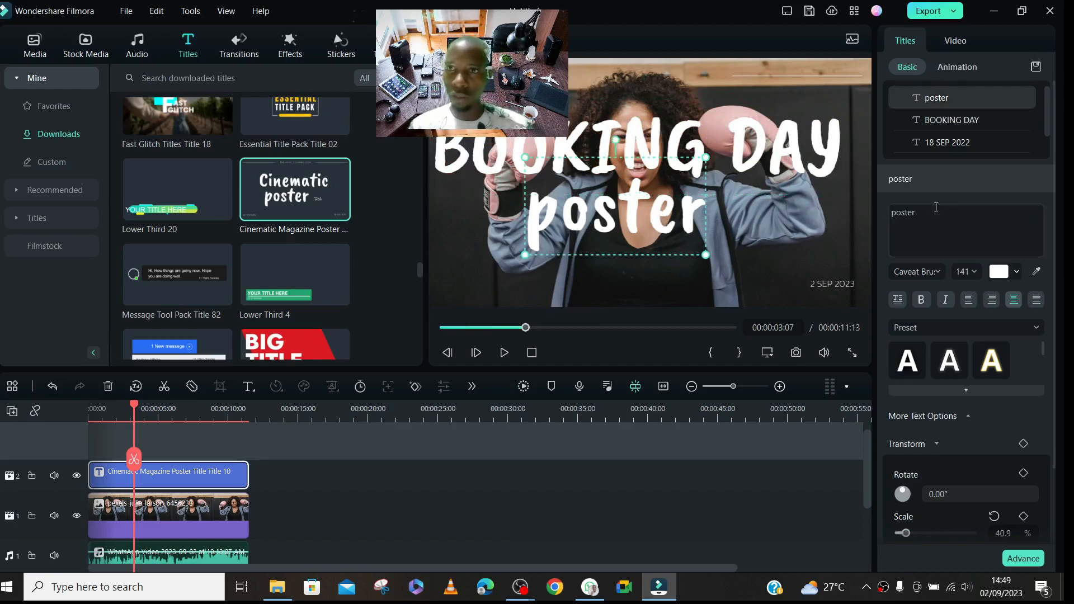
pyautogui.click(1024, 97)
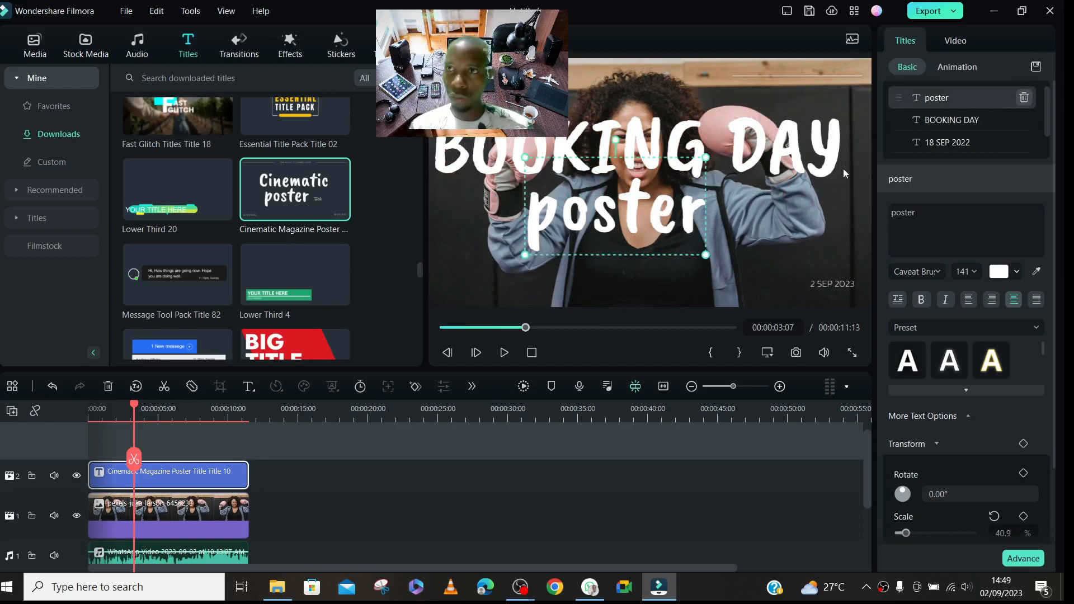
pyautogui.click(776, 151)
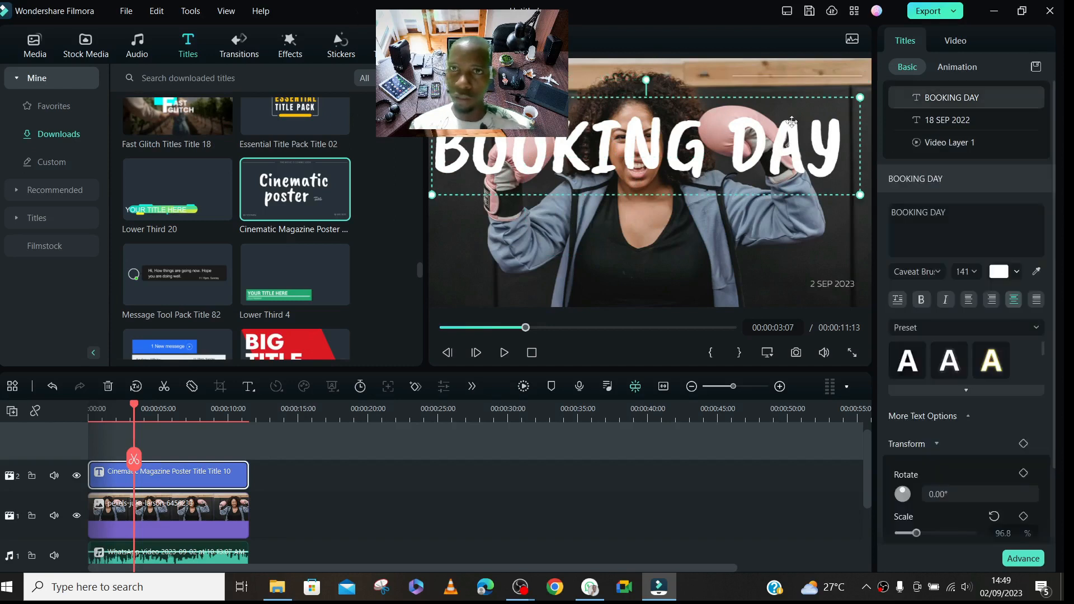
# - Scale the "BOOKING DAY" text down to about 59.5% and place it across the woman's lower torso, near X -36 px, Y -127 px
pyautogui.moveTo(859, 98); pyautogui.dragTo(681, 154)
pyautogui.moveTo(544, 173); pyautogui.dragTo(631, 261)
pyautogui.moveTo(775, 227); pyautogui.dragTo(794, 221)
pyautogui.moveTo(706, 252); pyautogui.dragTo(678, 251)
# - Try a sampled teal colour on the "BOOKING DAY" text, and switch it to vertical orientation and back to horizontal
pyautogui.scroll(-2, 1048, 227)
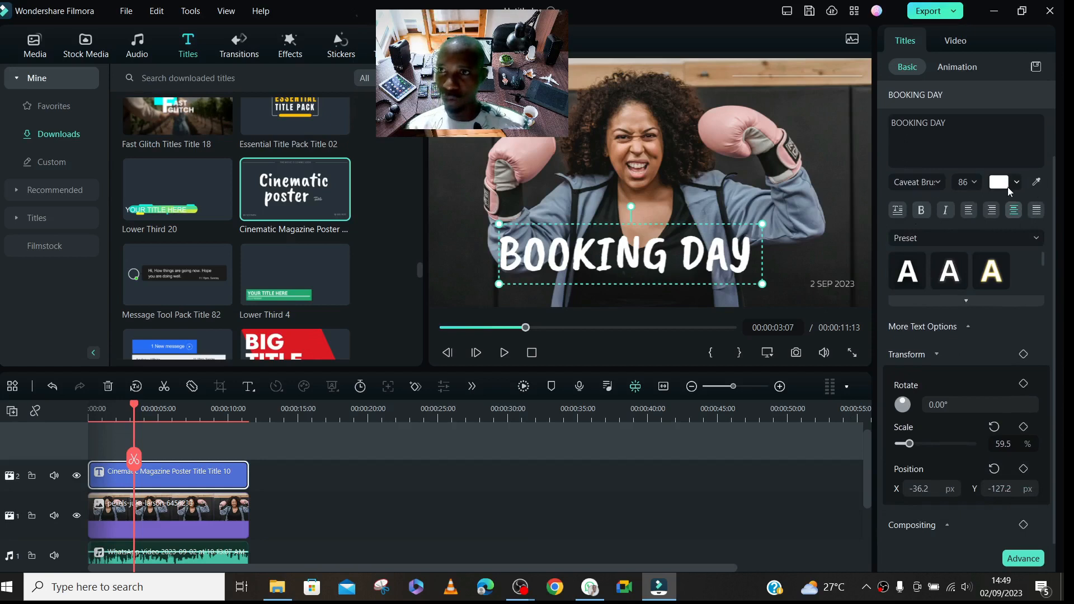
pyautogui.click(1035, 182)
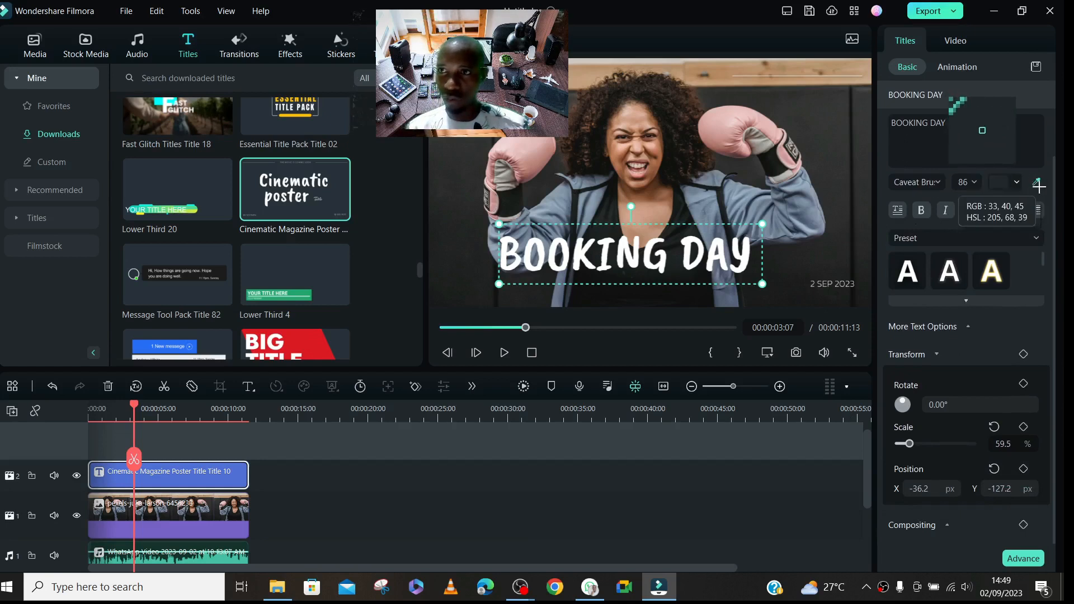
pyautogui.click(1035, 182)
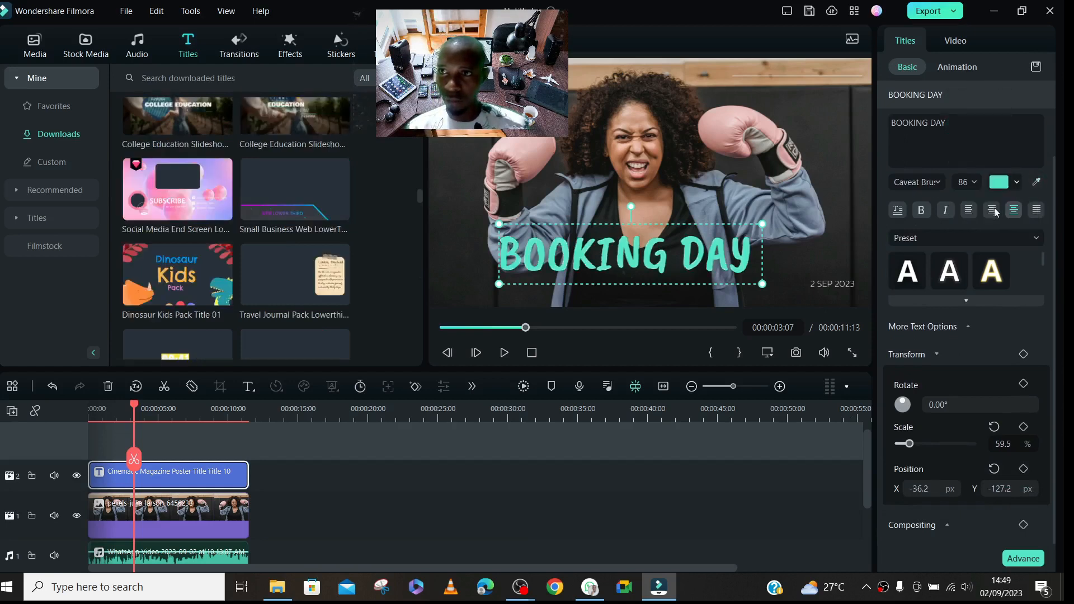
pyautogui.click(898, 211)
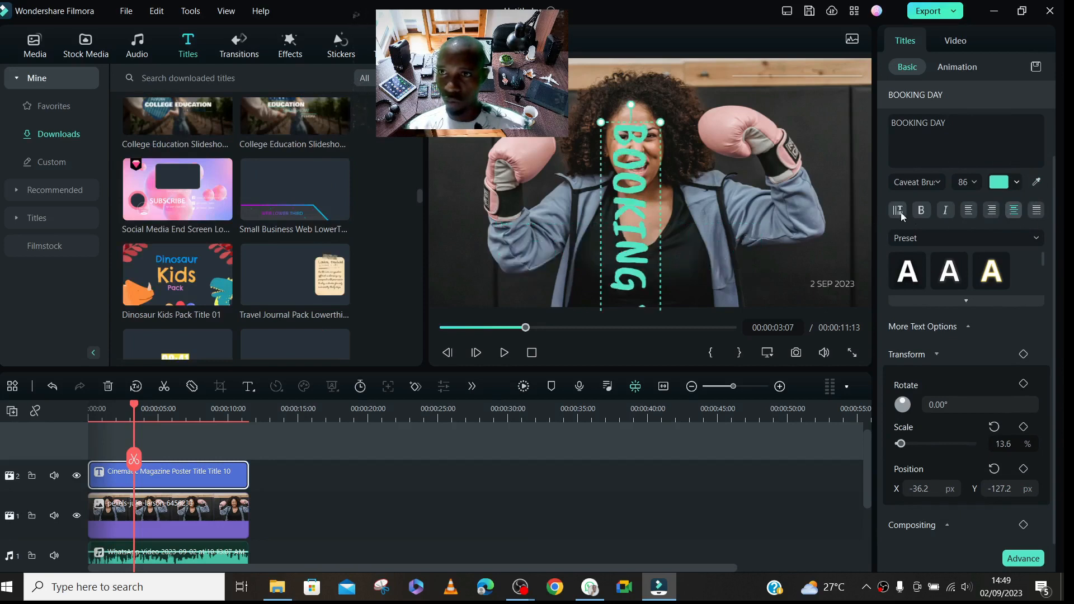
pyautogui.click(901, 215)
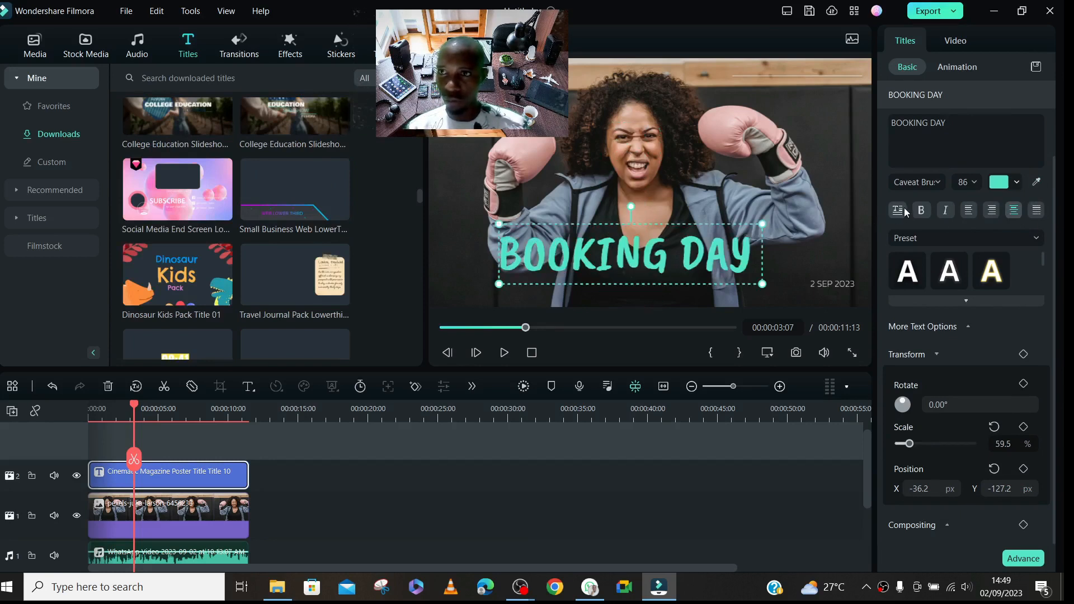
# - Try a light grey colour and the plain white preset on the "BOOKING DAY" text
pyautogui.click(1009, 188)
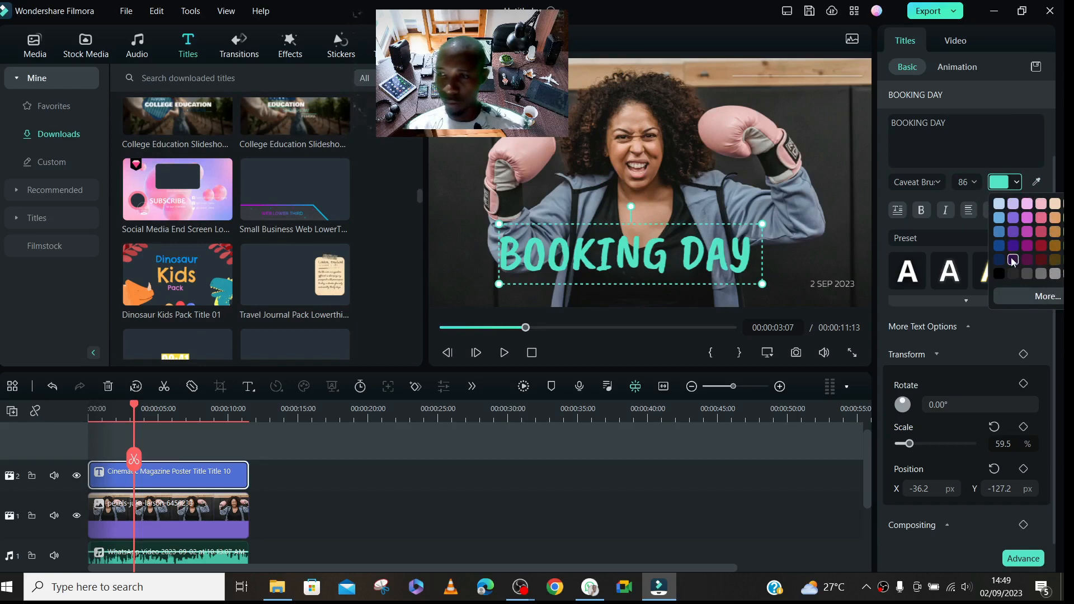
pyautogui.click(1056, 273)
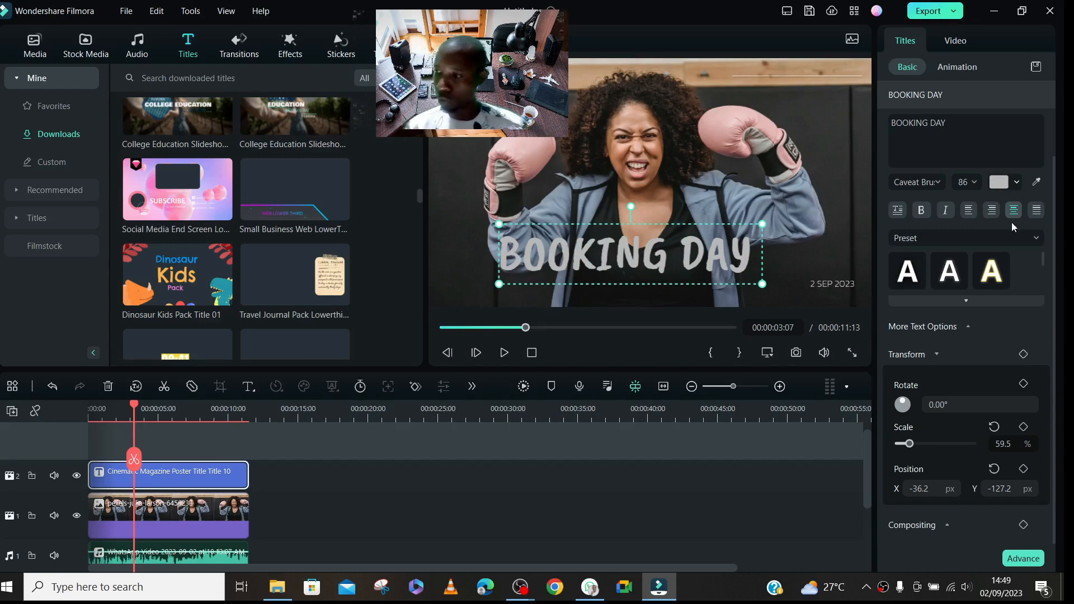
pyautogui.click(908, 270)
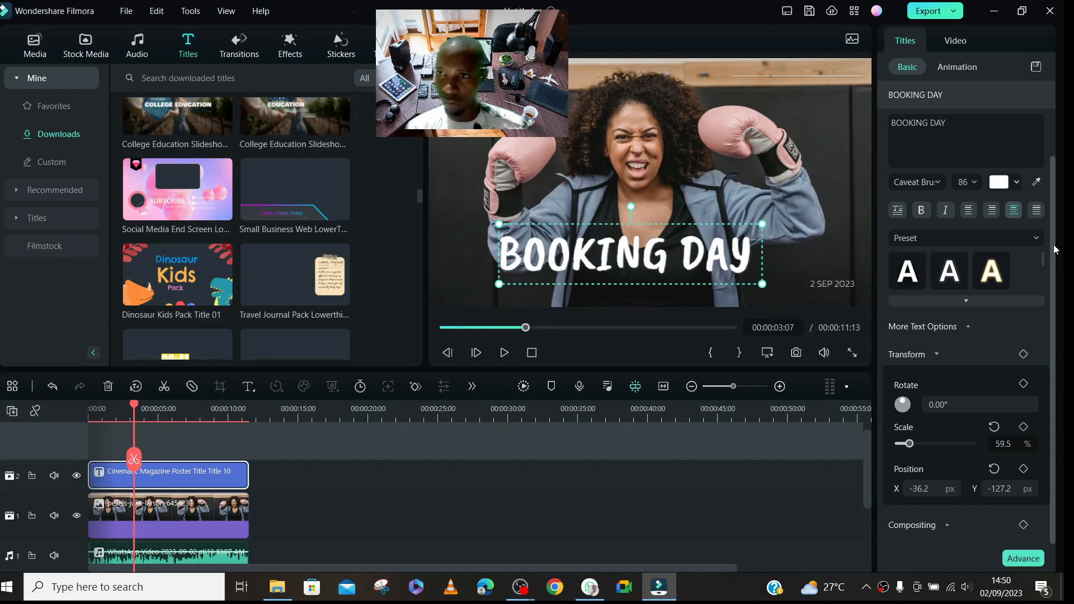
# - Examine the preset categories and the letter spacing, line height and alignment options of the "BOOKING DAY" text
pyautogui.click(1035, 239)
pyautogui.click(1035, 238)
pyautogui.click(950, 327)
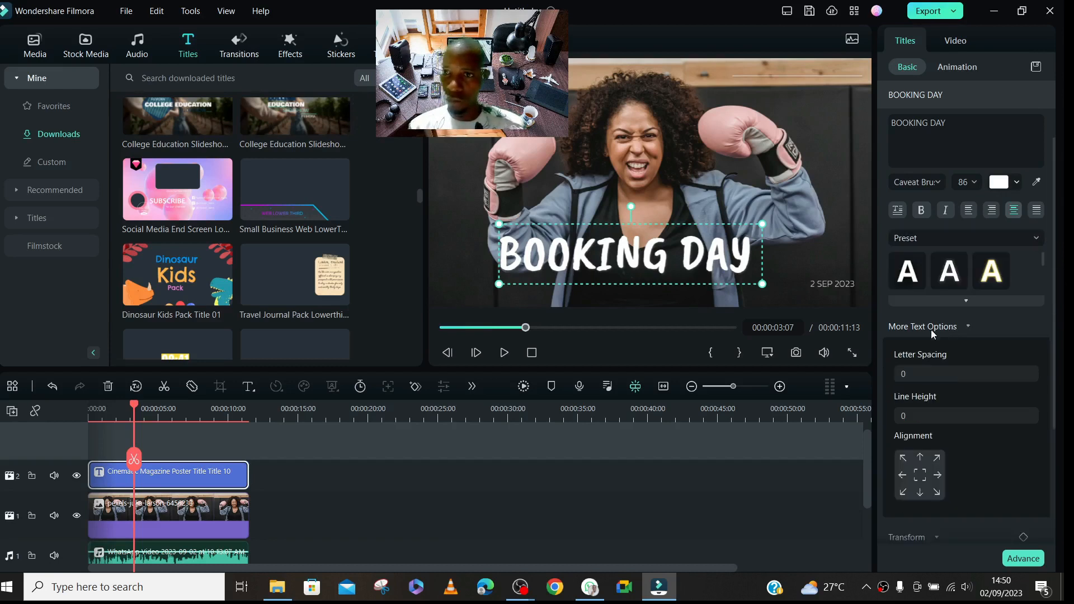
pyautogui.moveTo(1053, 299); pyautogui.dragTo(1063, 446)
pyautogui.click(938, 350)
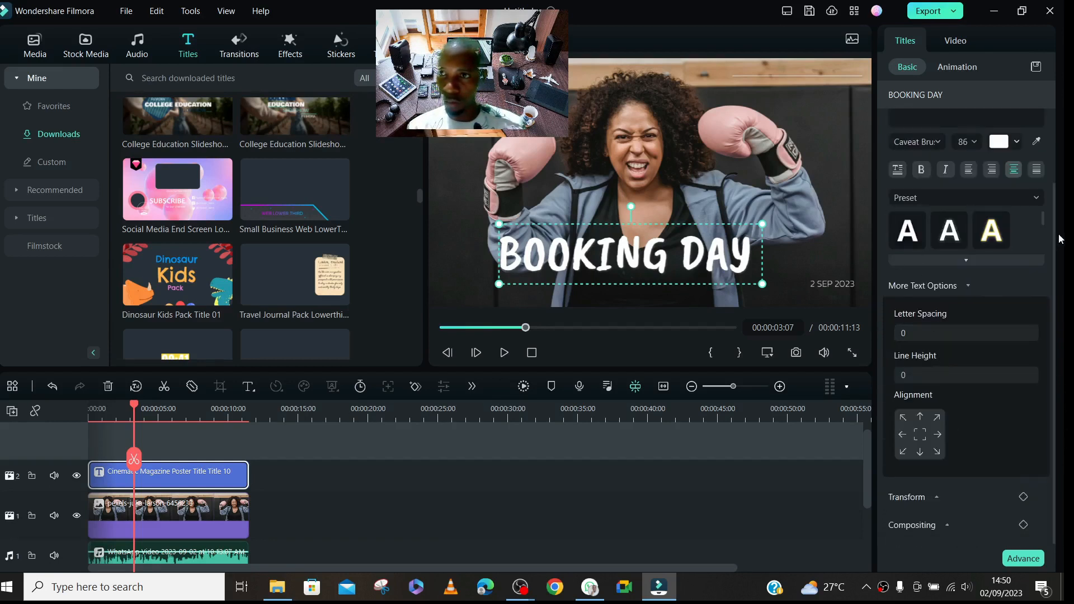
# - Compare text presets, apply the outlined orange-to-yellow gradient one to "BOOKING DAY", and move the text slightly right and down
pyautogui.click(968, 261)
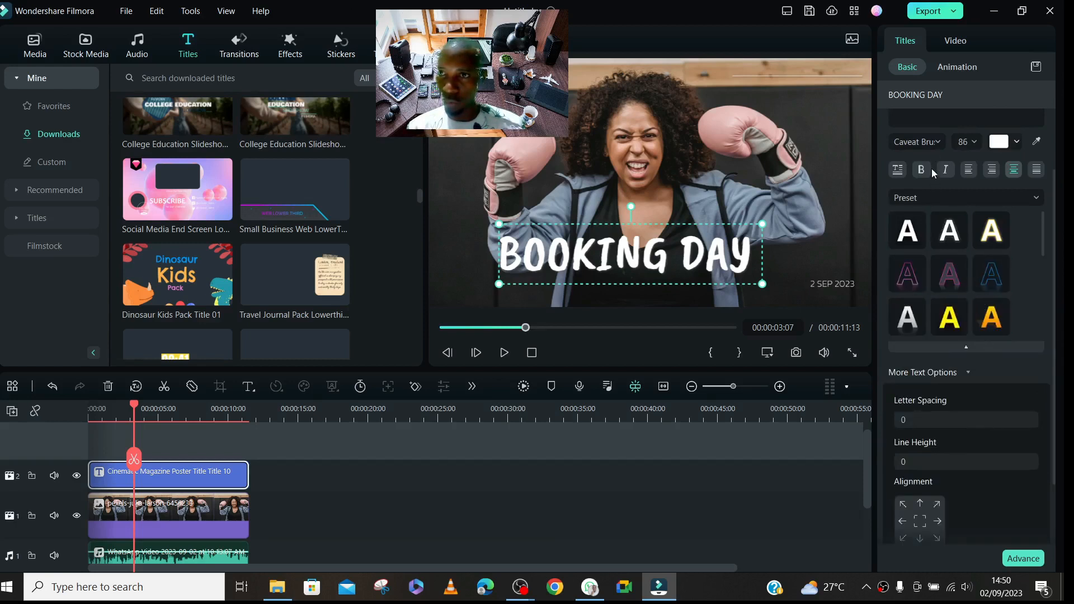
pyautogui.click(952, 314)
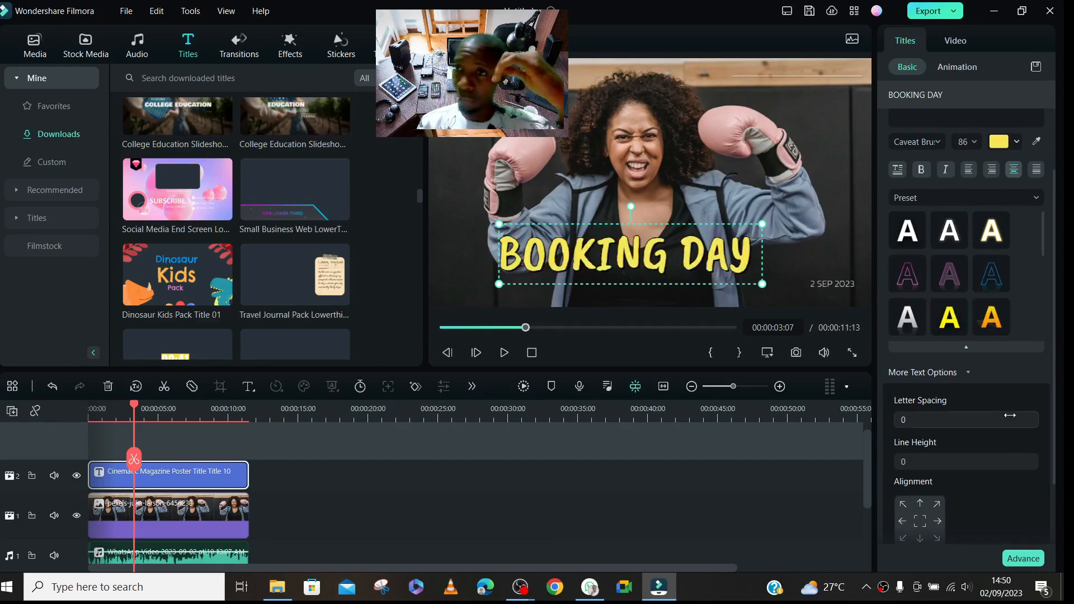
pyautogui.click(996, 321)
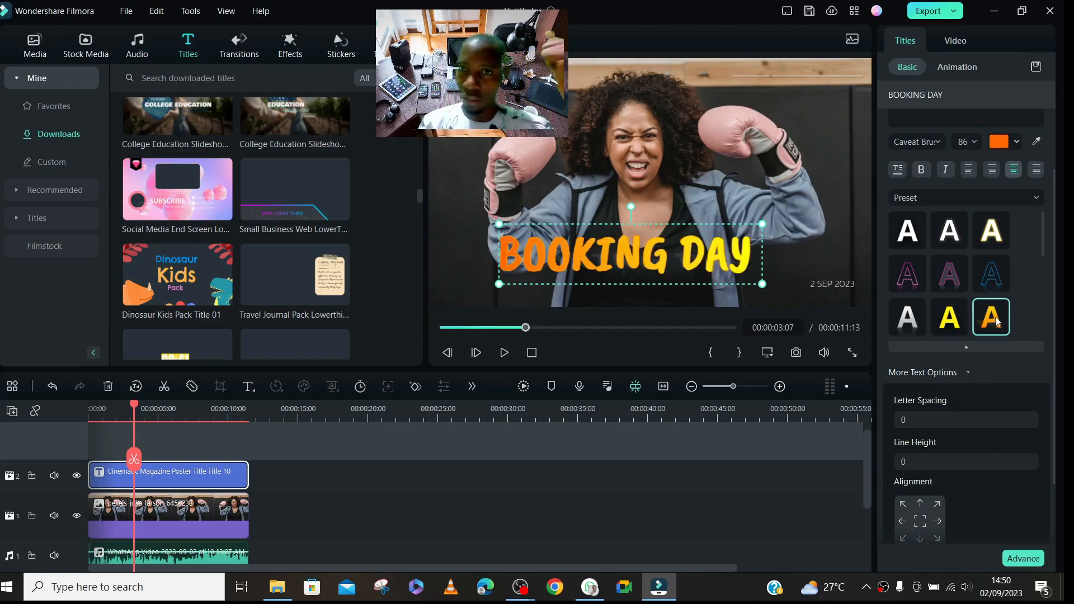
pyautogui.click(959, 323)
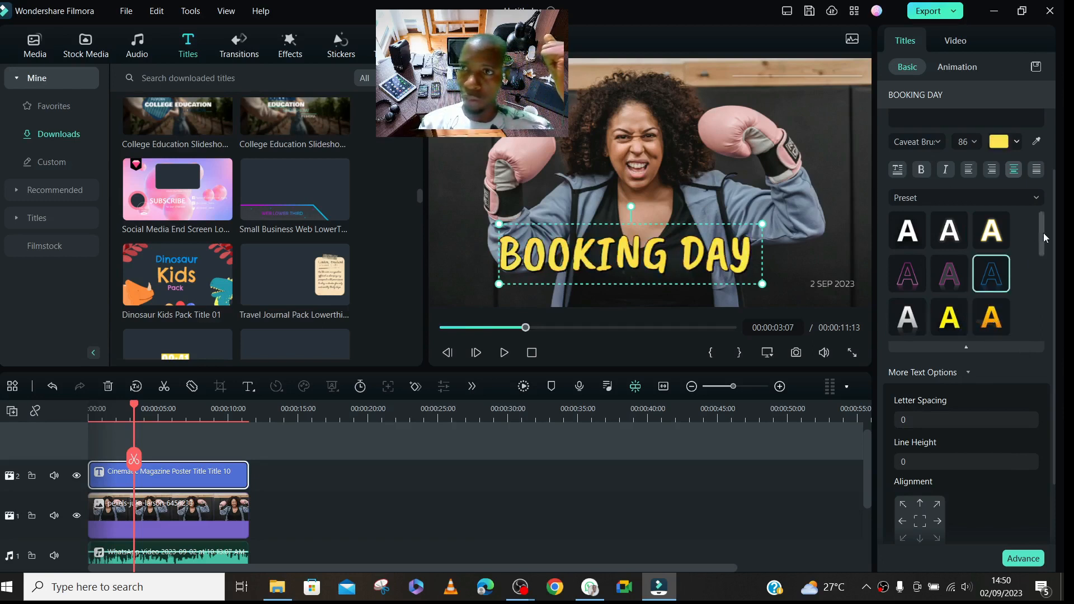
pyautogui.moveTo(1041, 233); pyautogui.dragTo(1042, 310)
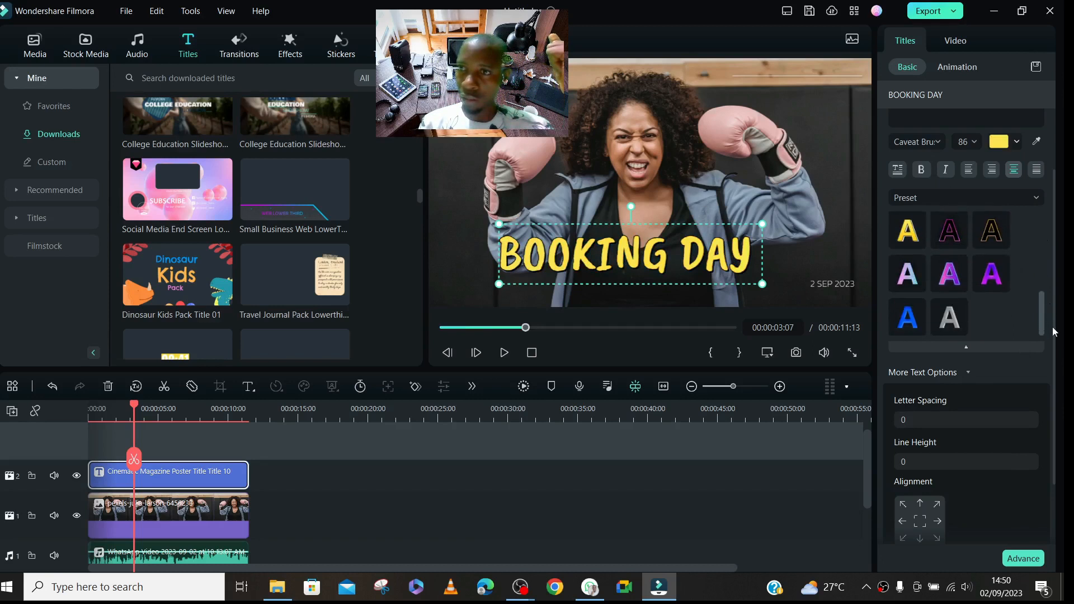
pyautogui.click(995, 237)
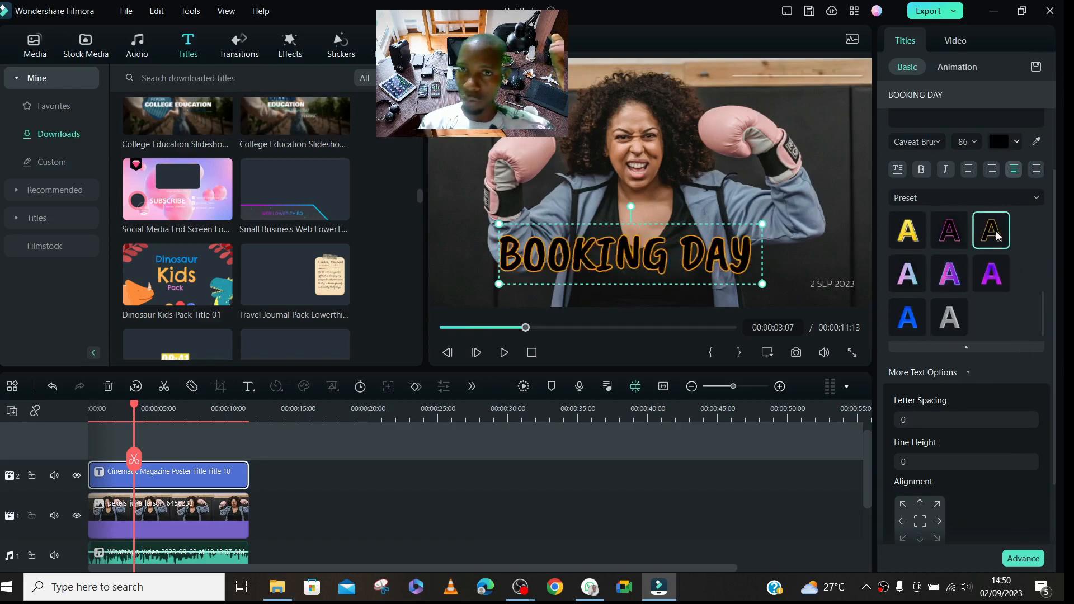
pyautogui.click(907, 230)
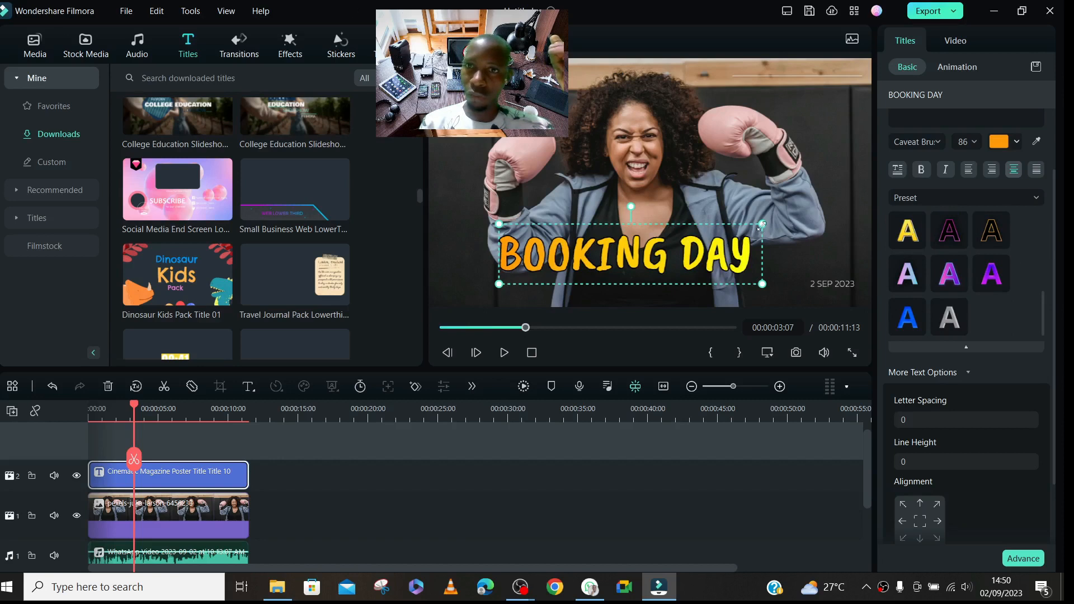
pyautogui.moveTo(716, 247); pyautogui.dragTo(717, 253)
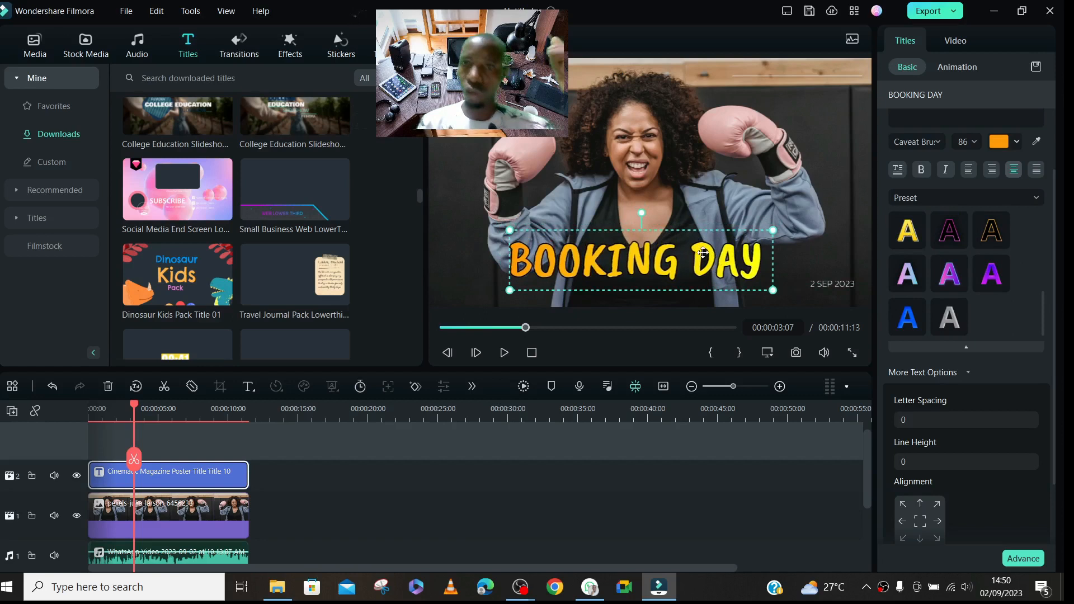
# - Delete Video Layer 1 from the title and reselect the "BOOKING DAY" text
pyautogui.click(850, 76)
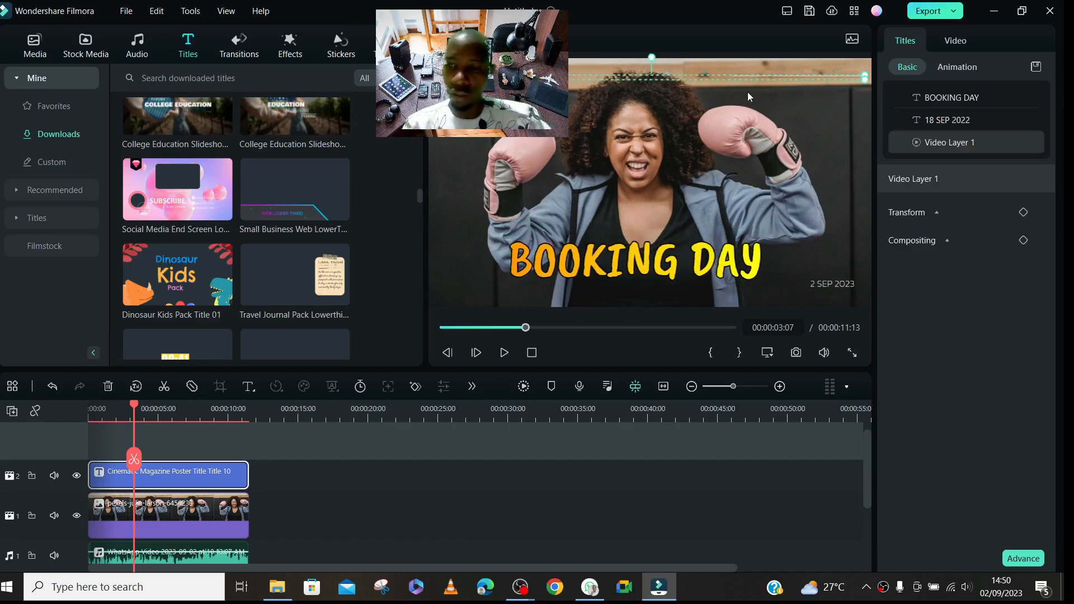
pyautogui.click(818, 183)
pyautogui.click(584, 257)
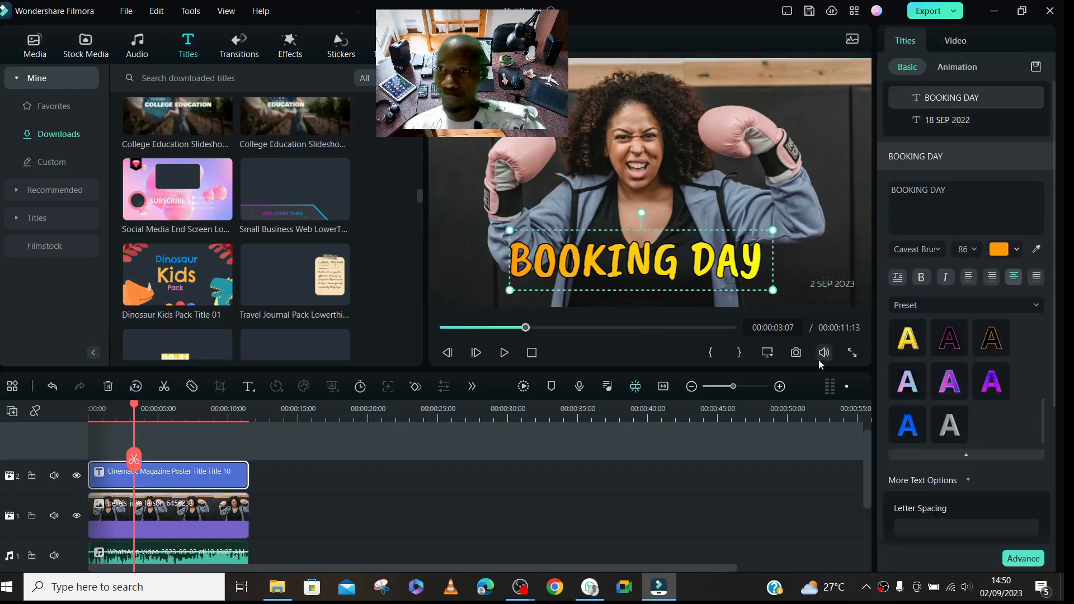
pyautogui.click(557, 482)
pyautogui.click(174, 471)
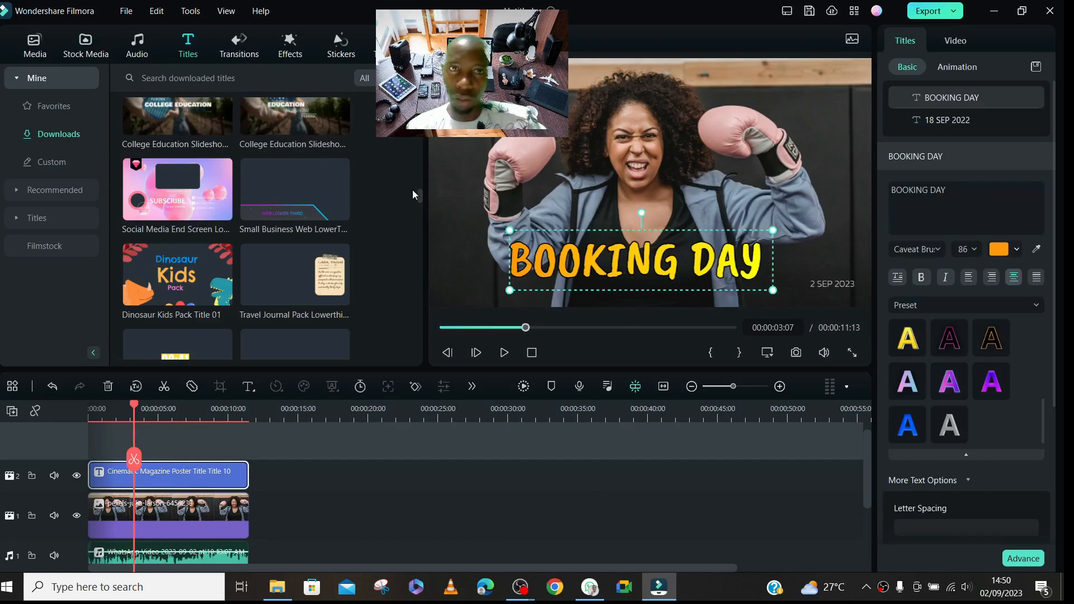
pyautogui.moveTo(417, 194); pyautogui.dragTo(350, 81)
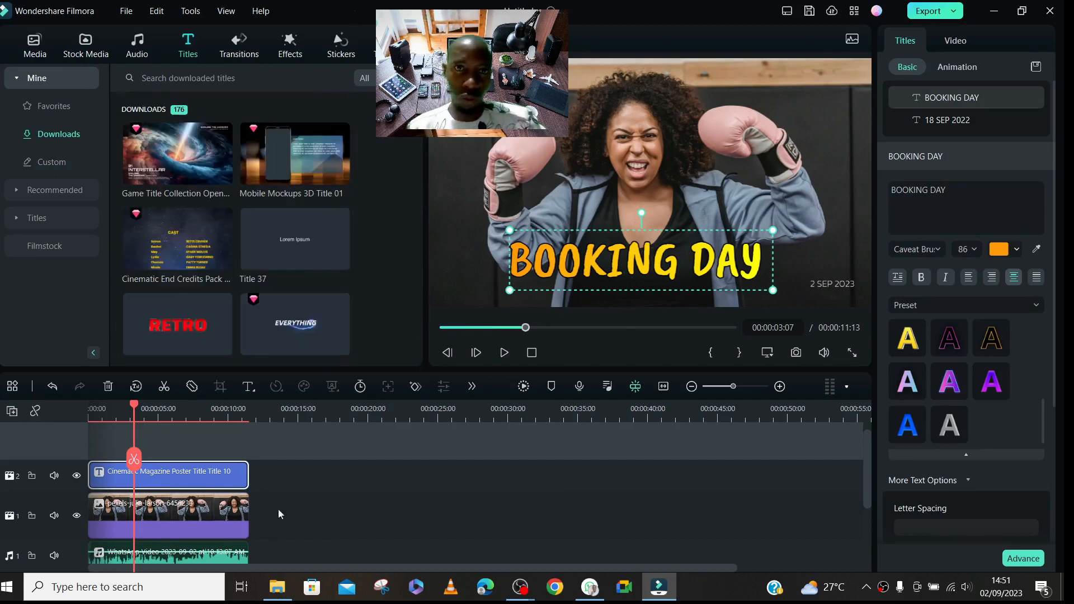
# - Split the photo clip into three pieces at 00:00:03:04 and 00:00:07:16
pyautogui.click(150, 525)
pyautogui.moveTo(868, 444); pyautogui.dragTo(870, 481)
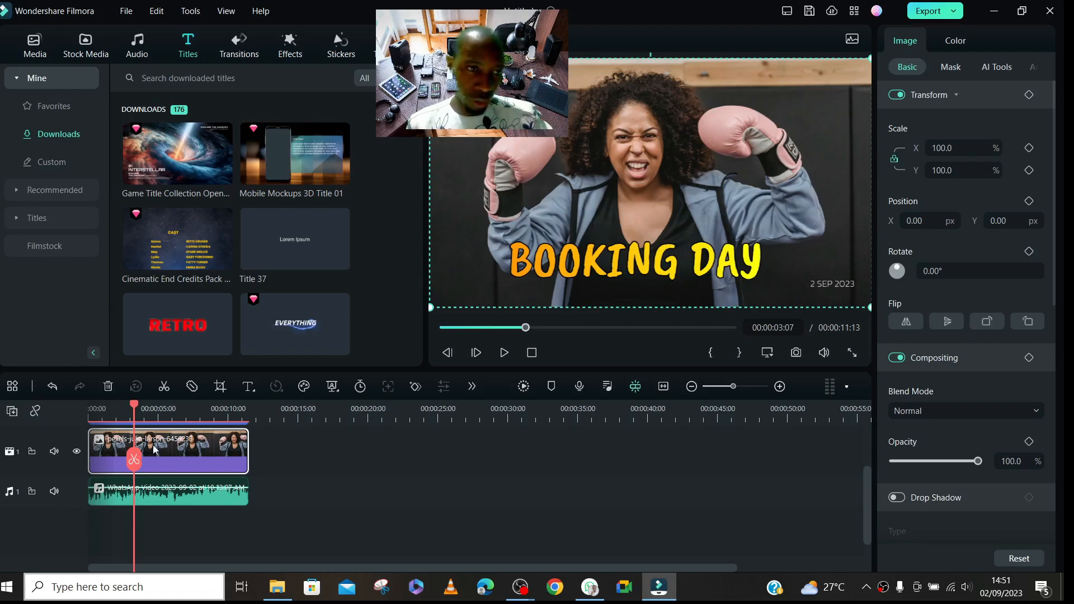
pyautogui.moveTo(137, 457); pyautogui.dragTo(134, 456)
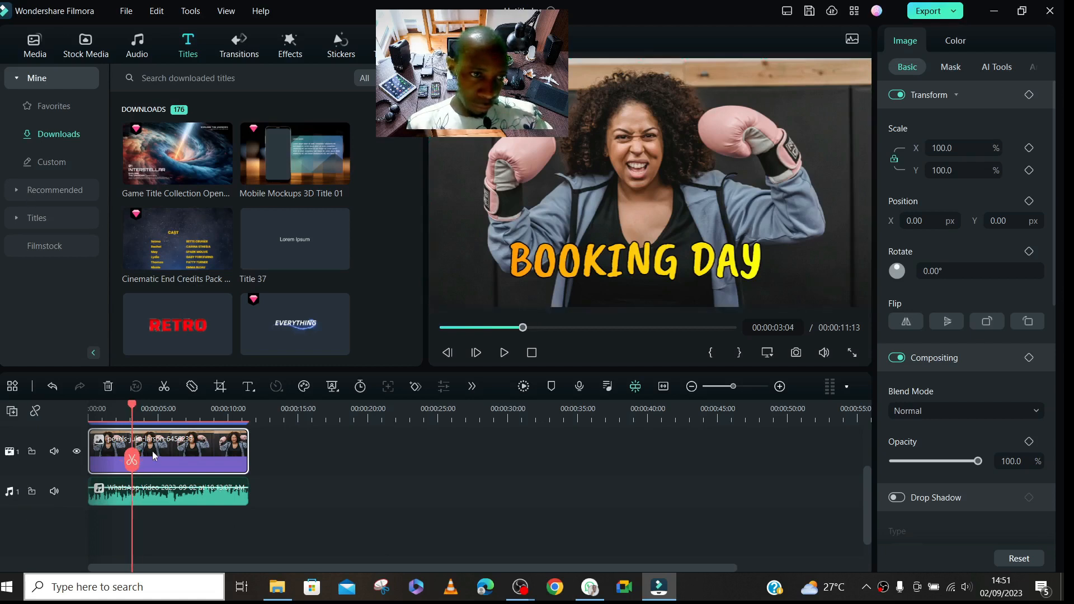
pyautogui.click(132, 460)
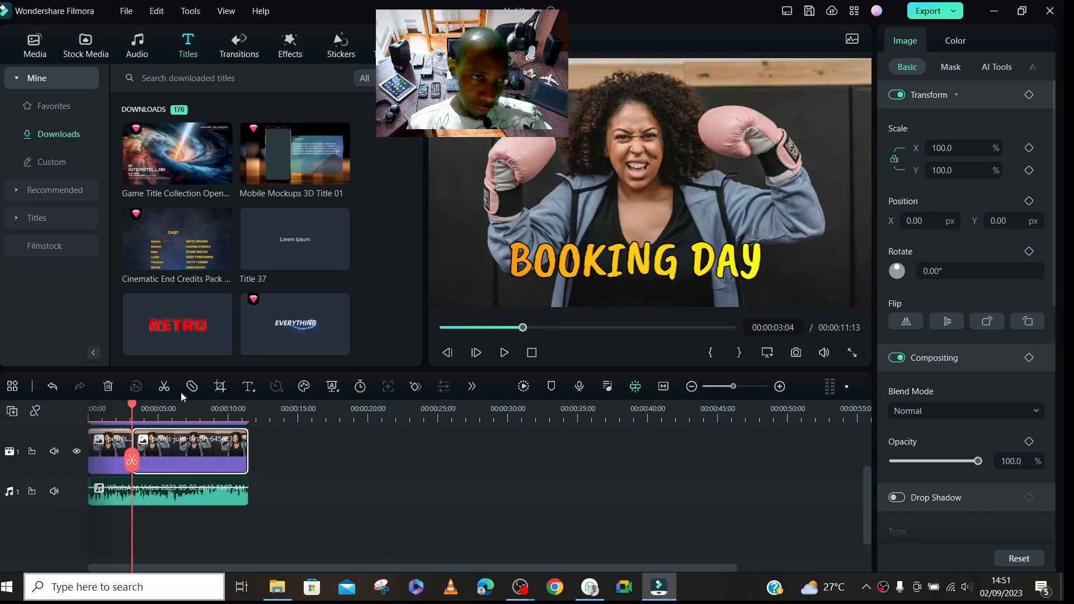
pyautogui.click(195, 414)
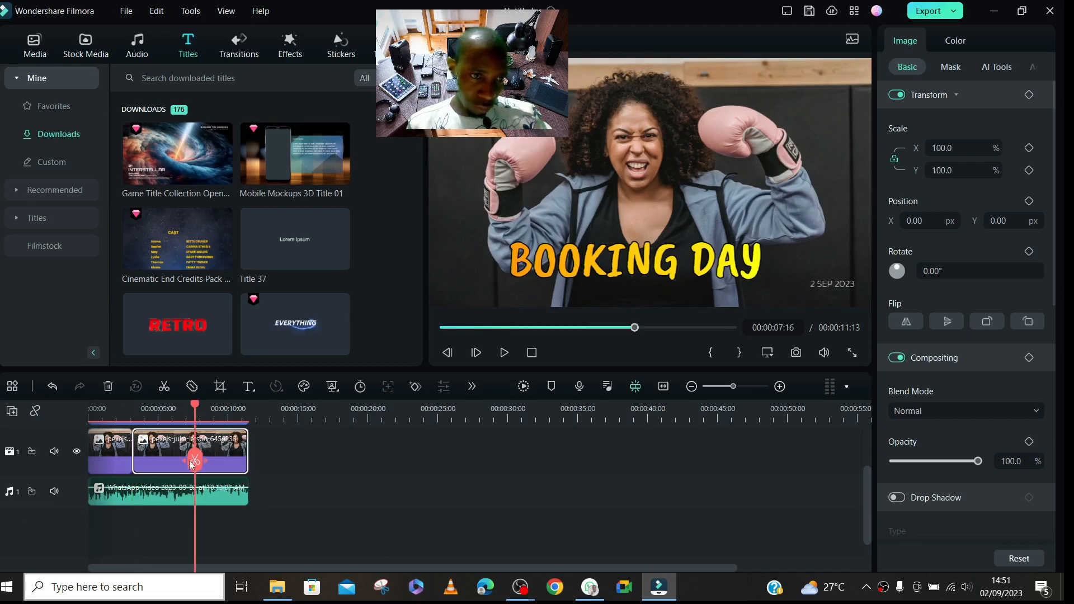
pyautogui.click(193, 461)
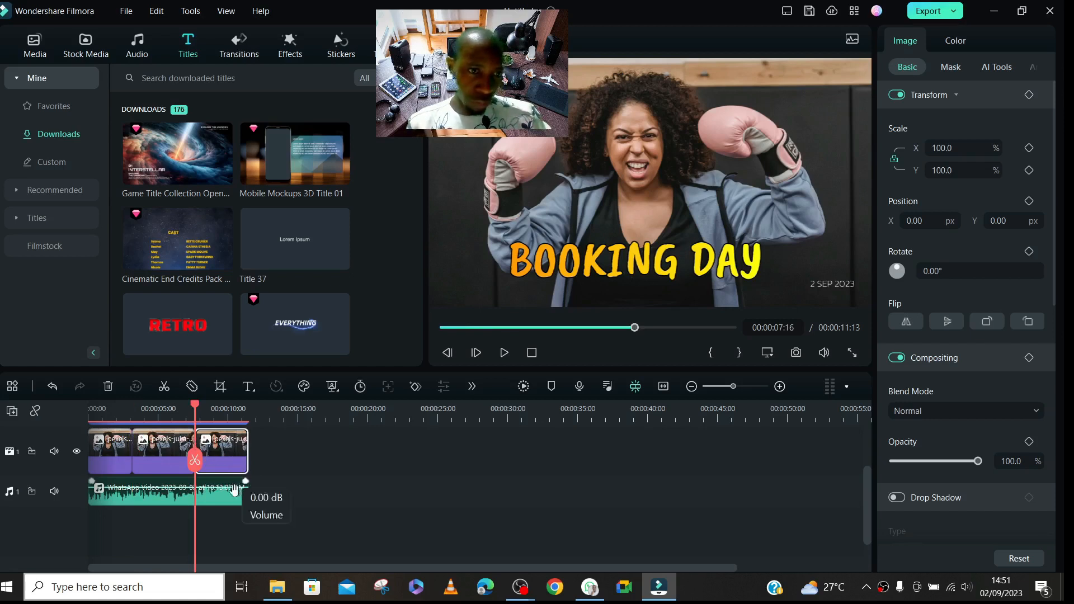
# - Move the last photo piece out to about 26 seconds and the middle piece to the end of the audio clip
pyautogui.click(128, 414)
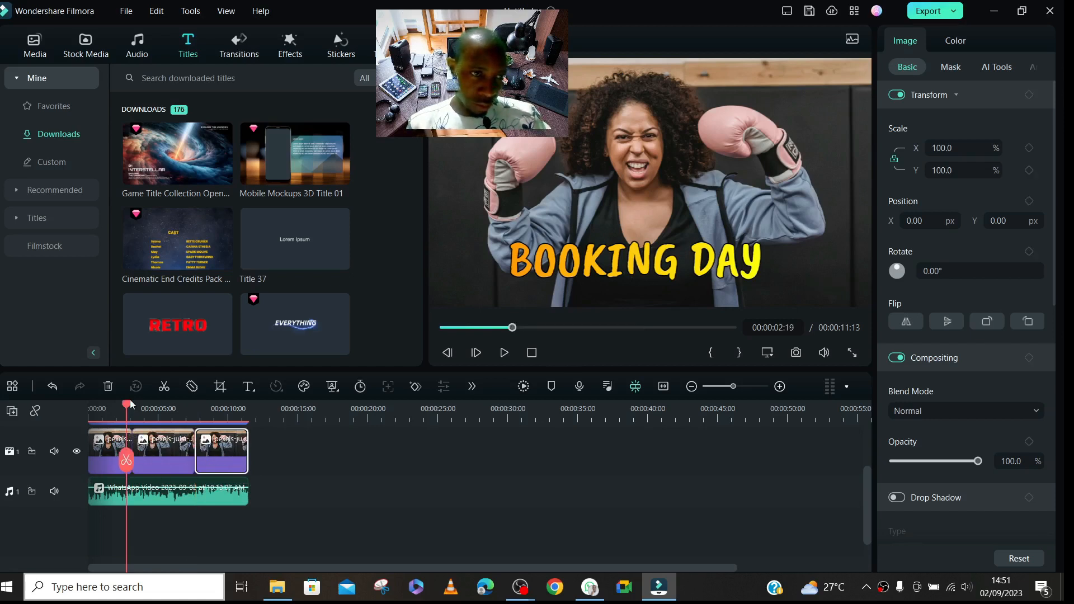
pyautogui.moveTo(129, 405); pyautogui.dragTo(171, 405)
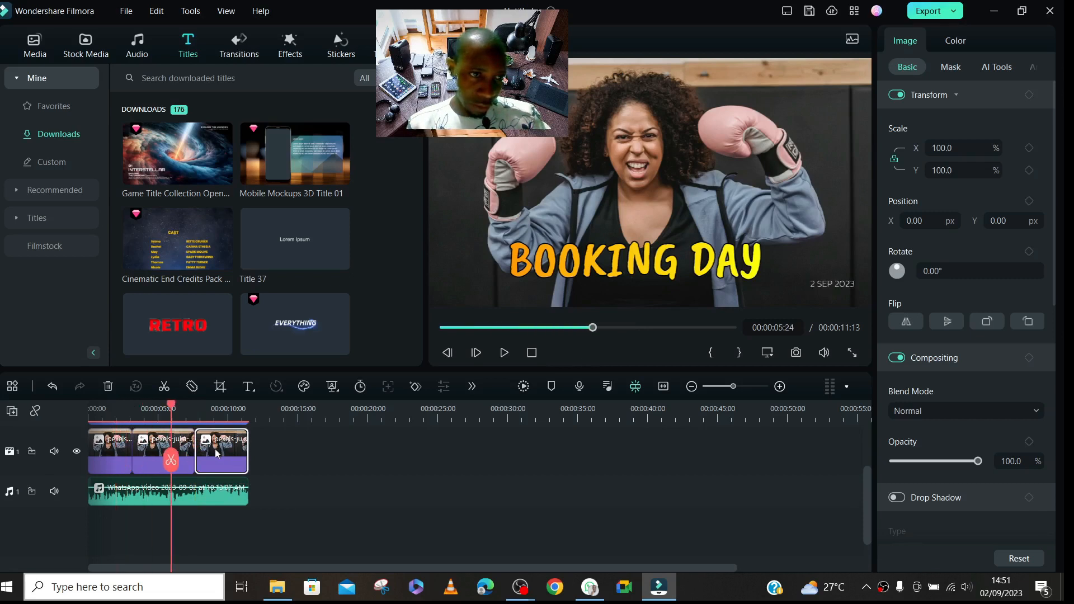
pyautogui.moveTo(215, 448); pyautogui.dragTo(478, 467)
pyautogui.moveTo(187, 447); pyautogui.dragTo(304, 450)
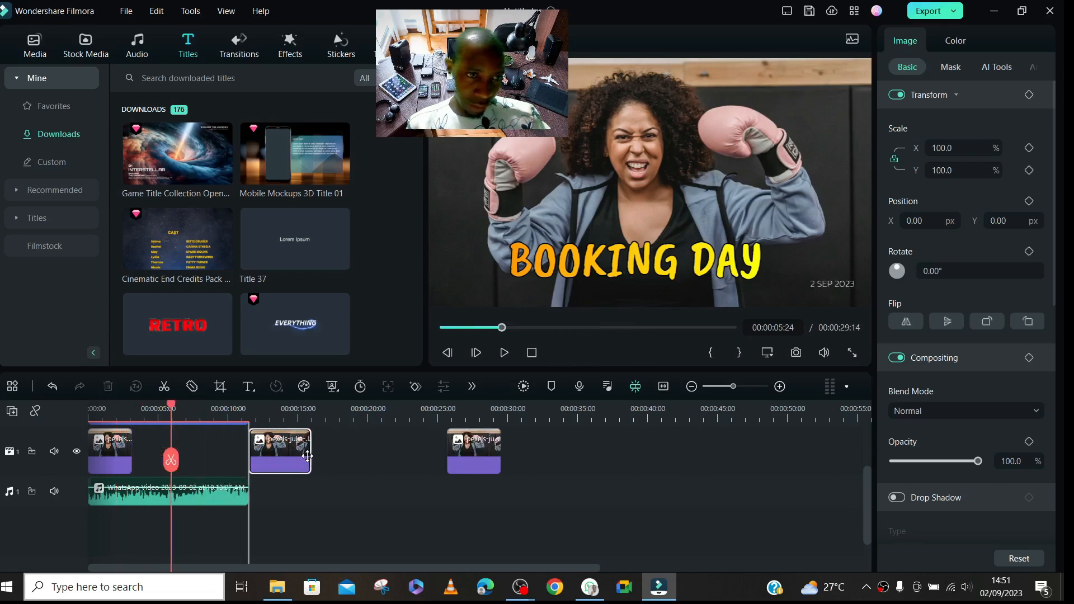
# - Place the middle photo piece on a new track above the title from about 00:00:03:04, and return the last piece to about 00:00:07:16
pyautogui.moveTo(865, 484); pyautogui.dragTo(872, 435)
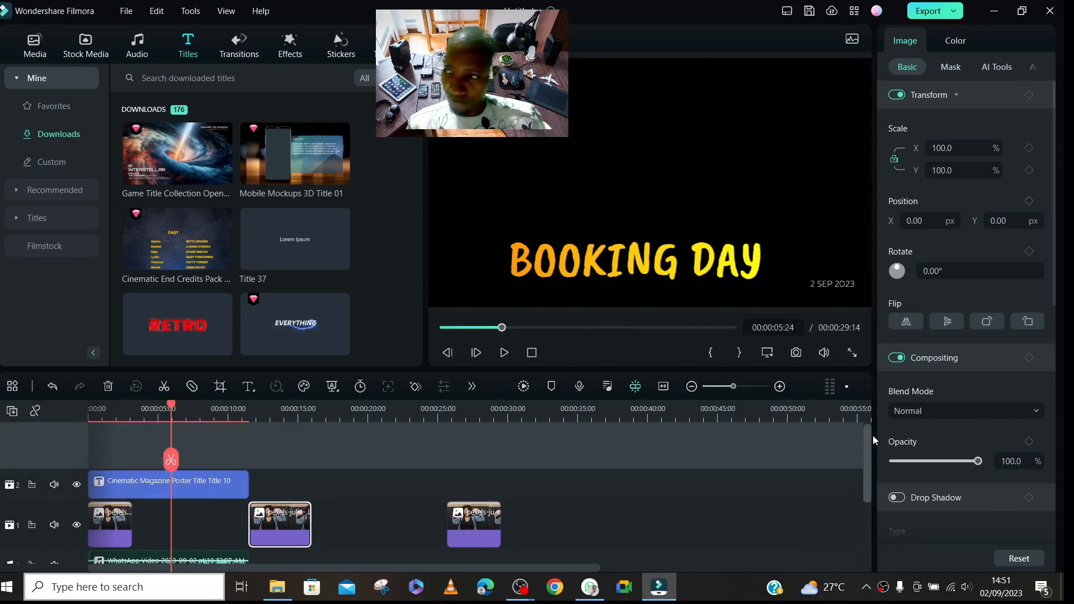
pyautogui.moveTo(266, 527); pyautogui.dragTo(149, 448)
pyautogui.moveTo(468, 555); pyautogui.dragTo(366, 551)
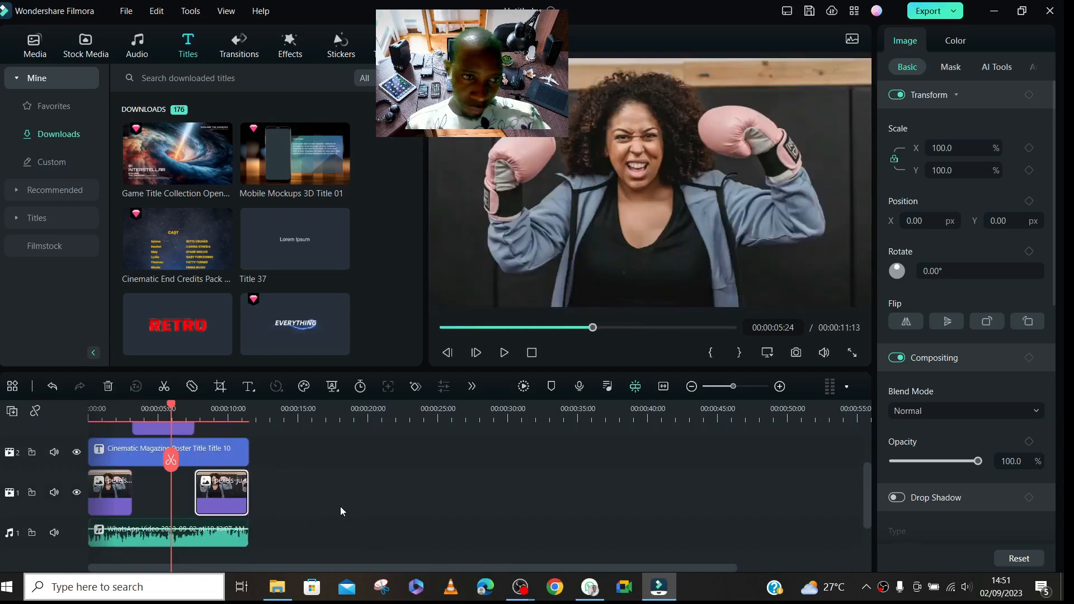
# - Raise the WhatsApp audio clip's volume on the timeline and return the playhead to 00:00:00:00
pyautogui.moveTo(867, 507)
pyautogui.mouseDown()
pyautogui.moveTo(866, 478)
pyautogui.moveTo(869, 525)
pyautogui.mouseUp()
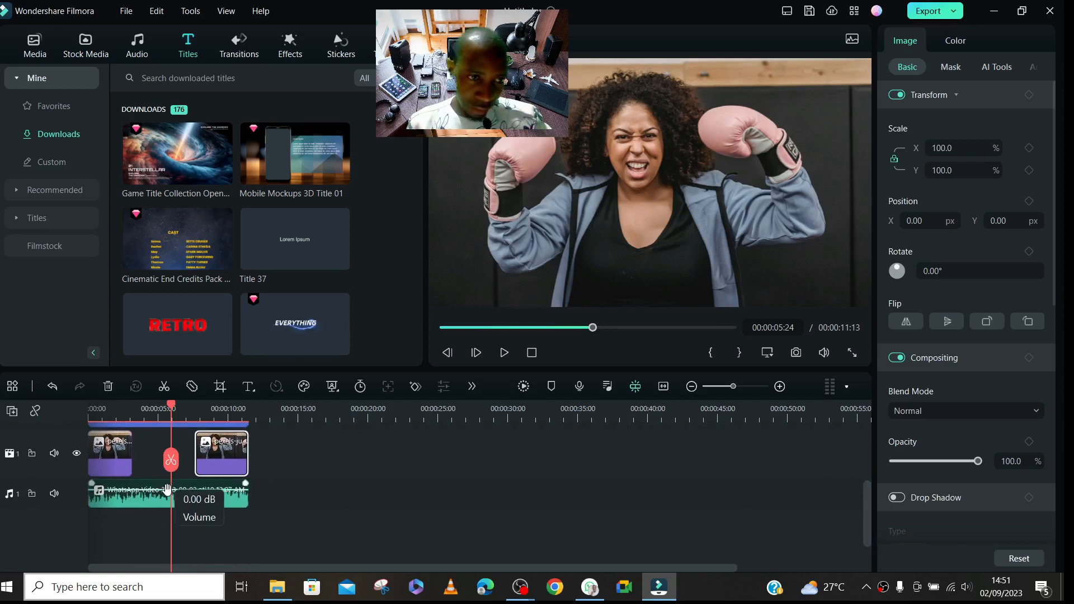
pyautogui.moveTo(160, 490); pyautogui.dragTo(162, 479)
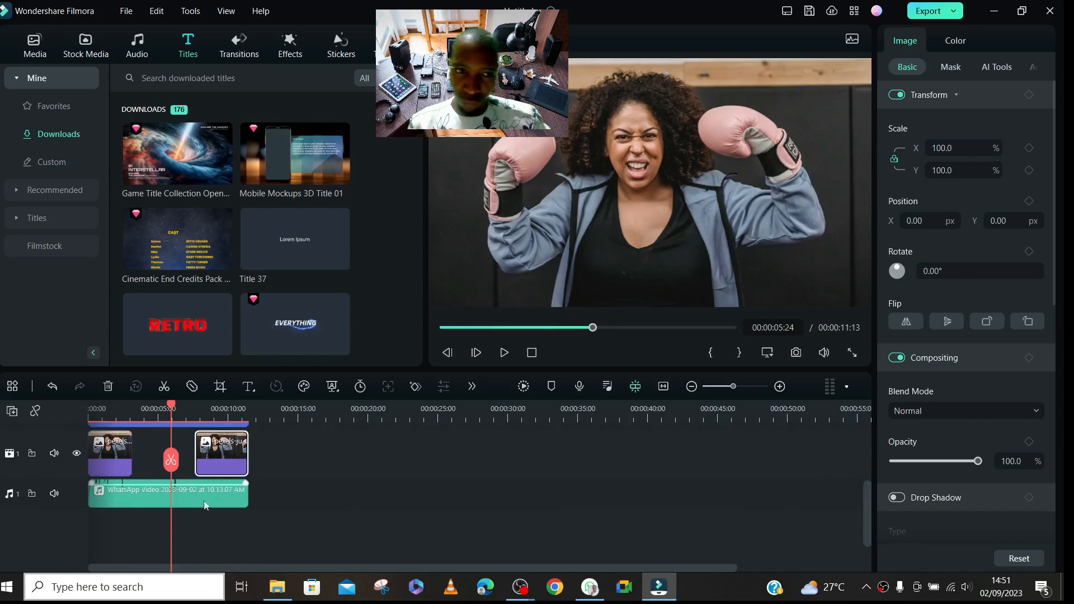
pyautogui.moveTo(170, 403); pyautogui.dragTo(49, 428)
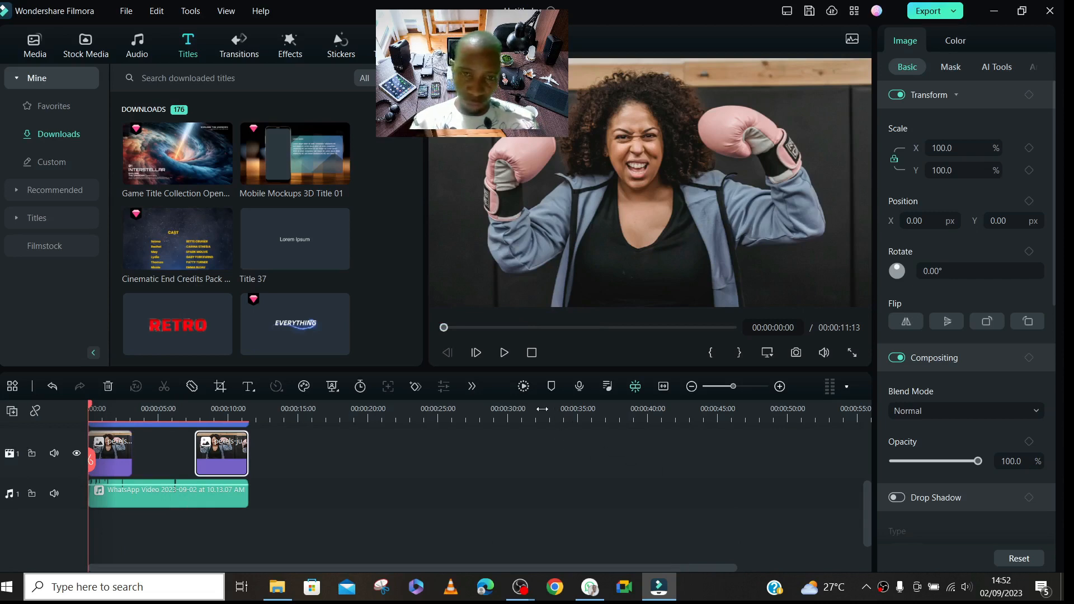
# - Return the middle photo piece from the upper track to the gap between the first and last pieces on the main track
pyautogui.moveTo(542, 409); pyautogui.dragTo(542, 408)
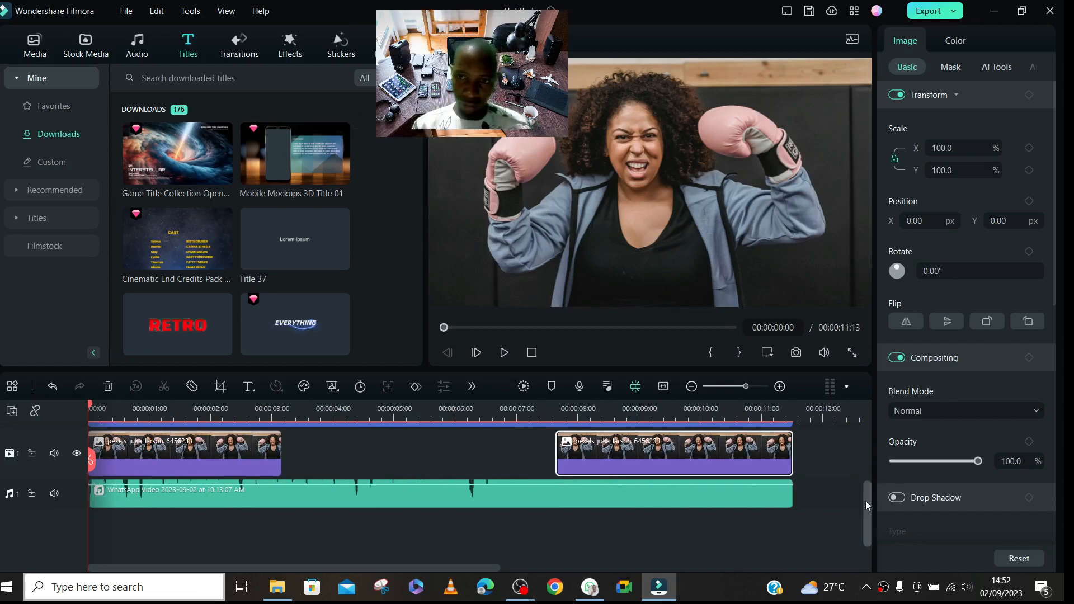
pyautogui.moveTo(865, 501); pyautogui.dragTo(860, 461)
pyautogui.moveTo(394, 465); pyautogui.dragTo(417, 546)
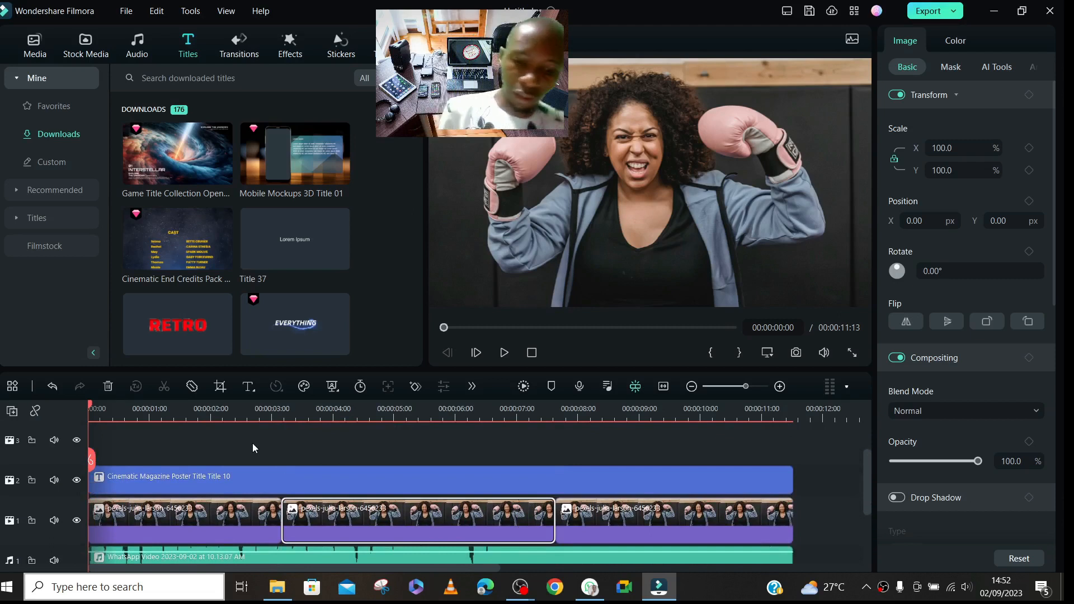
# - Play the sequence from the start to check the title against the photo, and stop at 00:00:03:00
pyautogui.press('space')
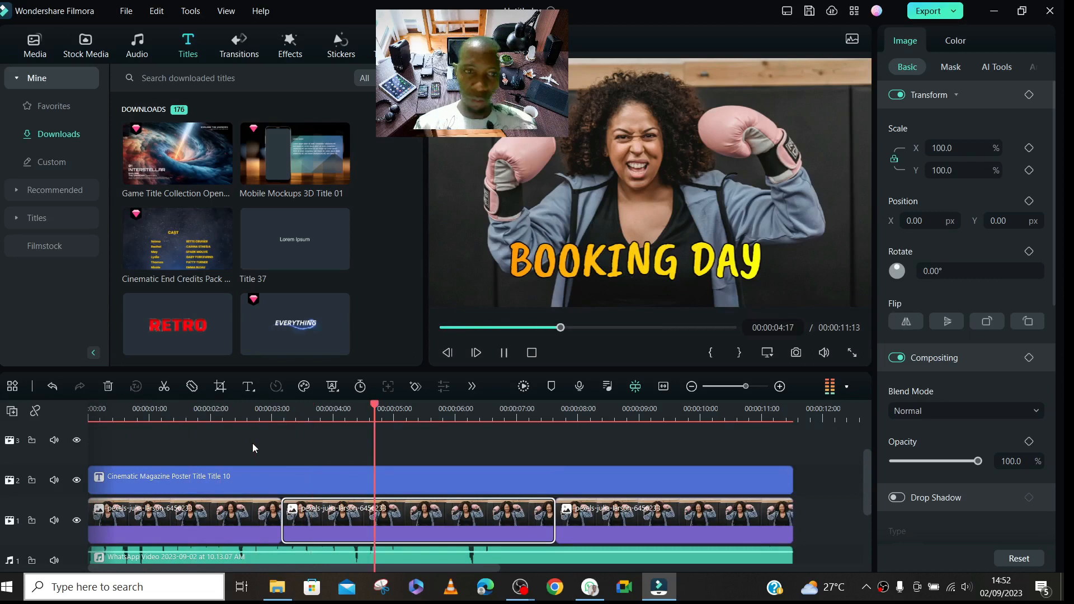
pyautogui.press('space')
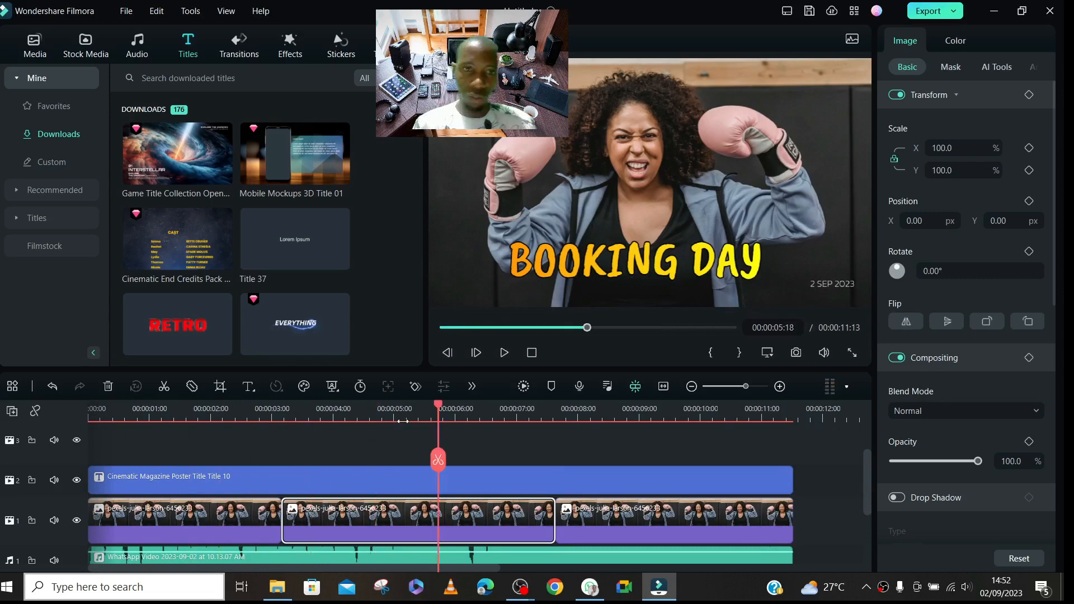
pyautogui.moveTo(438, 408); pyautogui.dragTo(90, 408)
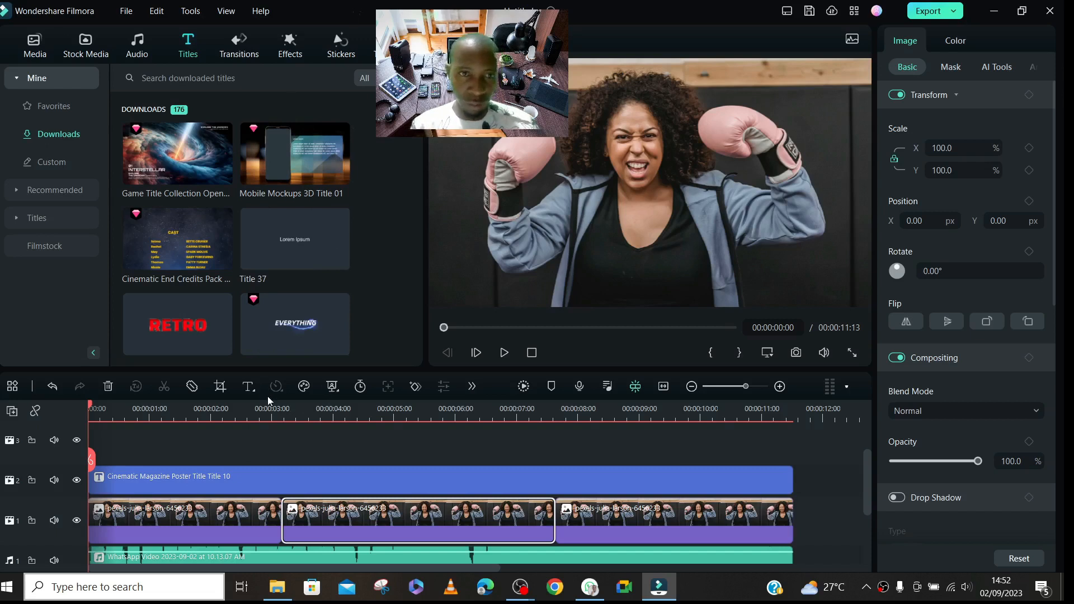
pyautogui.press('space')
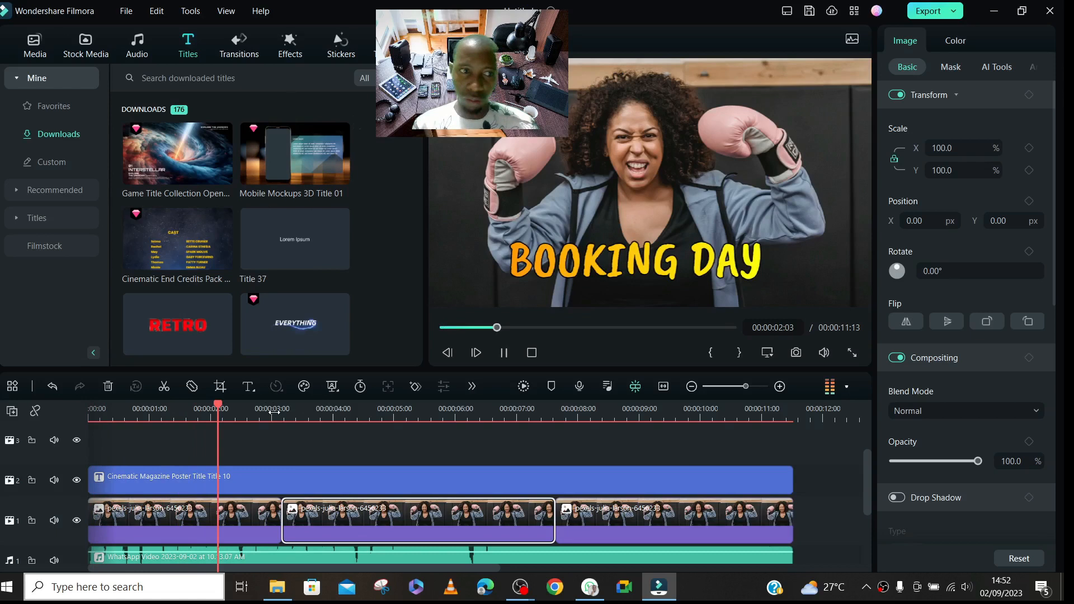
pyautogui.click(273, 412)
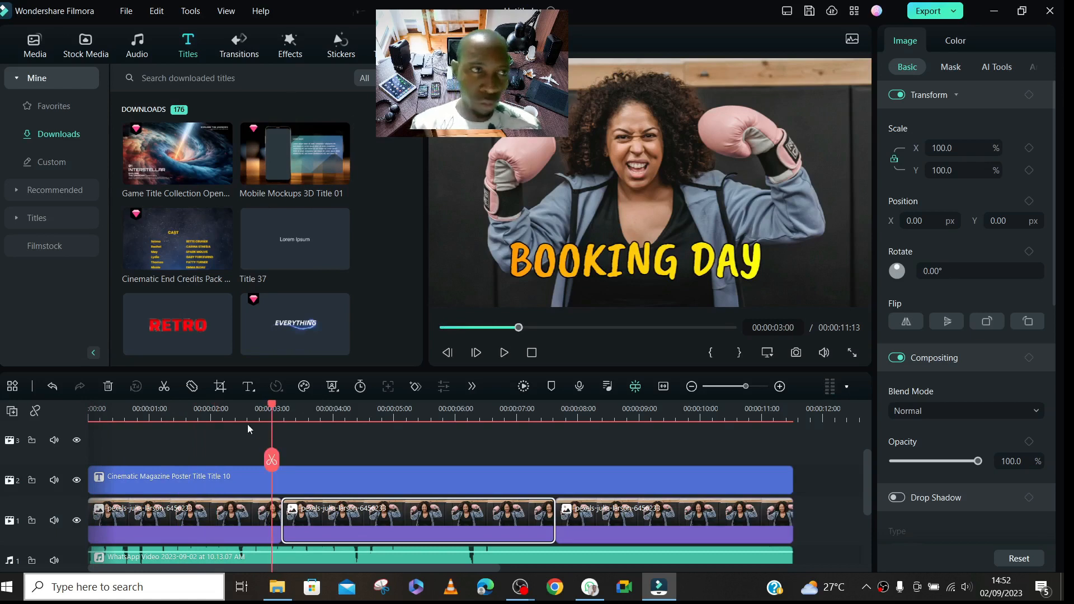
# - Add an Adjustment Layer at the start of the track above the title and shorten it to about 0.6 seconds
pyautogui.click(35, 45)
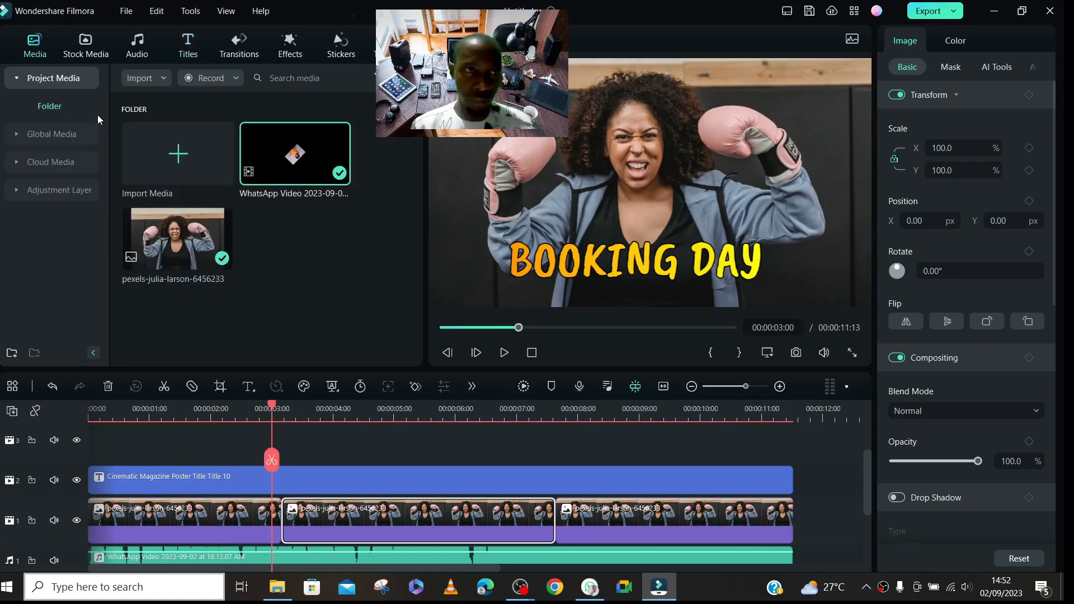
pyautogui.click(36, 190)
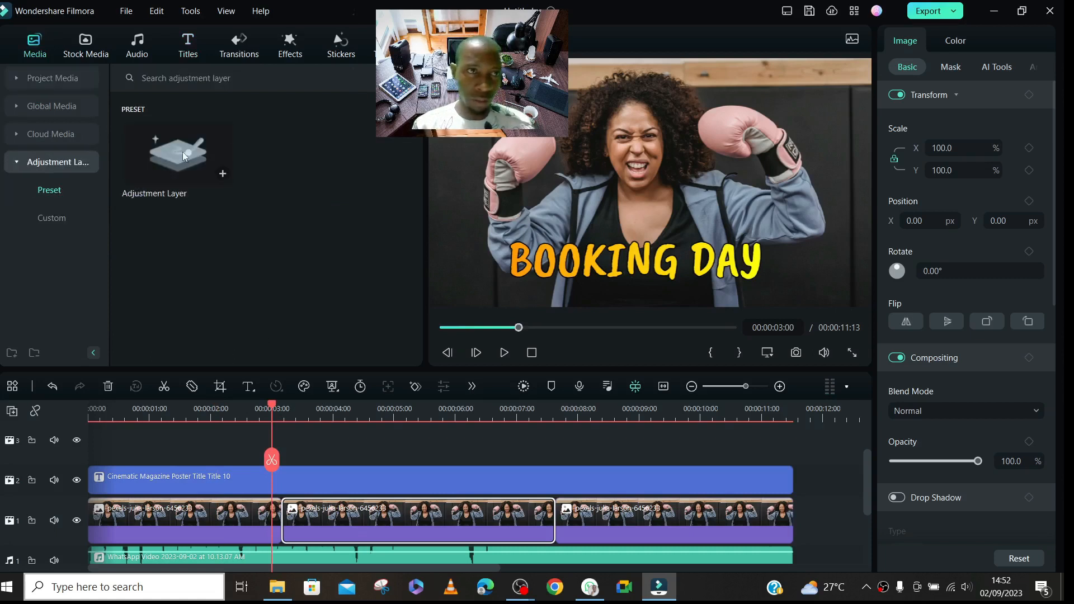
pyautogui.click(159, 147)
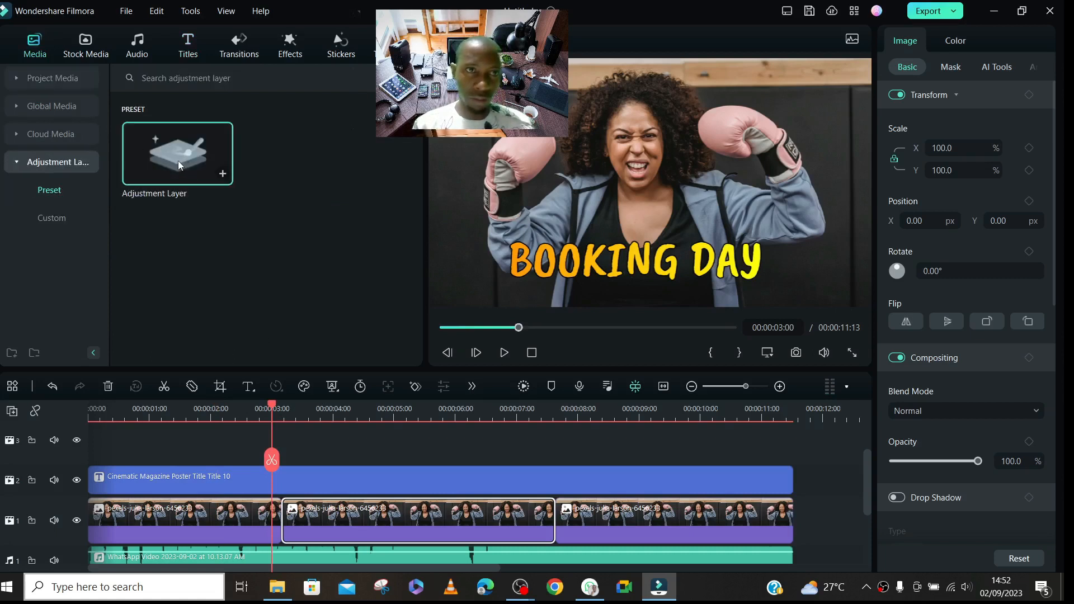
pyautogui.moveTo(175, 156); pyautogui.dragTo(435, 521)
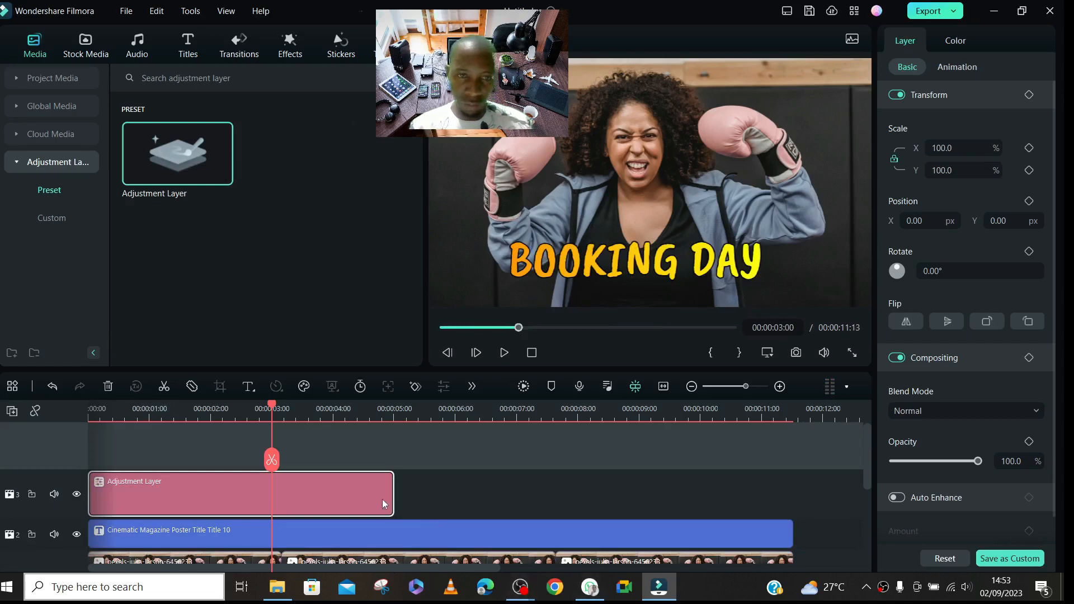
pyautogui.moveTo(391, 491); pyautogui.dragTo(120, 475)
# - Add three more adjustment layers end to end after the first, each shortened, with the last one ending where the first photo piece ends
pyautogui.moveTo(157, 165); pyautogui.dragTo(142, 506)
pyautogui.moveTo(433, 496); pyautogui.dragTo(169, 505)
pyautogui.moveTo(178, 171); pyautogui.dragTo(399, 494)
pyautogui.moveTo(476, 495); pyautogui.dragTo(227, 495)
pyautogui.moveTo(189, 154); pyautogui.dragTo(373, 482)
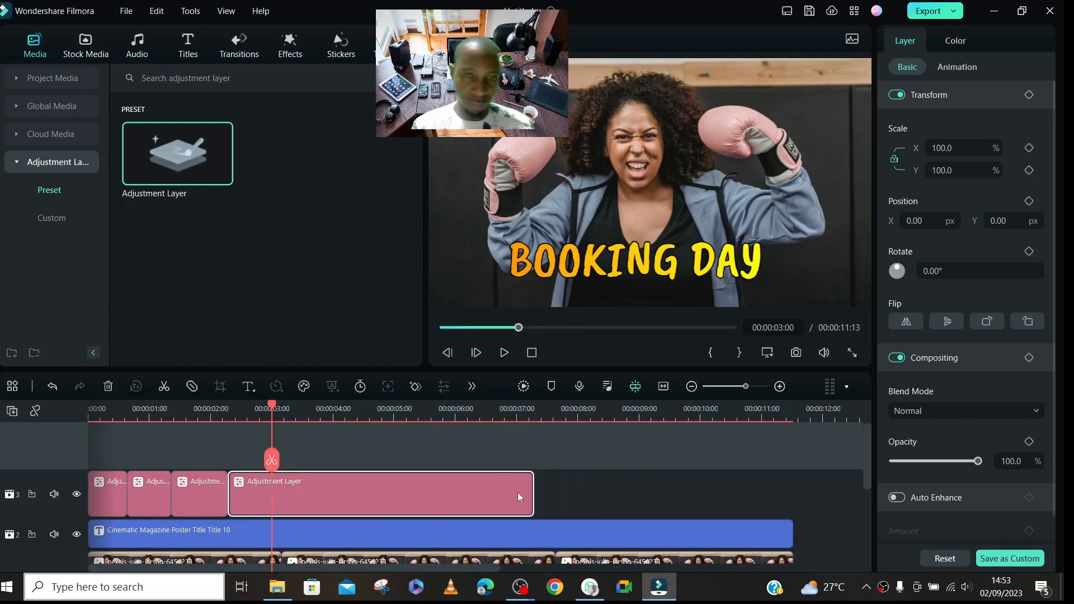
pyautogui.moveTo(534, 490); pyautogui.dragTo(281, 489)
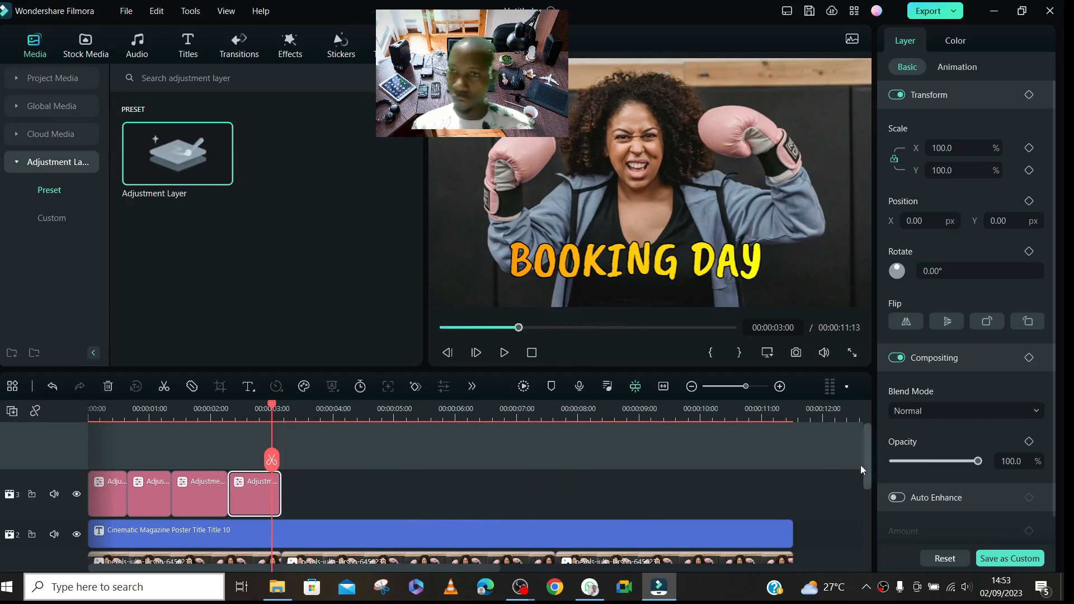
# - Warm the first adjustment layer by setting its white balance temperature to 86.8
pyautogui.moveTo(866, 455); pyautogui.dragTo(879, 474)
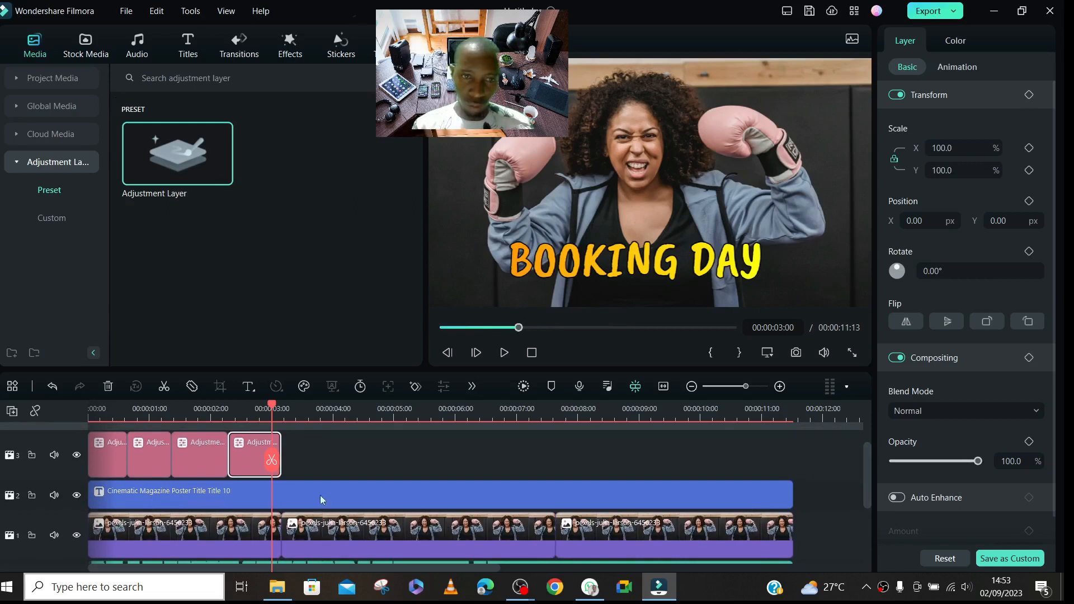
pyautogui.moveTo(272, 407); pyautogui.dragTo(88, 459)
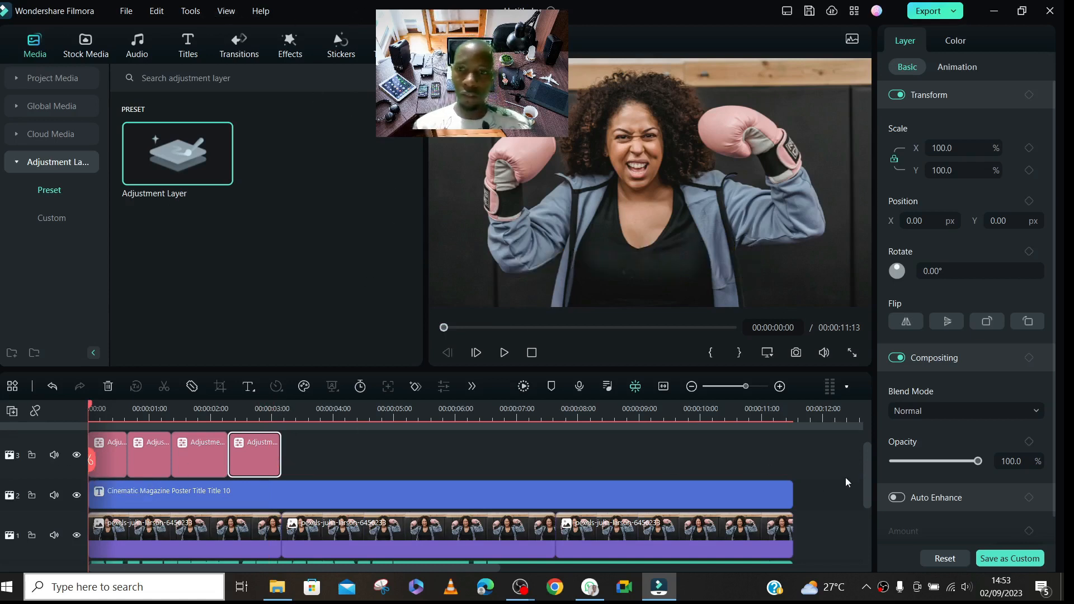
pyautogui.moveTo(869, 467); pyautogui.dragTo(878, 448)
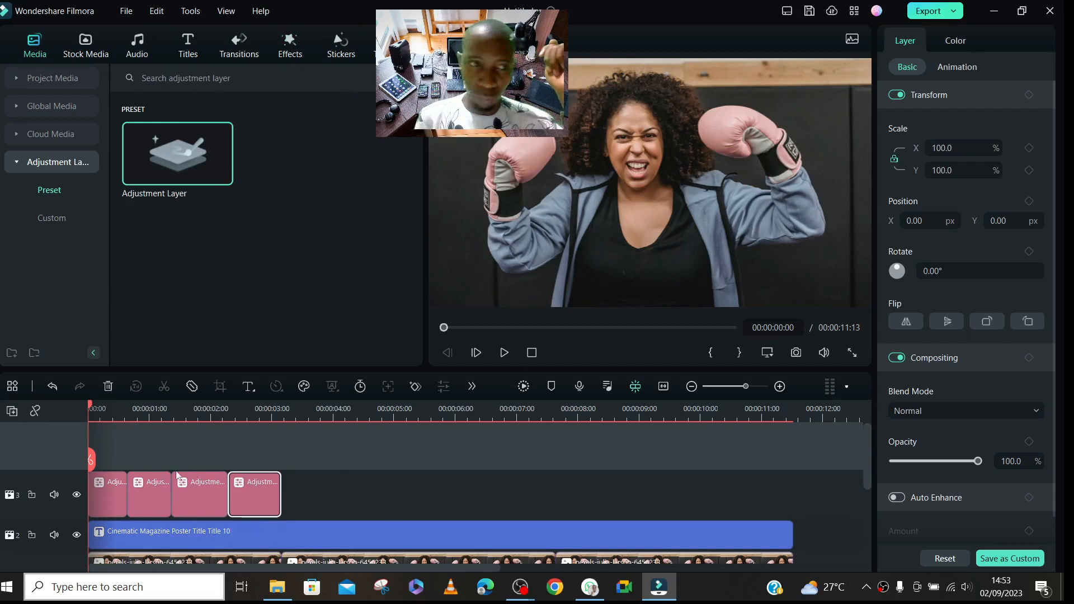
pyautogui.click(112, 503)
pyautogui.click(110, 413)
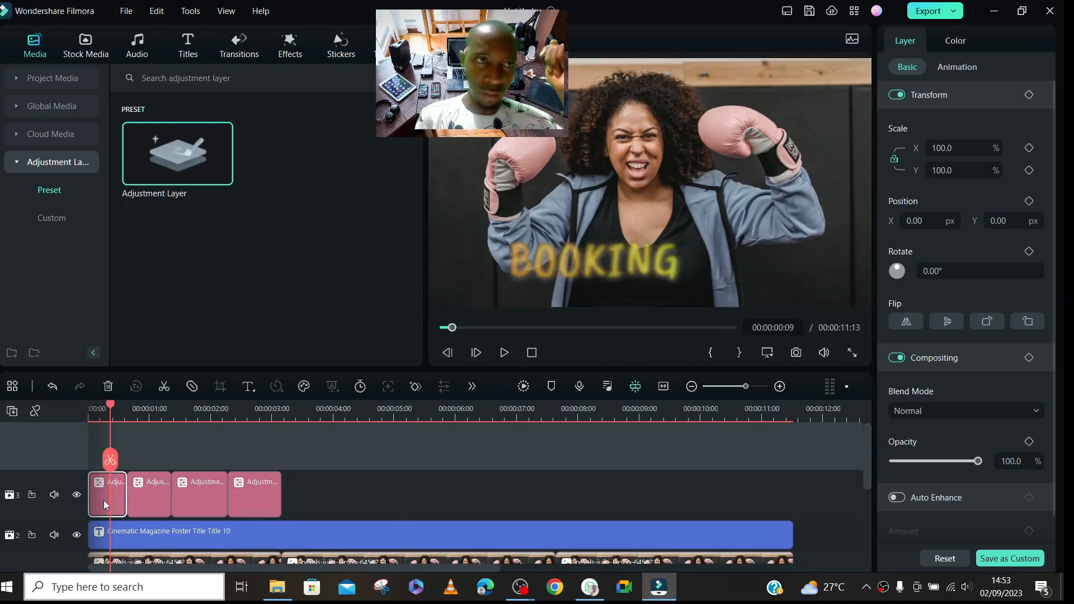
pyautogui.click(955, 40)
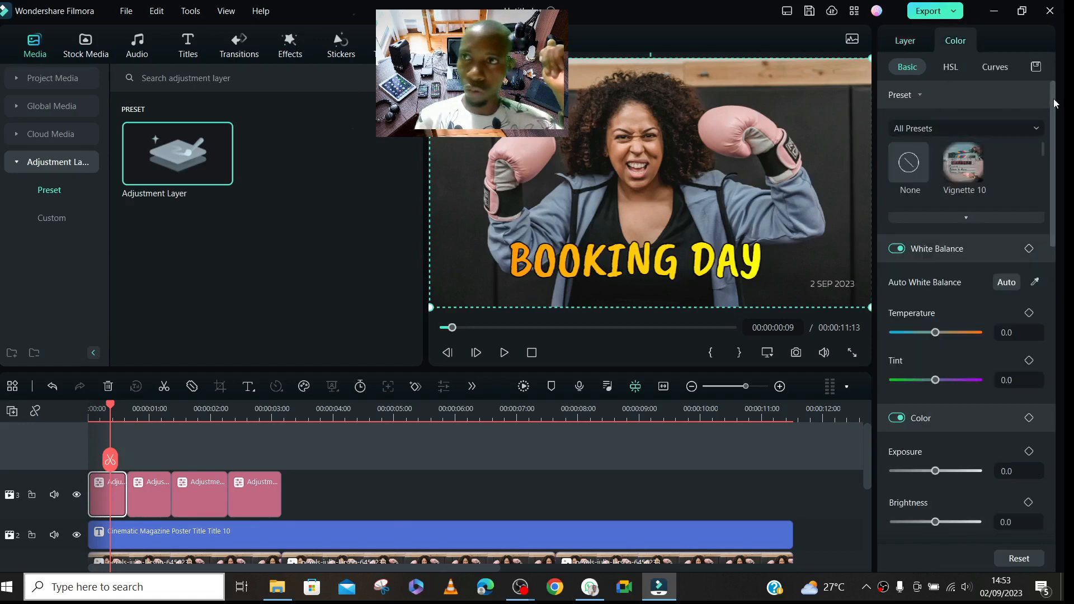
pyautogui.moveTo(1055, 106); pyautogui.dragTo(1065, 163)
pyautogui.scroll(2, 978, 213)
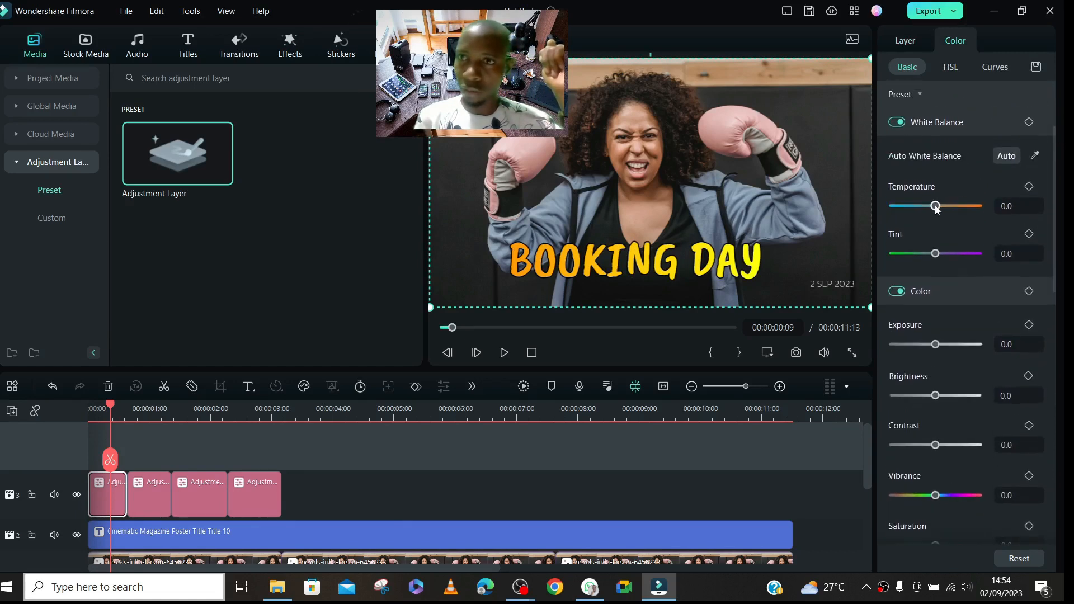
pyautogui.moveTo(935, 208); pyautogui.dragTo(973, 206)
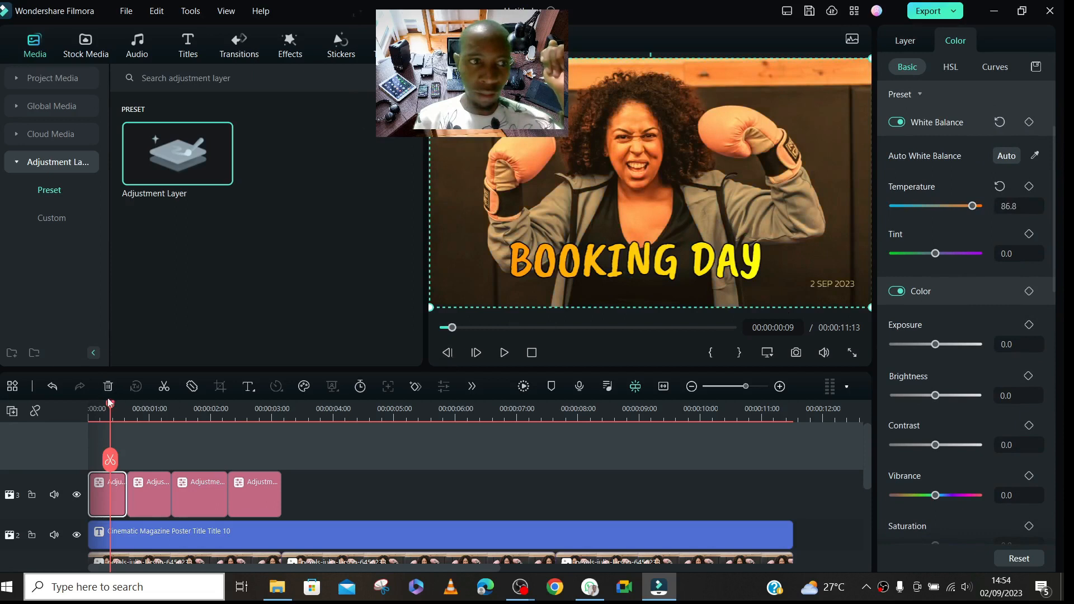
# - Apply the Film Stock color preset to the second adjustment layer, with the playhead at 00:00:01:02
pyautogui.moveTo(110, 410); pyautogui.dragTo(154, 423)
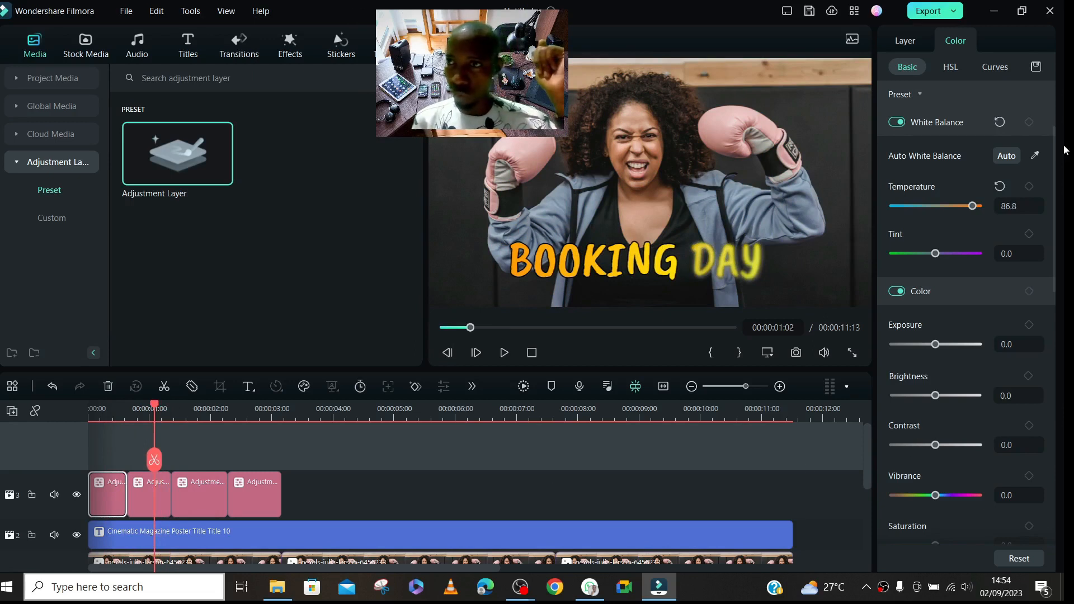
pyautogui.moveTo(1054, 171); pyautogui.dragTo(1065, 97)
pyautogui.click(965, 217)
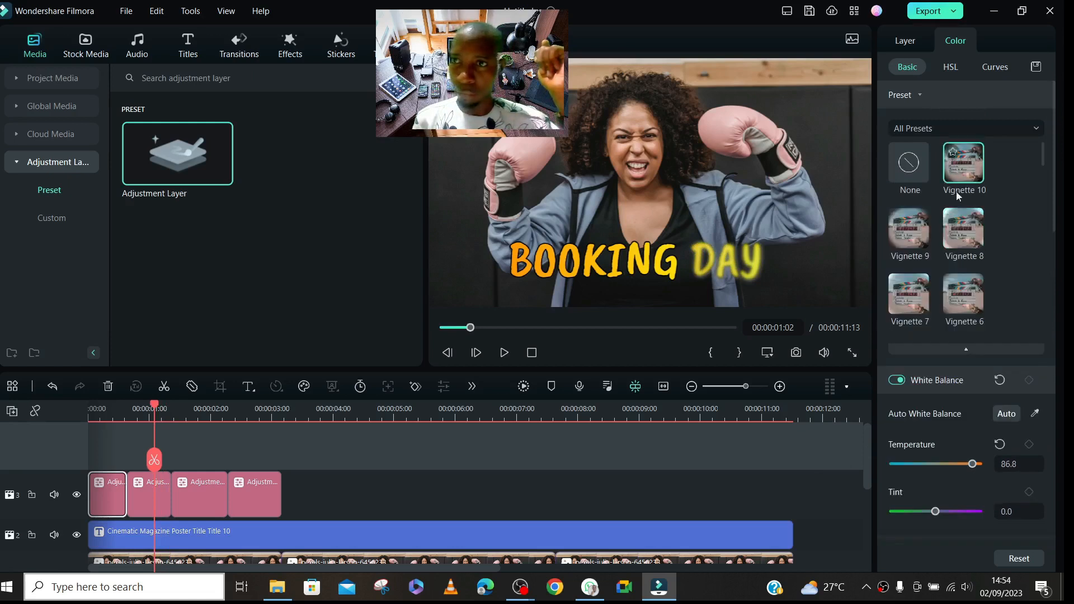
pyautogui.moveTo(1038, 149); pyautogui.dragTo(1050, 188)
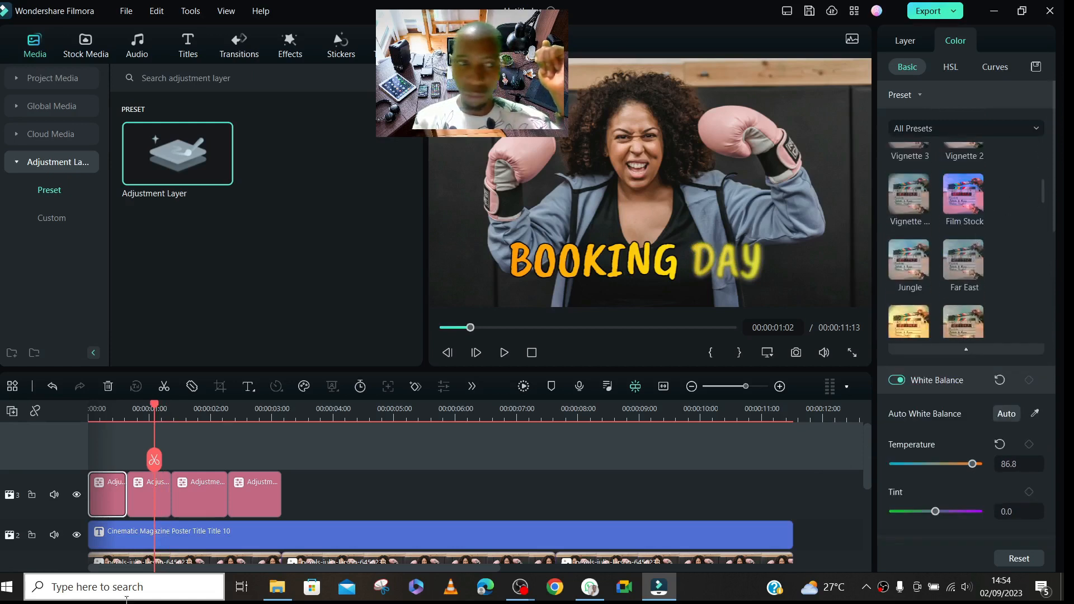
pyautogui.click(158, 499)
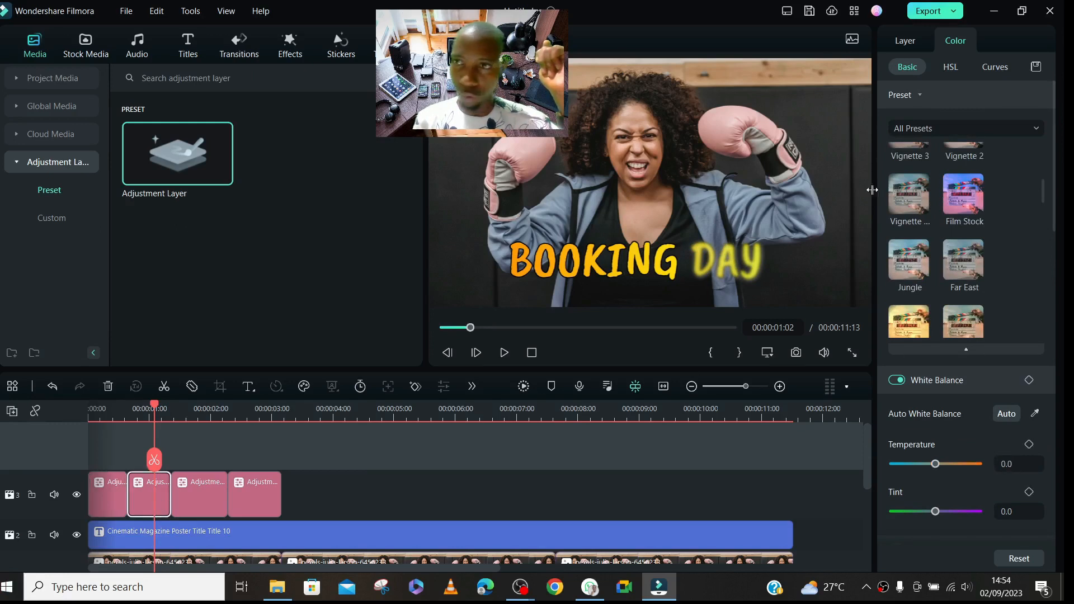
pyautogui.click(970, 211)
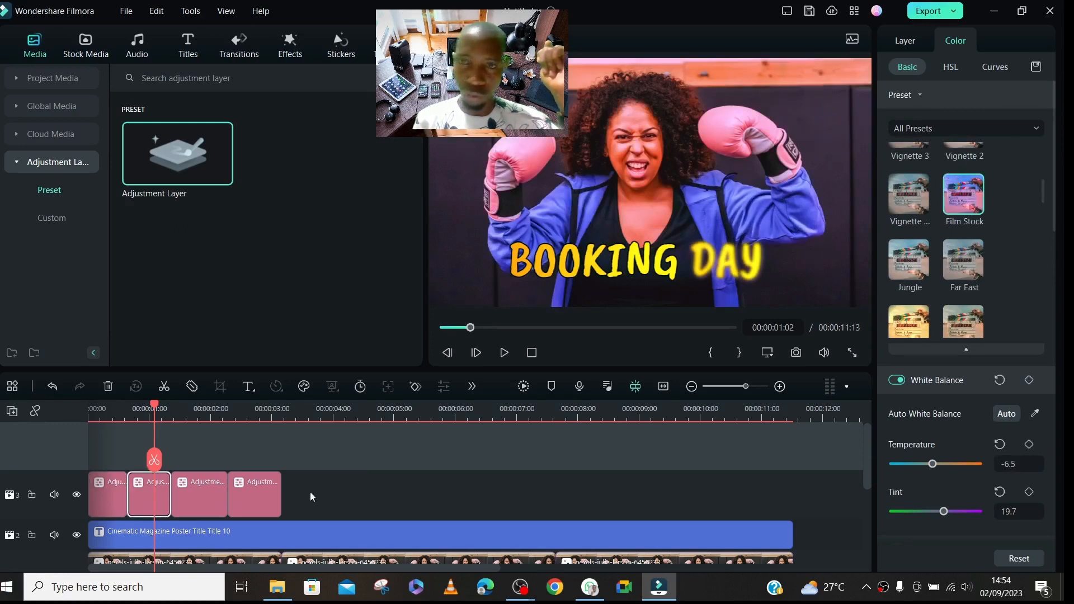
# - Split the third adjustment layer at 00:00:01:18
pyautogui.click(194, 425)
pyautogui.click(202, 485)
pyautogui.click(194, 460)
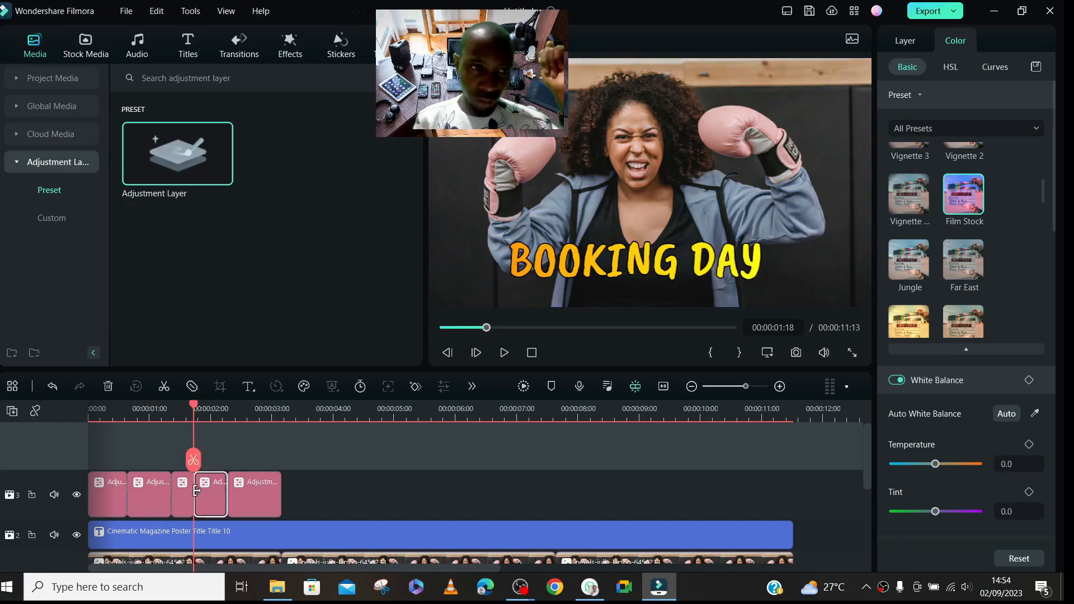
# - Apply the yellow color preset directly below Jungle to the first half of the split adjustment layer, viewing it at 00:00:01:14
pyautogui.click(189, 411)
pyautogui.click(183, 417)
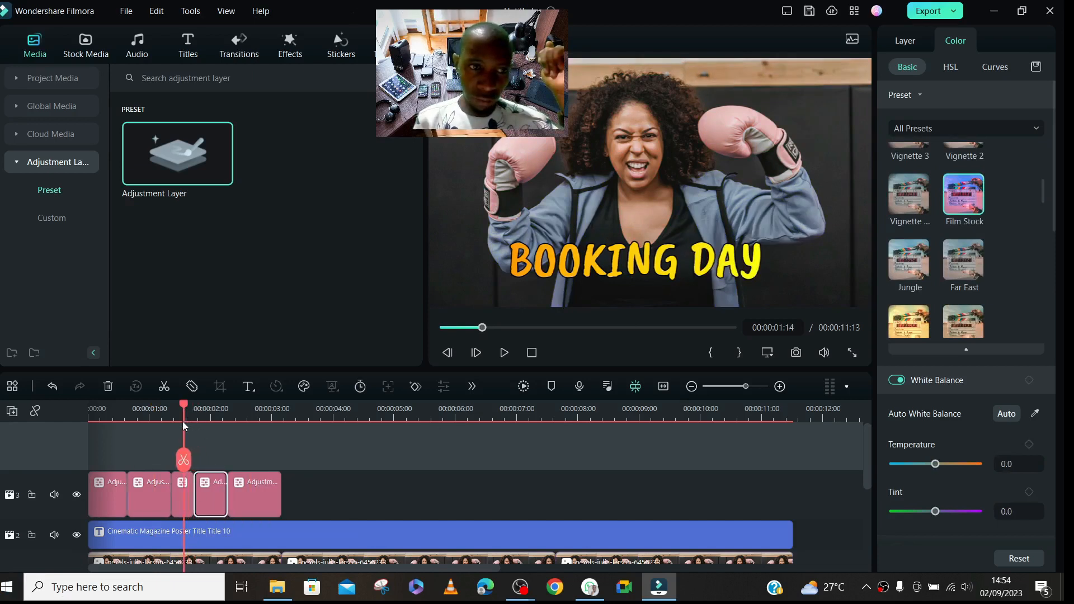
pyautogui.click(181, 501)
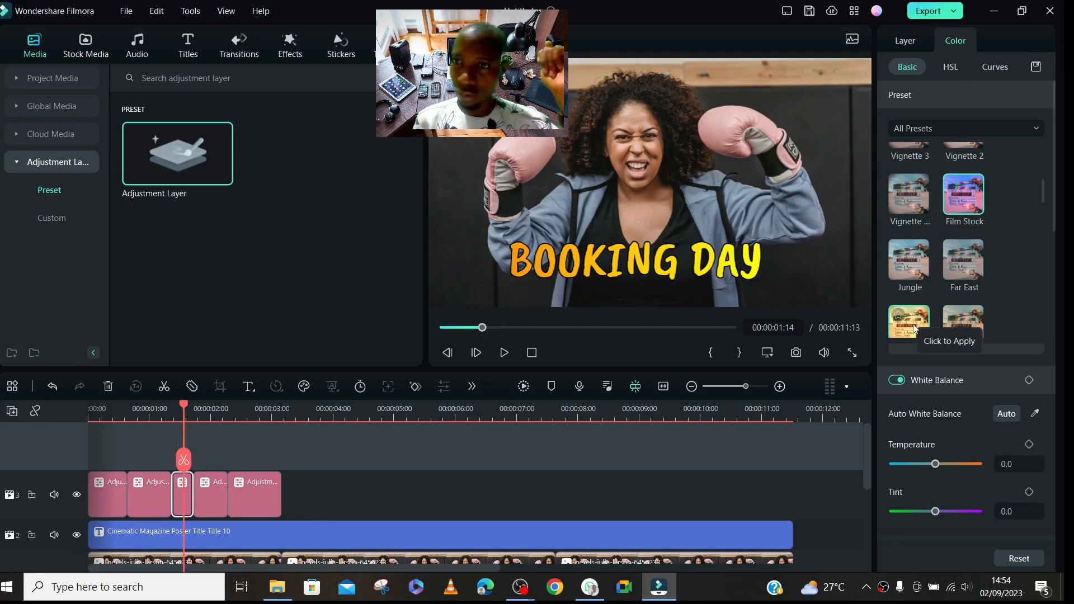
pyautogui.click(963, 260)
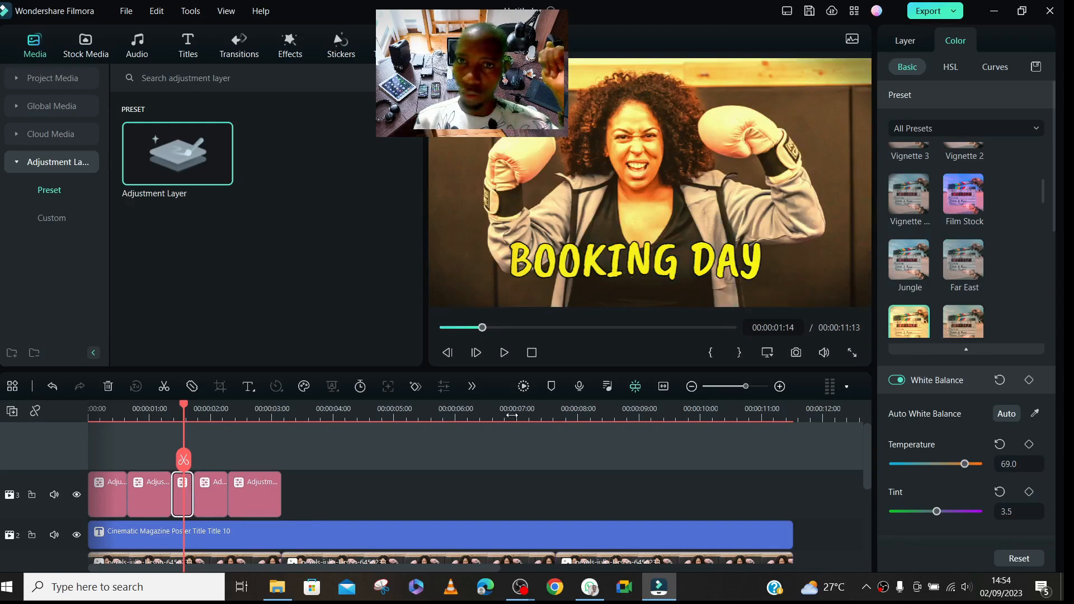
# - Apply the Batman color preset to the second half of the split adjustment layer, viewing it at 00:00:02:00
pyautogui.click(211, 406)
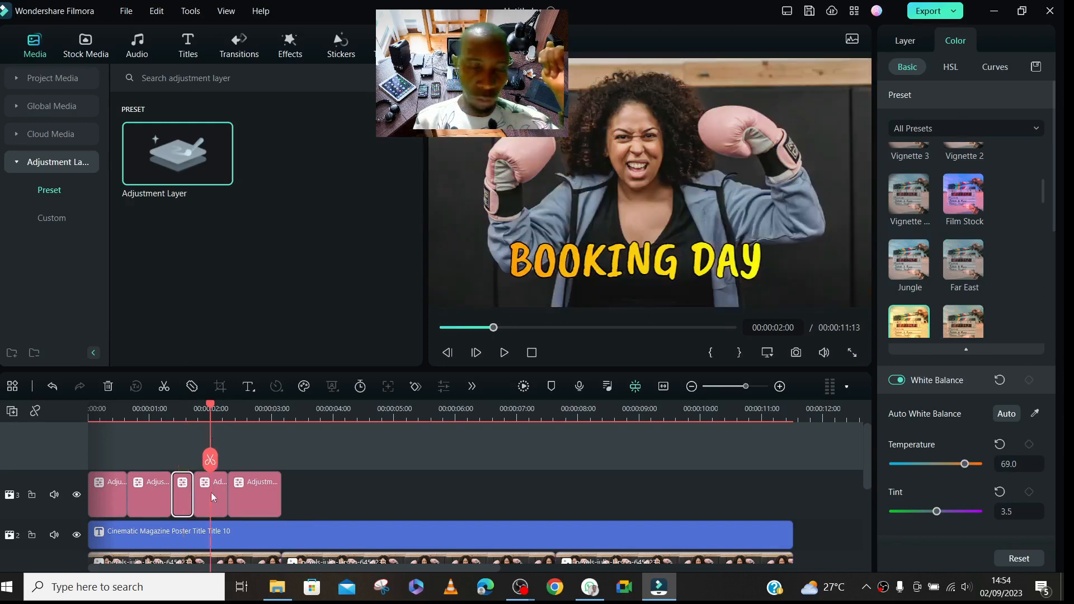
pyautogui.click(211, 497)
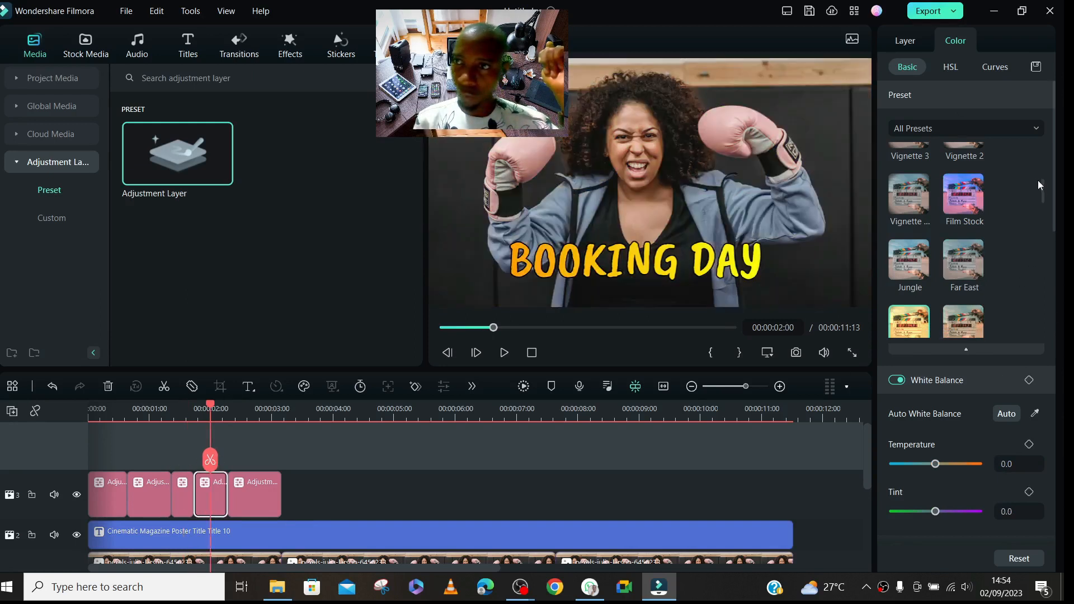
pyautogui.moveTo(1042, 192); pyautogui.dragTo(1048, 324)
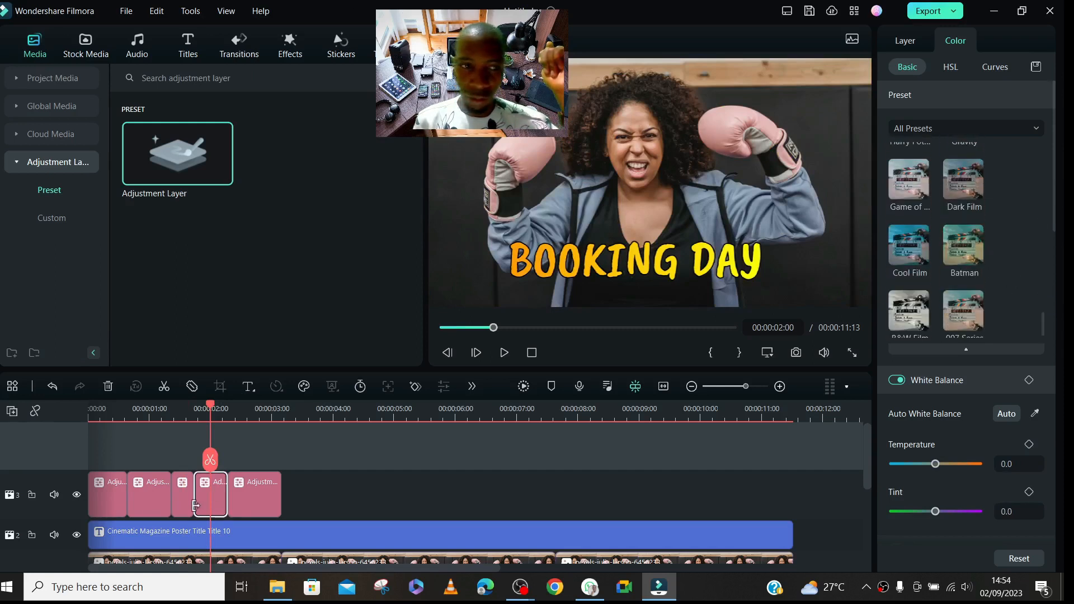
pyautogui.click(958, 247)
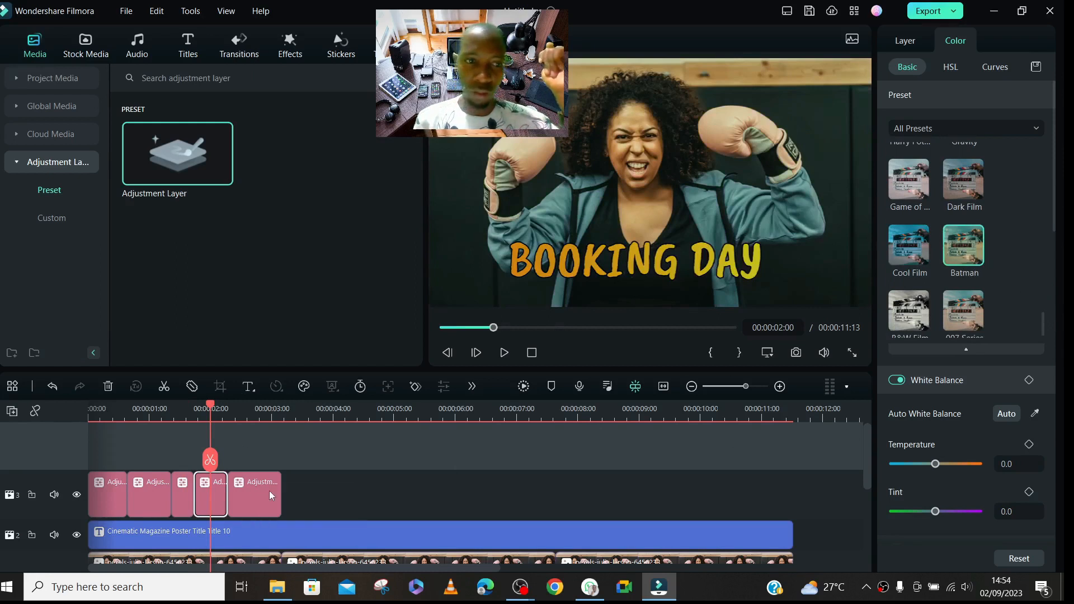
# - Play the timeline from the start to review the color changes across the adjustment layers, stopping at 00:00:02:14
pyautogui.moveTo(209, 404); pyautogui.dragTo(89, 406)
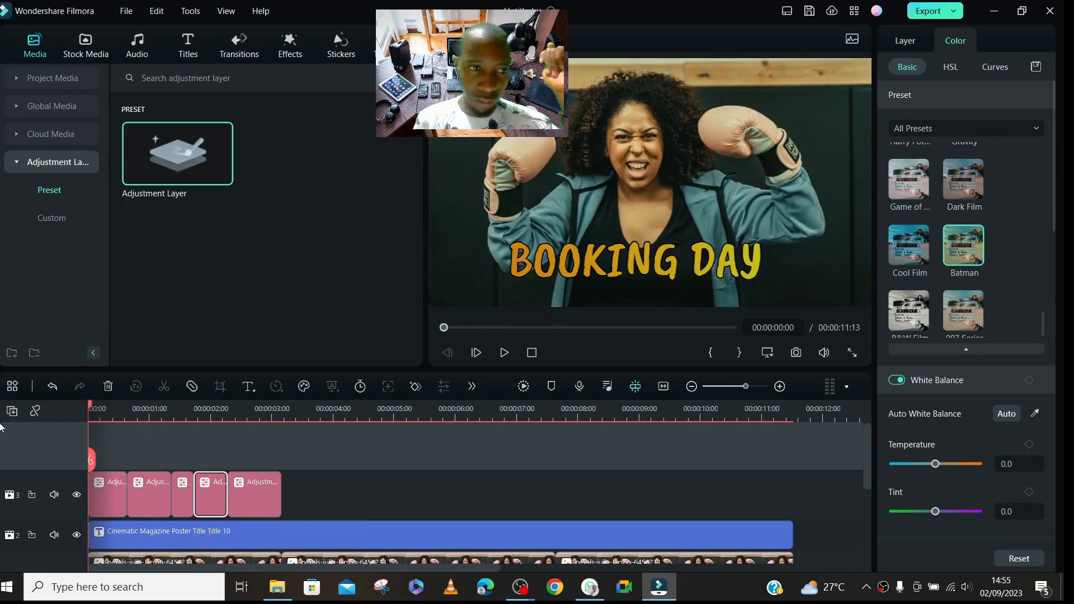
pyautogui.press('space')
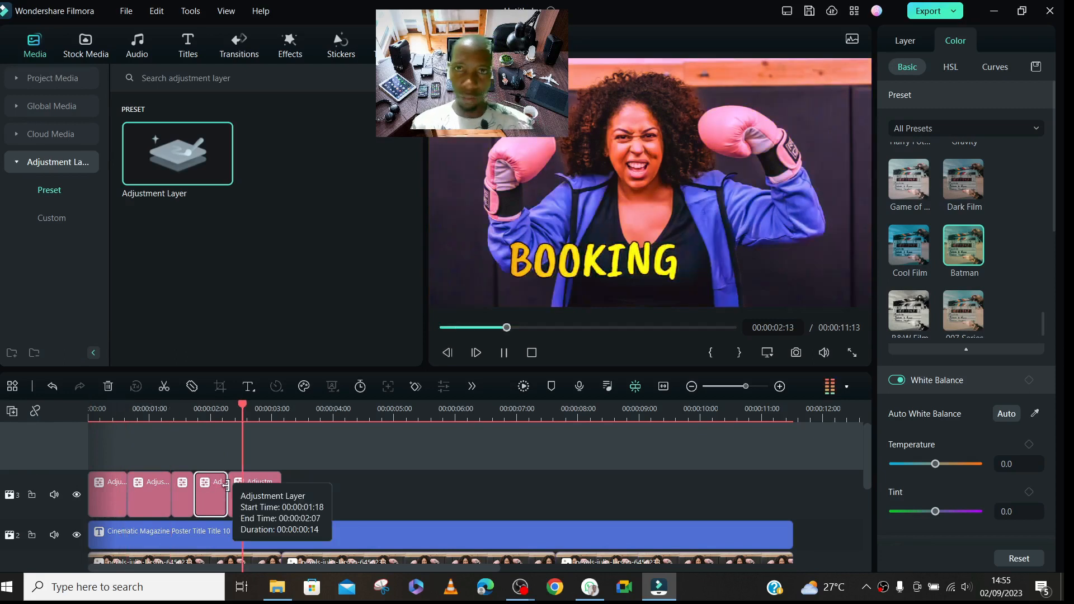
pyautogui.press('space')
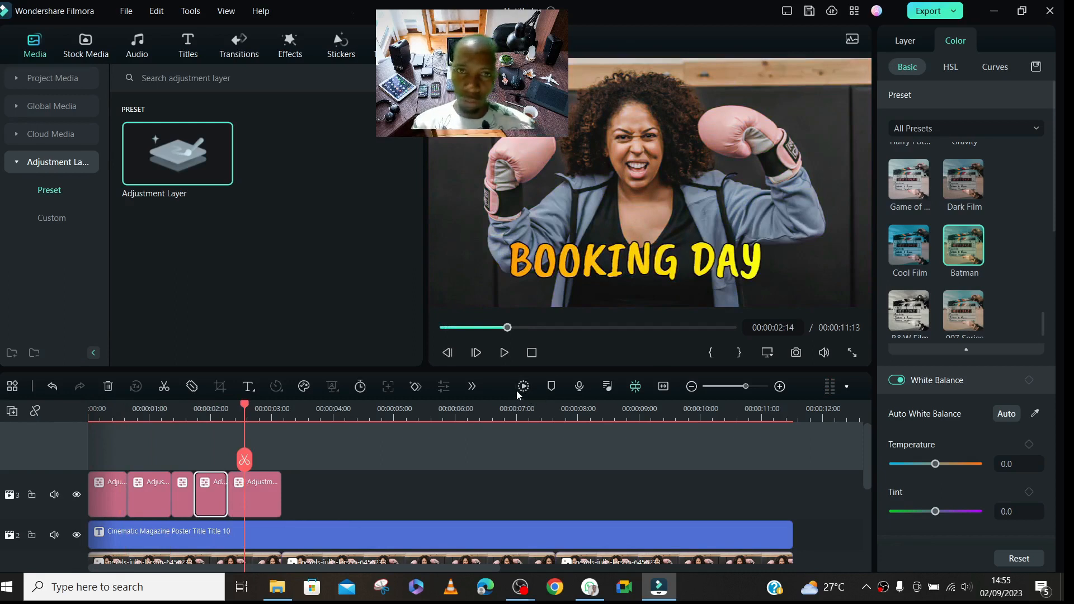
# - Start a preview render for smooth playback, cancel it partway, and play the timeline again from the start to 00:00:01:24
pyautogui.click(524, 386)
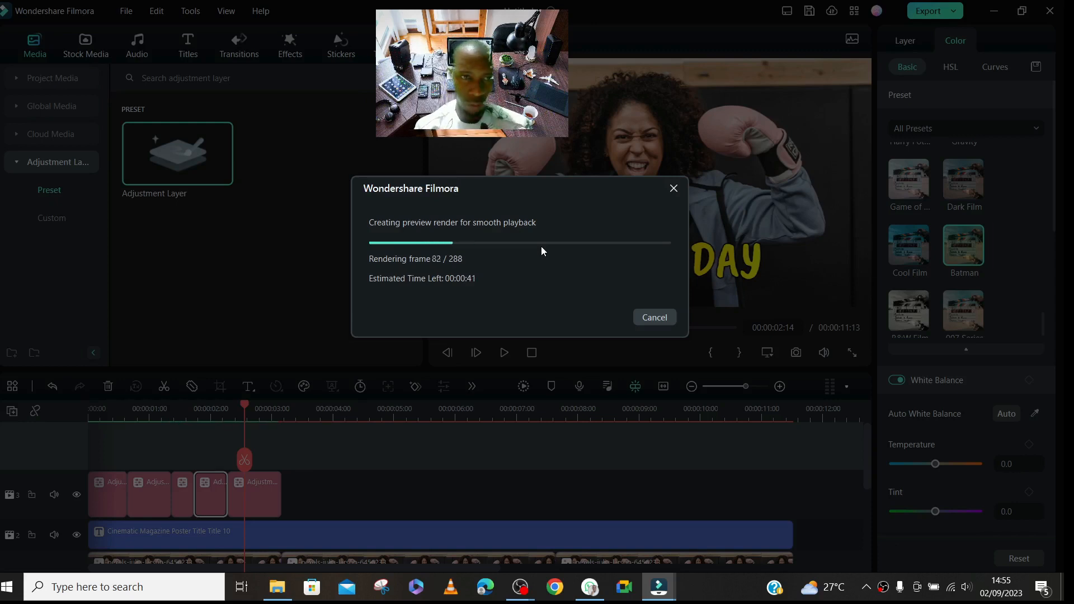
pyautogui.click(651, 318)
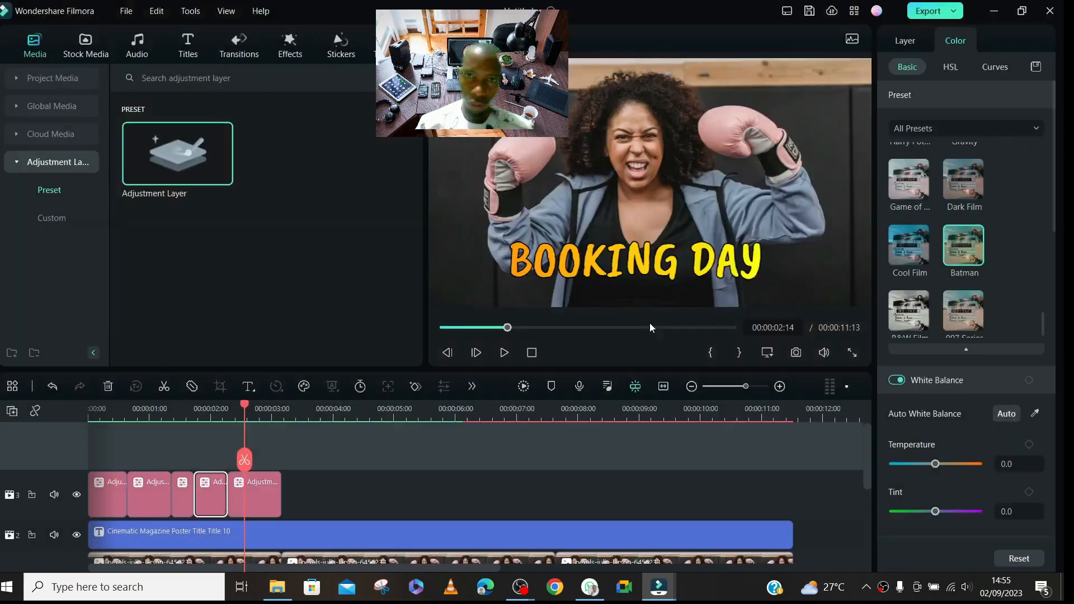
pyautogui.moveTo(243, 409); pyautogui.dragTo(88, 442)
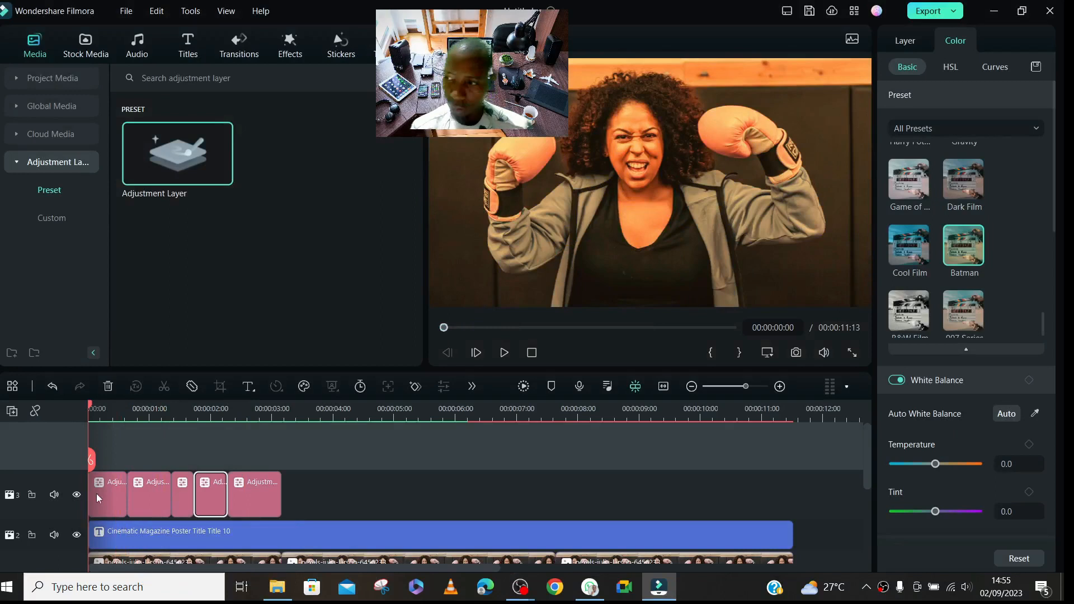
pyautogui.press('space')
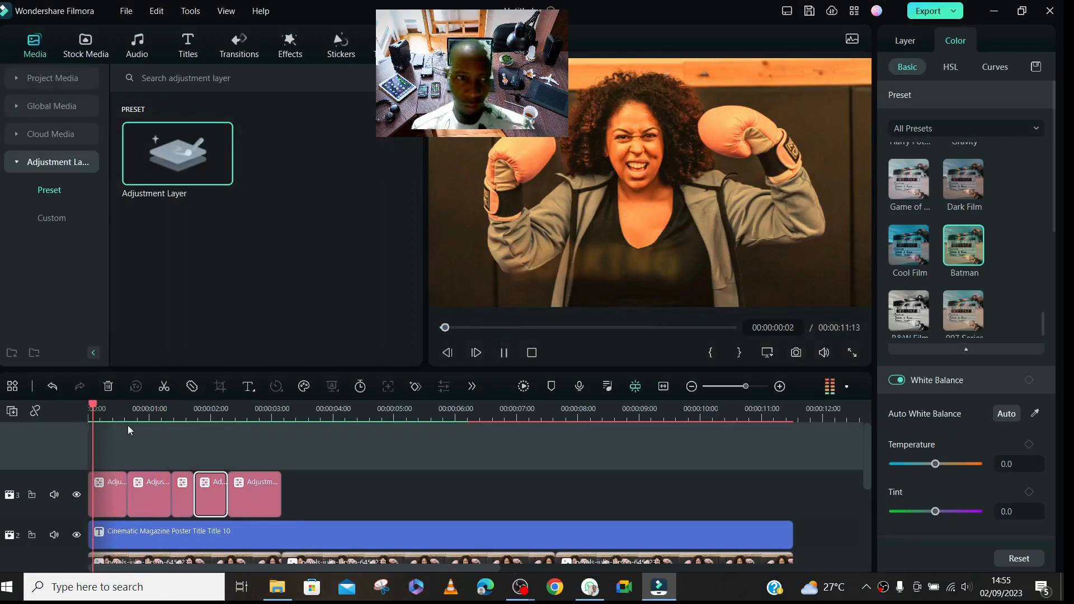
pyautogui.press('space')
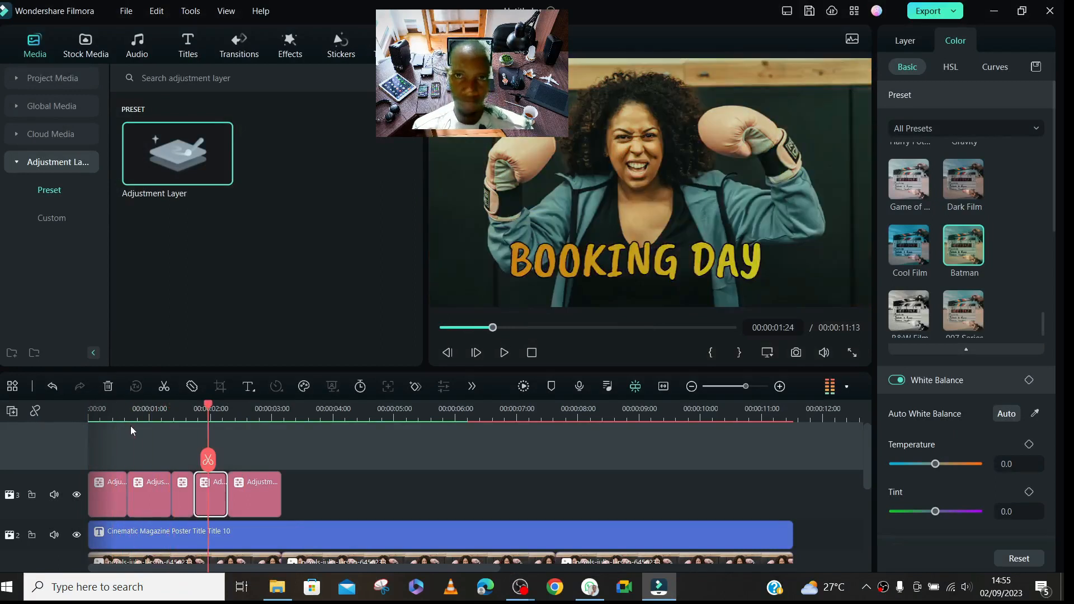
# - Shorten the five adjustment layers and keep them back to back, so the row ends at about 00:00:01:14
pyautogui.moveTo(864, 436); pyautogui.dragTo(870, 467)
pyautogui.click(123, 439)
pyautogui.moveTo(122, 432); pyautogui.dragTo(105, 433)
pyautogui.moveTo(150, 468)
pyautogui.mouseDown()
pyautogui.moveTo(150, 457)
pyautogui.moveTo(128, 456)
pyautogui.moveTo(180, 455)
pyautogui.moveTo(133, 460)
pyautogui.moveTo(144, 450)
pyautogui.mouseUp()
pyautogui.moveTo(217, 442); pyautogui.dragTo(163, 450)
pyautogui.moveTo(256, 451); pyautogui.dragTo(180, 444)
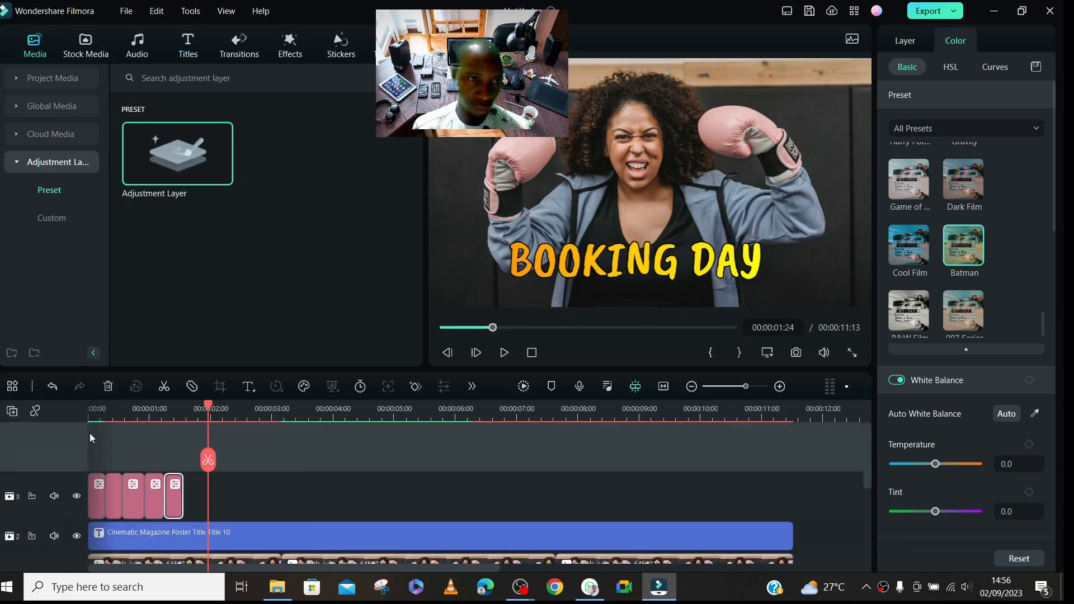
# - Render part of the preview again, cancel the rest, and play the shortened adjustment layers from the start to 00:00:01:11
pyautogui.click(99, 414)
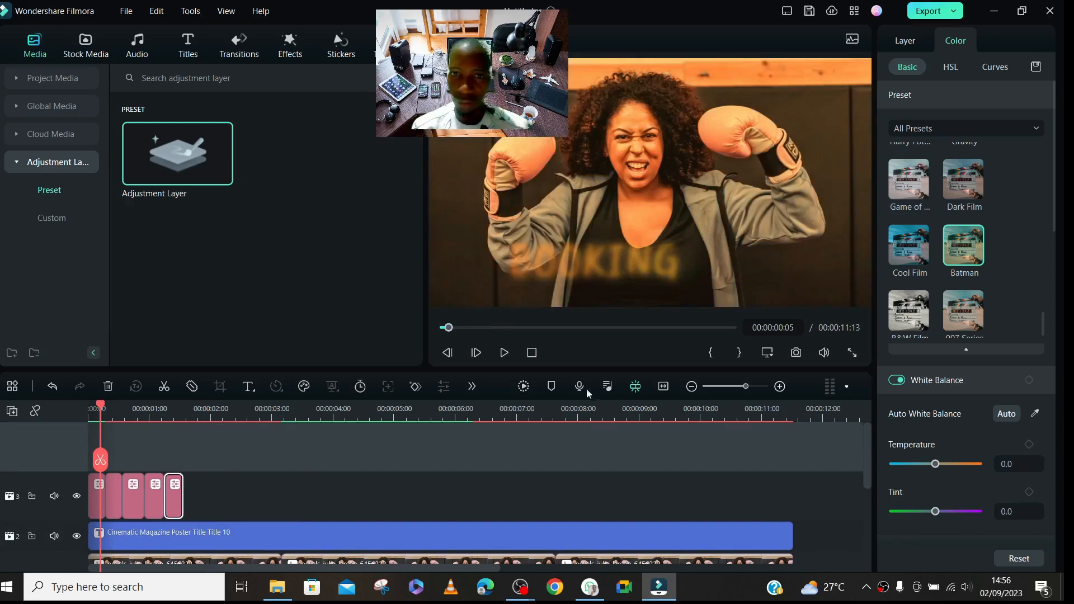
pyautogui.click(525, 387)
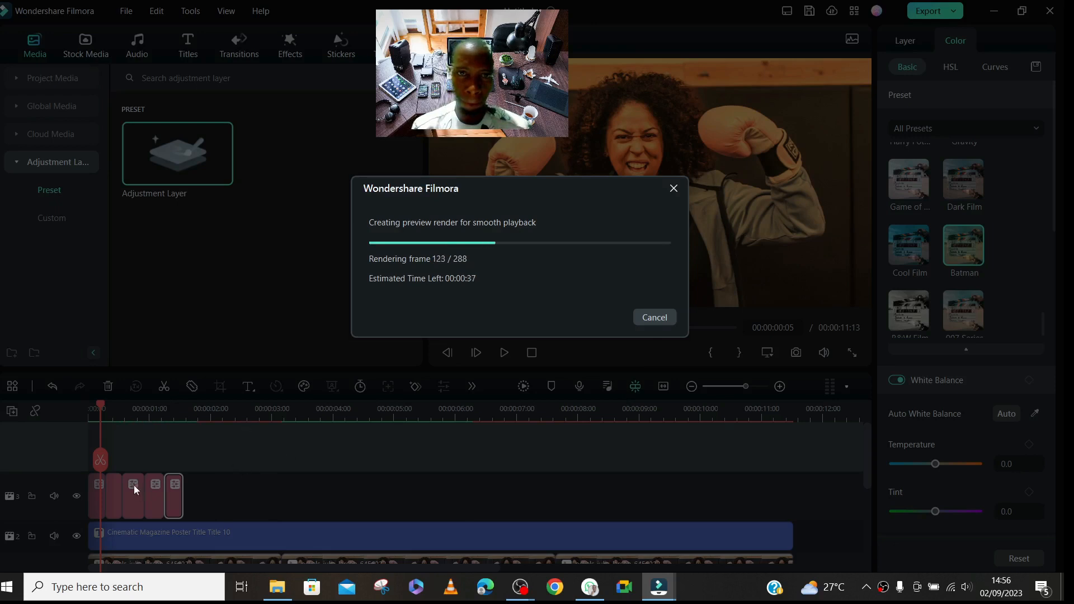
pyautogui.click(658, 321)
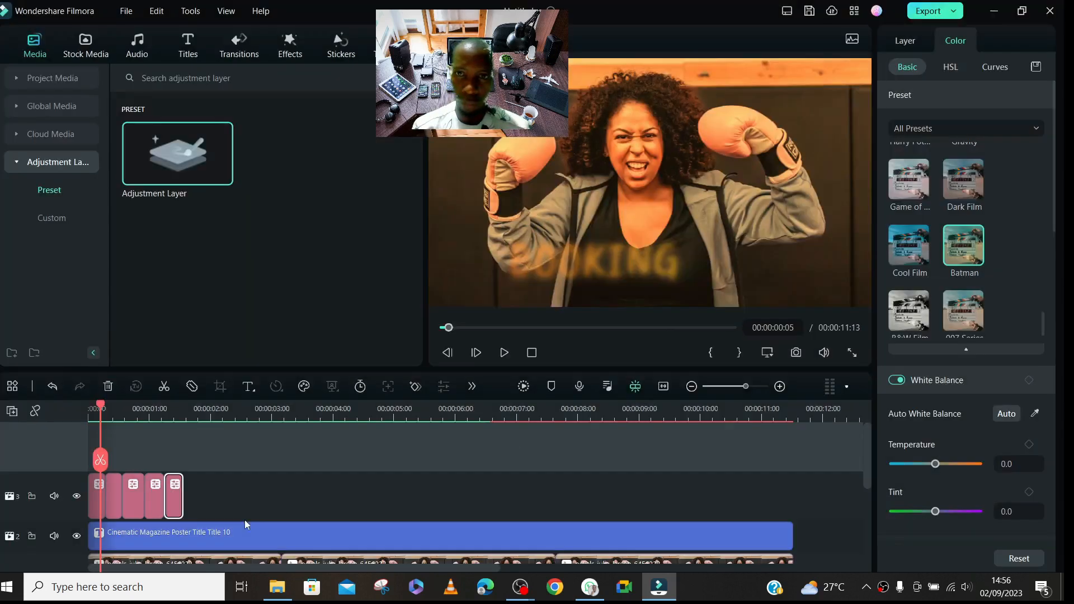
pyautogui.moveTo(101, 414); pyautogui.dragTo(39, 428)
pyautogui.press('space')
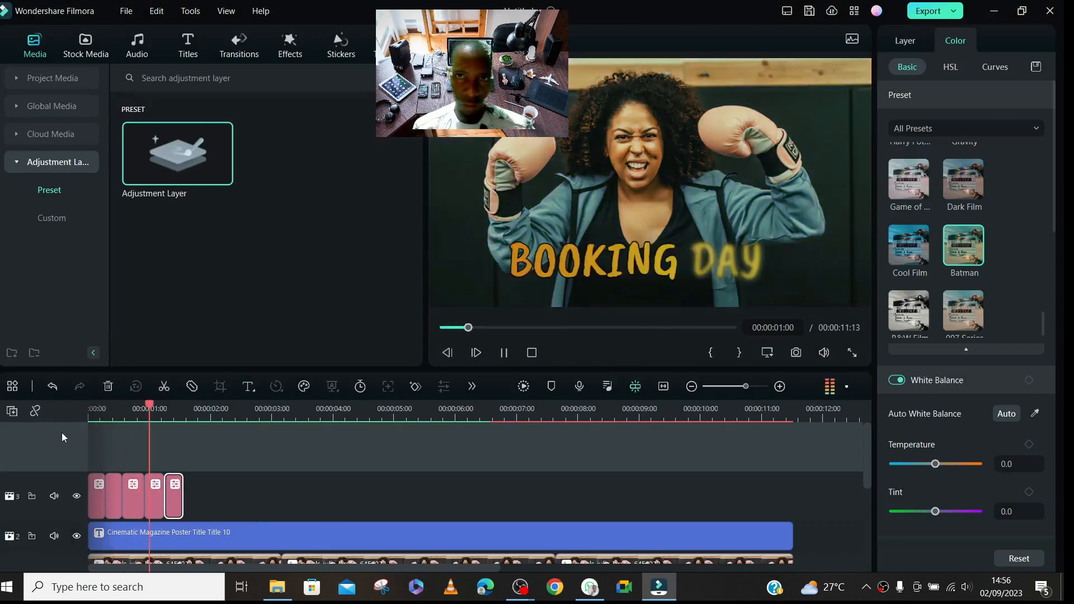
pyautogui.press('space')
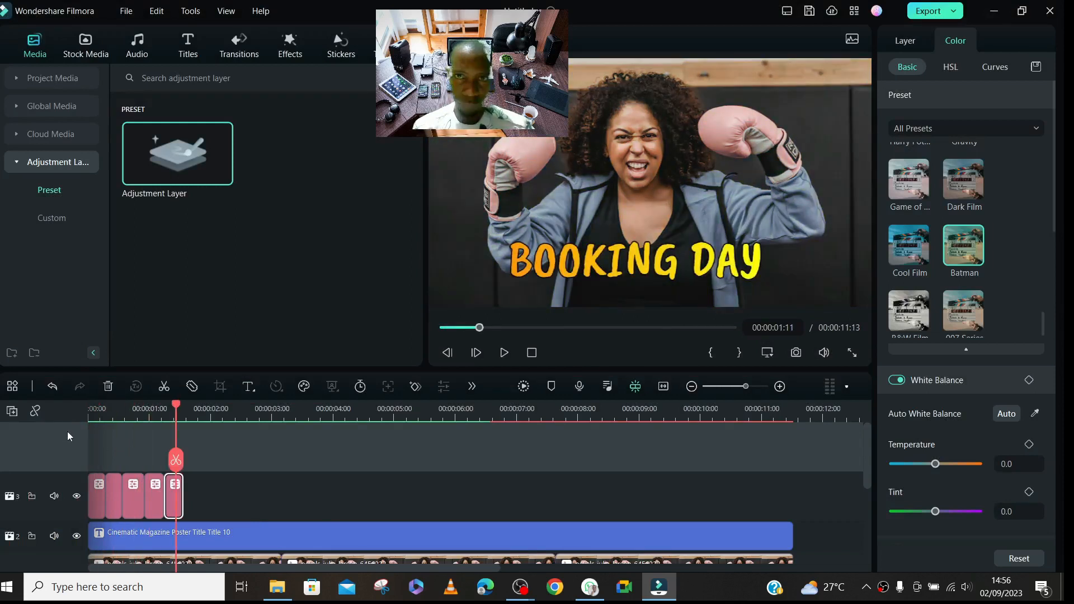
# - Replay the opening section twice from the start to check the pace of the color changes
pyautogui.click(98, 414)
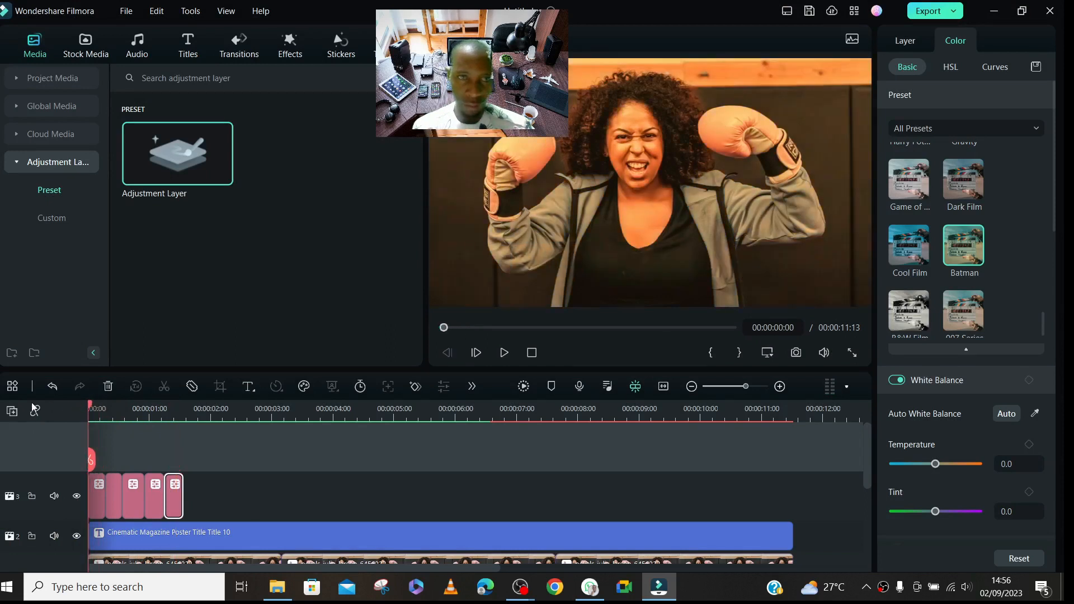
pyautogui.press('space')
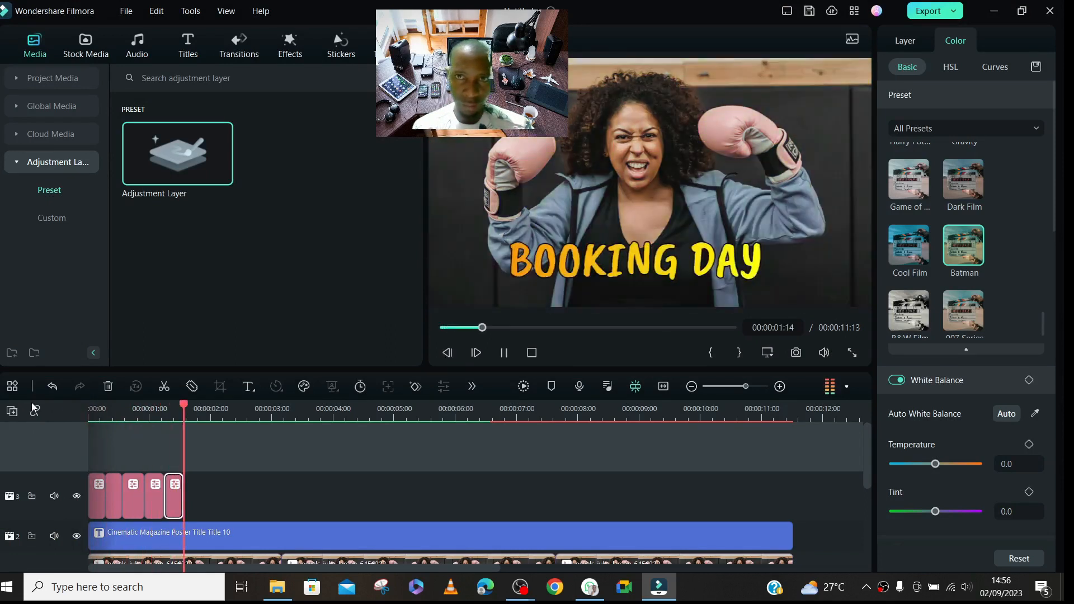
pyautogui.press('space')
pyautogui.click(101, 410)
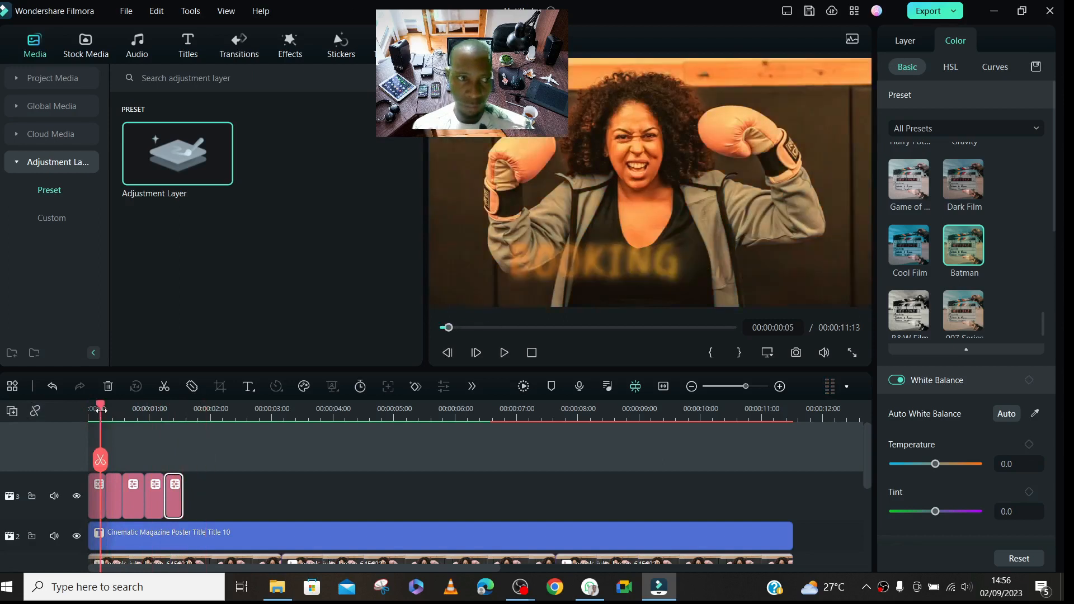
pyautogui.press('space')
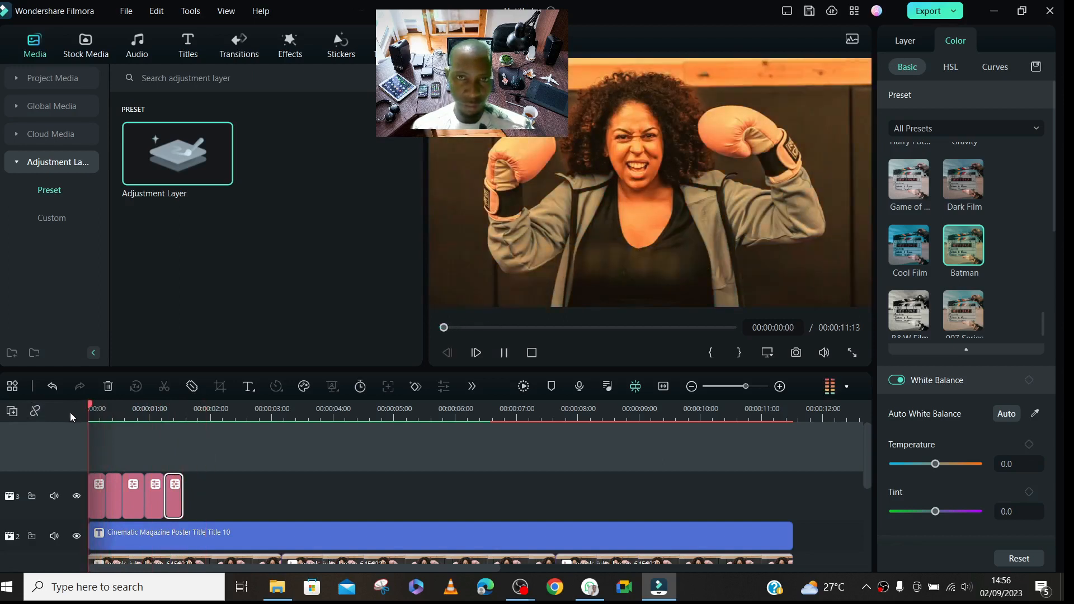
pyautogui.press('space')
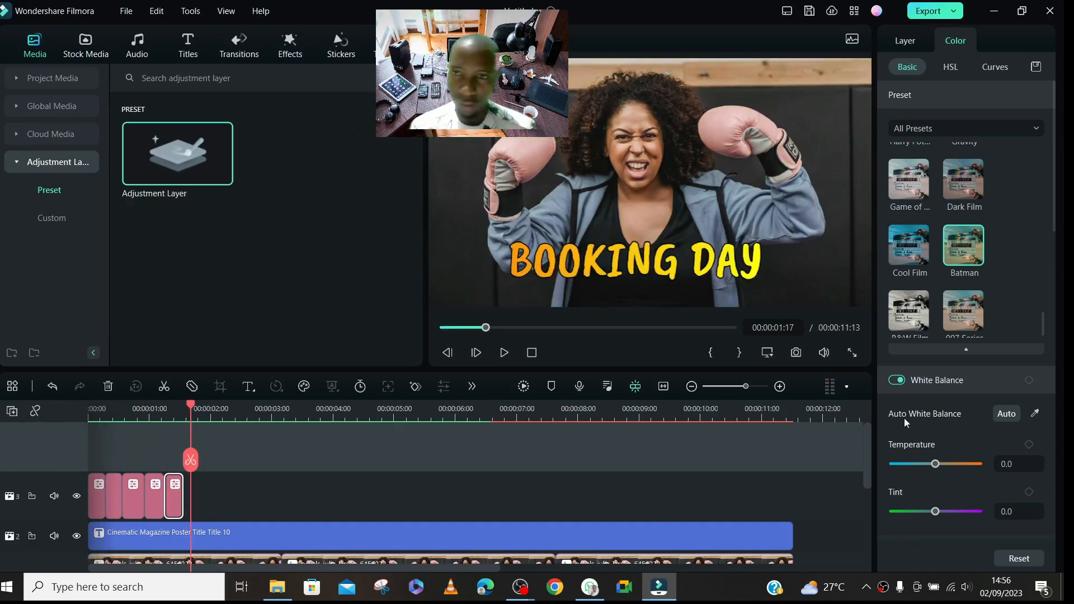
# - Split the first photo clip at 00:00:01:14, where the last adjustment layer ends
pyautogui.moveTo(868, 457); pyautogui.dragTo(887, 472)
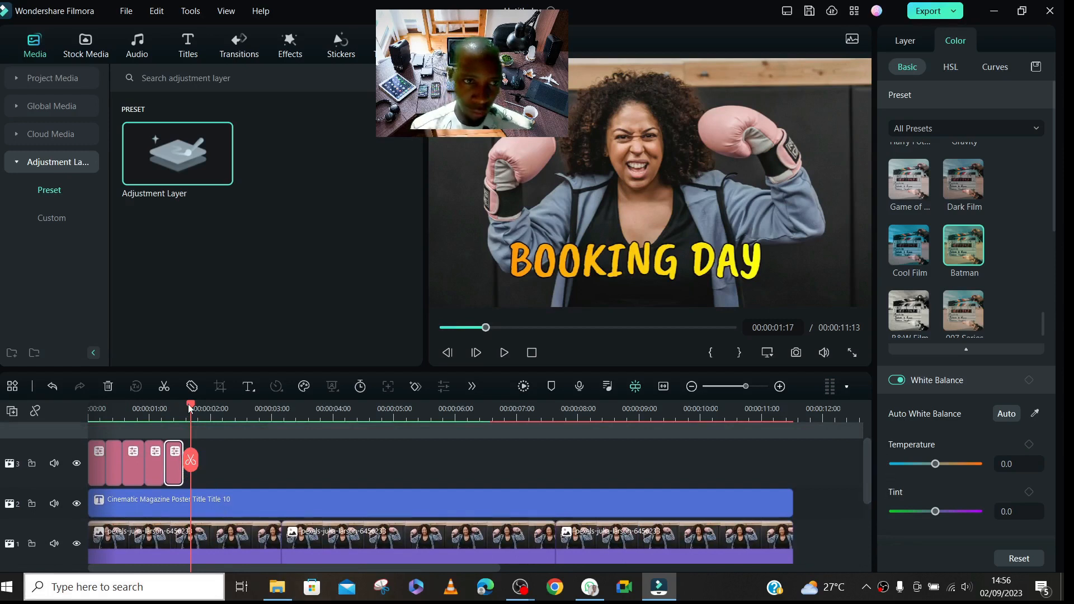
pyautogui.moveTo(187, 409); pyautogui.dragTo(183, 413)
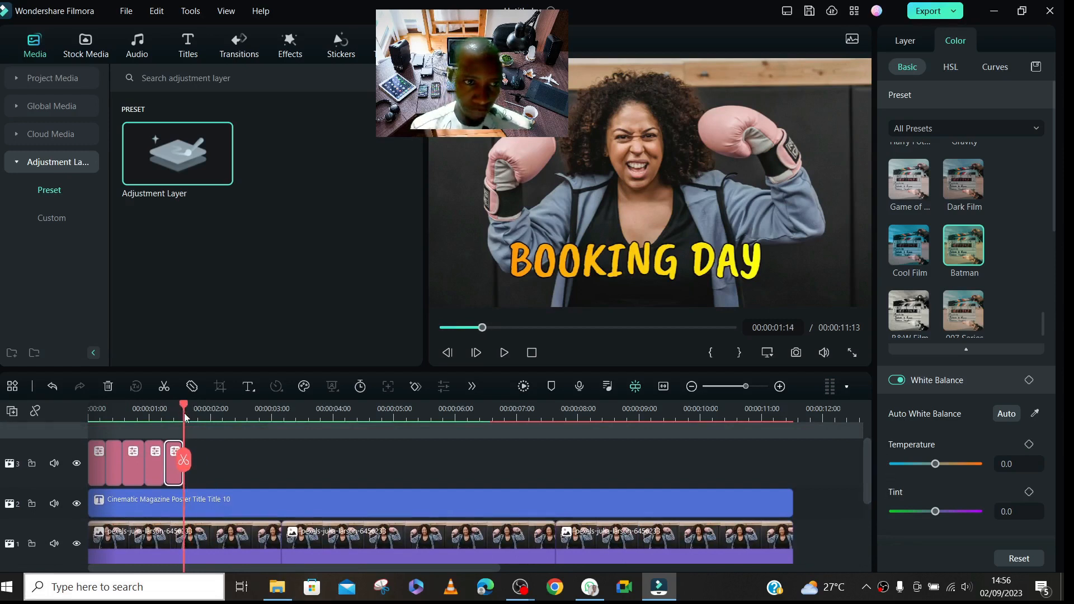
pyautogui.click(203, 534)
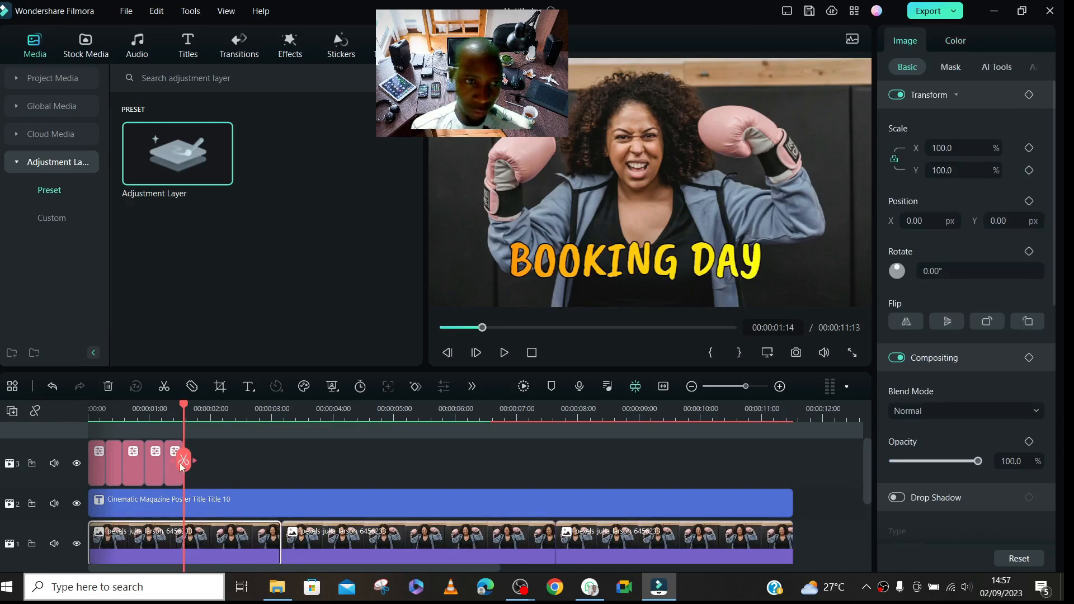
pyautogui.click(179, 462)
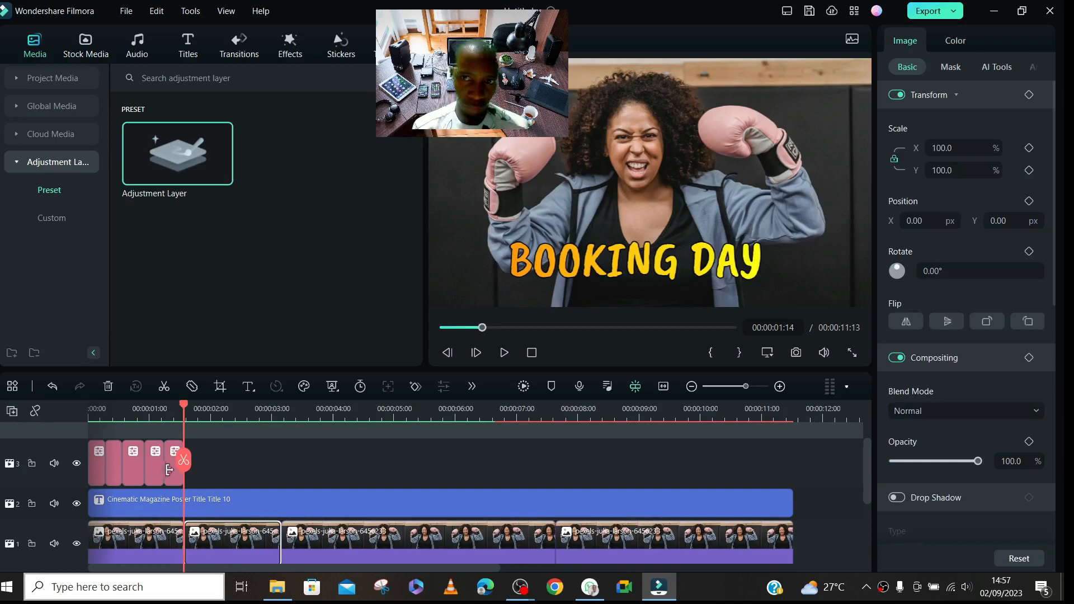
# - Play the timeline from the start past the new photo split, stopping at 00:00:03:05
pyautogui.moveTo(184, 410); pyautogui.dragTo(51, 420)
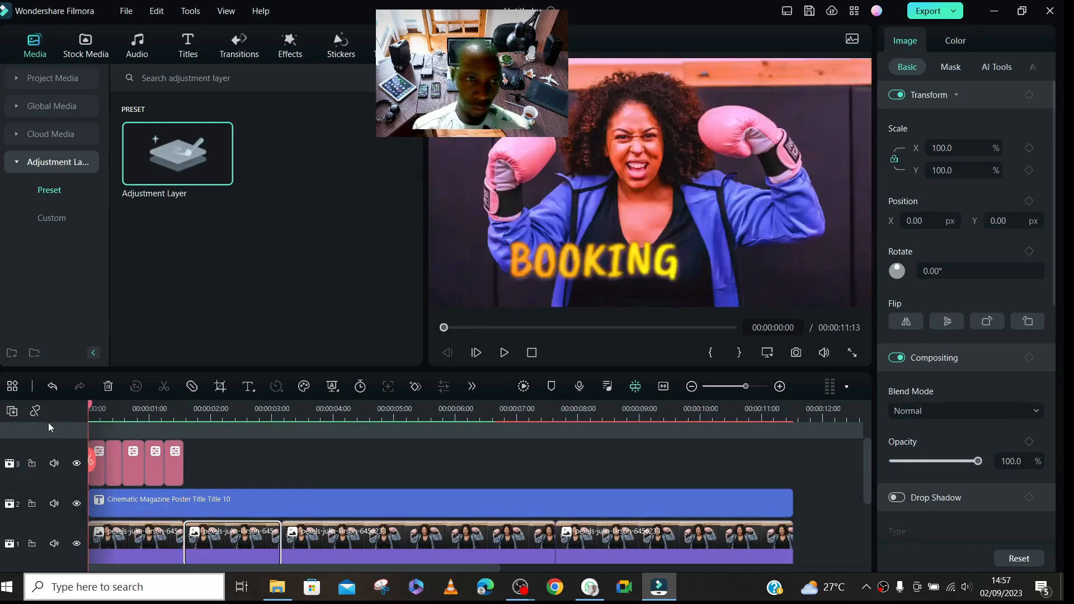
pyautogui.press('space')
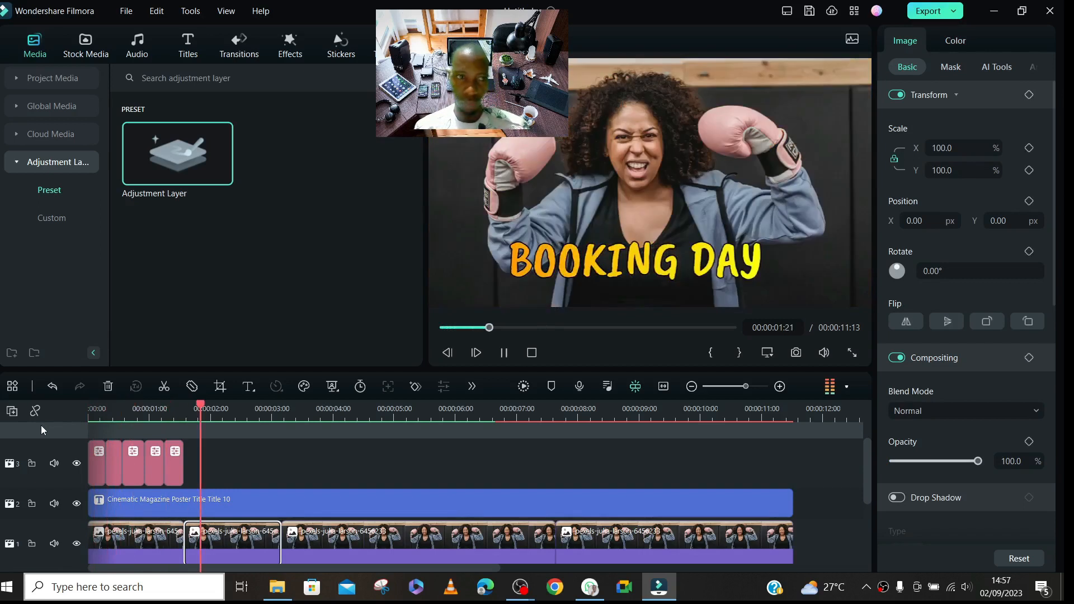
pyautogui.press('space')
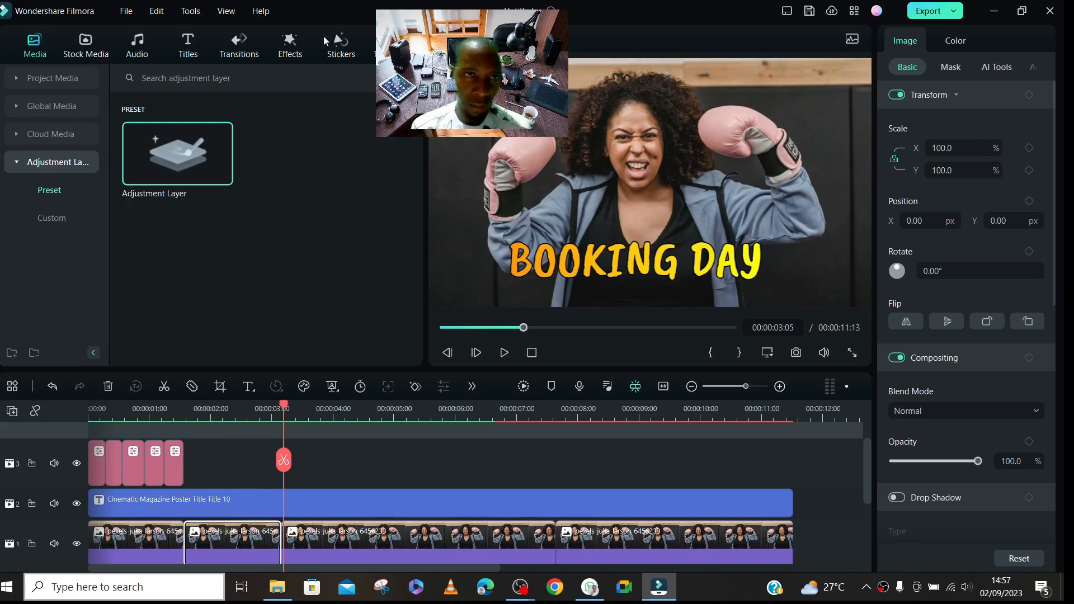
# - Browse the trending transitions, then search the transition library for SPLIT
pyautogui.click(237, 44)
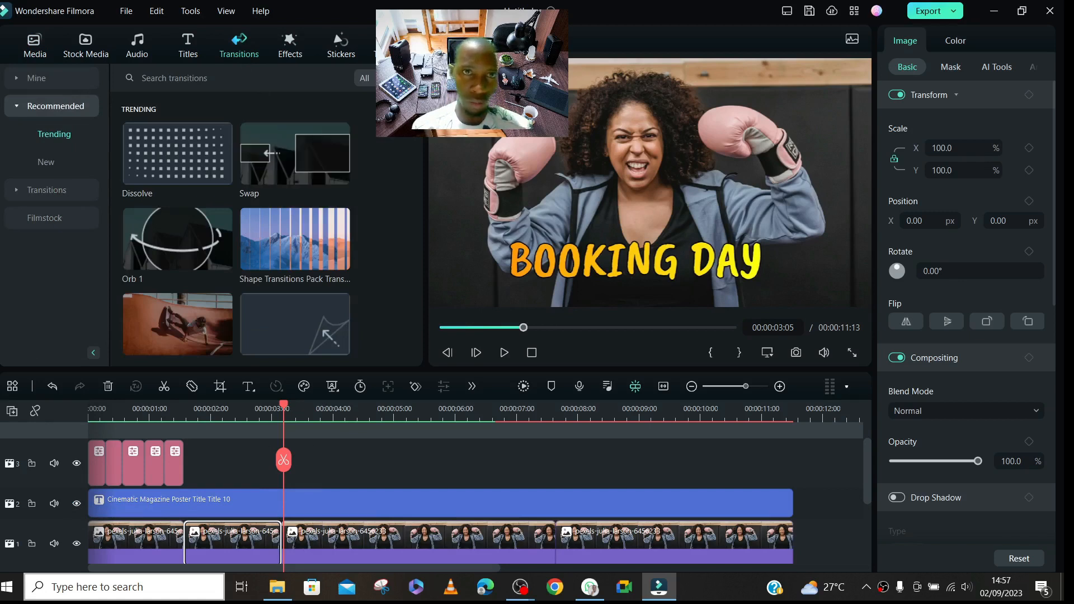
pyautogui.scroll(-10, 295, 168)
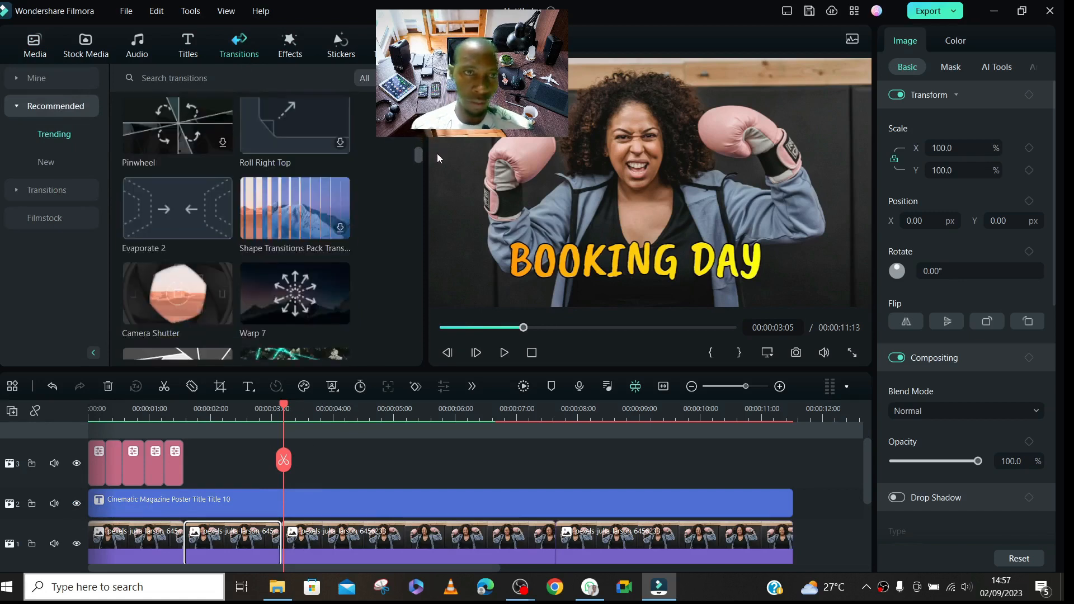
pyautogui.moveTo(438, 153); pyautogui.dragTo(446, 198)
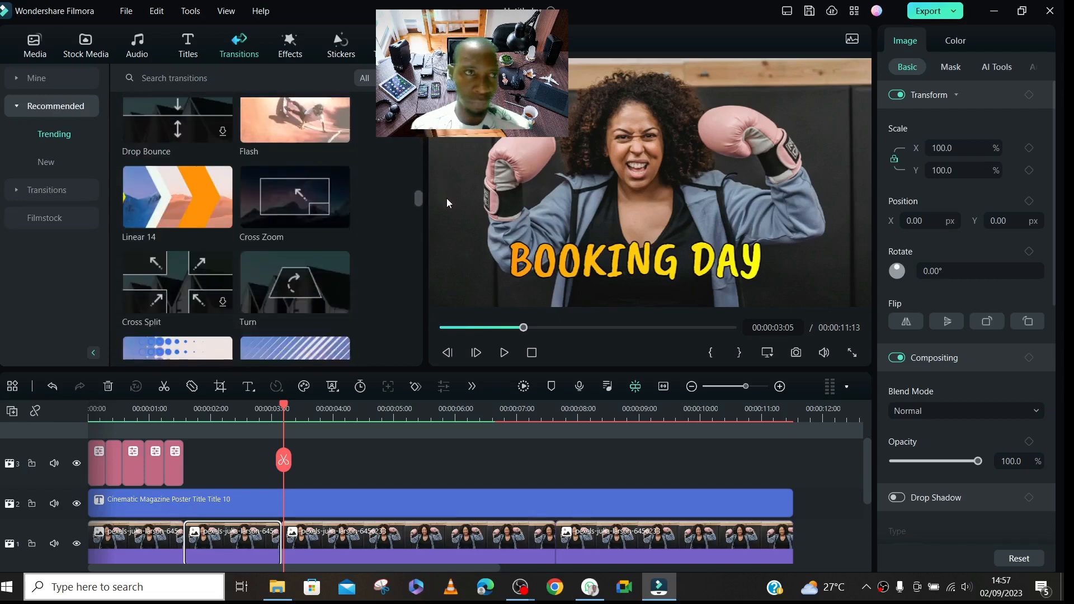
pyautogui.click(251, 75)
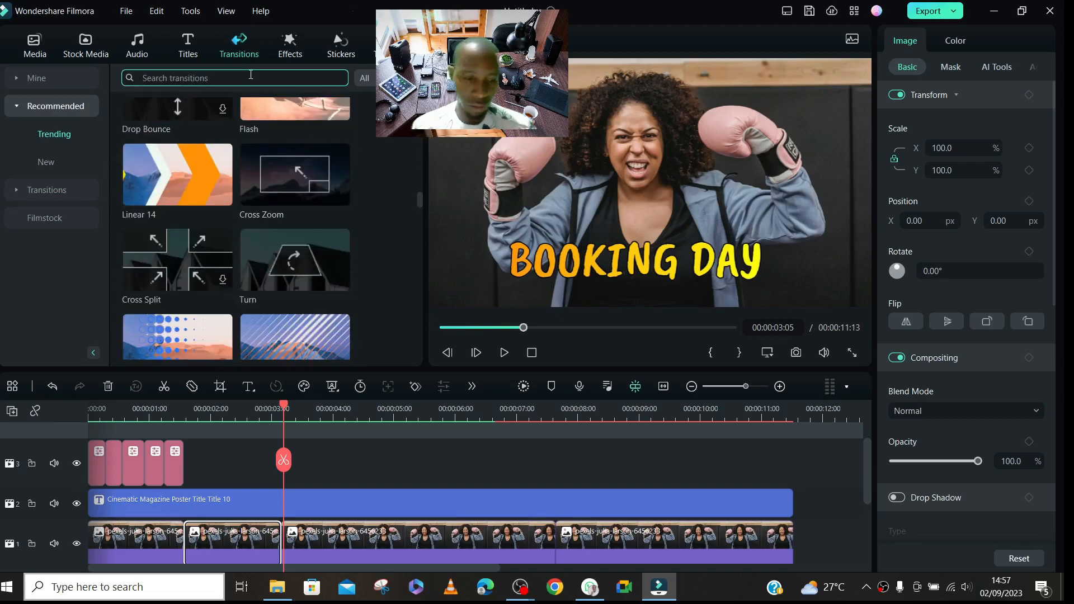
pyautogui.write('SPLIT')
pyautogui.press('BackSpace')
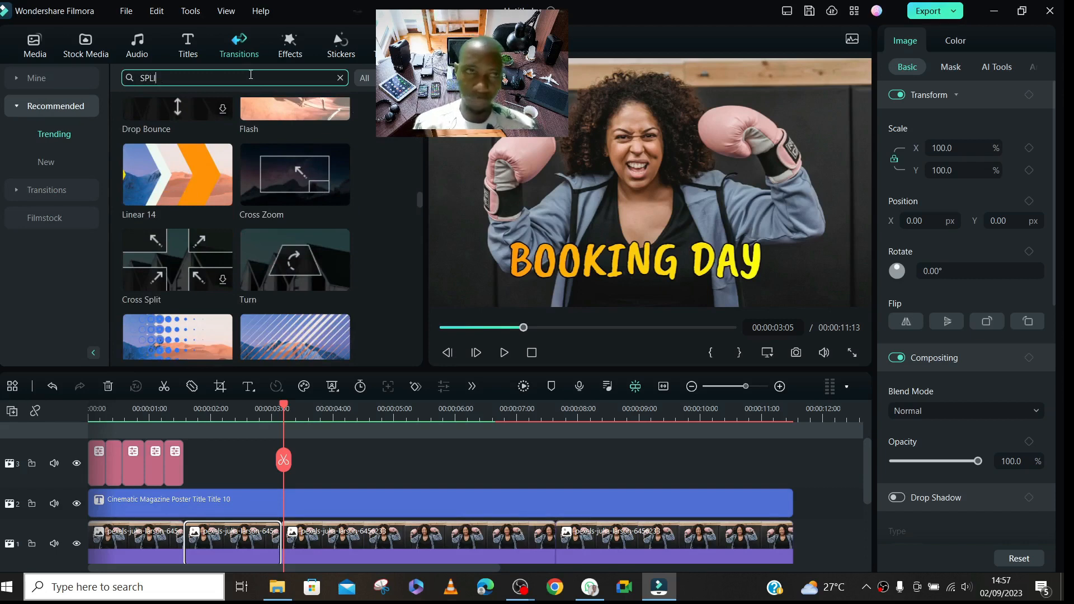
pyautogui.write('T')
pyautogui.press('Return')
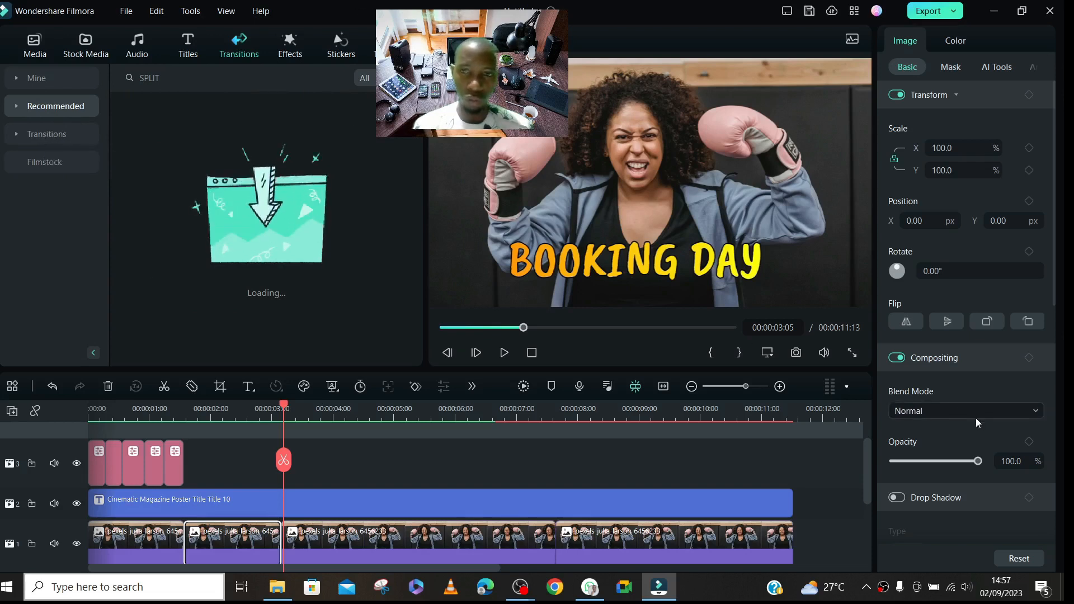
# - Try the Col Split transition on the second photo clip
pyautogui.moveTo(864, 446); pyautogui.dragTo(864, 468)
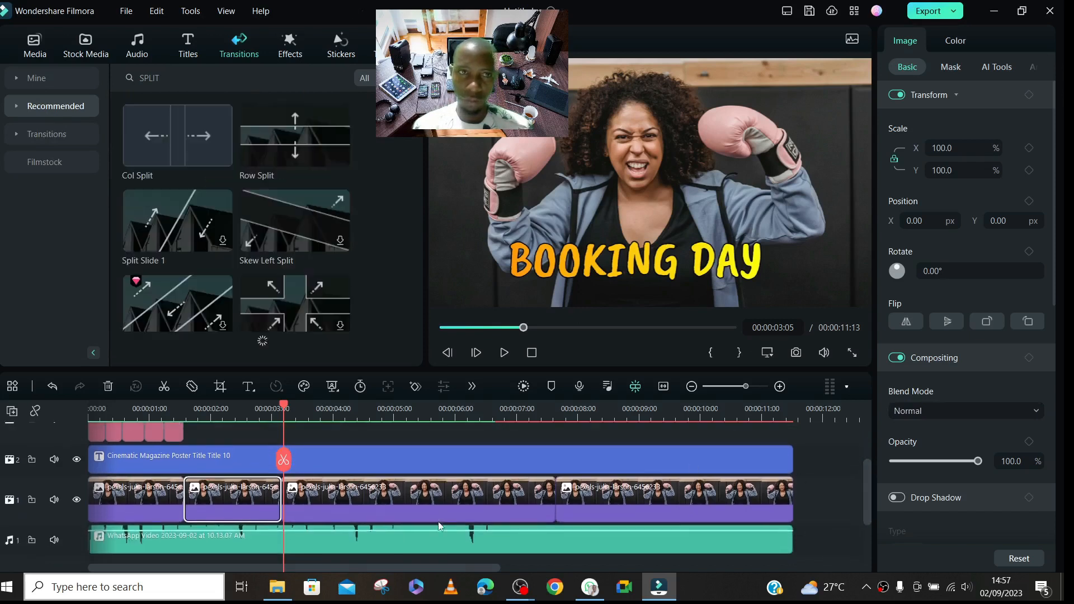
pyautogui.moveTo(173, 134)
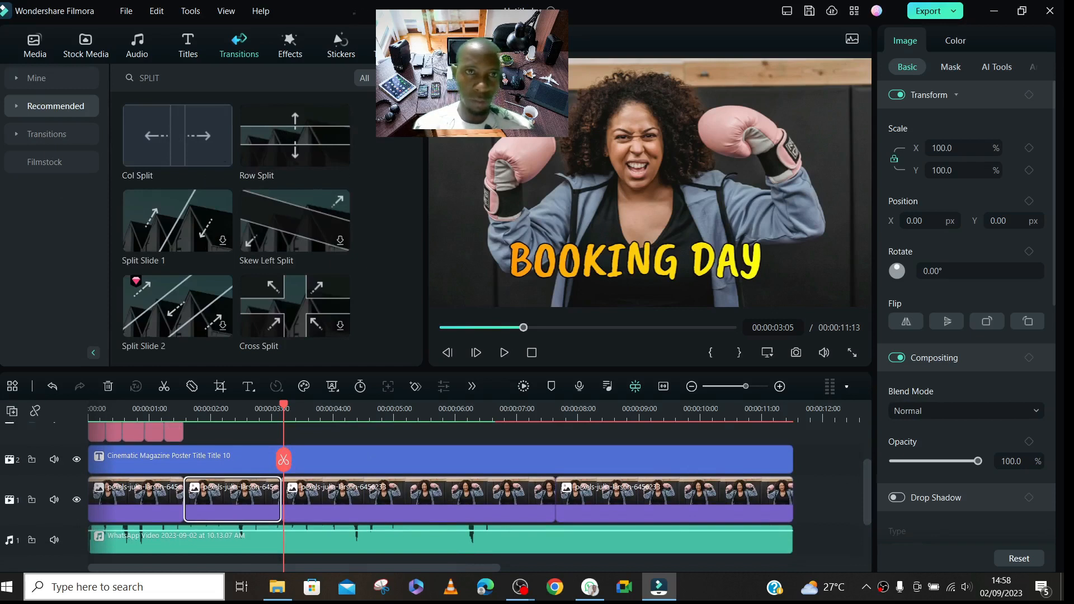
pyautogui.click(288, 303)
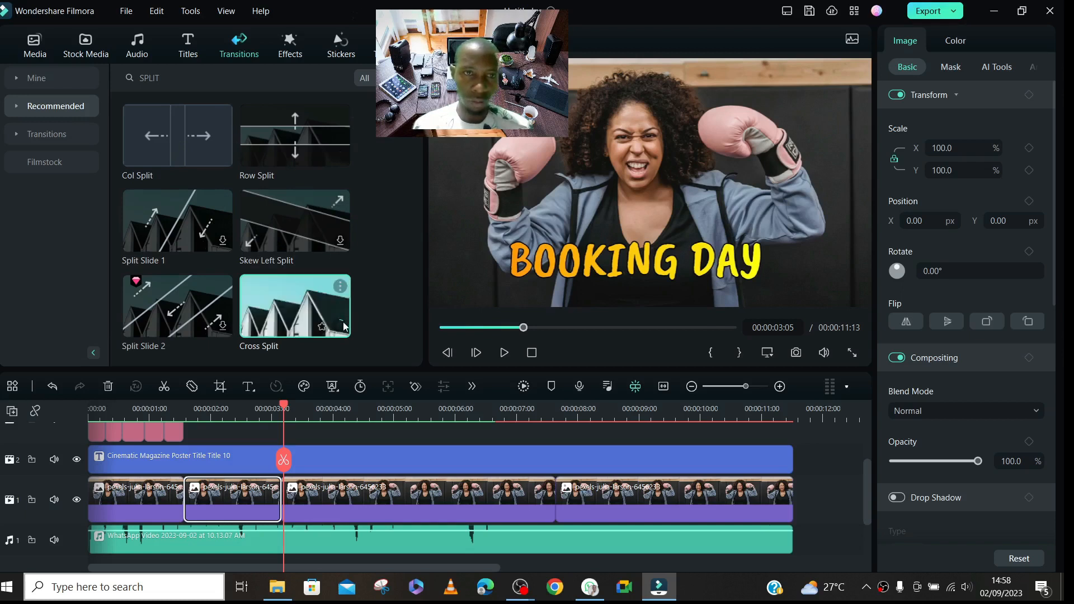
pyautogui.moveTo(165, 137); pyautogui.dragTo(186, 499)
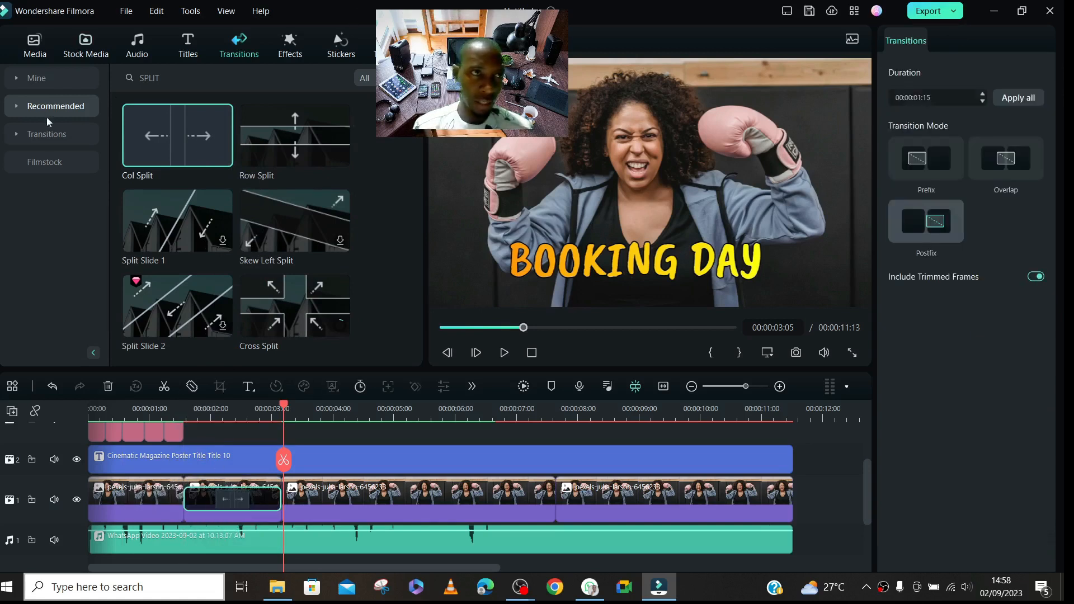
# - Place a new adjustment layer directly after the last one and trim it to end near the second photo clip's end
pyautogui.click(39, 53)
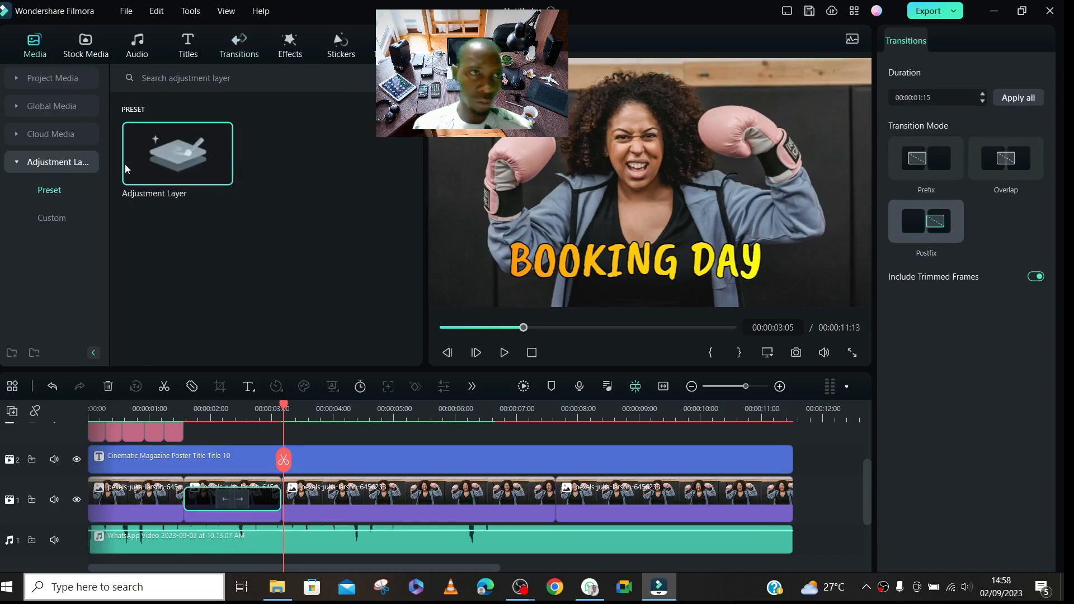
pyautogui.moveTo(170, 149); pyautogui.dragTo(198, 449)
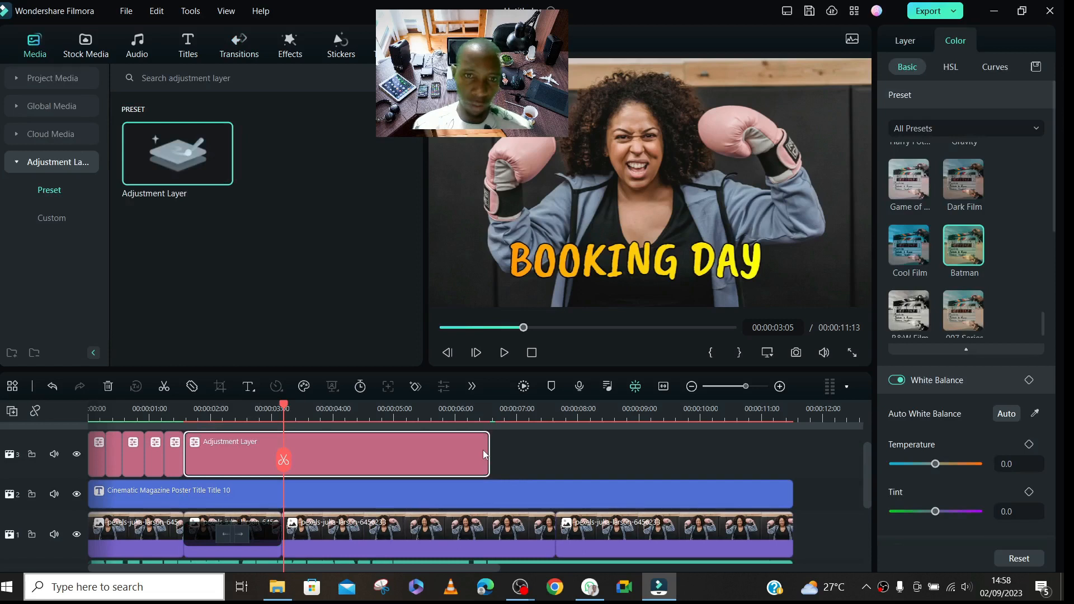
pyautogui.moveTo(484, 454); pyautogui.dragTo(232, 446)
# - Try the Col Split transition on the new adjustment layer instead, rendering the preview and playing that section
pyautogui.click(229, 534)
pyautogui.click(173, 418)
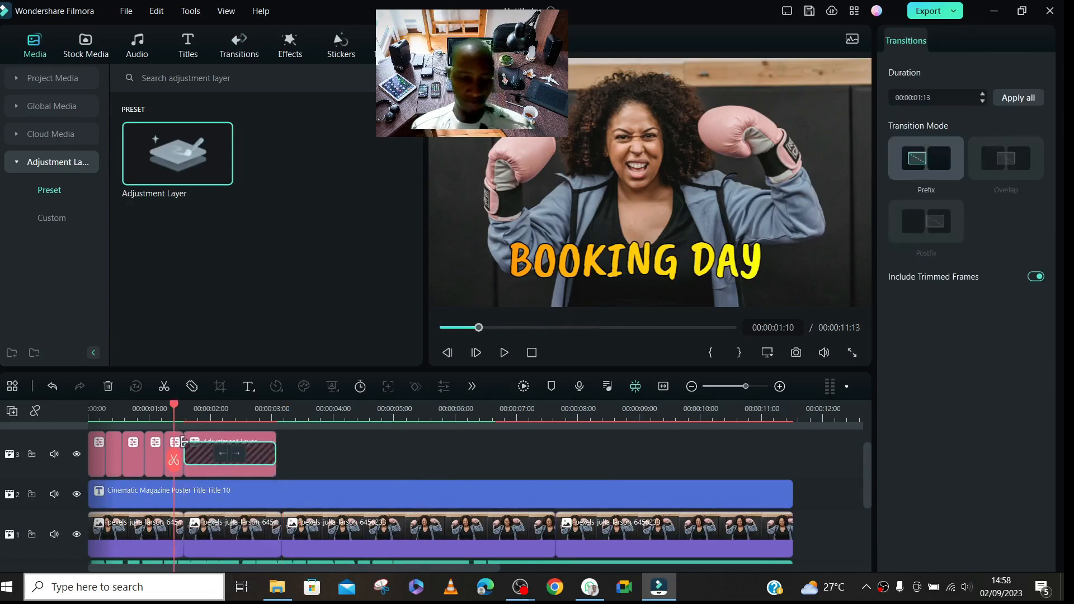
pyautogui.press('space')
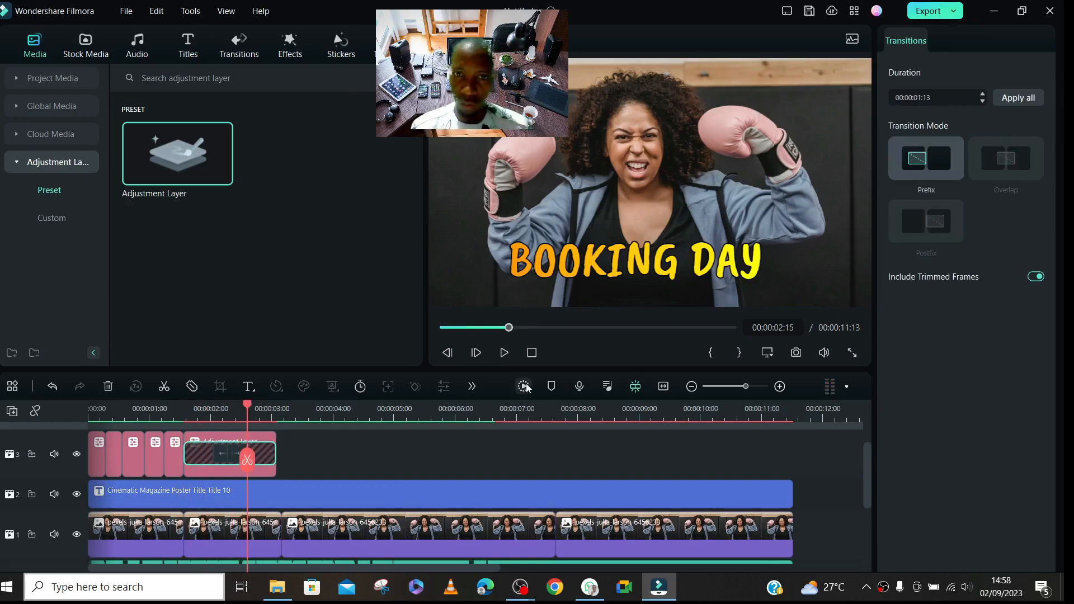
pyautogui.click(524, 386)
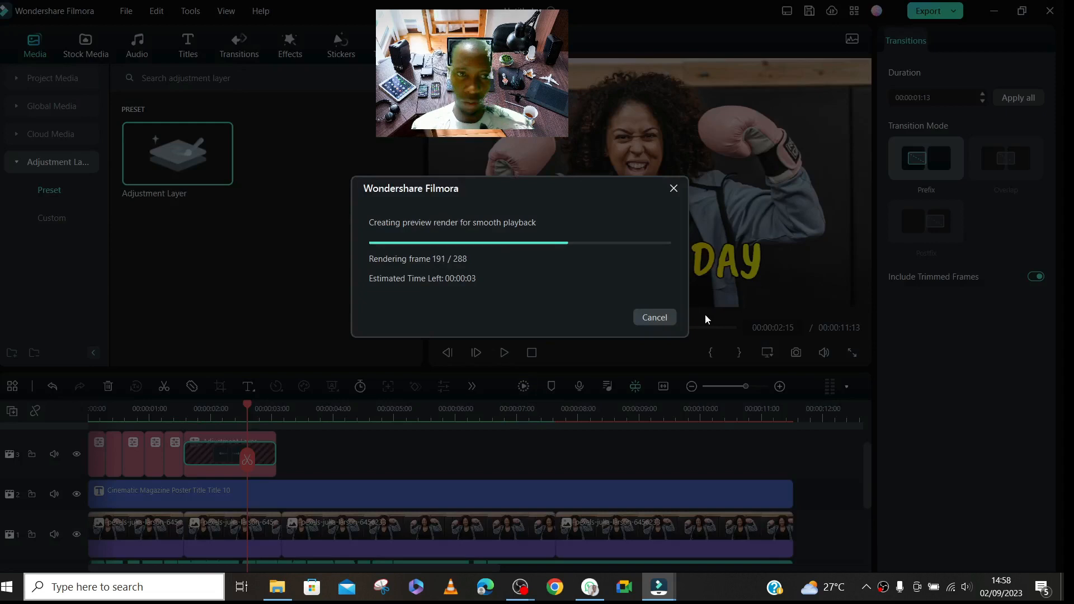
pyautogui.click(654, 317)
pyautogui.click(188, 412)
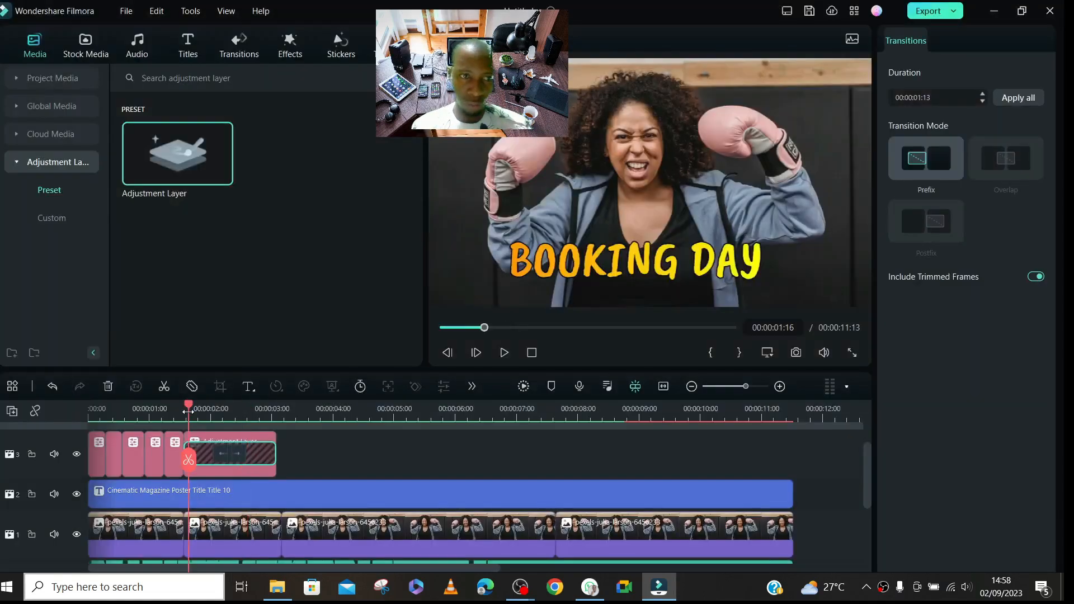
pyautogui.press('space')
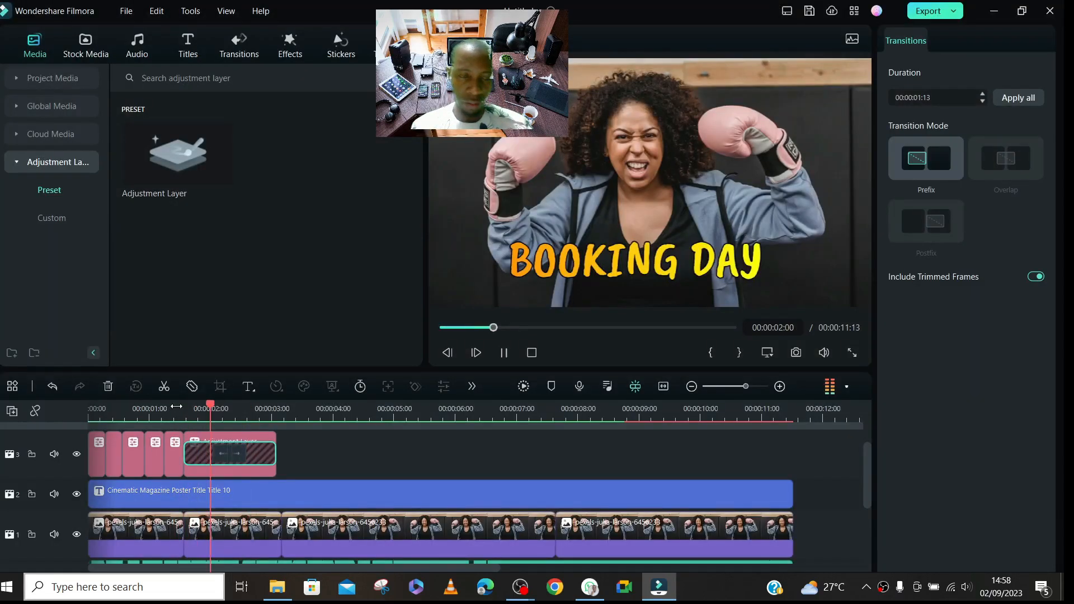
pyautogui.press('space')
# - Put the Col Split transition back on the second photo clip and delete the new adjustment layer
pyautogui.press('Delete')
pyautogui.click(250, 552)
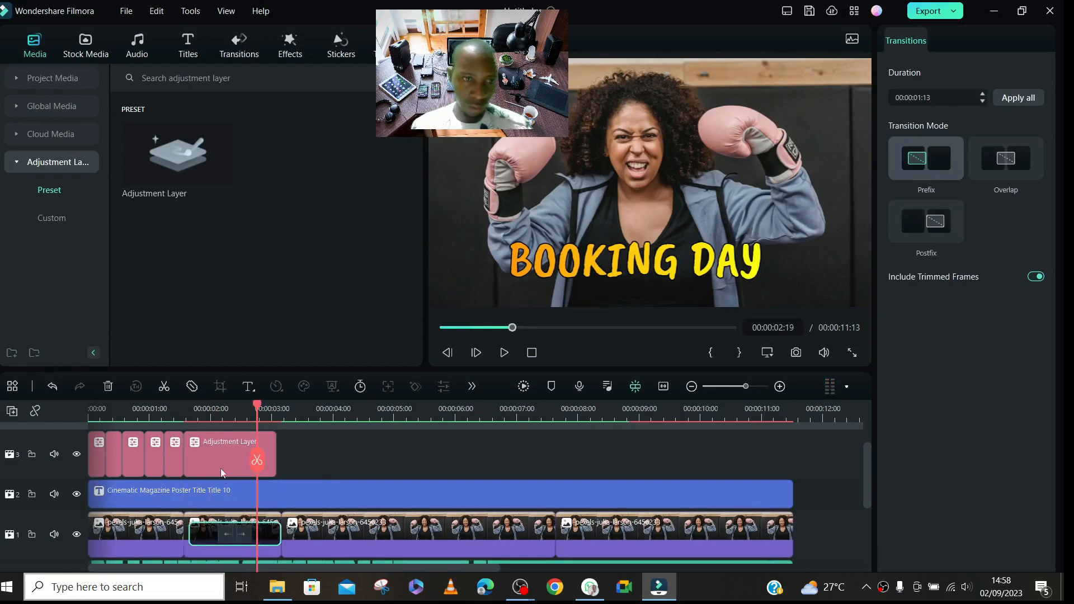
pyautogui.click(193, 416)
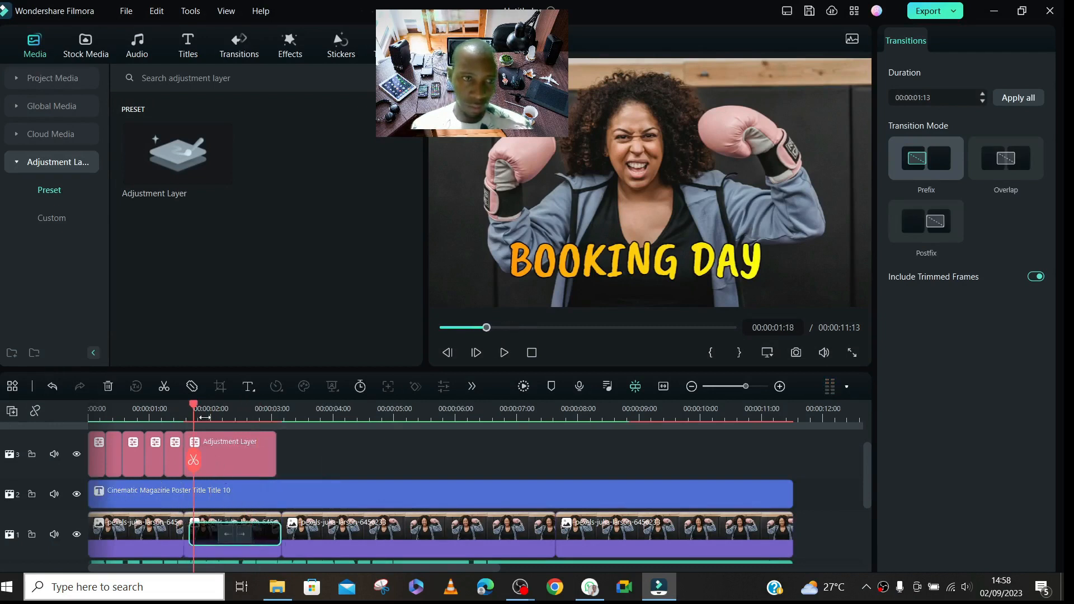
pyautogui.click(250, 461)
pyautogui.press('Delete')
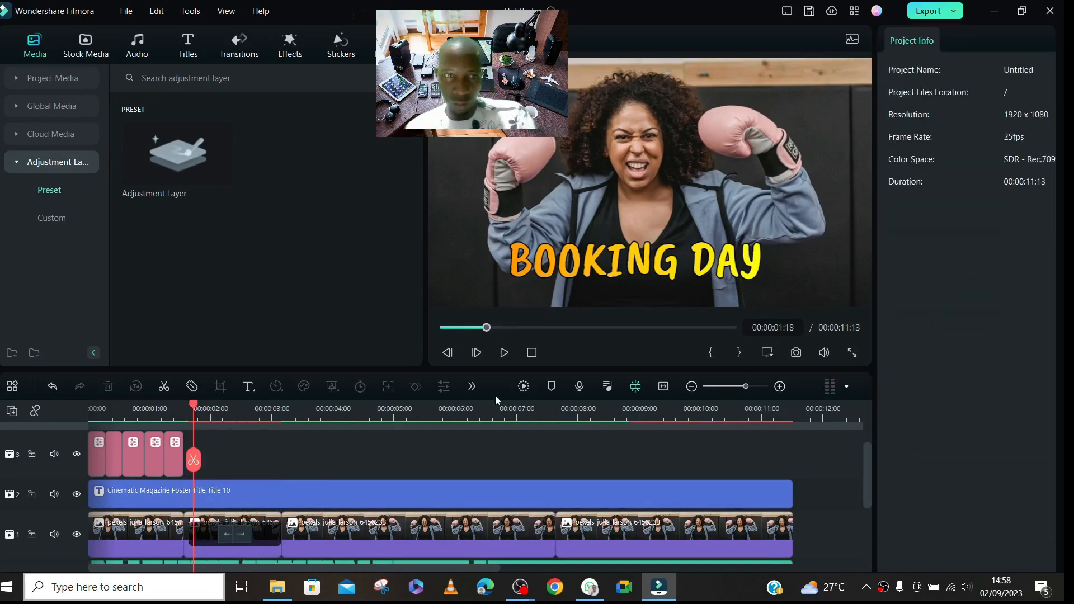
# - Render the timeline preview and play through the Col Split transition on the second photo clip
pyautogui.click(523, 390)
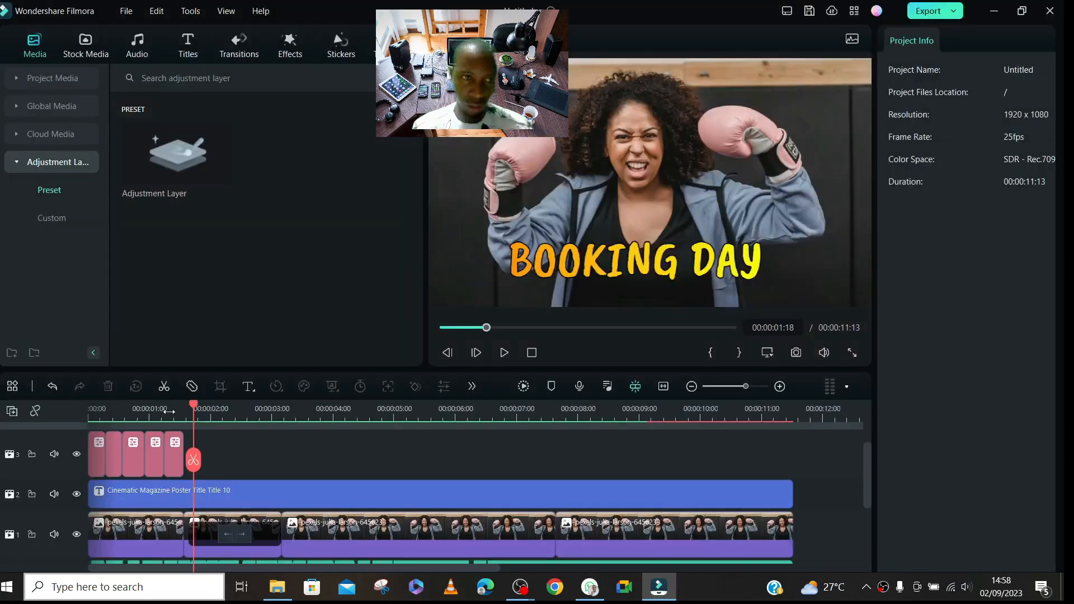
pyautogui.click(169, 411)
pyautogui.press('space')
pyautogui.press('space')
# - Delete the Col Split transition from the second photo clip
pyautogui.click(237, 534)
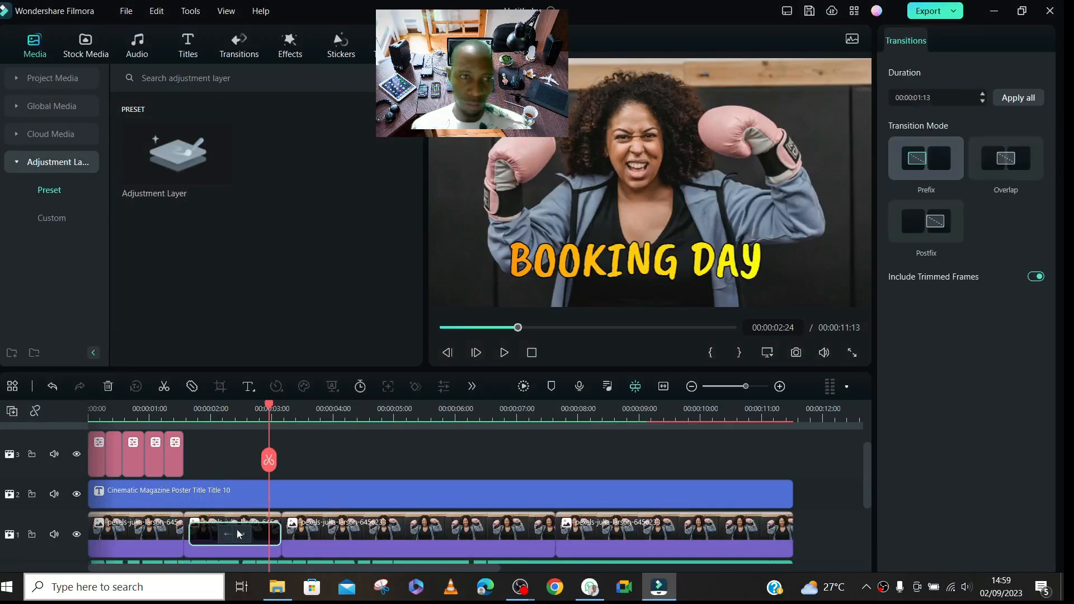
pyautogui.moveTo(269, 407); pyautogui.dragTo(189, 428)
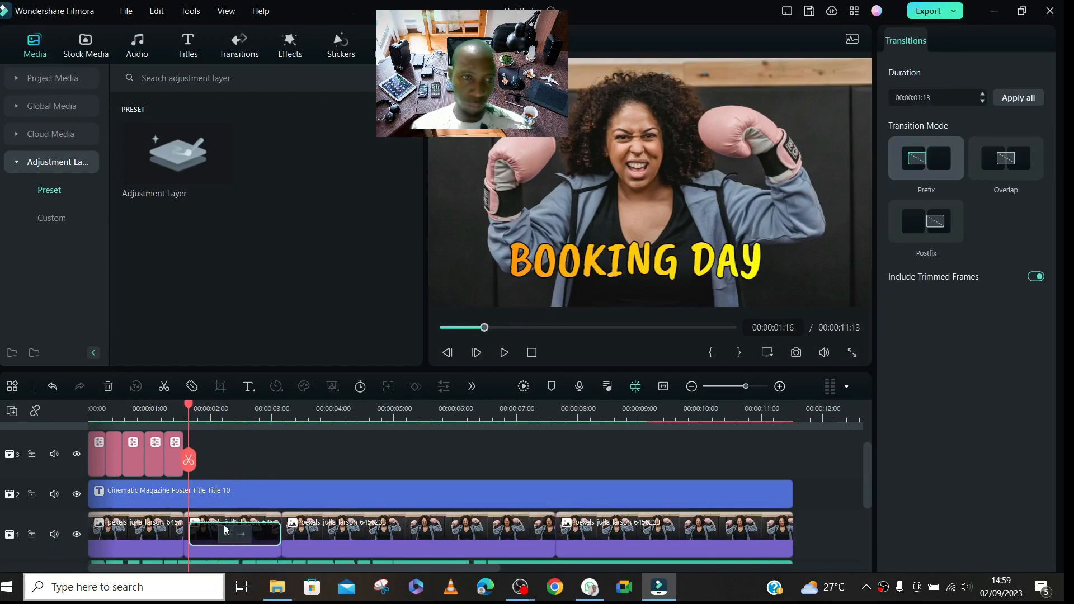
pyautogui.press('Delete')
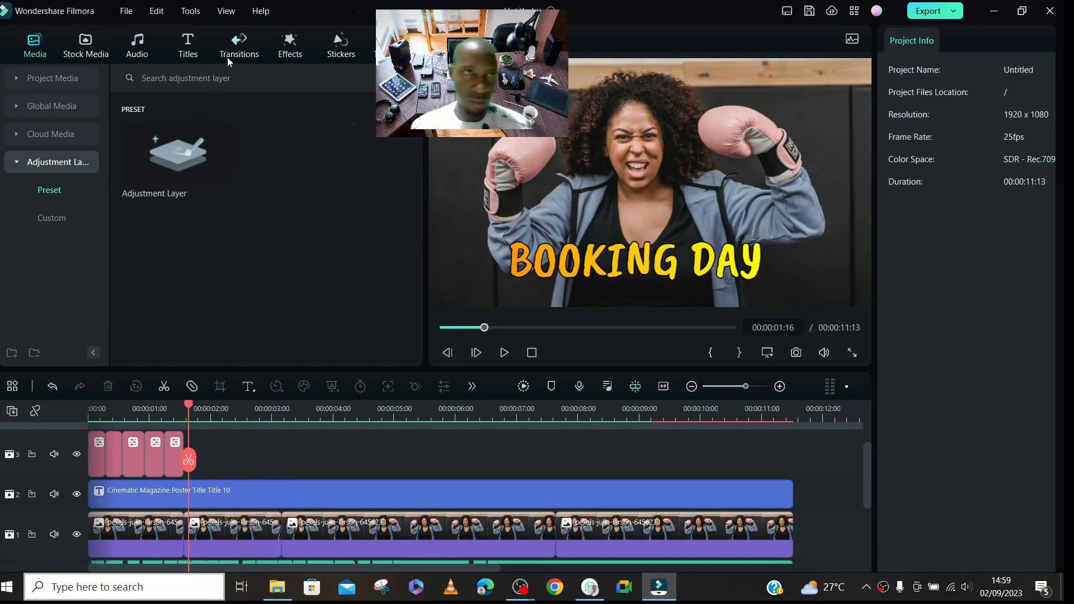
# - Search the effects library for SPLIT
pyautogui.click(240, 51)
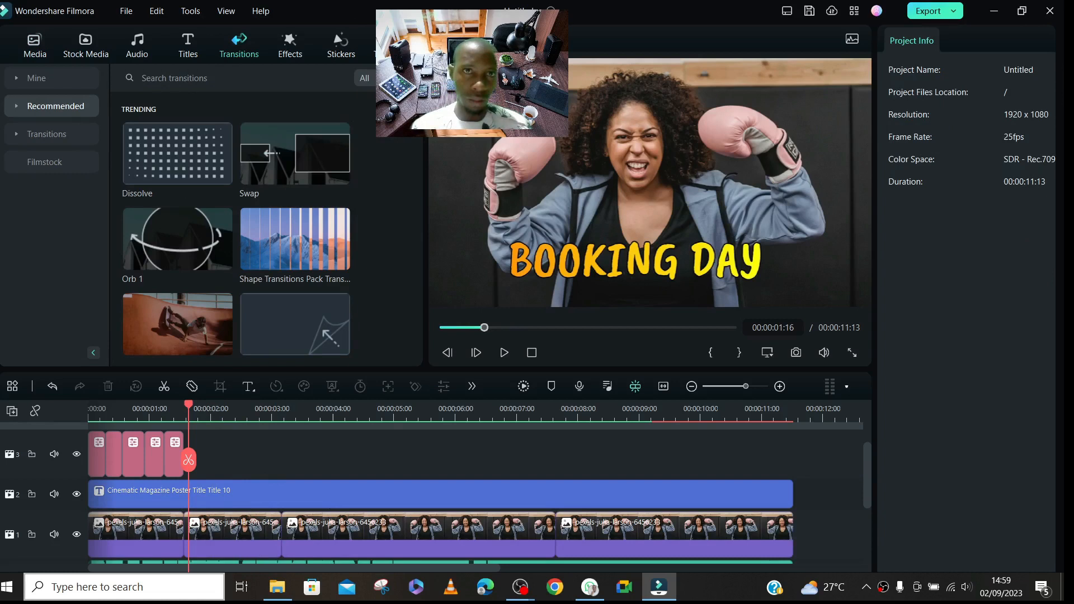
pyautogui.click(288, 56)
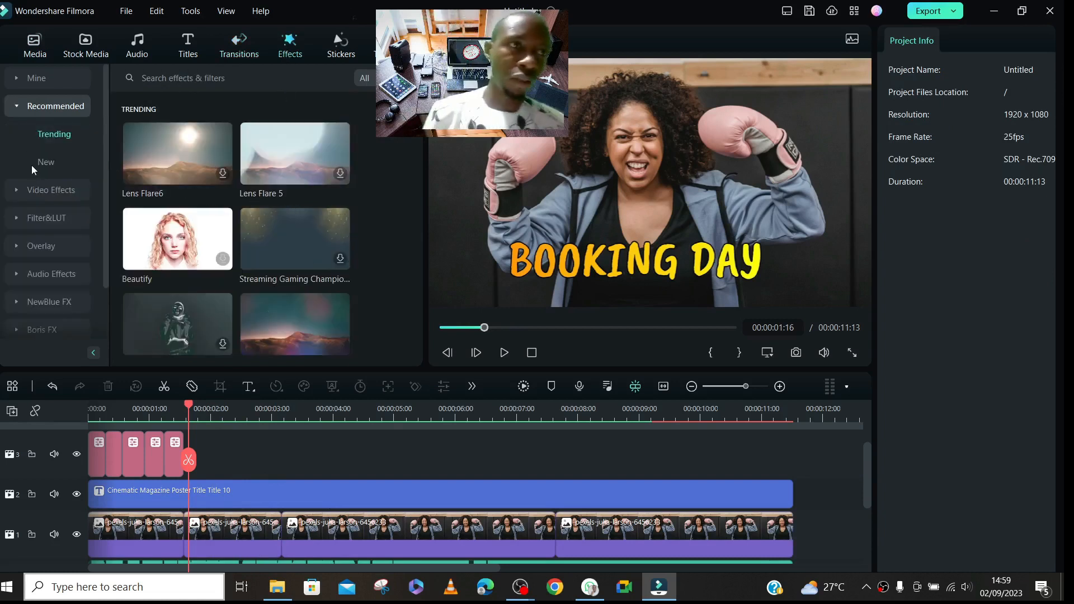
pyautogui.click(274, 83)
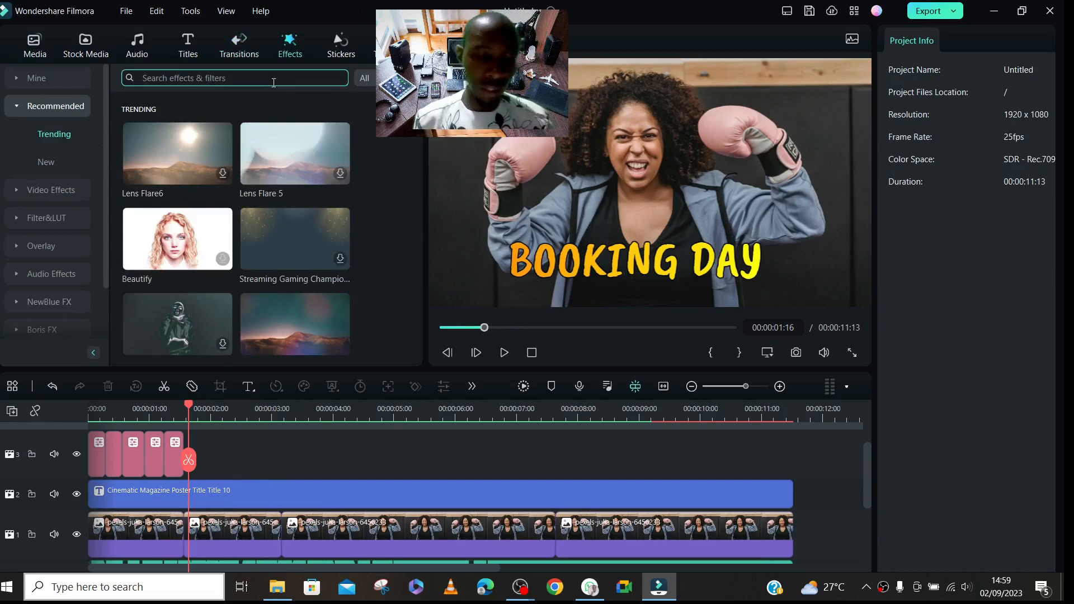
pyautogui.write('SPLIT')
pyautogui.press('Return')
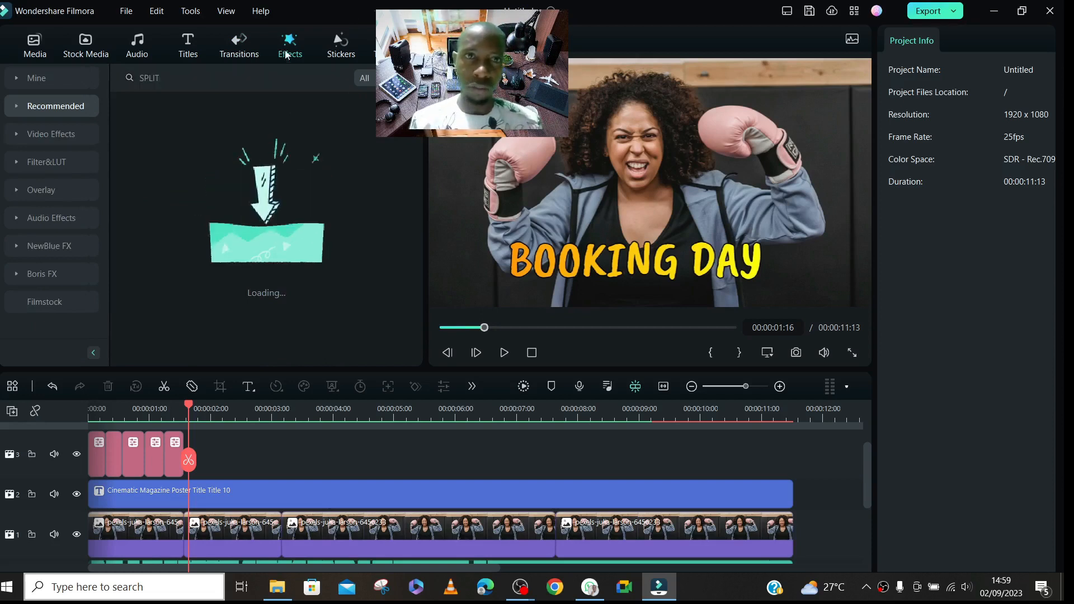
# - Preview the Four Seasons effect from the Multi-screen video effects and add it to the track above the title
pyautogui.click(16, 135)
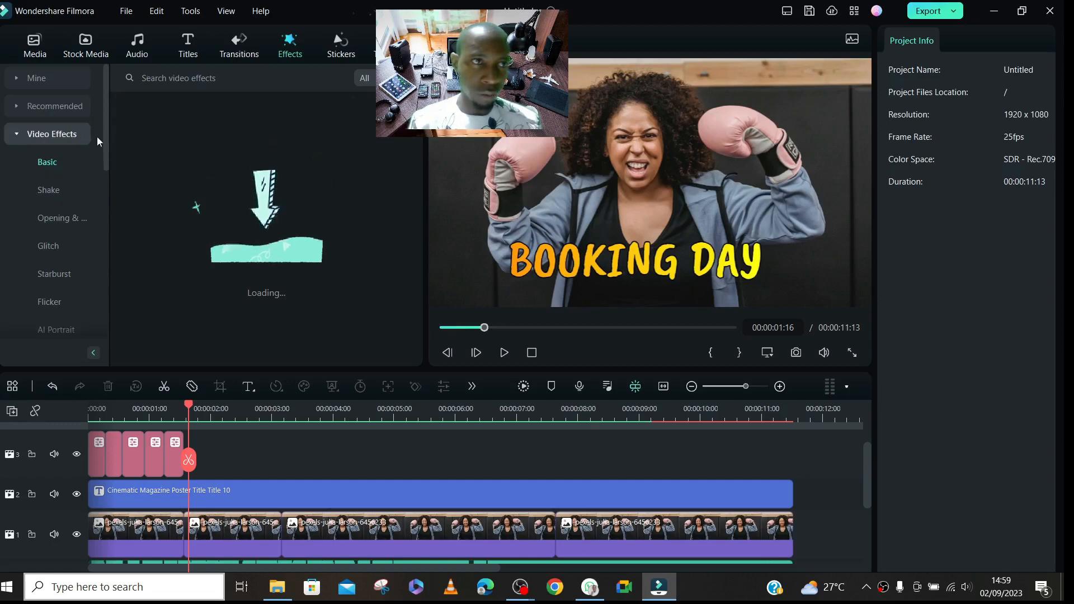
pyautogui.moveTo(105, 123); pyautogui.dragTo(104, 240)
pyautogui.click(49, 189)
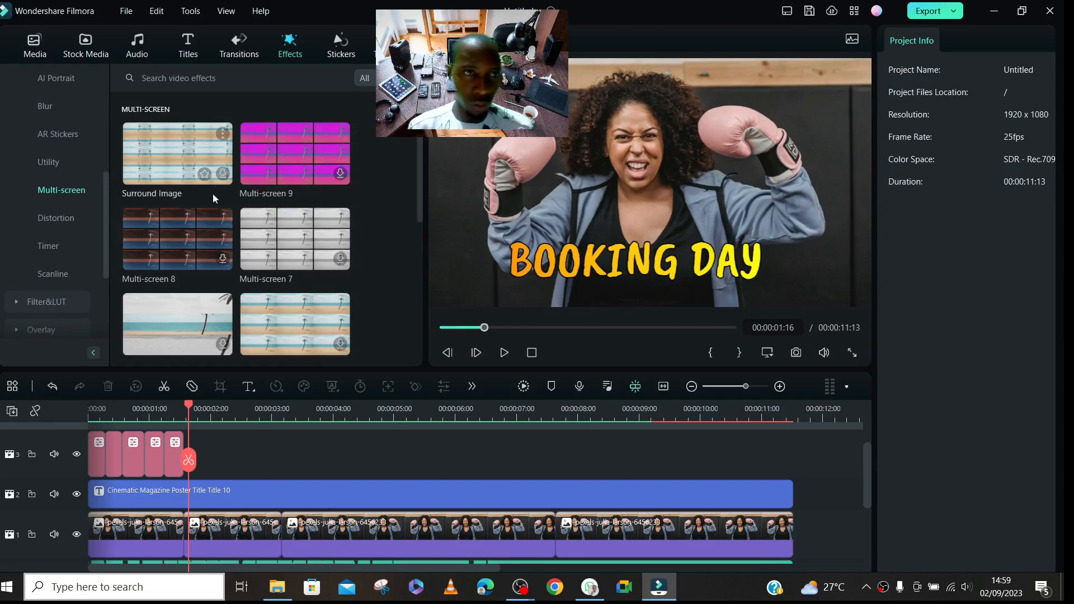
pyautogui.moveTo(418, 167); pyautogui.dragTo(424, 324)
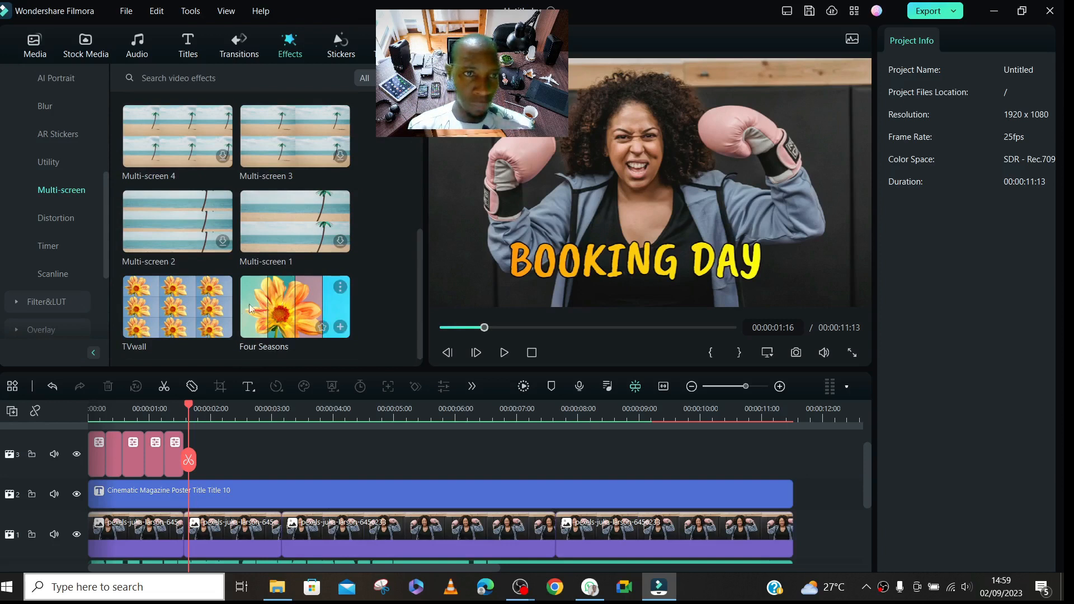
pyautogui.click(280, 302)
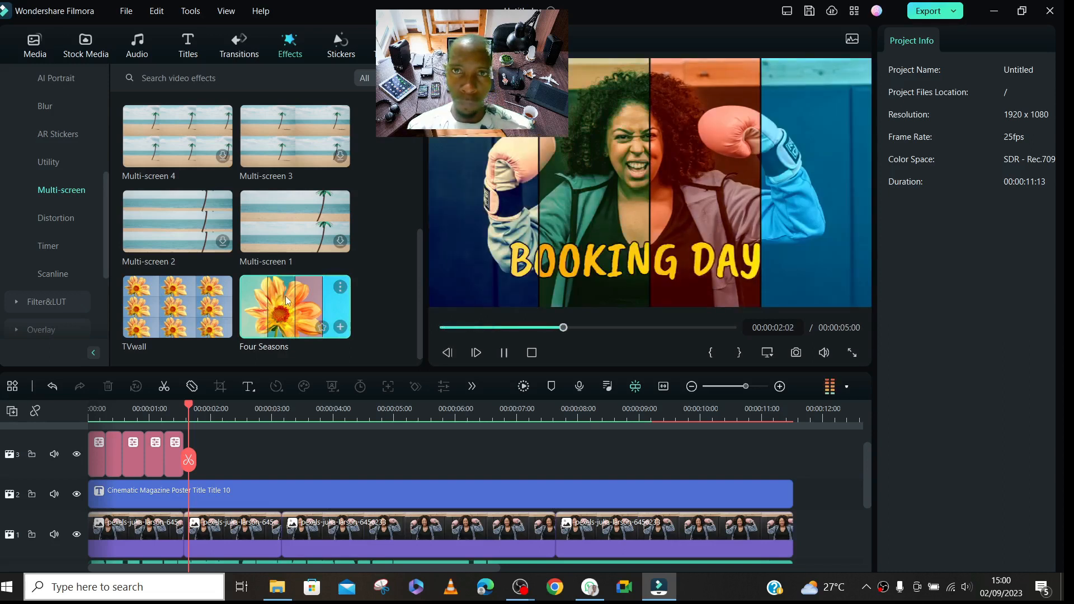
pyautogui.moveTo(286, 301); pyautogui.dragTo(217, 470)
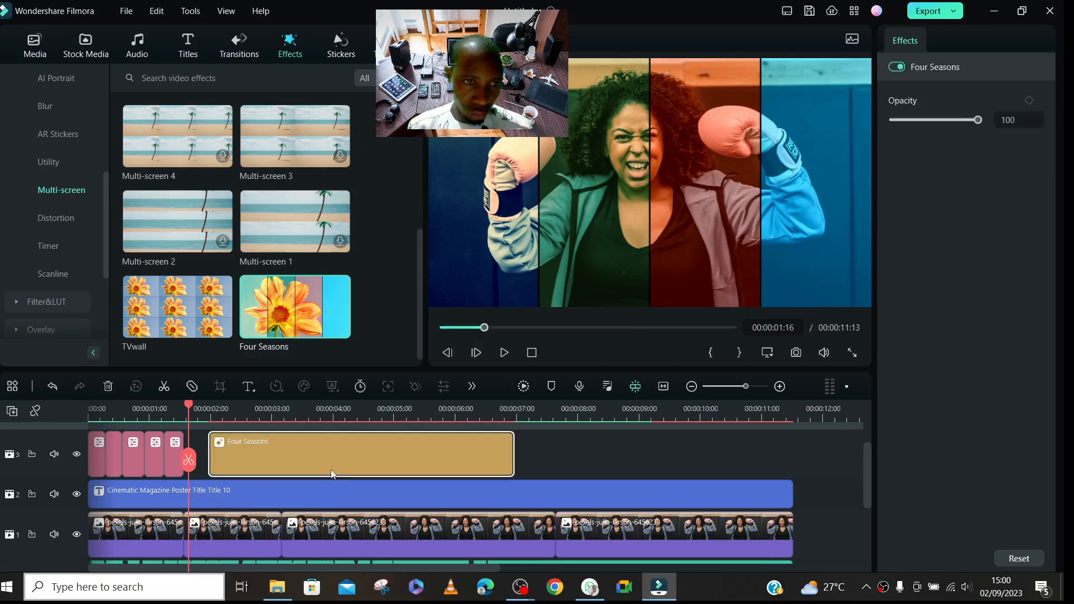
# - Move the Four Seasons effect directly after the last adjustment layer and shorten it to about one second
pyautogui.moveTo(189, 406); pyautogui.dragTo(166, 408)
pyautogui.moveTo(334, 457); pyautogui.dragTo(310, 464)
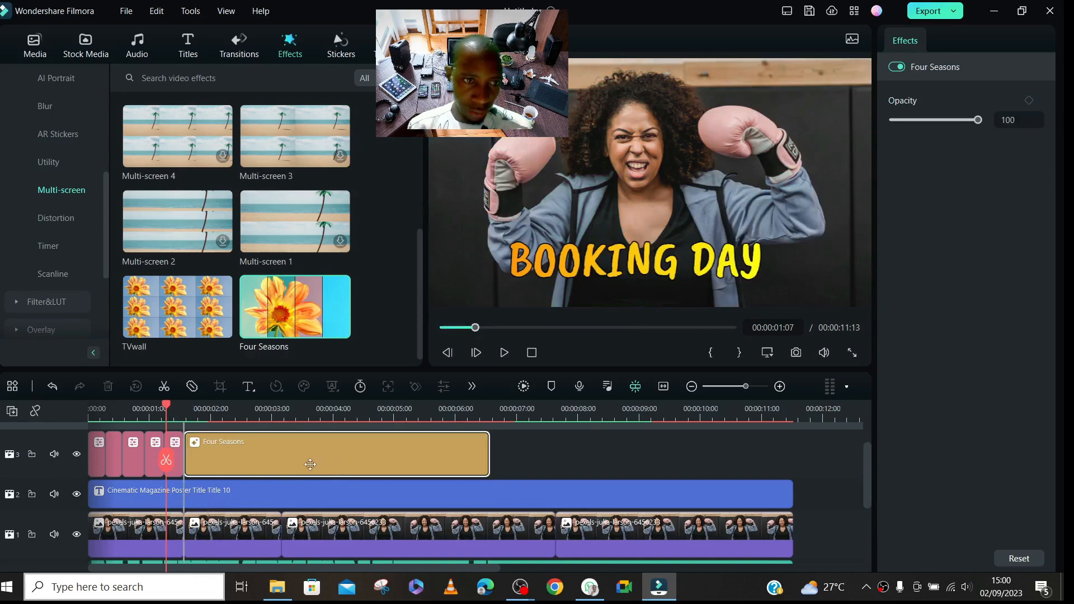
pyautogui.moveTo(488, 454); pyautogui.dragTo(280, 452)
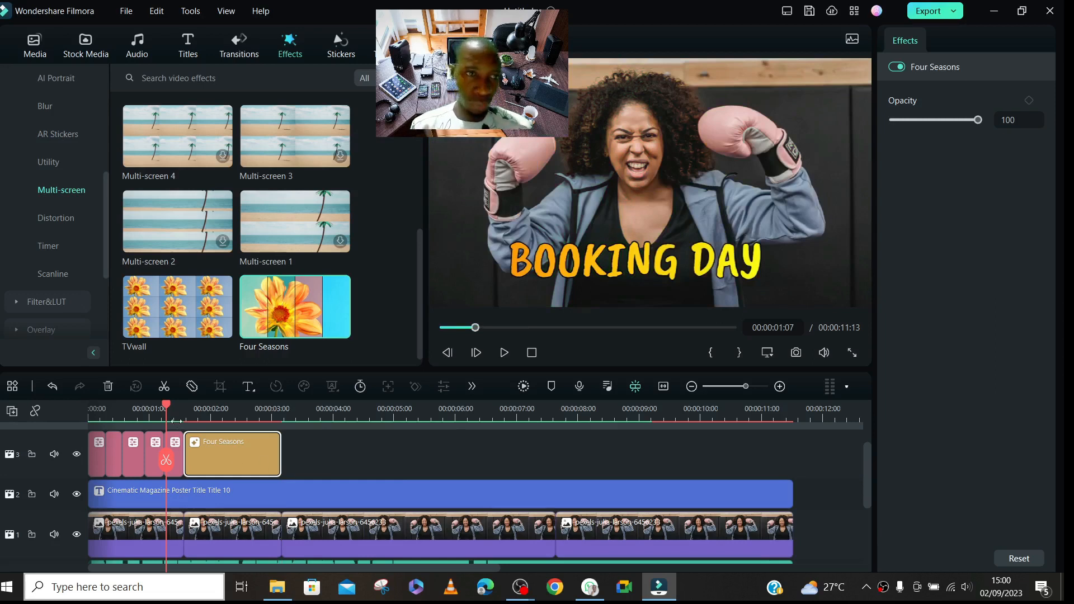
pyautogui.moveTo(314, 282)
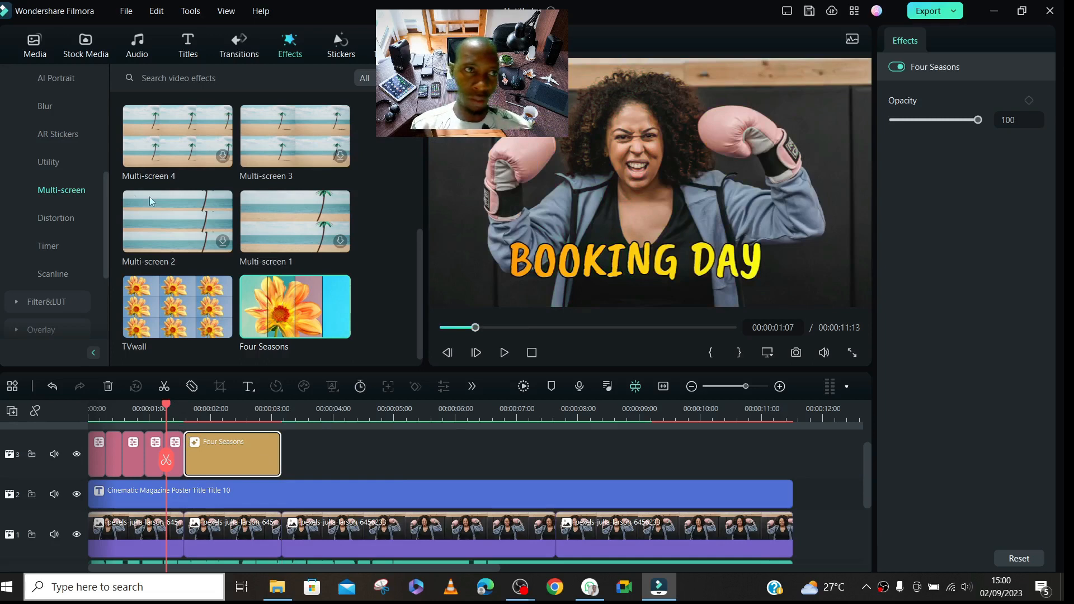
pyautogui.moveTo(277, 453); pyautogui.dragTo(239, 454)
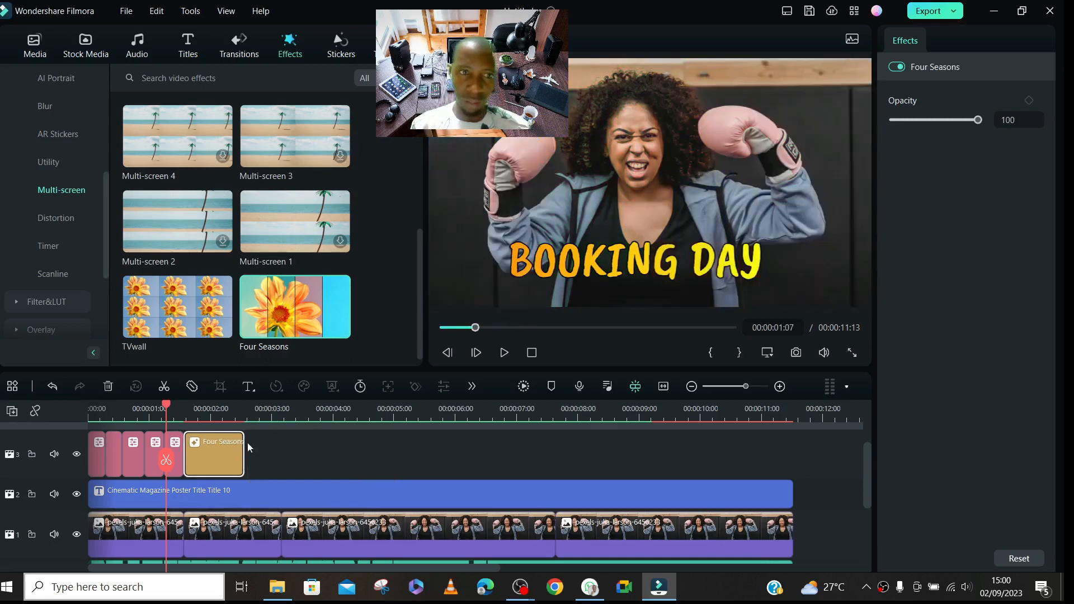
# - Render and play the section from 00:00:01:07, and shorten the Four Seasons effect to about half a second
pyautogui.click(522, 387)
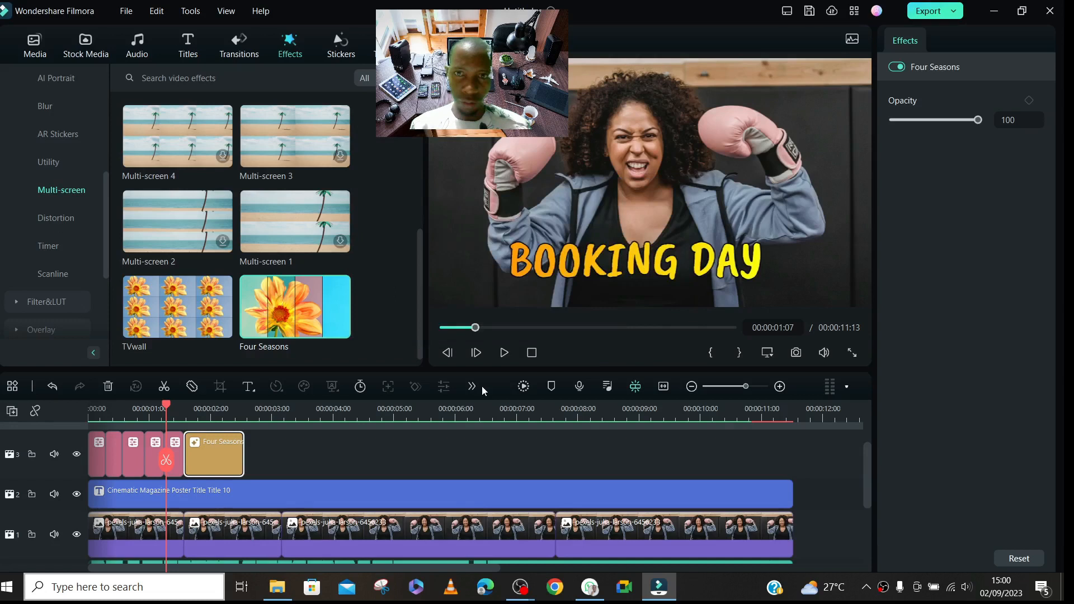
pyautogui.press('space')
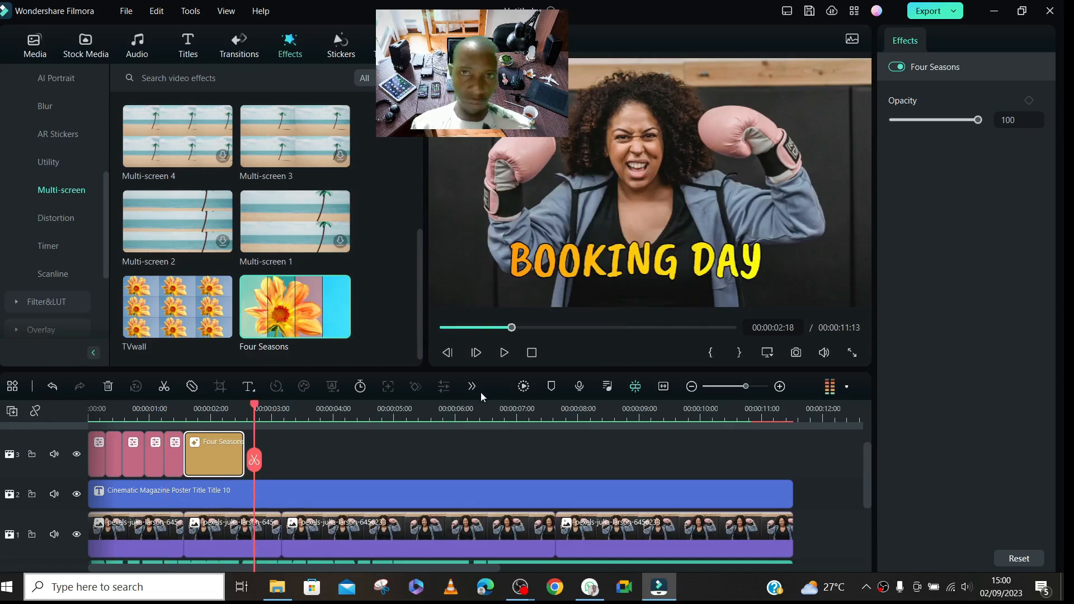
pyautogui.moveTo(239, 434); pyautogui.dragTo(217, 452)
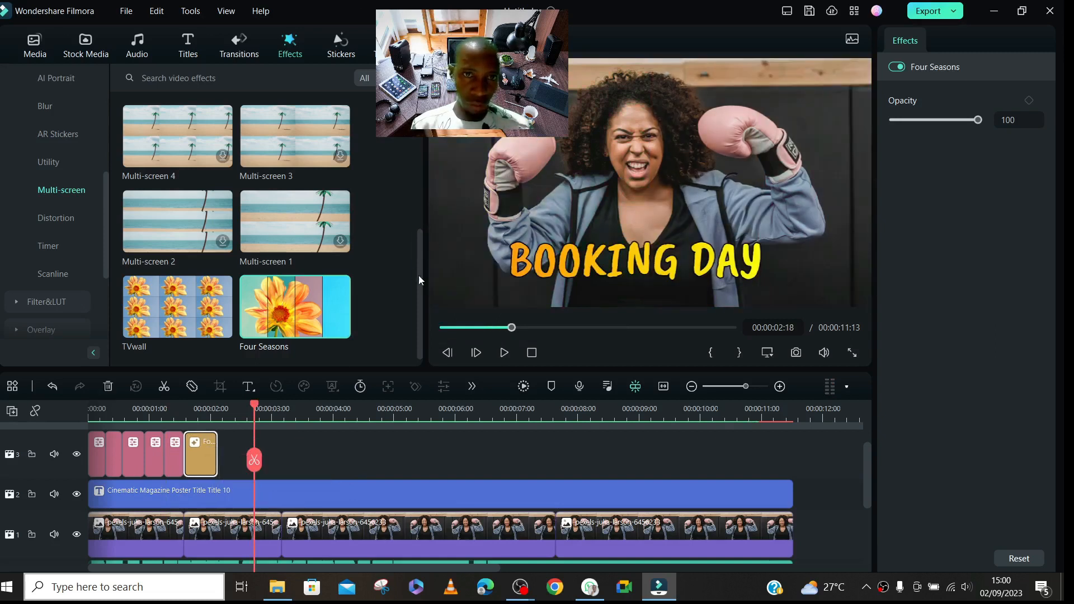
# - Download the Grainy Blur effect from the Blur video effects
pyautogui.moveTo(419, 270); pyautogui.dragTo(423, 137)
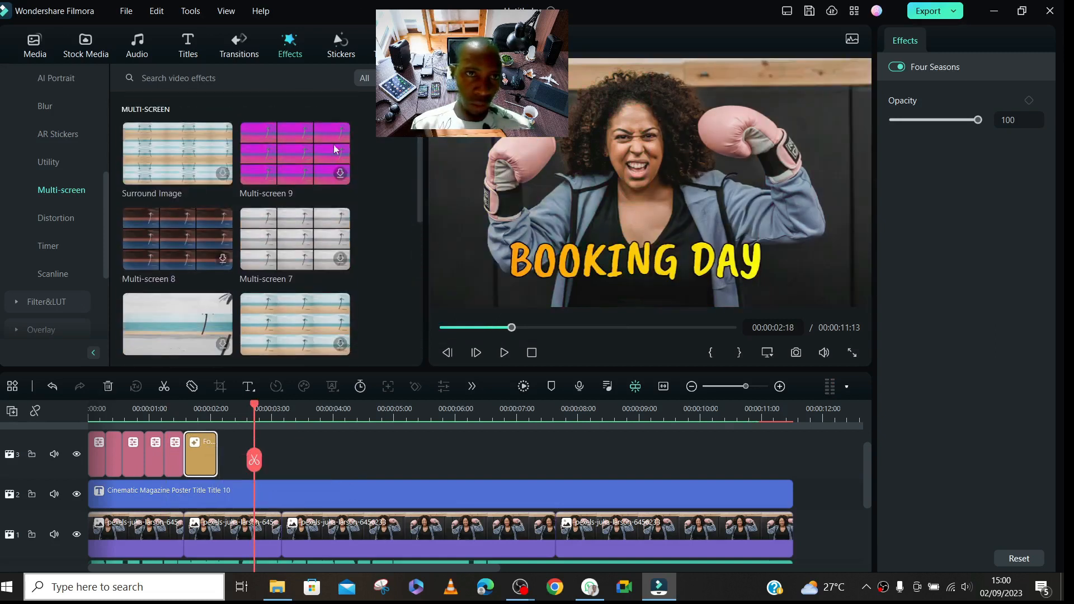
pyautogui.click(53, 104)
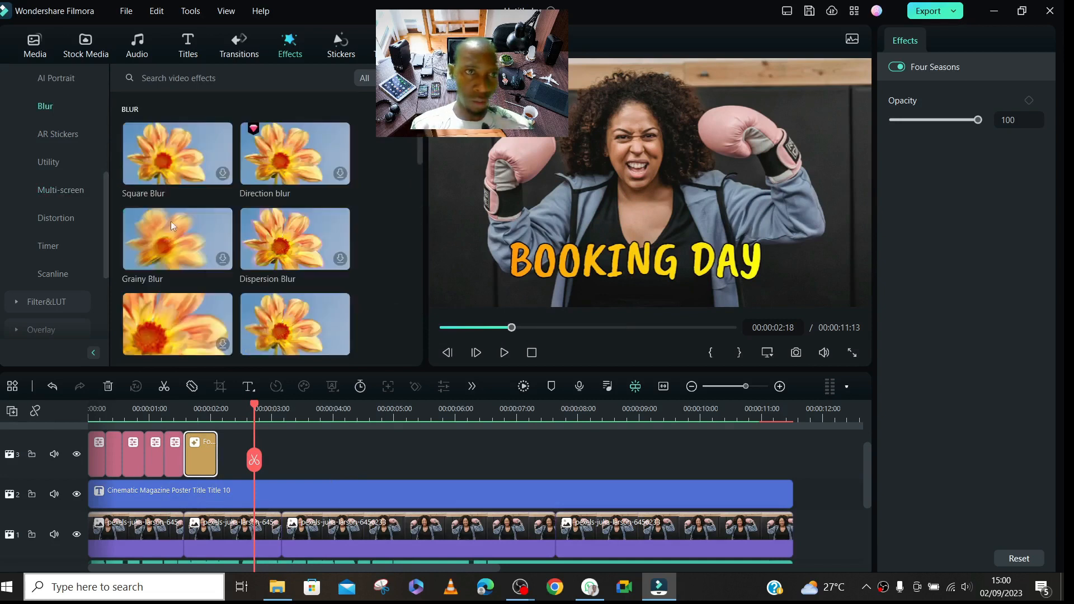
pyautogui.click(226, 264)
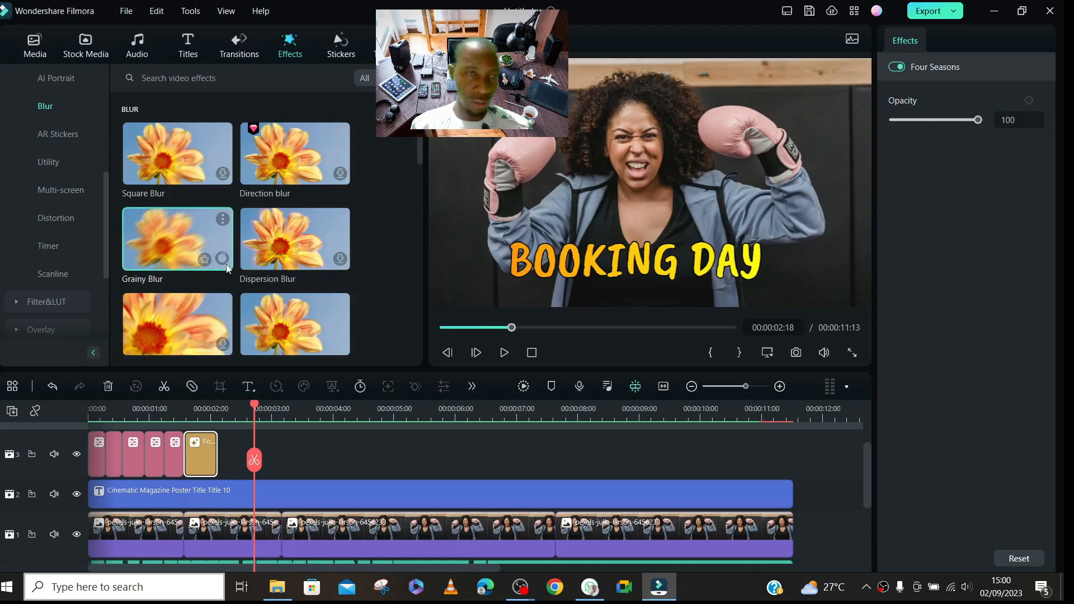
# - Download the B&W Noise effect from the Basic video effects and preview it on the photo
pyautogui.moveTo(420, 132)
pyautogui.mouseDown()
pyautogui.moveTo(428, 232)
pyautogui.moveTo(415, 335)
pyautogui.moveTo(418, 135)
pyautogui.mouseUp()
pyautogui.click(78, 133)
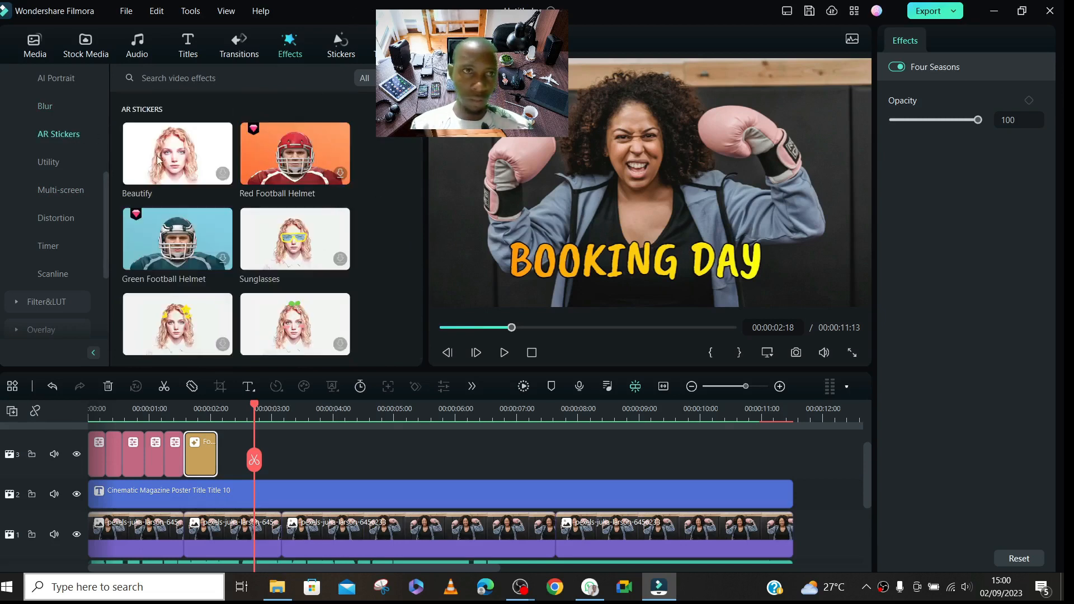
pyautogui.moveTo(103, 193); pyautogui.dragTo(93, 91)
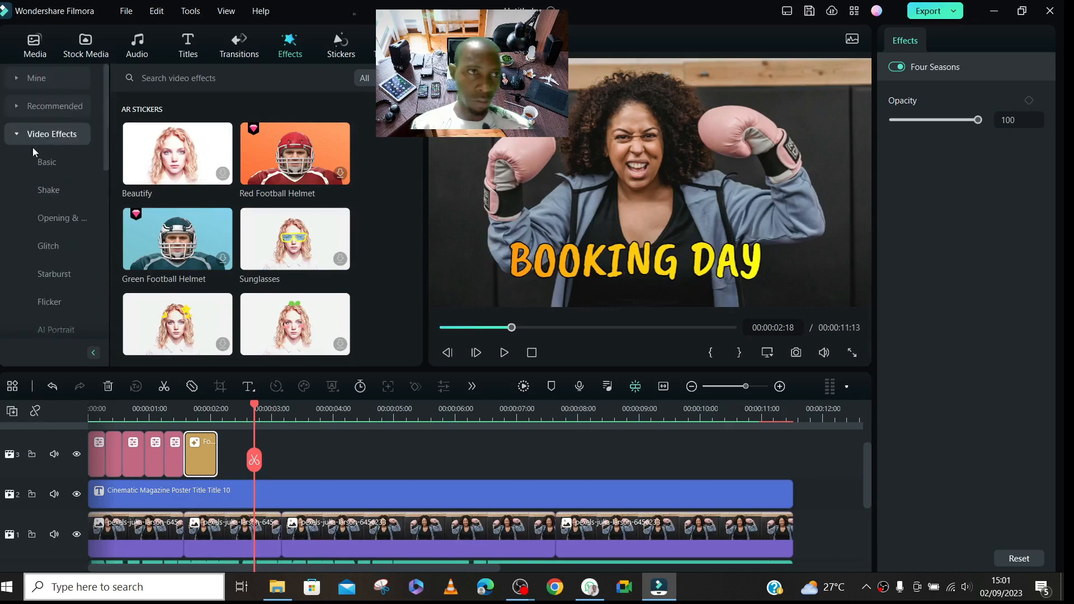
pyautogui.click(45, 162)
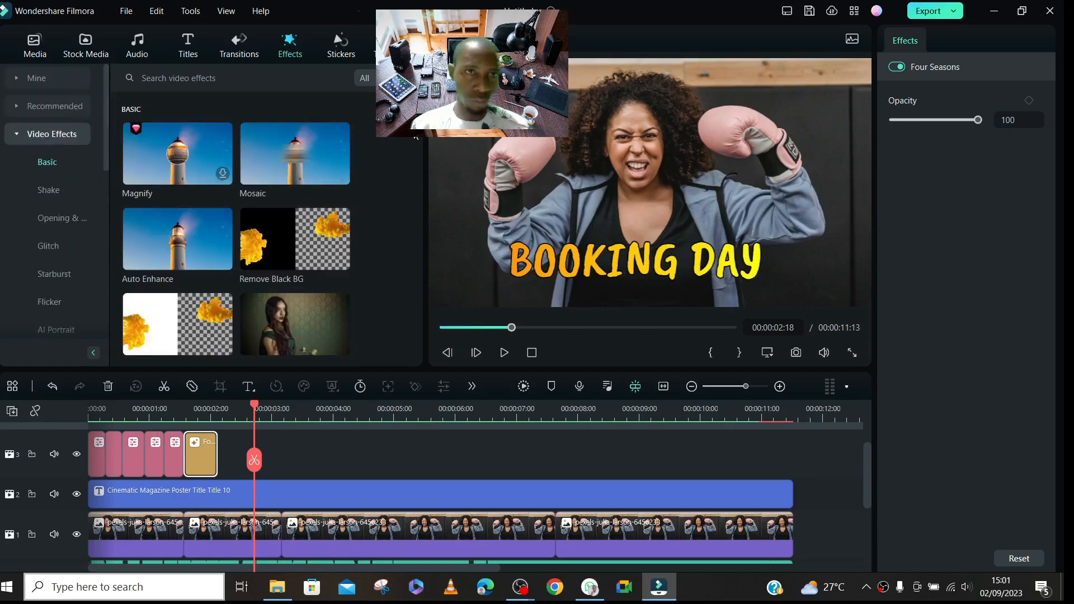
pyautogui.moveTo(419, 128); pyautogui.dragTo(446, 184)
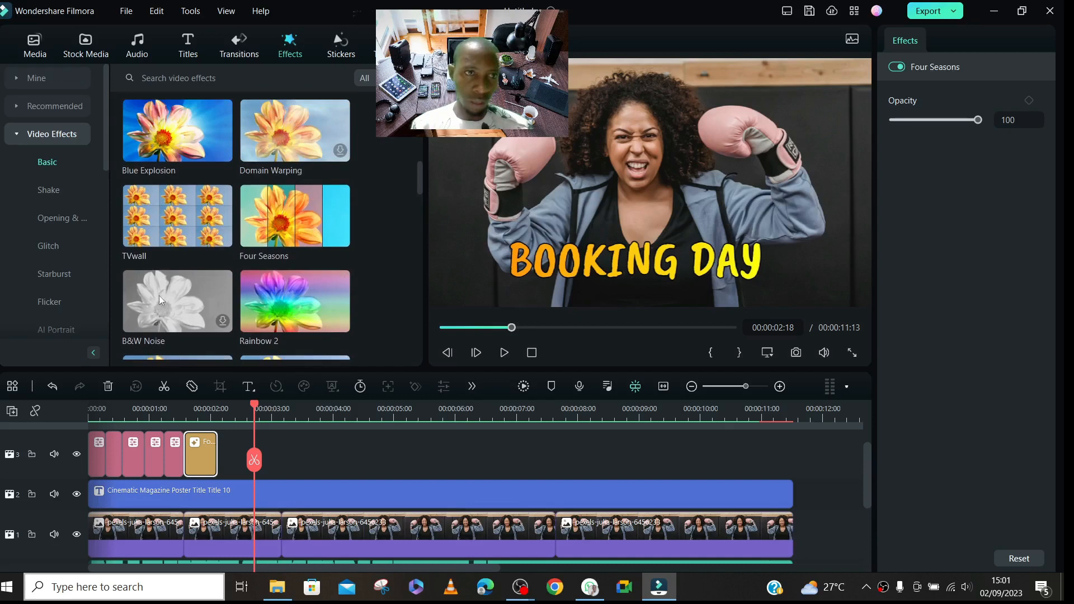
pyautogui.click(227, 318)
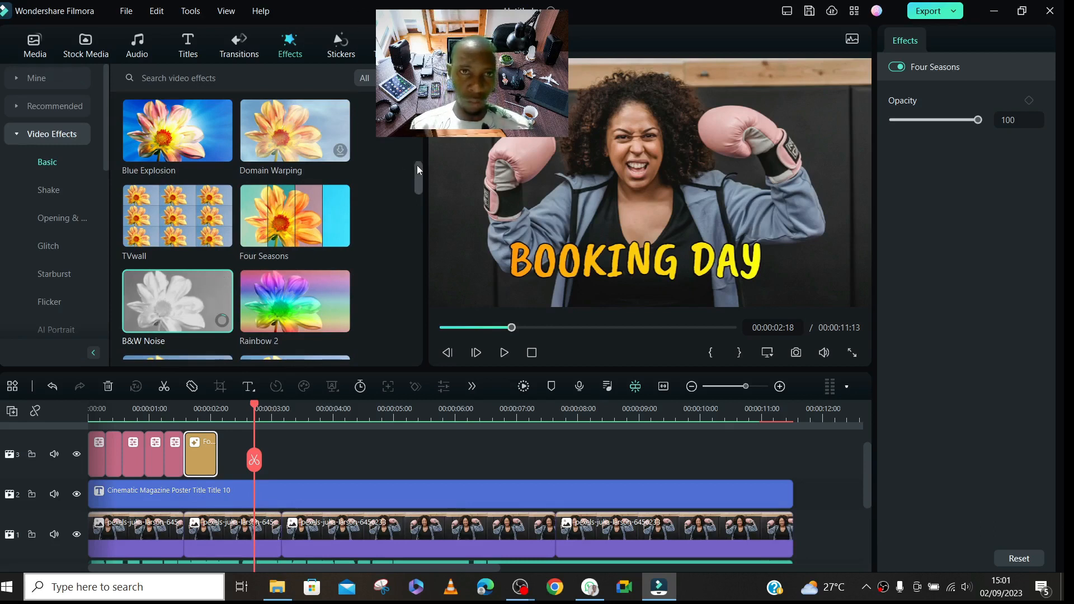
pyautogui.moveTo(420, 168); pyautogui.dragTo(412, 315)
pyautogui.press('space')
pyautogui.click(503, 352)
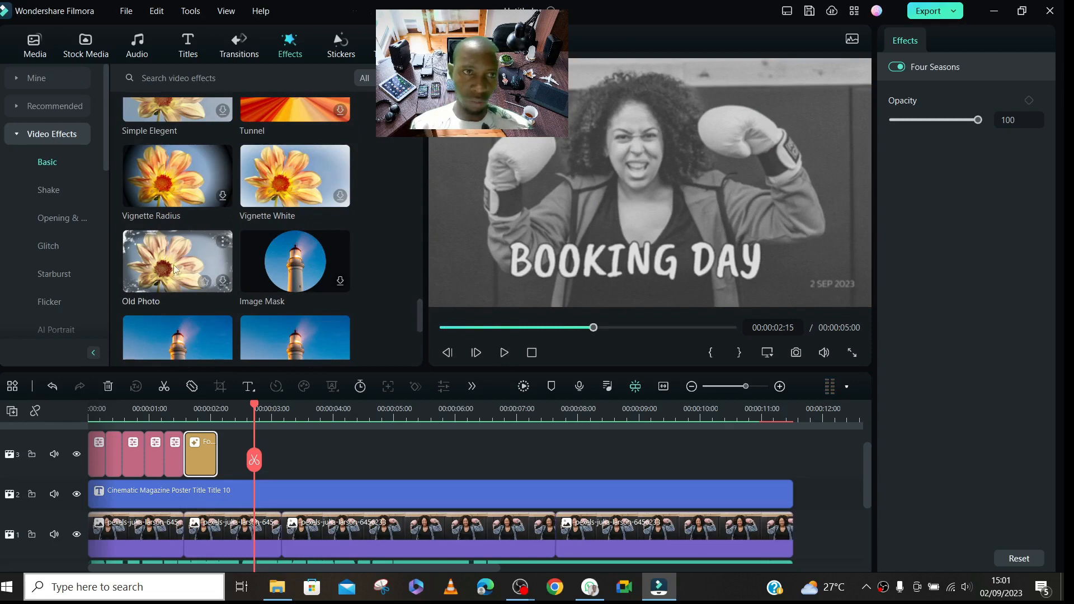
pyautogui.moveTo(416, 323); pyautogui.dragTo(417, 112)
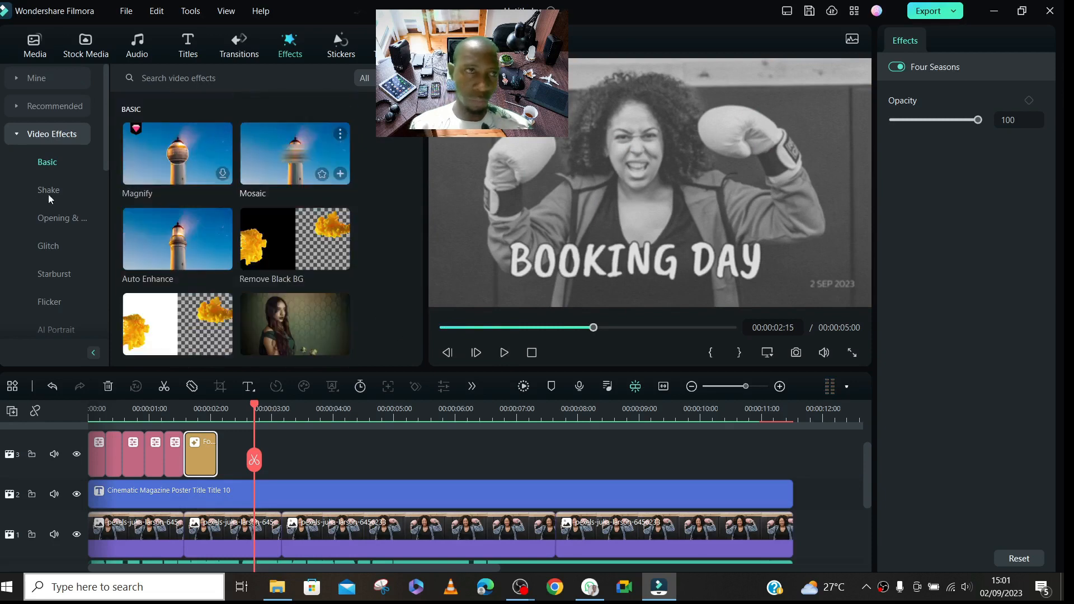
# - Add the downloaded Grainy Blur effect, about 0.35 s long, and RGB Stroke, about 0.7 s, directly after the Four Seasons effect
pyautogui.click(12, 137)
pyautogui.click(35, 84)
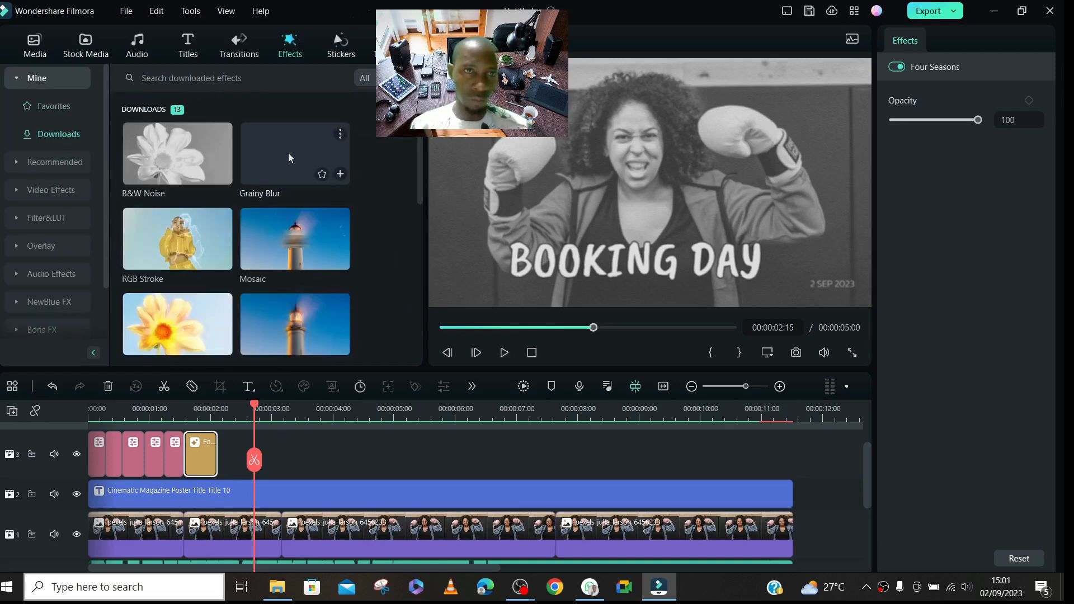
pyautogui.moveTo(280, 152); pyautogui.dragTo(238, 461)
pyautogui.moveTo(522, 454); pyautogui.dragTo(238, 475)
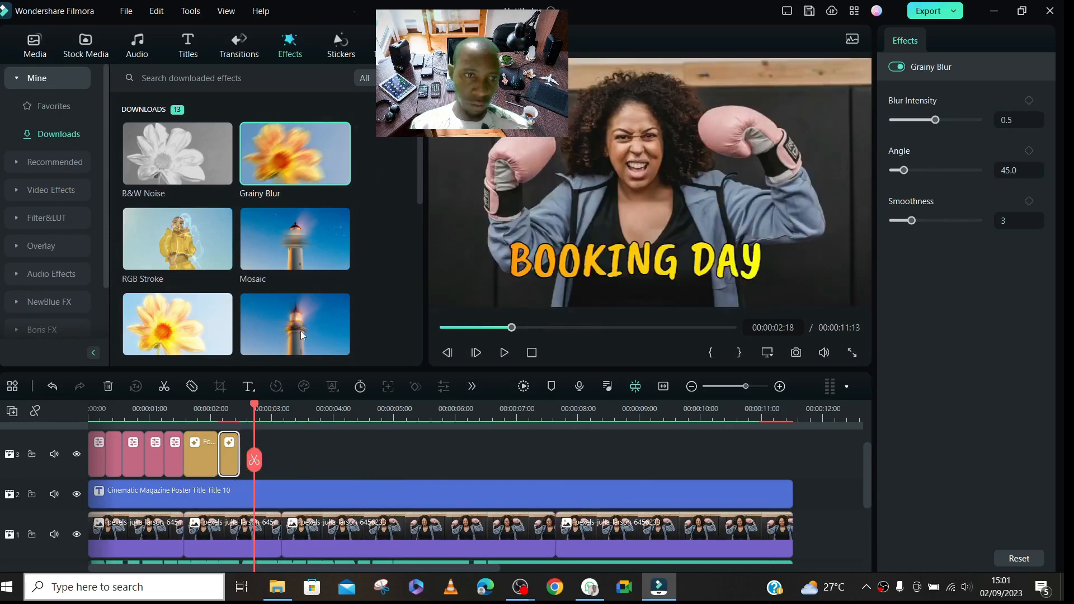
pyautogui.moveTo(147, 240)
pyautogui.mouseDown()
pyautogui.moveTo(212, 252)
pyautogui.moveTo(280, 430)
pyautogui.moveTo(259, 484)
pyautogui.moveTo(336, 487)
pyautogui.mouseUp()
pyautogui.moveTo(540, 450)
pyautogui.mouseDown()
pyautogui.moveTo(542, 464)
pyautogui.moveTo(260, 464)
pyautogui.moveTo(280, 465)
pyautogui.mouseUp()
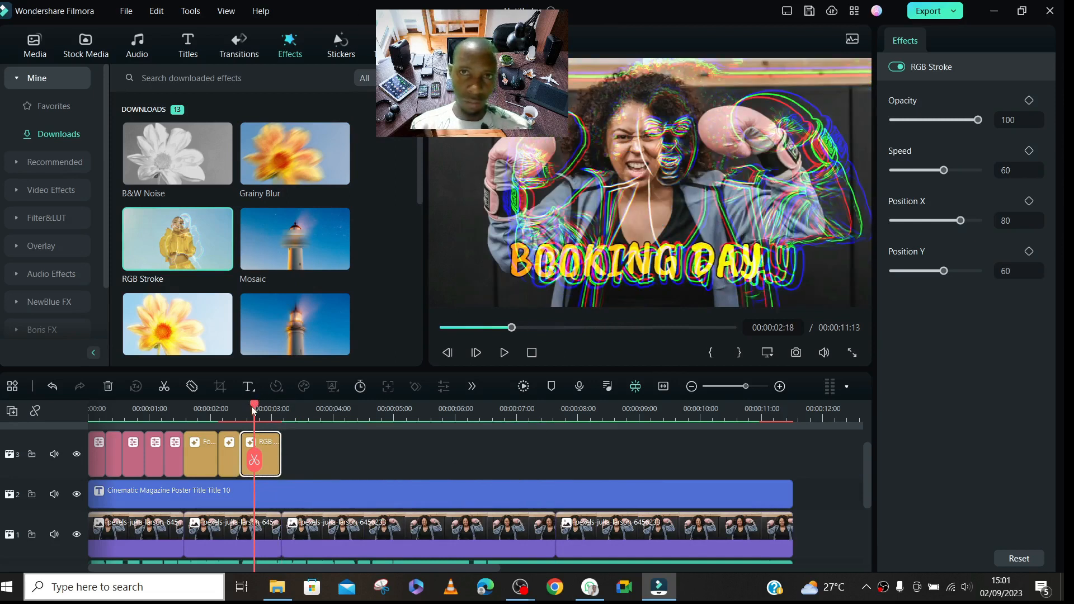
# - Replace the first adjustment layer with an RGB Stroke effect filling its gap at the track's start, and delete that layer
pyautogui.moveTo(167, 241)
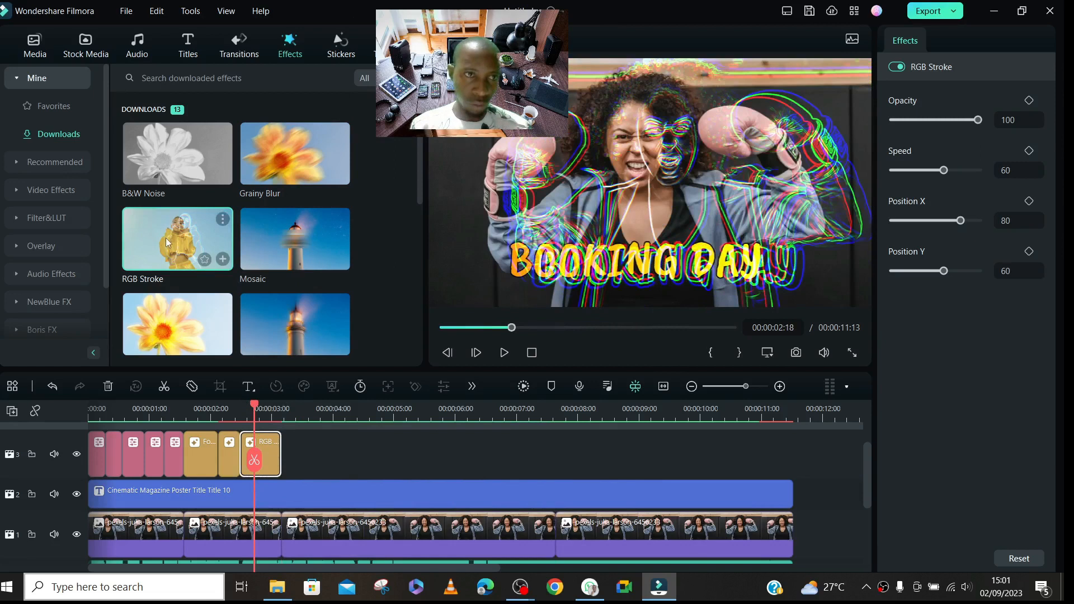
pyautogui.moveTo(97, 455); pyautogui.dragTo(319, 455)
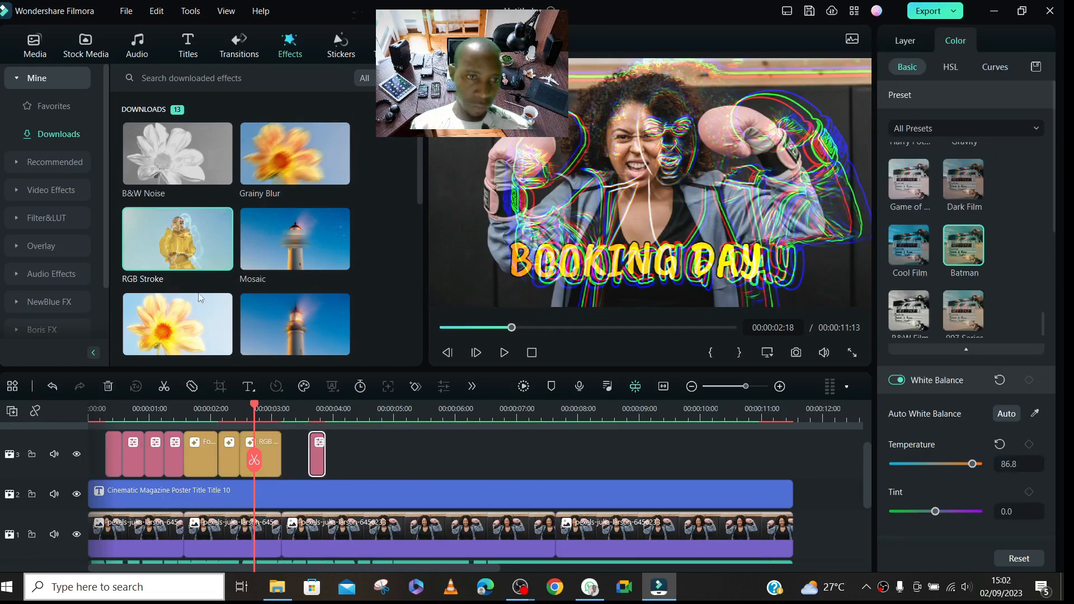
pyautogui.moveTo(166, 246)
pyautogui.mouseDown()
pyautogui.moveTo(151, 354)
pyautogui.moveTo(91, 460)
pyautogui.moveTo(128, 434)
pyautogui.moveTo(118, 470)
pyautogui.moveTo(92, 462)
pyautogui.moveTo(392, 485)
pyautogui.moveTo(219, 473)
pyautogui.moveTo(111, 482)
pyautogui.moveTo(85, 496)
pyautogui.moveTo(95, 519)
pyautogui.mouseUp()
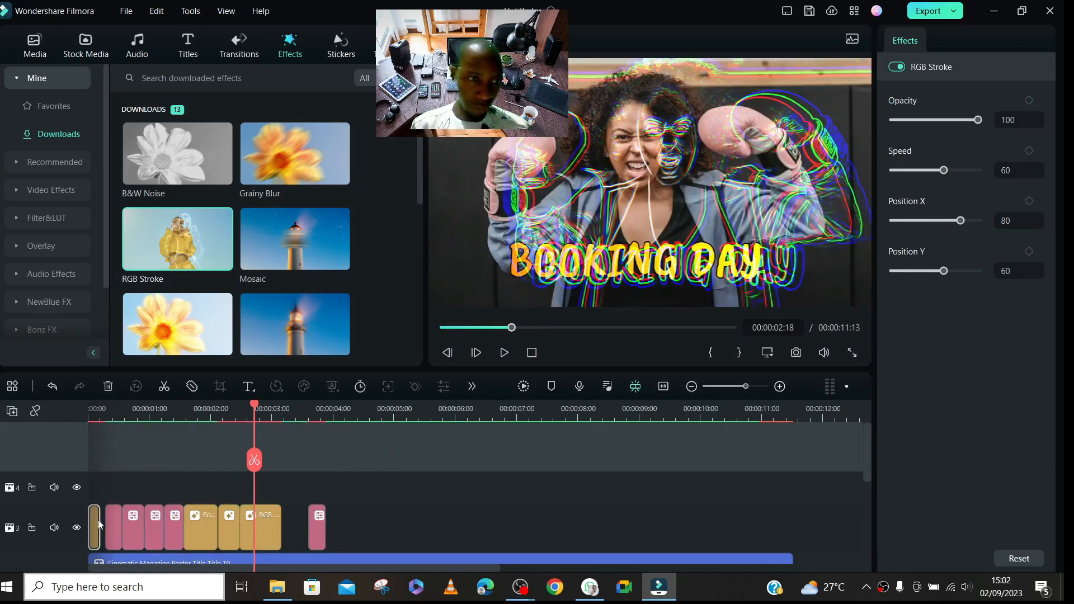
pyautogui.click(101, 519)
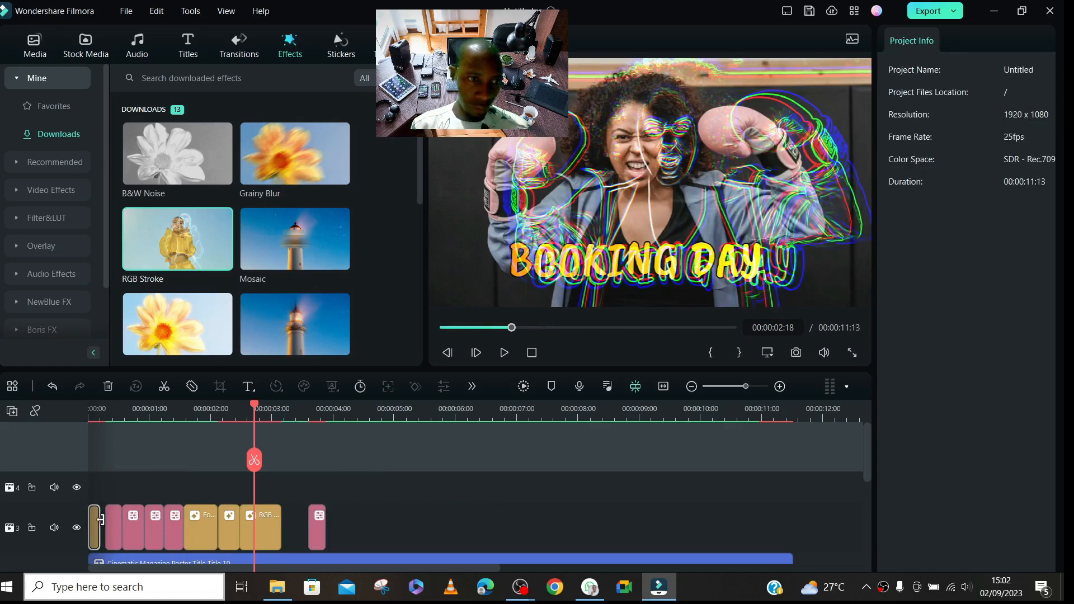
pyautogui.moveTo(99, 522); pyautogui.dragTo(106, 520)
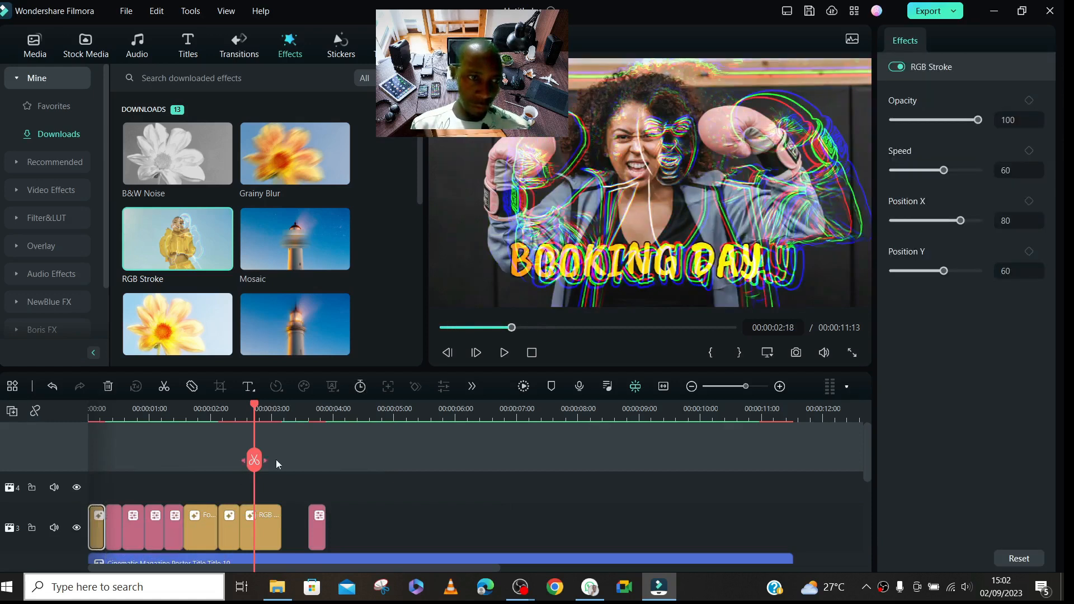
pyautogui.click(318, 537)
pyautogui.press('Delete')
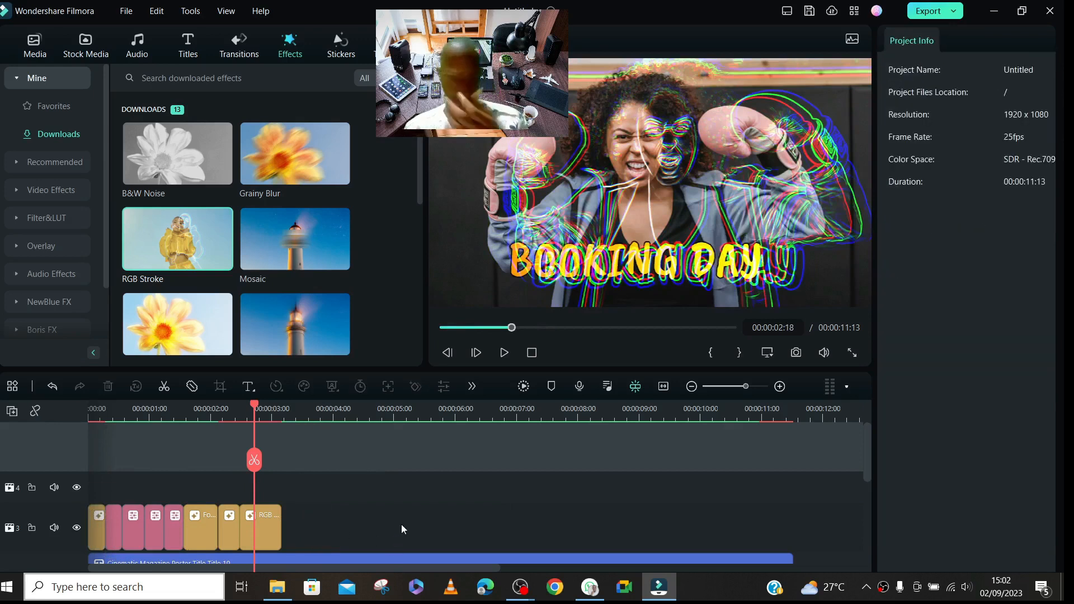
# - Render the timeline and play it from the beginning through the effects to about 00:00:03:23
pyautogui.click(100, 414)
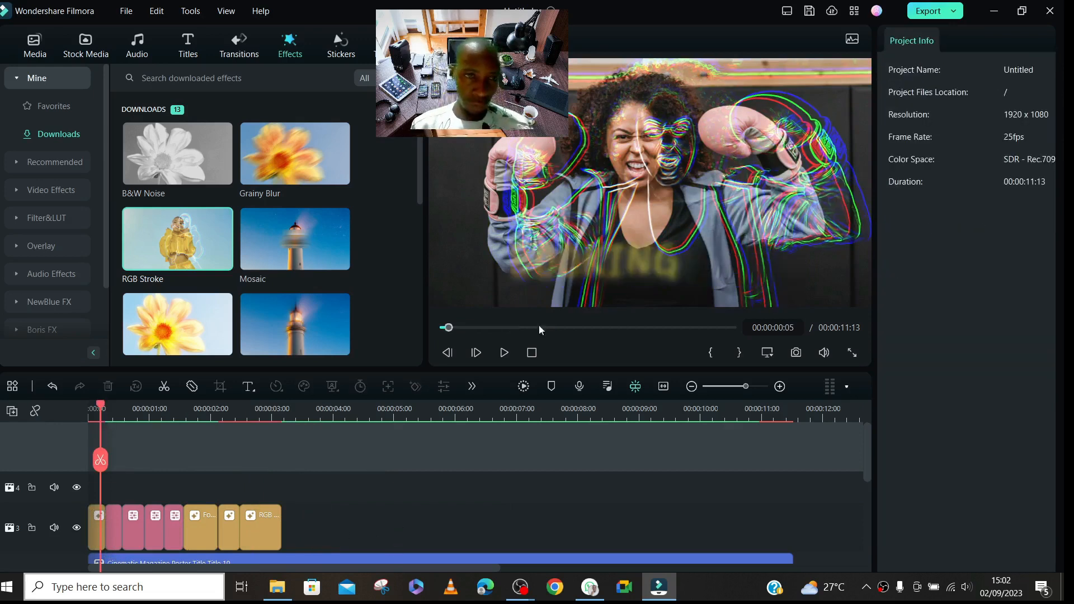
pyautogui.click(519, 390)
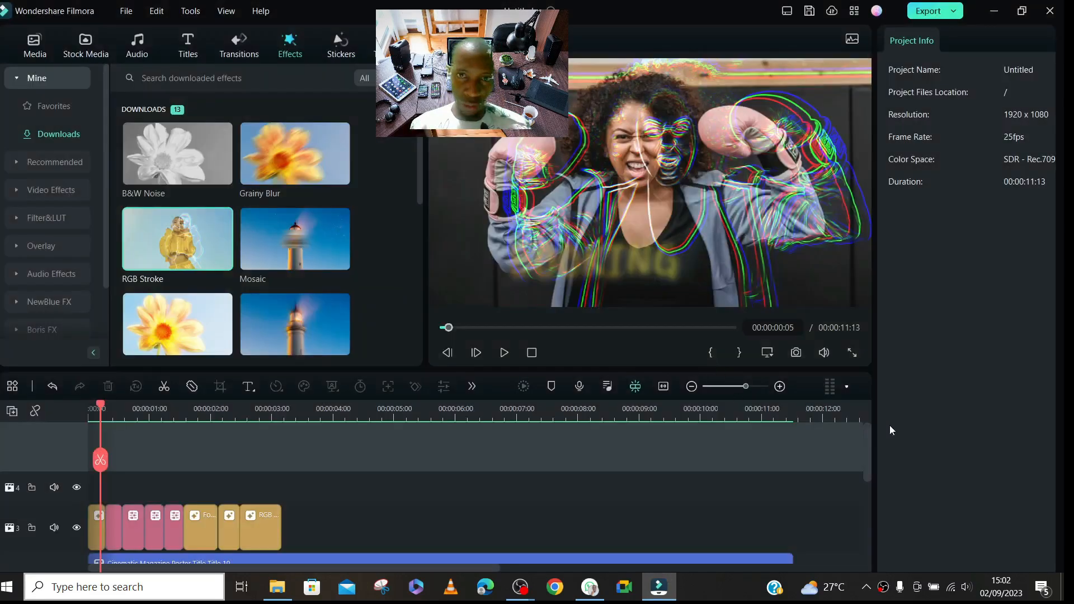
pyautogui.moveTo(865, 436); pyautogui.dragTo(874, 489)
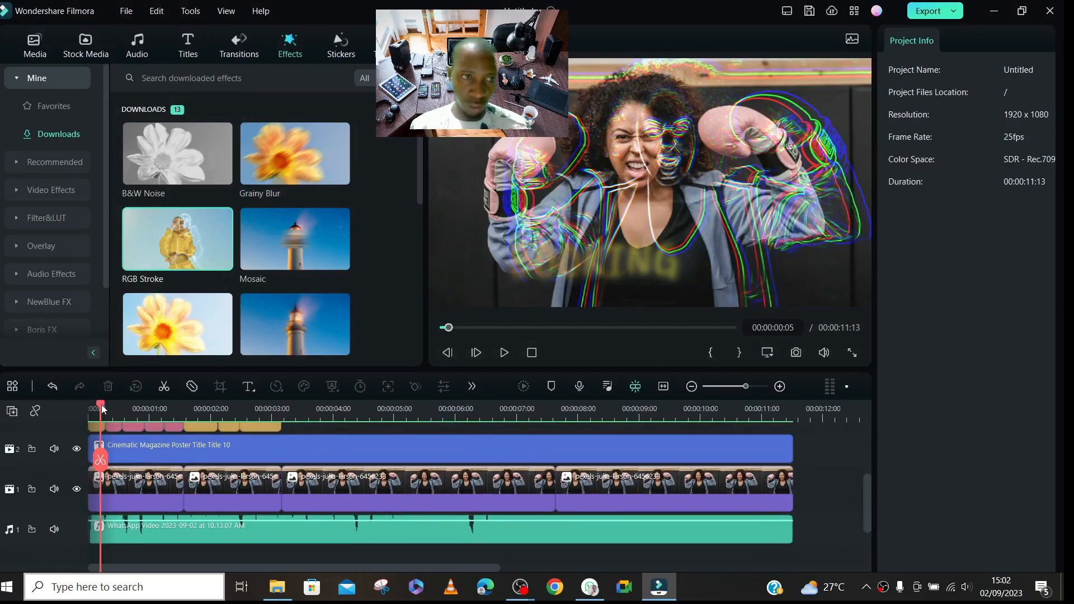
pyautogui.moveTo(103, 409); pyautogui.dragTo(35, 410)
pyautogui.press('space')
pyautogui.press('space')
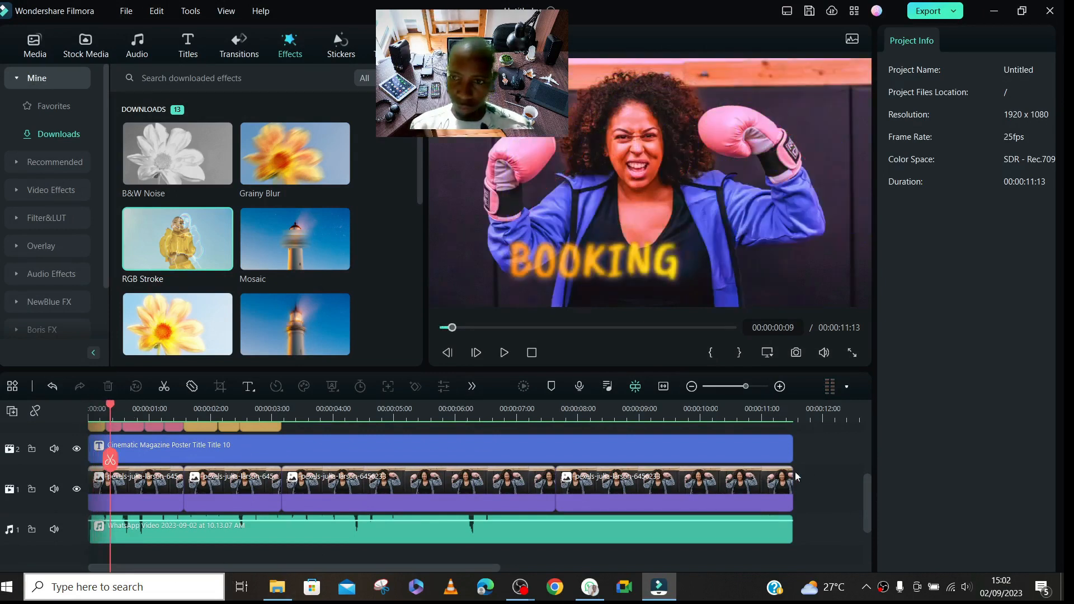
pyautogui.moveTo(863, 507); pyautogui.dragTo(867, 485)
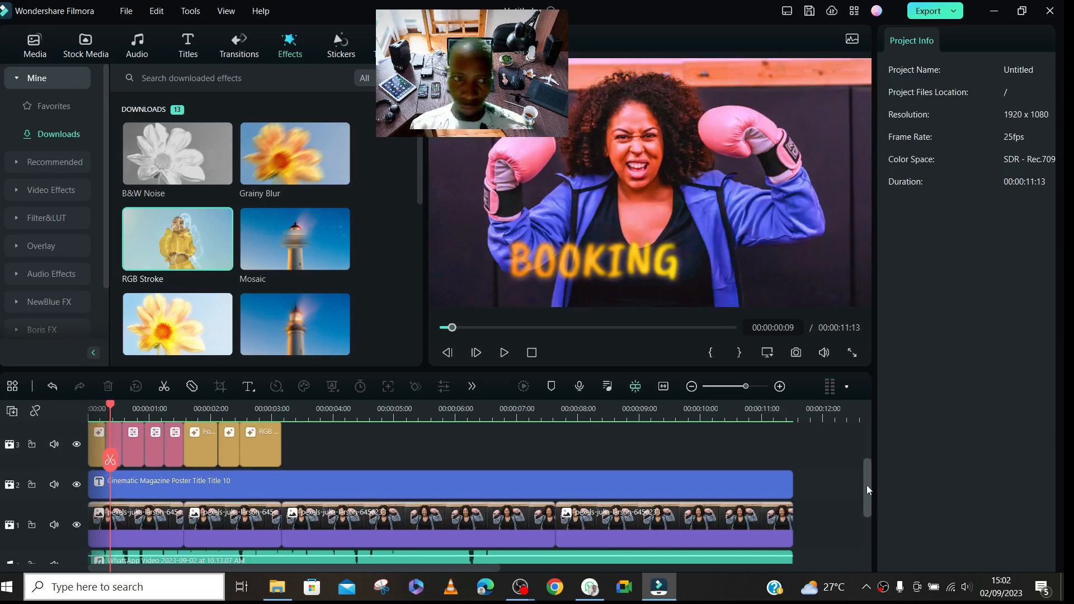
pyautogui.press('space')
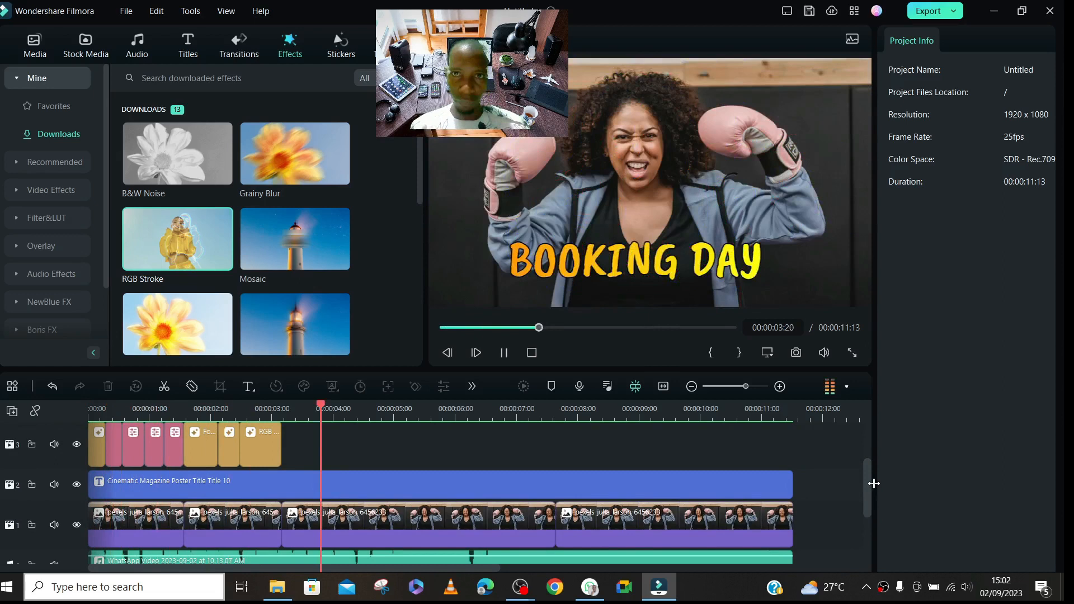
pyautogui.press('space')
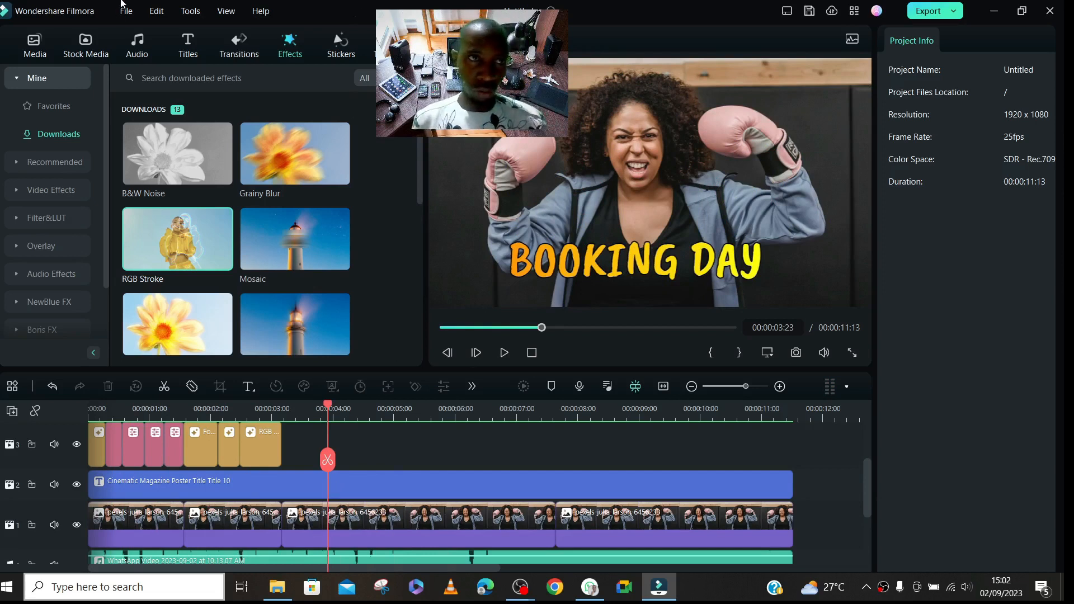
# - Add Beam Transition 5 at the cut between the second and third photo clips and play across it from 00:00:02:10
pyautogui.click(230, 50)
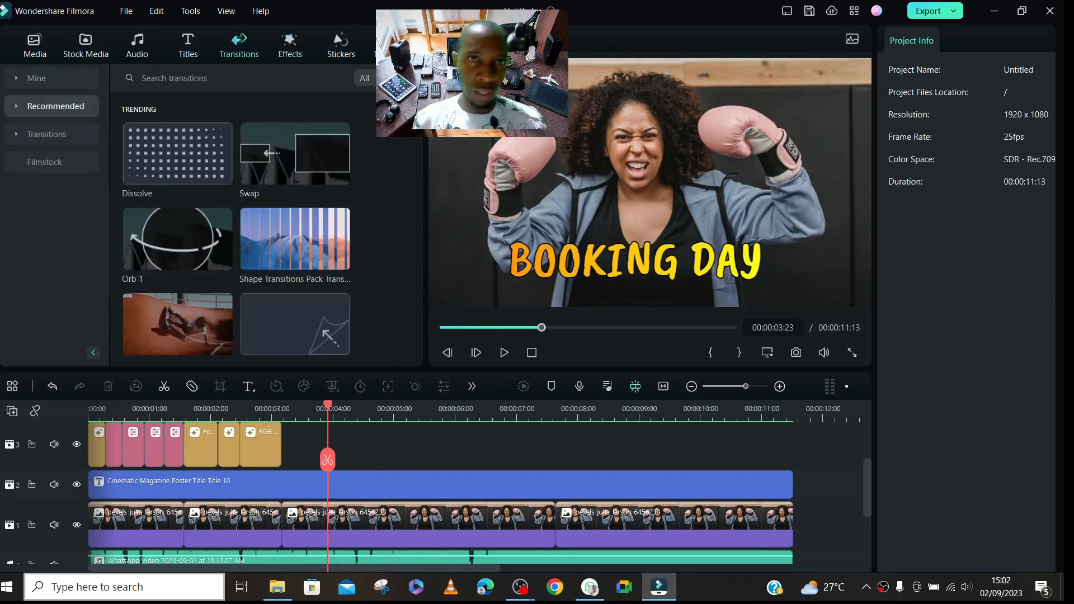
pyautogui.scroll(-8, 403, 145)
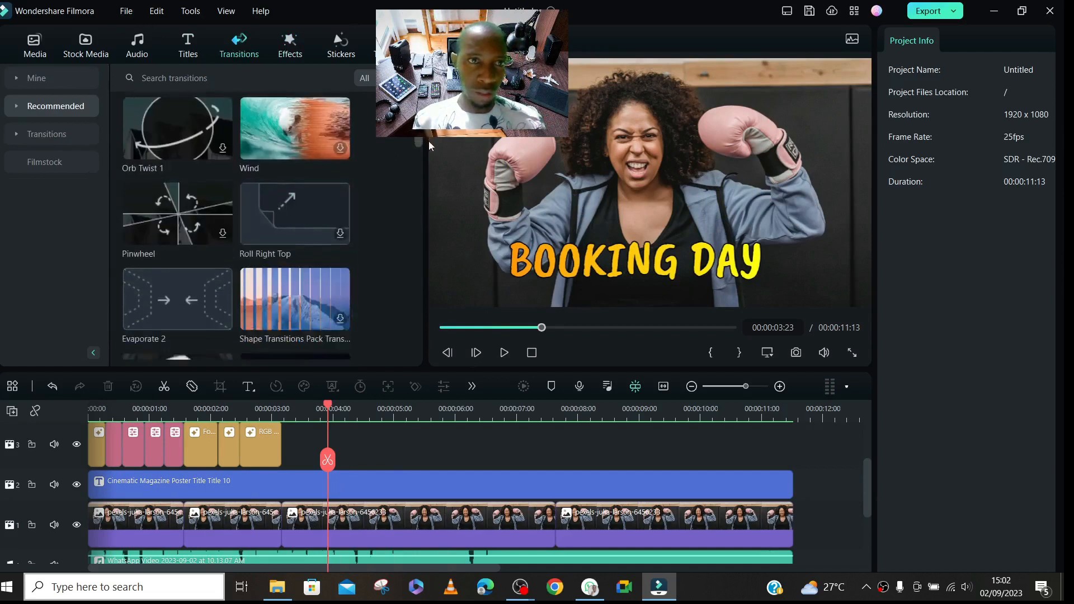
pyautogui.scroll(-5, 430, 146)
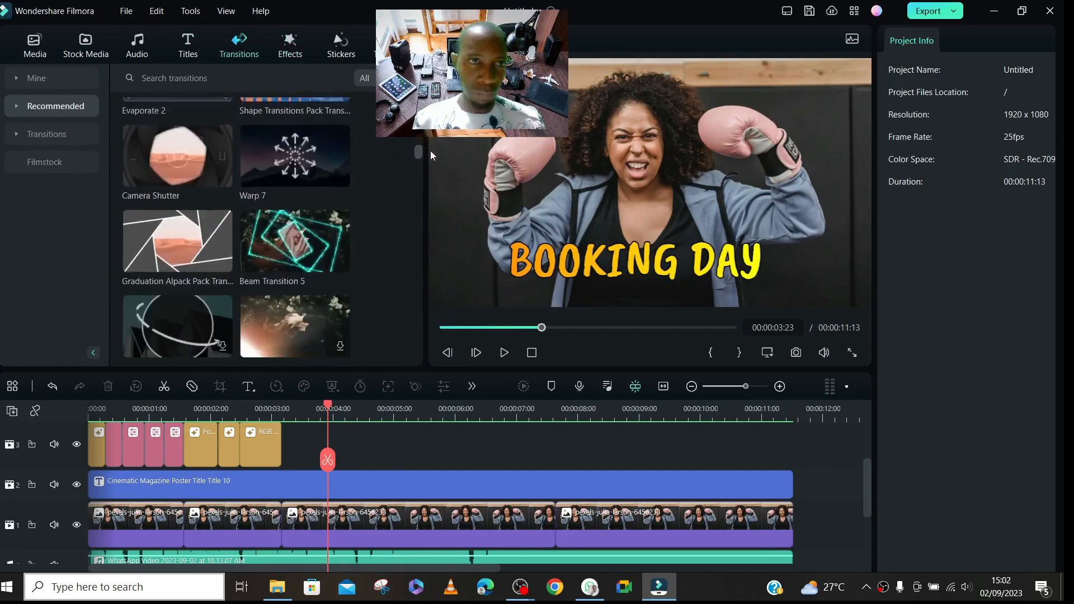
pyautogui.scroll(1, 430, 157)
pyautogui.moveTo(287, 207)
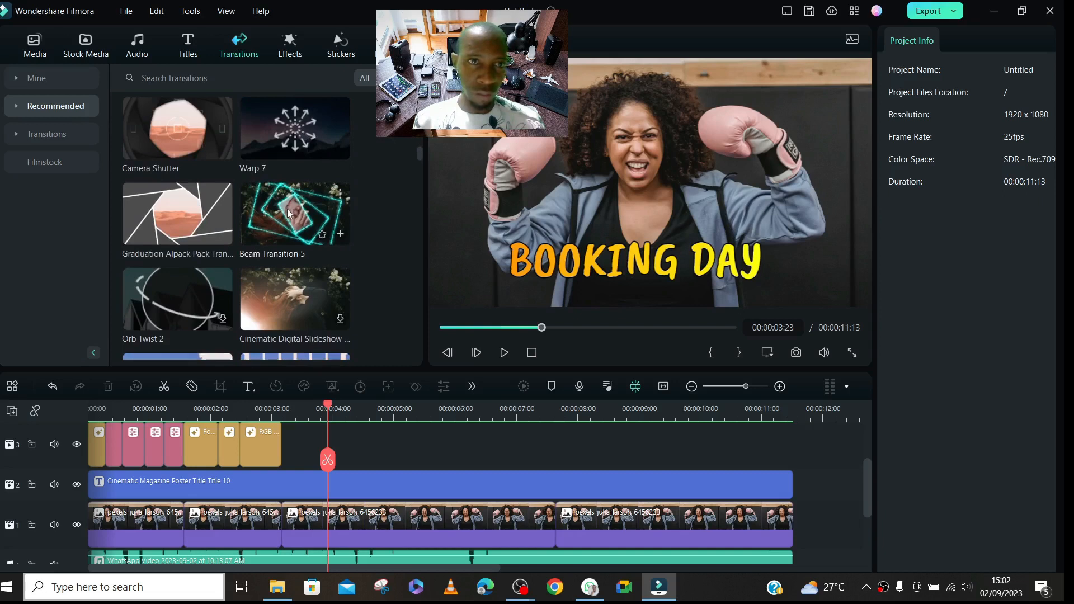
pyautogui.moveTo(286, 209); pyautogui.dragTo(313, 523)
pyautogui.click(234, 416)
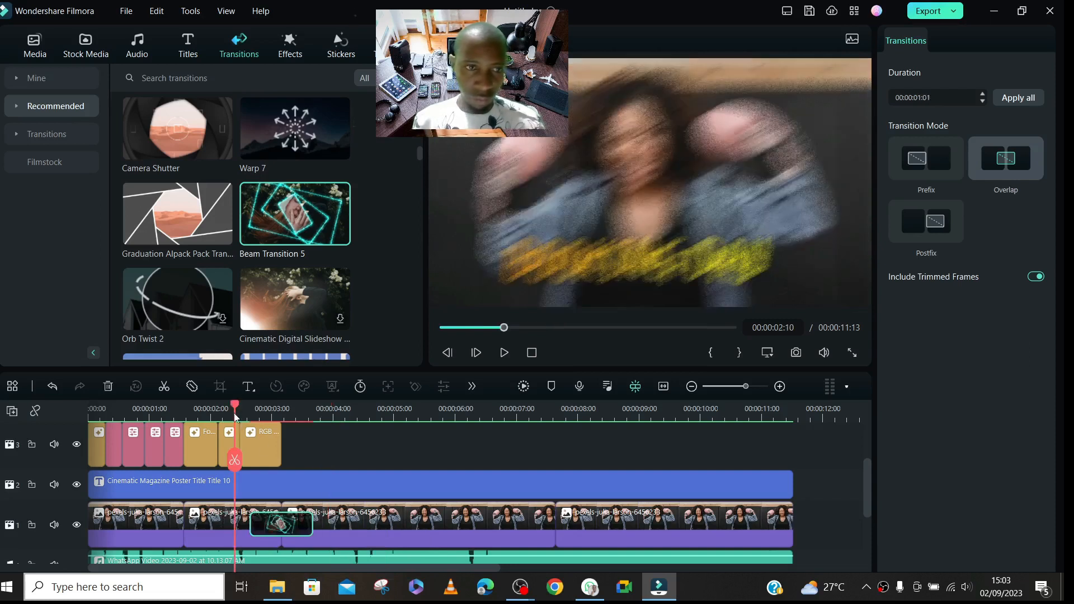
pyautogui.press('space')
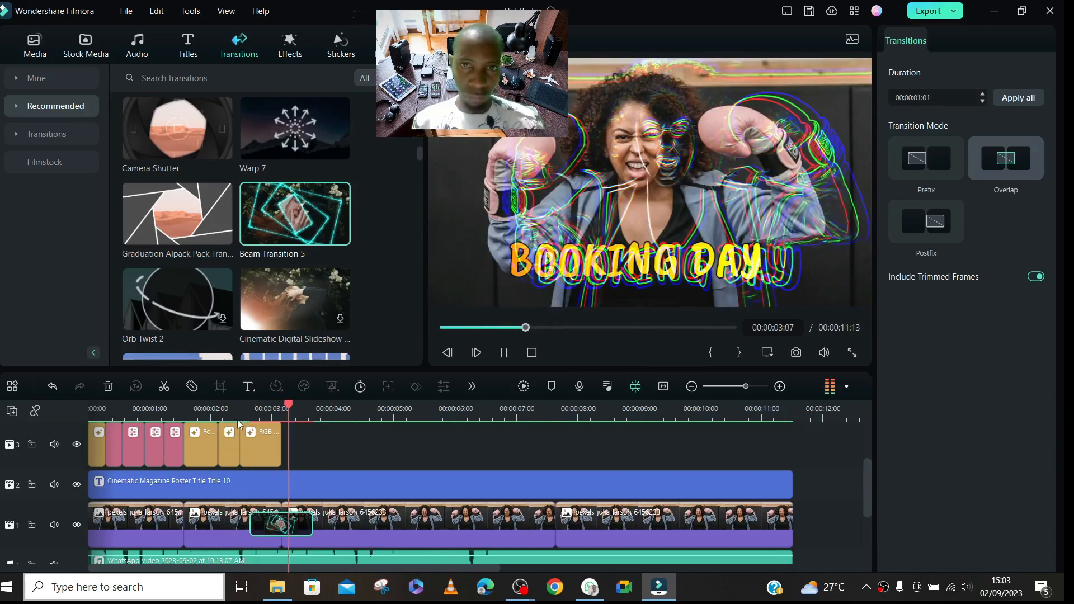
pyautogui.press('space')
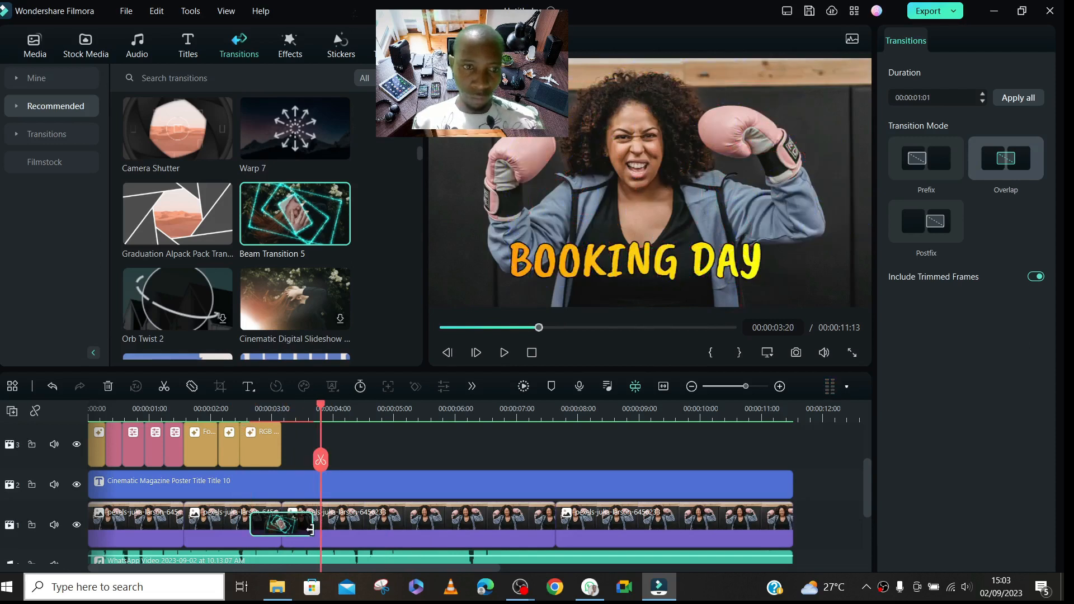
# - Place Beam Transition 5 after the cut in Postfix mode and shorten its duration to 00:00:00:20
pyautogui.click(315, 528)
pyautogui.click(305, 526)
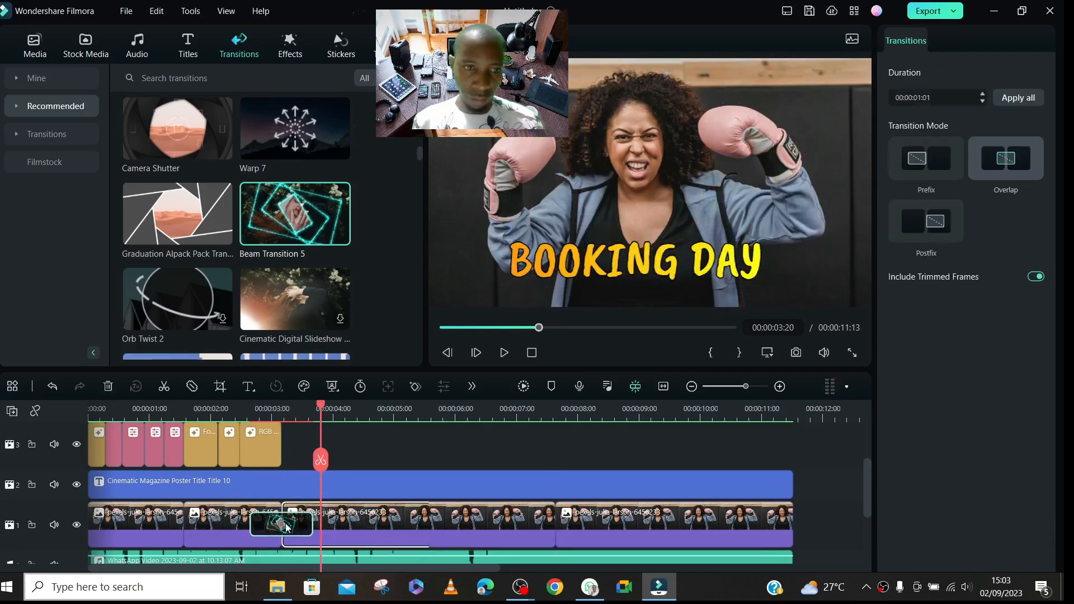
pyautogui.moveTo(311, 522)
pyautogui.mouseDown()
pyautogui.moveTo(343, 535)
pyautogui.moveTo(294, 526)
pyautogui.moveTo(309, 530)
pyautogui.mouseUp()
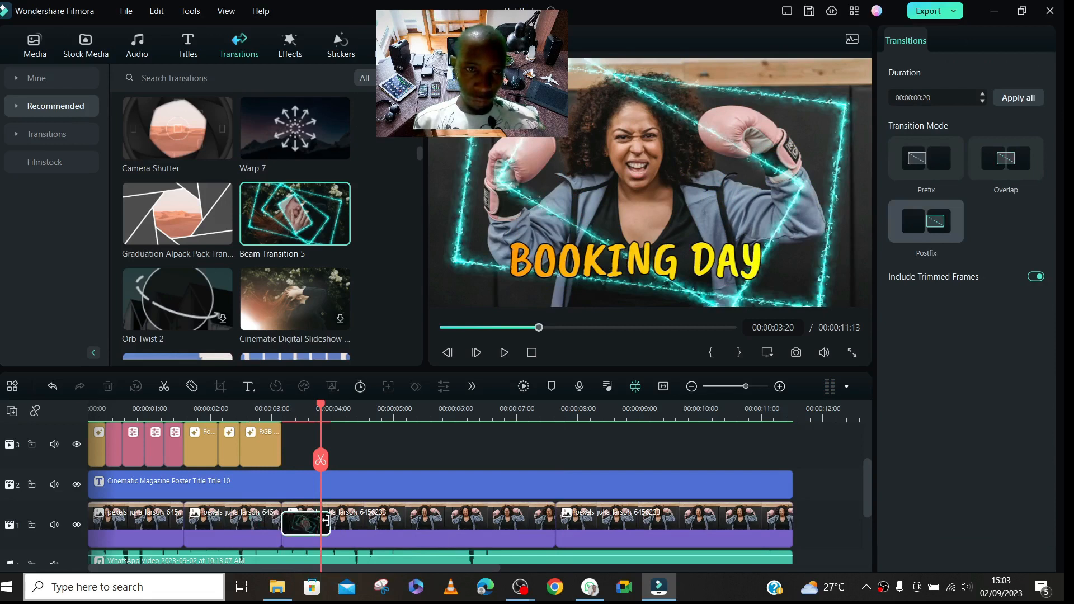
# - Add the Graduation Alpack Pack transition to the end of the third photo clip, directly after Beam Transition 5
pyautogui.moveTo(169, 212); pyautogui.dragTo(332, 520)
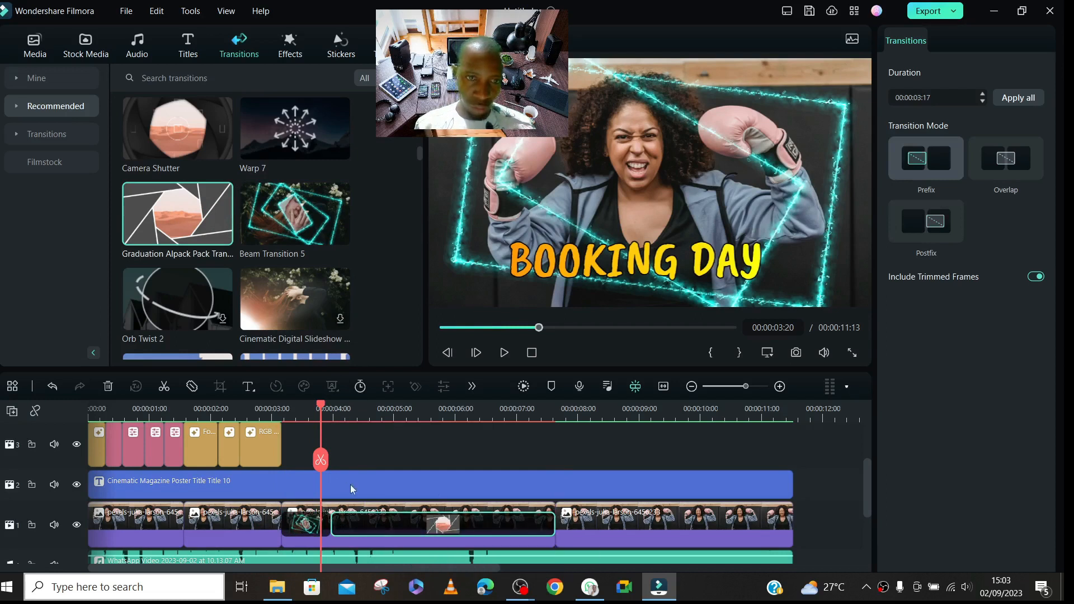
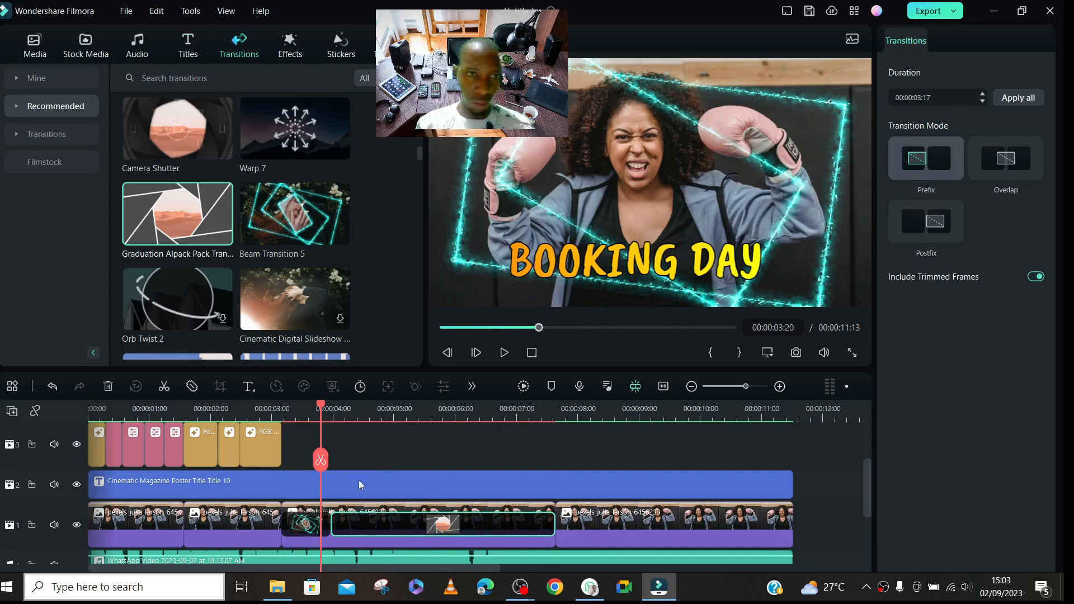
# - Play the timeline from 00:00:03:00 through Beam Transition 5 and into the Graduation Alpack Pack transition
pyautogui.click(272, 413)
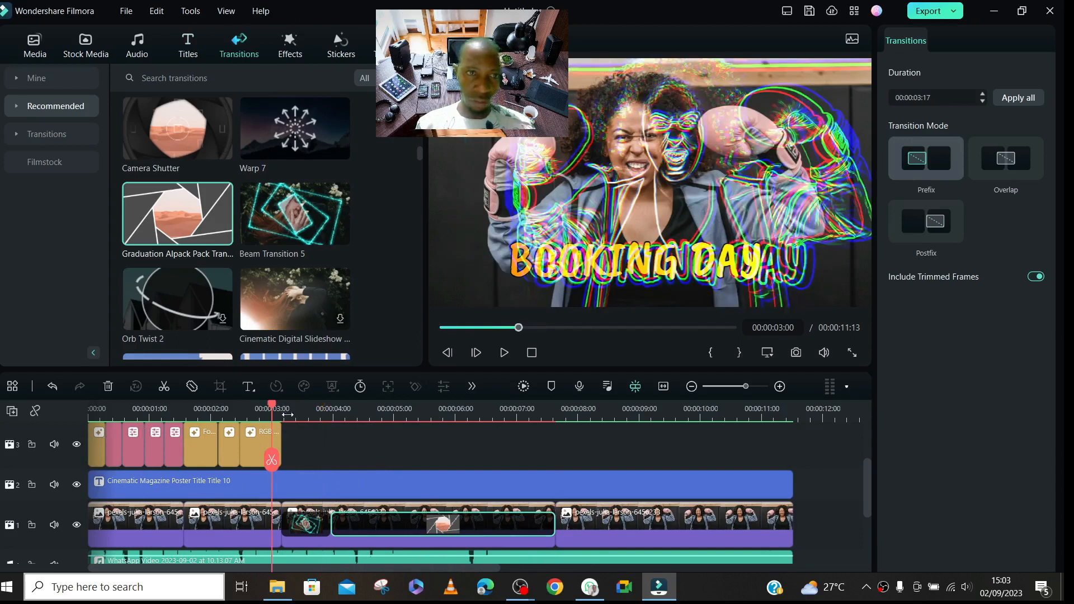
pyautogui.press('space')
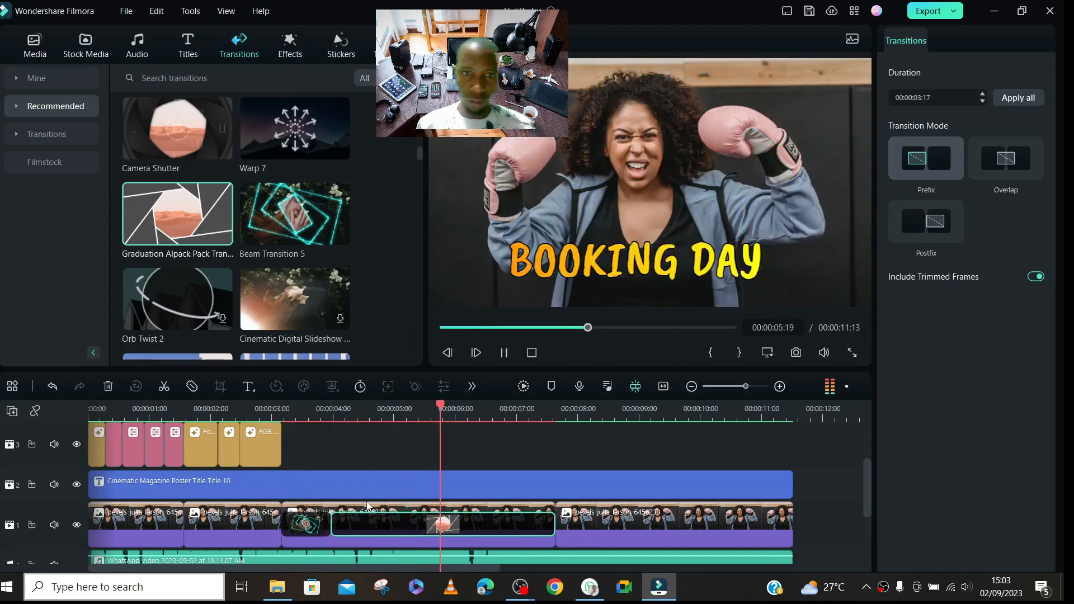
pyautogui.press('space')
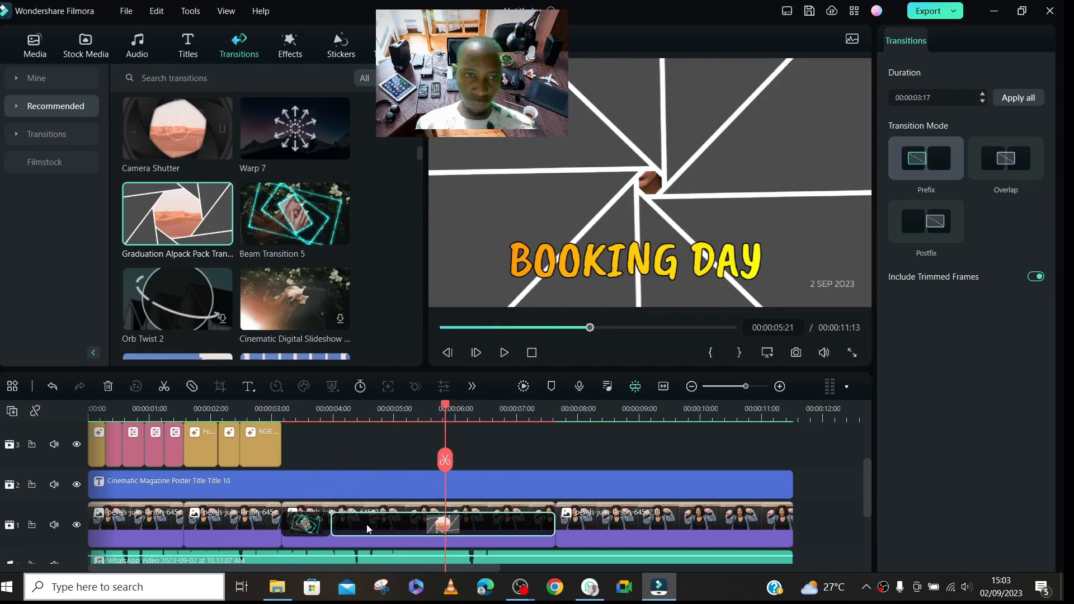
# - Split the third photo clip at 00:00:04:24, within the stretch covered by the Graduation Alpack Pack transition
pyautogui.click(394, 411)
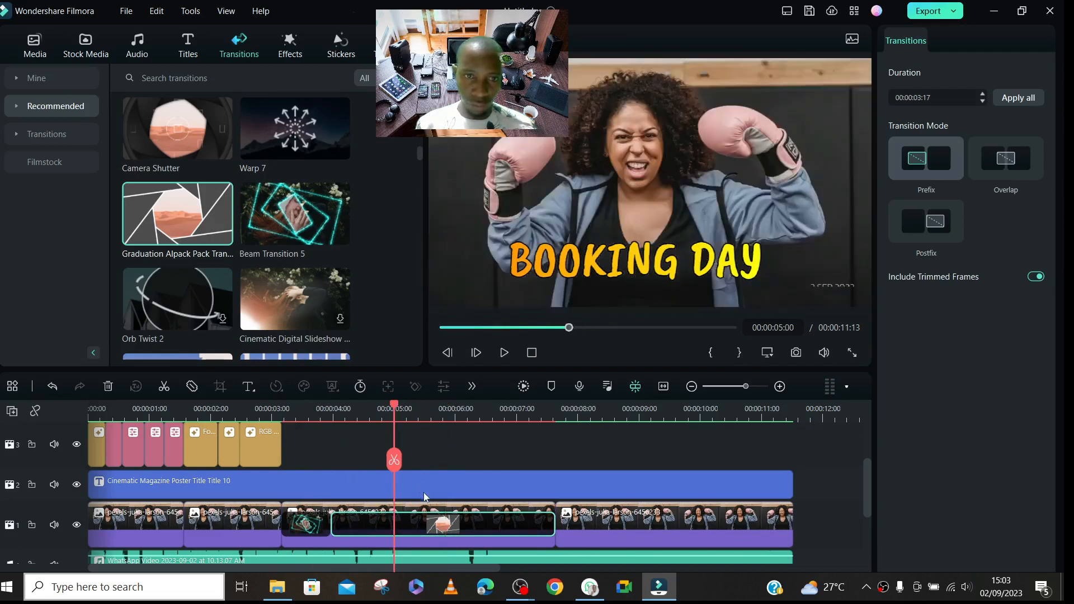
pyautogui.click(424, 506)
pyautogui.press('Left')
pyautogui.click(391, 463)
pyautogui.click(414, 534)
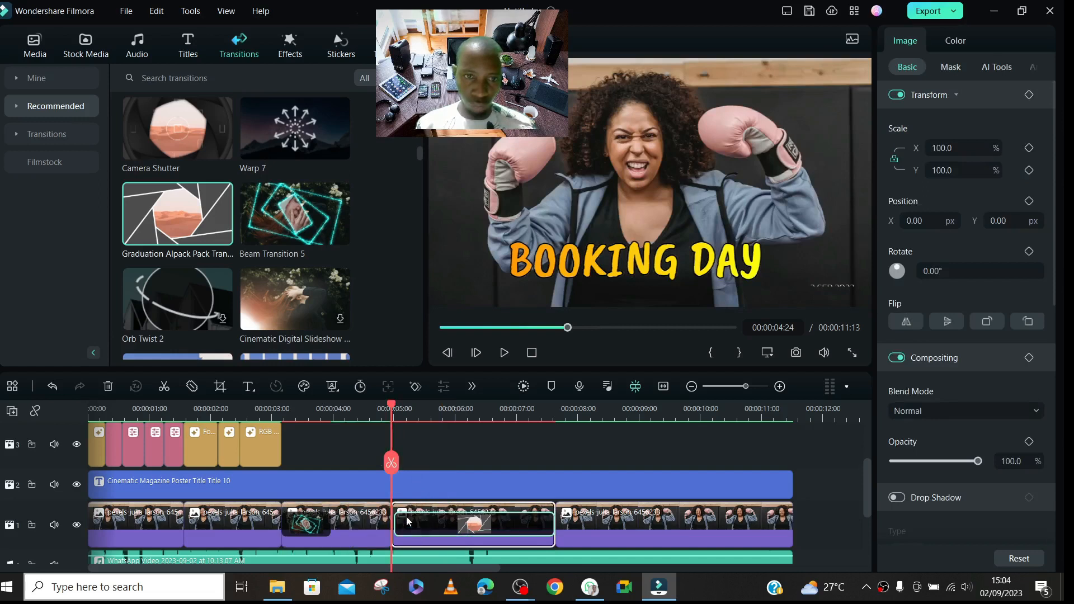
pyautogui.click(407, 532)
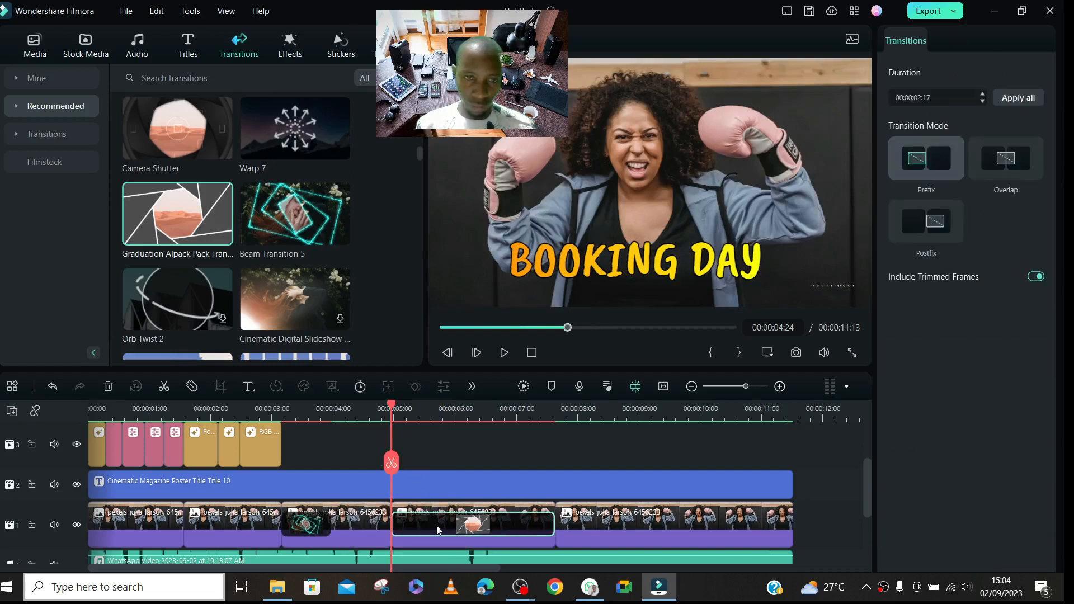
pyautogui.rightClick(444, 522)
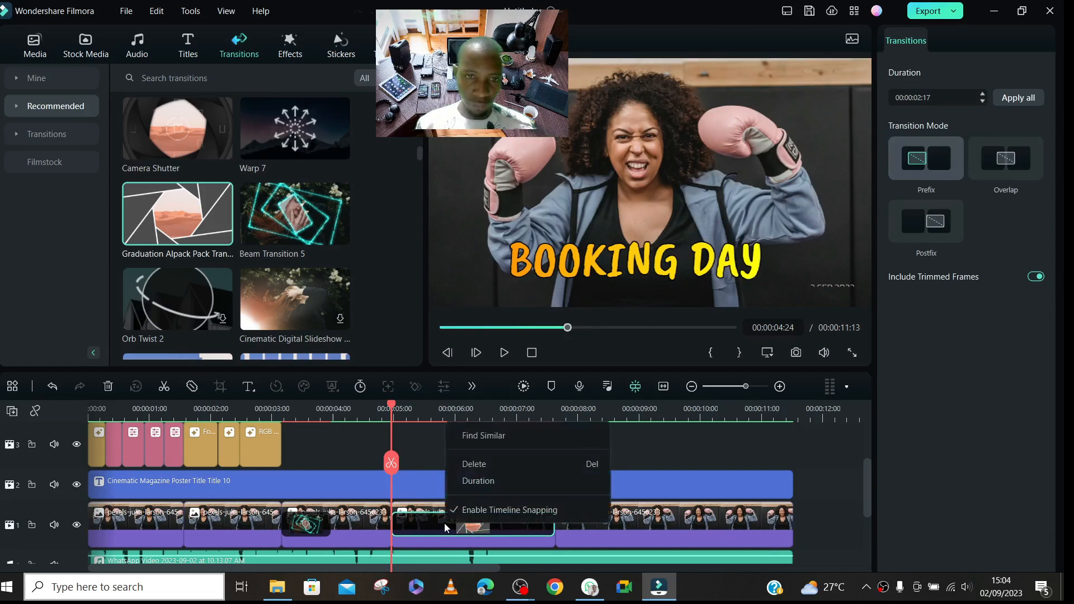
pyautogui.click(398, 508)
pyautogui.click(516, 532)
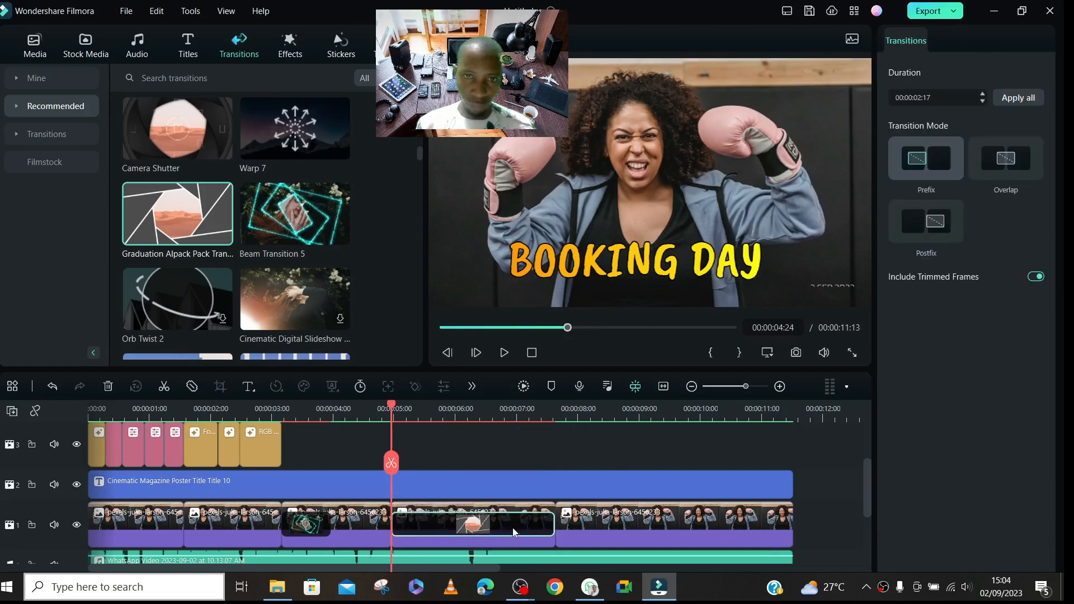
pyautogui.rightClick(492, 522)
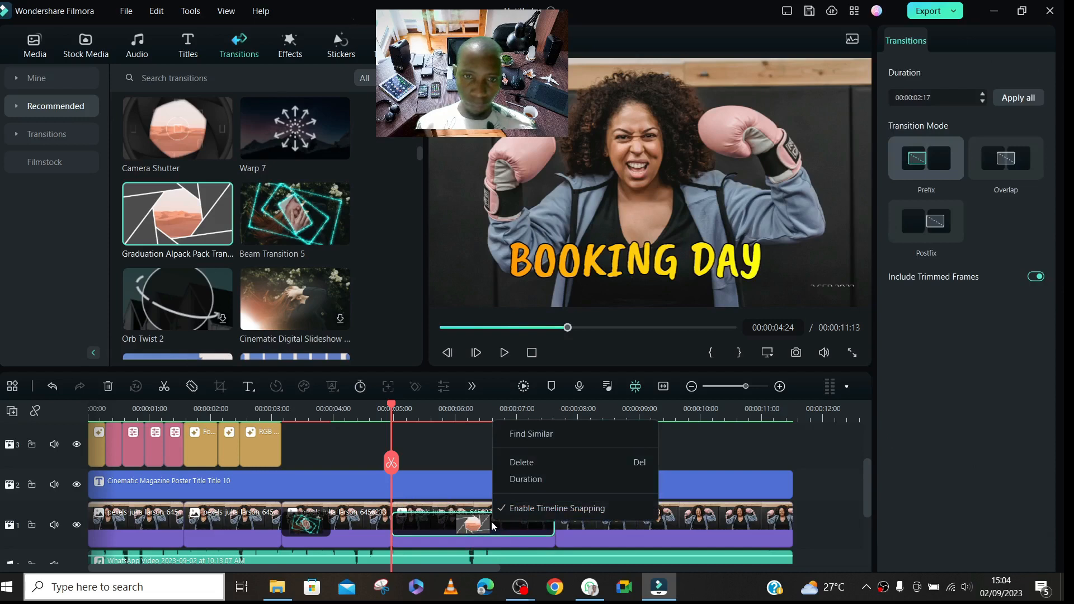
pyautogui.click(428, 451)
# - Select the third photo clip and close the Microsoft OneDrive setup window
pyautogui.click(372, 524)
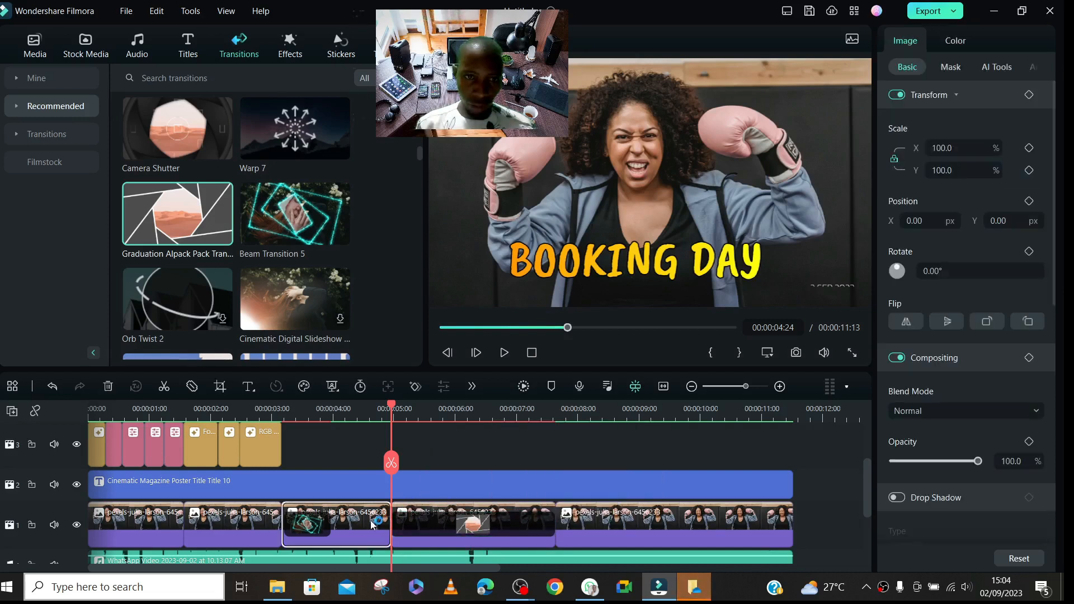
pyautogui.moveTo(695, 597)
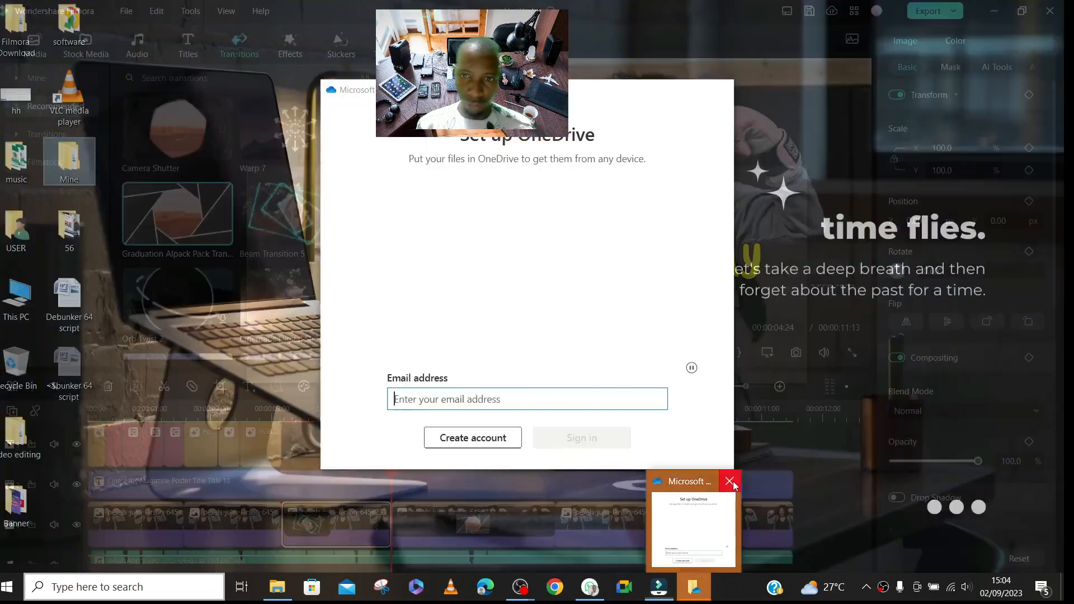
pyautogui.click(731, 480)
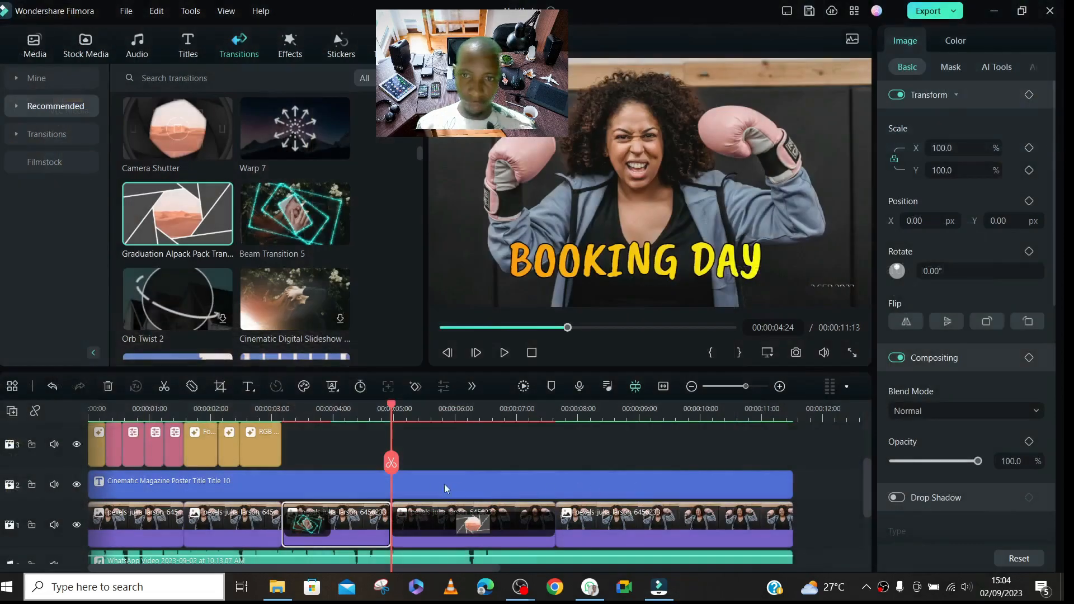
# - Try to add the Rectangle Zoom Out transition at the end of the third photo clip
pyautogui.click(355, 420)
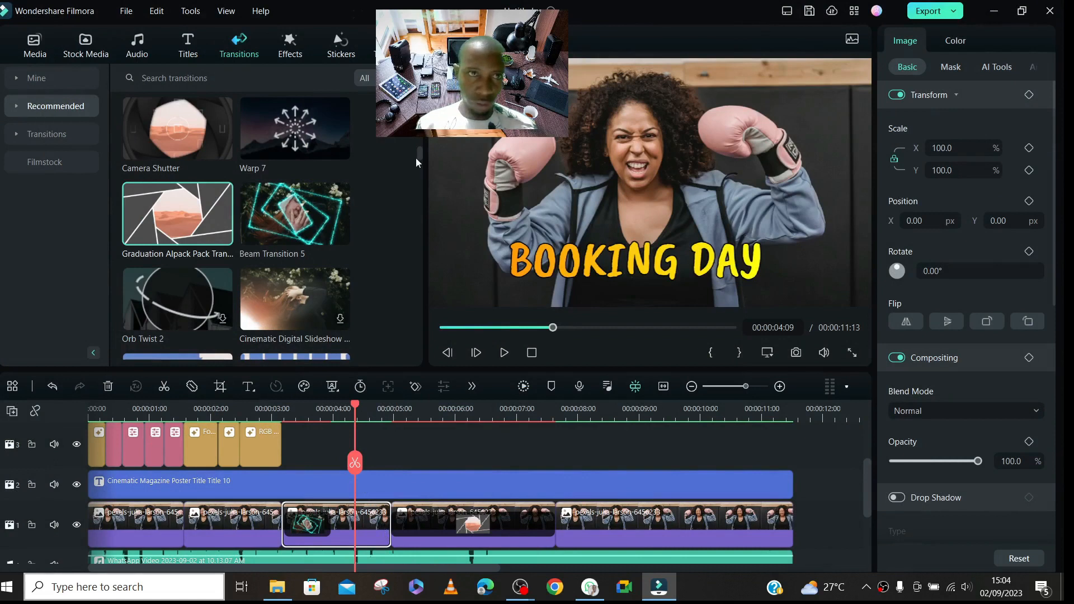
pyautogui.moveTo(421, 153); pyautogui.dragTo(415, 324)
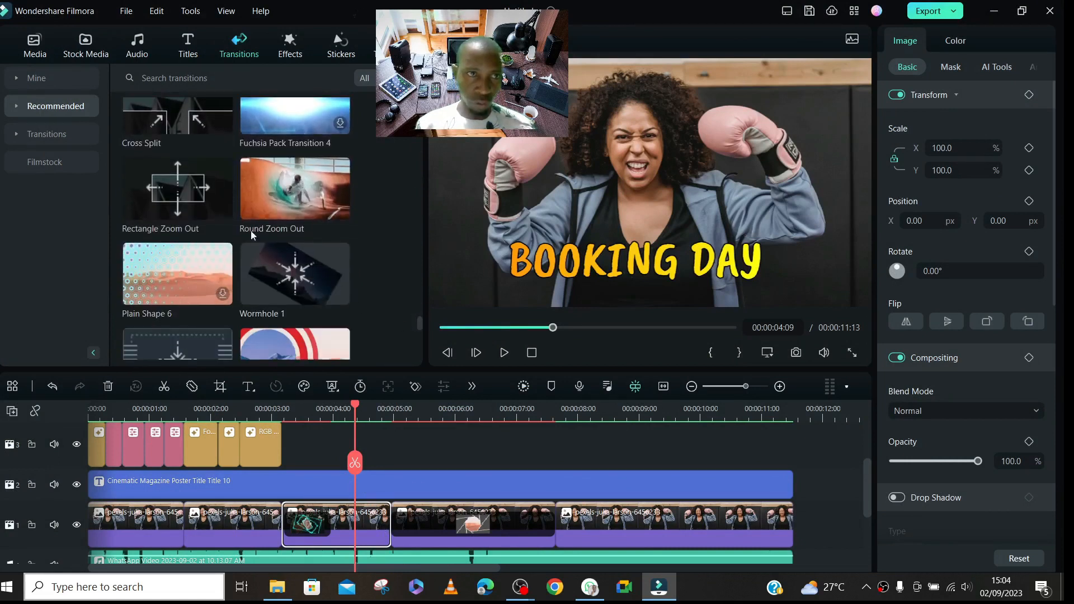
pyautogui.moveTo(178, 193); pyautogui.dragTo(382, 514)
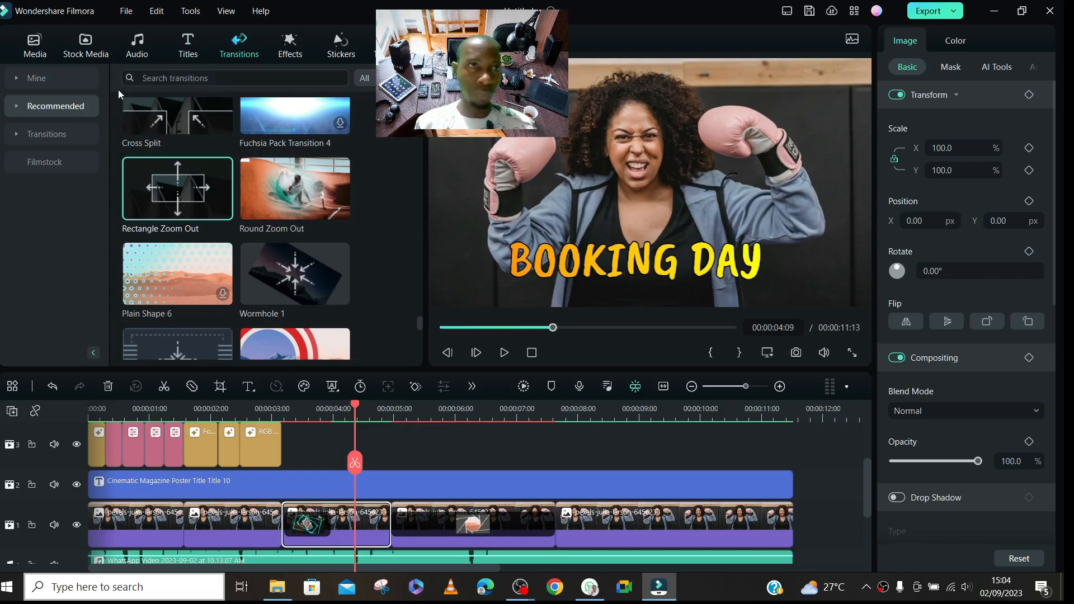
# - Try to add the downloaded DoorWay transition to the end of the third photo clip
pyautogui.click(39, 84)
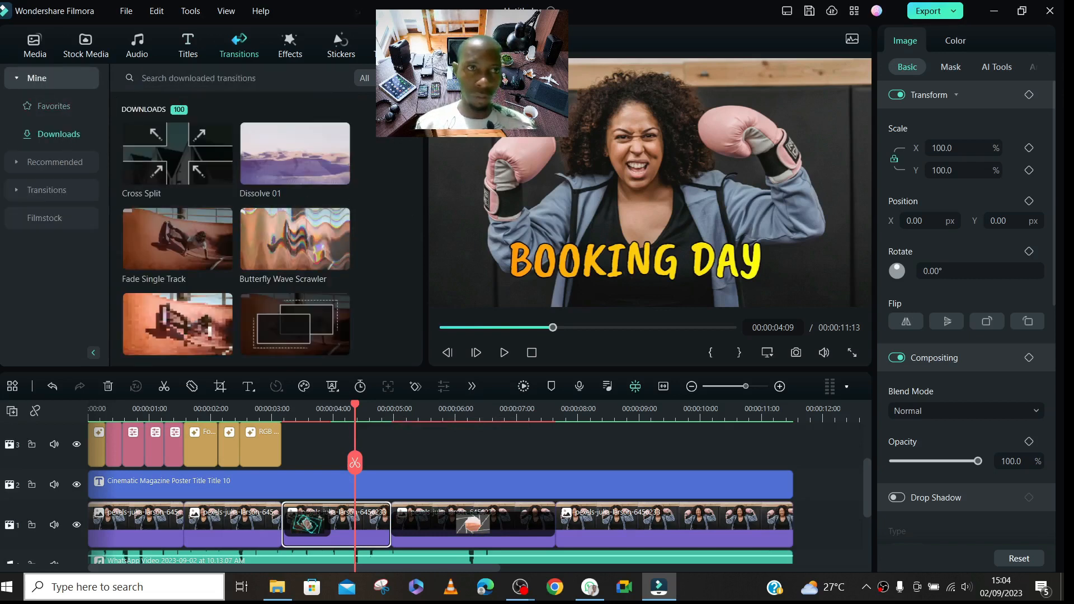
pyautogui.scroll(-10, 236, 230)
pyautogui.scroll(5, 237, 229)
pyautogui.moveTo(275, 162)
pyautogui.moveTo(168, 231)
pyautogui.moveTo(168, 230); pyautogui.dragTo(377, 524)
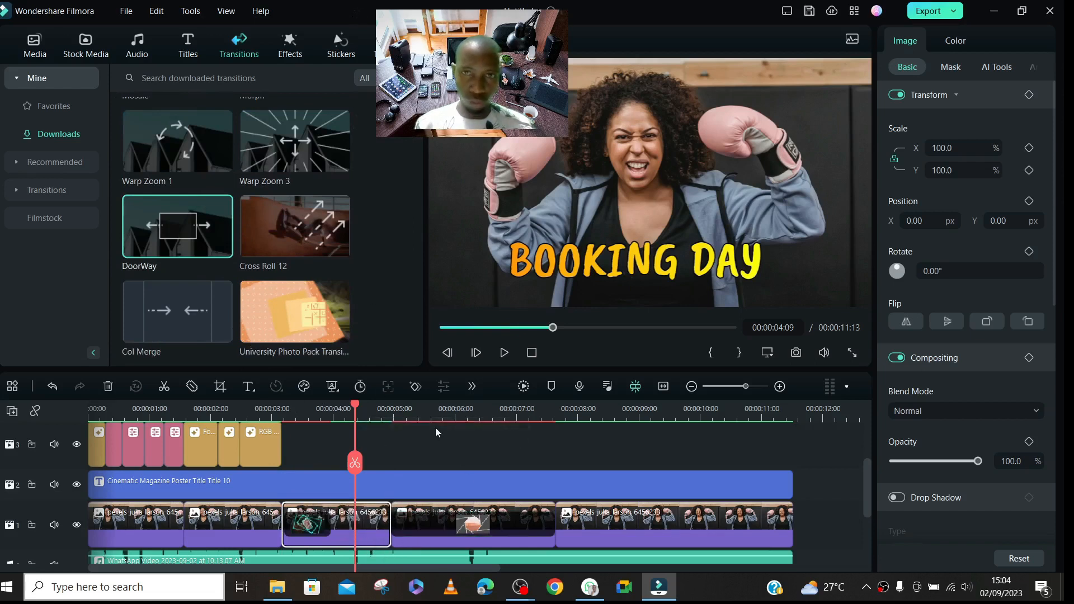
pyautogui.click(320, 523)
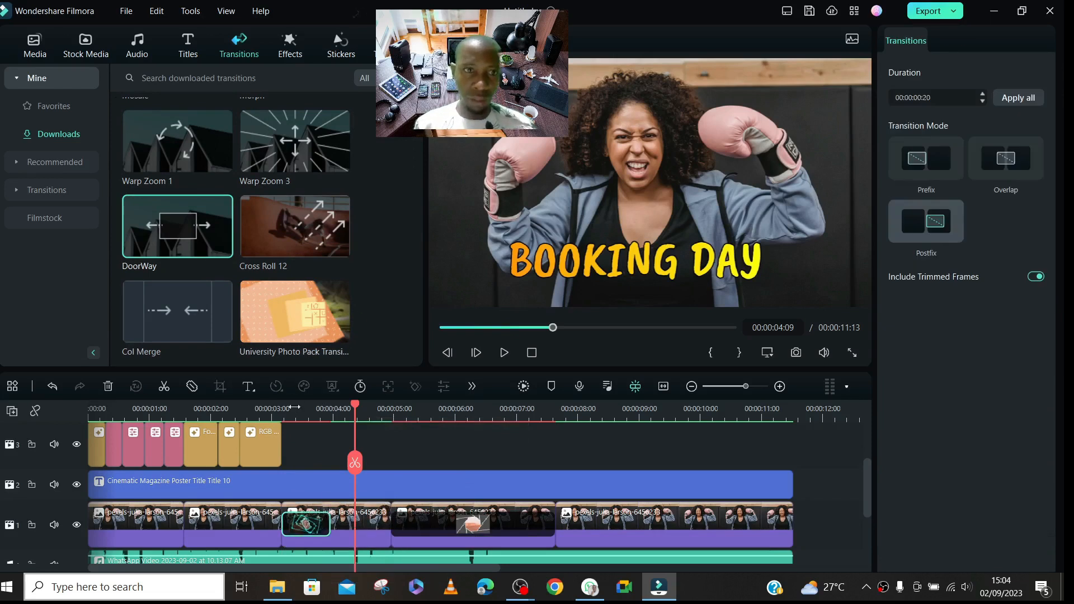
# - Add an adjustment layer on track 3 above the third photo clip and trim its end to the cut at 00:00:04:24
pyautogui.click(34, 45)
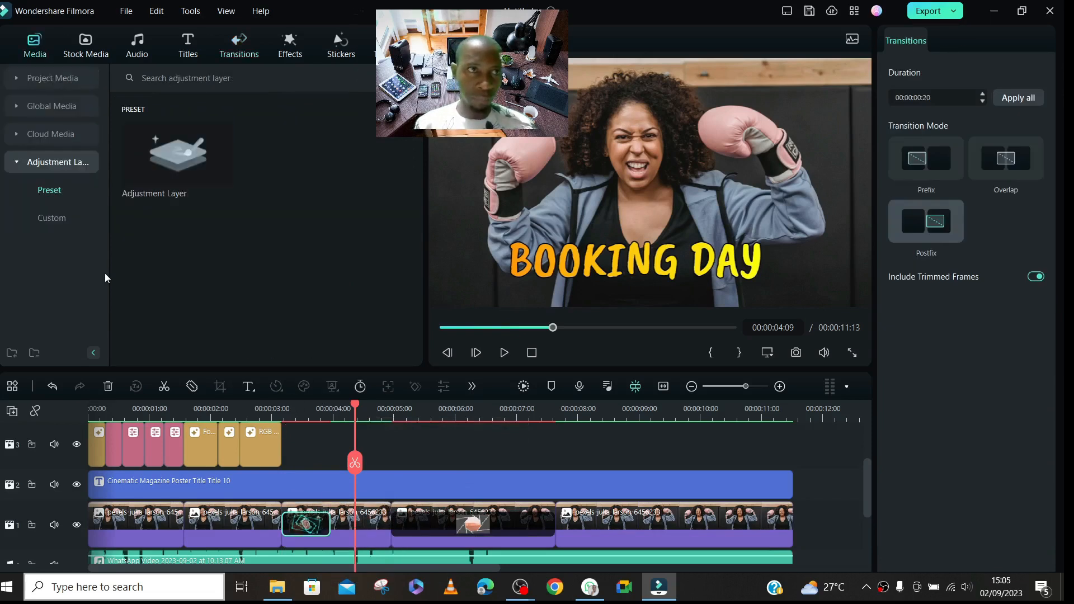
pyautogui.moveTo(177, 153); pyautogui.dragTo(334, 463)
pyautogui.moveTo(631, 447); pyautogui.dragTo(390, 465)
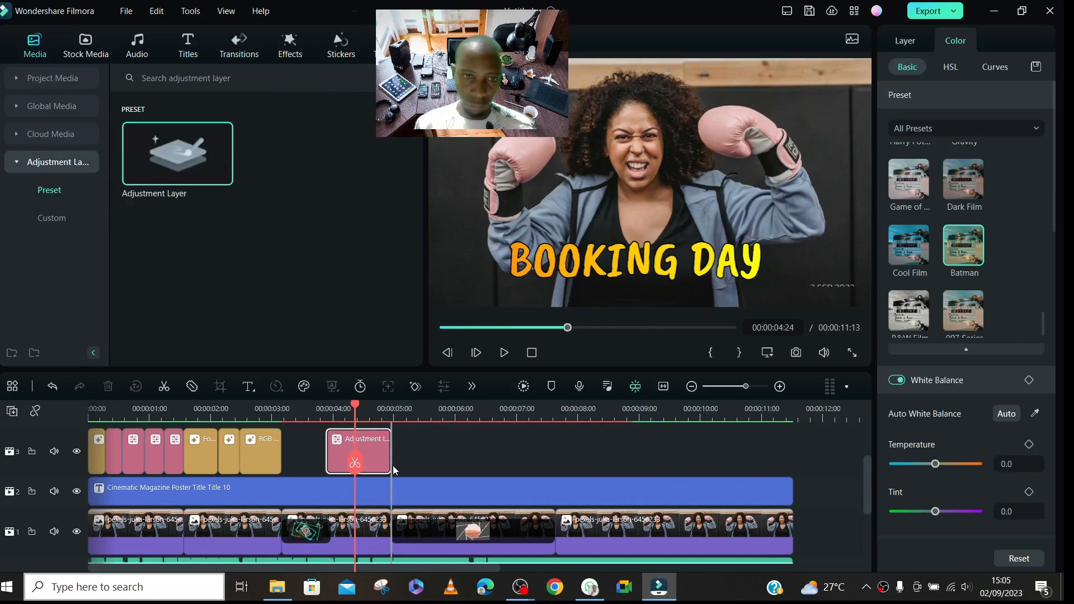
# - Apply the downloaded Light Leak 4 effect to the new adjustment layer
pyautogui.click(289, 45)
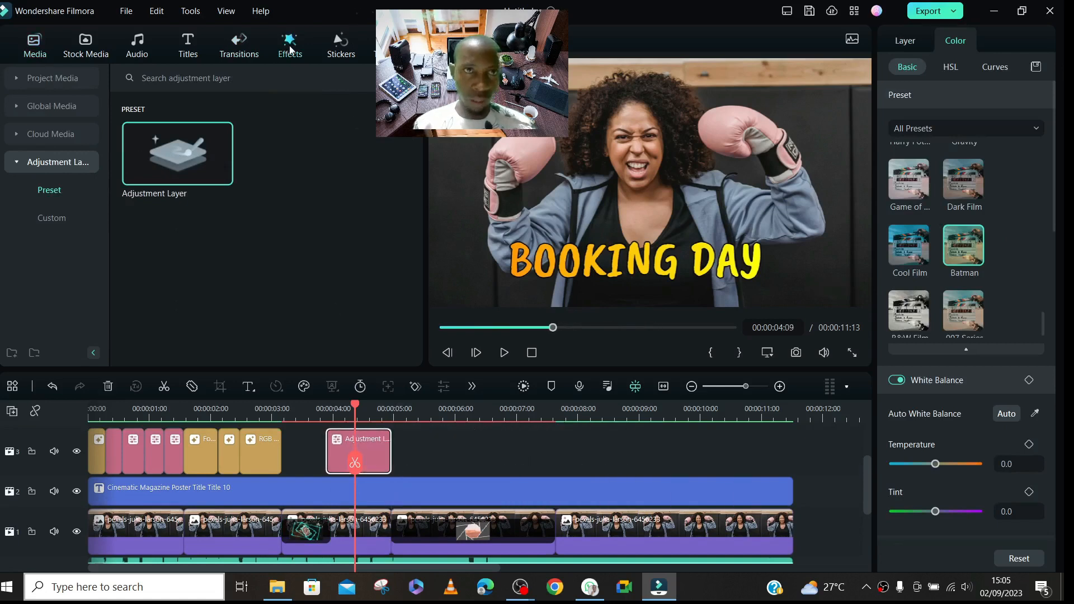
pyautogui.moveTo(421, 150); pyautogui.dragTo(431, 314)
pyautogui.moveTo(276, 119)
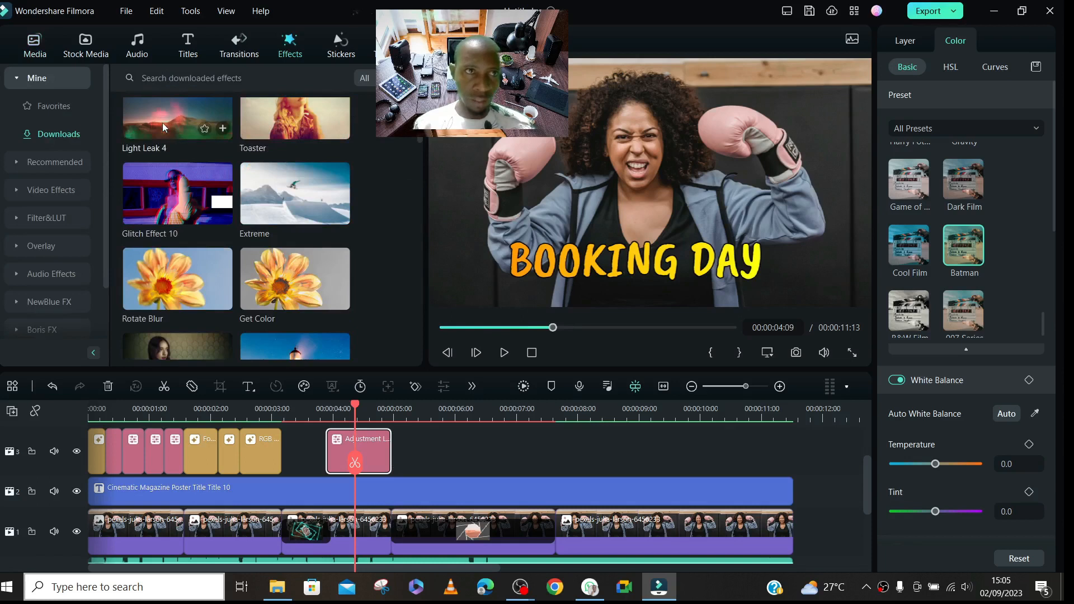
pyautogui.moveTo(155, 118); pyautogui.dragTo(361, 469)
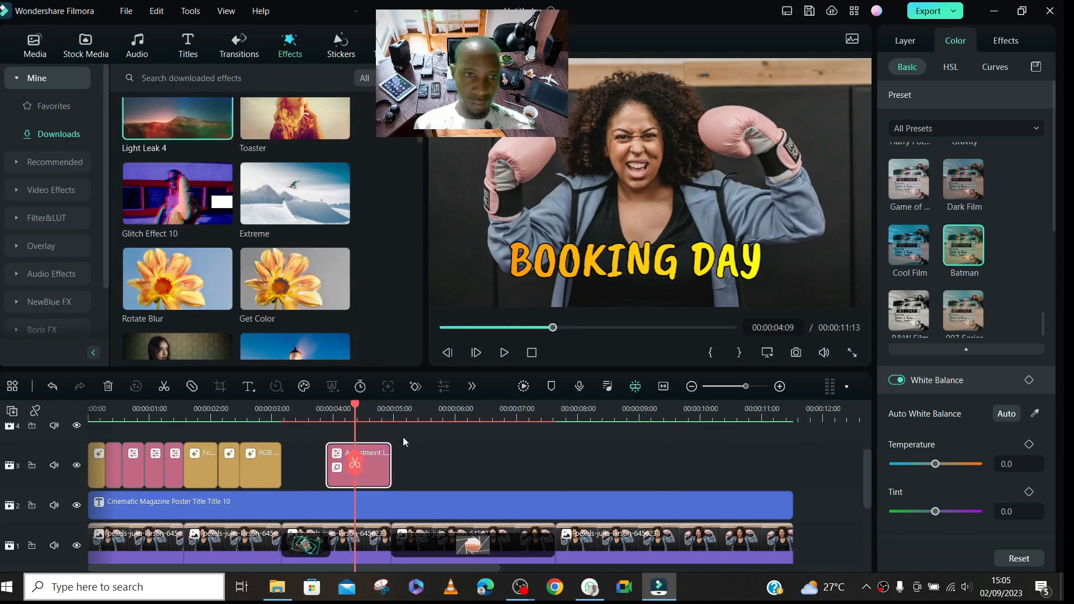
pyautogui.hotkey('ctrl', 'b')
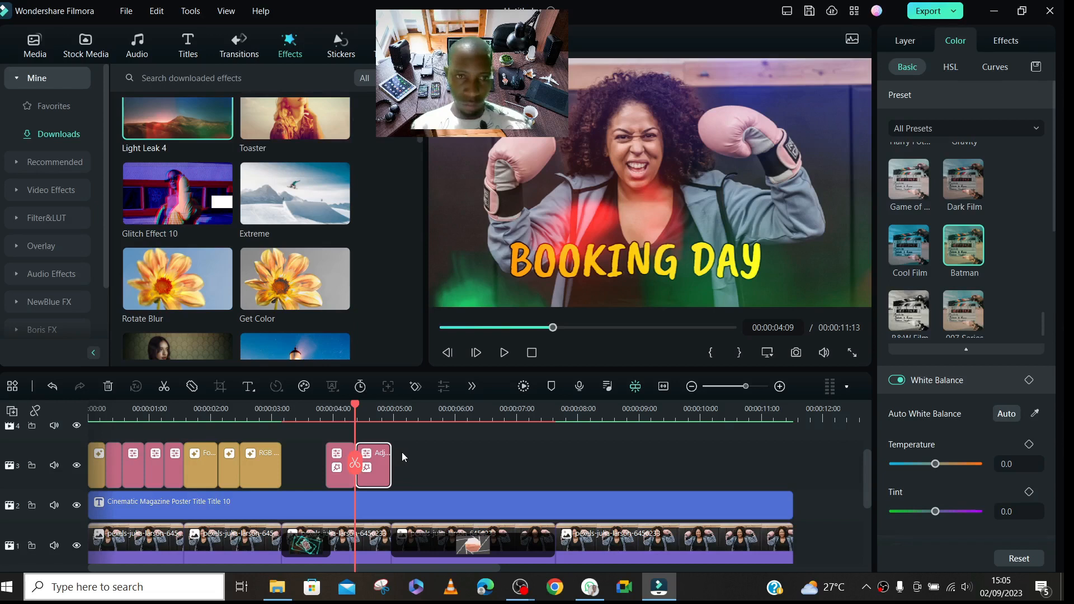
pyautogui.click(401, 452)
pyautogui.hotkey('ctrl', 'z')
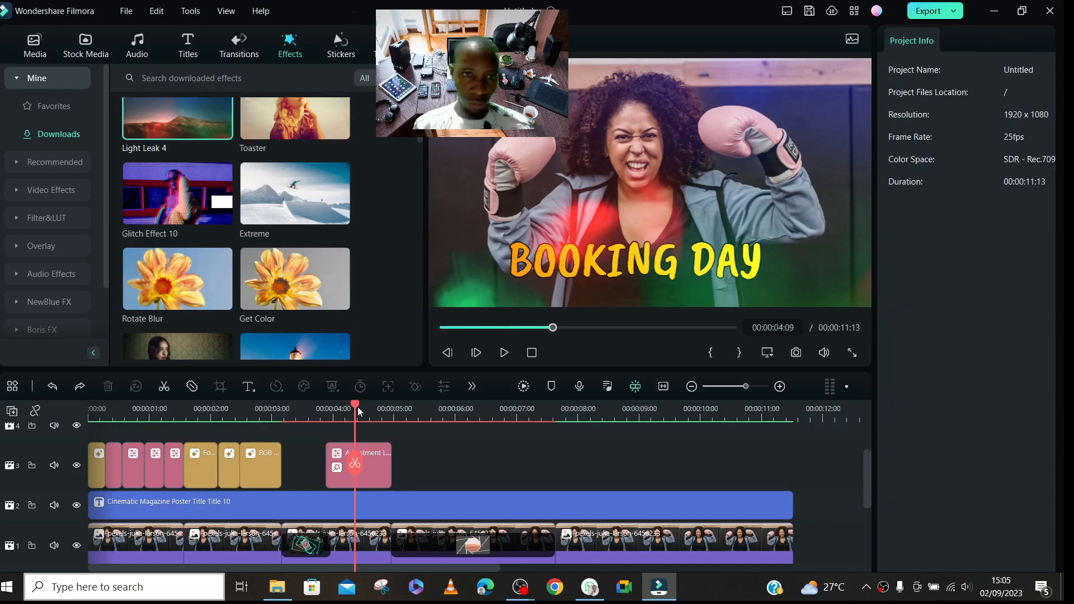
# - Place a separate Light Leak 4 effect on track 4 directly above the adjustment layer, spanning the same length
pyautogui.moveTo(355, 406); pyautogui.dragTo(321, 407)
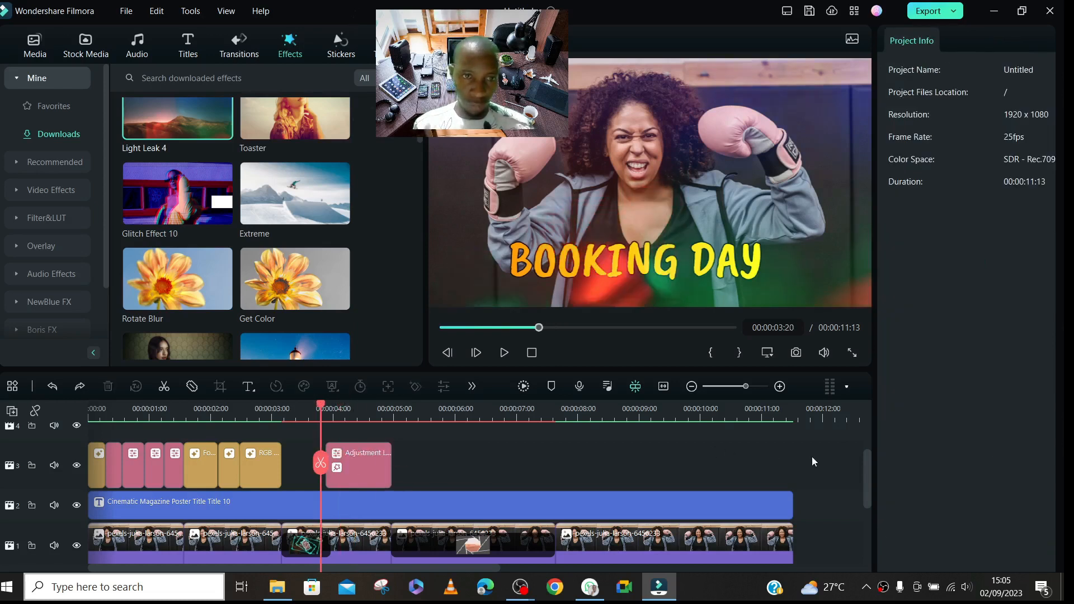
pyautogui.moveTo(867, 468); pyautogui.dragTo(860, 458)
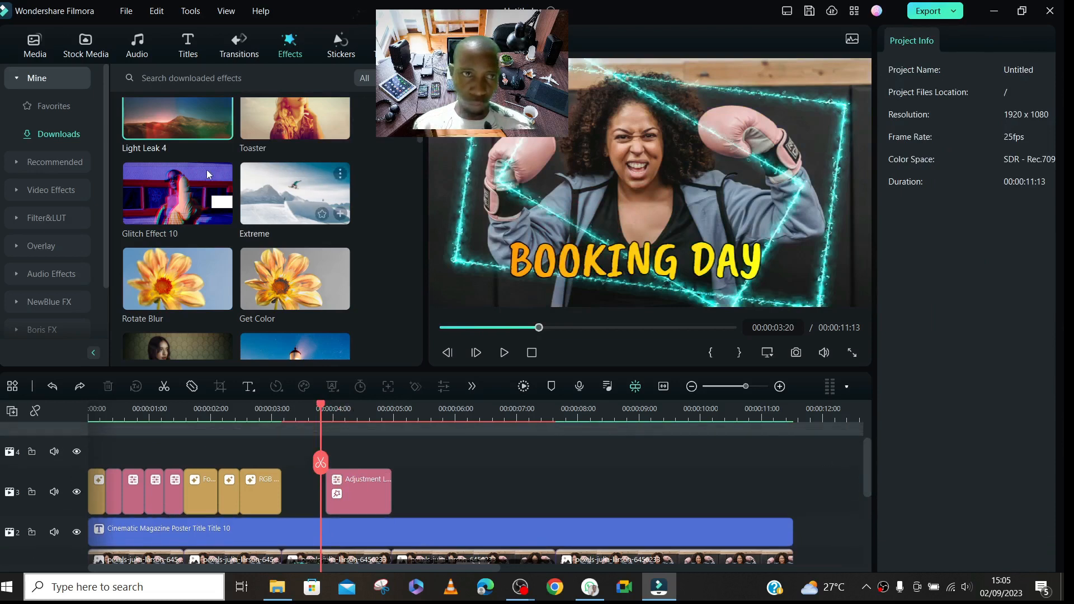
pyautogui.moveTo(175, 121); pyautogui.dragTo(391, 454)
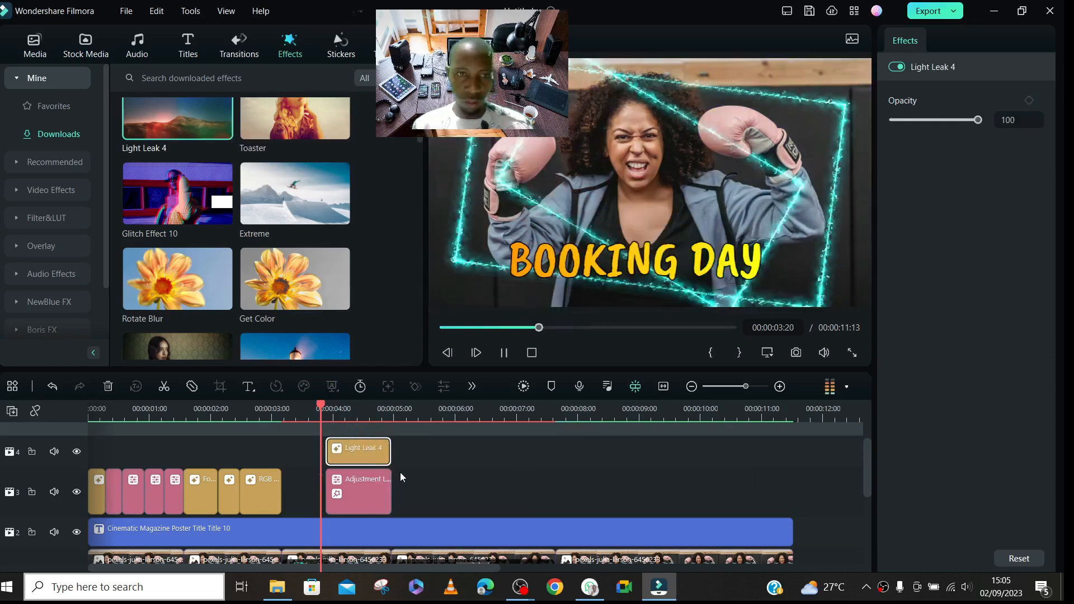
# - Play the light leak section from 00:00:03:20 to 00:00:04:09
pyautogui.press('space')
pyautogui.press('space')
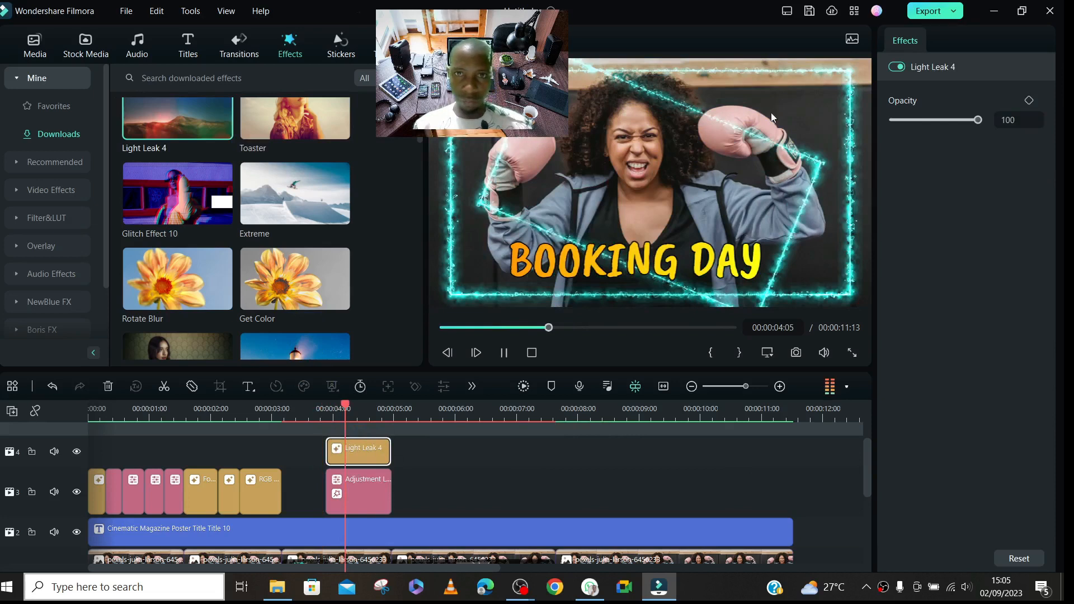
pyautogui.press('space')
pyautogui.press('space')
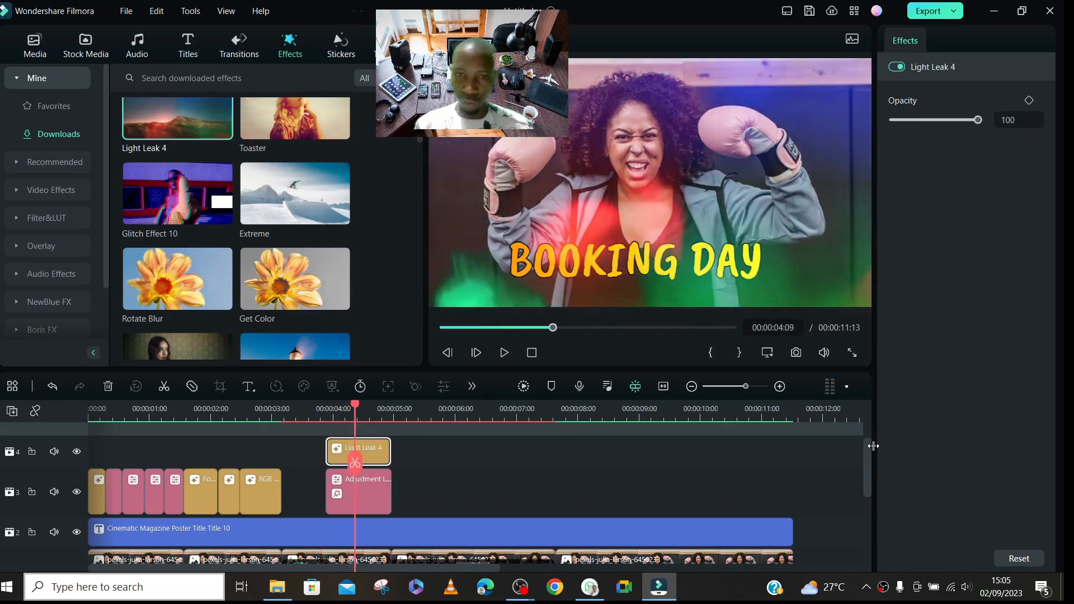
pyautogui.moveTo(867, 454); pyautogui.dragTo(877, 475)
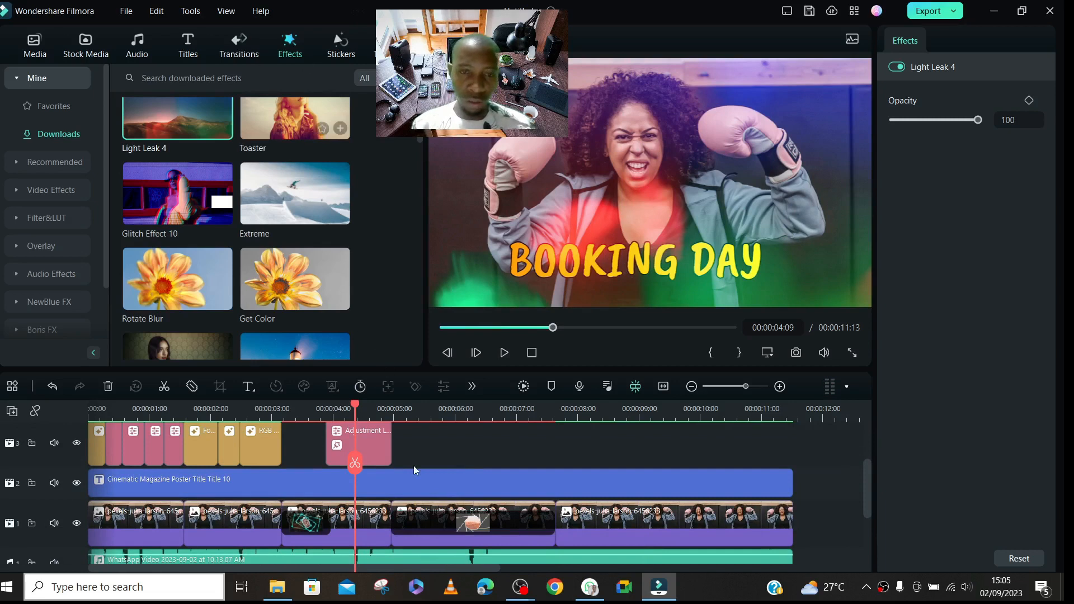
# - Split the BOOKING DAY title on track 2 at 00:00:04:23, near the end of the light leak adjustment layer
pyautogui.click(406, 412)
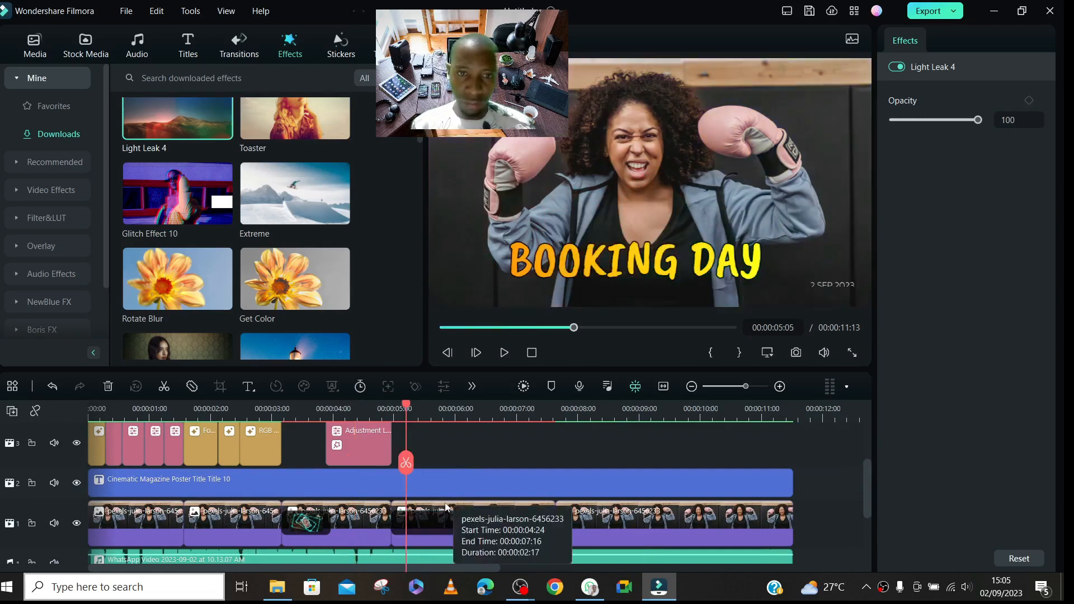
pyautogui.click(446, 507)
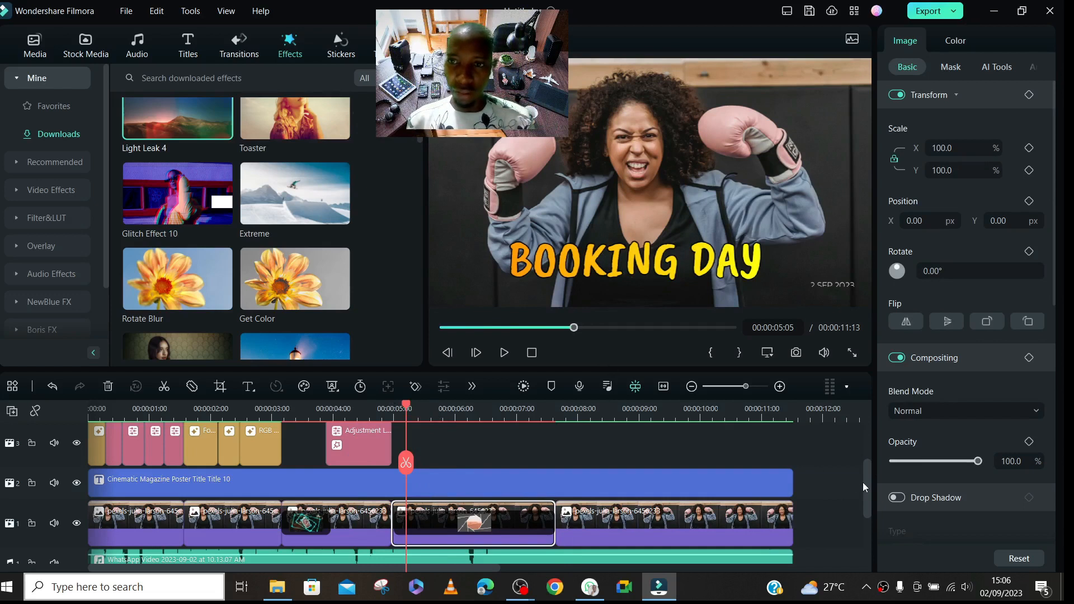
pyautogui.moveTo(867, 480)
pyautogui.mouseDown()
pyautogui.moveTo(869, 448)
pyautogui.moveTo(870, 518)
pyautogui.moveTo(880, 447)
pyautogui.moveTo(881, 473)
pyautogui.mouseUp()
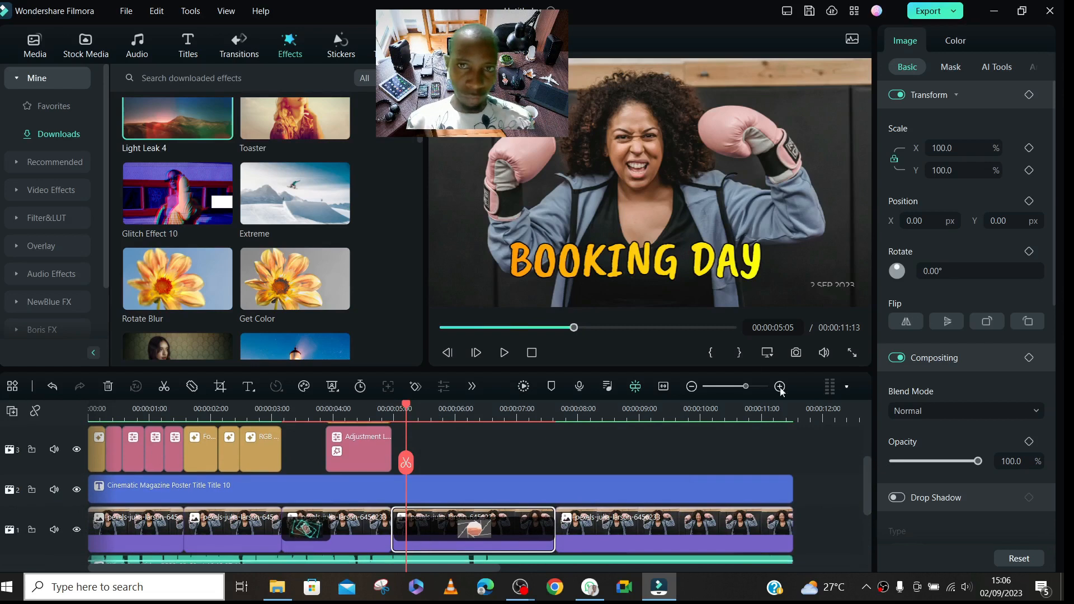
pyautogui.click(612, 254)
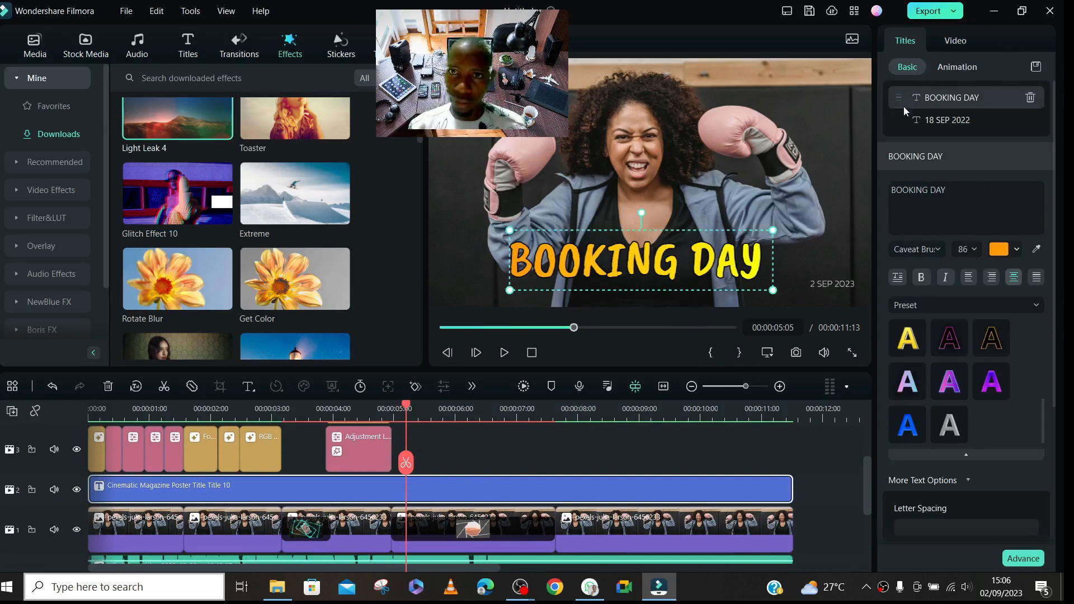
pyautogui.moveTo(406, 410)
pyautogui.mouseDown()
pyautogui.moveTo(386, 410)
pyautogui.moveTo(396, 404)
pyautogui.mouseUp()
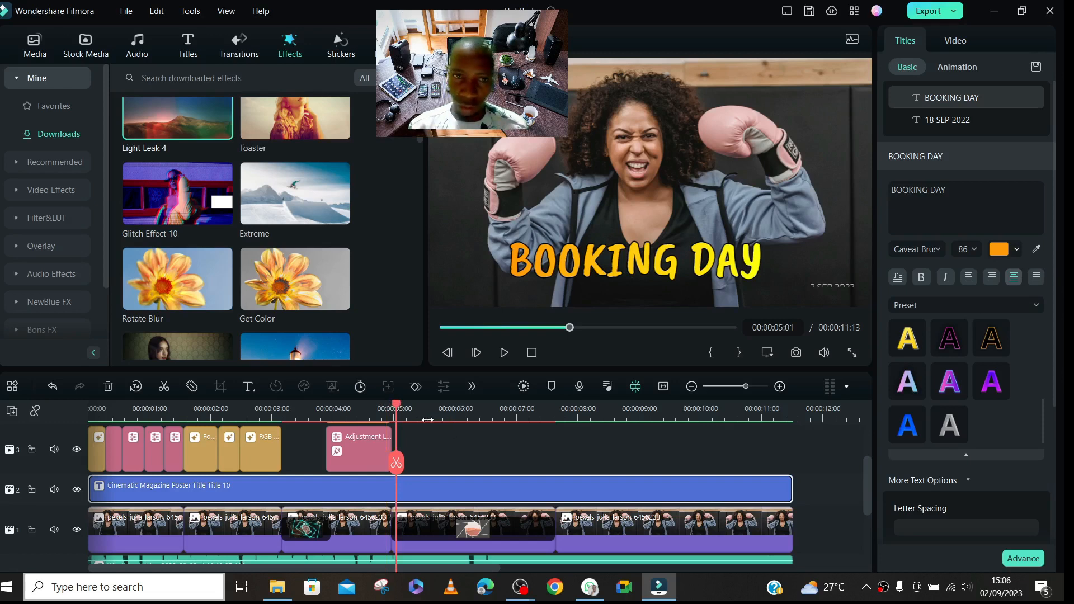
pyautogui.moveTo(396, 409); pyautogui.dragTo(389, 410)
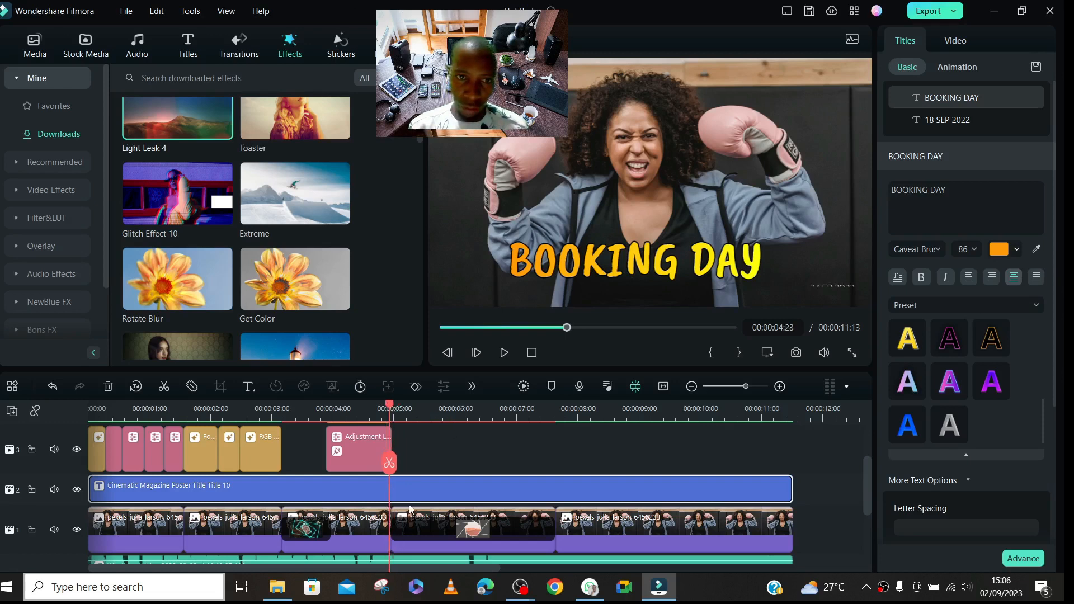
pyautogui.click(389, 463)
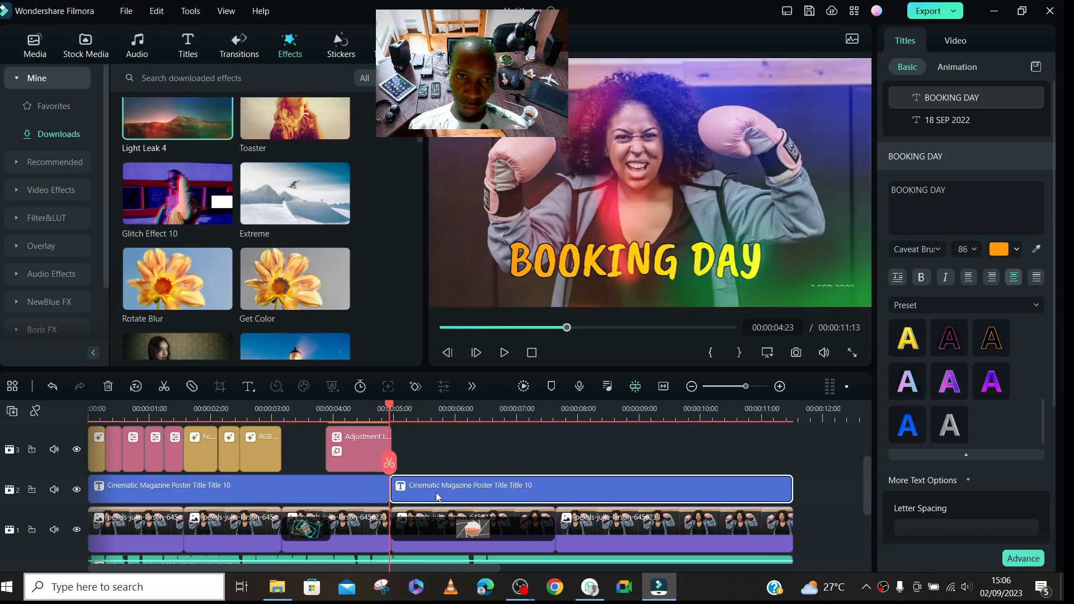
# - Apply the Drop text animation to BOOKING DAY in the title segment that starts at 00:00:04:23
pyautogui.click(471, 410)
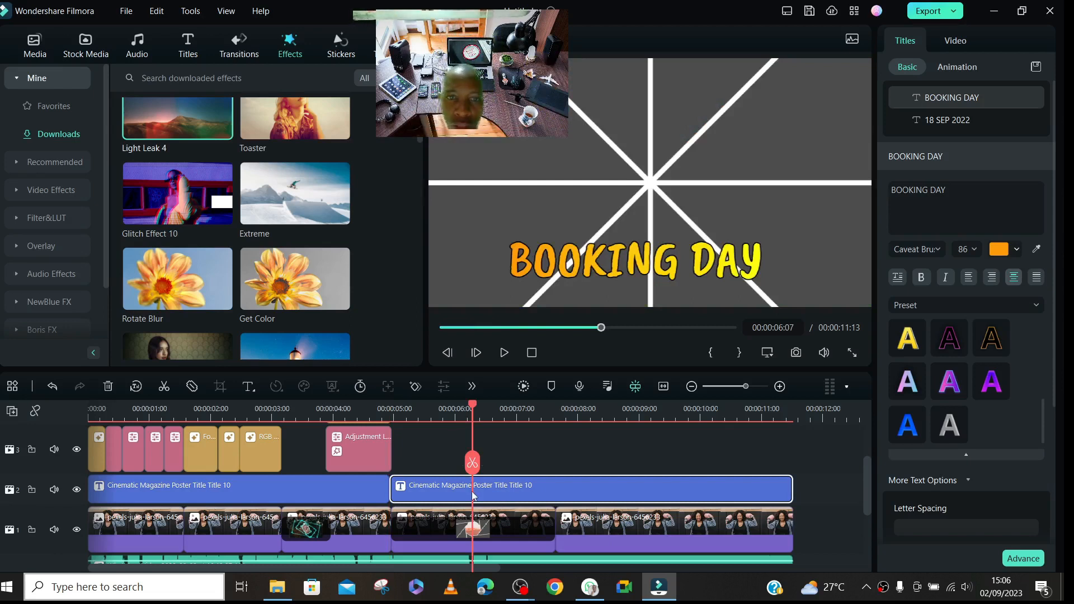
pyautogui.click(952, 99)
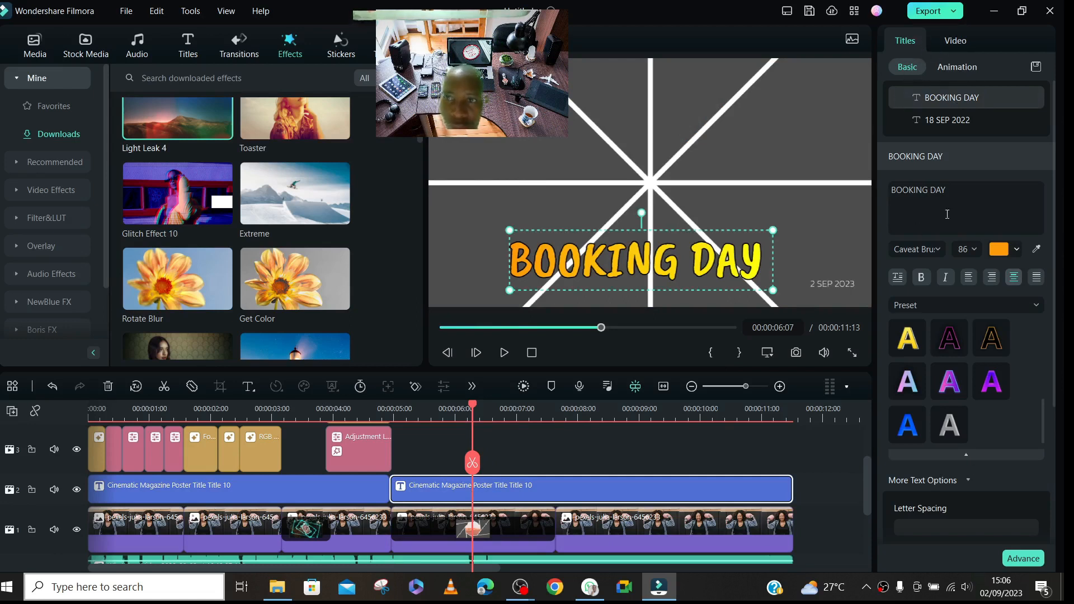
pyautogui.click(955, 69)
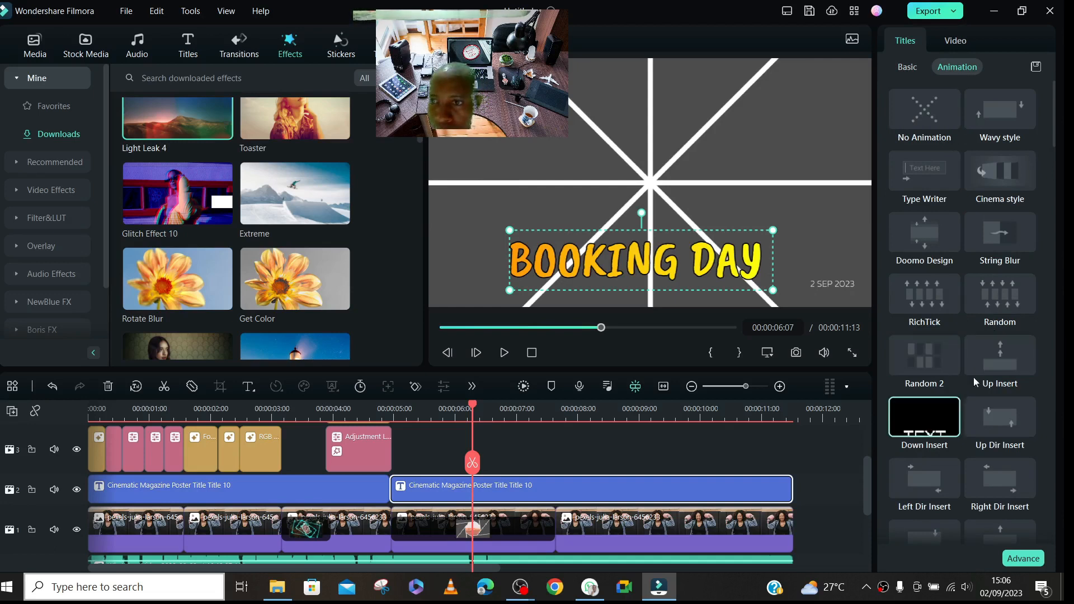
pyautogui.scroll(-5, 1051, 155)
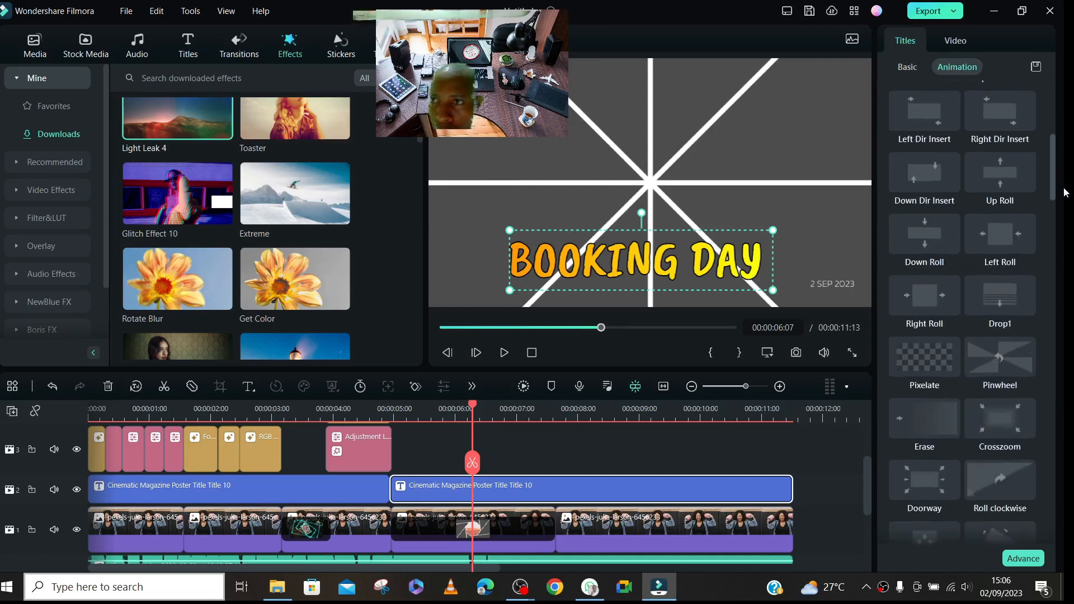
pyautogui.moveTo(1065, 197); pyautogui.dragTo(1063, 532)
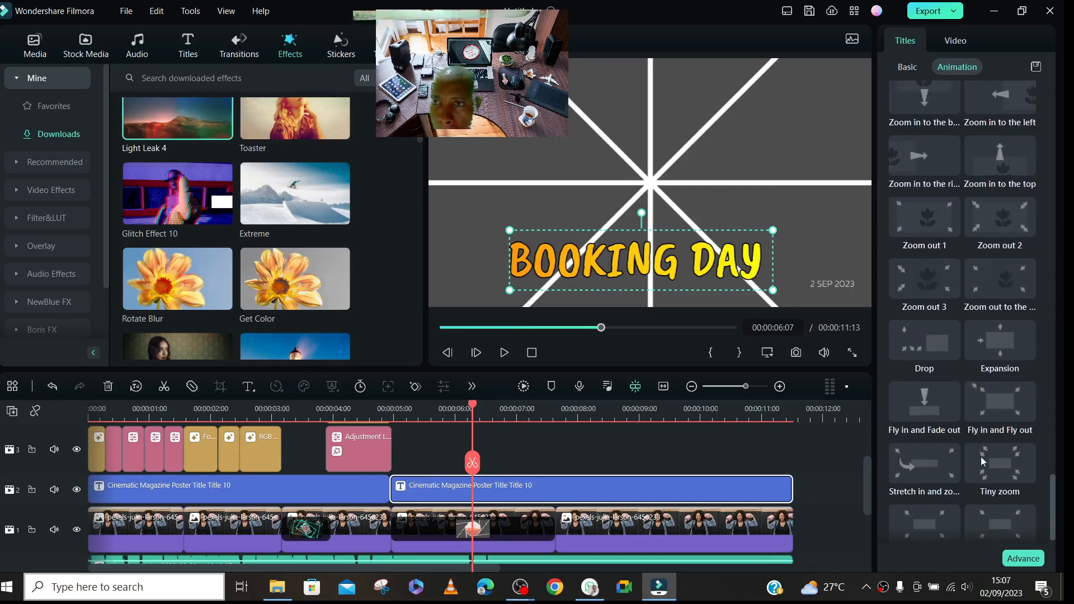
pyautogui.click(921, 341)
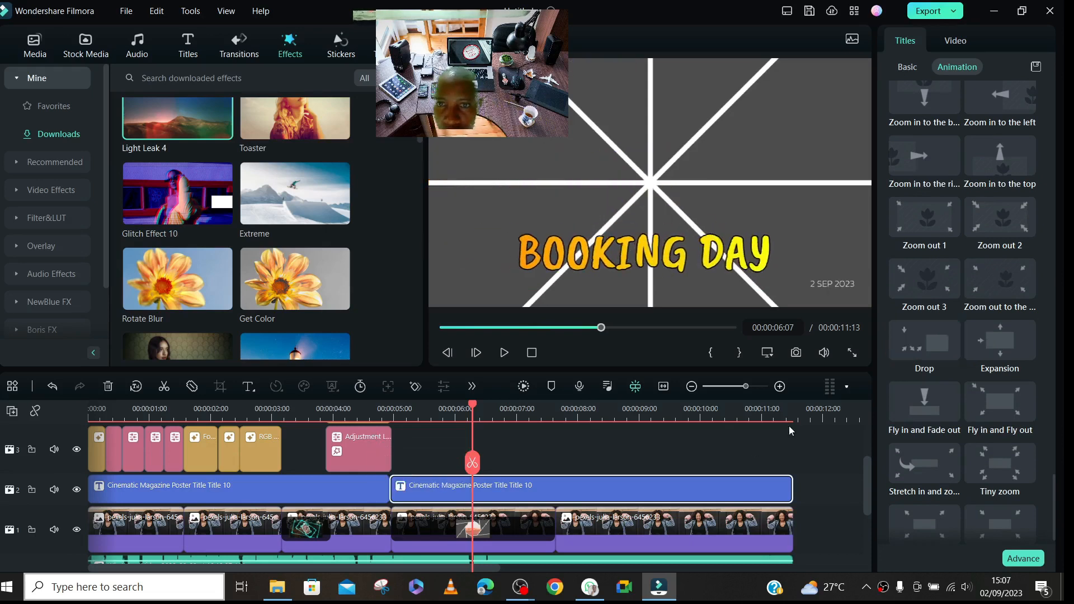
# - Split the title at 00:00:07:17 and apply the Fly in and Fly out text animation to its last segment
pyautogui.click(560, 418)
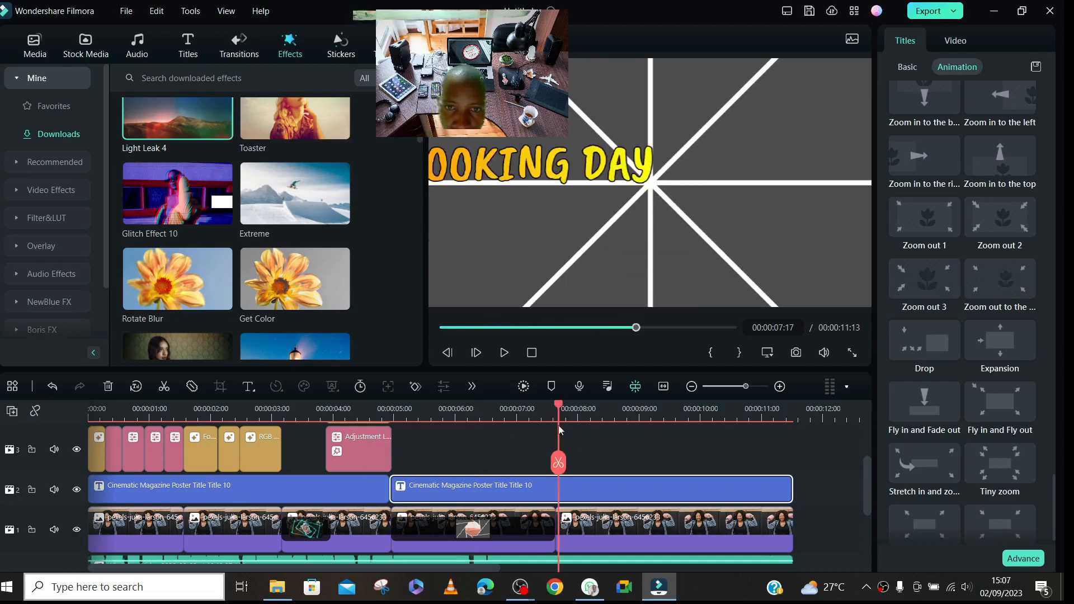
pyautogui.click(558, 463)
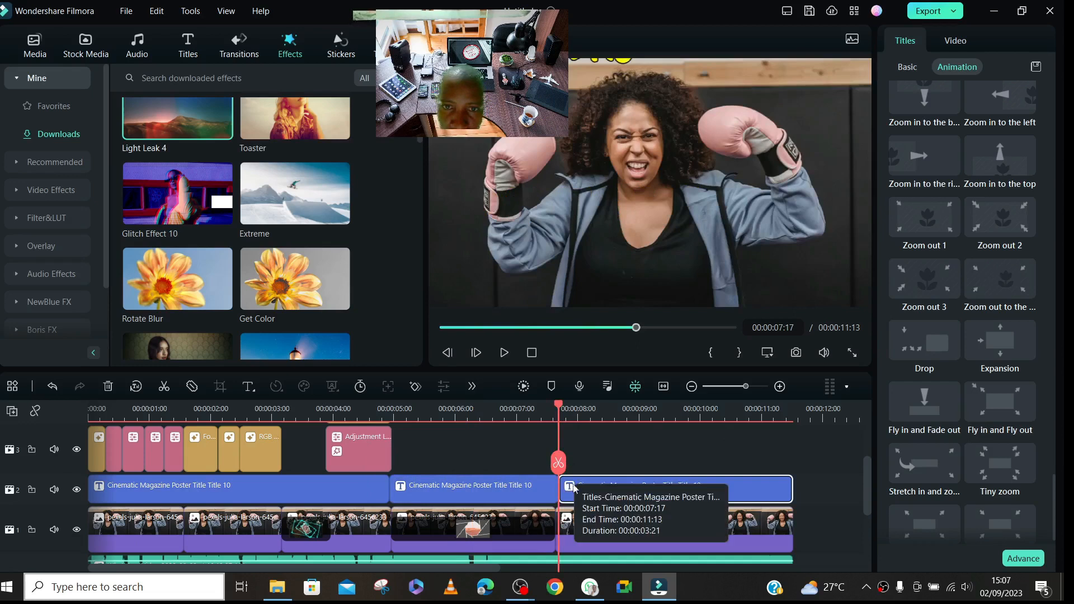
pyautogui.click(652, 413)
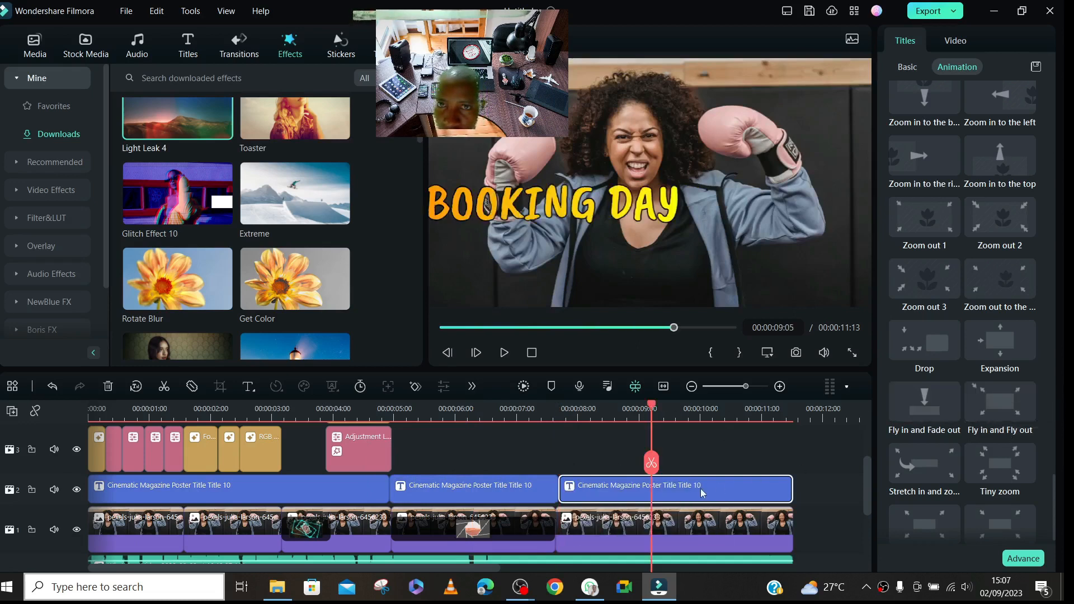
pyautogui.click(996, 401)
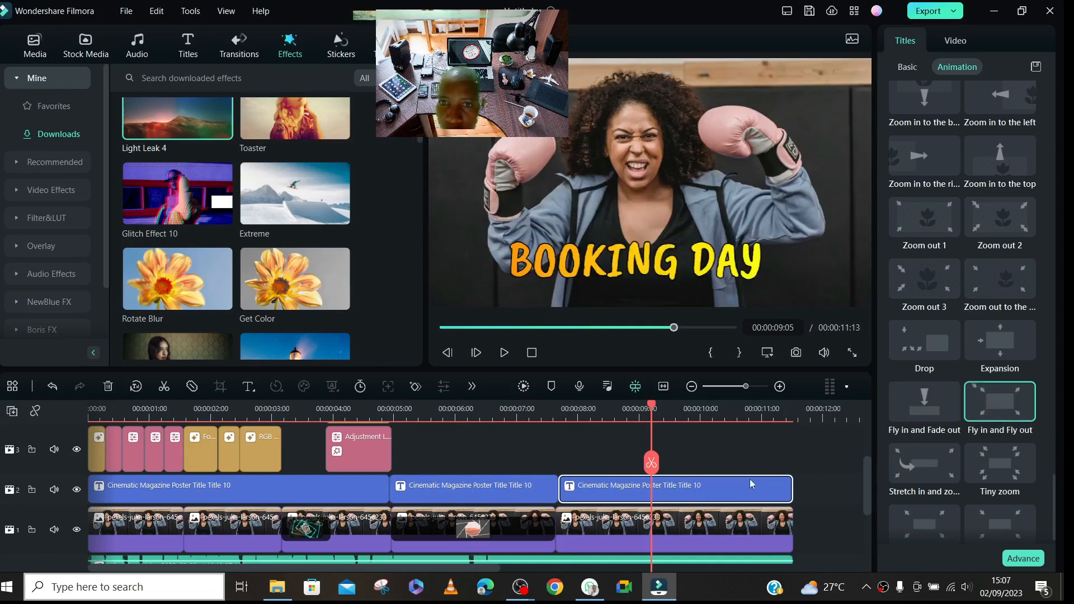
pyautogui.press('space')
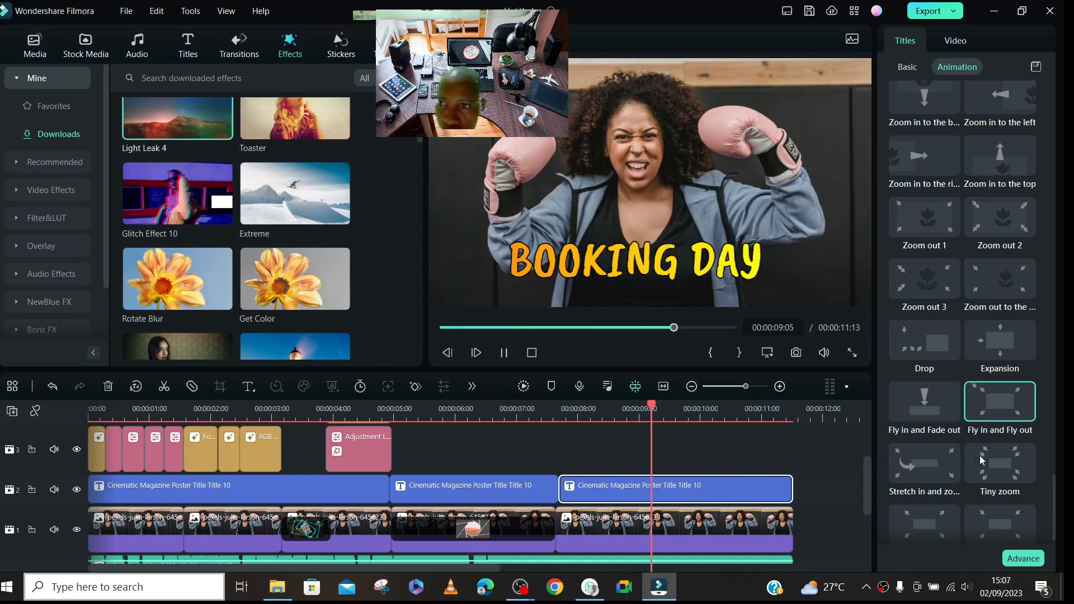
pyautogui.moveTo(1054, 490); pyautogui.dragTo(1058, 49)
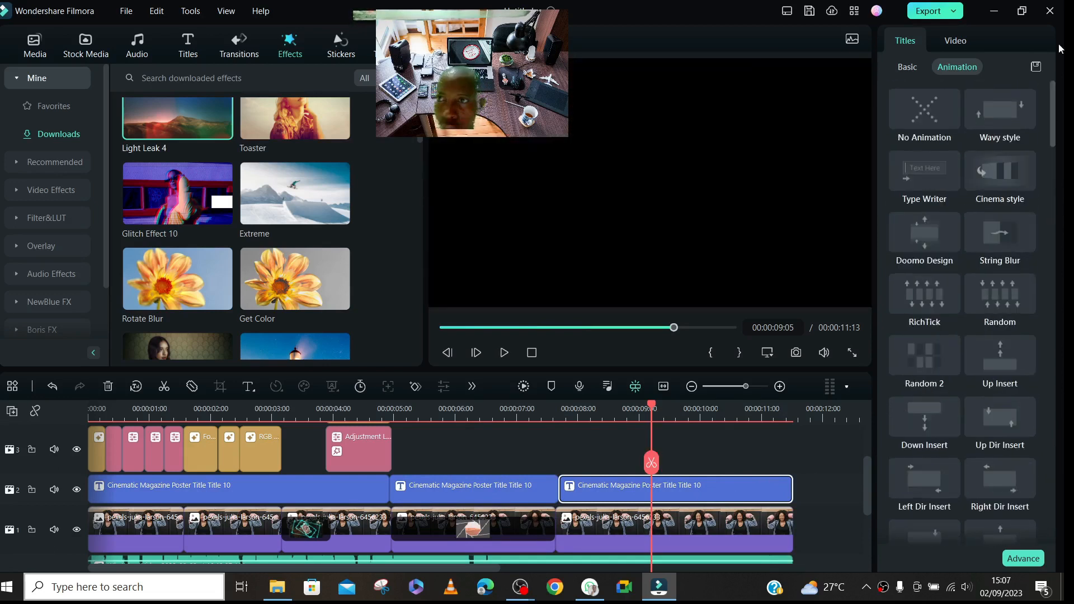
pyautogui.click(911, 67)
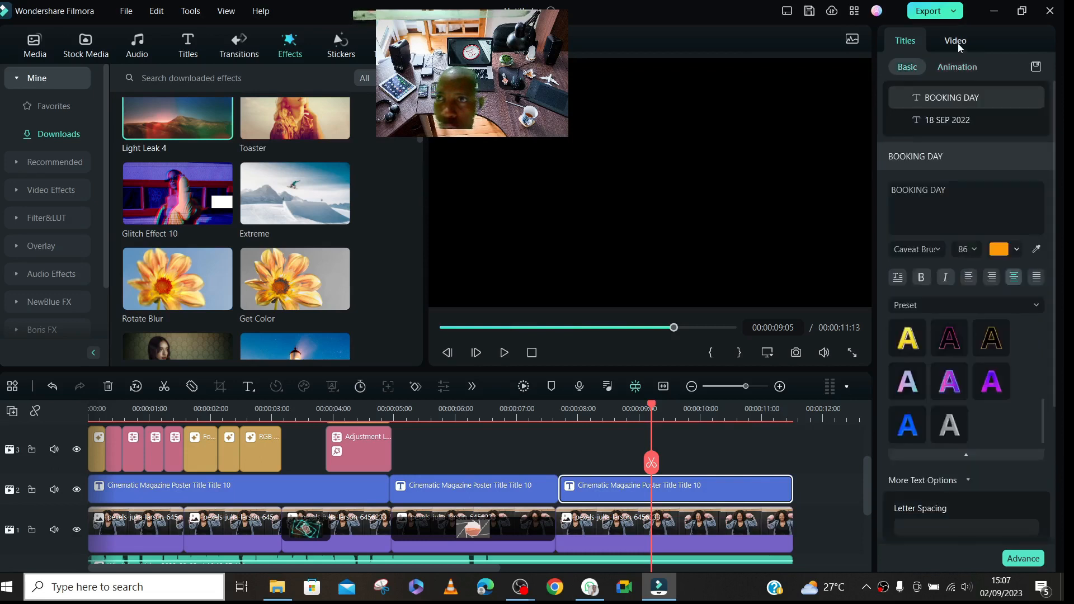
pyautogui.click(958, 43)
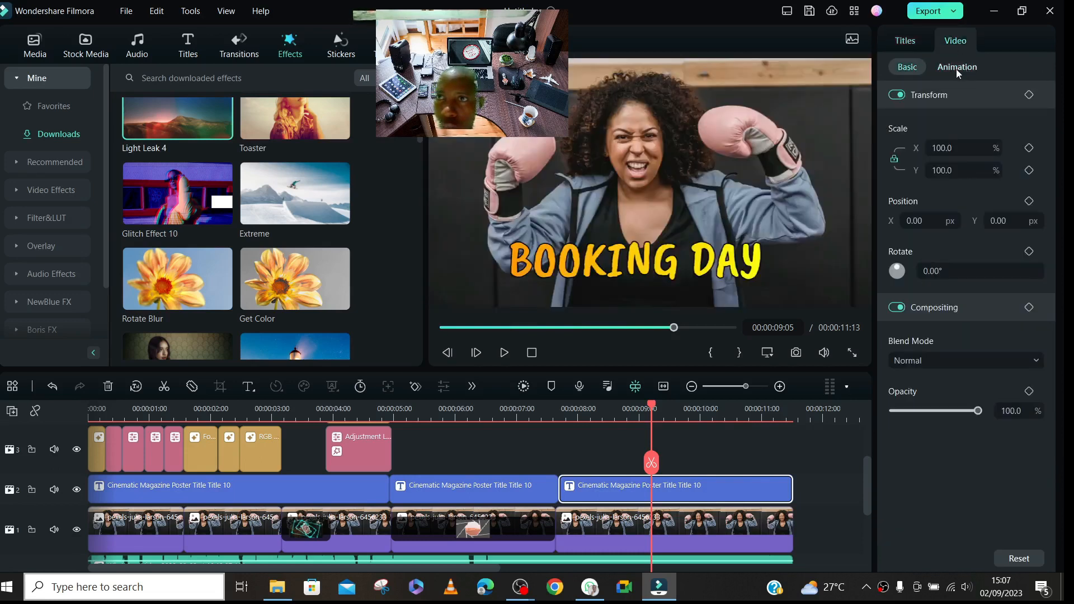
# - Play the start of the second title segment from 00:00:04:21 to 00:00:05:07 to check its animation
pyautogui.click(384, 416)
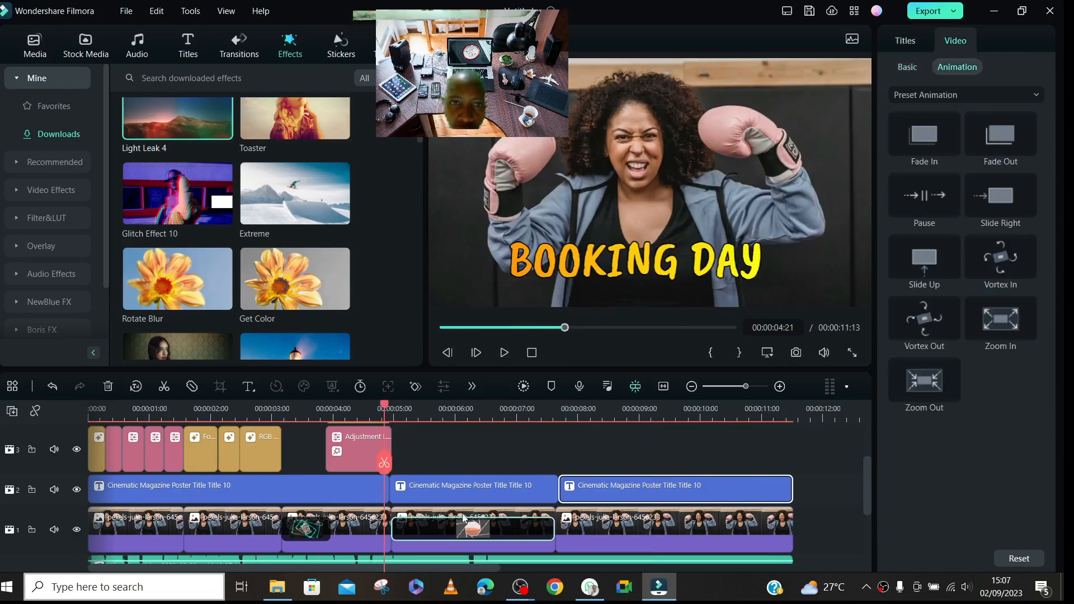
pyautogui.press('space')
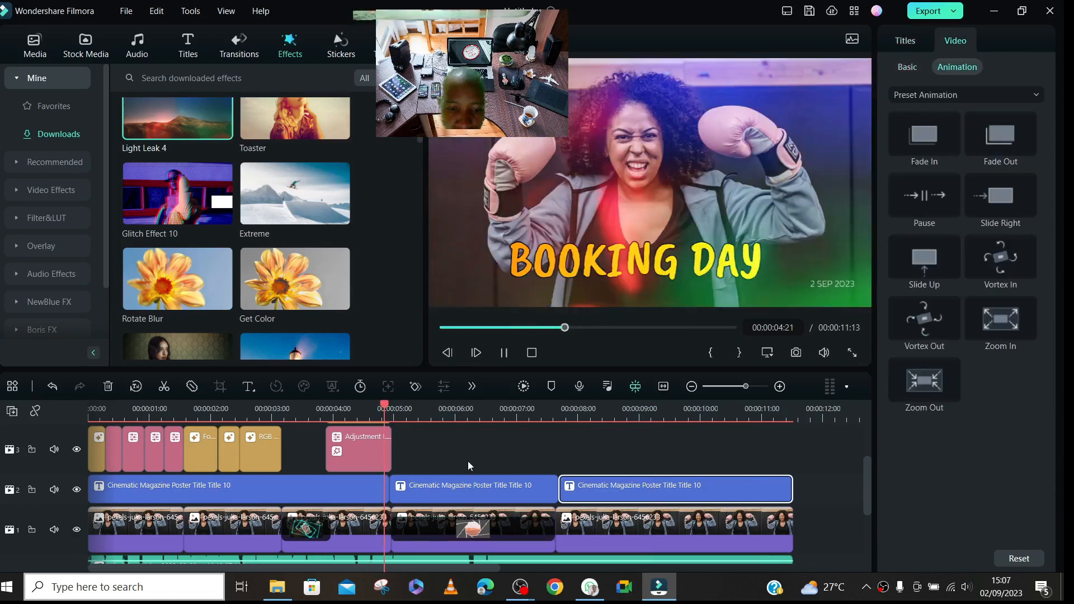
pyautogui.press('space')
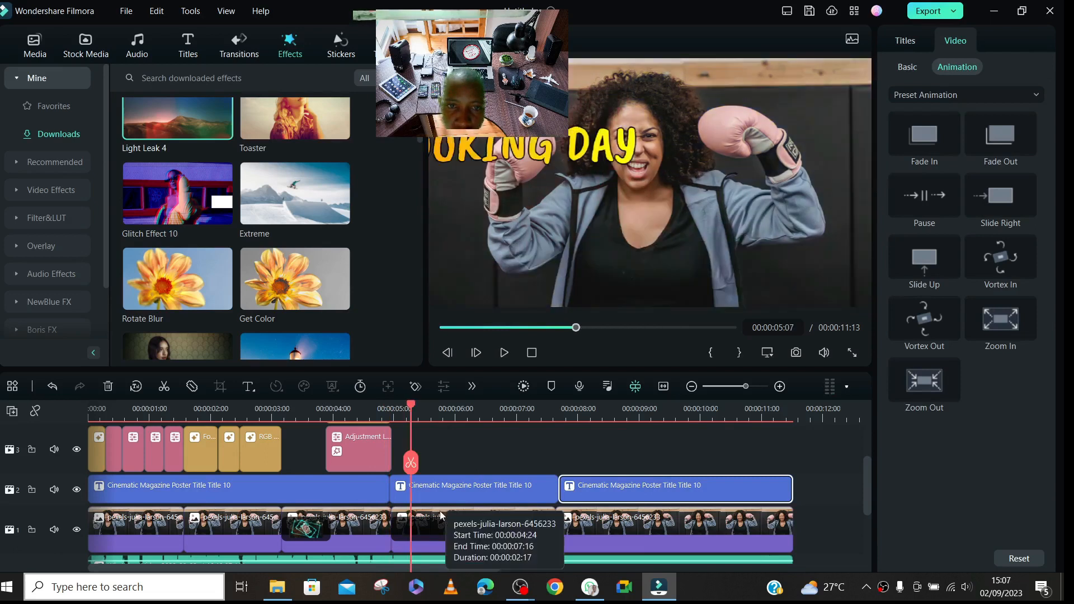
# - Apply the Vignette 6 color preset to the fourth photo clip and split the clip at 00:00:05:06
pyautogui.click(502, 515)
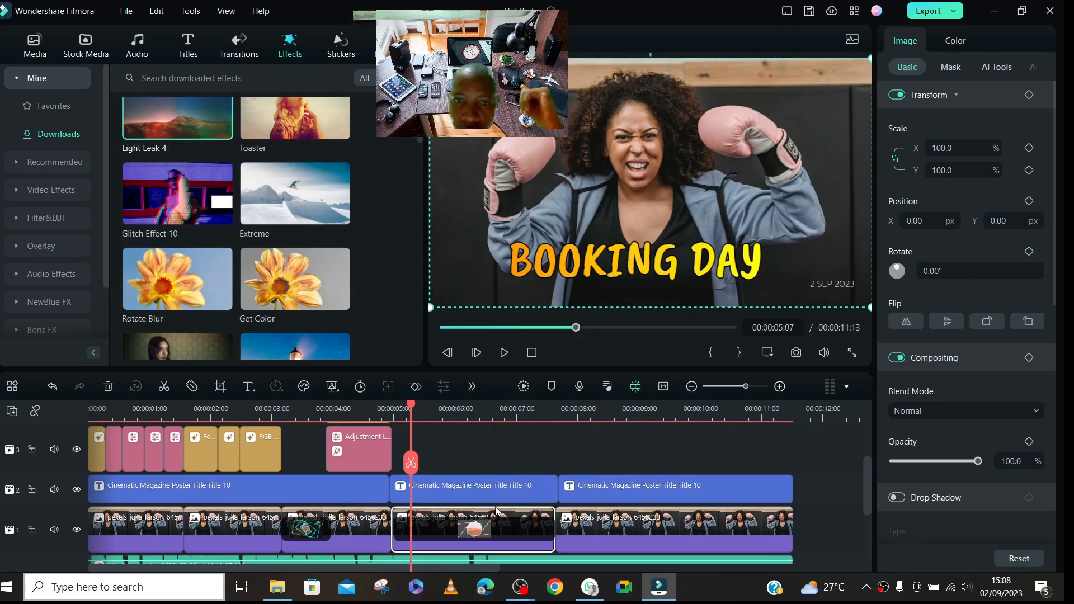
pyautogui.click(954, 42)
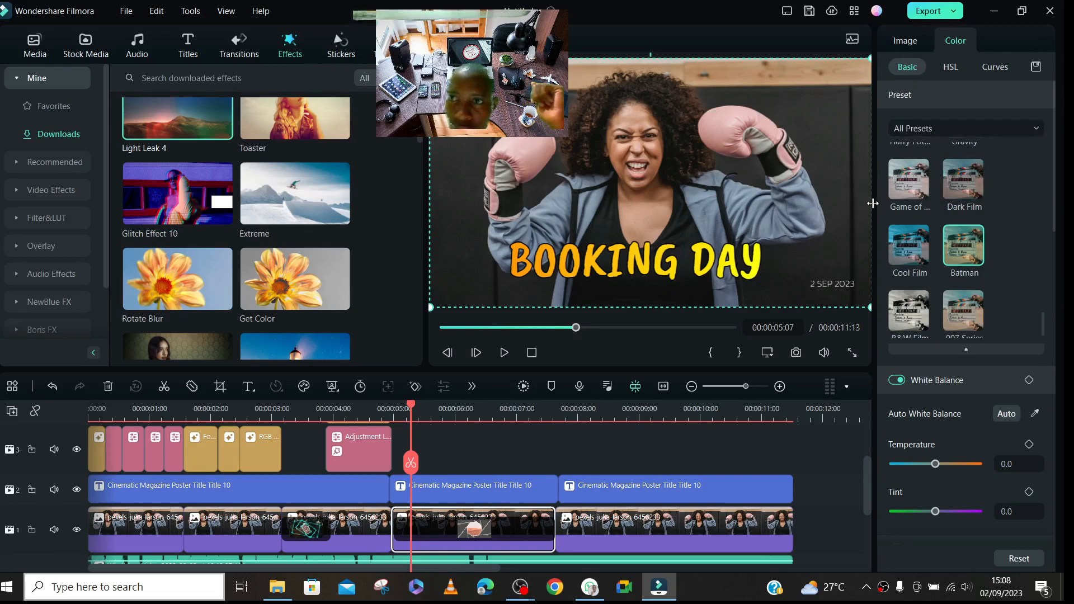
pyautogui.moveTo(1038, 325); pyautogui.dragTo(1037, 156)
pyautogui.scroll(-2, 1056, 165)
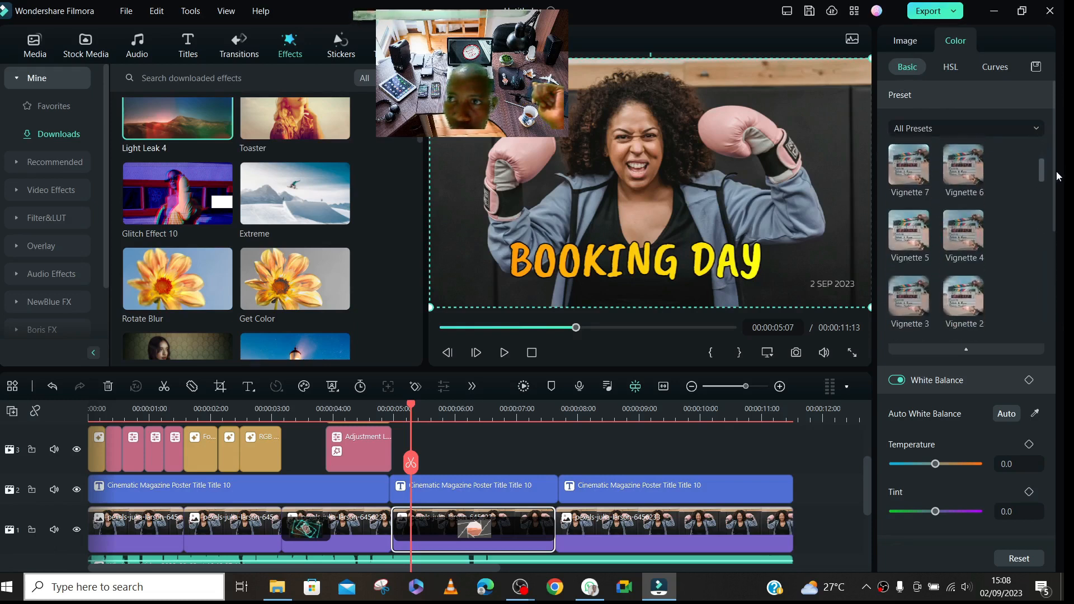
pyautogui.click(966, 171)
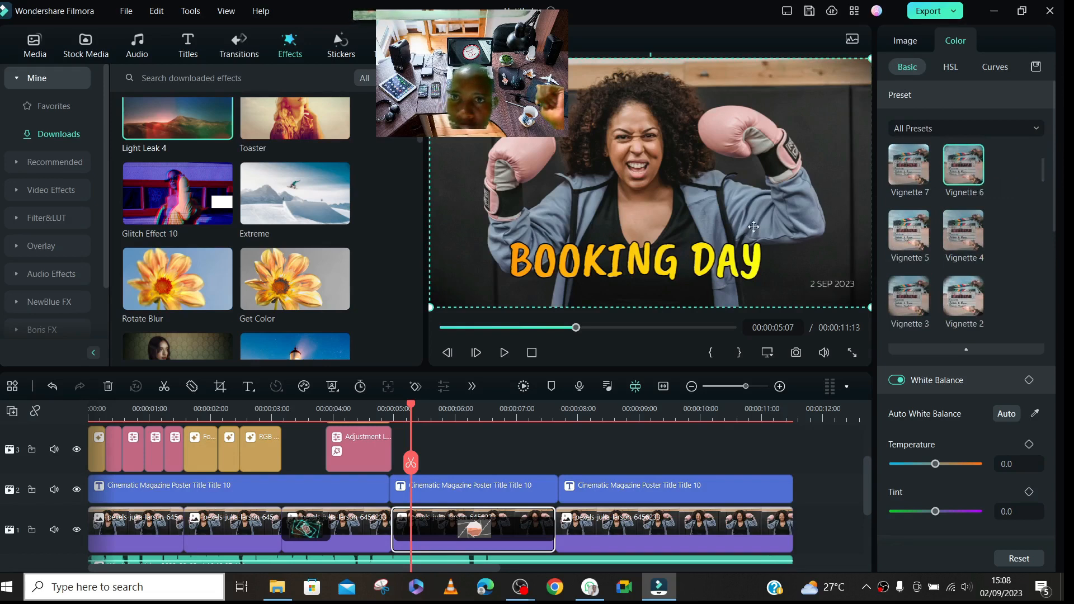
pyautogui.click(904, 227)
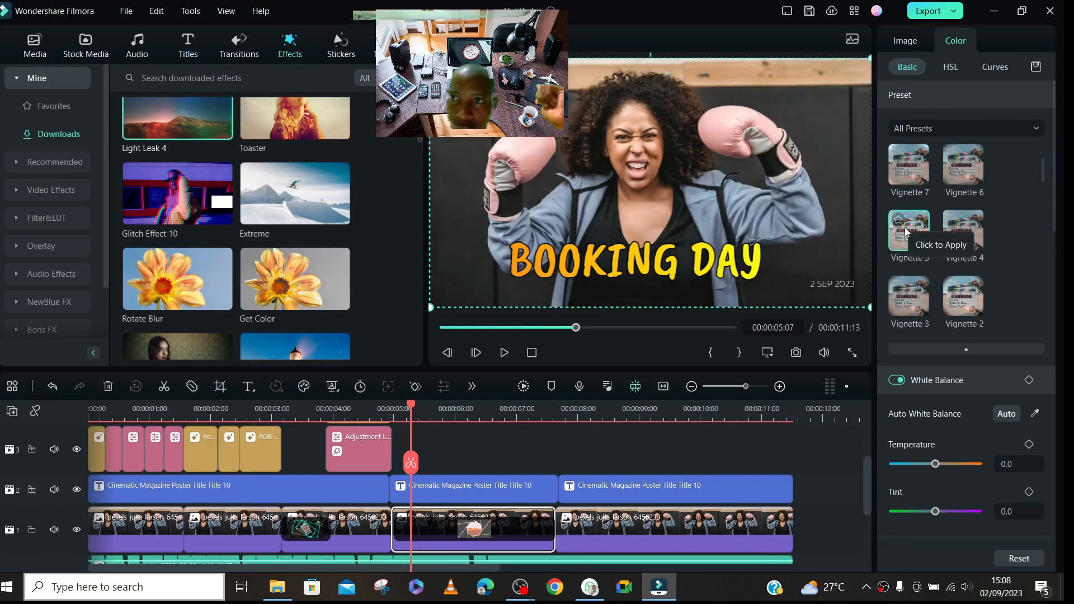
pyautogui.click(963, 175)
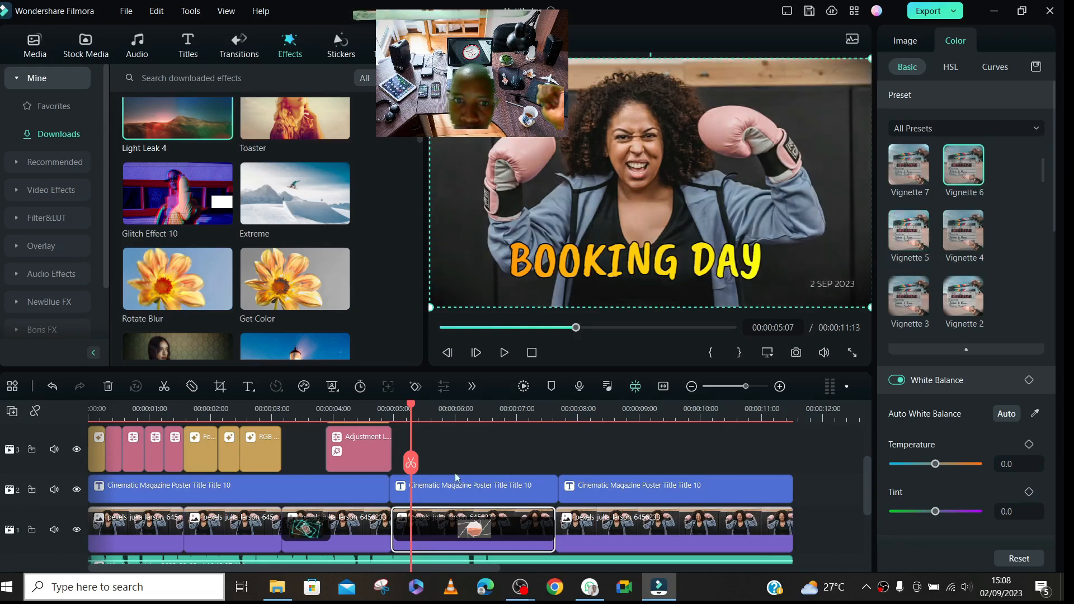
pyautogui.moveTo(411, 461); pyautogui.dragTo(408, 459)
pyautogui.click(407, 457)
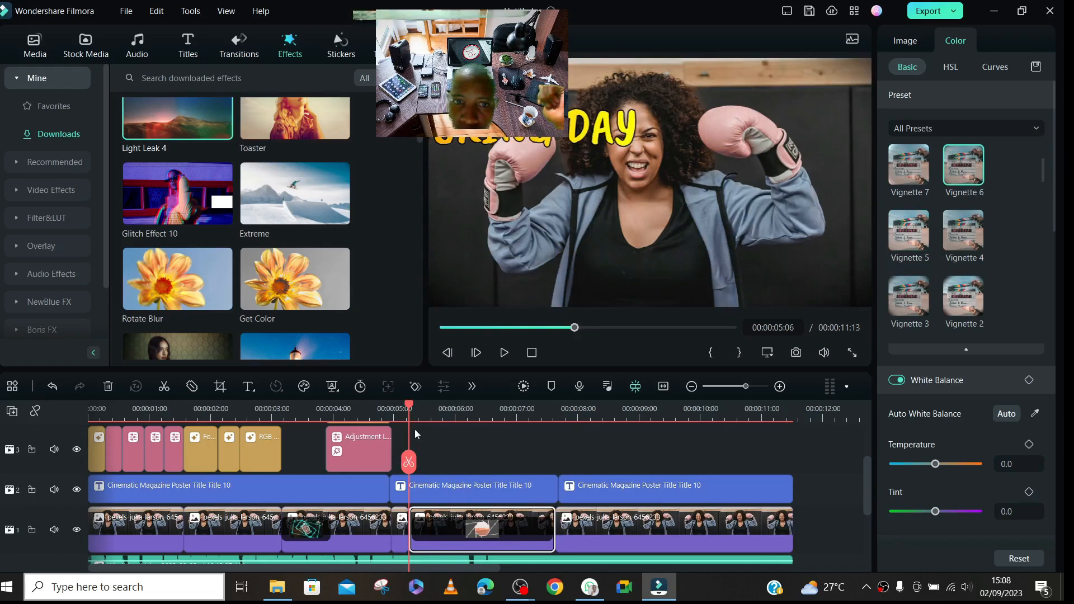
# - Set the white balance temperature to 100 on the photo segment starting at 00:00:05:06, and split that segment at 00:00:05:18
pyautogui.moveTo(409, 404); pyautogui.dragTo(439, 409)
pyautogui.moveTo(1050, 193); pyautogui.dragTo(1064, 233)
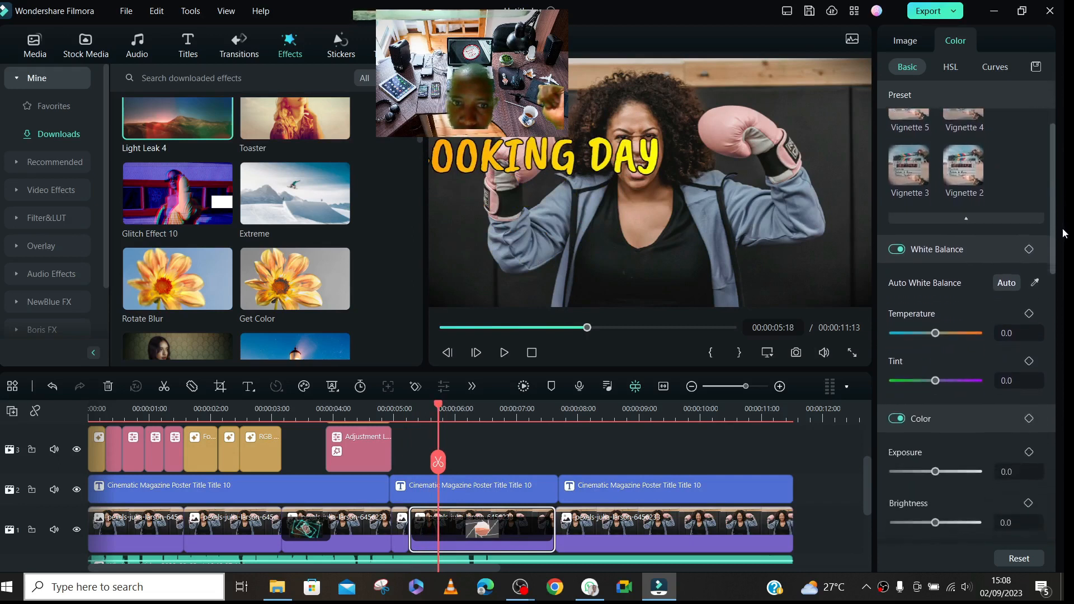
pyautogui.scroll(-3, 981, 241)
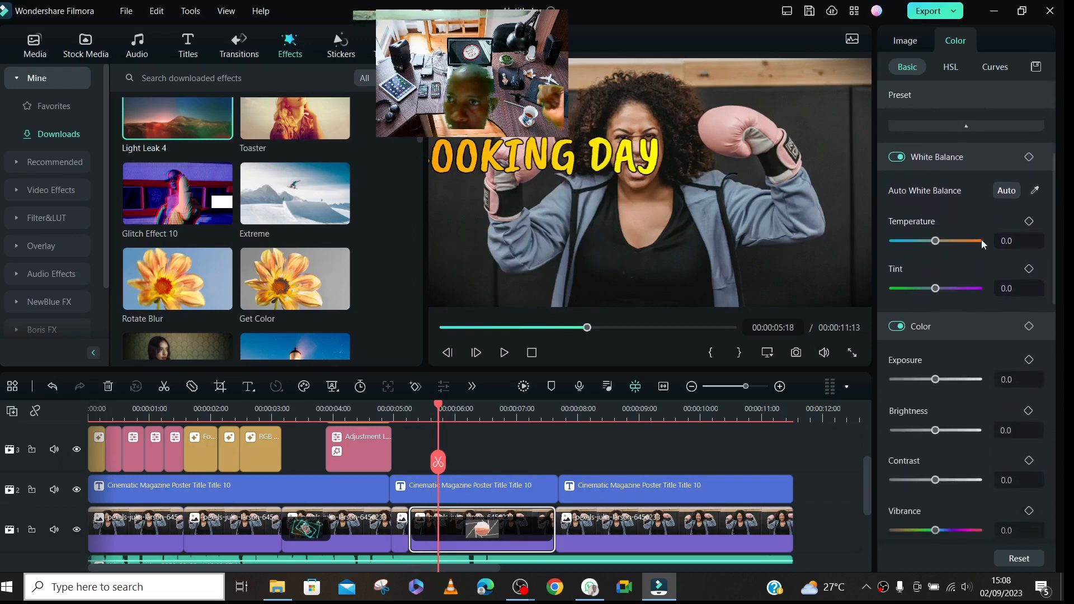
pyautogui.moveTo(937, 245); pyautogui.dragTo(953, 244)
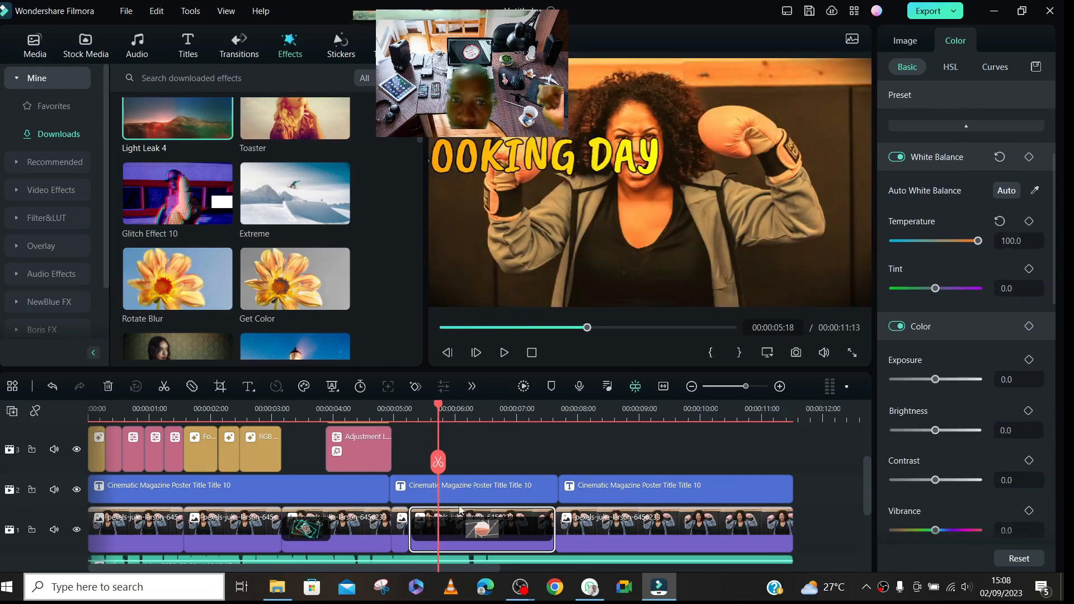
pyautogui.click(439, 465)
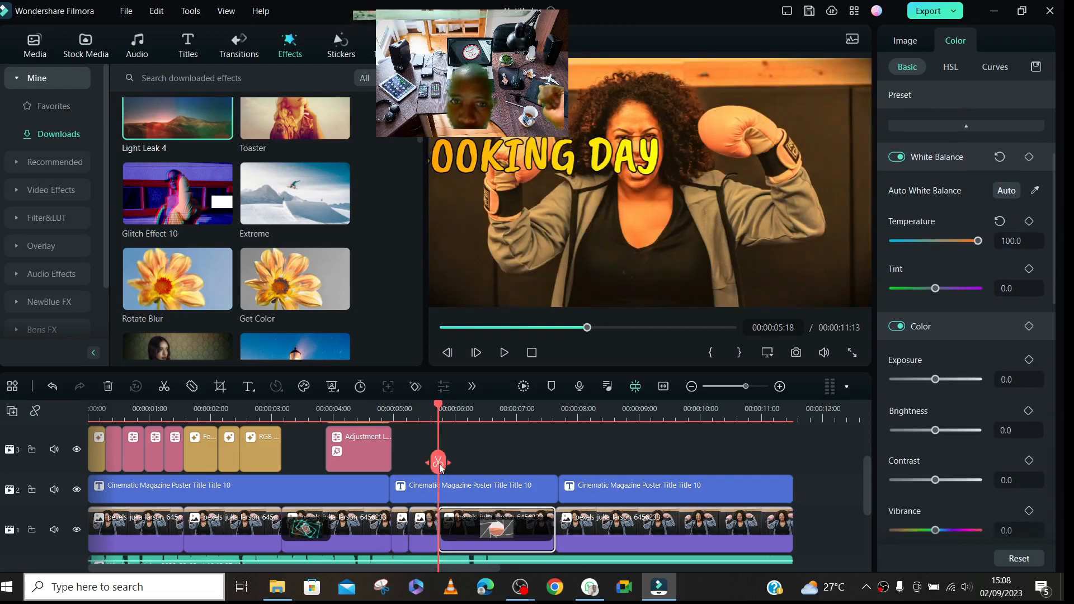
# - Set the vibrance to -100 on the photo segment starting at 00:00:05:18 and split that segment at 00:00:06:01
pyautogui.click(459, 421)
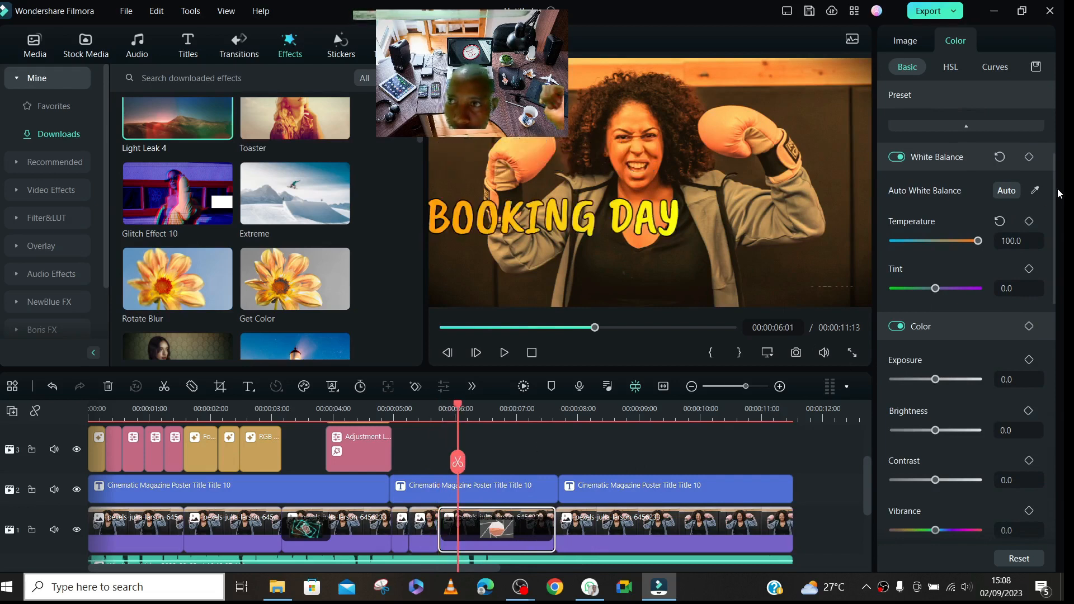
pyautogui.scroll(-5, 932, 162)
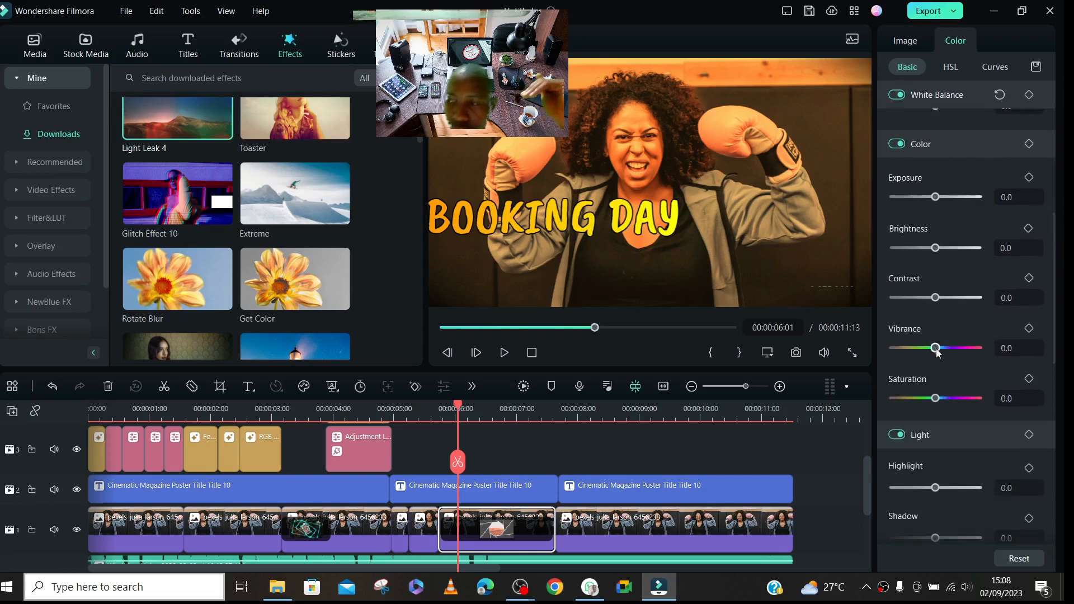
pyautogui.moveTo(937, 350); pyautogui.dragTo(979, 351)
pyautogui.moveTo(913, 349); pyautogui.dragTo(882, 347)
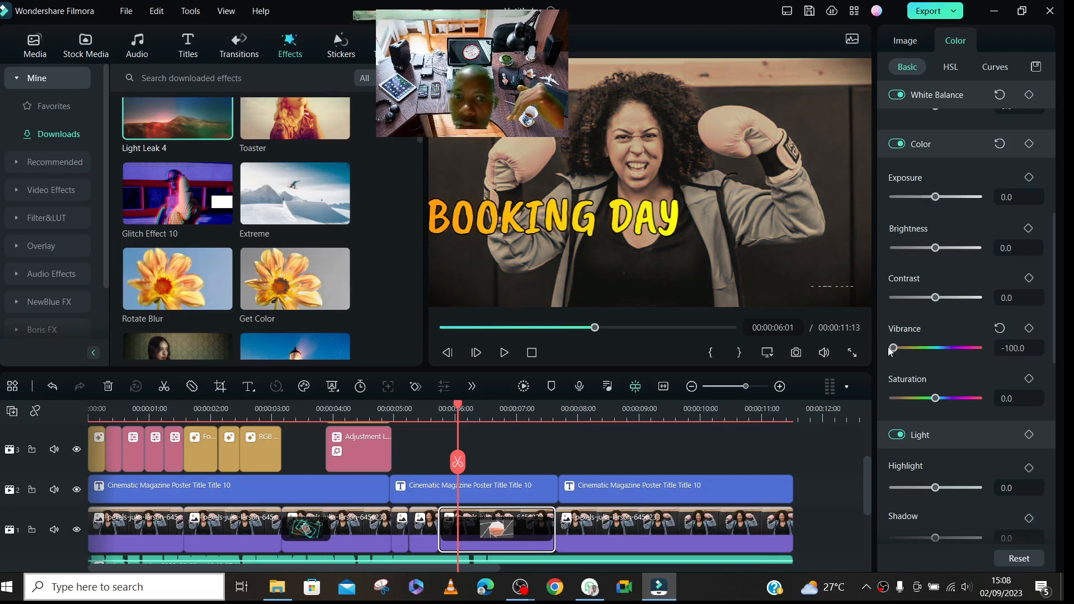
pyautogui.click(456, 460)
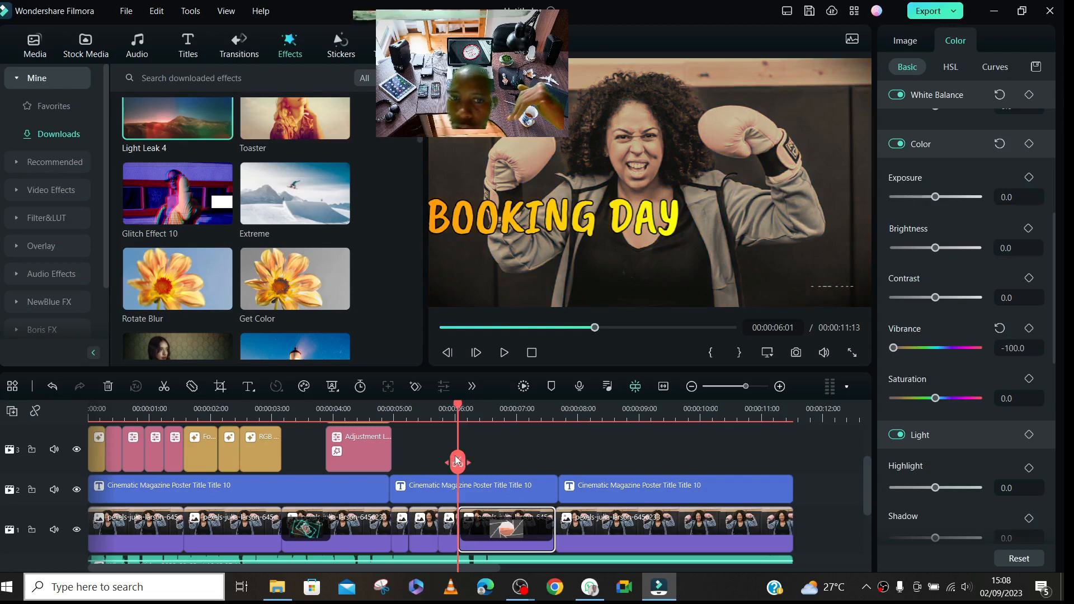
# - Set the vignette amount to 100 on the photo segment starting at 00:00:06:01 and split that segment at 00:00:06:10
pyautogui.moveTo(460, 410); pyautogui.dragTo(499, 410)
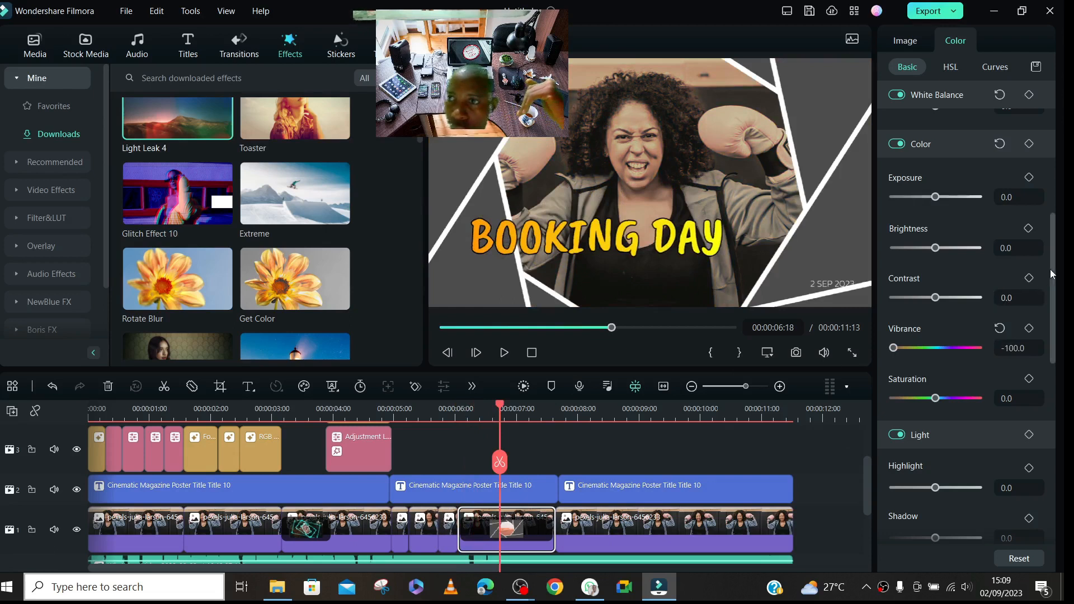
pyautogui.scroll(-3, 1057, 325)
pyautogui.scroll(-3, 1062, 325)
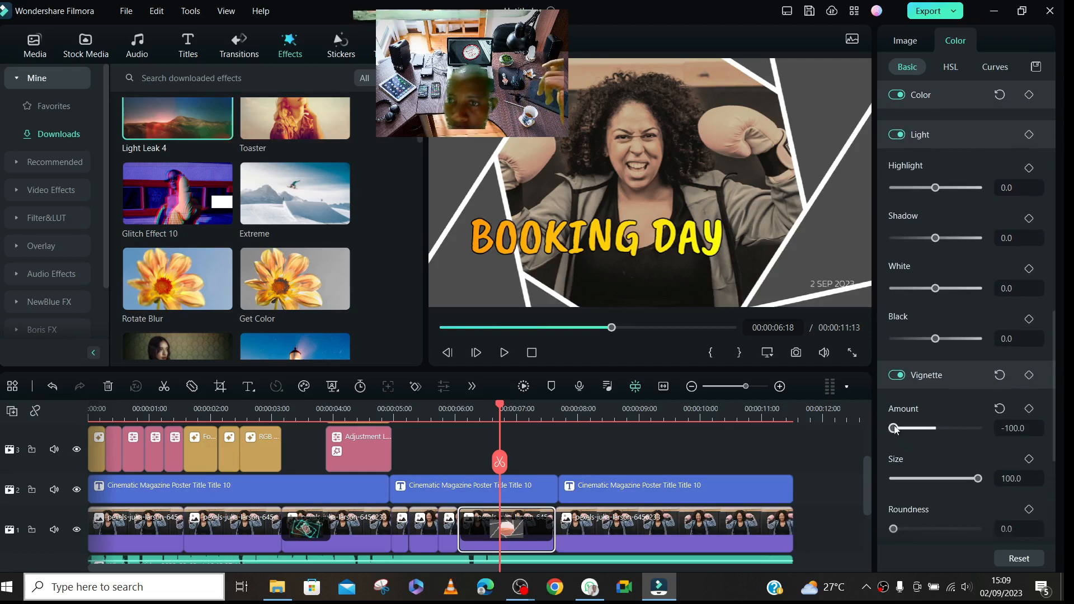
pyautogui.moveTo(893, 428); pyautogui.dragTo(1064, 494)
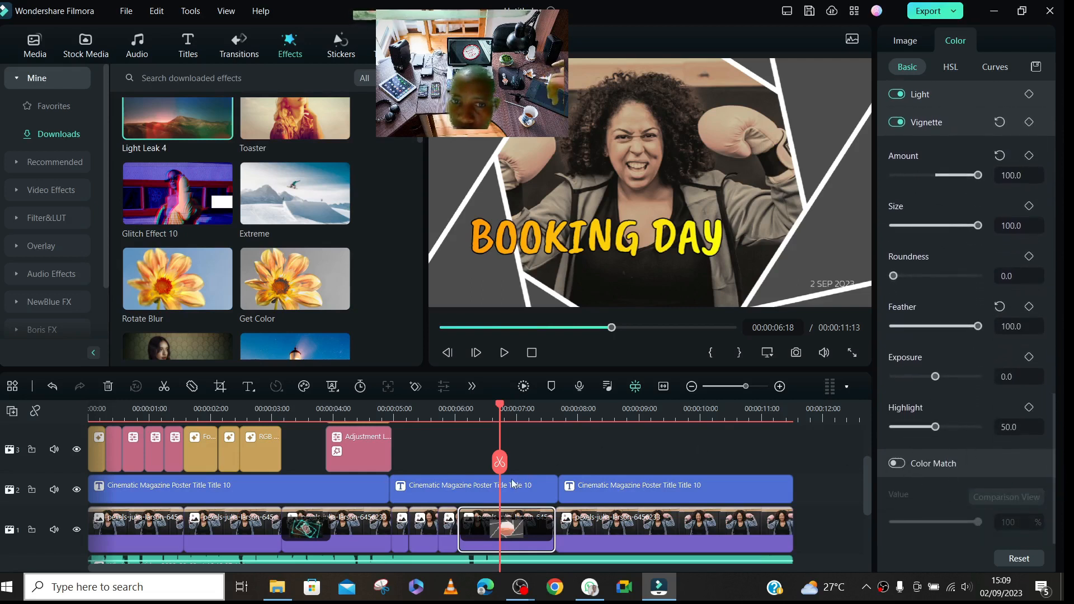
pyautogui.click(481, 417)
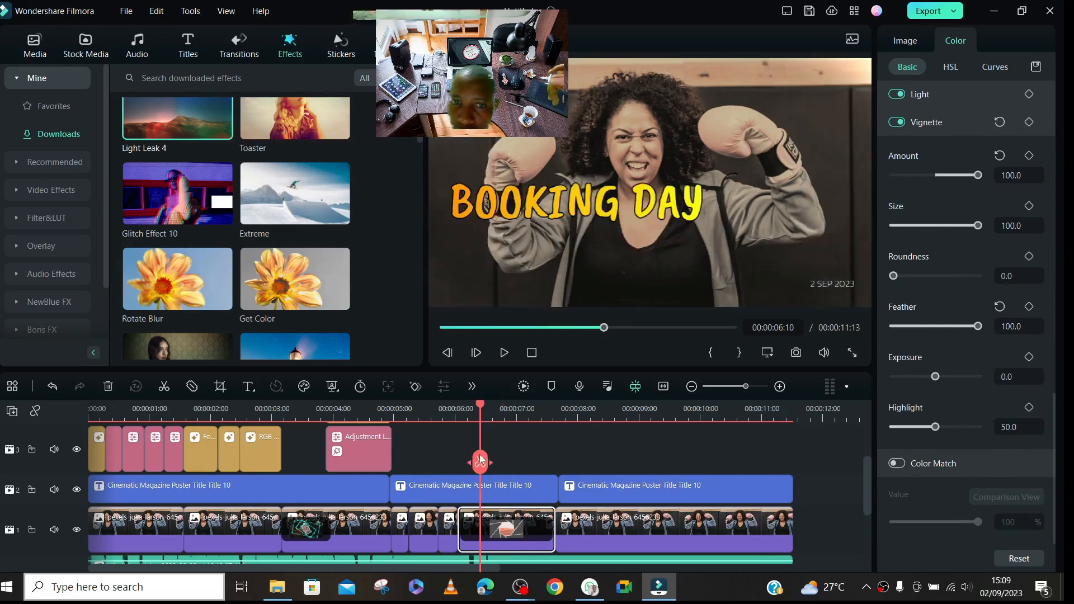
pyautogui.click(479, 461)
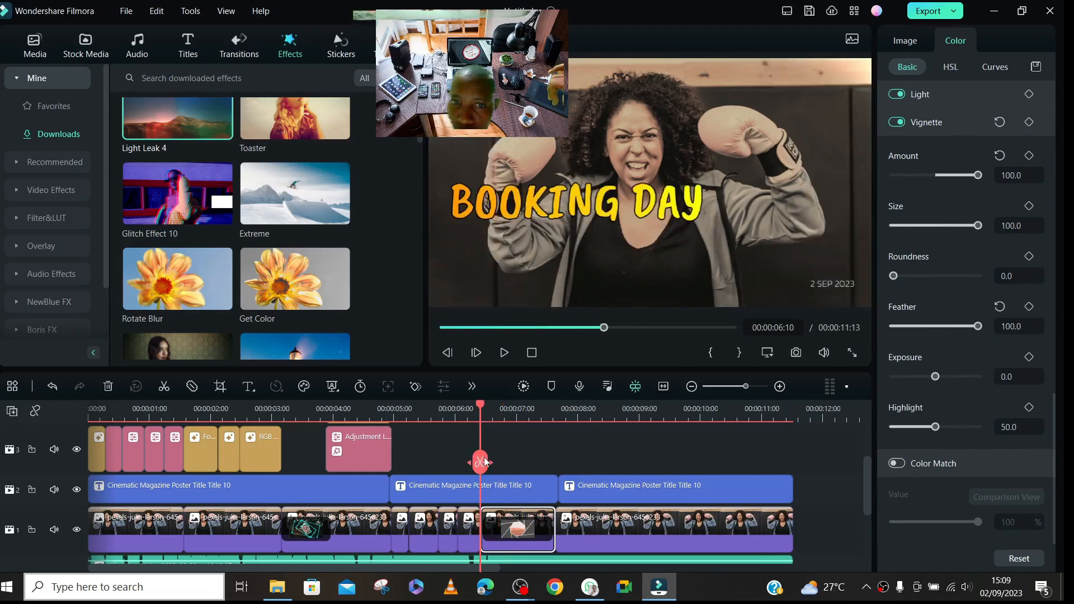
# - Set the HSL red hue to -100 on the photo segment starting at 00:00:06:10 and split it at 00:00:06:21
pyautogui.click(506, 417)
pyautogui.moveTo(1053, 427); pyautogui.dragTo(1065, 28)
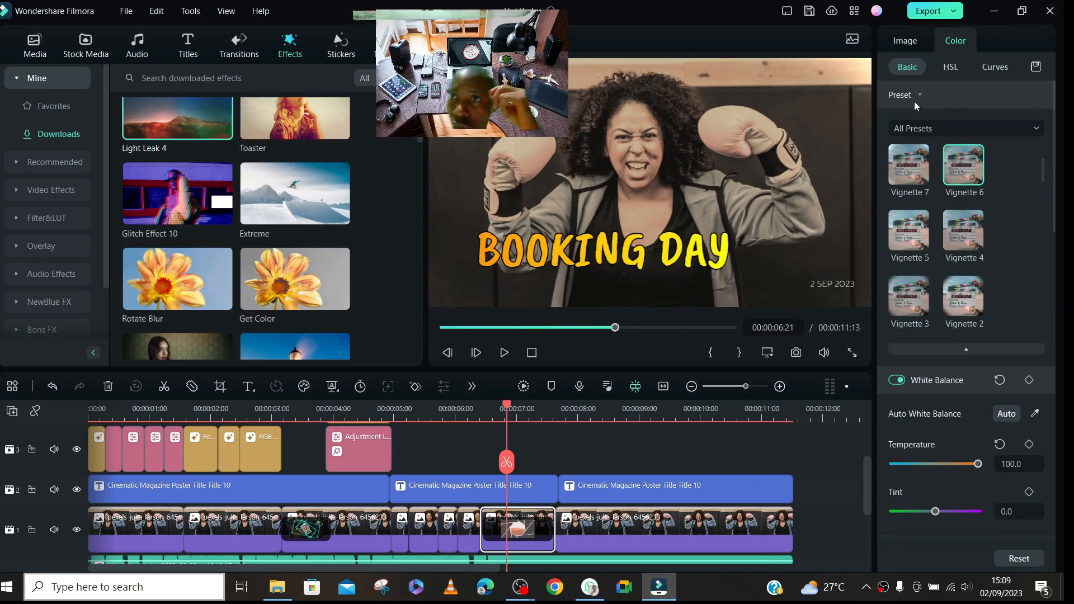
pyautogui.click(951, 67)
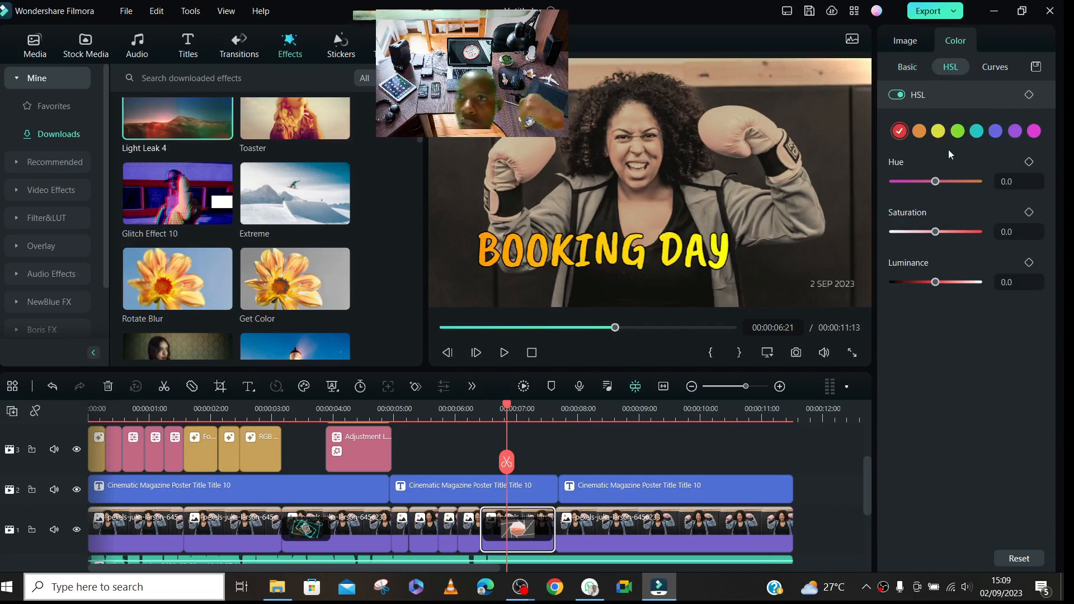
pyautogui.moveTo(935, 182); pyautogui.dragTo(855, 180)
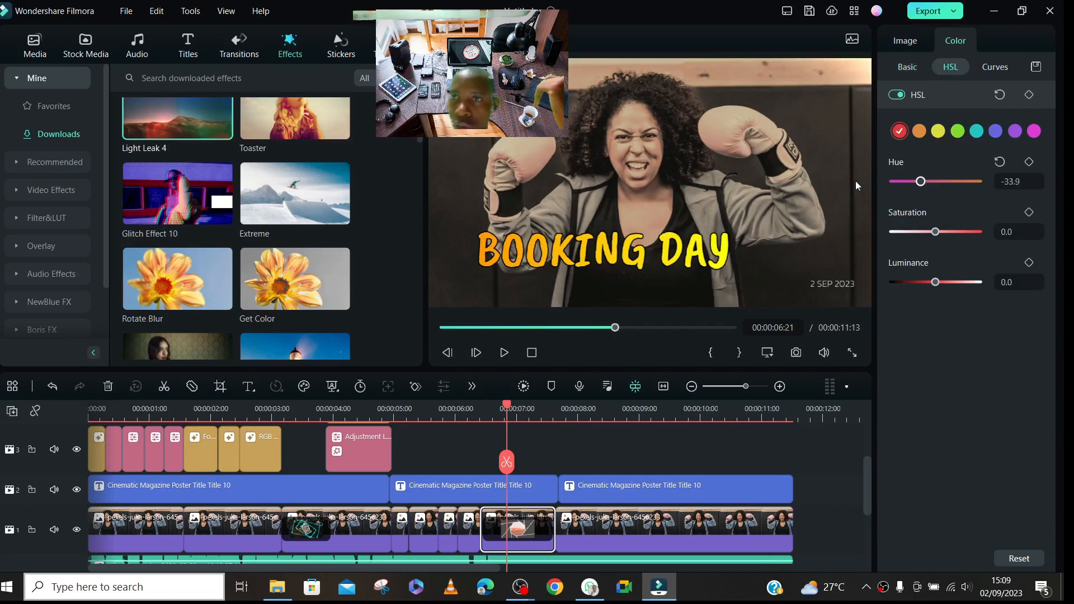
pyautogui.click(506, 462)
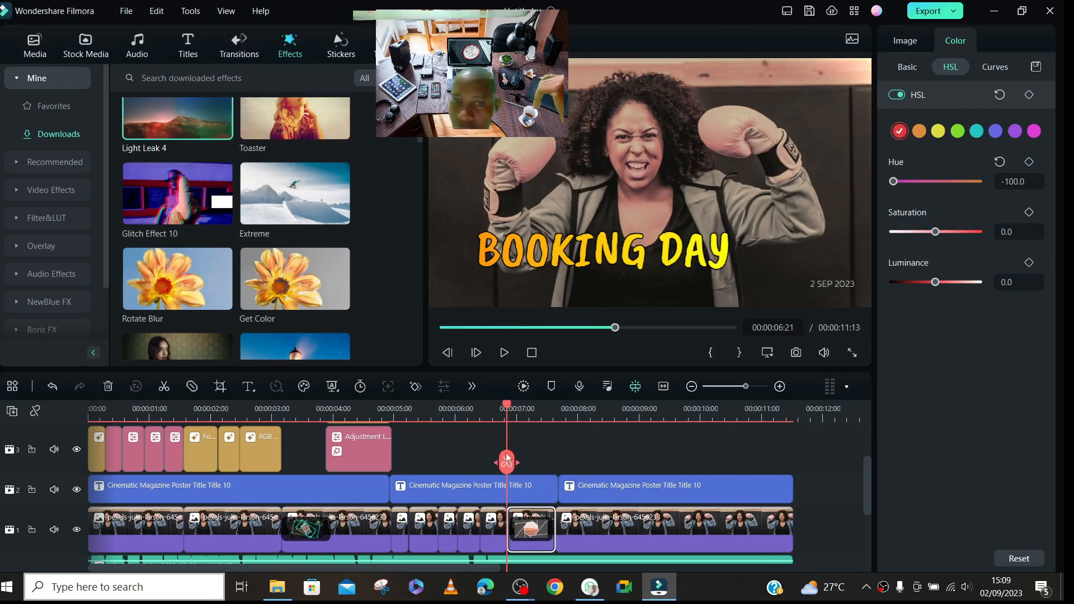
# - Set the HSL red saturation to 100 on the photo segment starting at 00:00:06:21 and split it at 00:00:07:05
pyautogui.moveTo(508, 404); pyautogui.dragTo(526, 407)
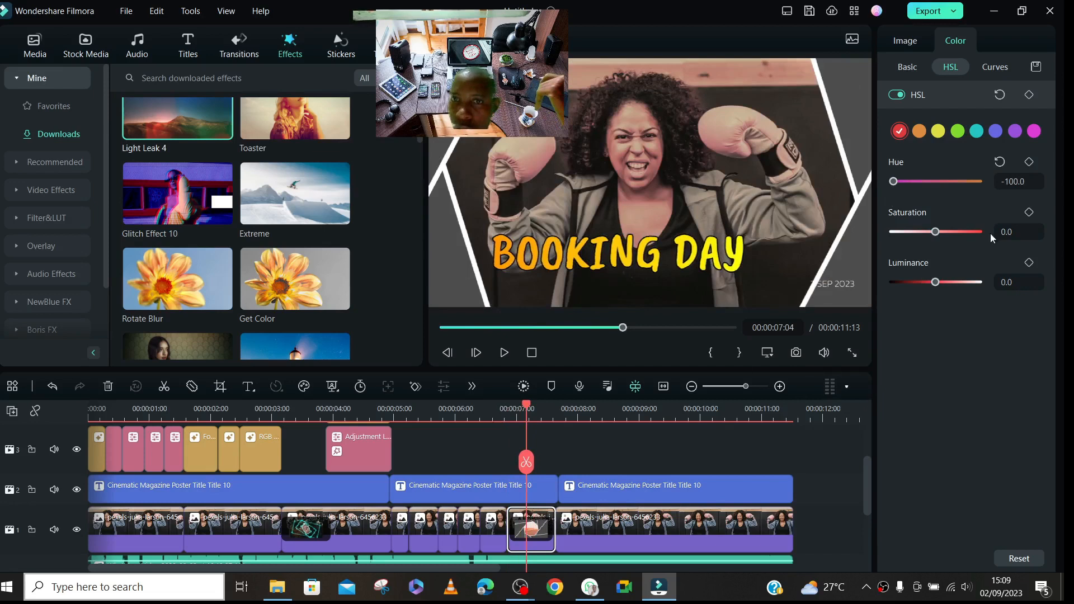
pyautogui.moveTo(937, 233); pyautogui.dragTo(978, 233)
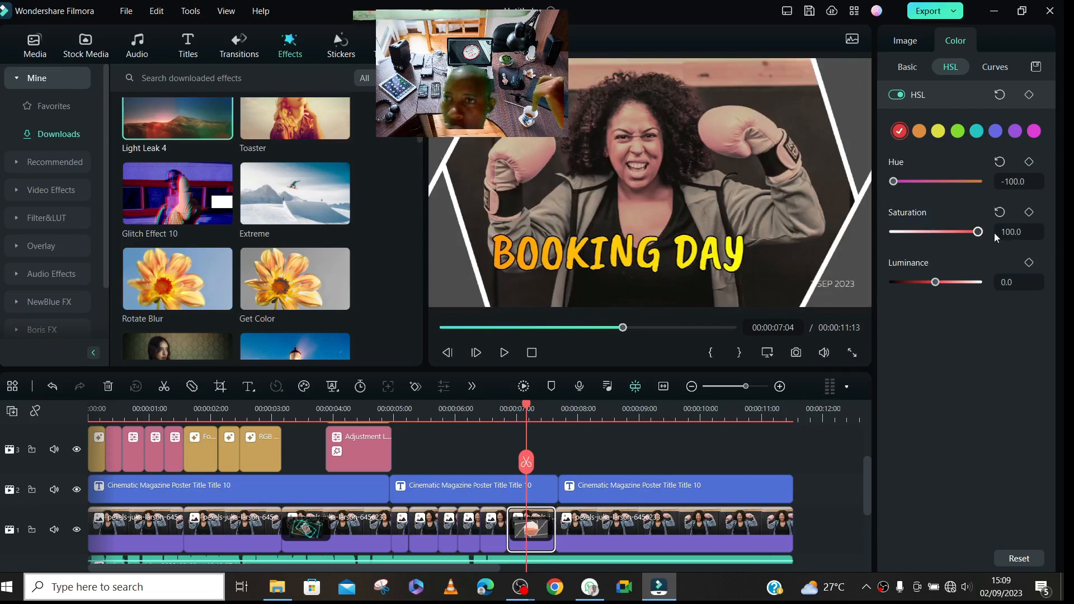
pyautogui.press('Right')
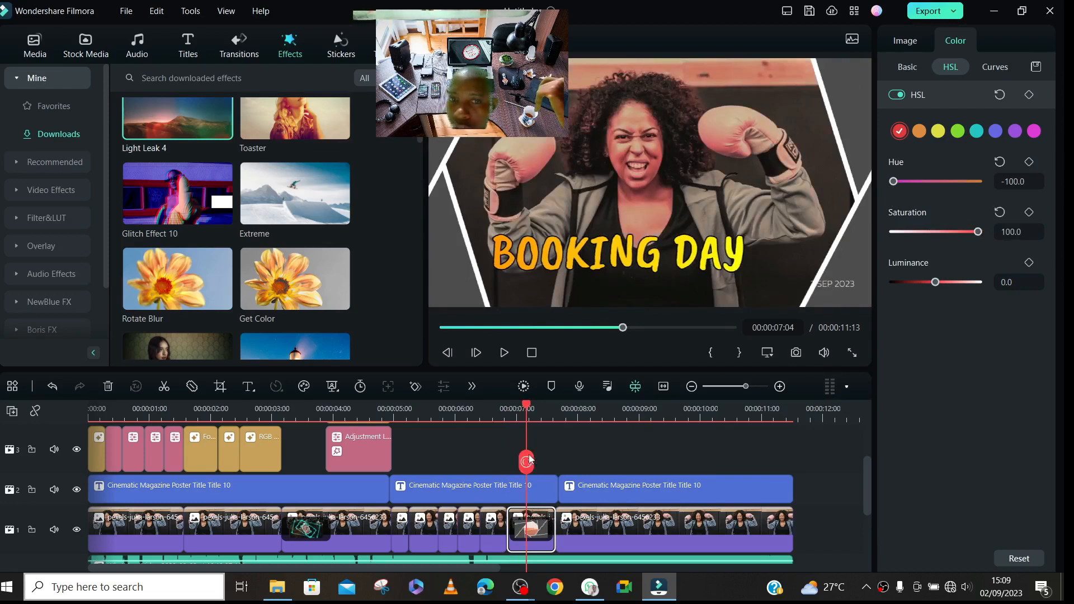
pyautogui.click(529, 462)
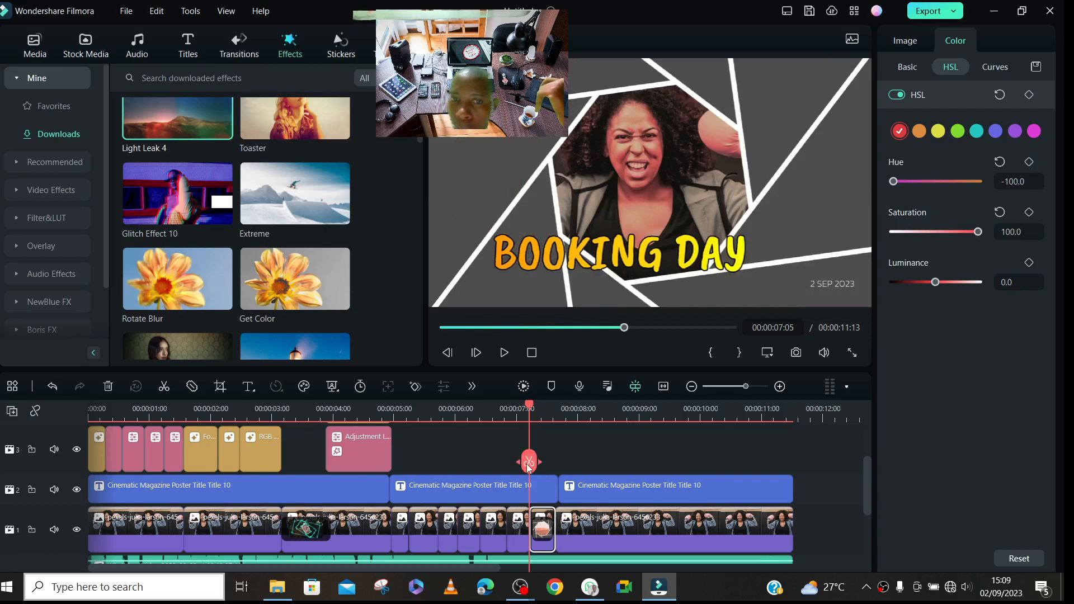
# - Set the HSL red luminance to -100 on the photo segment starting at 00:00:07:05 and split it at 00:00:07:13
pyautogui.click(531, 407)
pyautogui.moveTo(532, 407); pyautogui.dragTo(546, 407)
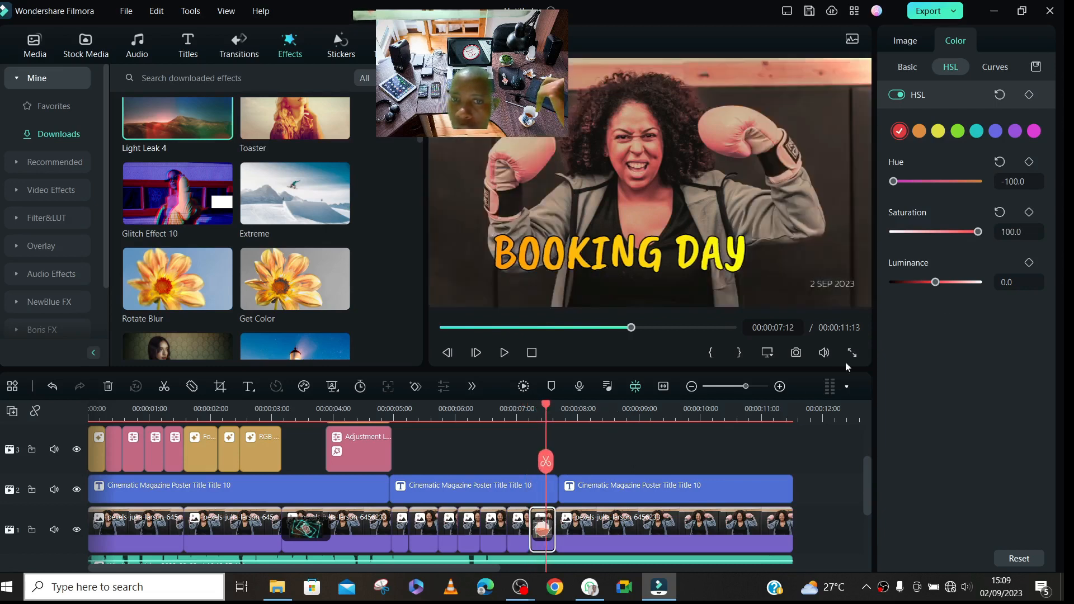
pyautogui.moveTo(934, 281); pyautogui.dragTo(840, 304)
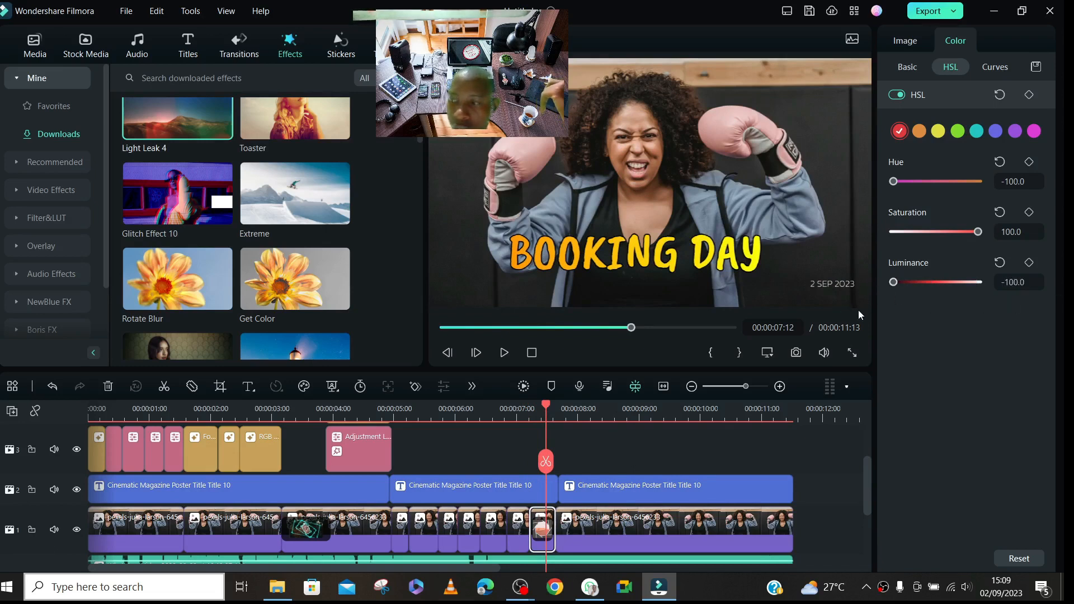
pyautogui.click(557, 461)
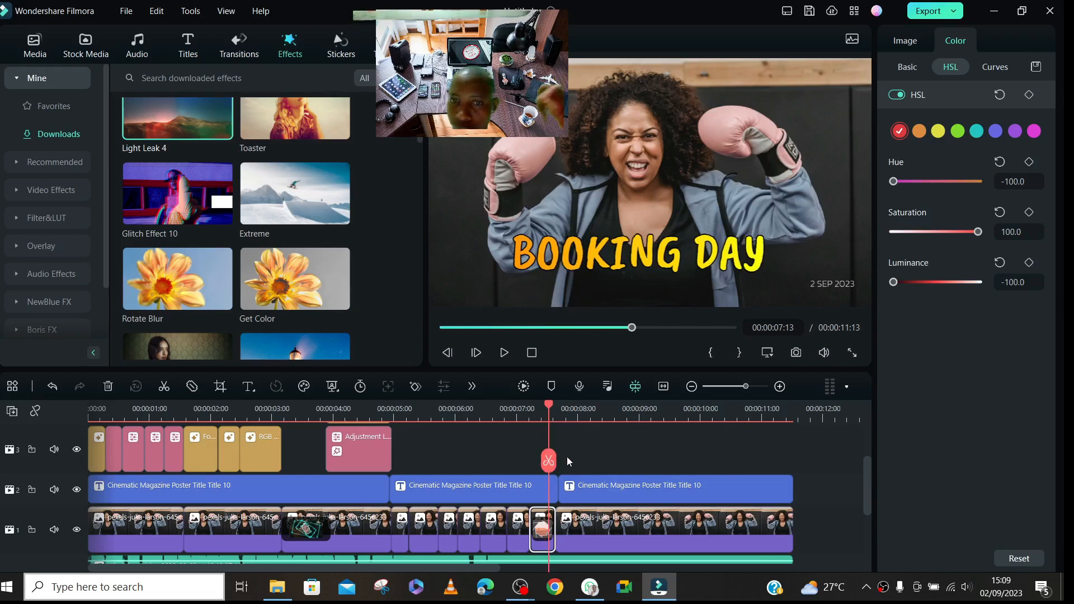
pyautogui.click(545, 462)
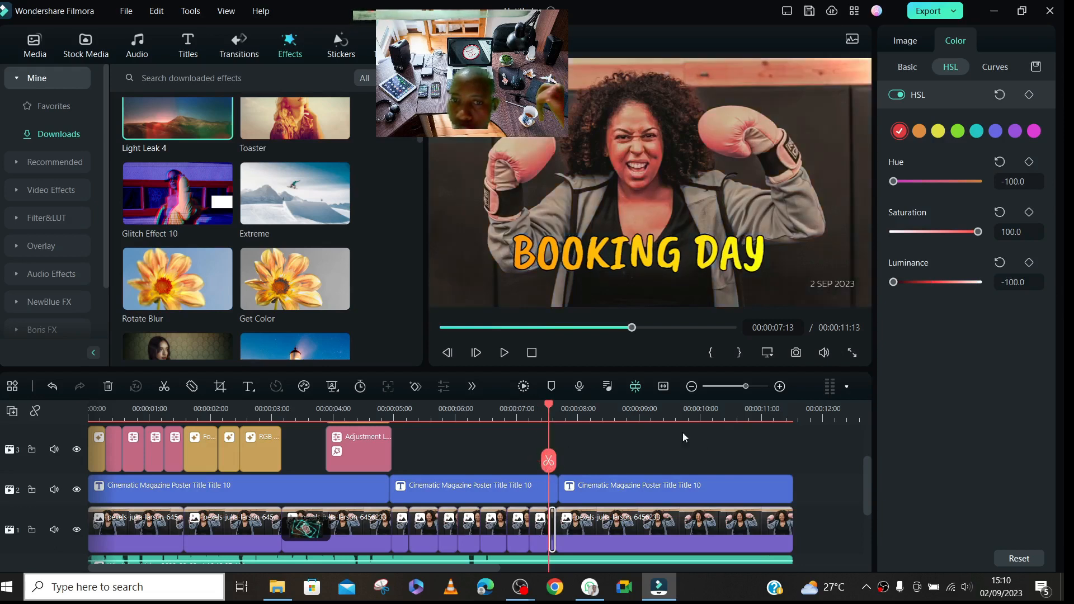
pyautogui.click(999, 69)
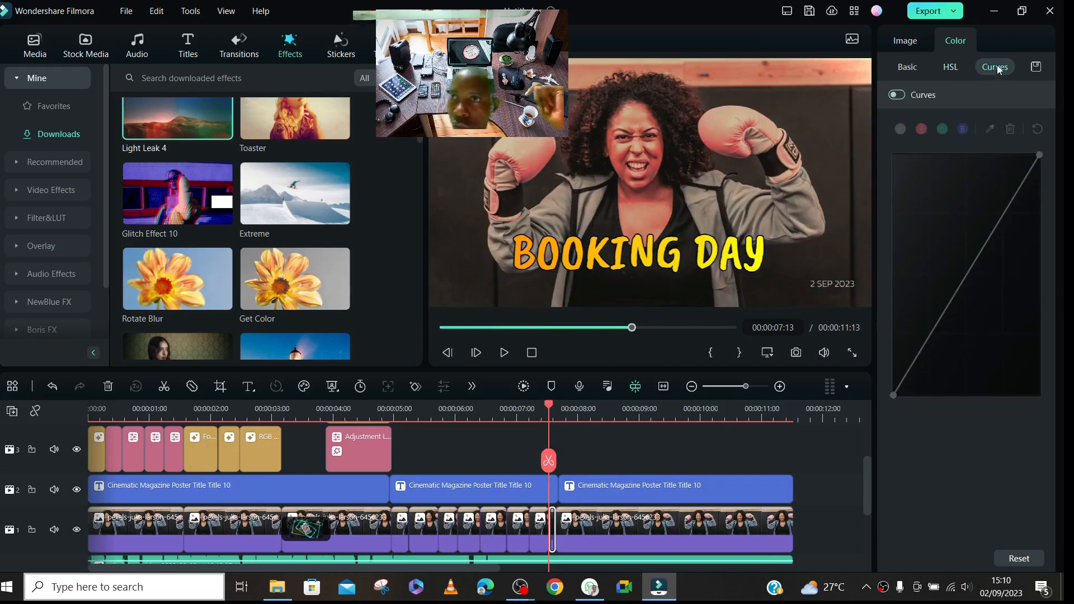
pyautogui.click(917, 69)
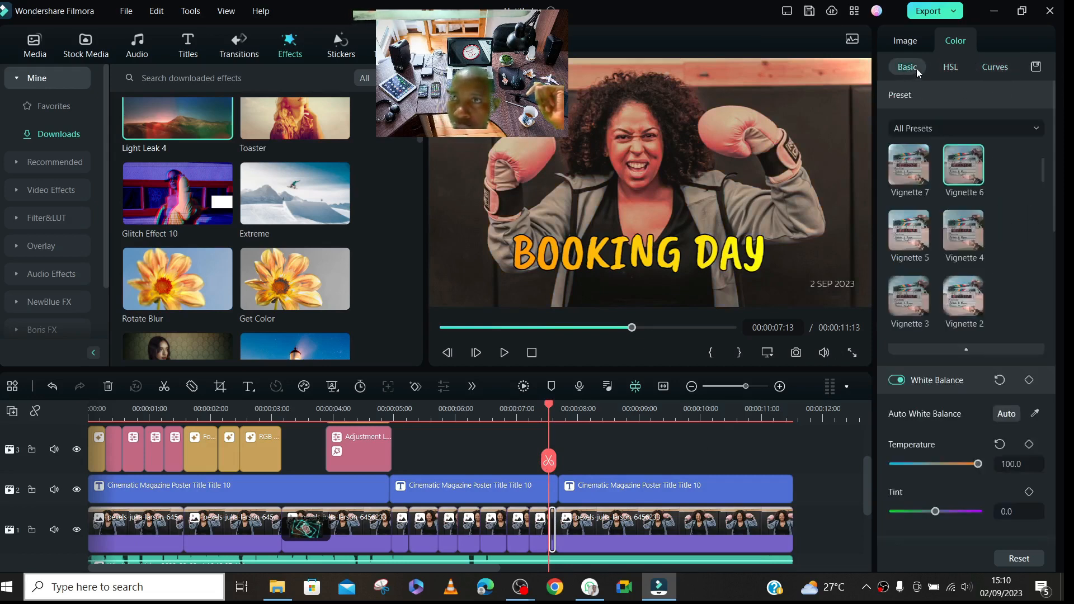
pyautogui.click(911, 44)
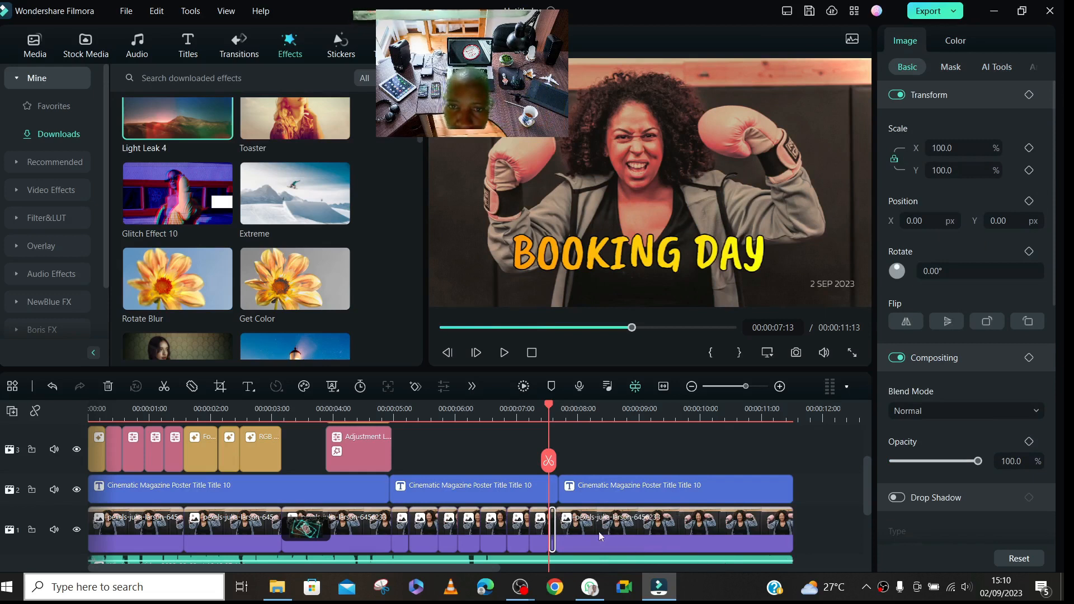
# - Delete the transition on the short photo sliver starting at 00:00:07:13, and delete the sliver itself
pyautogui.click(551, 529)
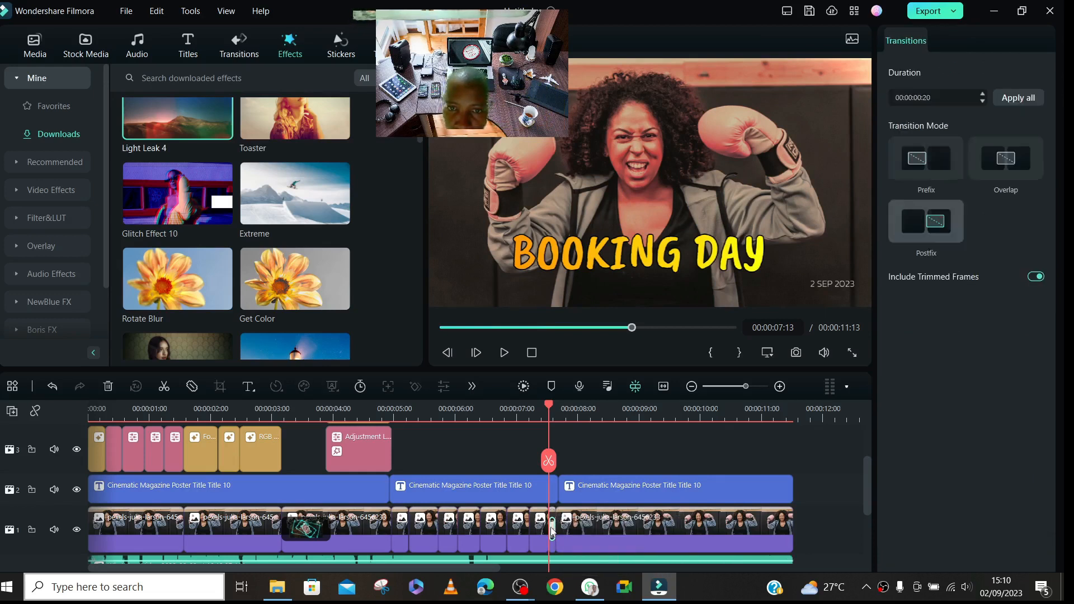
pyautogui.rightClick(550, 527)
pyautogui.click(576, 469)
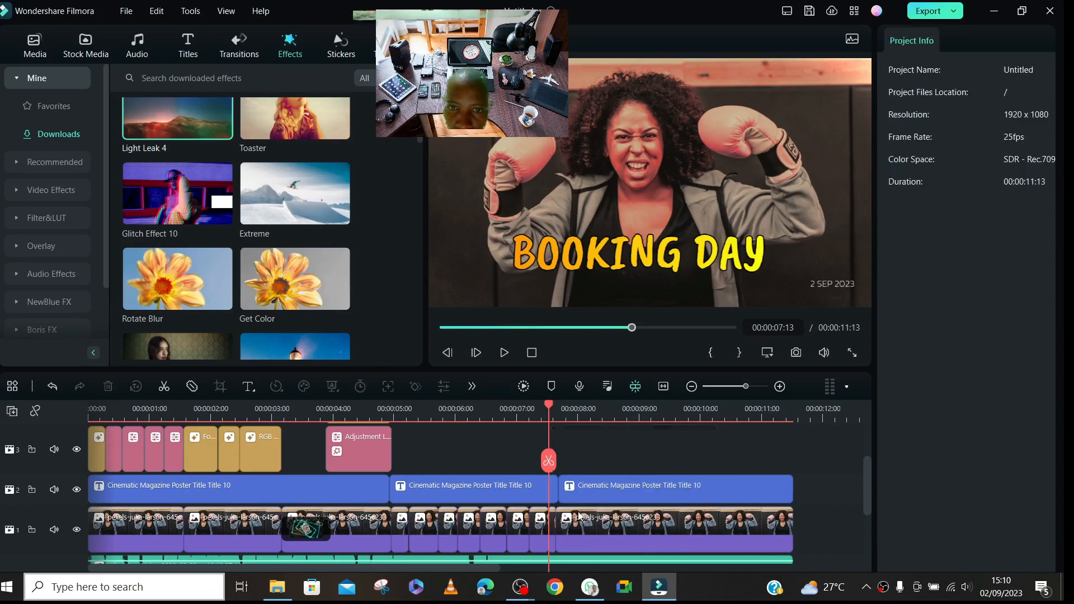
pyautogui.click(552, 536)
pyautogui.rightClick(553, 535)
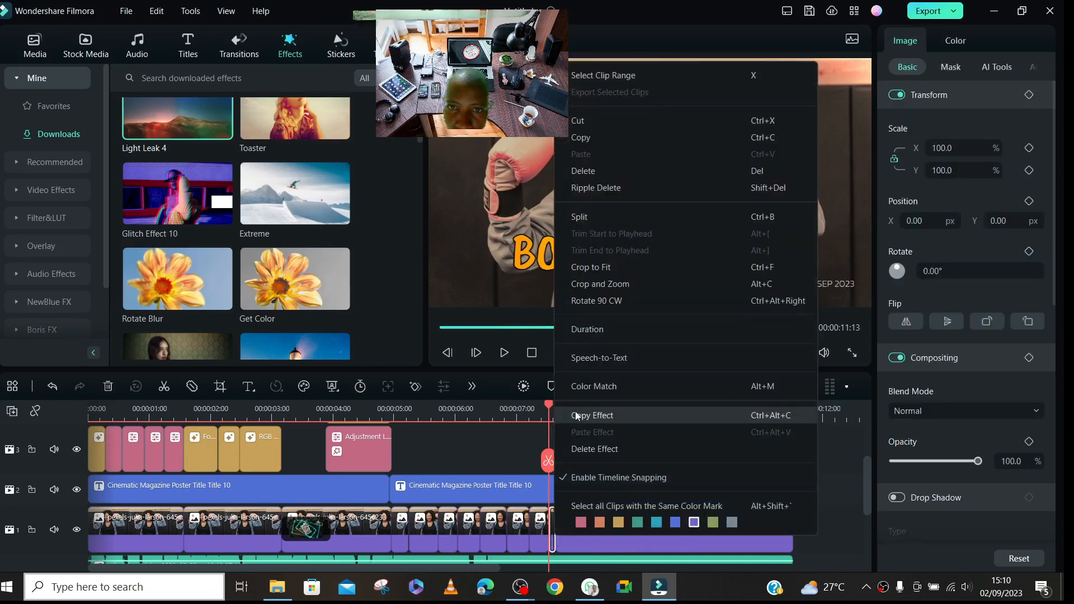
pyautogui.rightClick(628, 501)
pyautogui.click(549, 525)
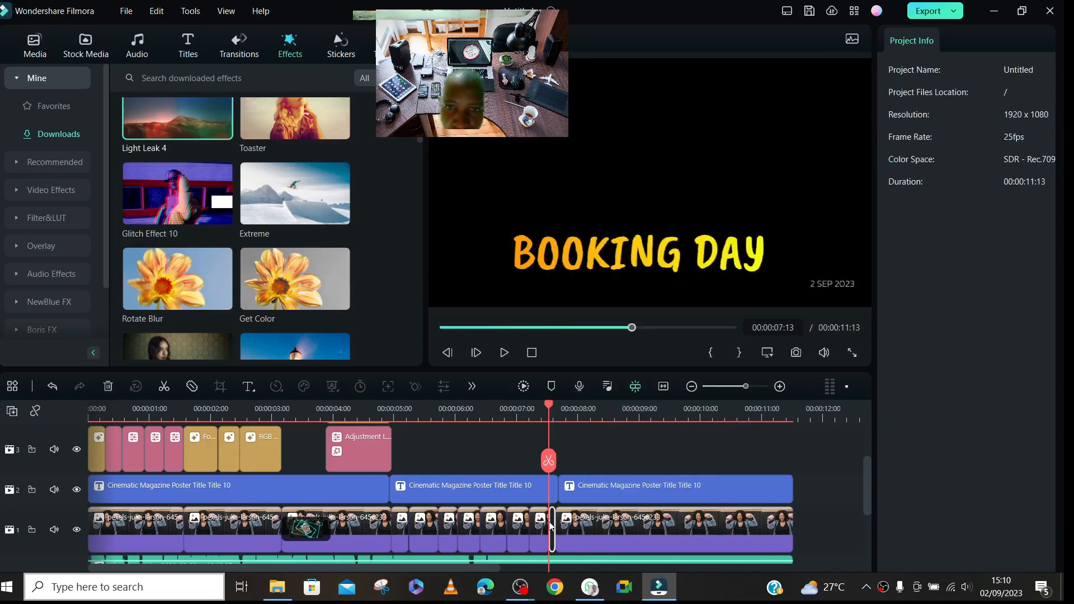
# - Ripple delete the gap at 00:00:07:13 on the photo track to close up the last photo clip
pyautogui.rightClick(549, 525)
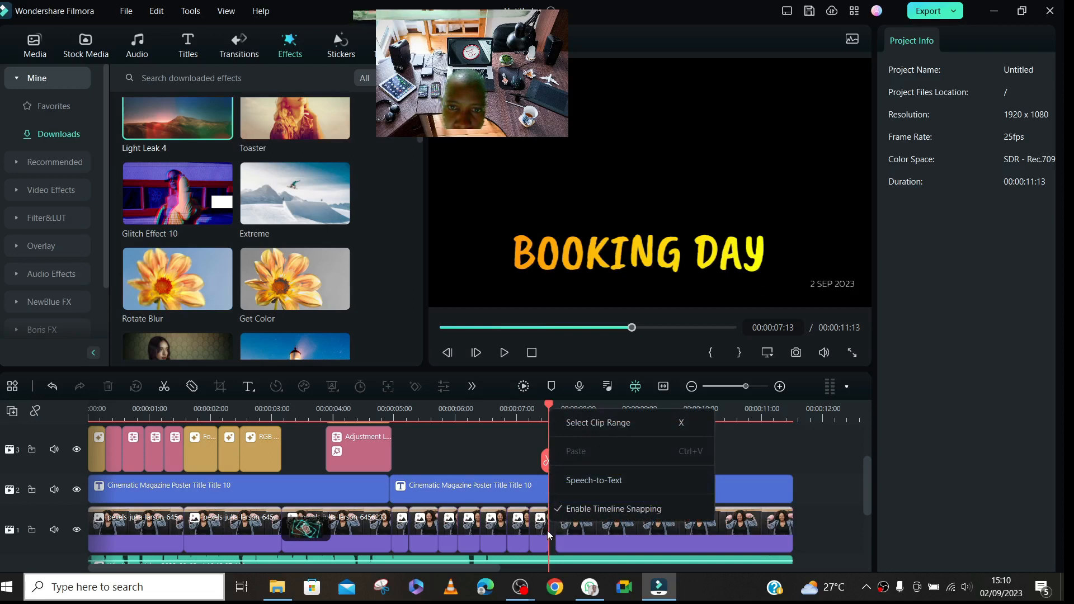
pyautogui.click(549, 536)
pyautogui.rightClick(551, 538)
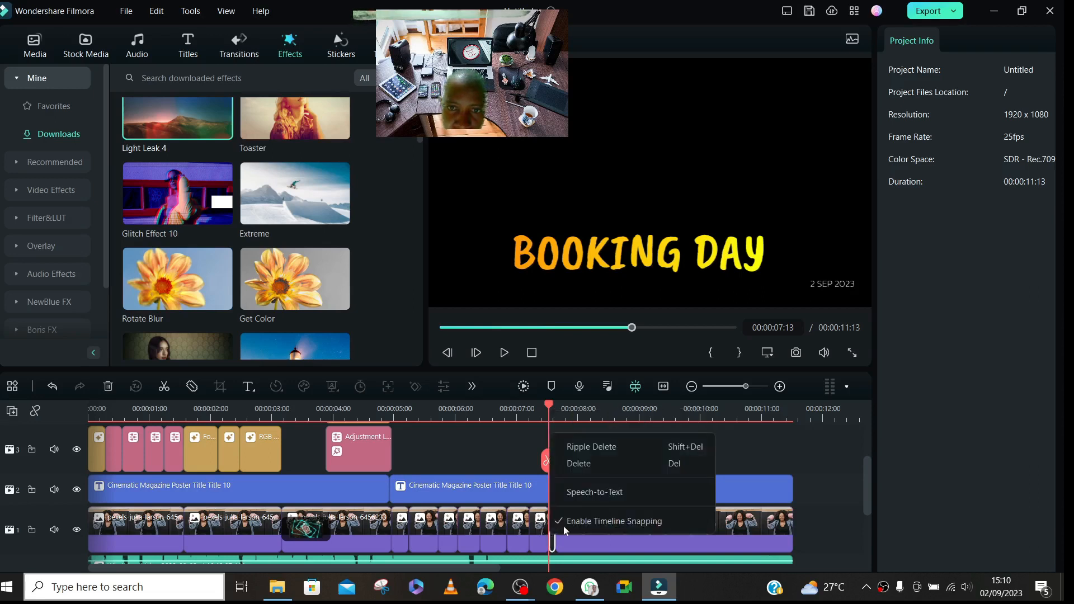
pyautogui.click(581, 447)
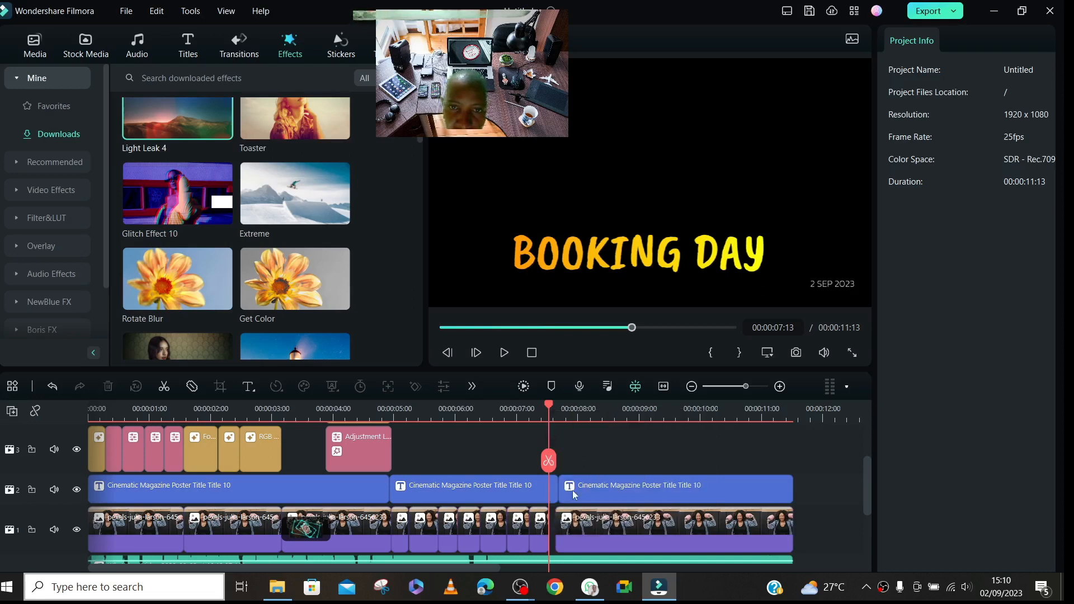
pyautogui.rightClick(551, 524)
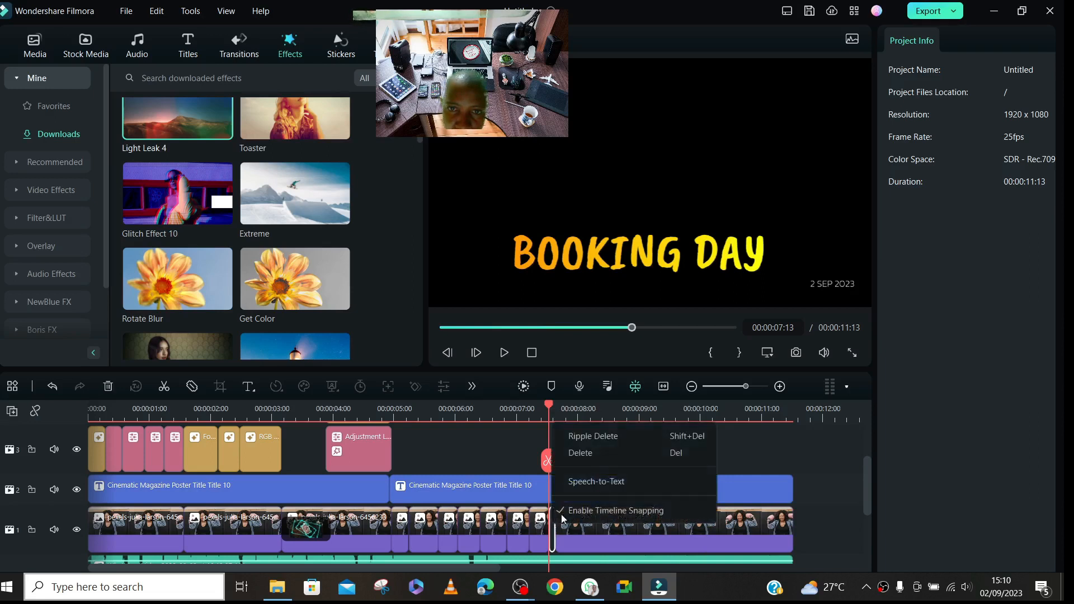
pyautogui.click(578, 440)
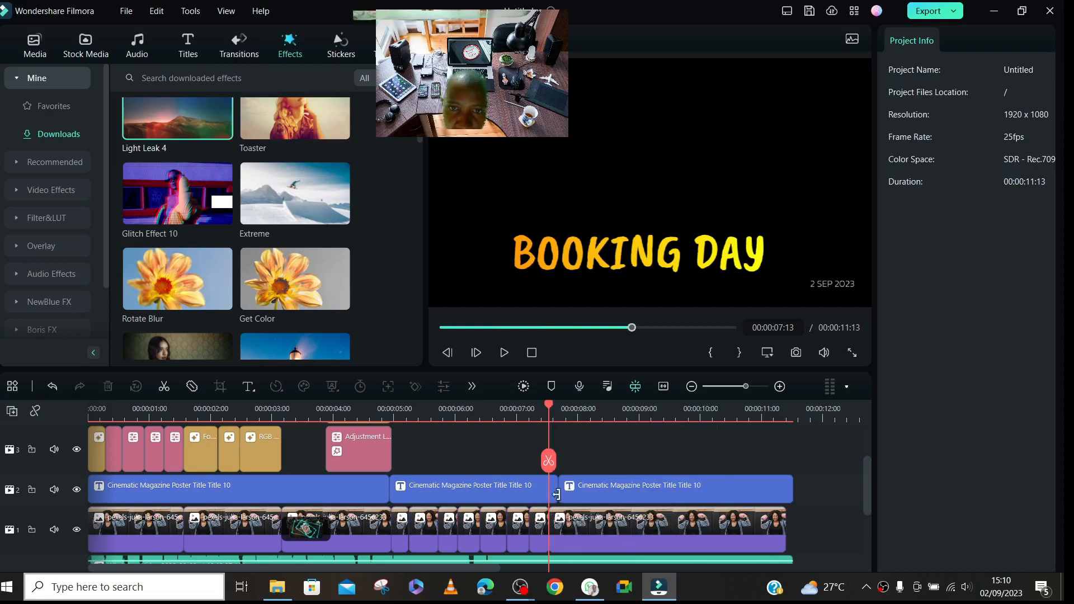
# - Trim the second title segment's end to 00:00:07:13 and extend the last title segment's start back to meet it
pyautogui.moveTo(556, 491); pyautogui.dragTo(544, 493)
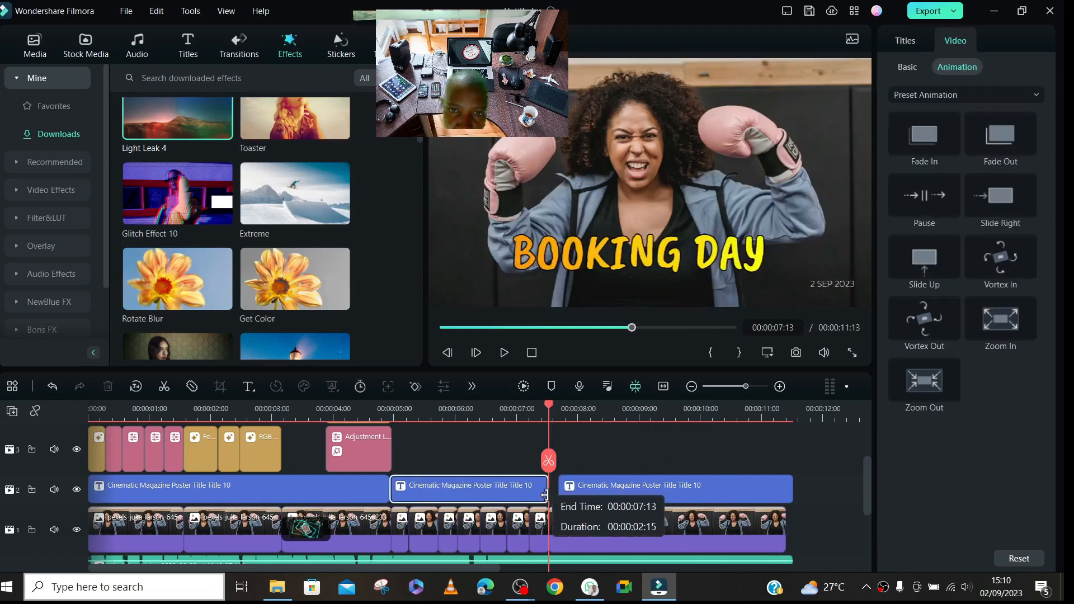
pyautogui.click(556, 490)
pyautogui.moveTo(557, 490); pyautogui.dragTo(549, 491)
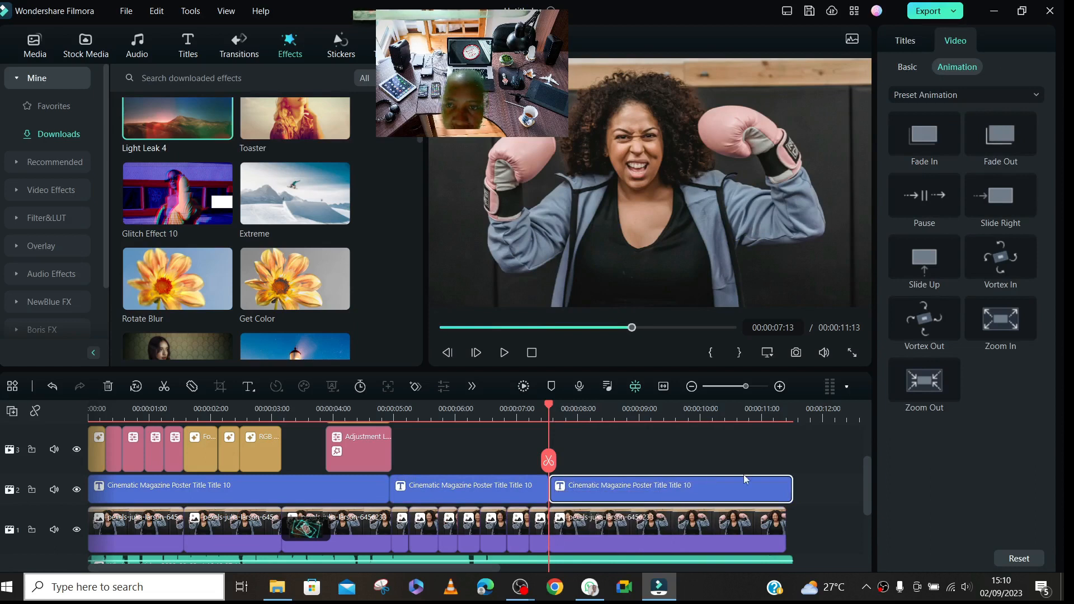
# - Trim the ends of the last title segment and the WhatsApp audio clip to match the photo track's end at 00:00:11:10
pyautogui.moveTo(788, 487); pyautogui.dragTo(785, 489)
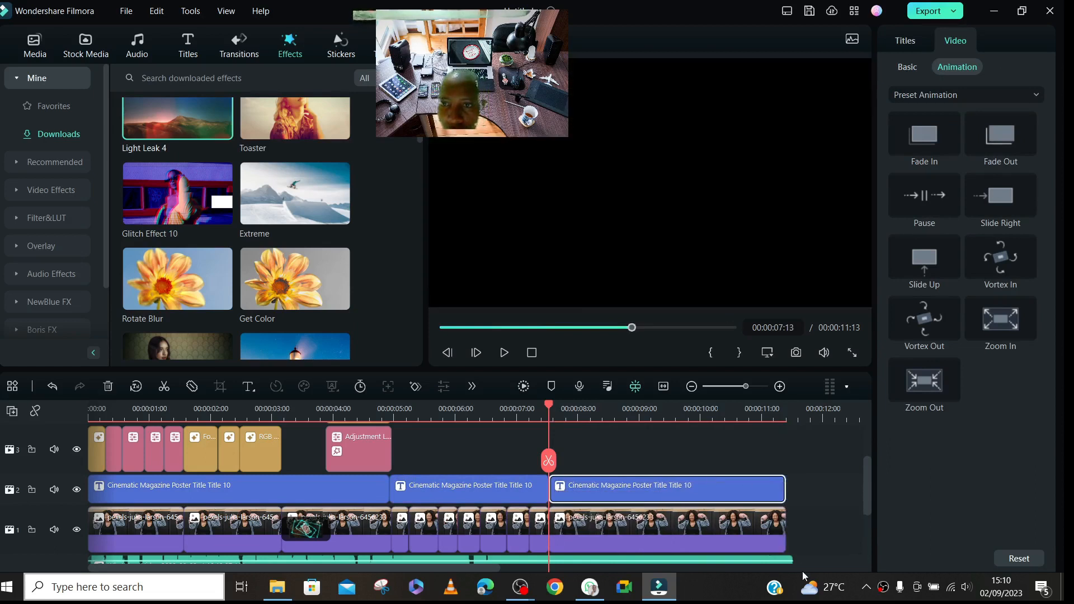
pyautogui.scroll(-3, 792, 554)
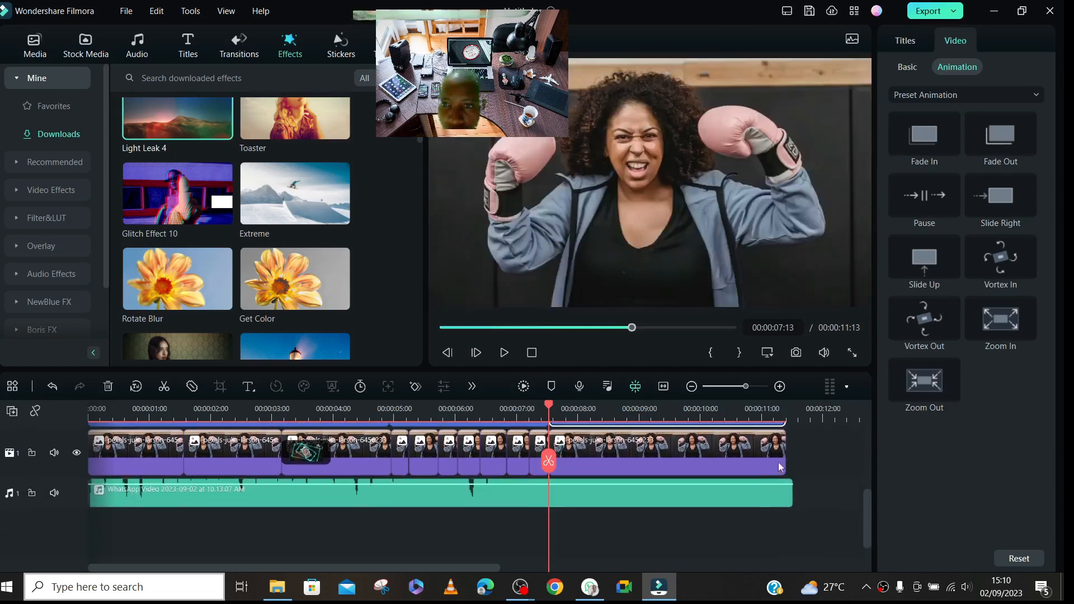
pyautogui.moveTo(788, 495); pyautogui.dragTo(785, 495)
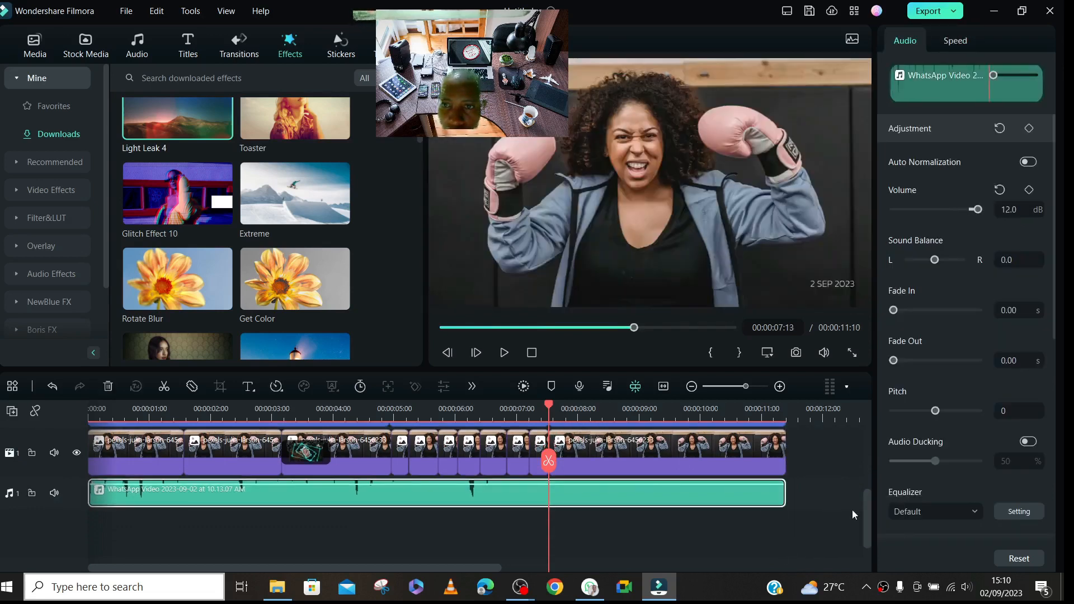
pyautogui.moveTo(868, 513); pyautogui.dragTo(871, 487)
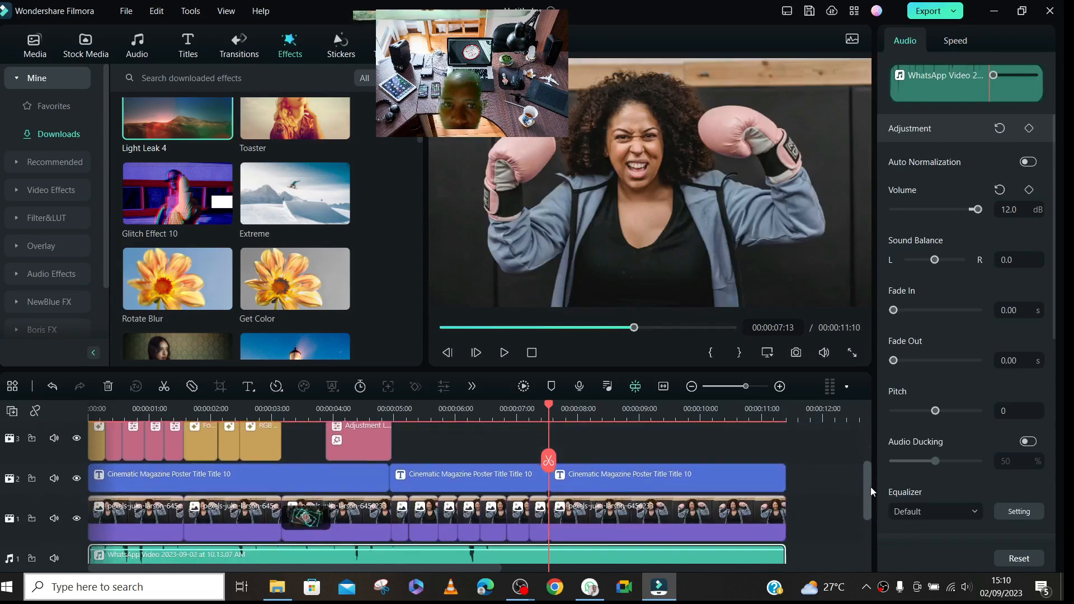
# - Render the timeline preview and play the project back from 00:00:06:02 to review the title segments
pyautogui.click(590, 495)
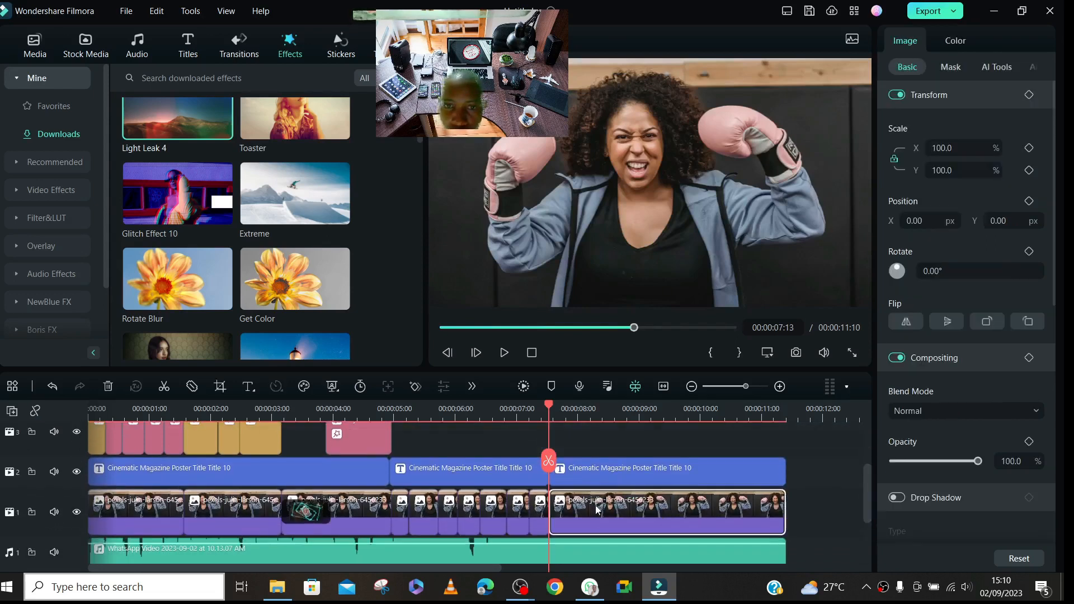
pyautogui.click(459, 414)
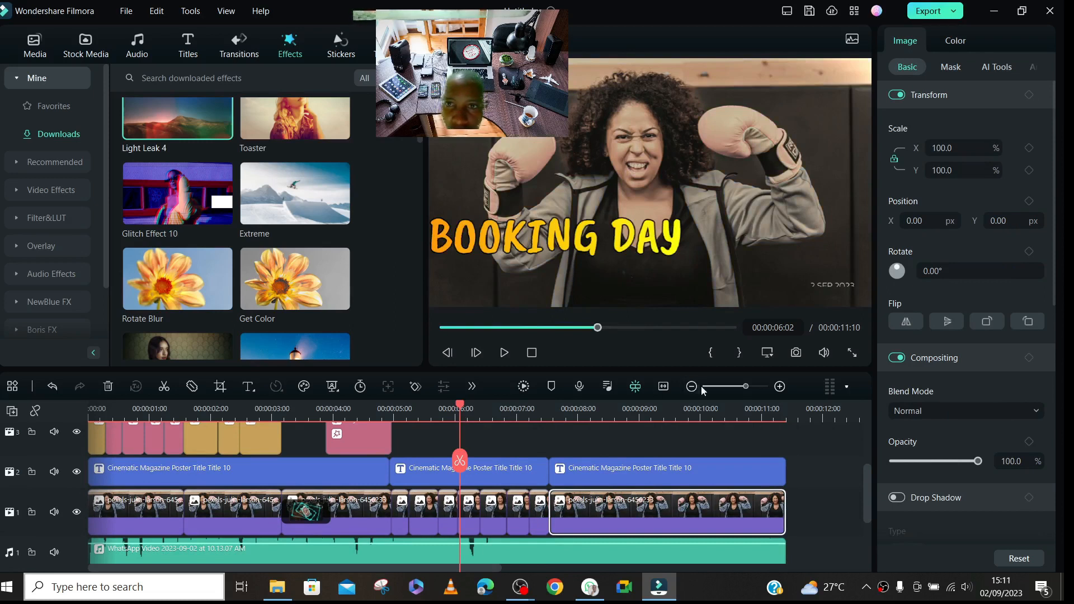
pyautogui.click(523, 386)
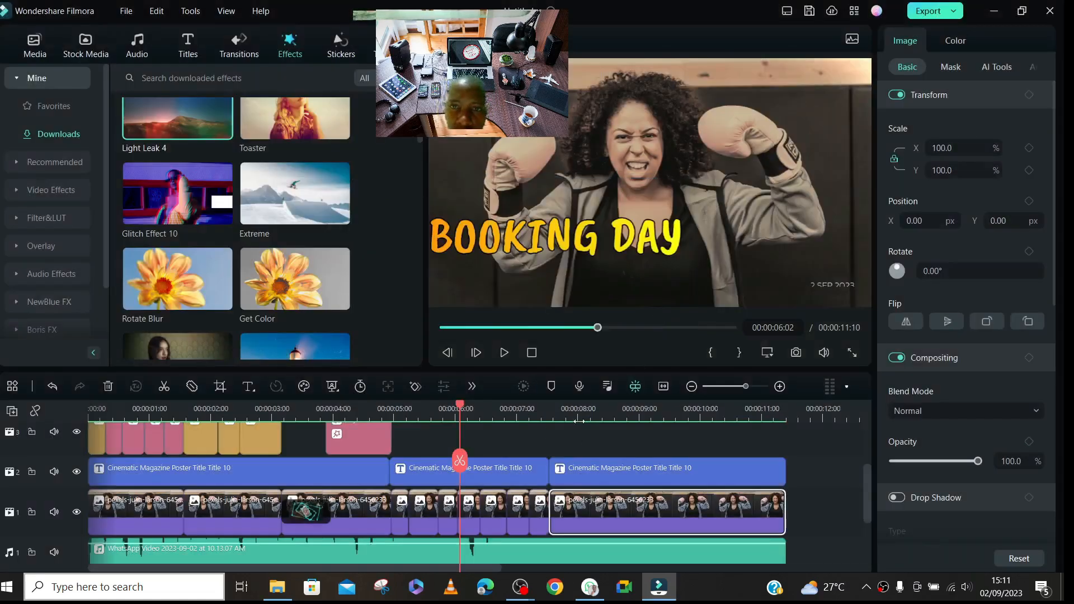
pyautogui.press('space')
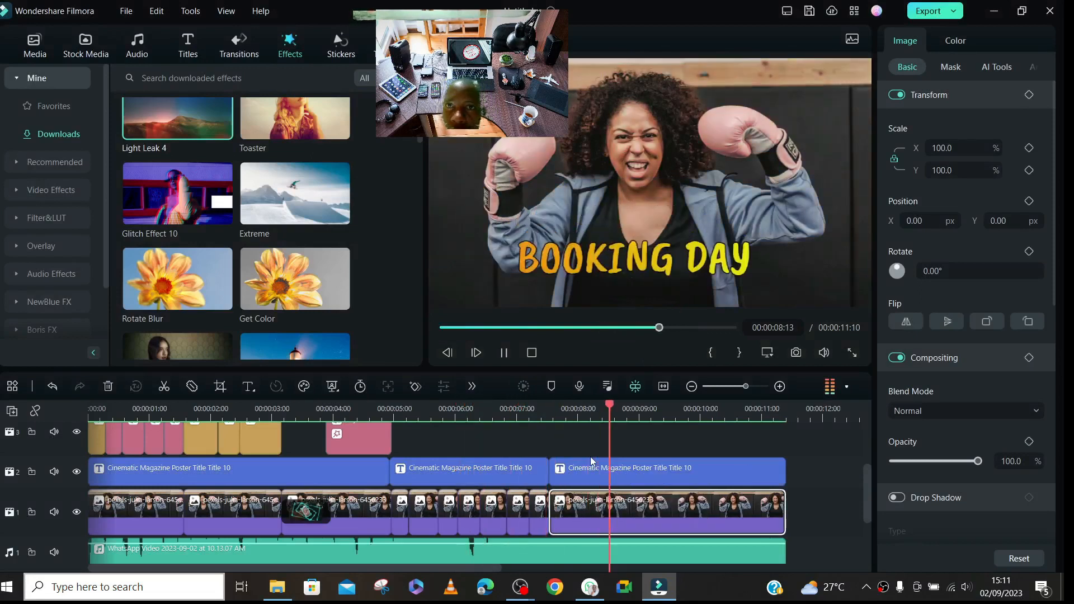
pyautogui.press('space')
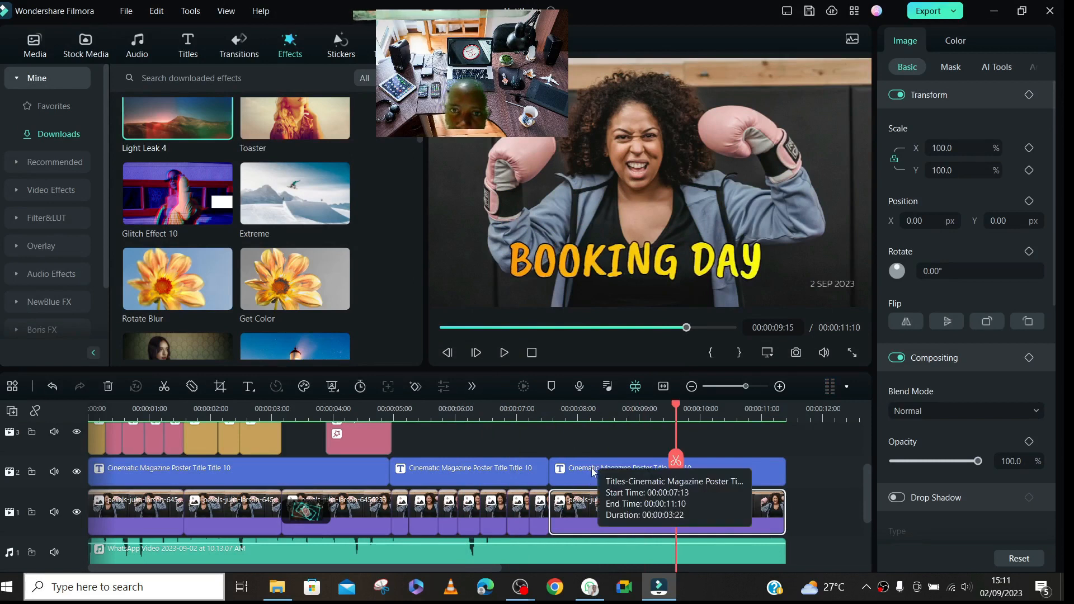
# - Apply the Vortex Out preset animation to the last title segment and split that segment at 00:00:08:24
pyautogui.click(609, 476)
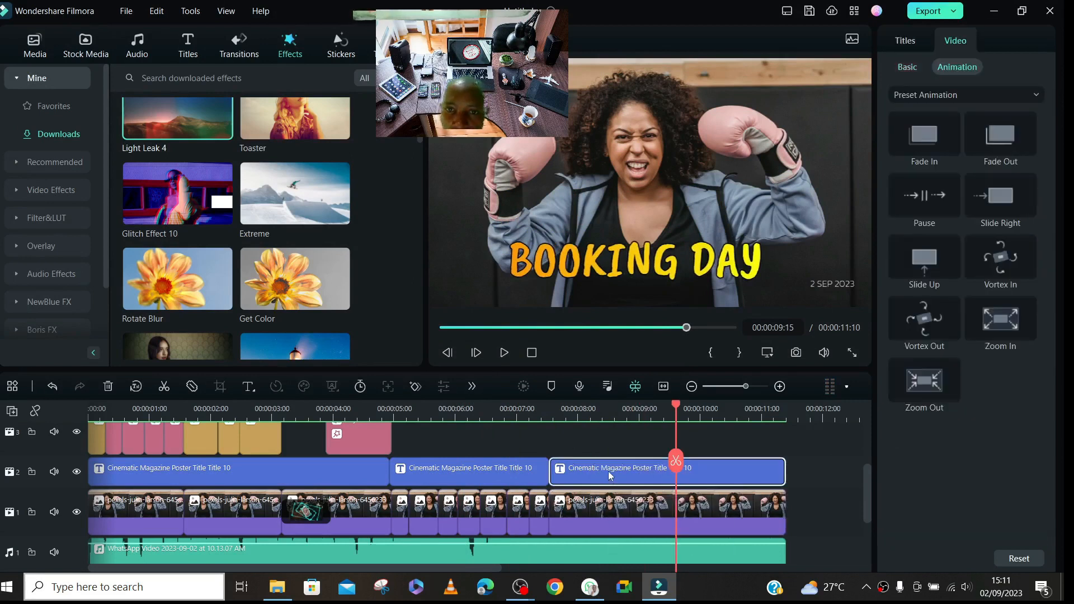
pyautogui.doubleClick(926, 321)
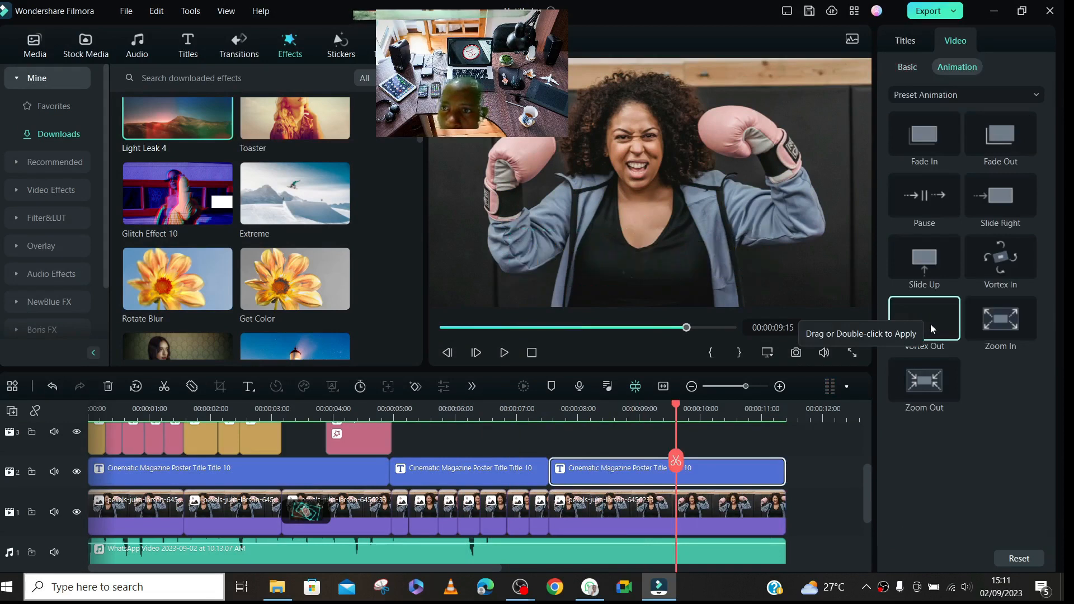
pyautogui.click(637, 415)
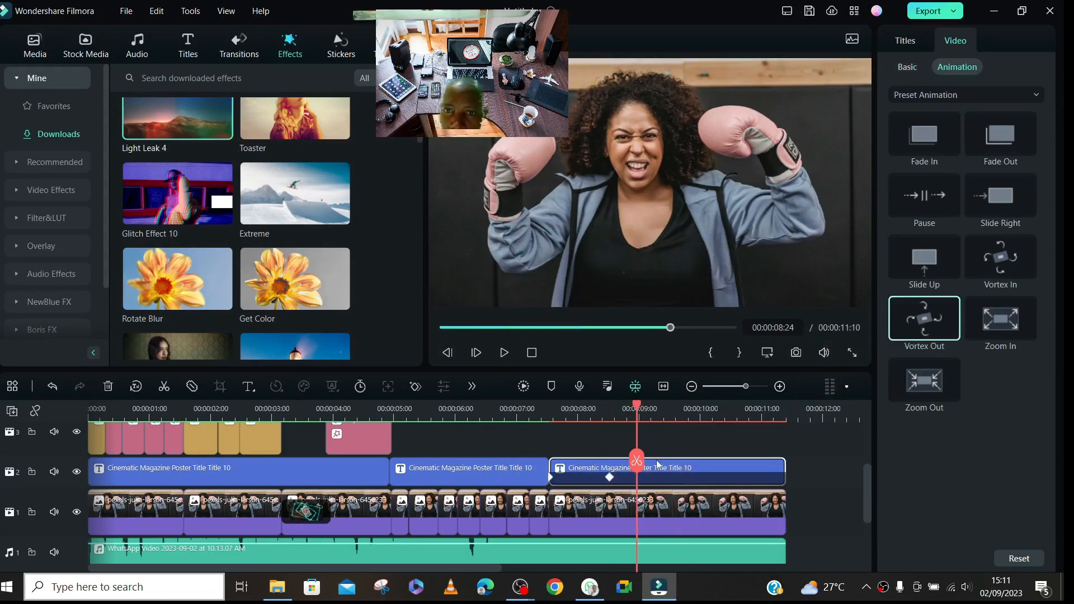
pyautogui.click(636, 460)
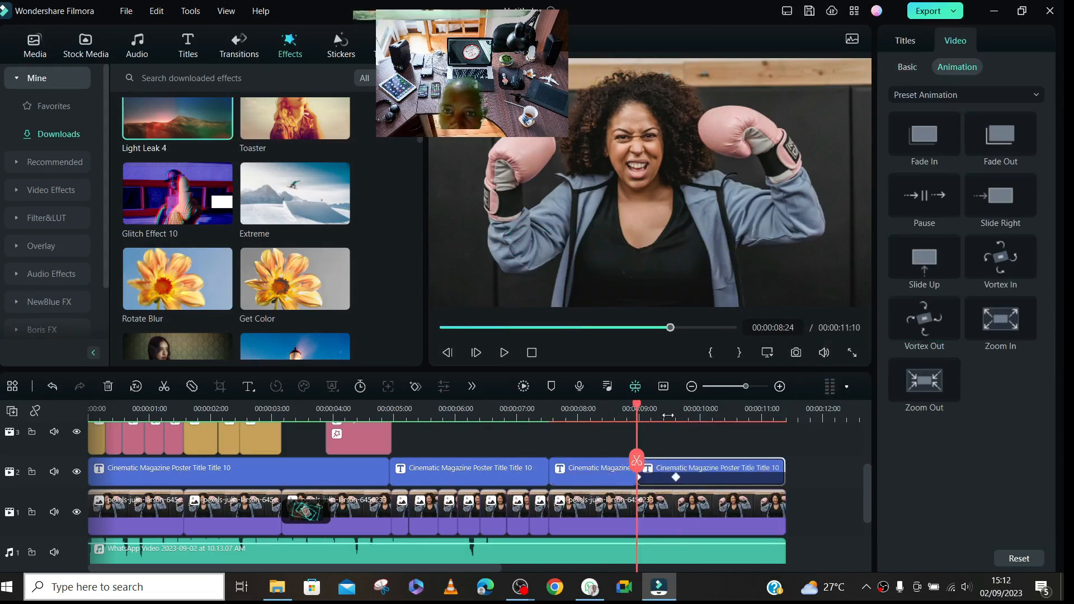
# - Browse the Preset Motions (Legacy) animations for the last title segment
pyautogui.click(721, 414)
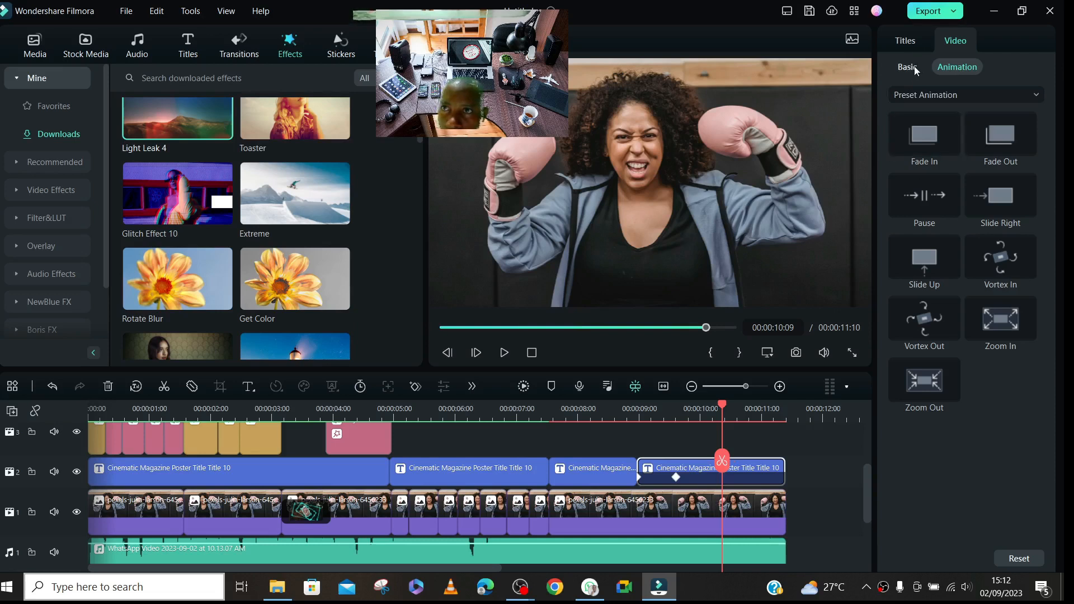
pyautogui.click(931, 93)
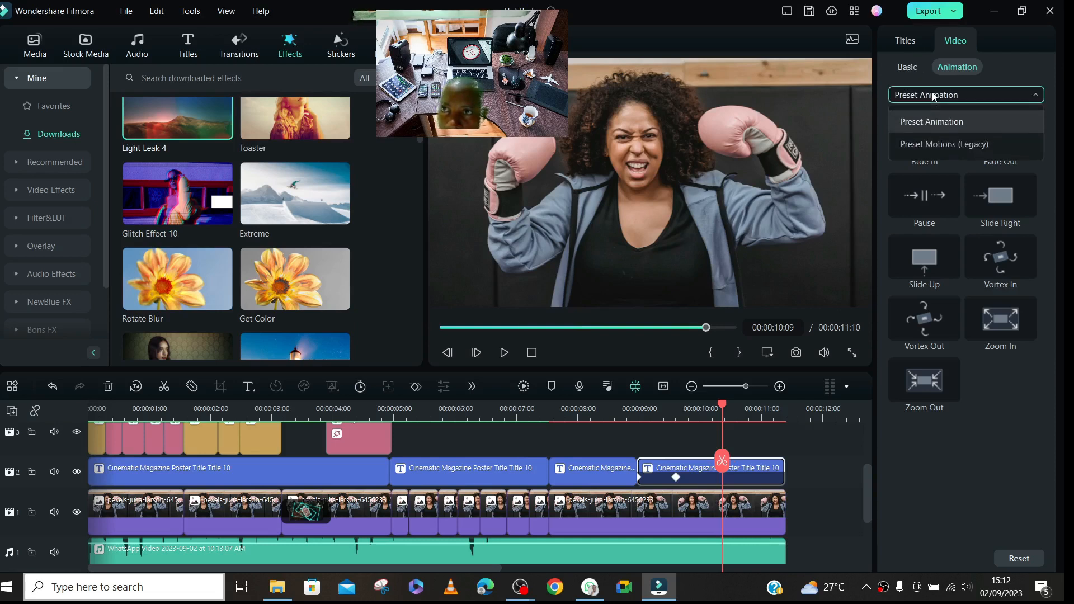
pyautogui.click(938, 145)
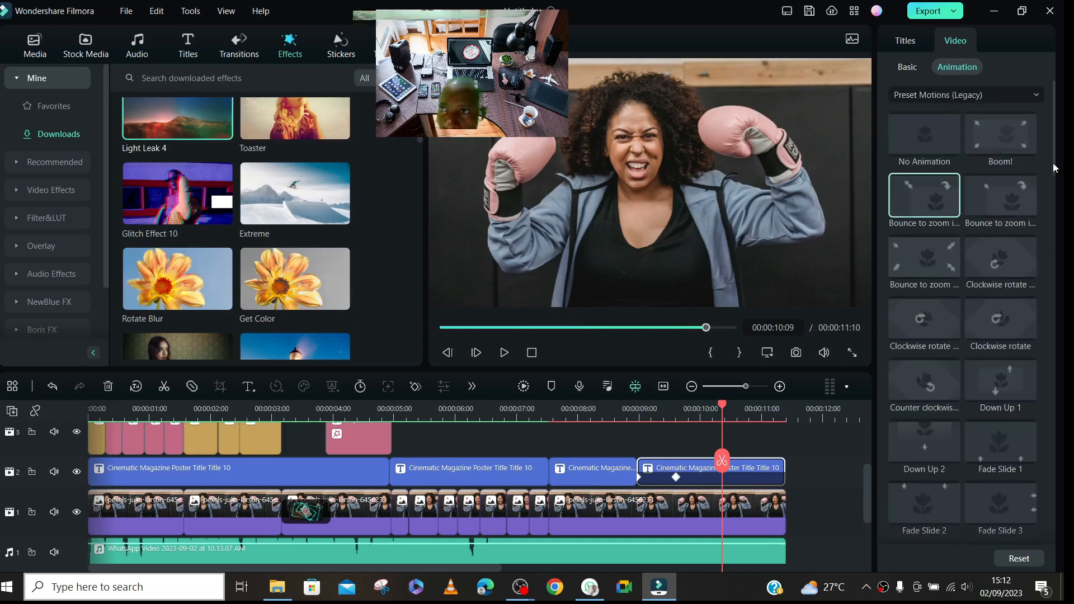
pyautogui.moveTo(1053, 164); pyautogui.dragTo(1064, 296)
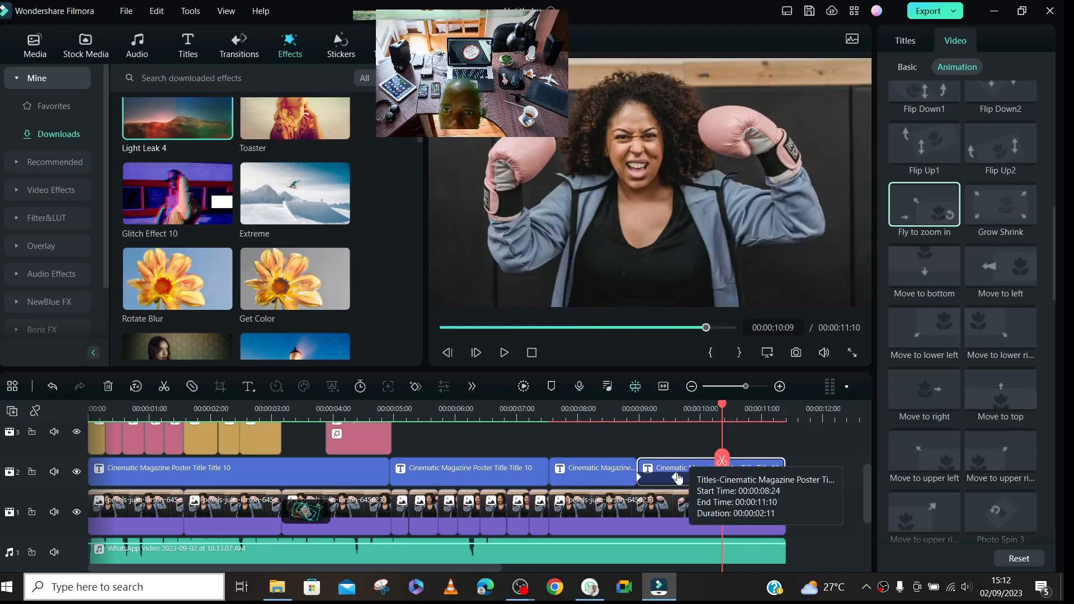
# - Shift the animation keyframe on the last title segment to about 00:00:10:03 and split the segment at 00:00:10:07
pyautogui.click(751, 477)
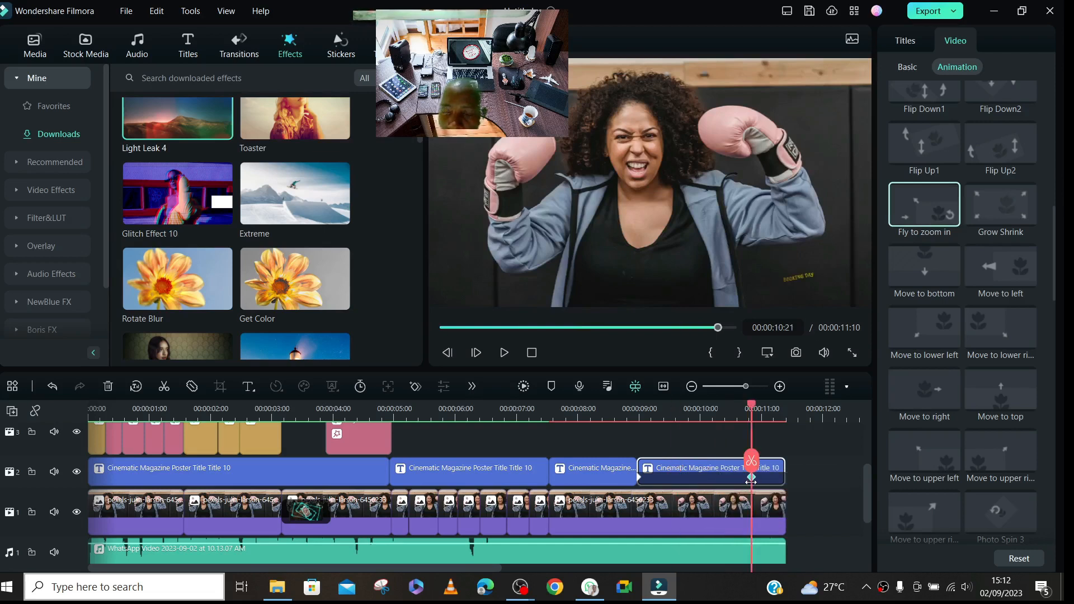
pyautogui.click(707, 477)
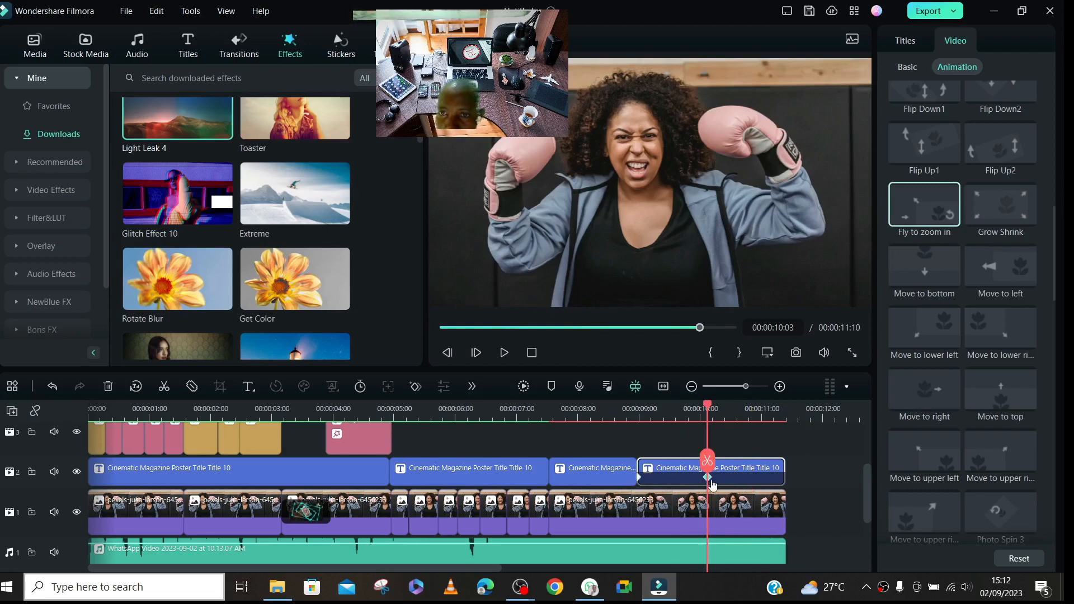
pyautogui.moveTo(706, 401); pyautogui.dragTo(718, 431)
pyautogui.click(717, 461)
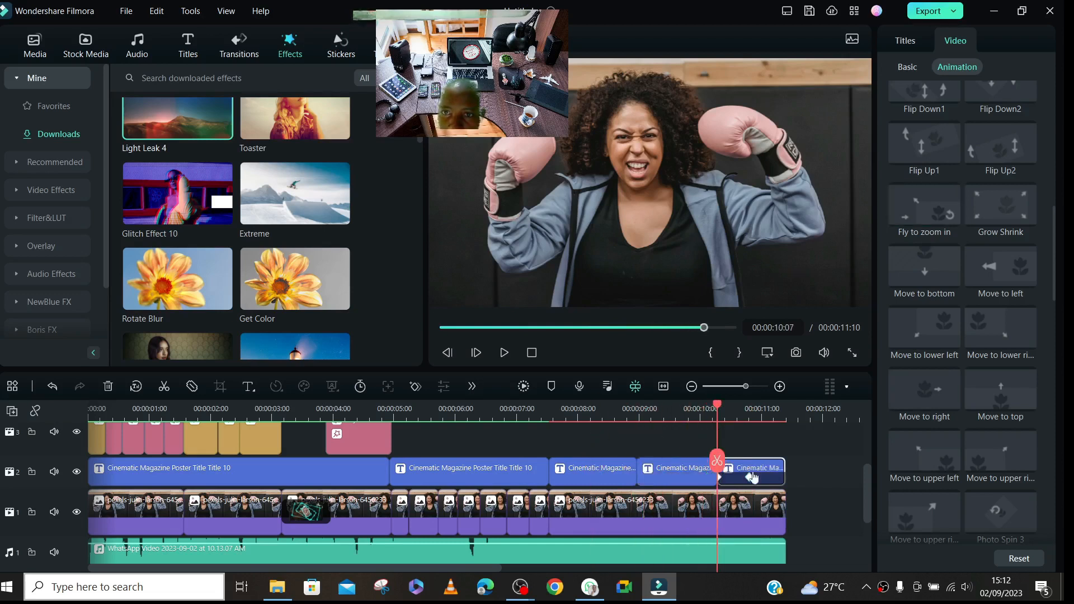
# - Examine the animation keyframes on the last two title segments at 00:00:10:21, 00:00:09:16 and 00:00:11:01
pyautogui.click(752, 414)
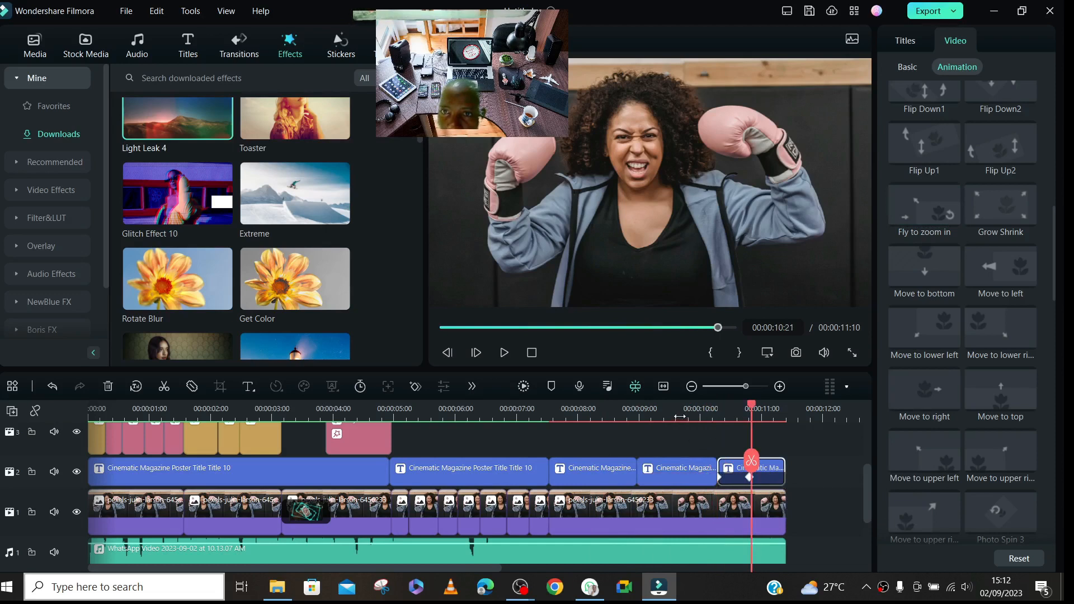
pyautogui.click(678, 416)
pyautogui.click(696, 479)
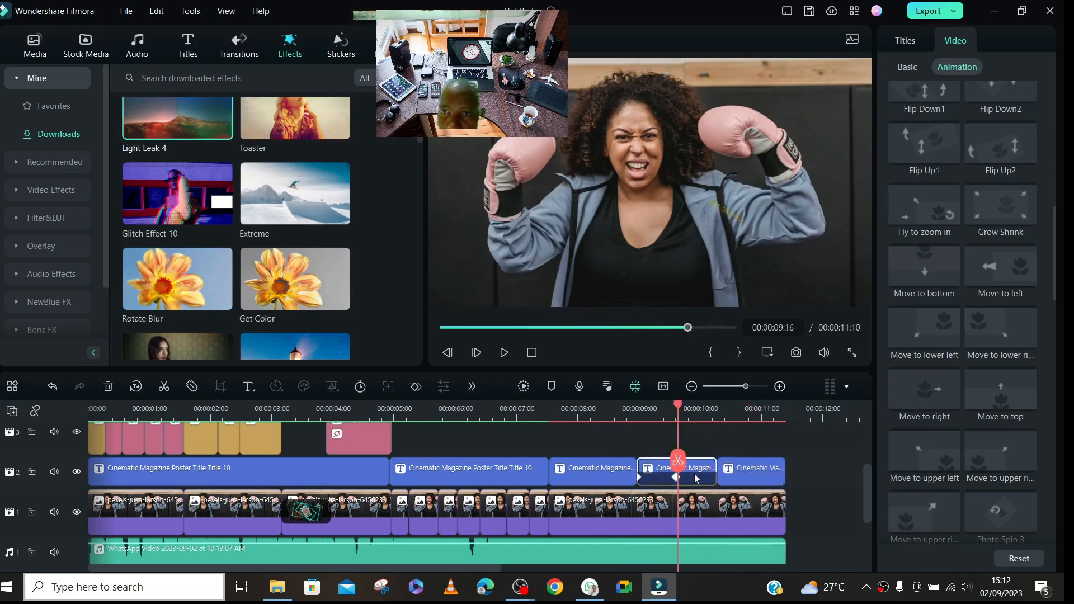
pyautogui.click(763, 415)
pyautogui.click(747, 482)
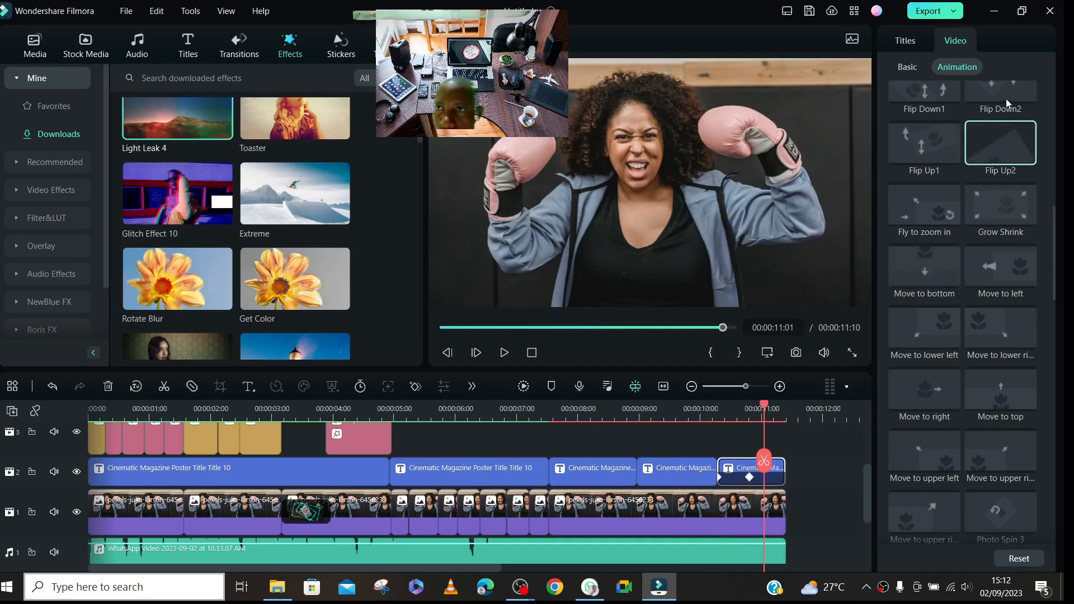
# - Select the last photo clip, set the playhead to 00:00:08:22 and bring up the clip's AI tools
pyautogui.click(689, 518)
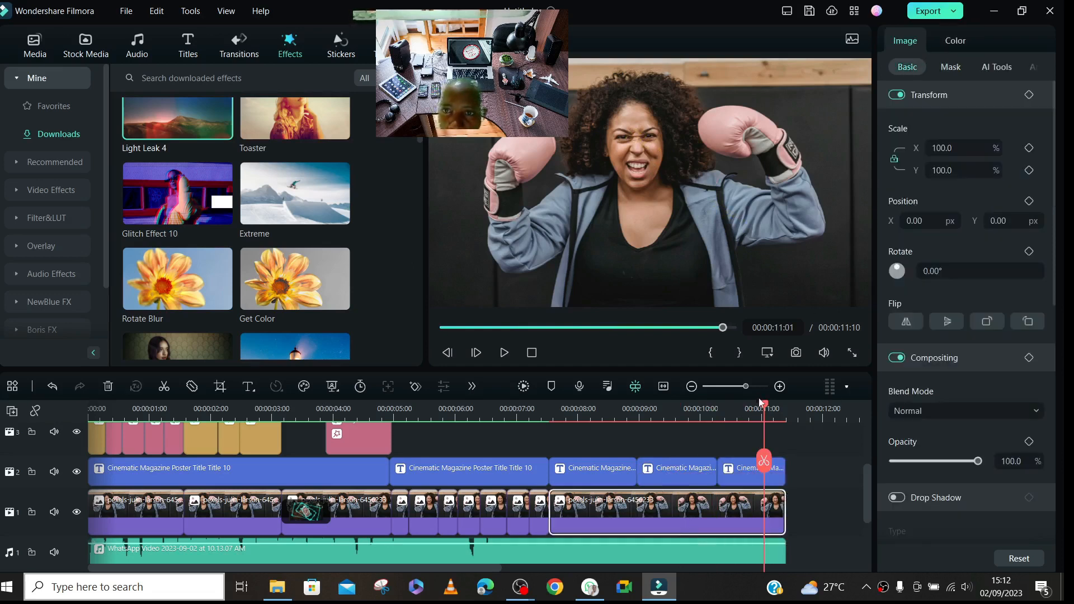
pyautogui.moveTo(764, 406); pyautogui.dragTo(632, 430)
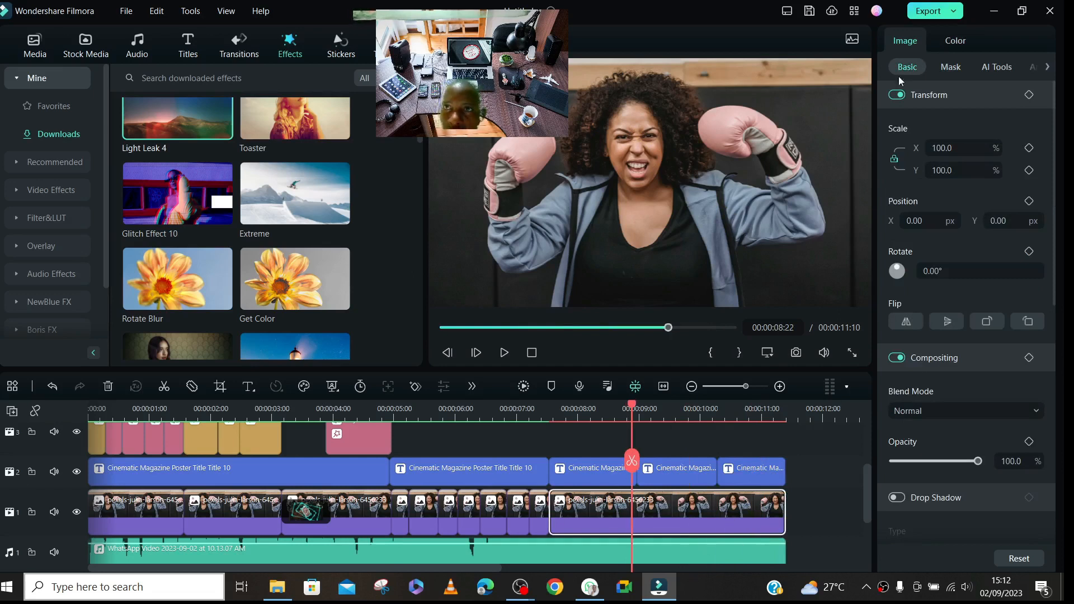
pyautogui.click(950, 67)
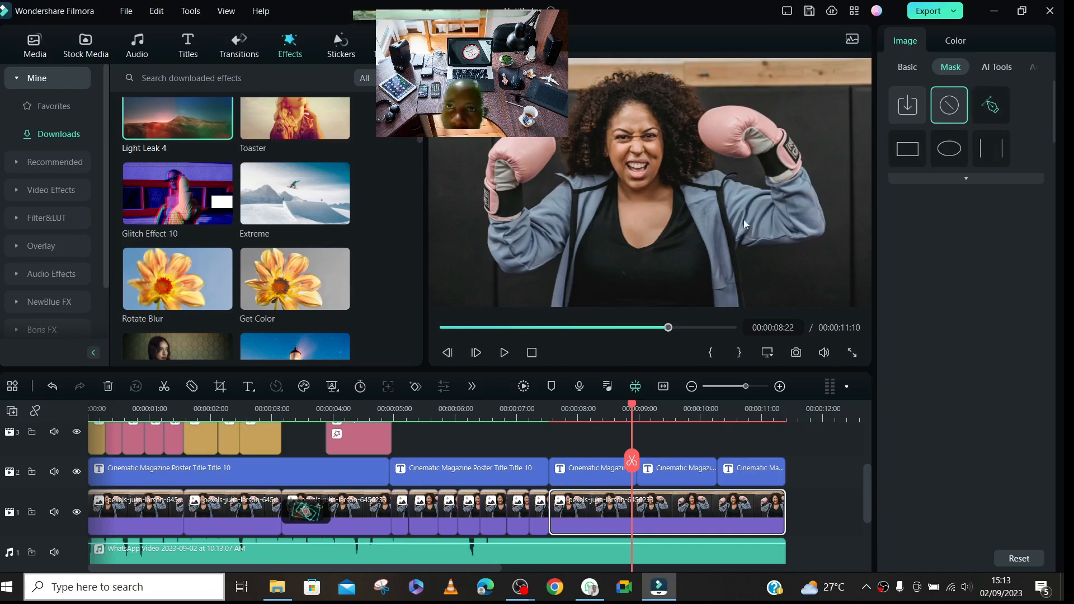
pyautogui.click(1006, 69)
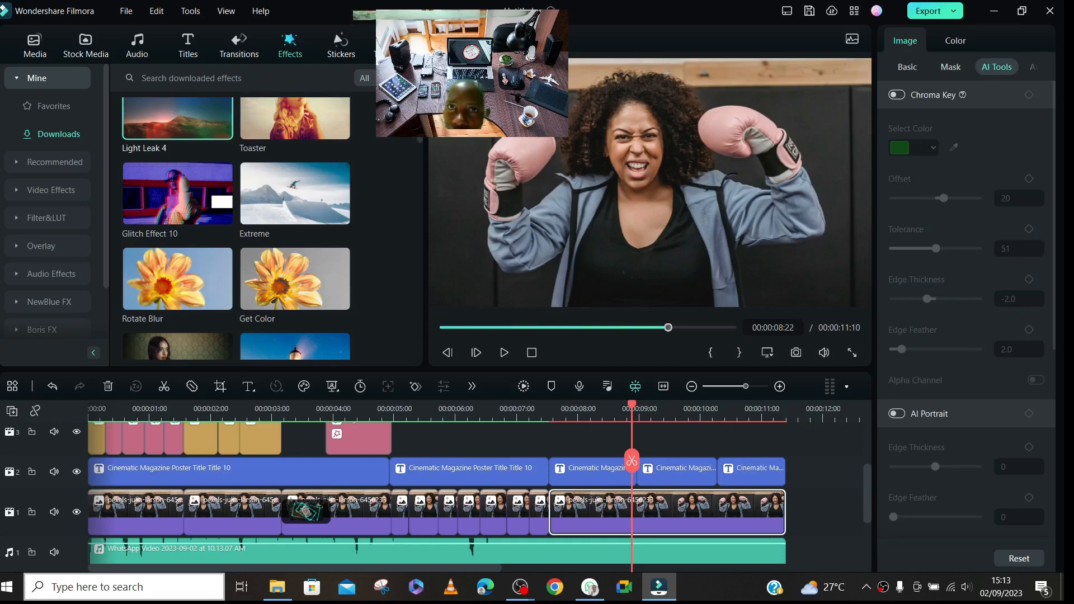
# - Try Chroma Key on the last photo clip with the near-black colour sampled from the woman's top, and switch the key off again
pyautogui.click(897, 95)
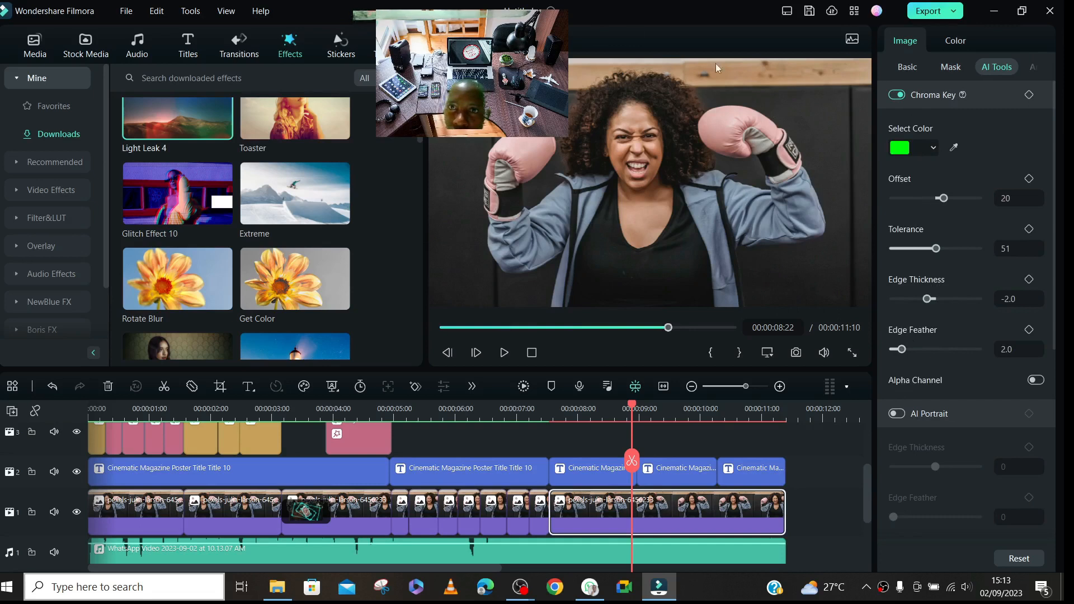
pyautogui.click(953, 147)
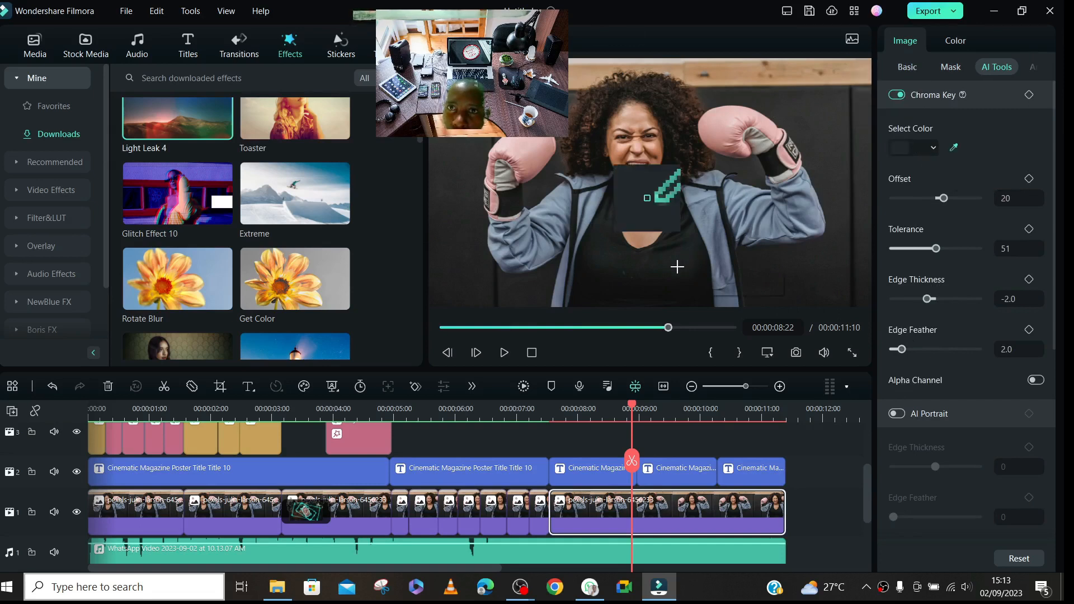
pyautogui.click(620, 282)
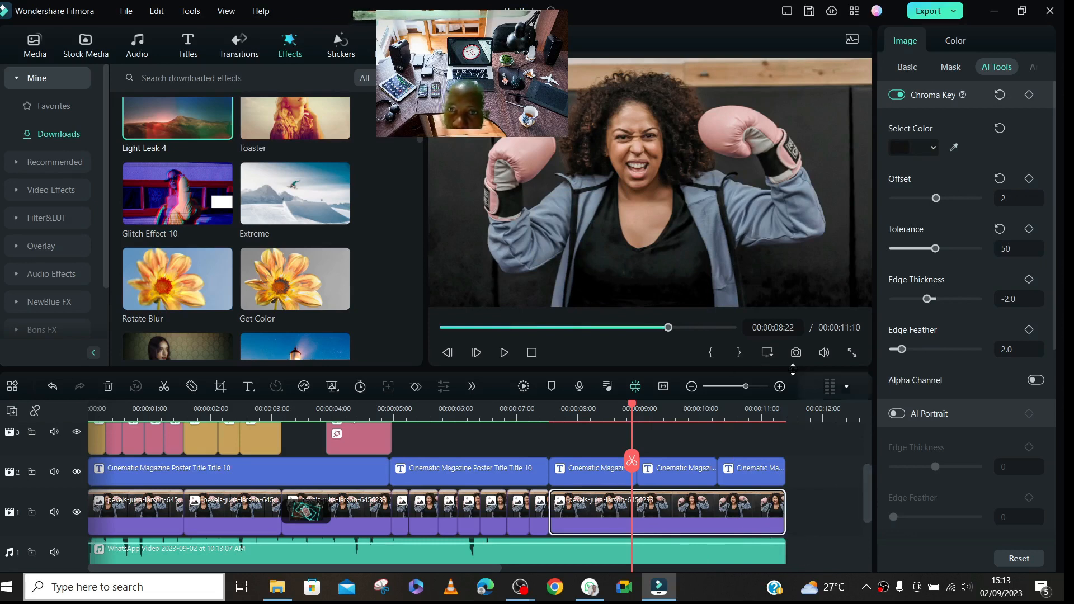
pyautogui.click(995, 132)
pyautogui.click(894, 97)
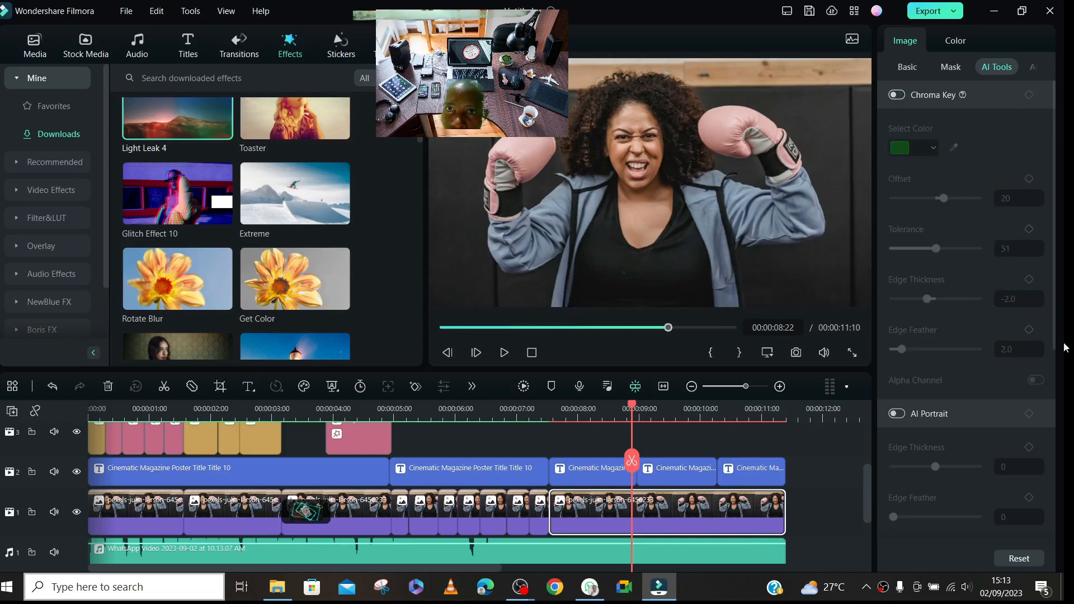
pyautogui.click(904, 110)
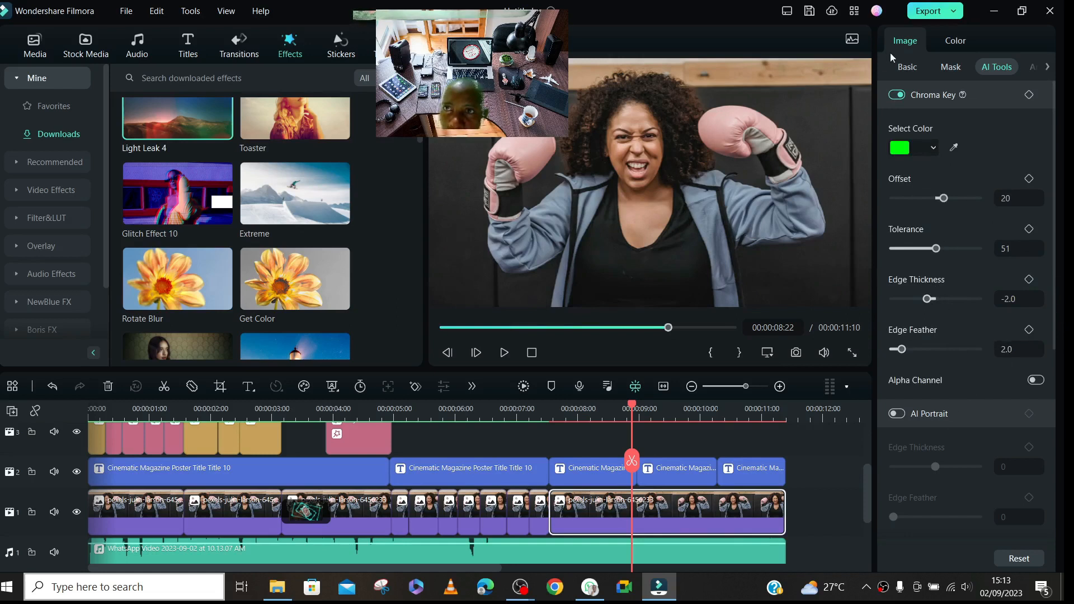
pyautogui.click(903, 98)
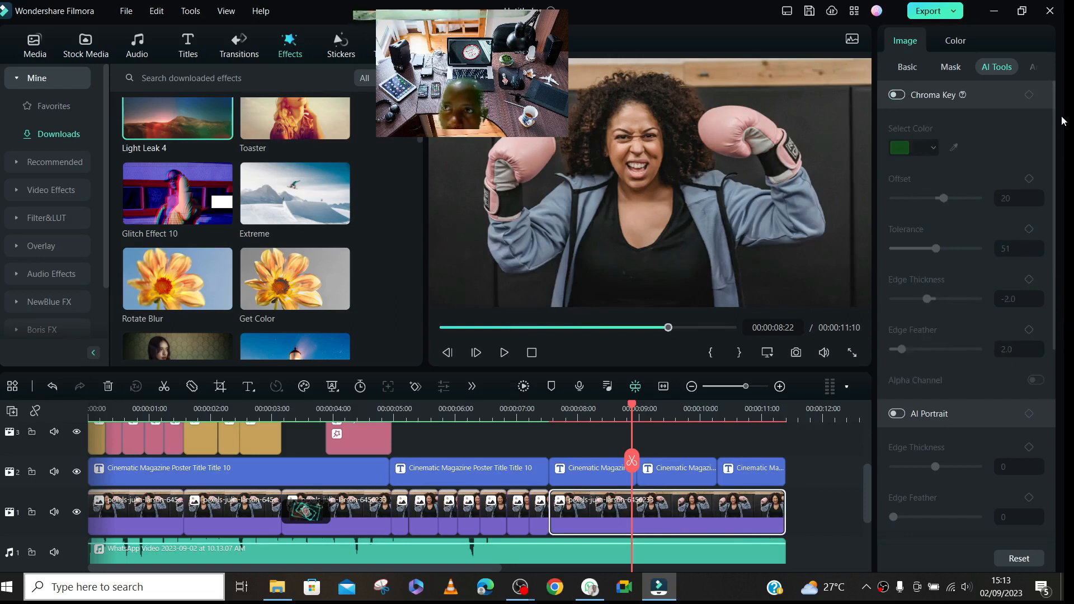
# - Enable AI Portrait on the last photo clip to remove the background behind the woman
pyautogui.scroll(-2, 1051, 154)
pyautogui.moveTo(1051, 153); pyautogui.dragTo(1049, 240)
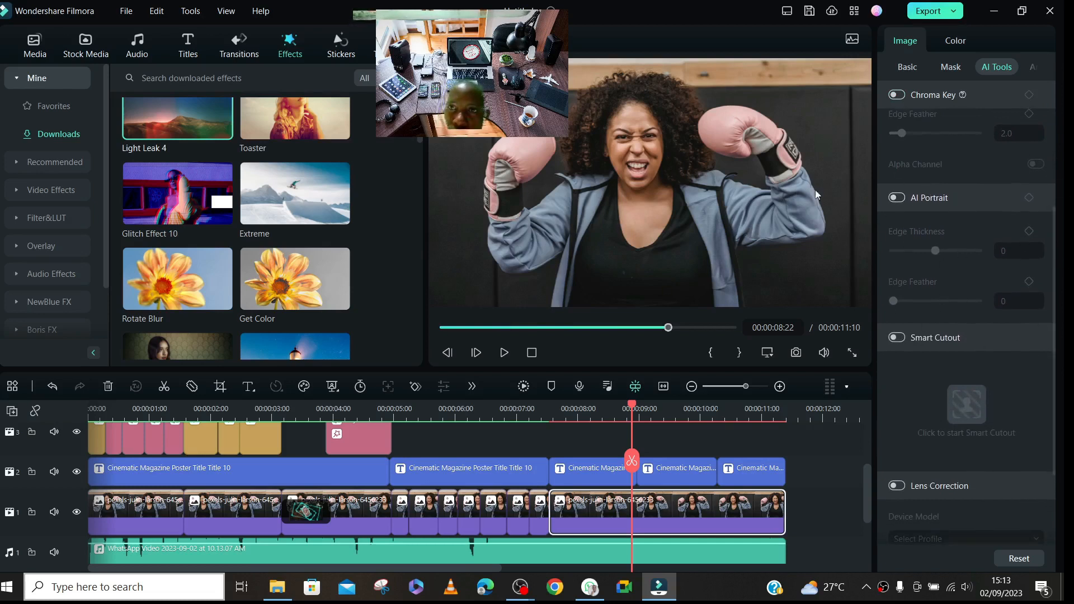
pyautogui.click(897, 197)
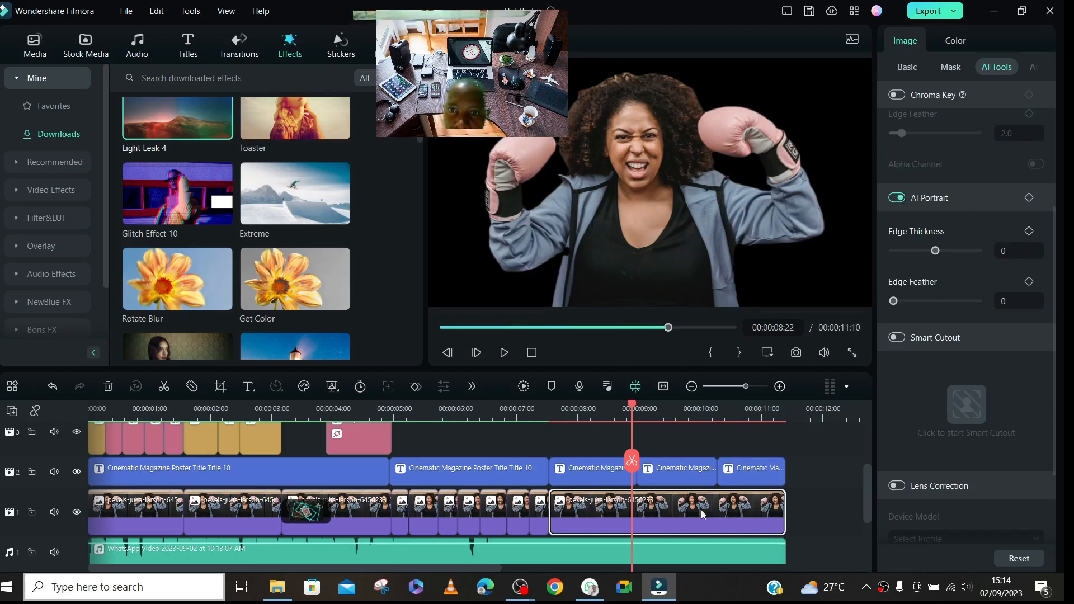
# - Move the last photo clip up to video track 3 above the title segments and bring up the project media
pyautogui.moveTo(636, 508); pyautogui.dragTo(646, 436)
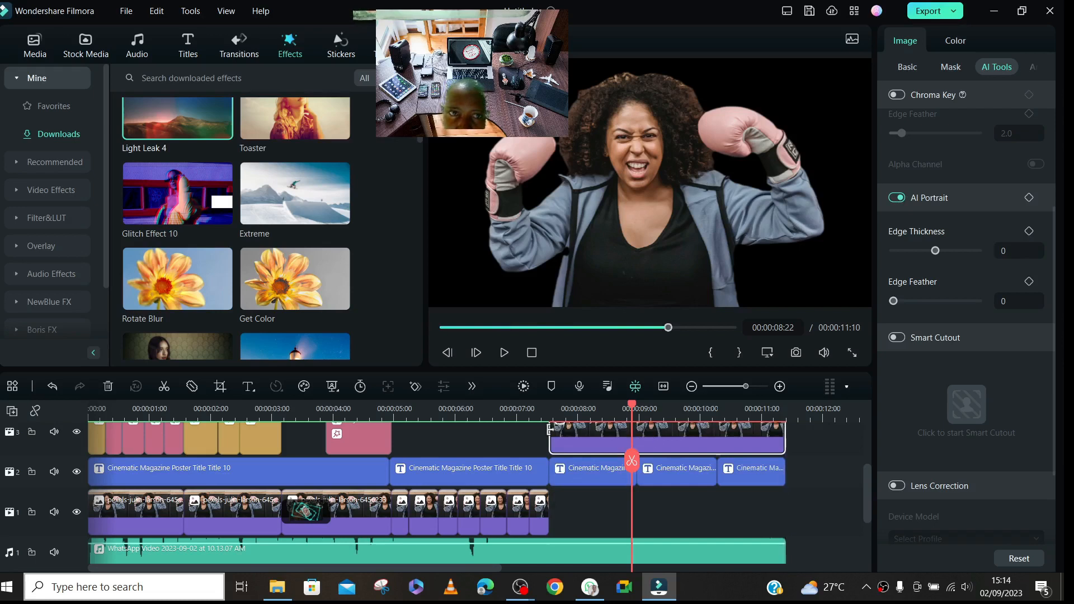
pyautogui.click(87, 48)
pyautogui.click(43, 51)
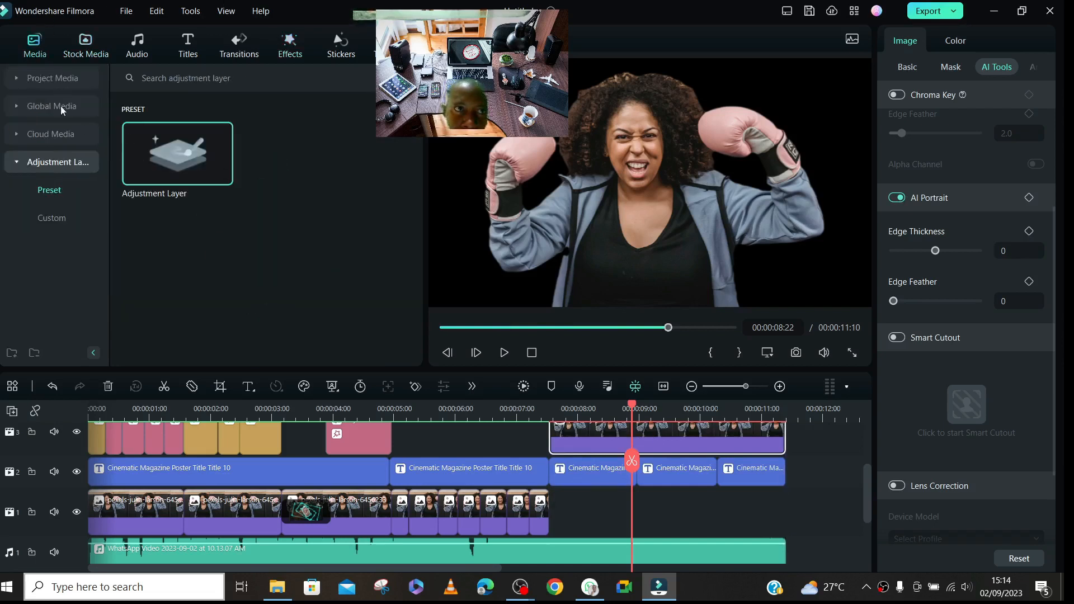
pyautogui.click(54, 81)
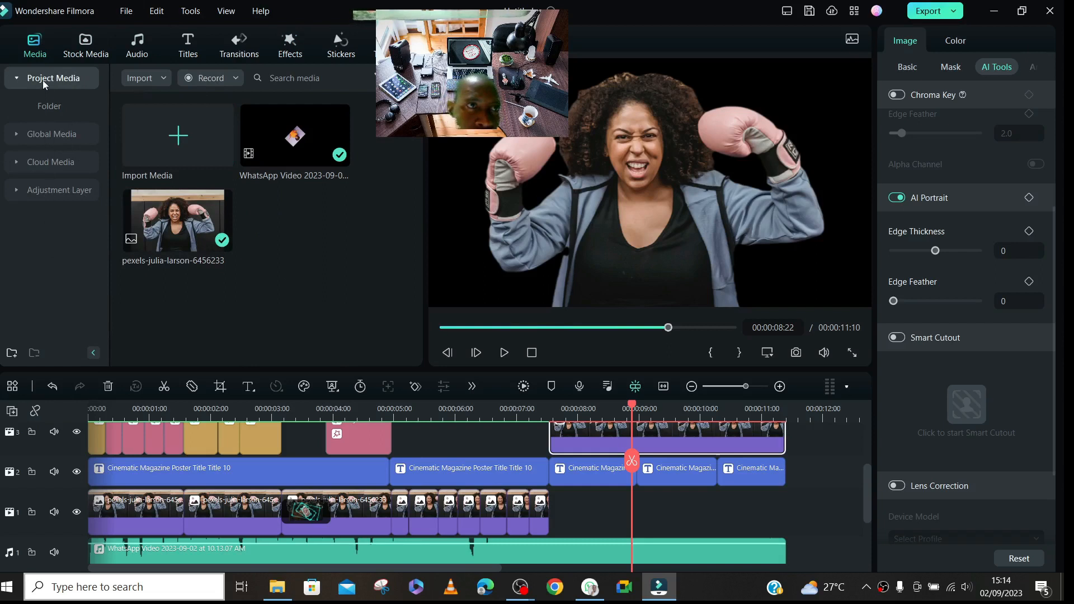
# - Look through the global media, cloud media, Filmstock and downloaded stock media for a new background
pyautogui.click(42, 125)
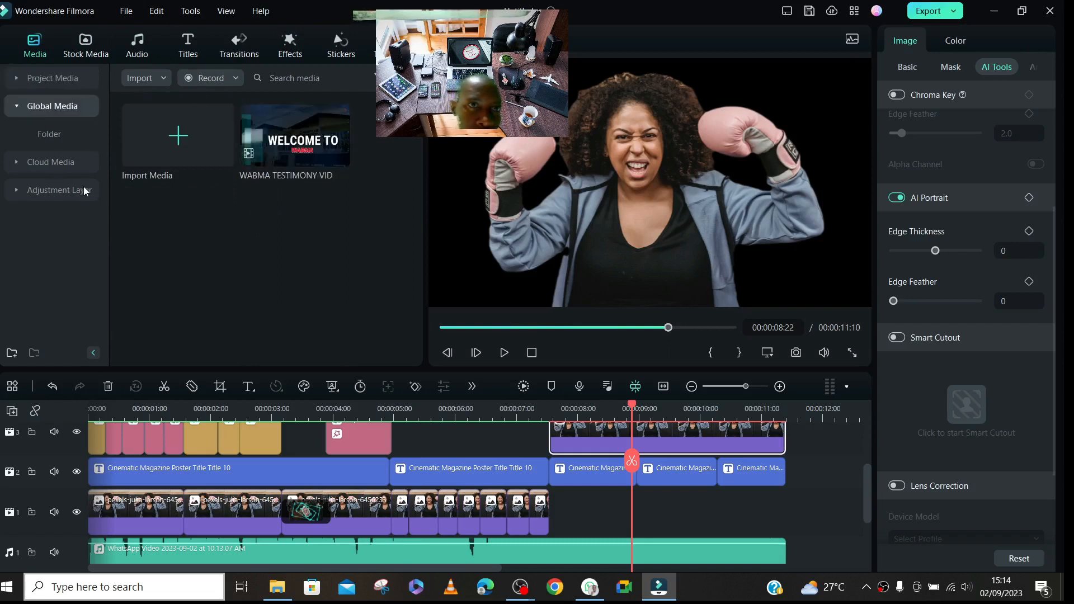
pyautogui.click(53, 167)
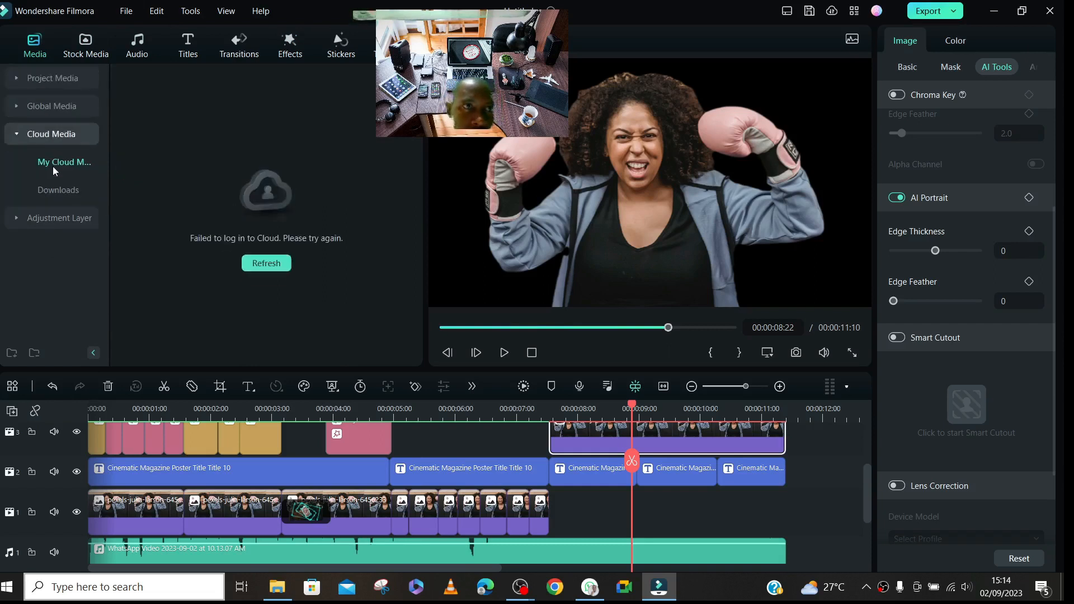
pyautogui.click(38, 103)
pyautogui.click(45, 79)
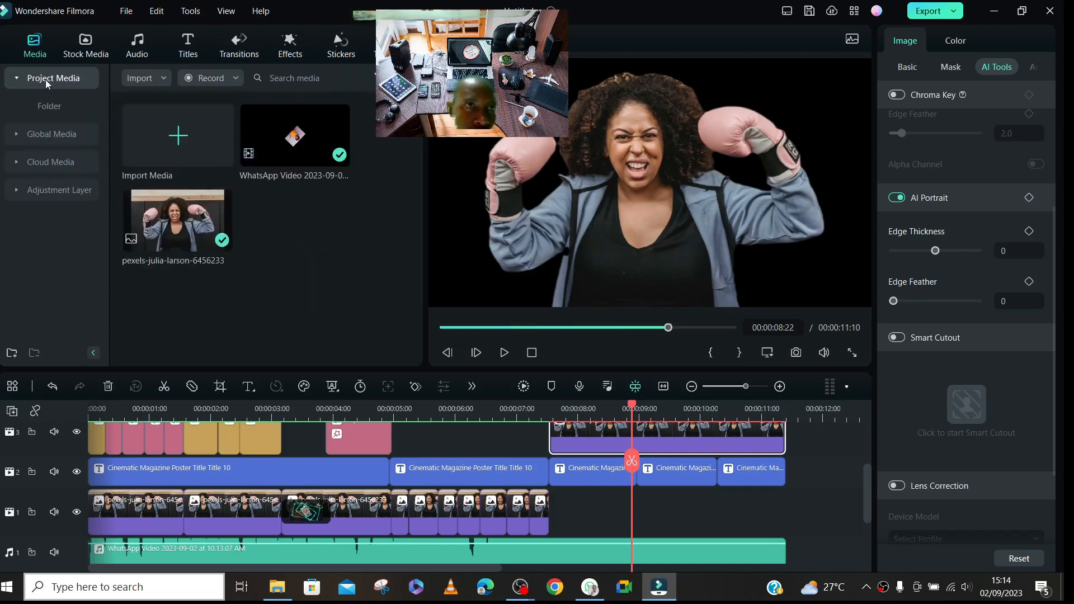
pyautogui.click(85, 44)
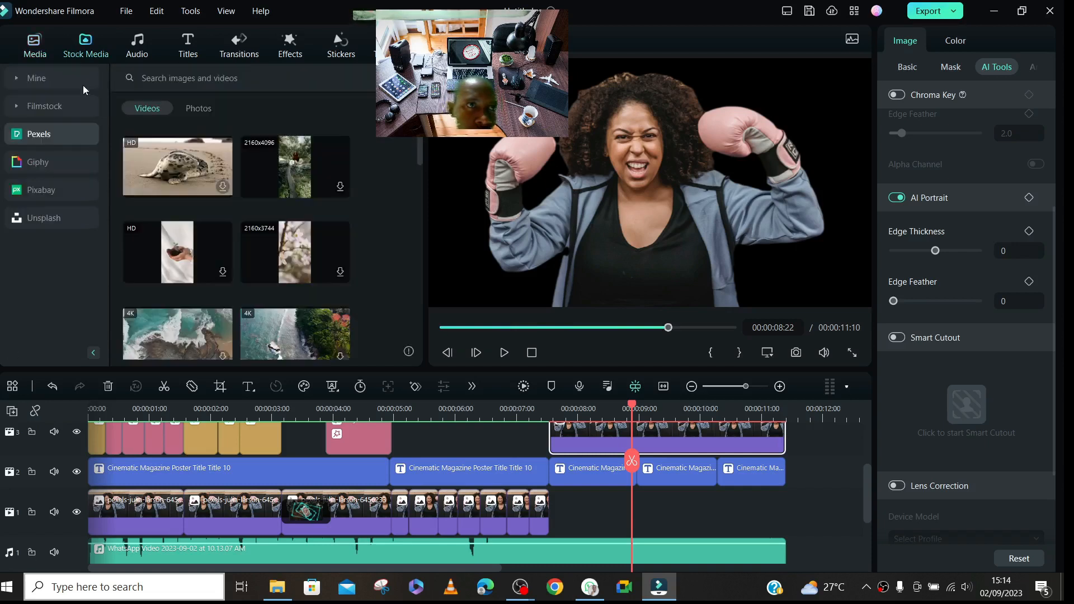
pyautogui.click(50, 83)
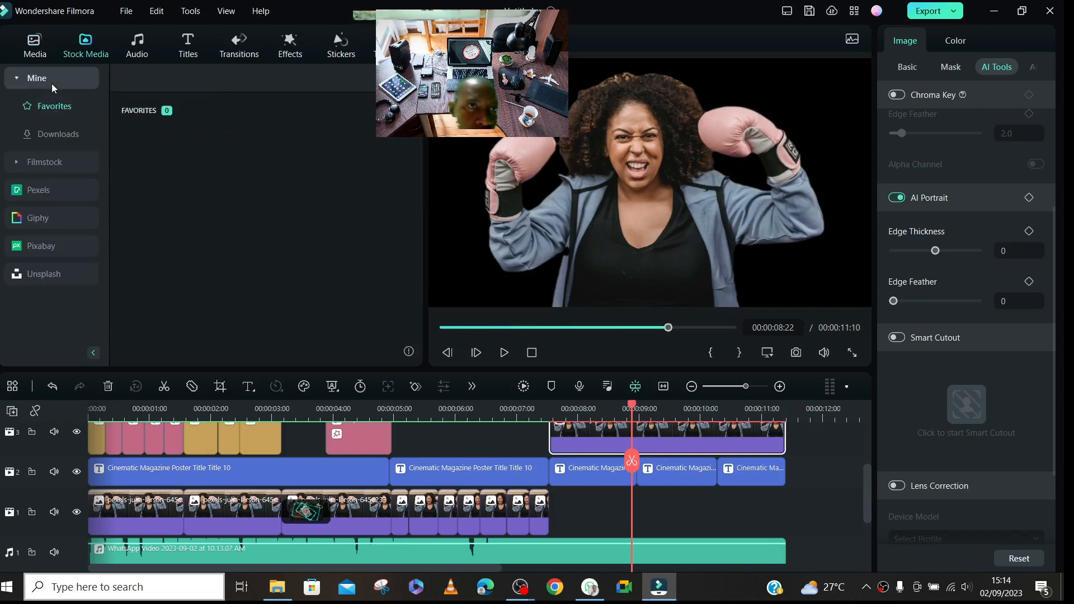
pyautogui.click(55, 140)
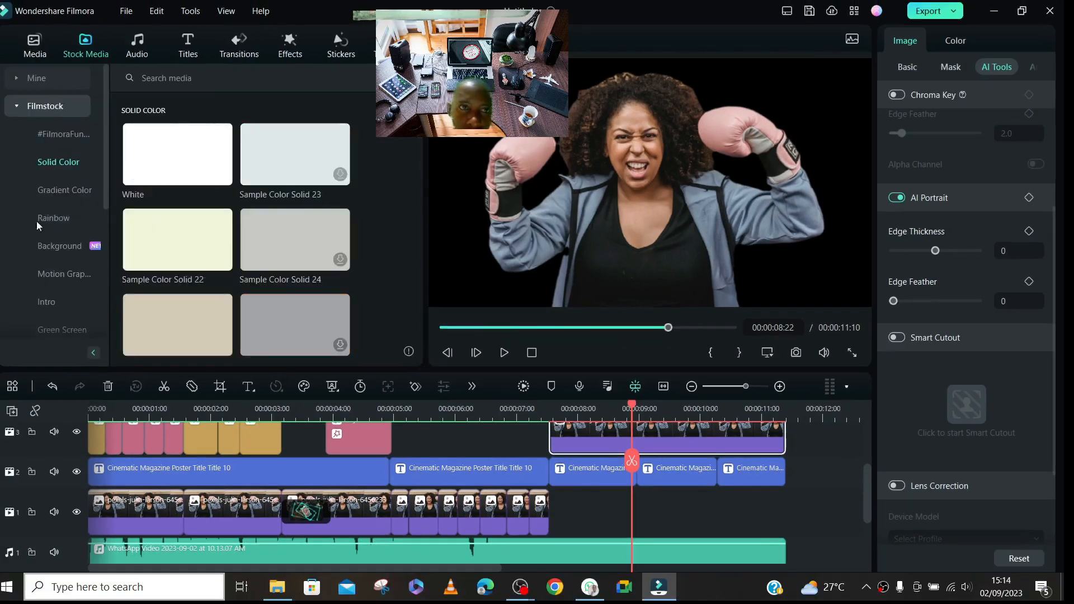
pyautogui.click(16, 107)
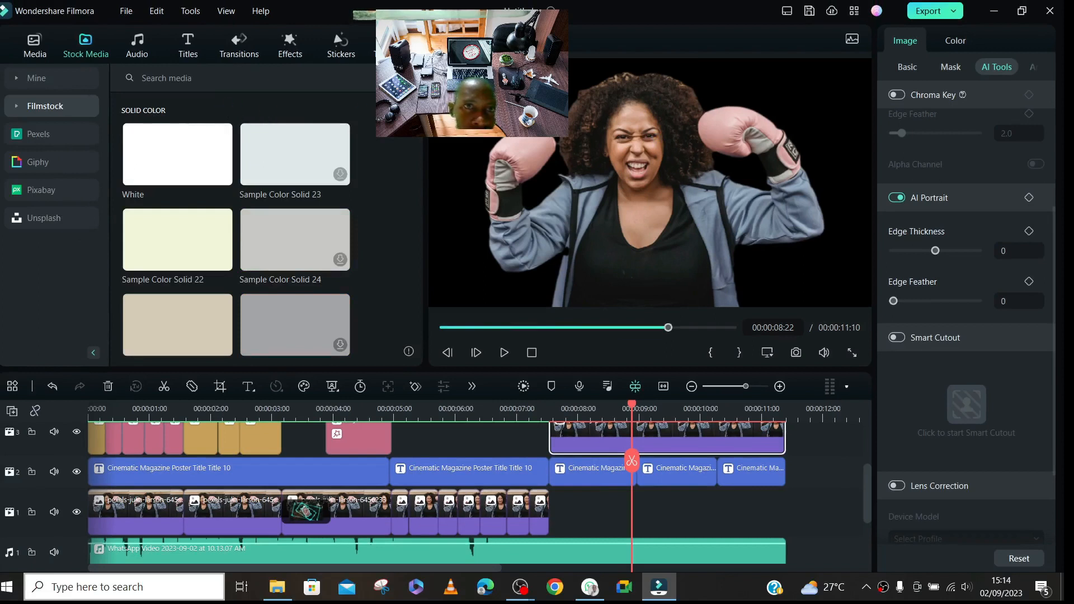
pyautogui.moveTo(419, 133)
pyautogui.mouseDown()
pyautogui.moveTo(421, 228)
pyautogui.moveTo(419, 127)
pyautogui.mouseUp()
pyautogui.click(22, 81)
pyautogui.click(58, 134)
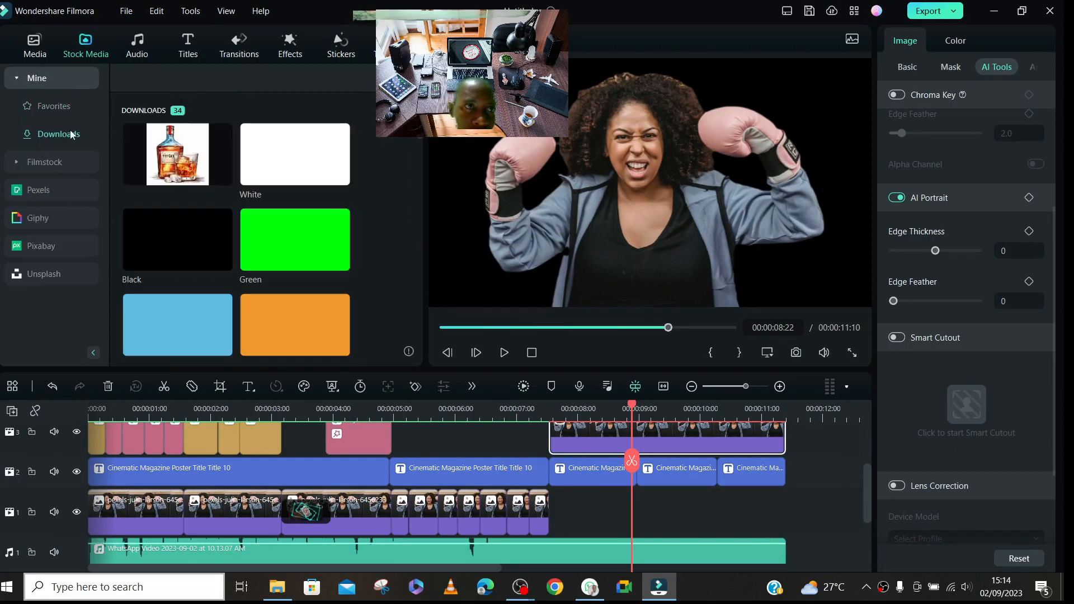
# - Browse the Filmstock backgrounds and gradient colours and download Gradient 6
pyautogui.click(42, 168)
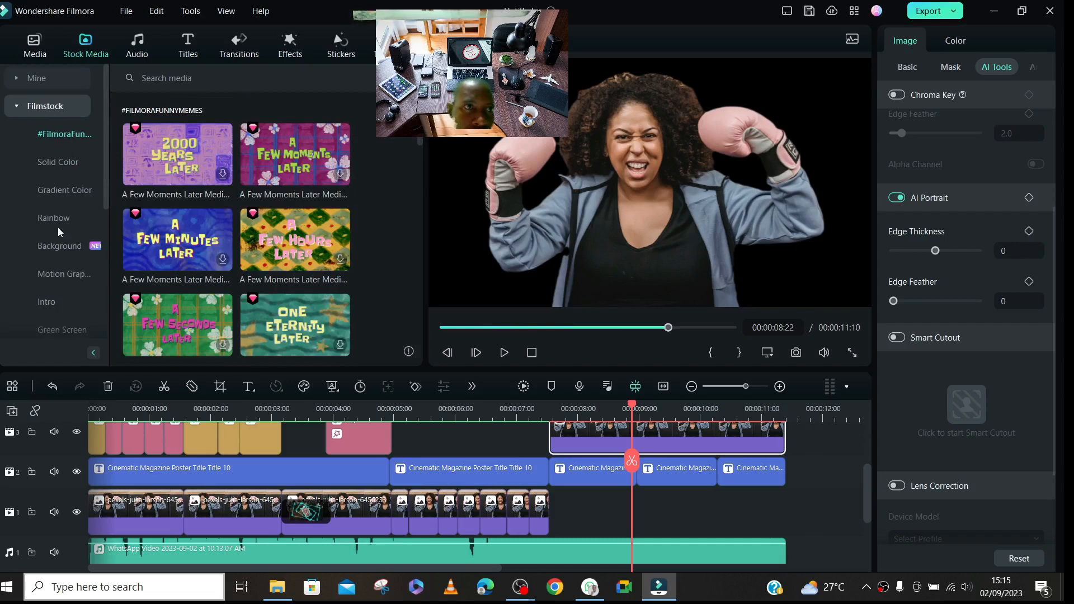
pyautogui.click(48, 245)
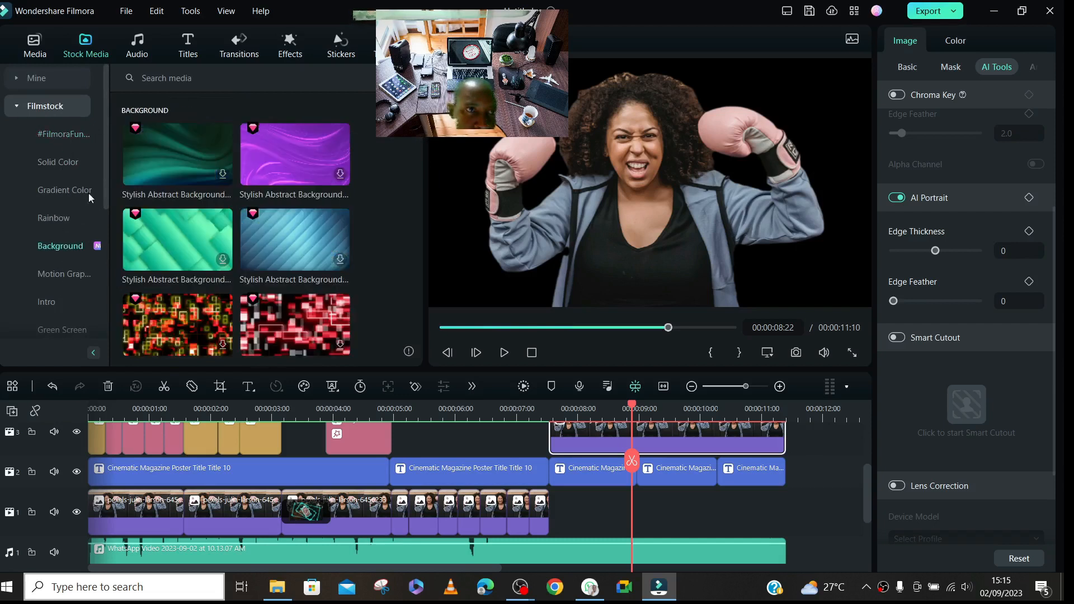
pyautogui.moveTo(106, 180); pyautogui.dragTo(114, 205)
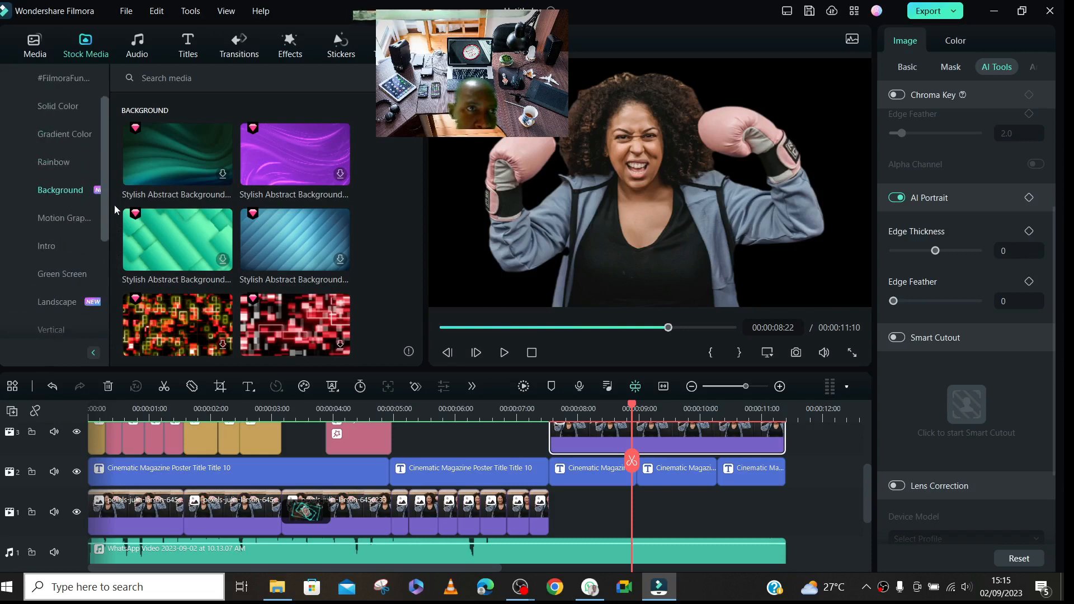
pyautogui.click(62, 136)
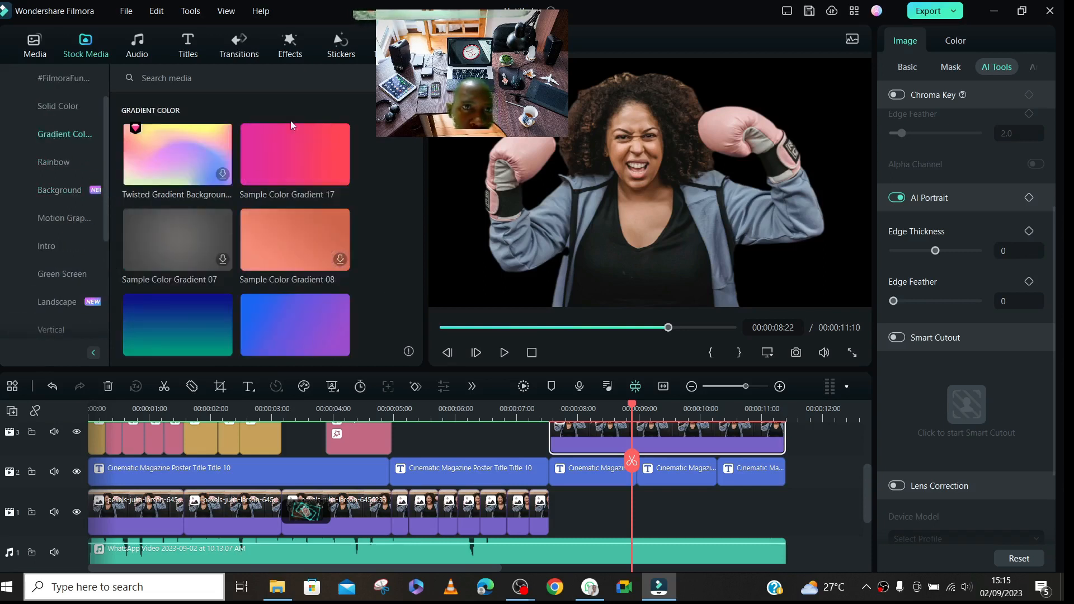
pyautogui.scroll(-1, 423, 235)
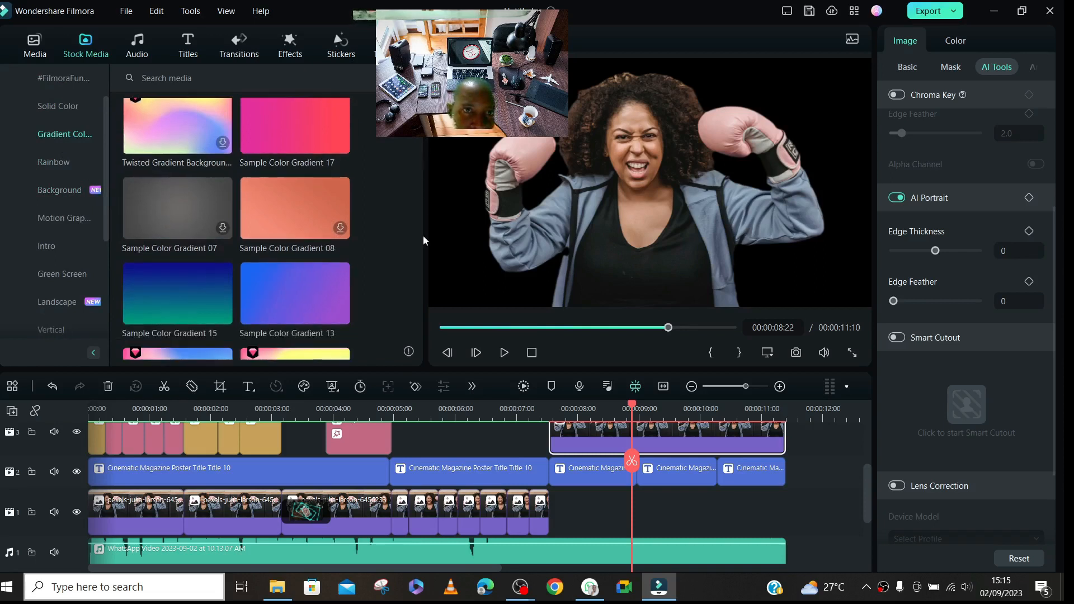
pyautogui.scroll(-10, 417, 316)
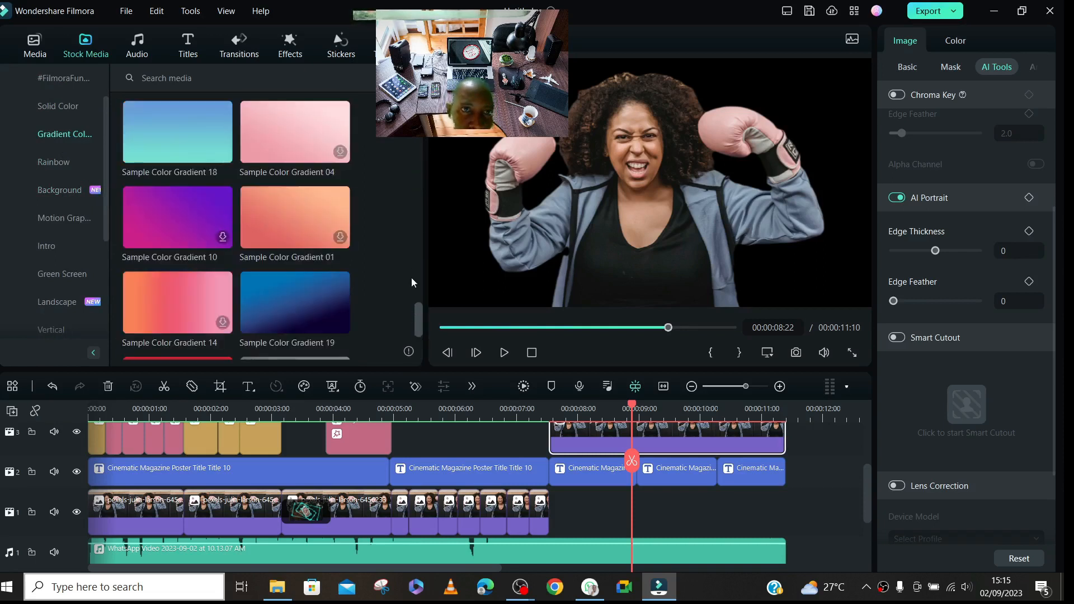
pyautogui.moveTo(411, 266)
pyautogui.mouseDown()
pyautogui.moveTo(405, 328)
pyautogui.moveTo(406, 257)
pyautogui.moveTo(405, 267)
pyautogui.mouseUp()
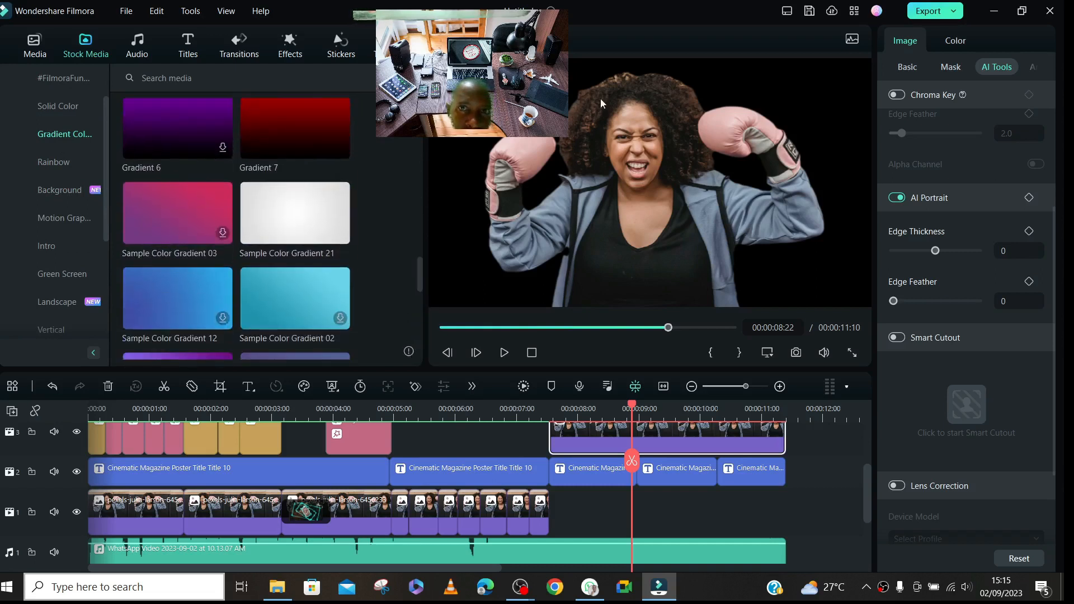
pyautogui.click(224, 151)
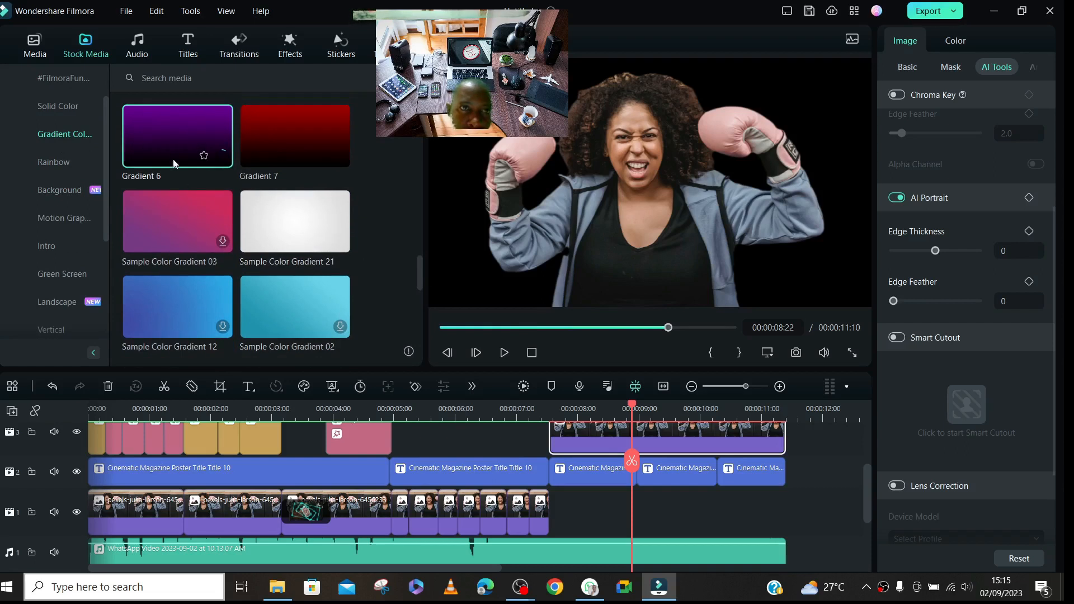
# - Place the downloaded Gradient 7 on video track 1 directly after the photo clips, beneath the cut-out woman
pyautogui.moveTo(419, 262); pyautogui.dragTo(419, 331)
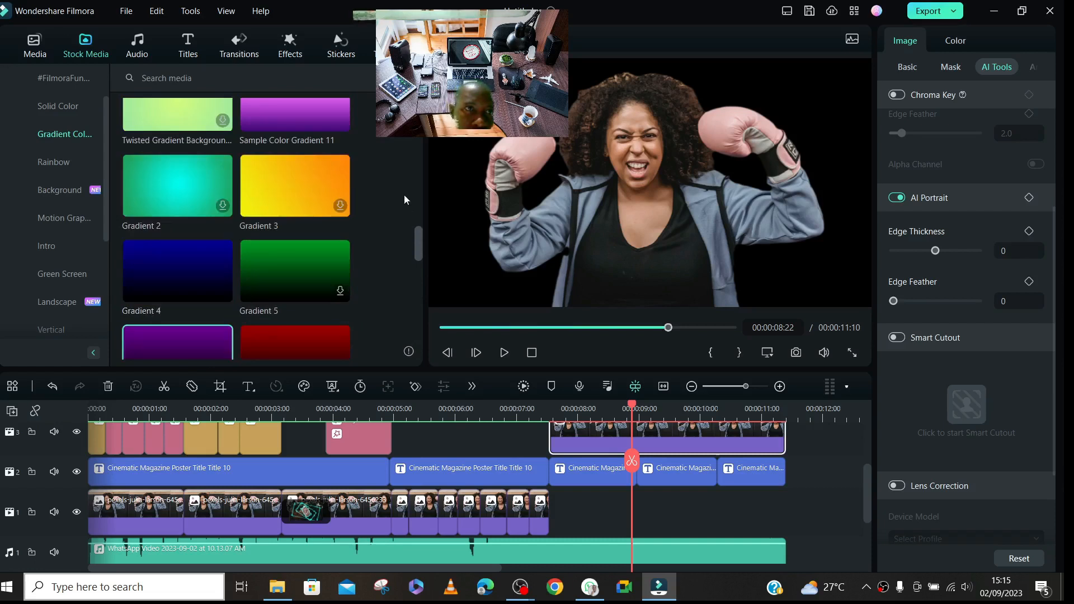
pyautogui.scroll(-4, 413, 211)
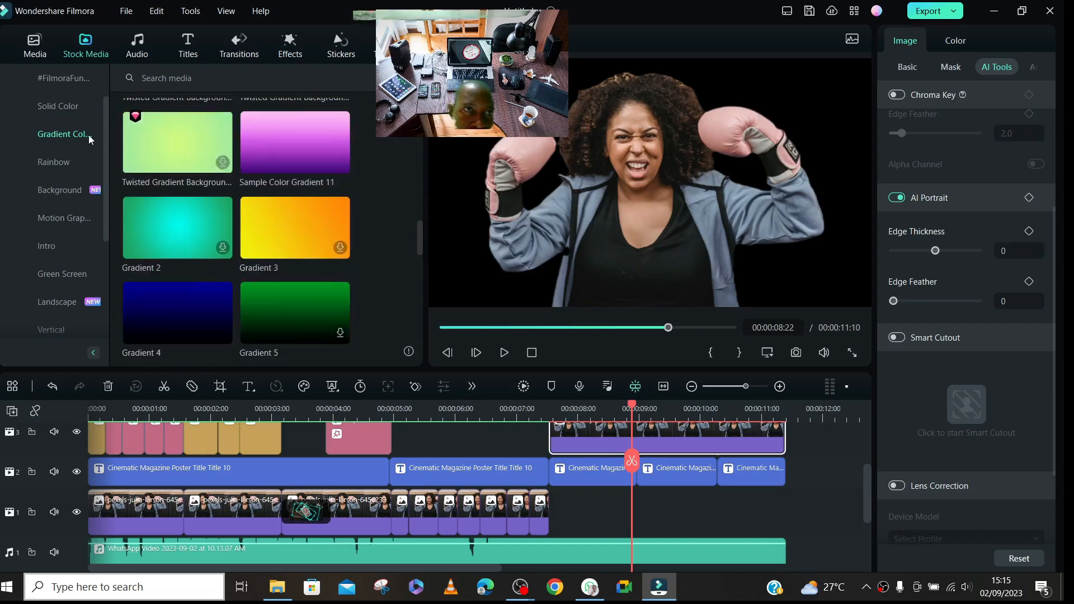
pyautogui.scroll(3, 104, 126)
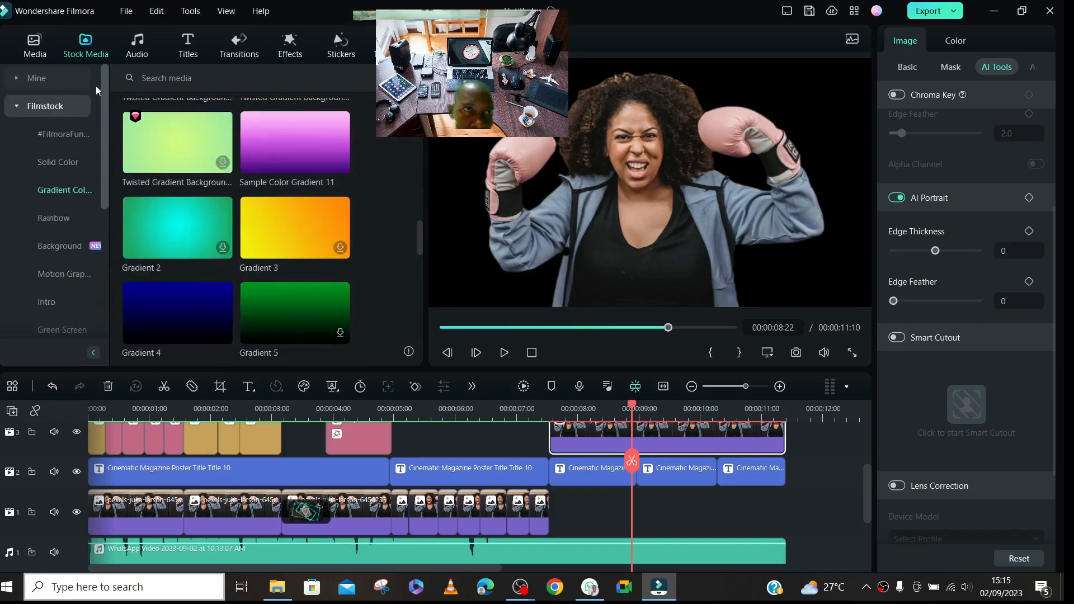
pyautogui.click(22, 112)
pyautogui.click(35, 79)
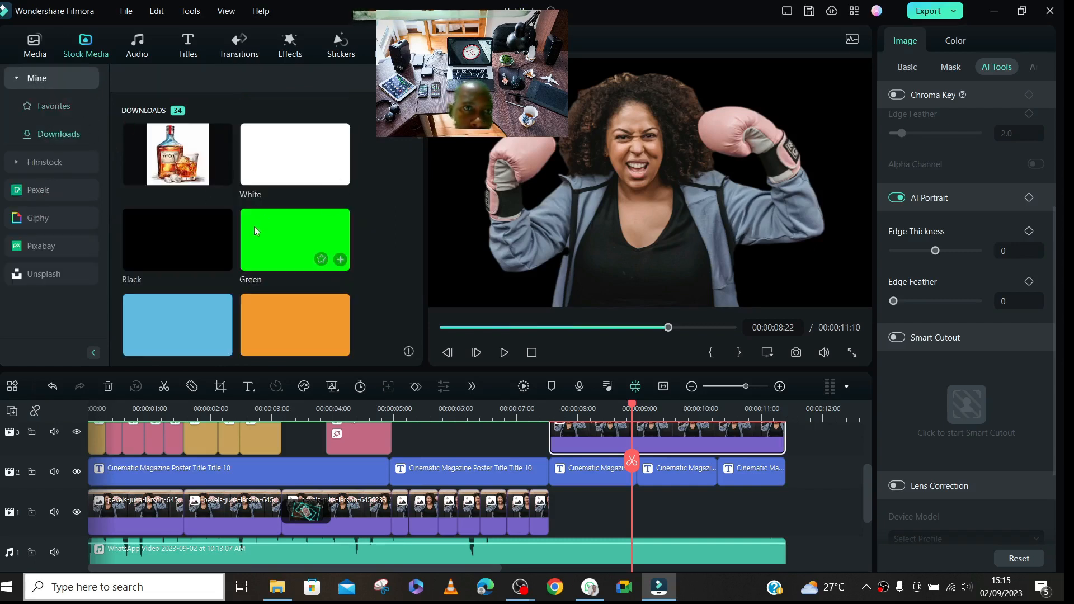
pyautogui.scroll(-10, 168, 156)
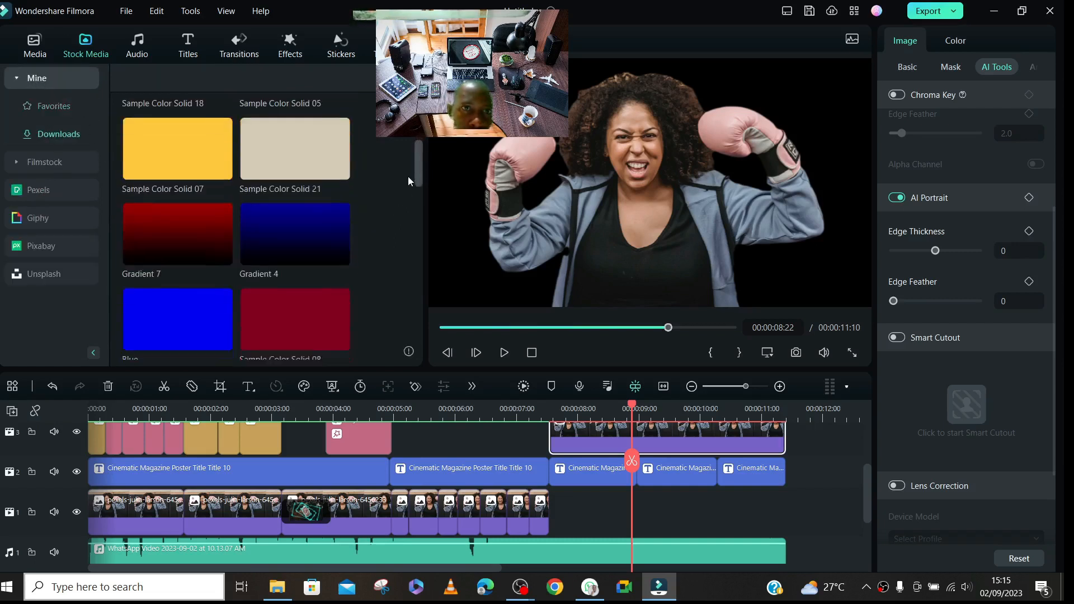
pyautogui.moveTo(167, 152); pyautogui.dragTo(588, 502)
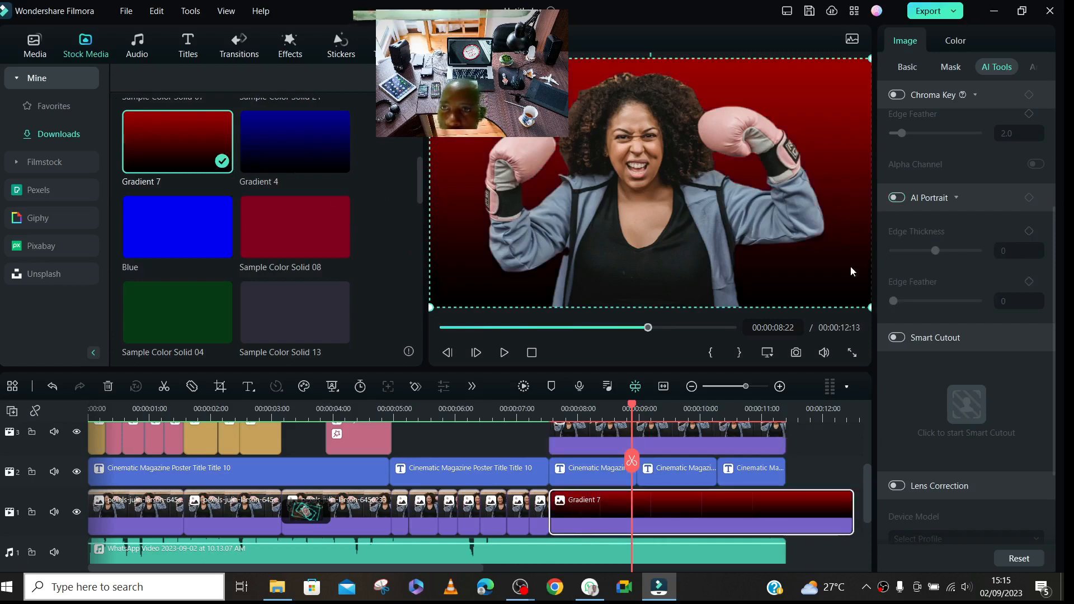
# - Switch AI Portrait off and back on for the track 3 photo clip to compare it with the original background
pyautogui.click(715, 440)
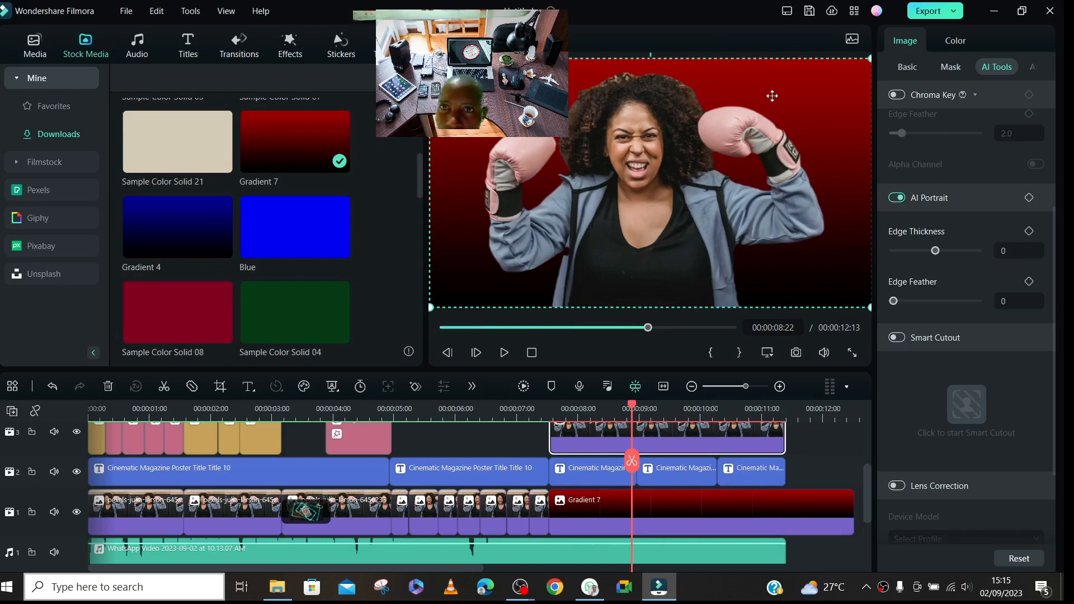
pyautogui.click(896, 198)
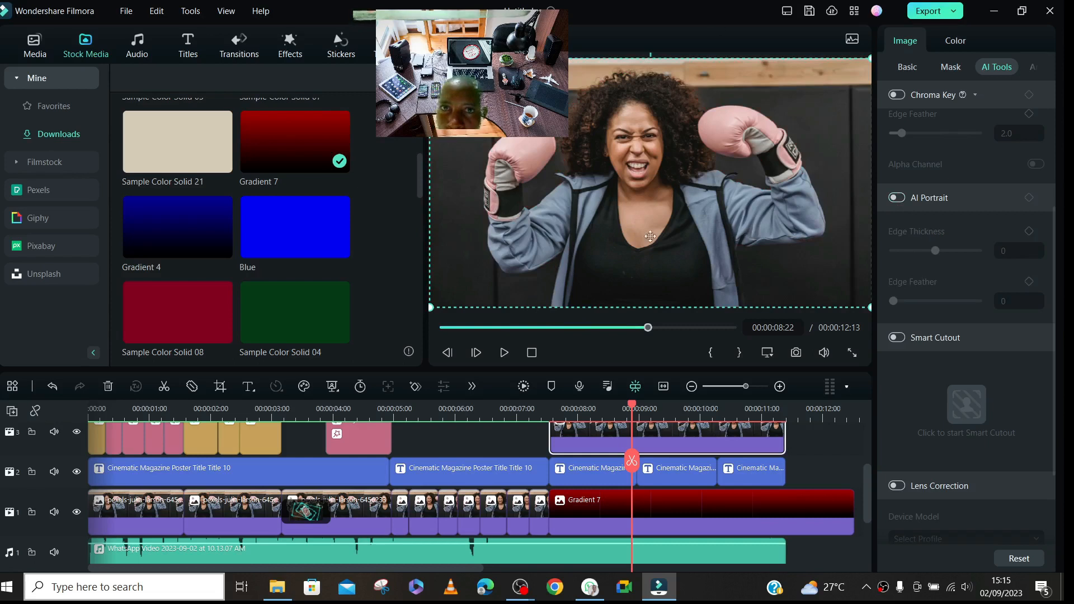
pyautogui.click(896, 199)
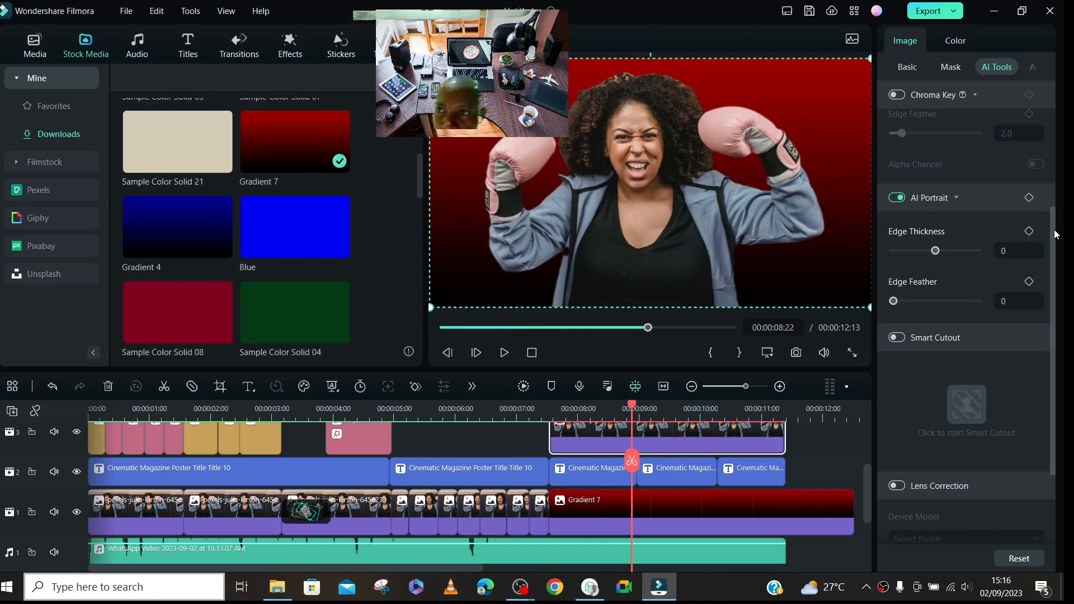
# - Try enabling Smart Cutout on the track 3 photo clip, switch it off again and view the Lens Correction settings
pyautogui.scroll(-3, 1055, 234)
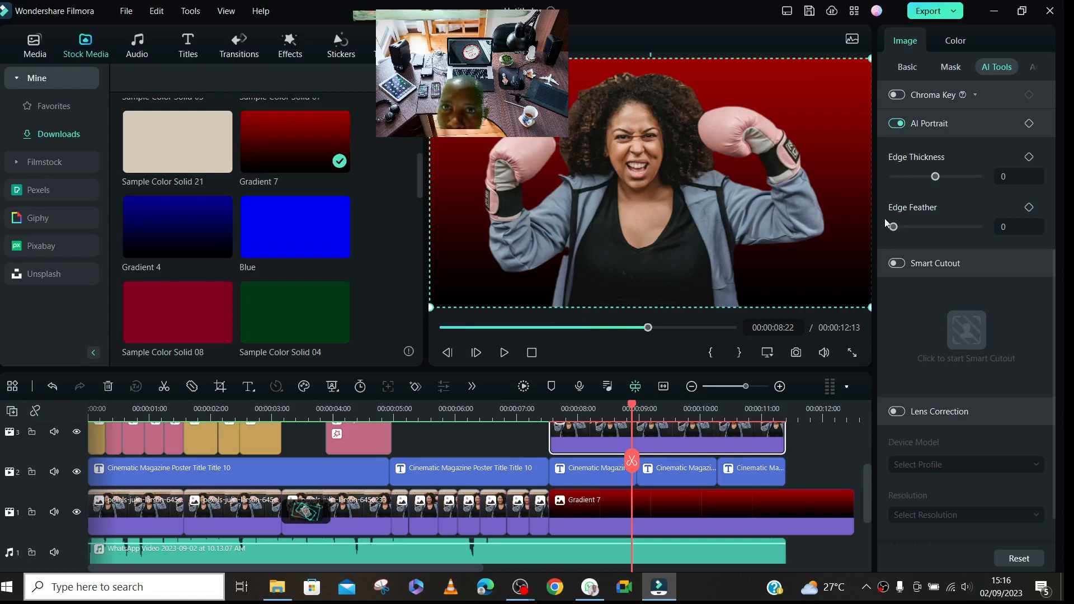
pyautogui.click(896, 263)
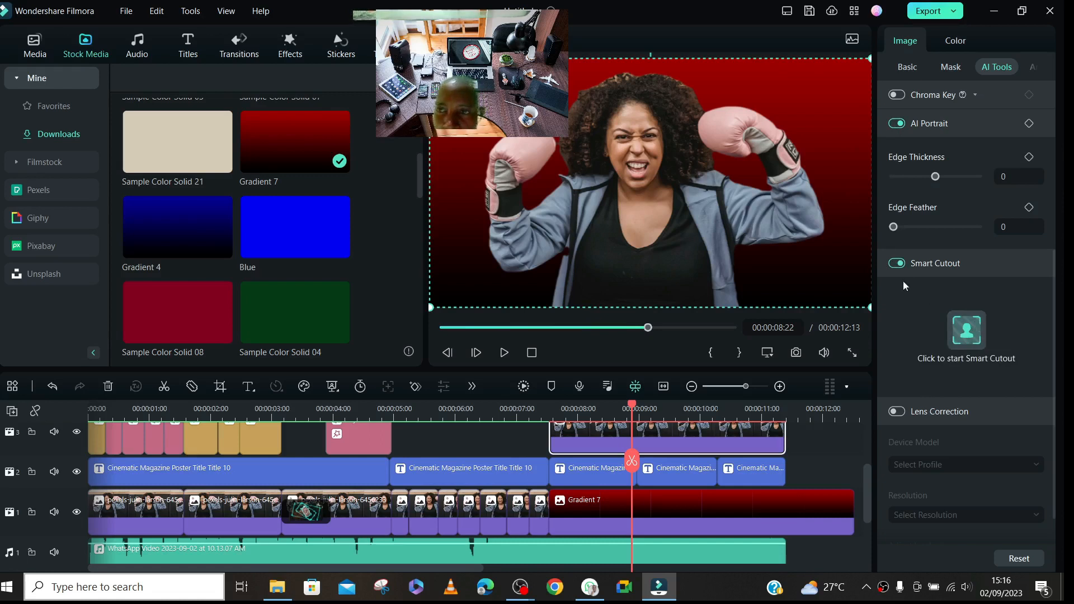
pyautogui.click(901, 266)
pyautogui.moveTo(1056, 275); pyautogui.dragTo(1064, 345)
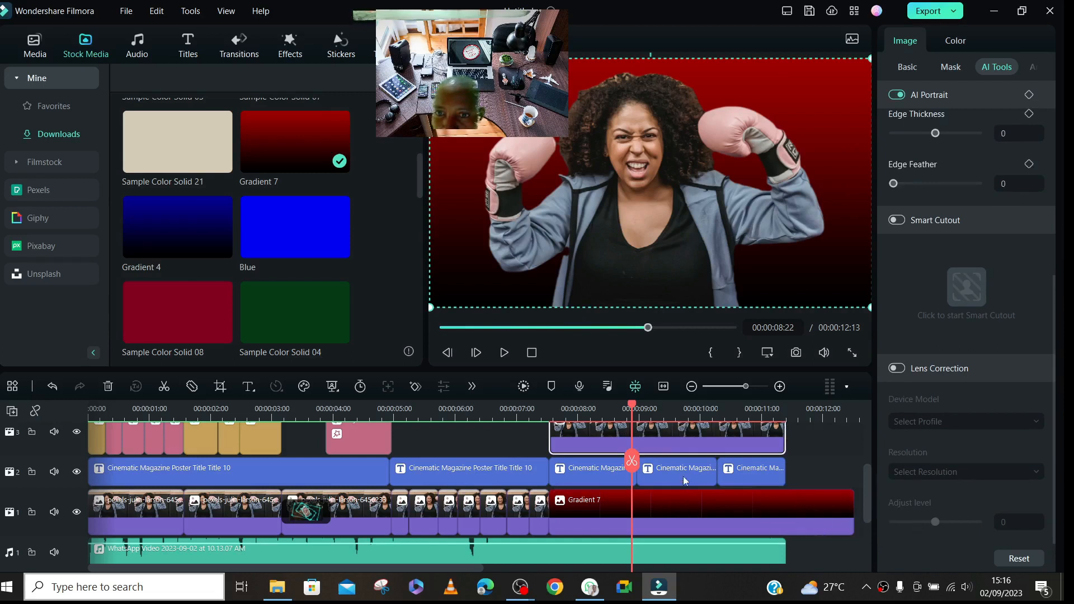
# - Move the playhead to 00:00:10:05 and trim the end of the Gradient 7 clip to line up with the photo clip's end
pyautogui.click(520, 493)
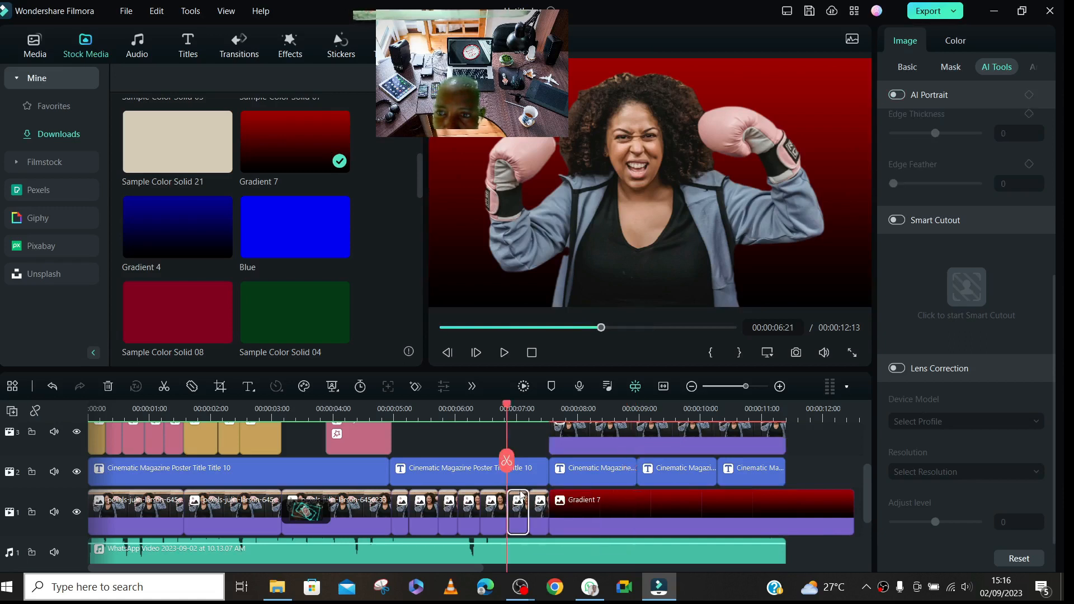
pyautogui.click(632, 435)
pyautogui.click(631, 411)
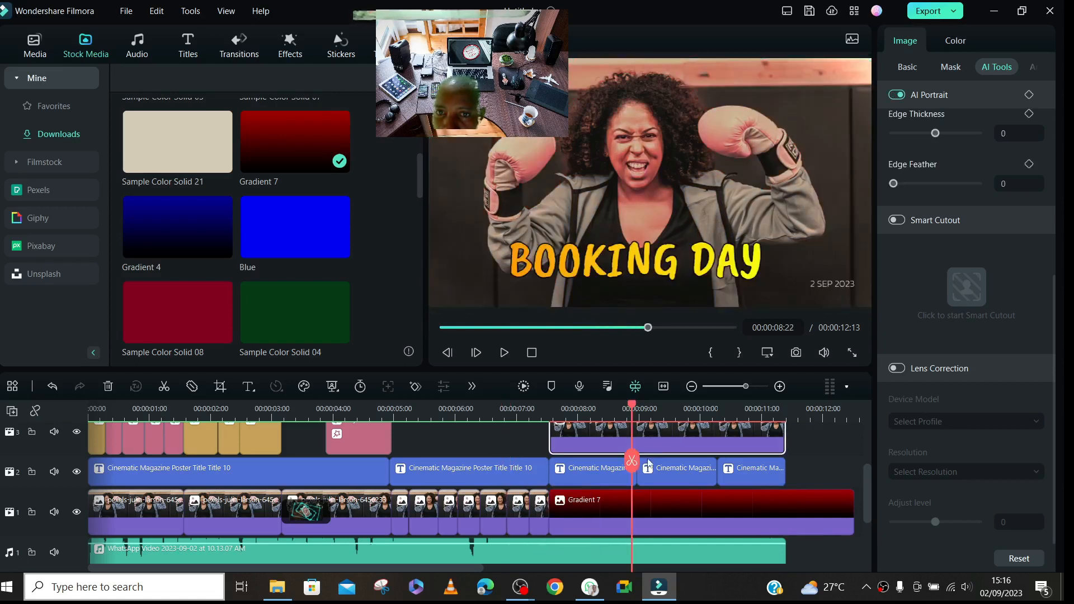
pyautogui.click(711, 412)
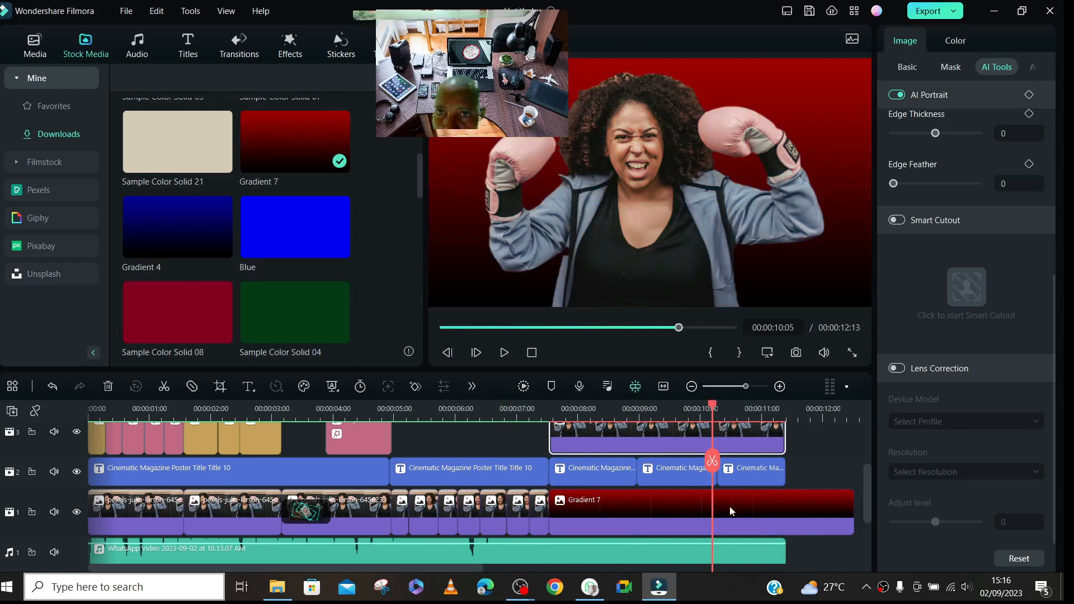
pyautogui.moveTo(848, 509); pyautogui.dragTo(785, 509)
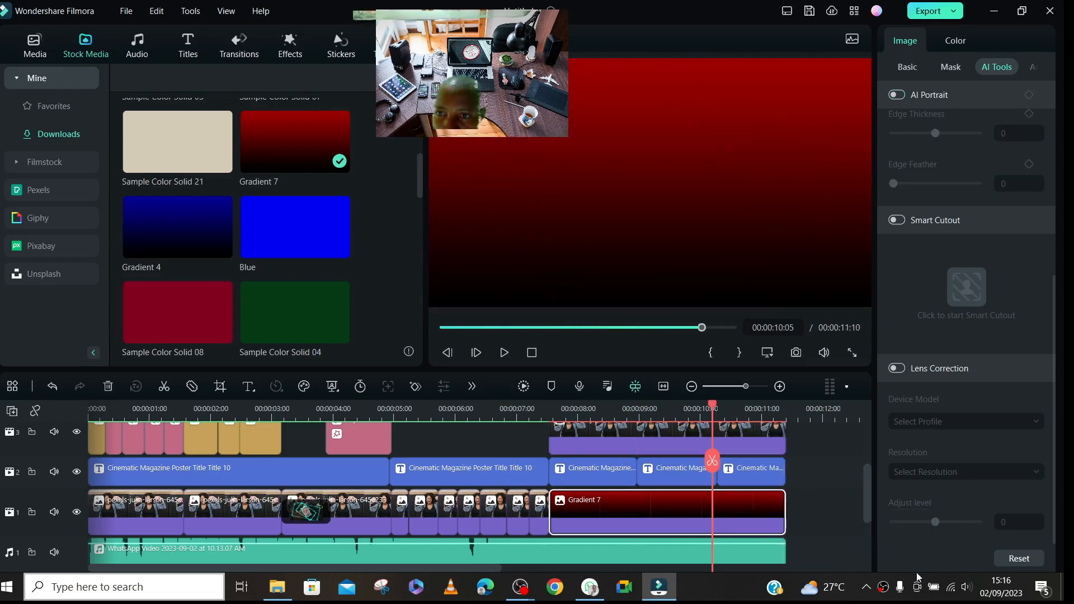
# - Enable Lens Correction for the Gradient 7 clip on track 1
pyautogui.click(895, 369)
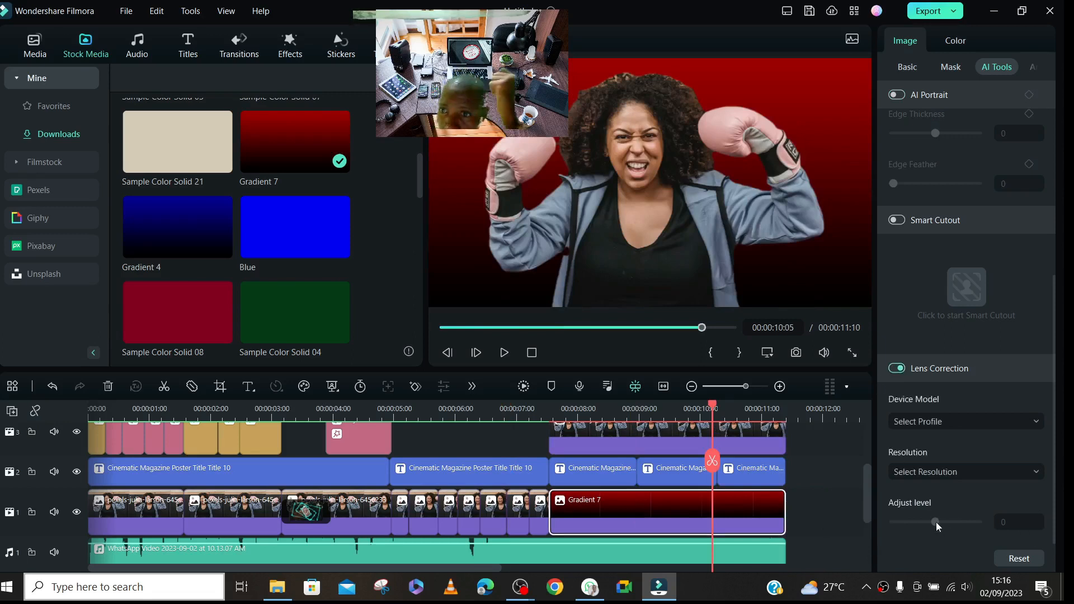
pyautogui.click(901, 370)
pyautogui.click(898, 373)
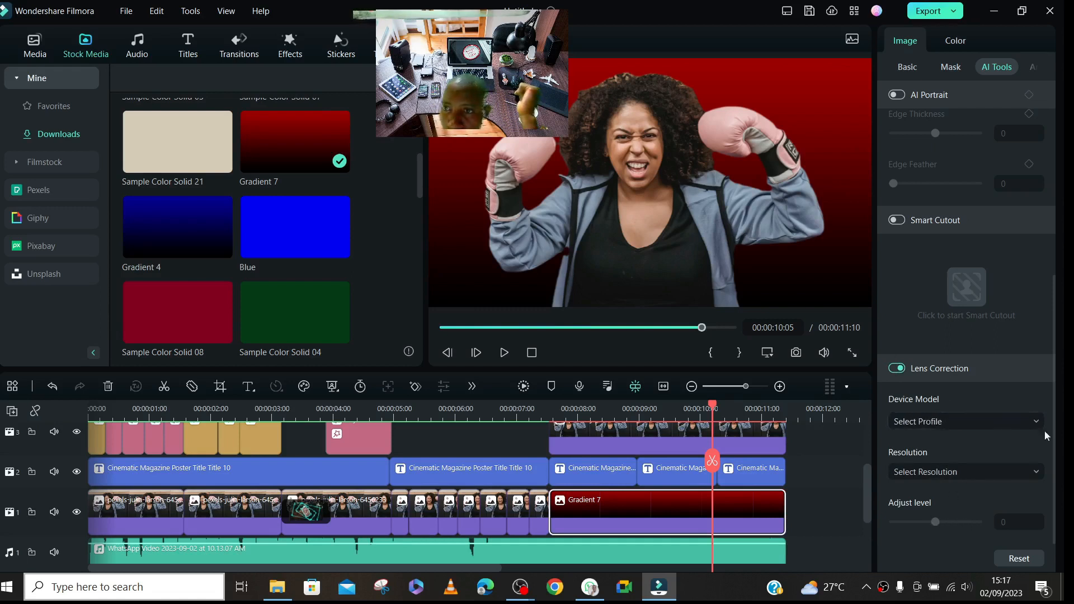
# - Enable Lens Correction for the track 3 photo clip and choose GoPro Hero 5 as its device model
pyautogui.click(687, 440)
pyautogui.click(898, 368)
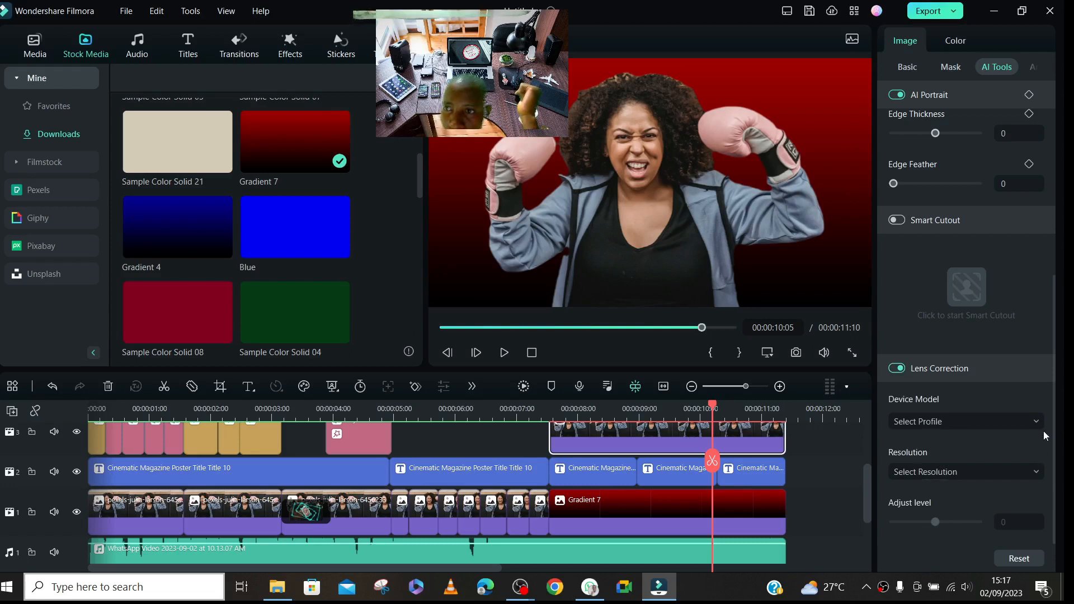
pyautogui.click(980, 420)
pyautogui.scroll(-1, 950, 307)
pyautogui.click(923, 218)
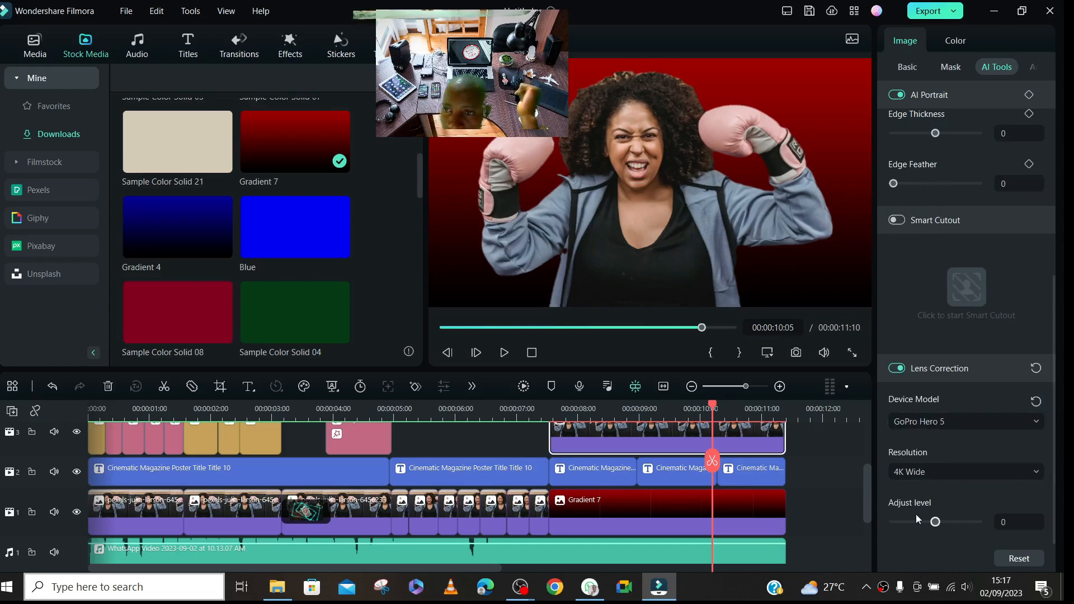
# - Try the GoPro Hero 6 lens profile on the photo clip and reset the device model to no profile
pyautogui.click(940, 423)
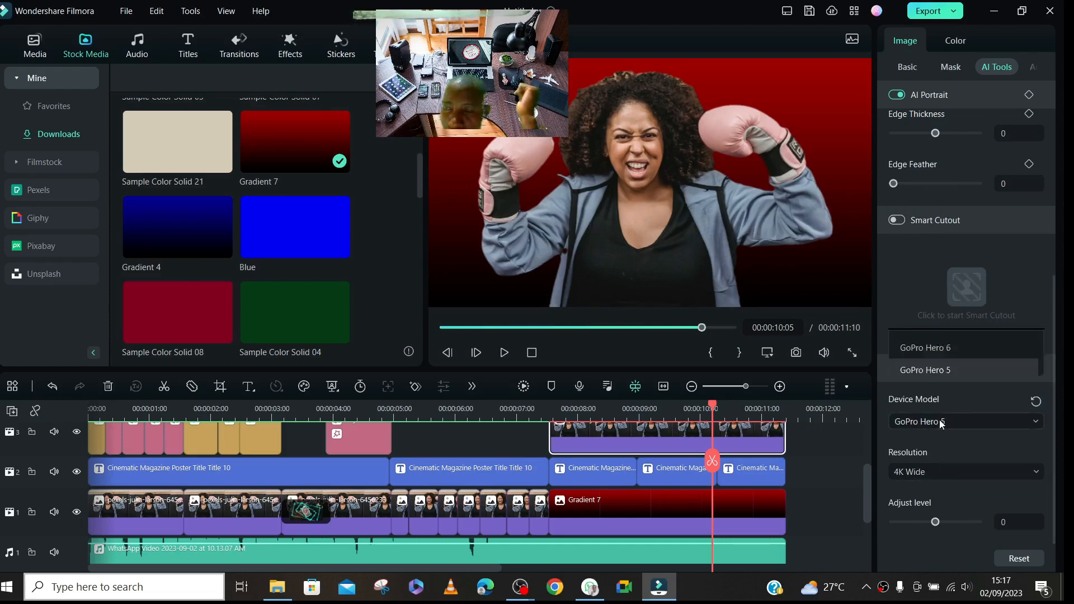
pyautogui.click(925, 192)
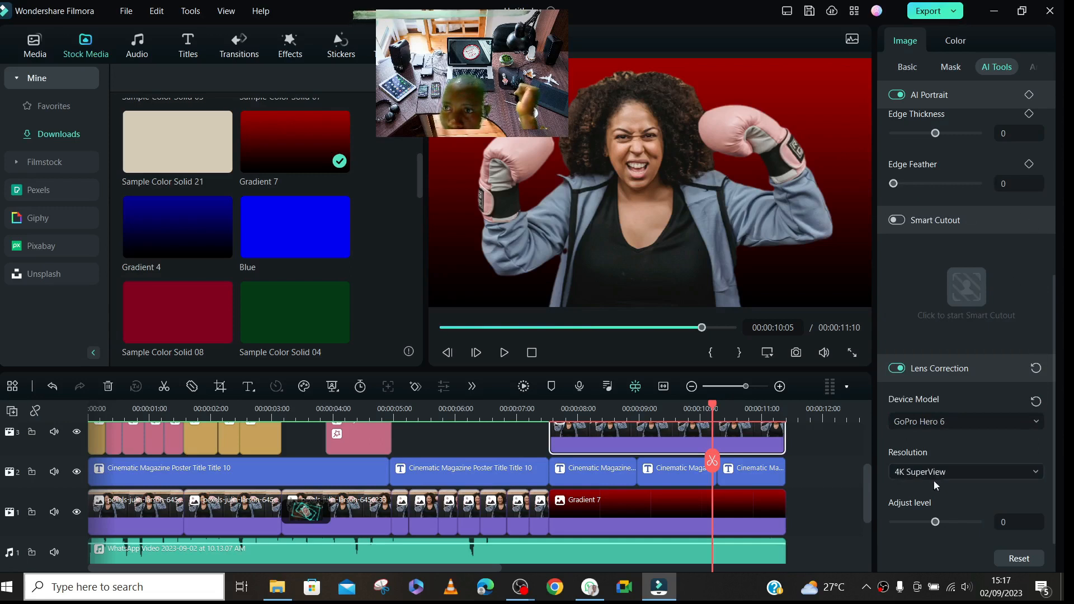
pyautogui.click(962, 421)
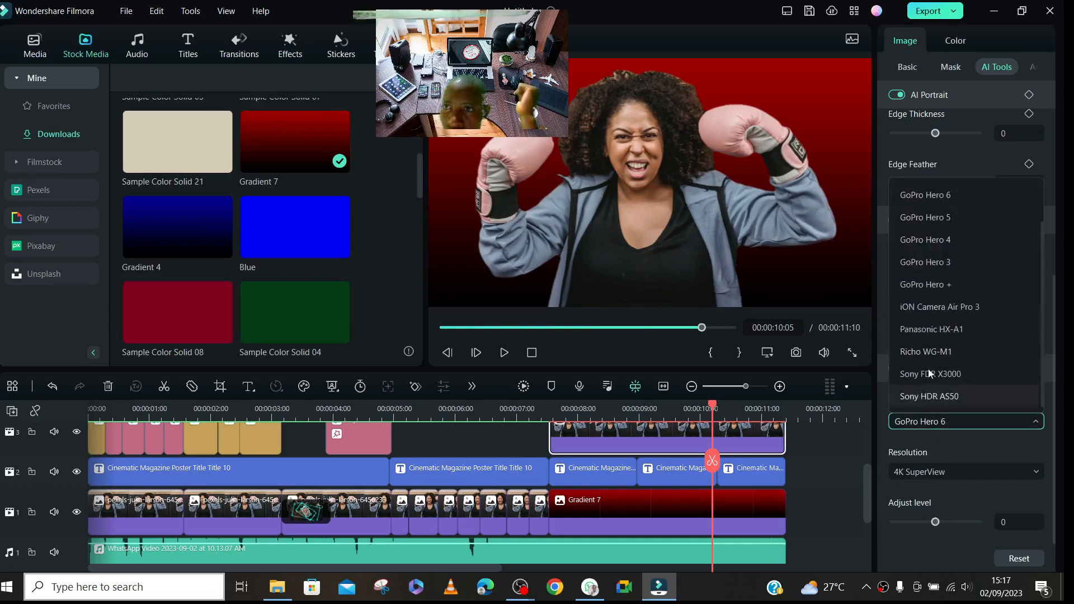
pyautogui.scroll(2, 944, 184)
pyautogui.click(934, 190)
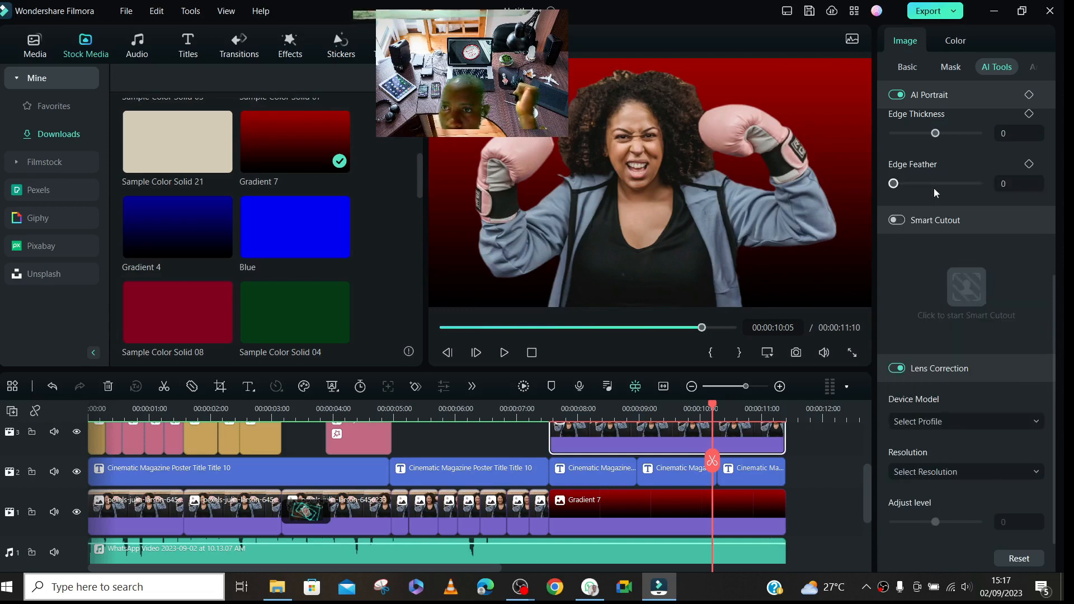
# - Apply the GoPro Hero 7 lens profile to the photo clip, try an adjust level of 100 and set it to 9
pyautogui.click(939, 420)
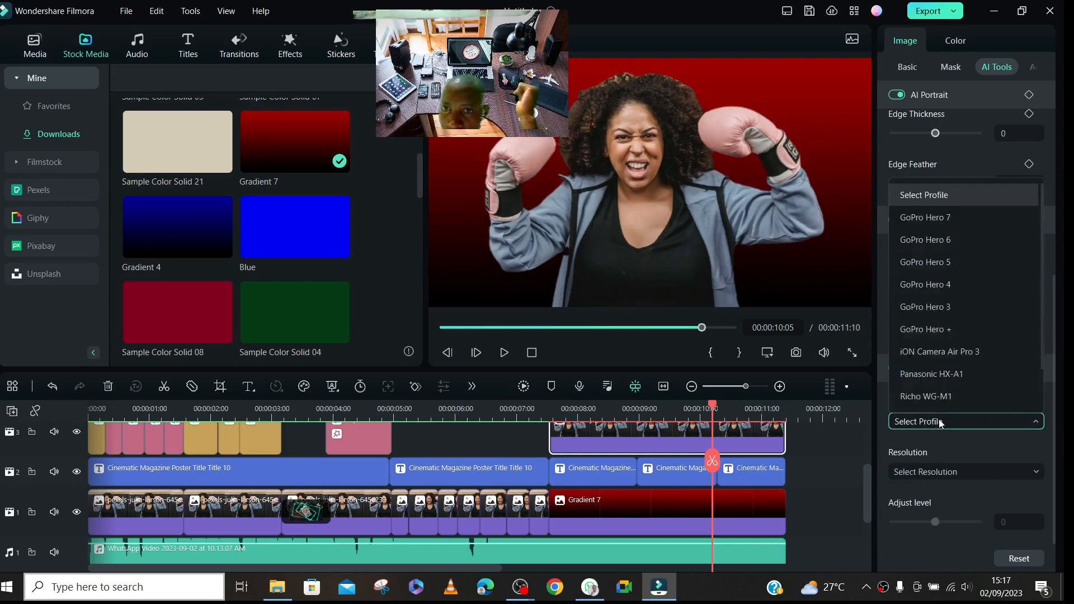
pyautogui.scroll(1, 950, 199)
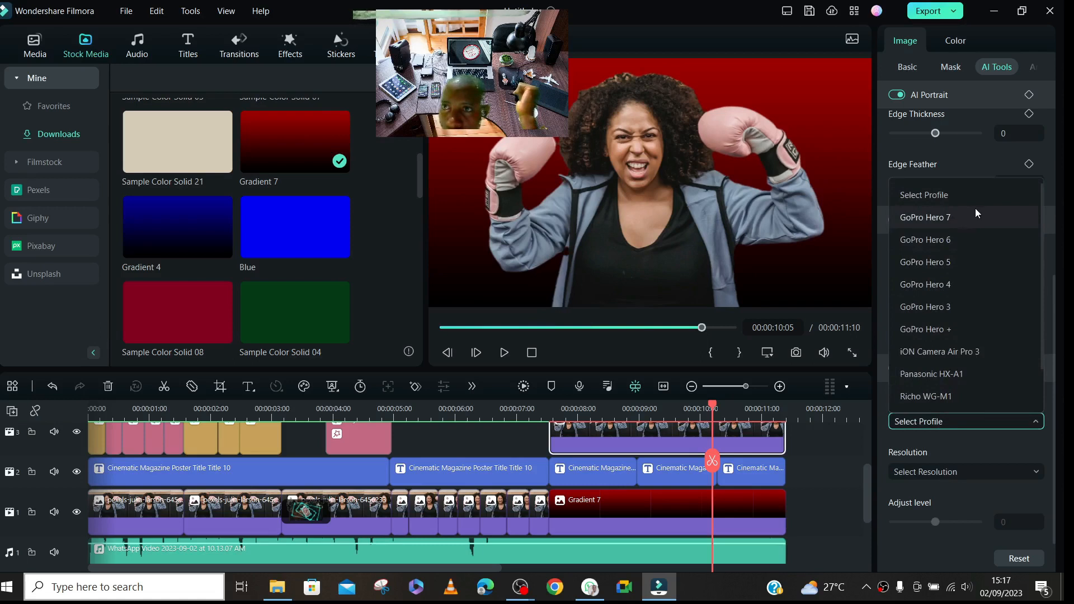
pyautogui.click(937, 218)
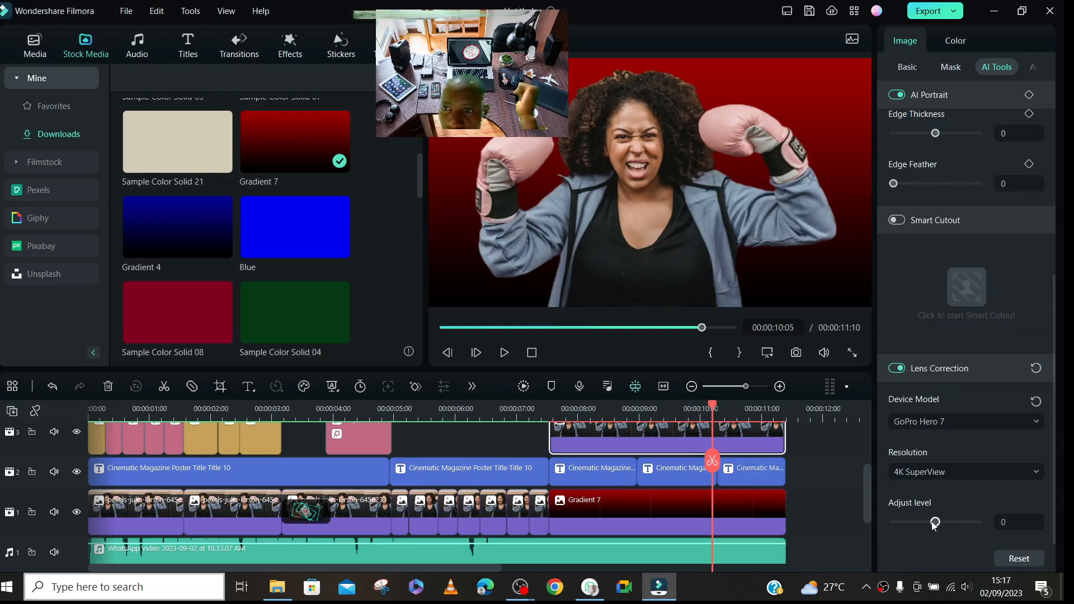
pyautogui.moveTo(934, 524); pyautogui.dragTo(1016, 523)
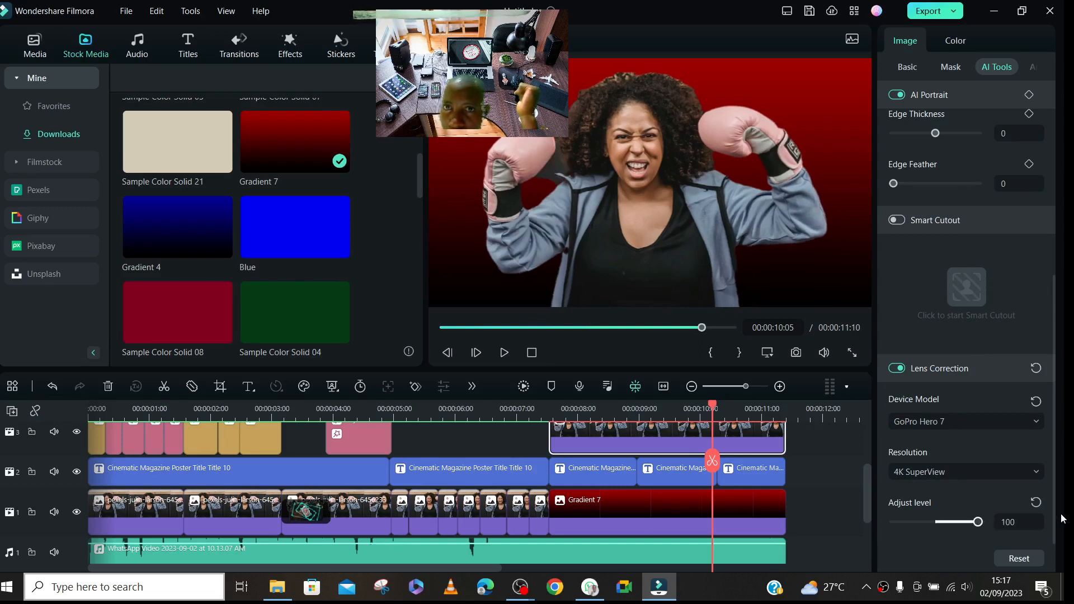
pyautogui.moveTo(978, 522); pyautogui.dragTo(941, 523)
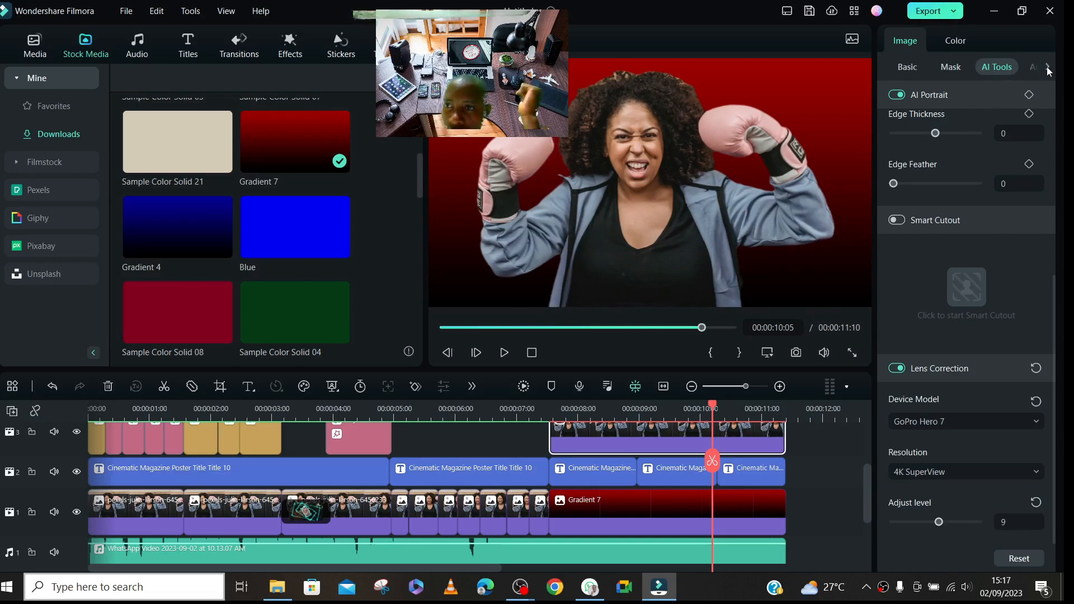
# - Turn on Auto Enhance for the track 3 photo clip with an amount of 50, switching it off and on to compare
pyautogui.click(1047, 69)
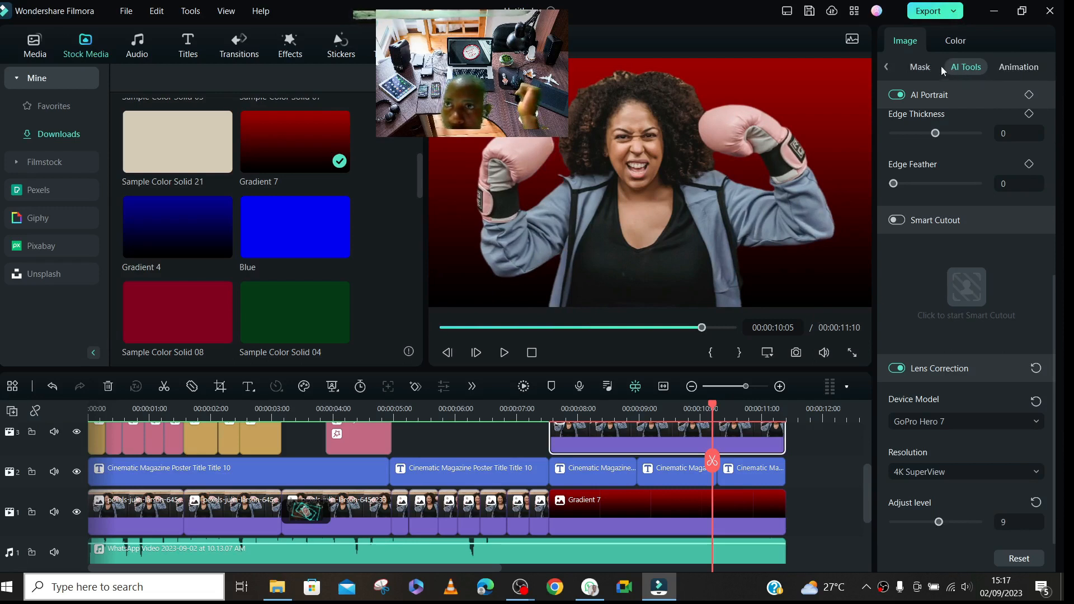
pyautogui.click(917, 69)
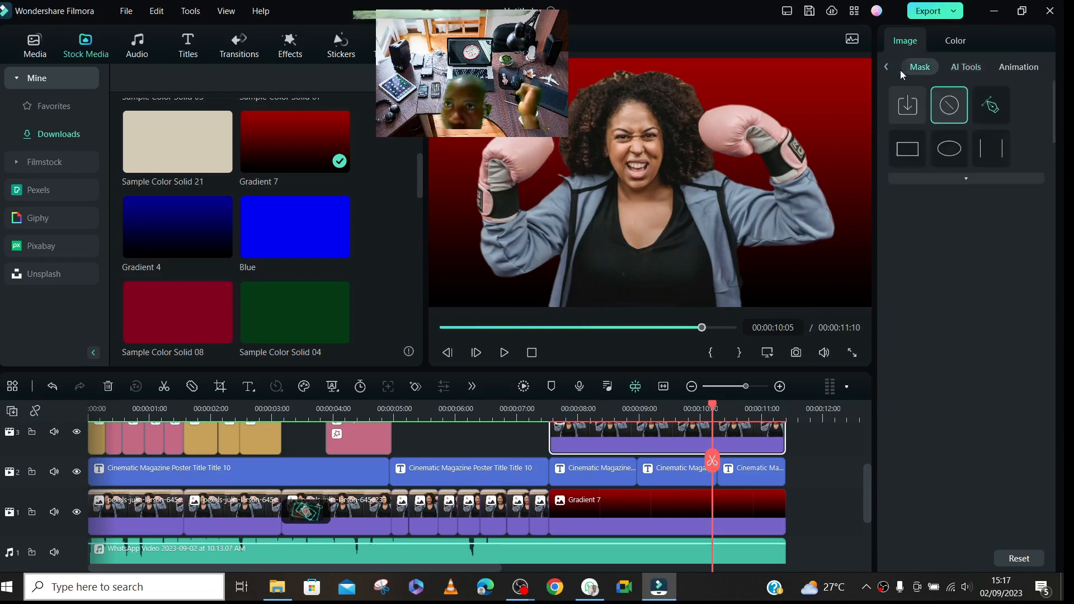
pyautogui.click(882, 68)
pyautogui.click(915, 68)
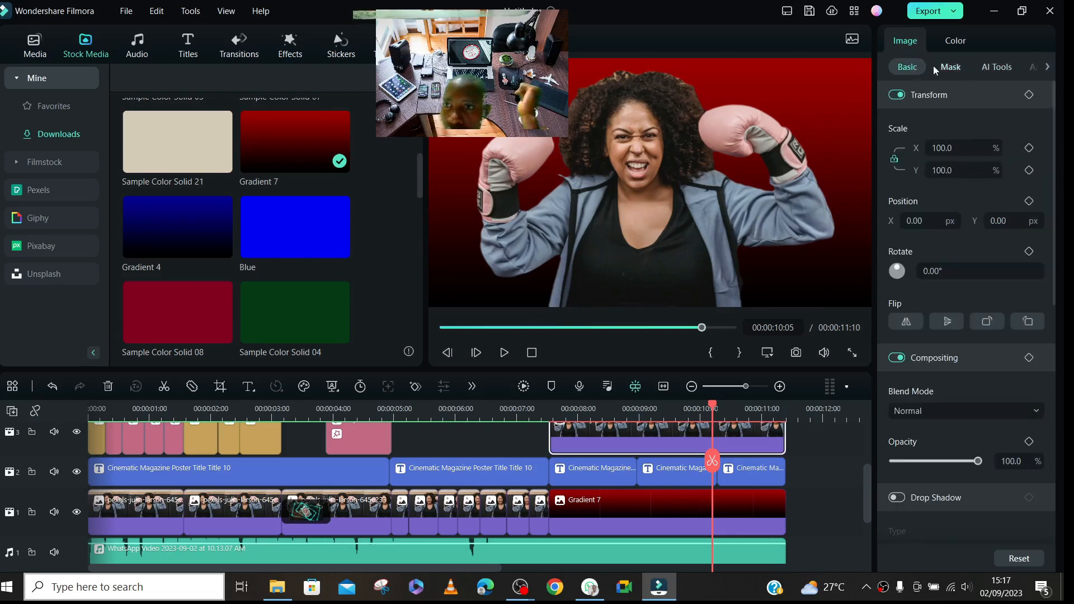
pyautogui.moveTo(1050, 125); pyautogui.dragTo(1065, 491)
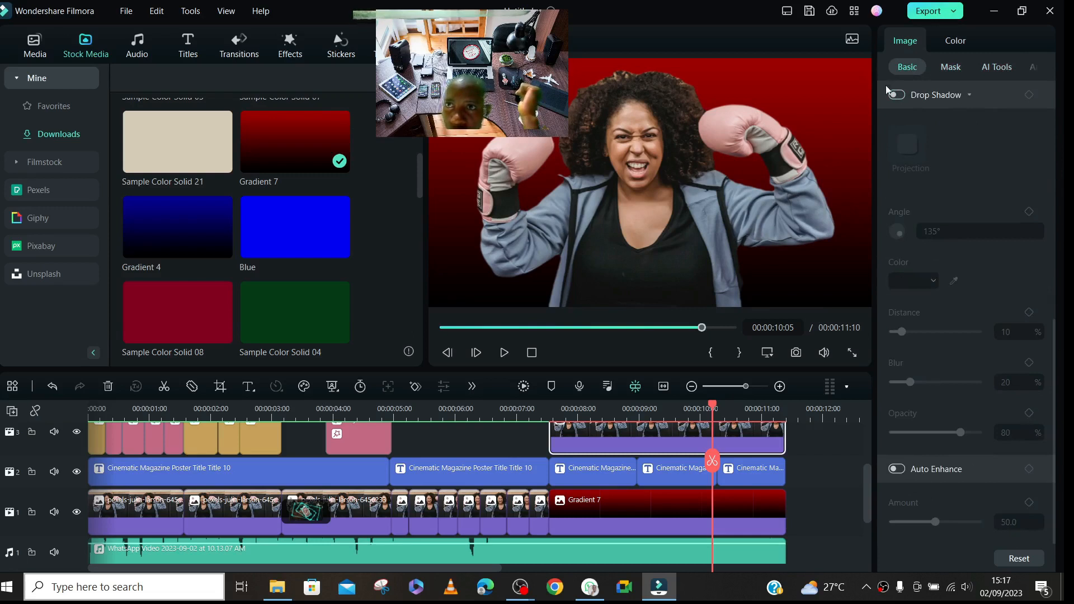
pyautogui.click(897, 469)
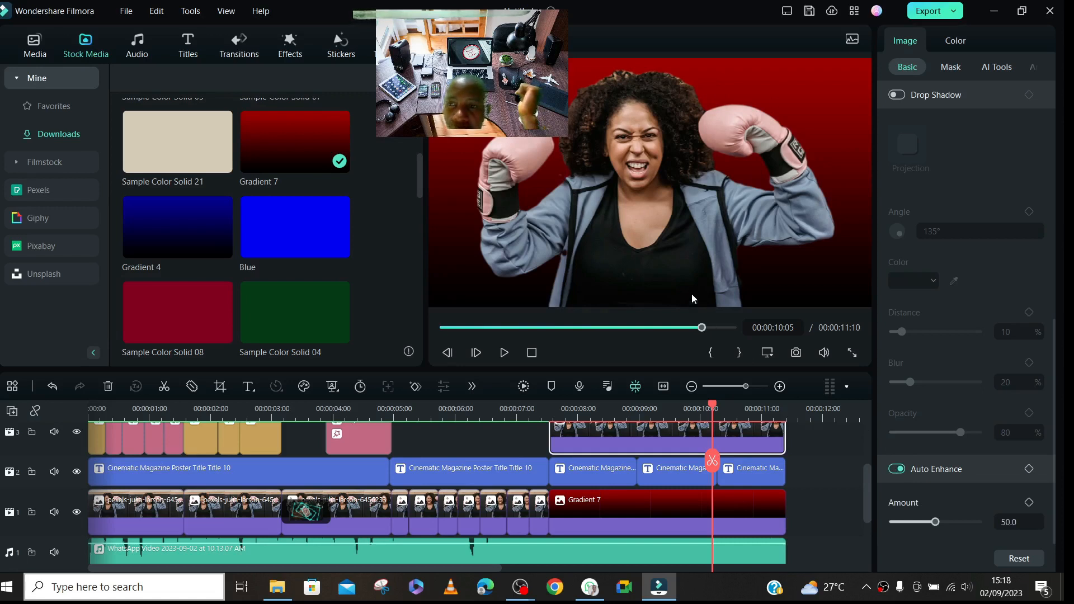
pyautogui.click(897, 469)
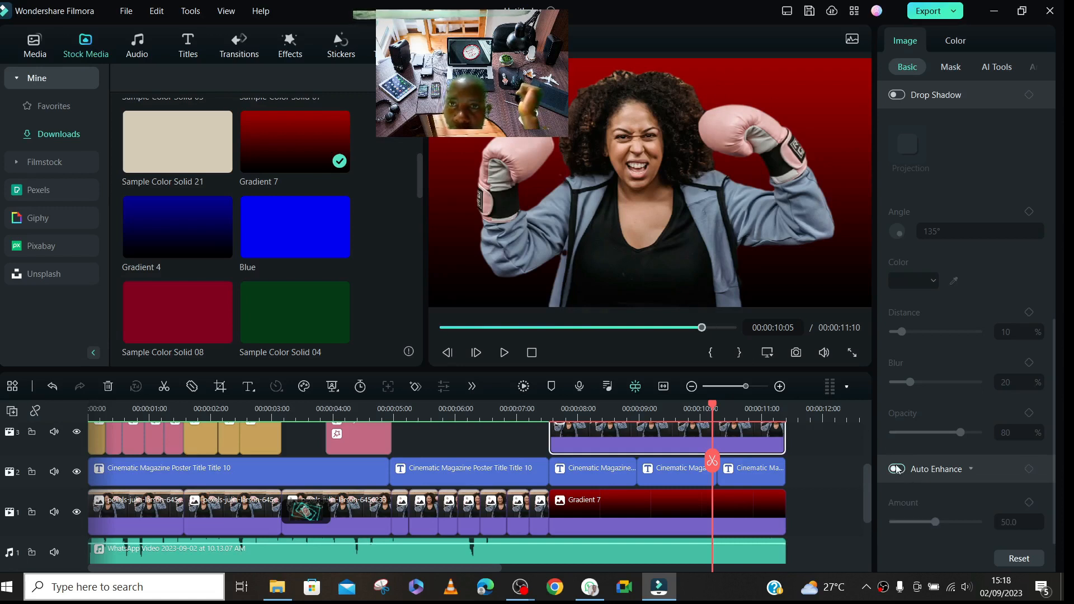
pyautogui.click(897, 469)
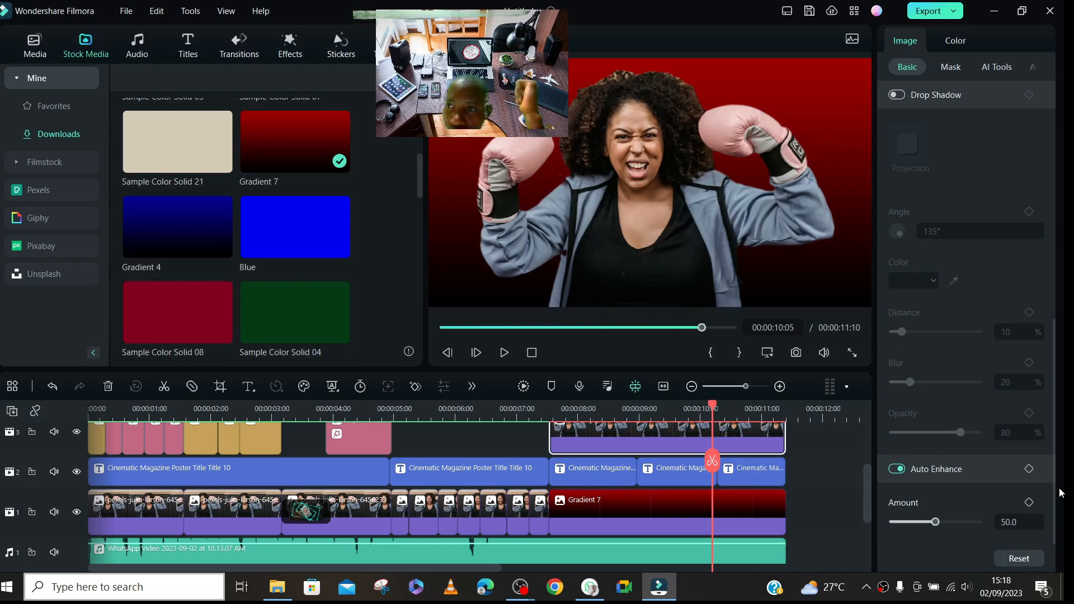
pyautogui.moveTo(1054, 474); pyautogui.dragTo(1064, 226)
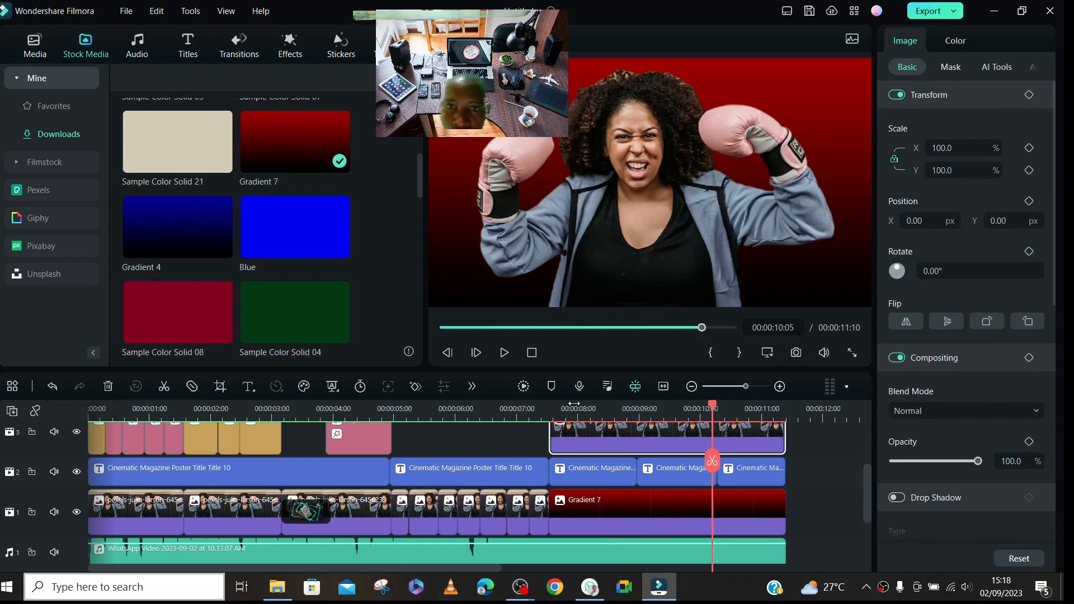
# - Render the timeline preview and play the section with the gradient background from 00:00:07:13
pyautogui.press('Return')
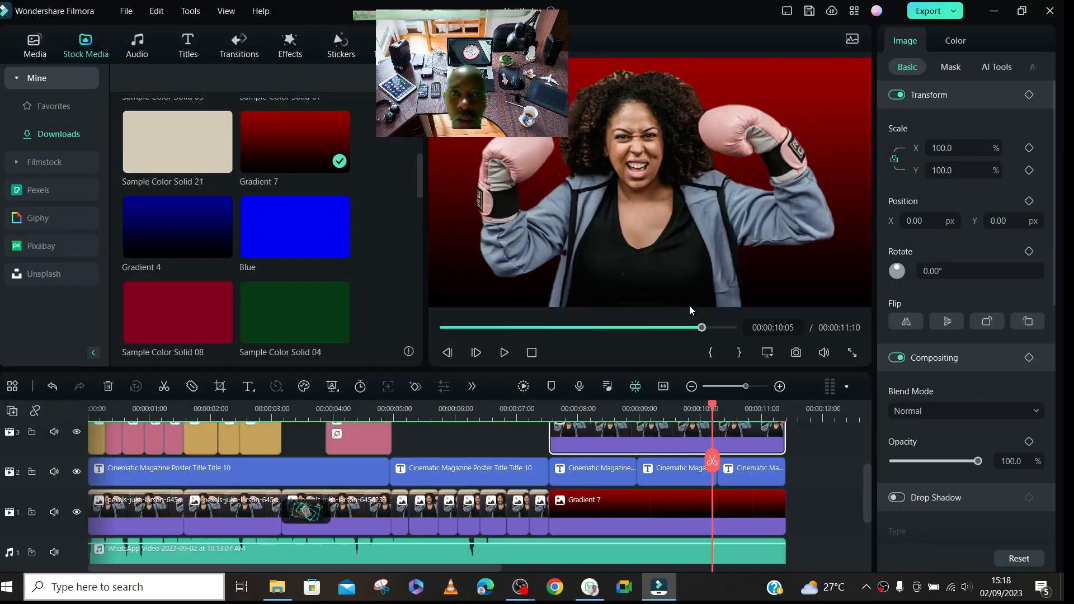
pyautogui.click(548, 413)
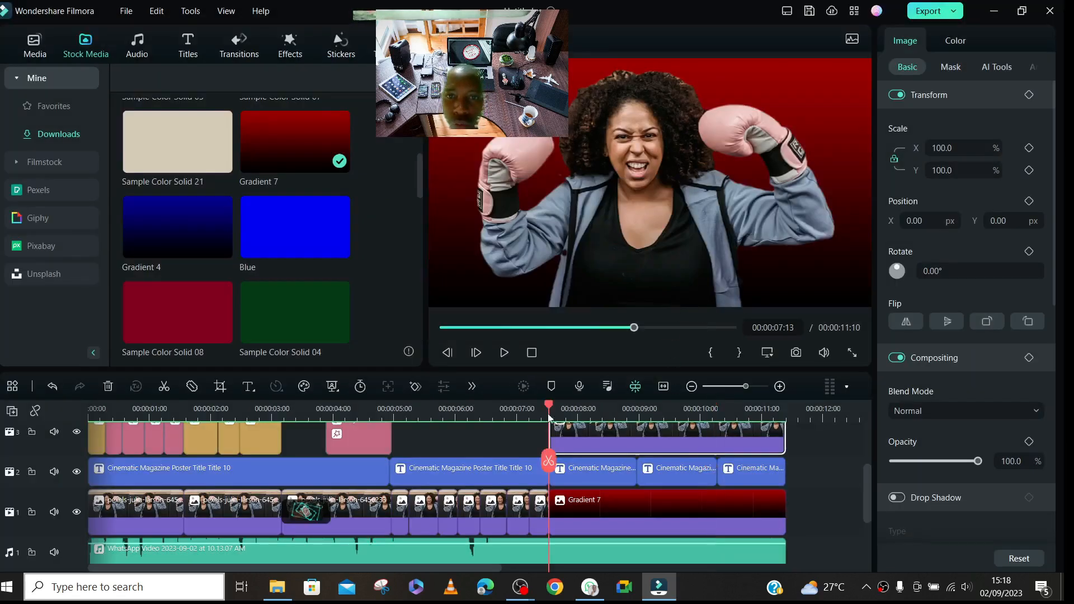
pyautogui.press('space')
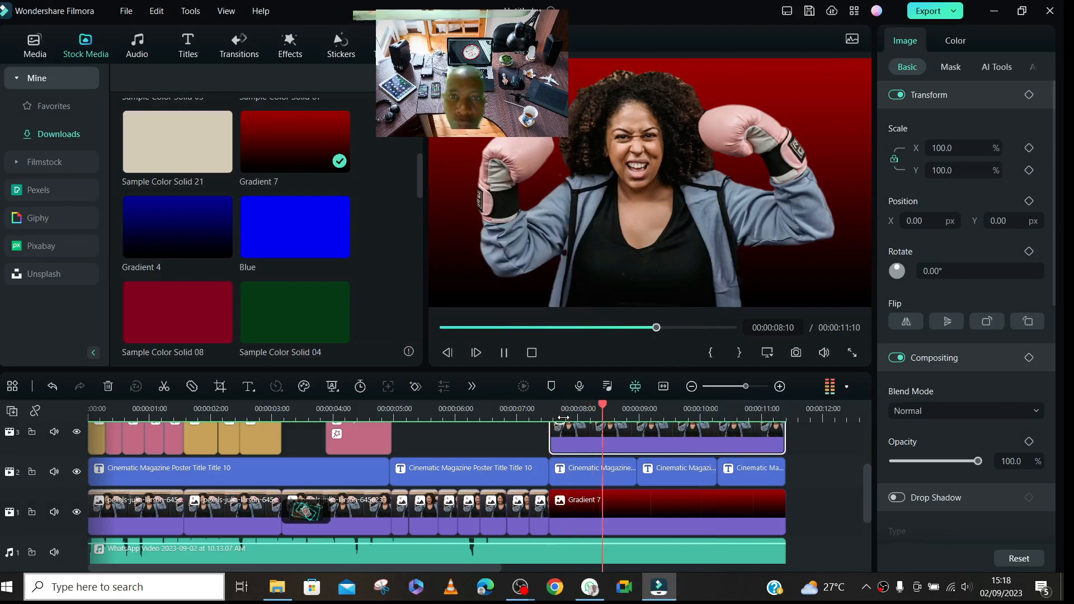
pyautogui.press('space')
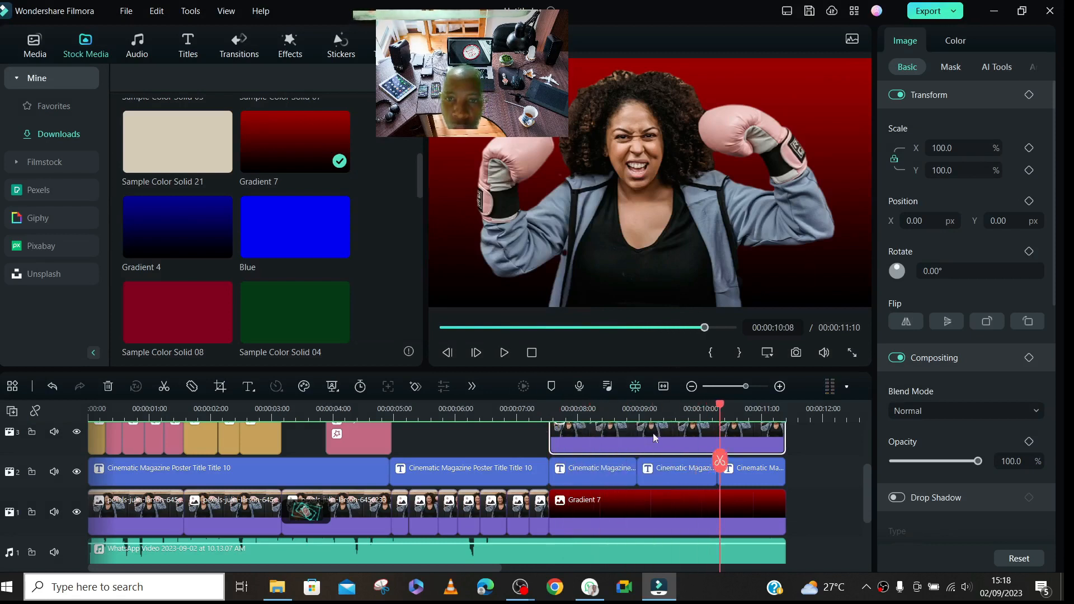
# - Move the three short title clips to track 4 and the cut-out photo clip to track 2, and play that section from its start
pyautogui.moveTo(811, 472); pyautogui.dragTo(589, 474)
pyautogui.moveTo(673, 513); pyautogui.dragTo(526, 409)
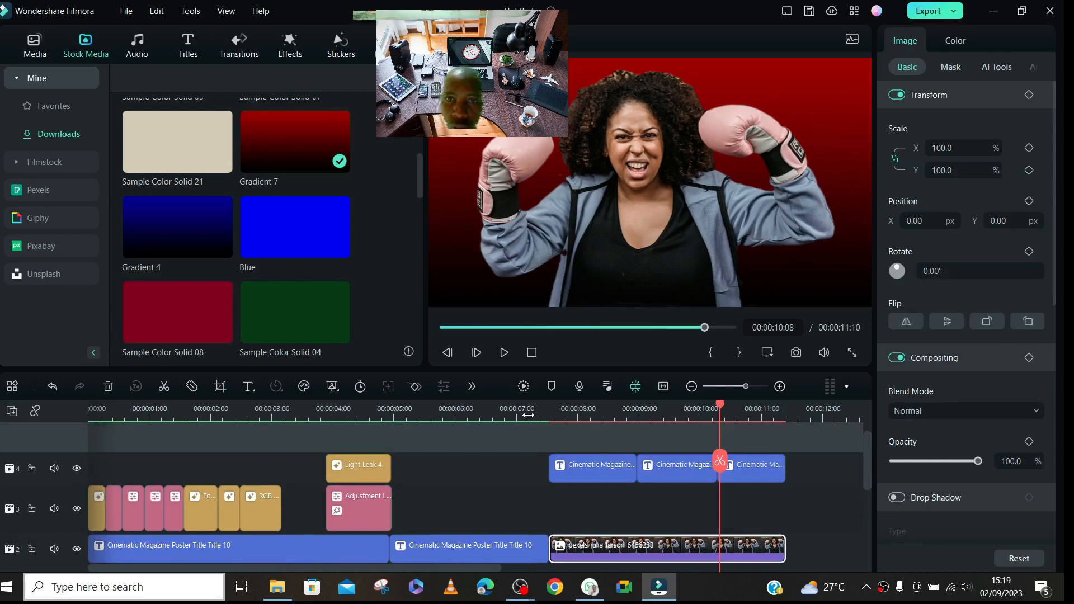
pyautogui.click(548, 425)
pyautogui.press('space')
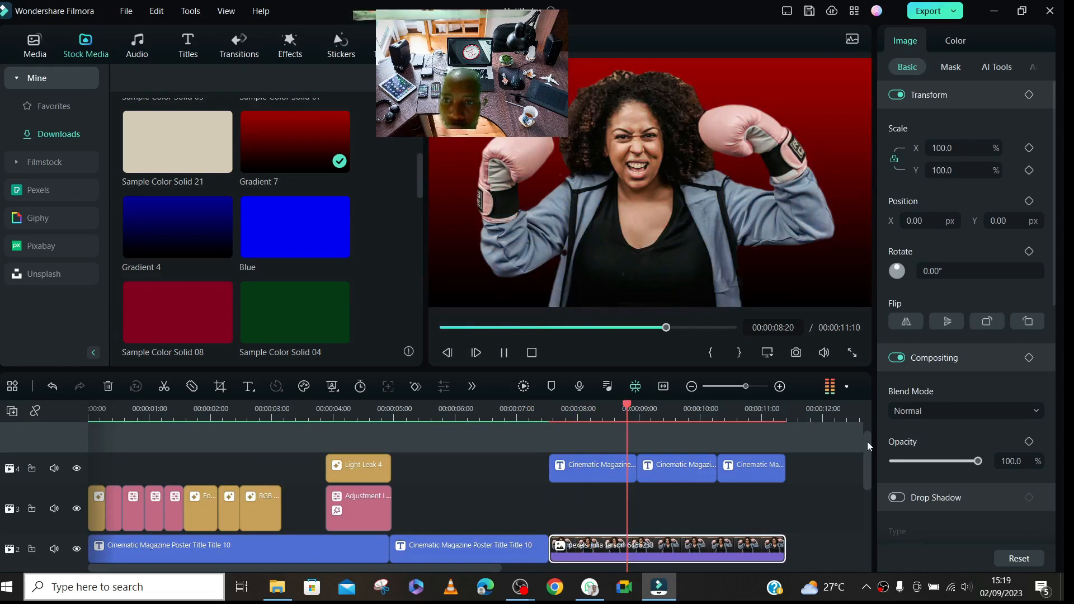
pyautogui.press('space')
# - Shorten the Gradient 7 clip on track 1 so it ends at about 00:00:08:17
pyautogui.scroll(1, 867, 461)
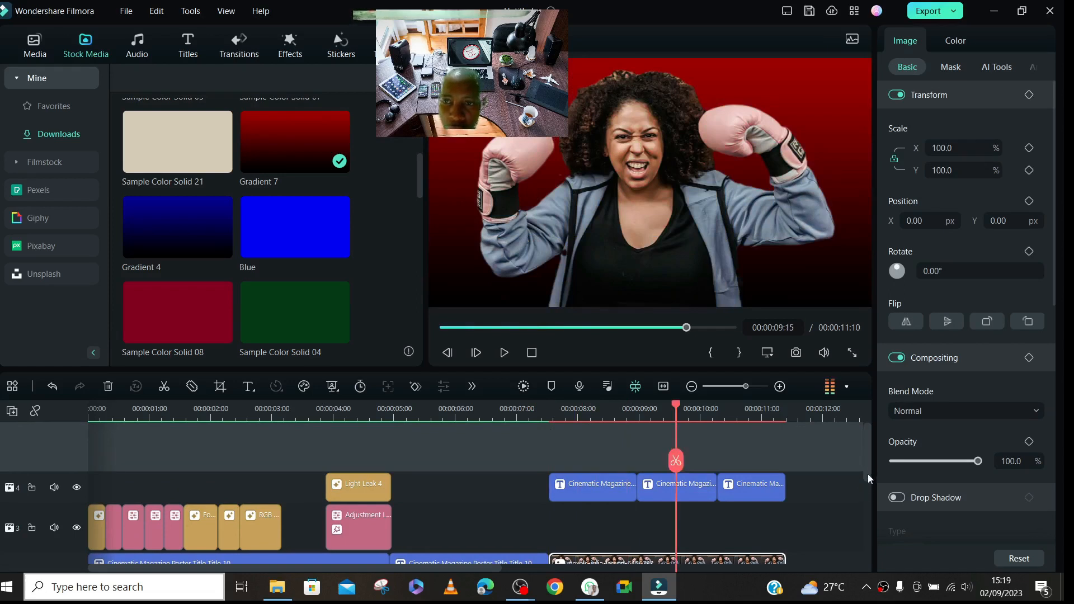
pyautogui.moveTo(871, 452); pyautogui.dragTo(860, 492)
pyautogui.click(768, 498)
pyautogui.moveTo(785, 498); pyautogui.dragTo(618, 509)
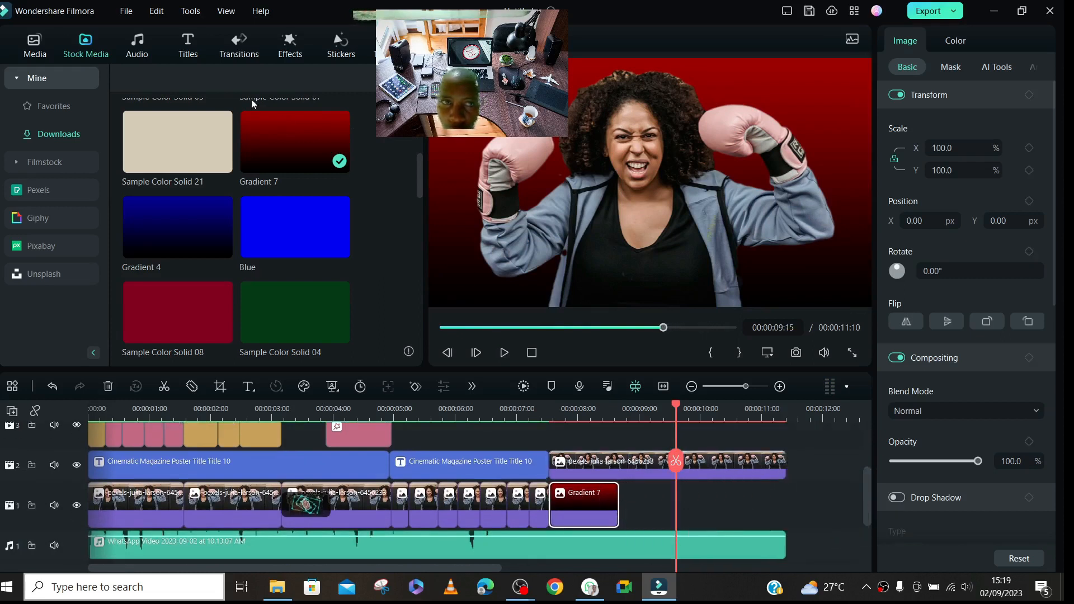
# - Place Sample Color Solid 21 directly after Gradient 7, split it at 00:00:09:15 and delete the part after the split
pyautogui.moveTo(166, 132); pyautogui.dragTo(845, 508)
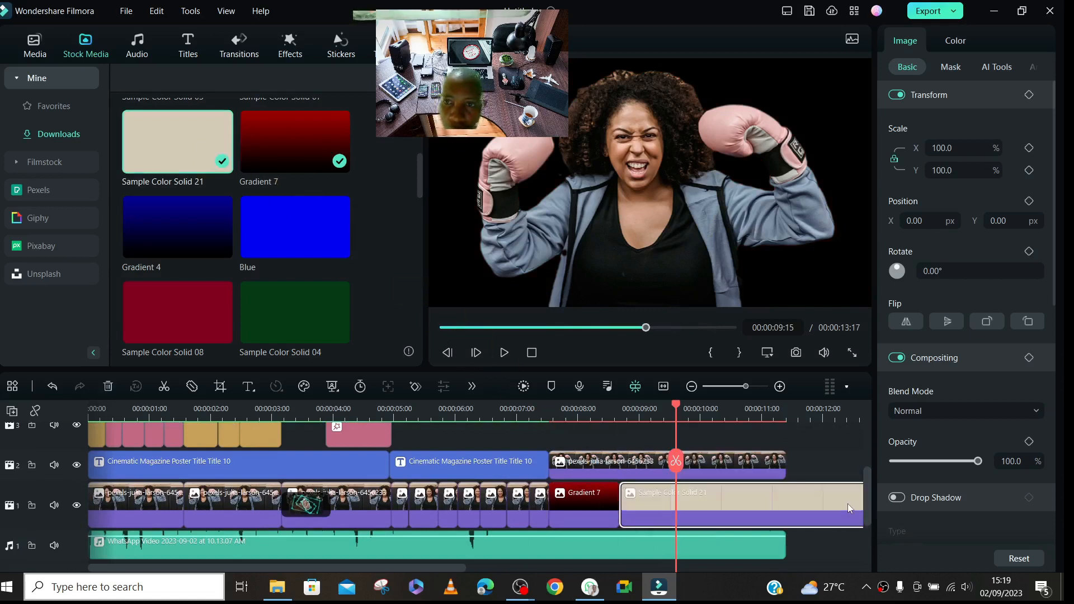
pyautogui.click(675, 461)
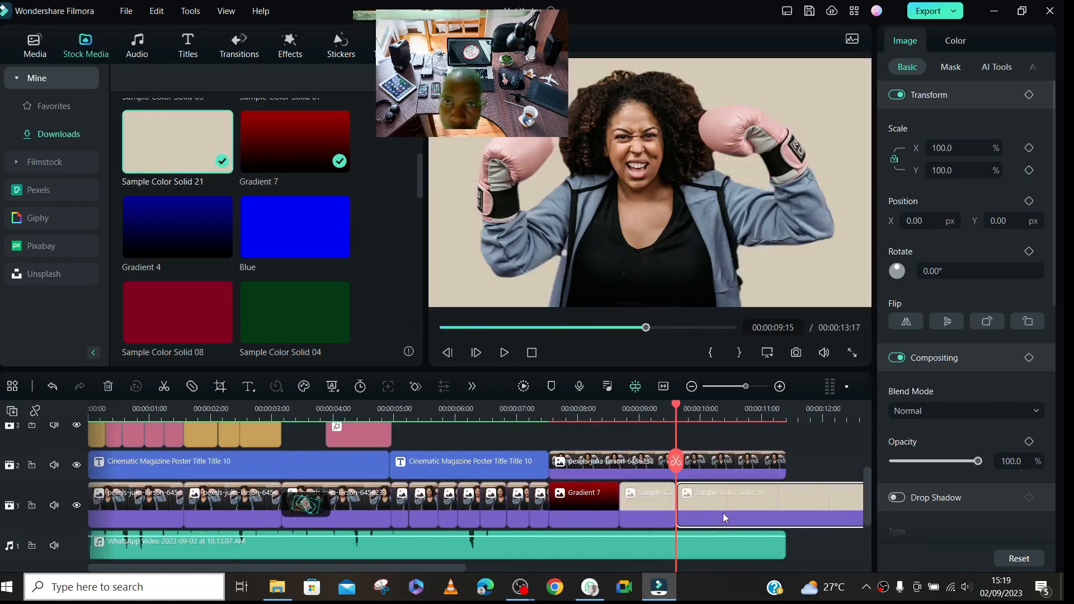
pyautogui.press('Delete')
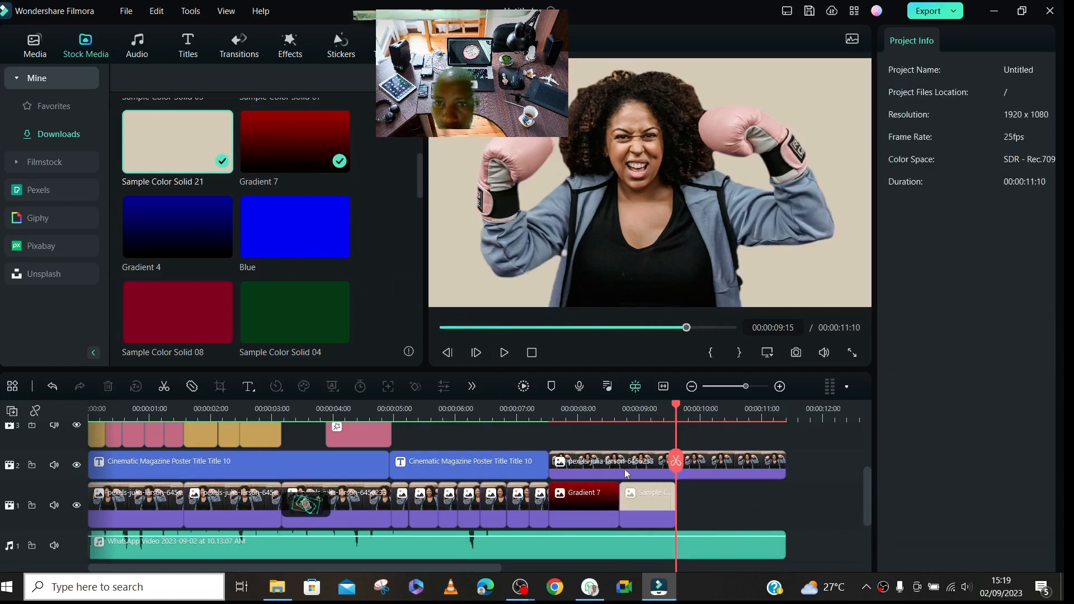
# - Place the Blue background after Sample Color Solid 21 on track 1 and trim its end to about 00:00:10:10
pyautogui.moveTo(287, 219); pyautogui.dragTo(669, 449)
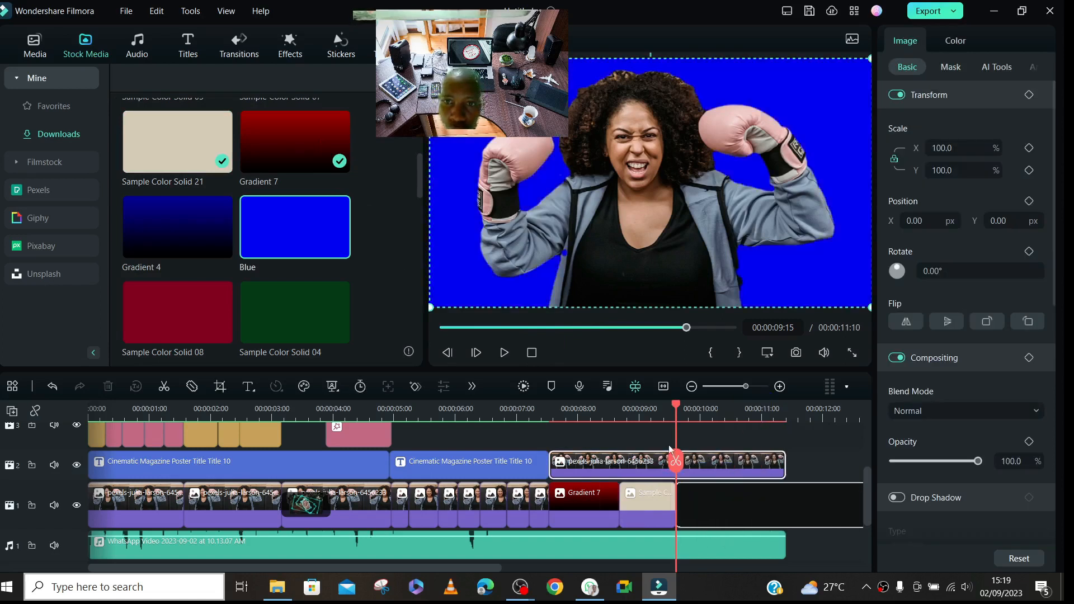
pyautogui.moveTo(367, 566); pyautogui.dragTo(499, 591)
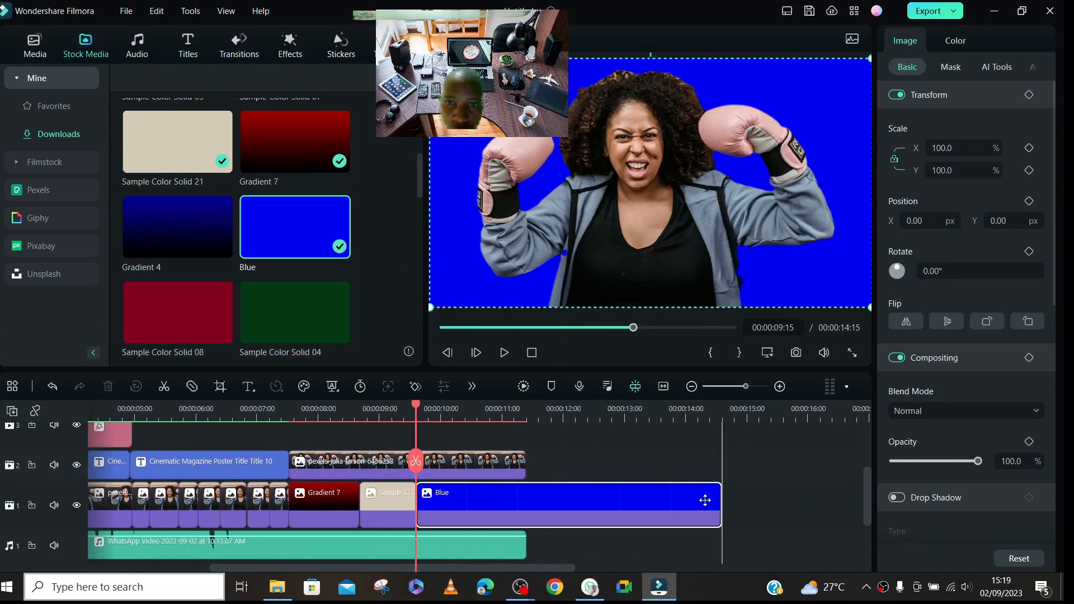
pyautogui.moveTo(718, 496); pyautogui.dragTo(499, 505)
# - Place the Gradient 1 background after Blue on track 1 and trim its end to 00:00:11:10, level with the audio's end
pyautogui.moveTo(416, 191); pyautogui.dragTo(421, 264)
pyautogui.moveTo(339, 241); pyautogui.dragTo(488, 498)
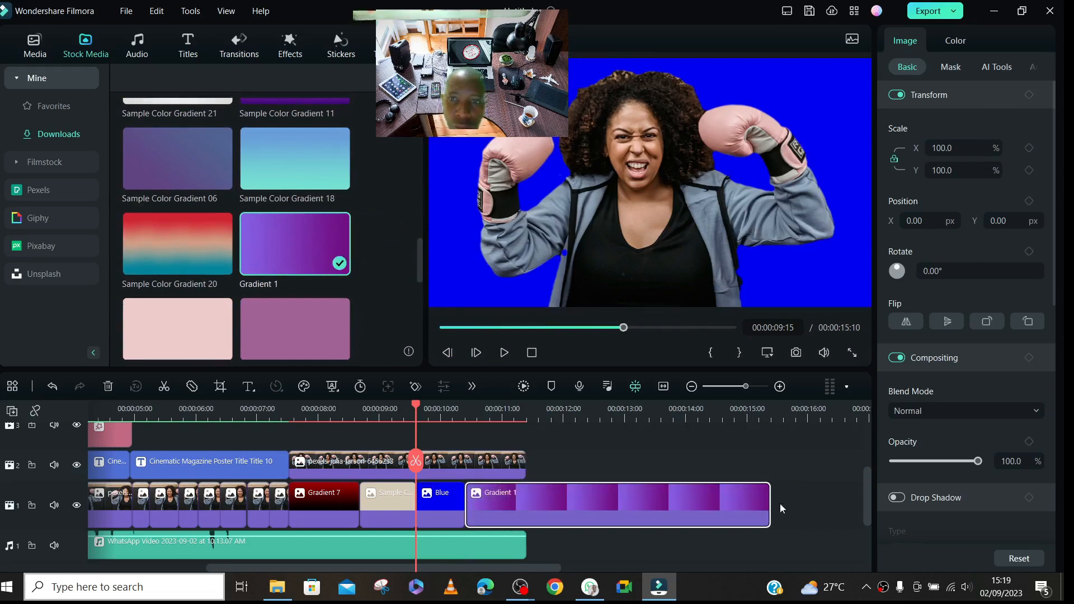
pyautogui.moveTo(769, 503); pyautogui.dragTo(521, 492)
# - Split the cut-out photo clip on track 2 at 00:00:10:06
pyautogui.click(455, 409)
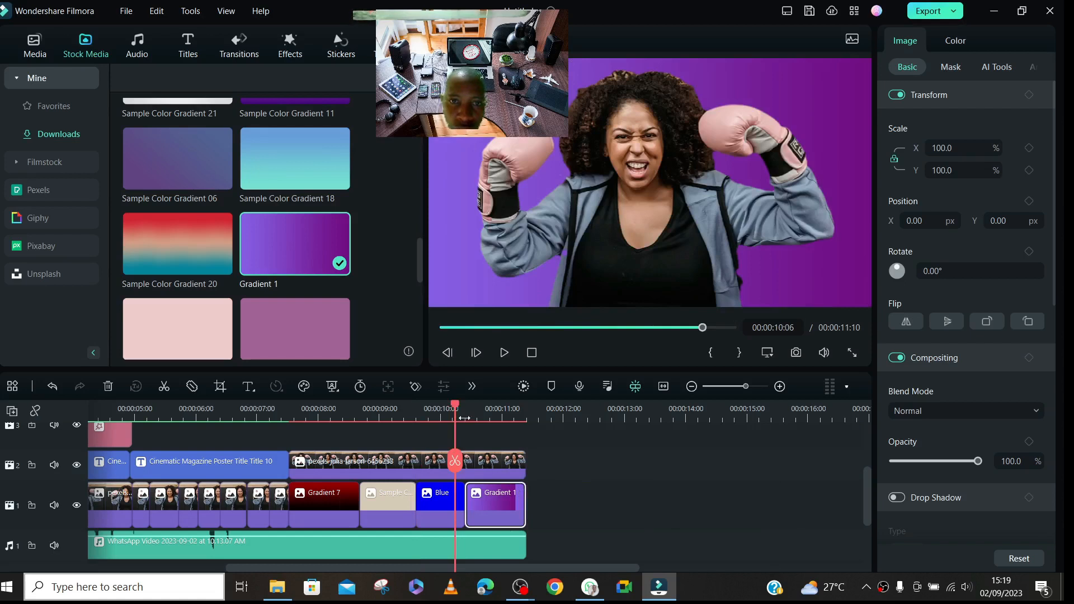
pyautogui.click(464, 469)
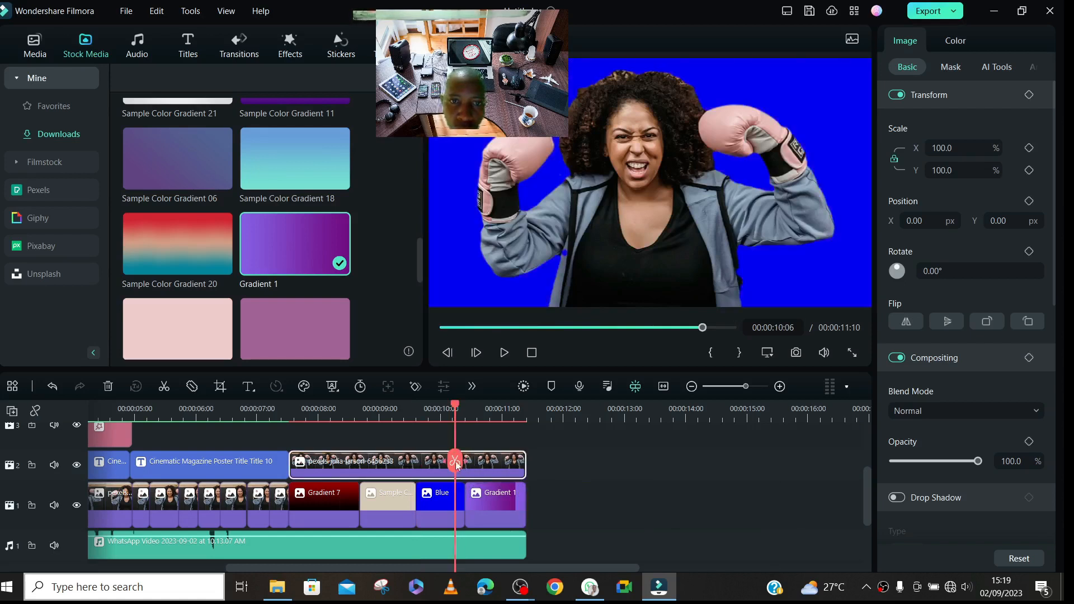
pyautogui.click(456, 462)
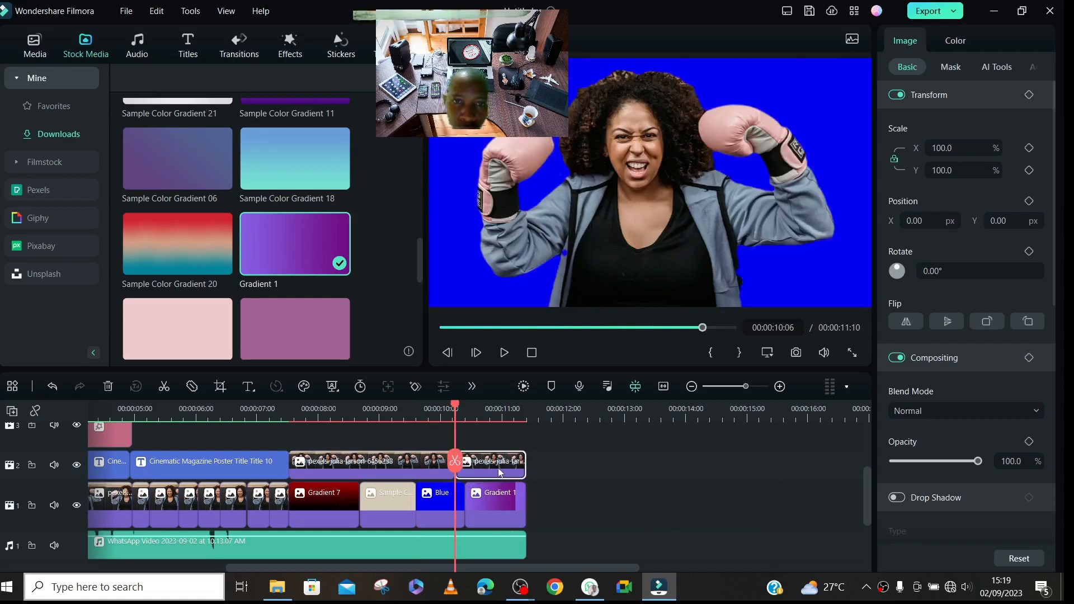
# - Apply the Photo Spin 3 animation from Preset Motions (Legacy) to the last part of the split cut-out photo on track 2
pyautogui.click(499, 416)
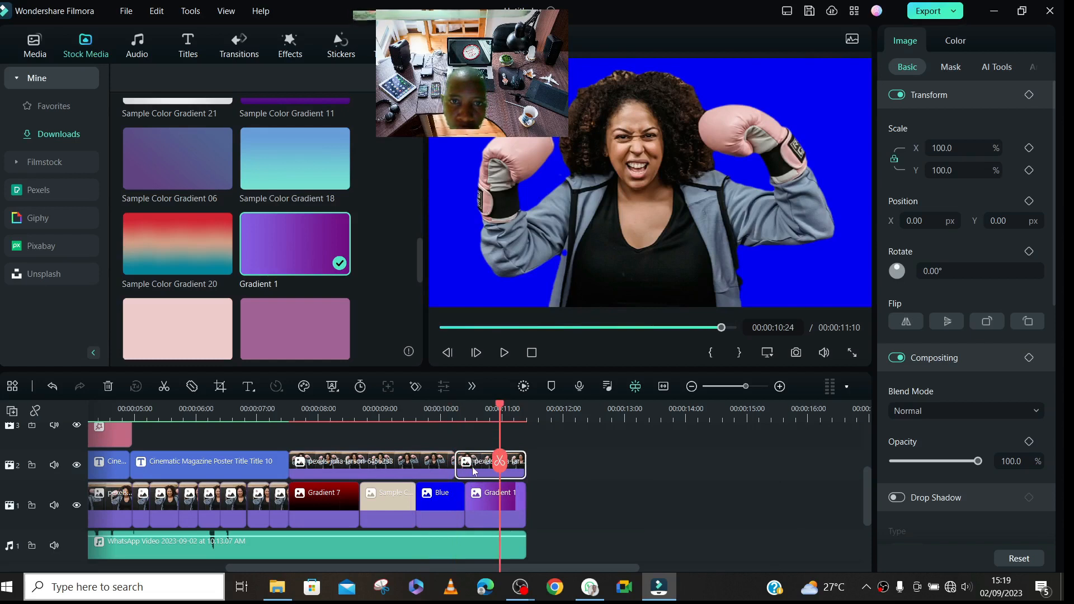
pyautogui.click(475, 471)
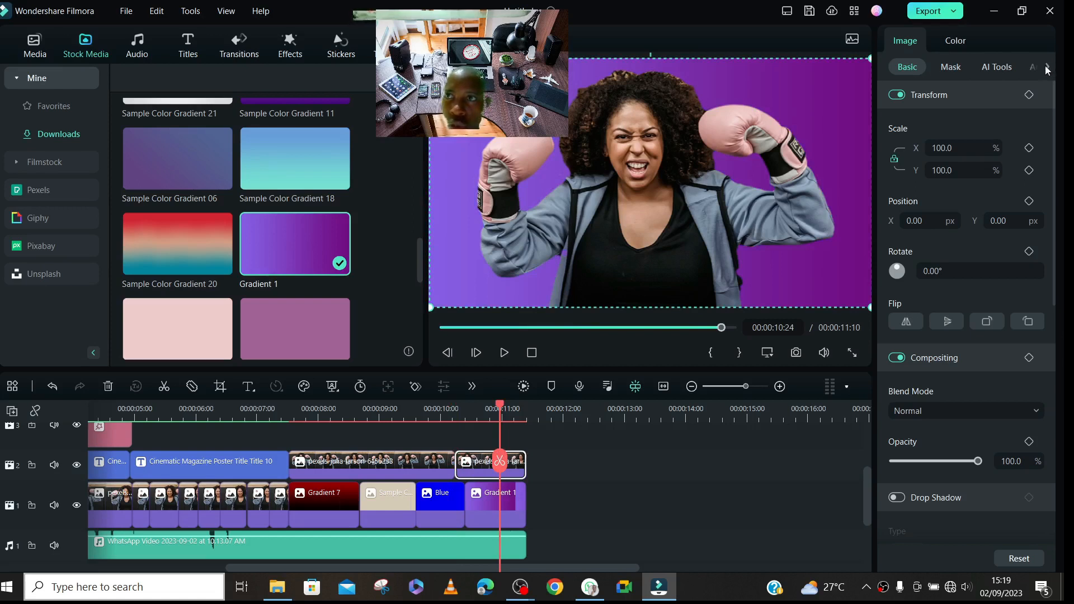
pyautogui.click(1047, 68)
pyautogui.click(1000, 66)
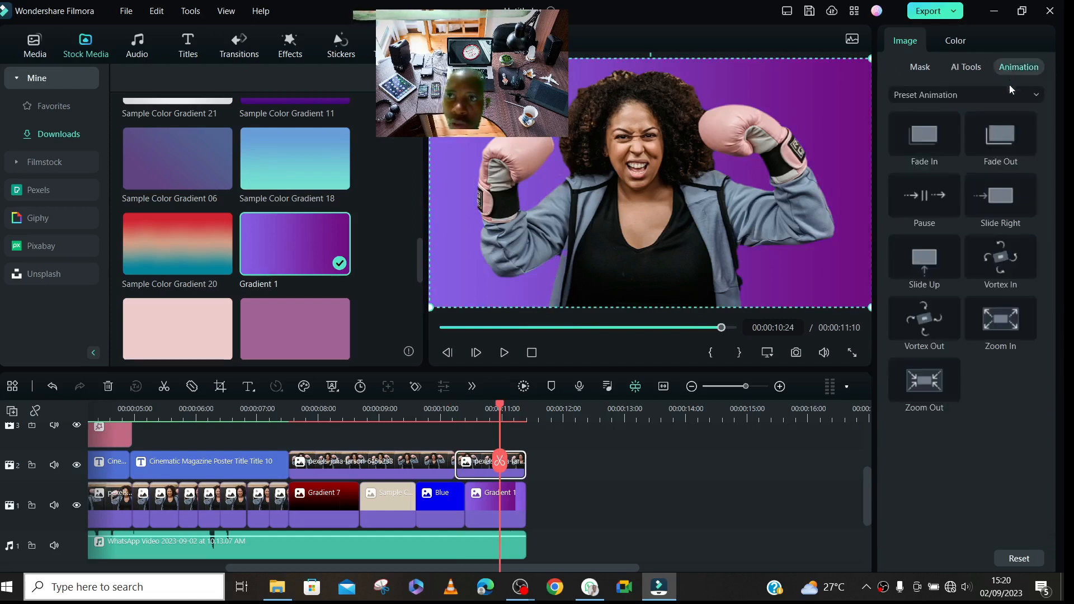
pyautogui.click(973, 93)
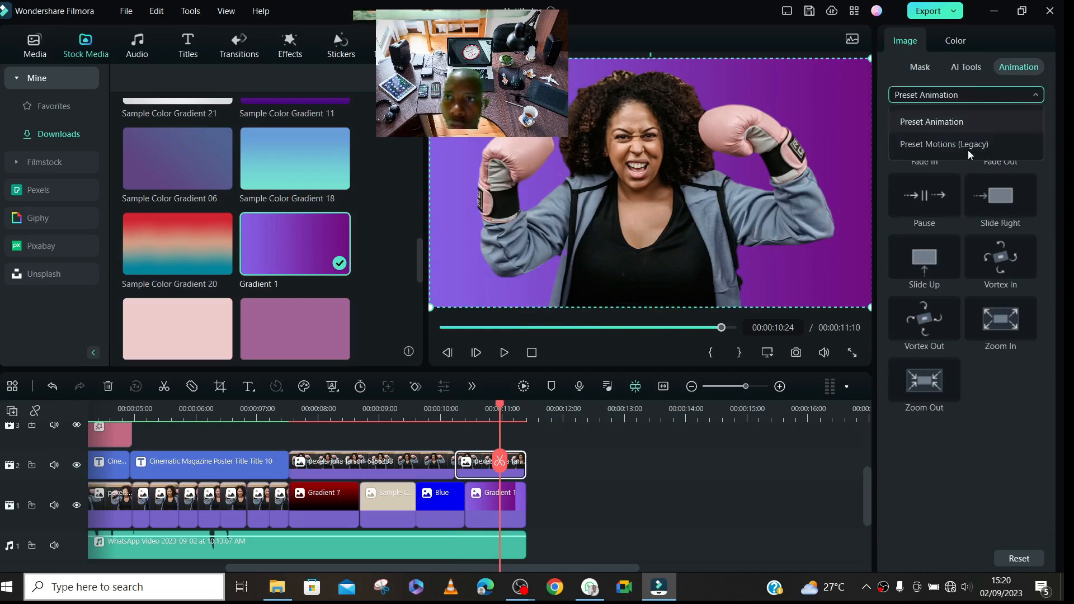
pyautogui.click(943, 123)
pyautogui.click(954, 96)
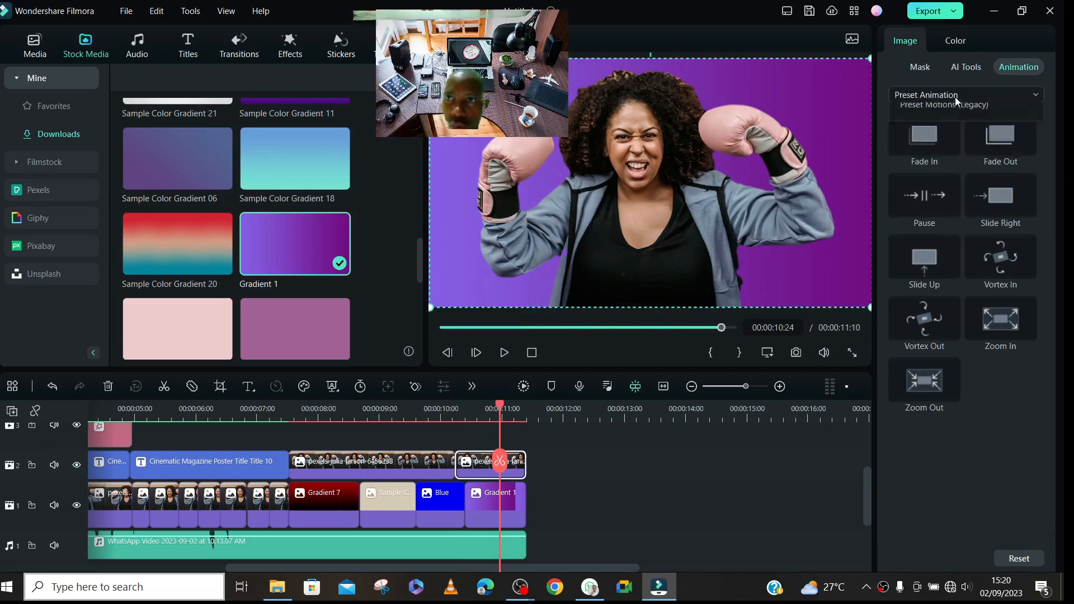
pyautogui.click(955, 144)
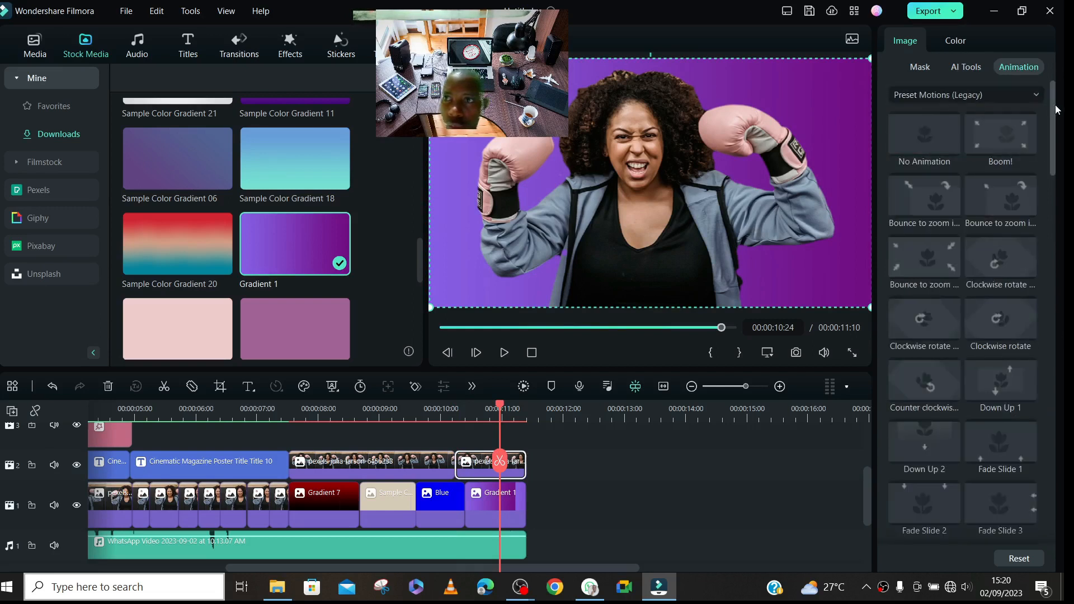
pyautogui.moveTo(1055, 109); pyautogui.dragTo(1062, 284)
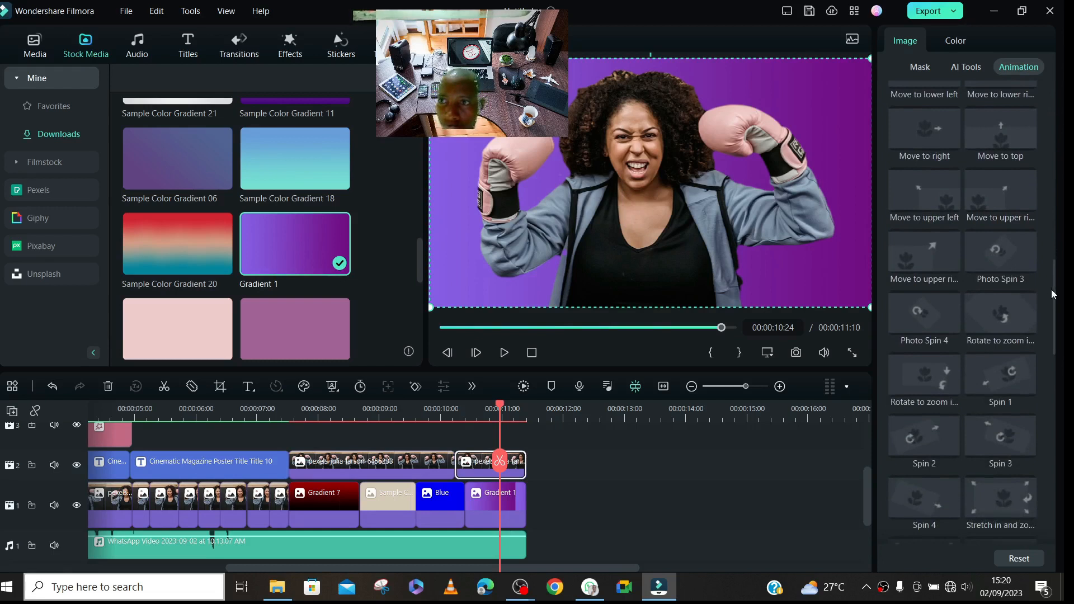
pyautogui.doubleClick(1009, 256)
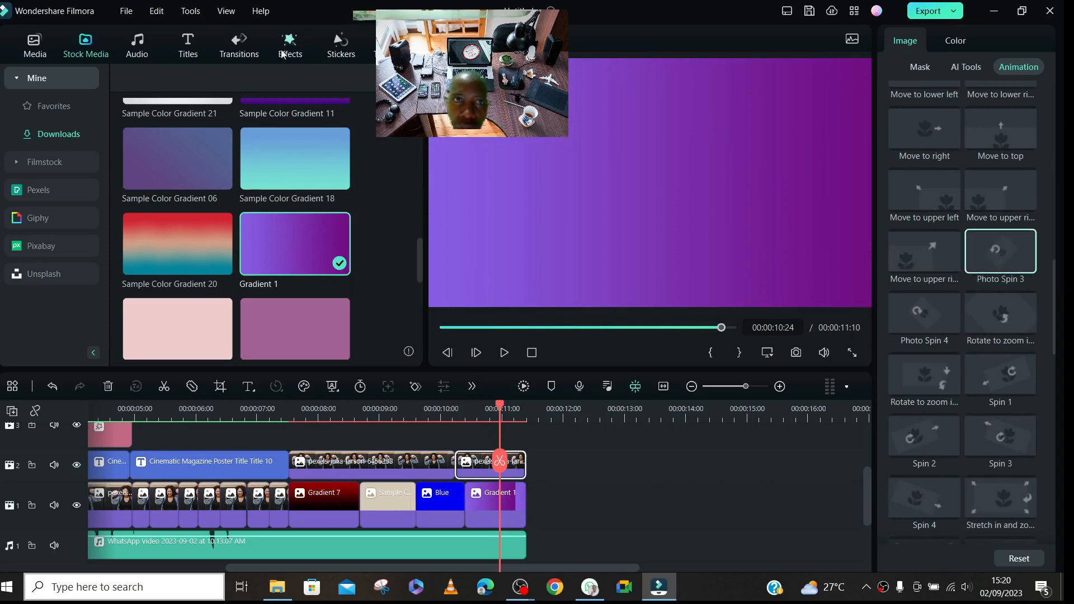
# - Add the downloaded Dissolve 01 transition at the end of the Gradient 1 clip on track 1
pyautogui.click(240, 51)
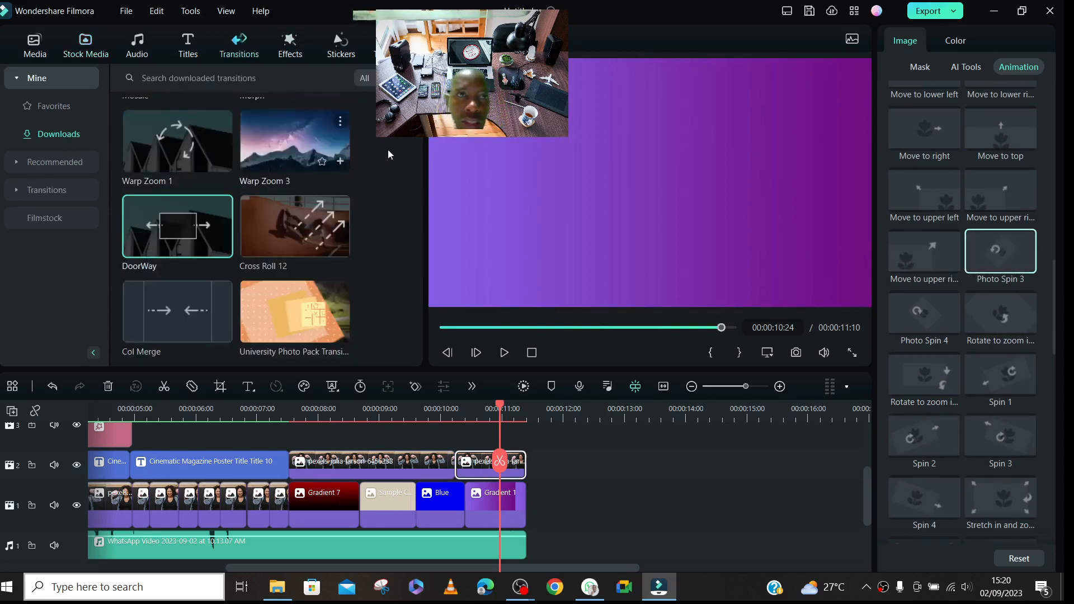
pyautogui.scroll(2, 235, 230)
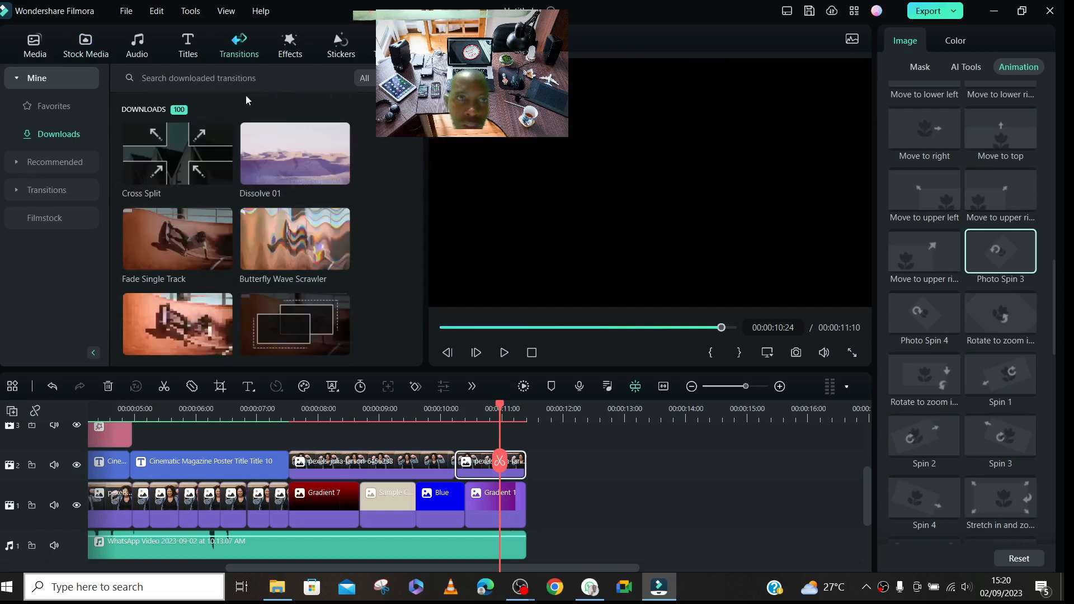
pyautogui.moveTo(275, 156)
pyautogui.mouseDown()
pyautogui.moveTo(371, 191)
pyautogui.moveTo(547, 471)
pyautogui.moveTo(519, 503)
pyautogui.moveTo(483, 505)
pyautogui.moveTo(484, 522)
pyautogui.mouseUp()
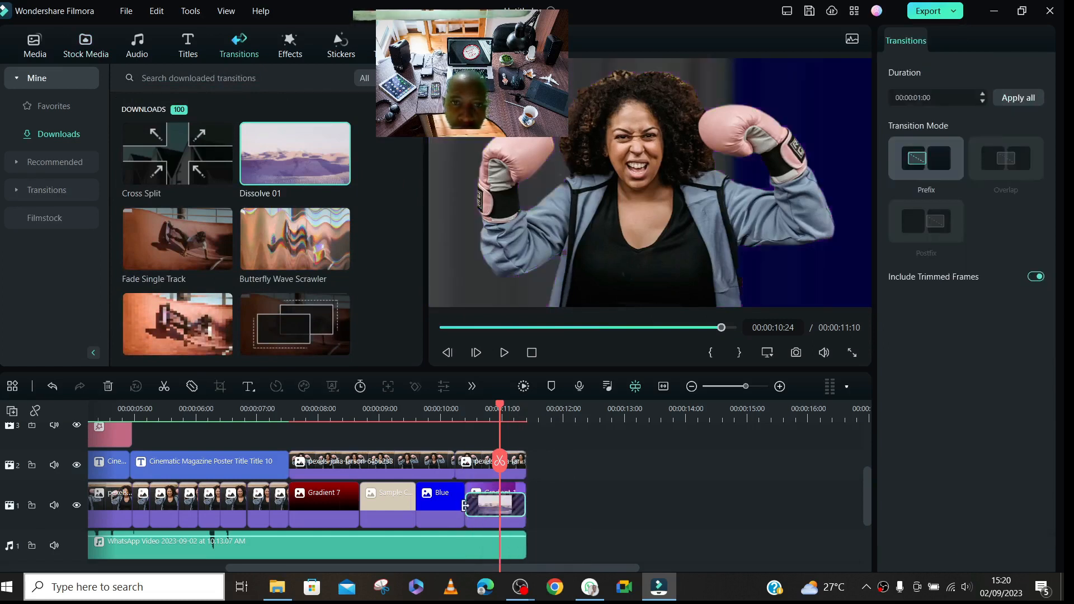
pyautogui.moveTo(465, 506); pyautogui.dragTo(516, 509)
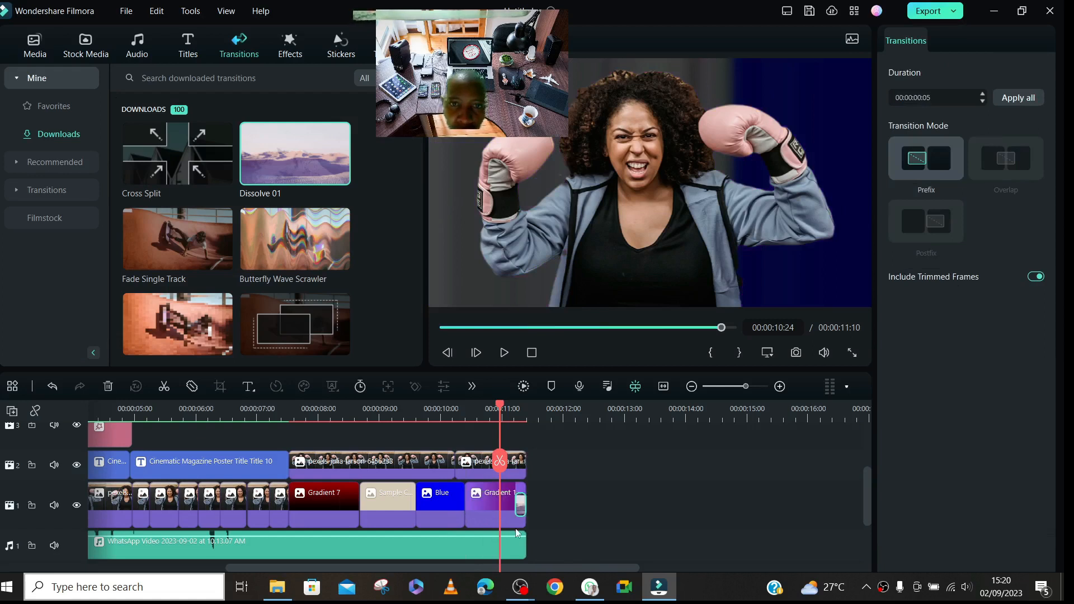
# - Download the basic Fast Wipe Down transition and add it at the end of the first cut-out photo clip on track 2
pyautogui.click(380, 417)
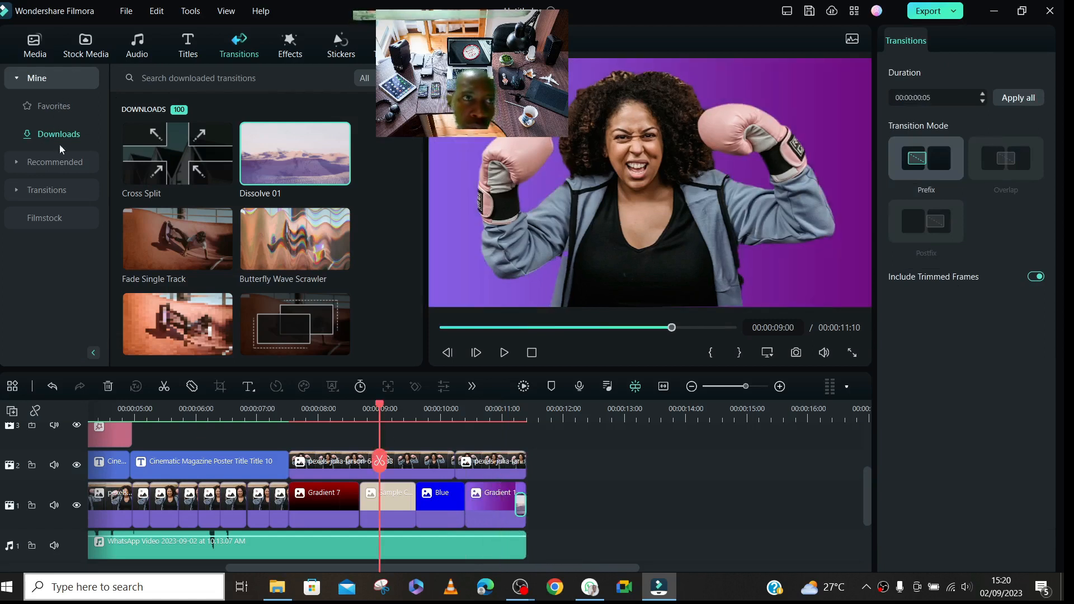
pyautogui.click(57, 193)
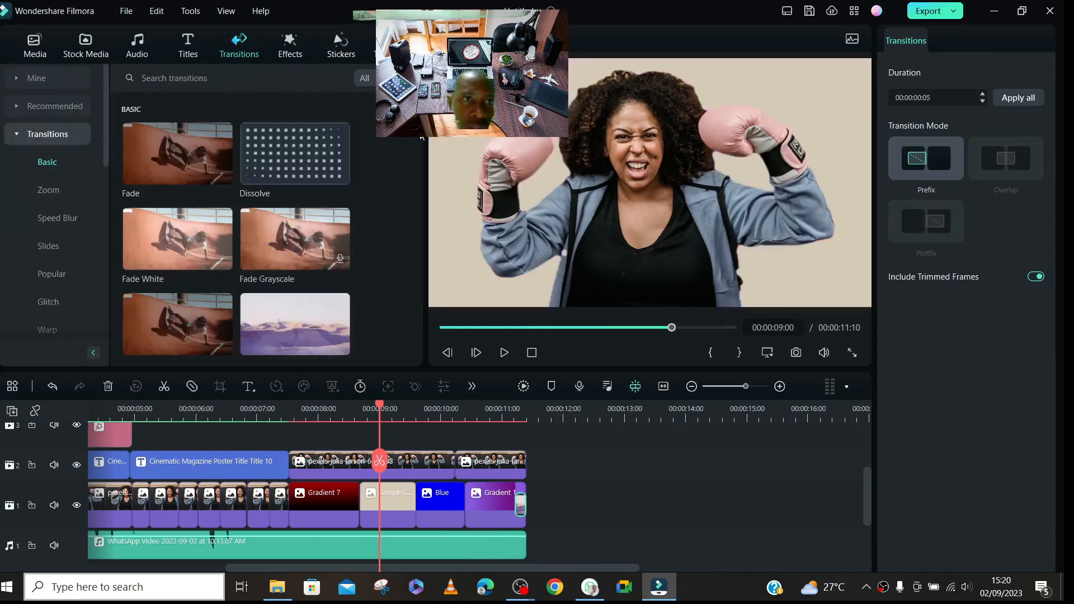
pyautogui.scroll(-10, 415, 137)
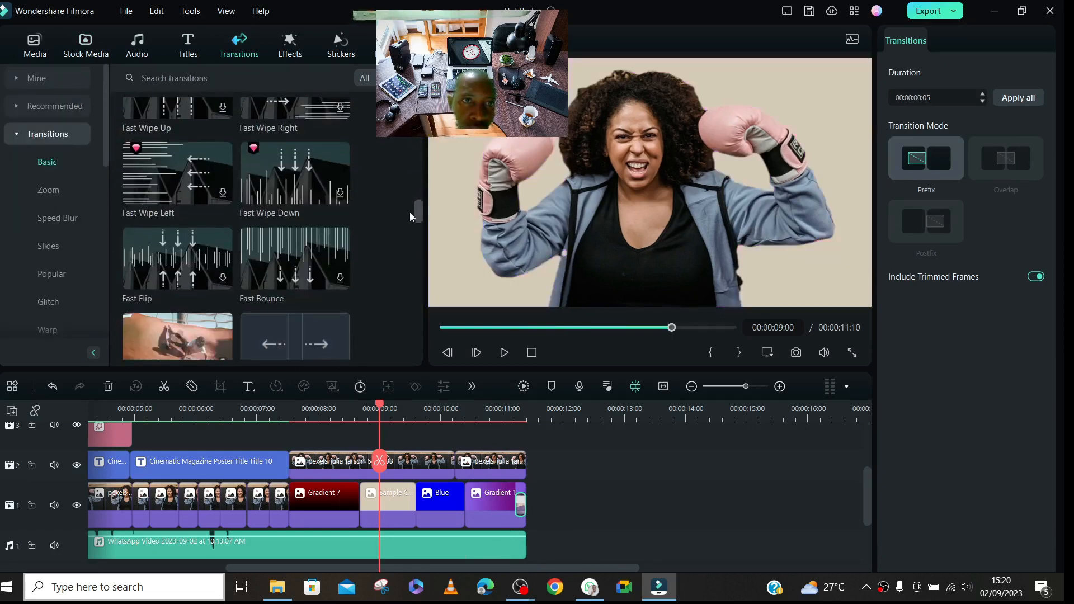
pyautogui.scroll(-1, 409, 212)
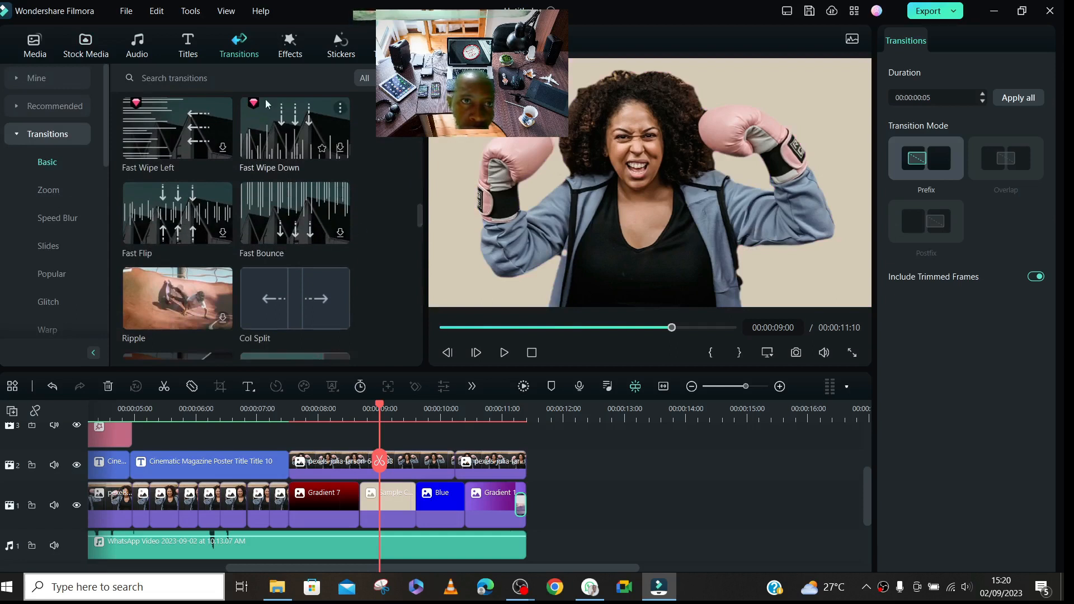
pyautogui.click(329, 147)
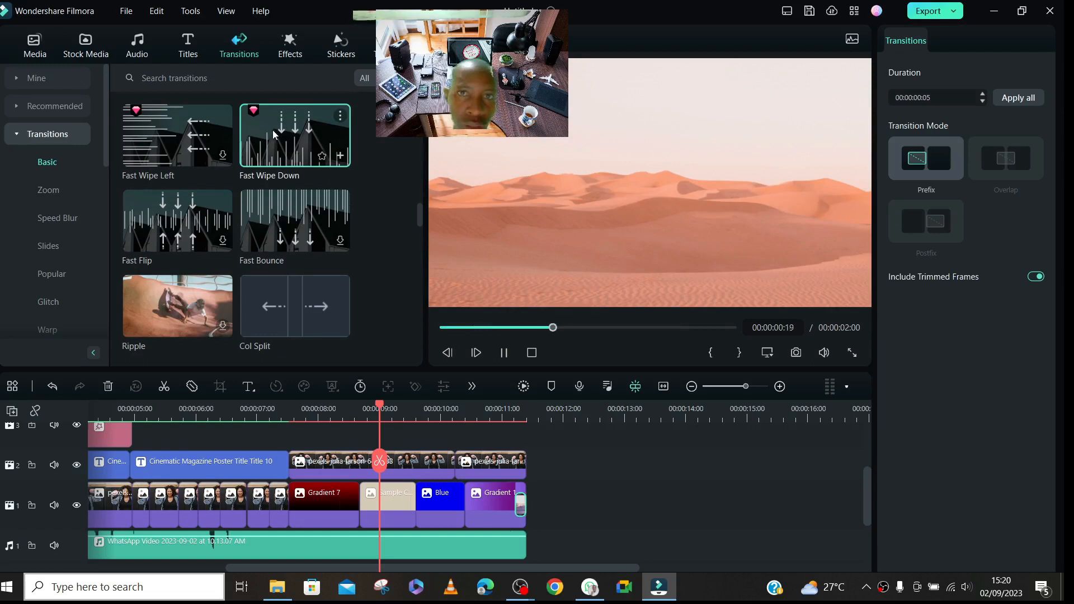
pyautogui.moveTo(274, 134)
pyautogui.mouseDown()
pyautogui.moveTo(355, 143)
pyautogui.moveTo(400, 392)
pyautogui.moveTo(420, 456)
pyautogui.moveTo(441, 469)
pyautogui.moveTo(371, 481)
pyautogui.moveTo(391, 484)
pyautogui.mouseUp()
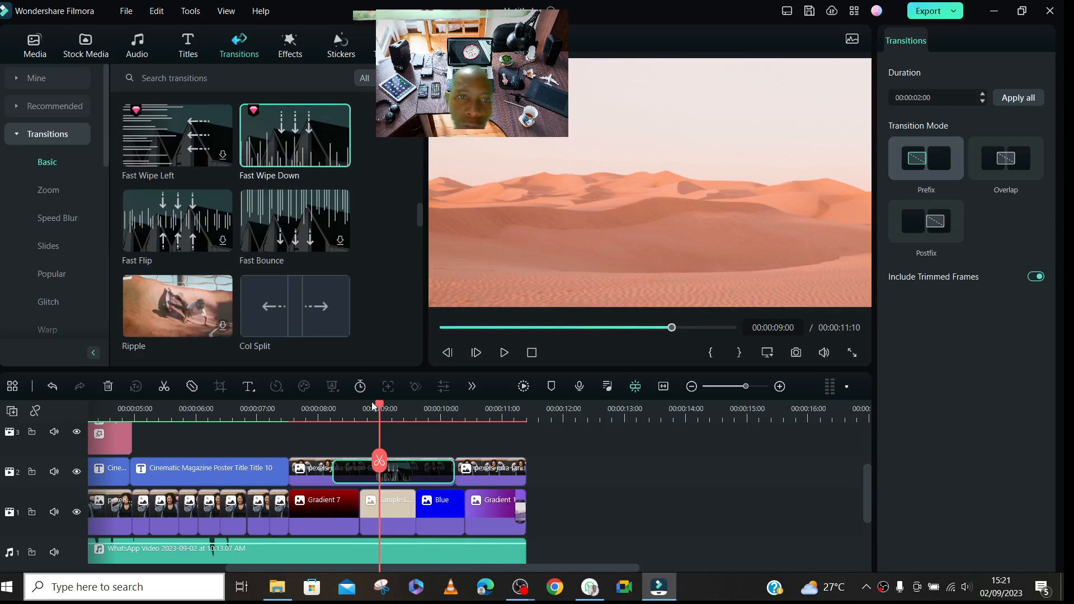
# - Examine the timeline tracks and the WhatsApp audio clip's audio and speed settings, and set the playhead to 00:00:06:10
pyautogui.moveTo(379, 407); pyautogui.dragTo(283, 406)
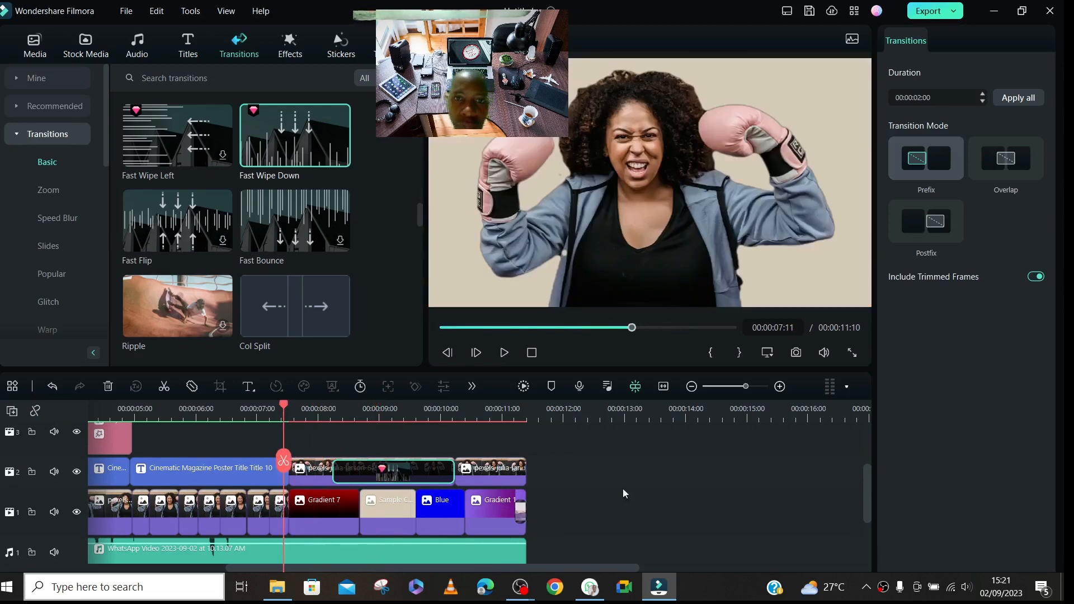
pyautogui.moveTo(864, 489); pyautogui.dragTo(873, 457)
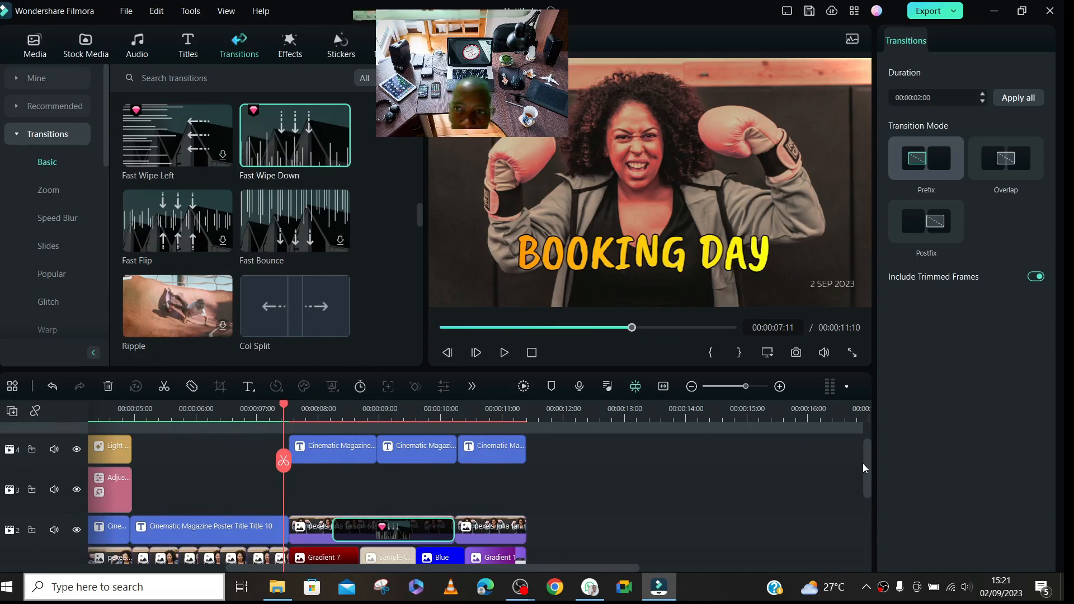
pyautogui.moveTo(868, 457); pyautogui.dragTo(870, 492)
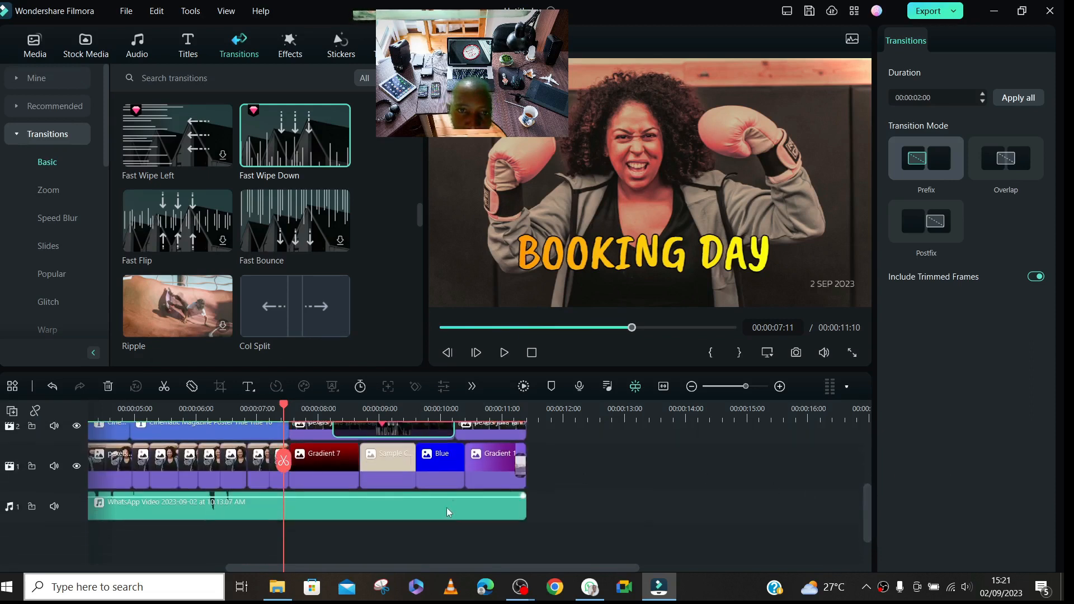
pyautogui.click(442, 510)
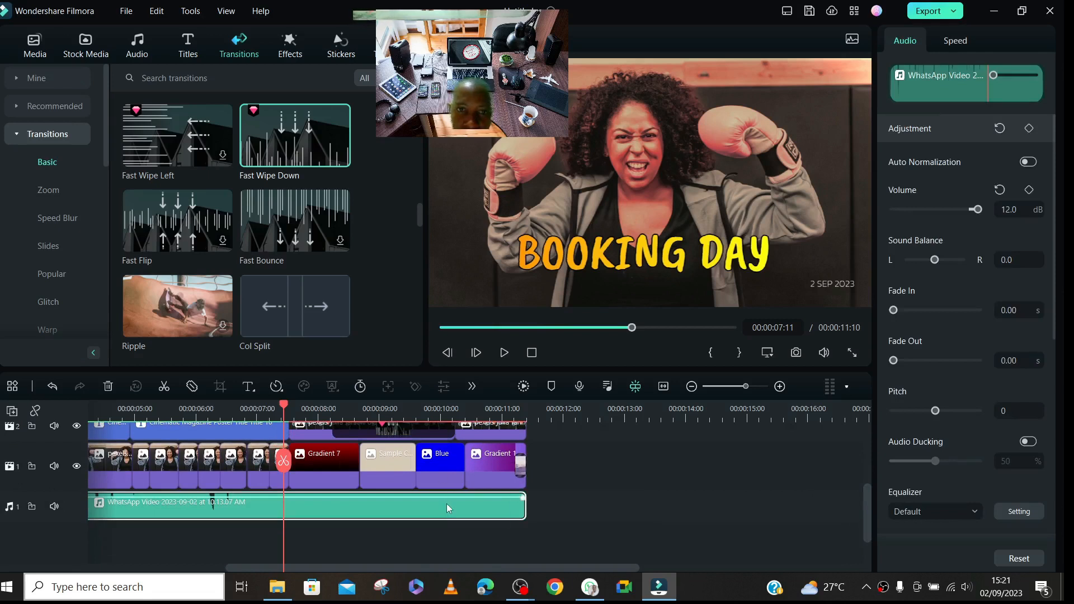
pyautogui.rightClick(447, 505)
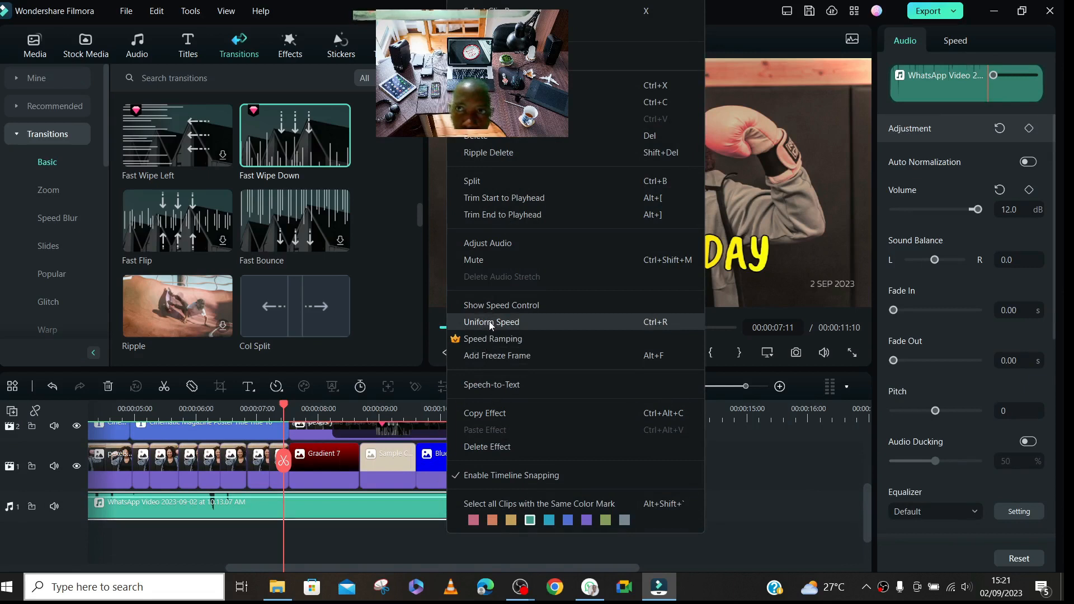
pyautogui.click(730, 484)
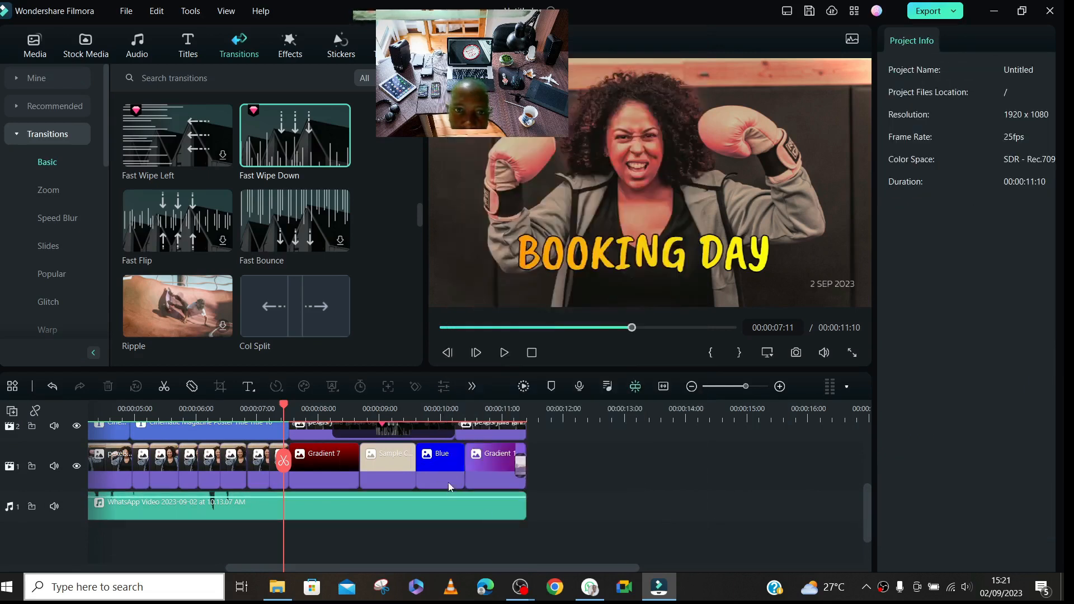
pyautogui.click(418, 503)
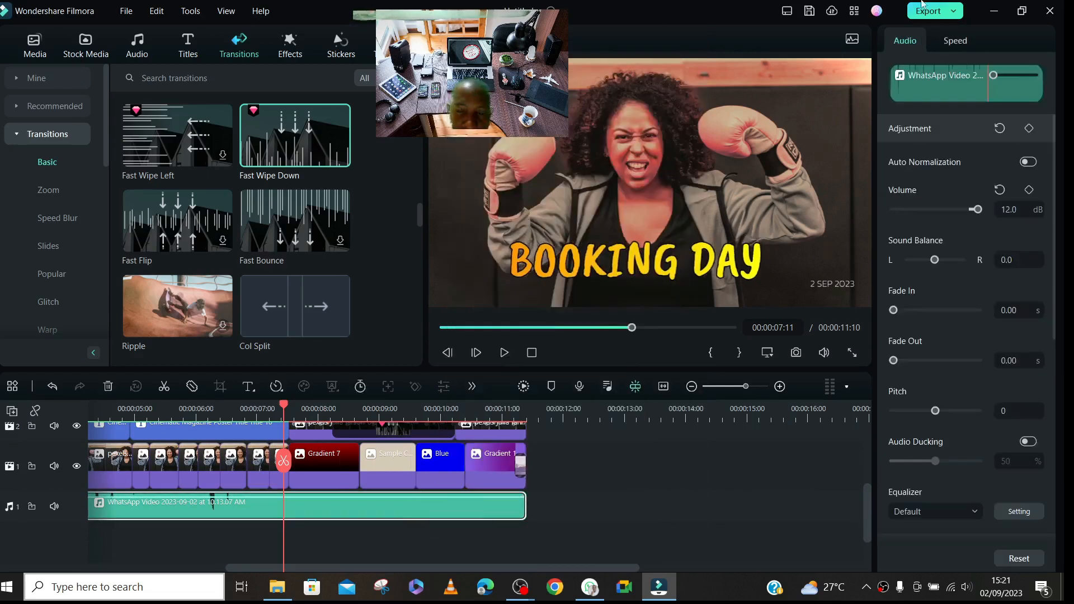
pyautogui.click(956, 42)
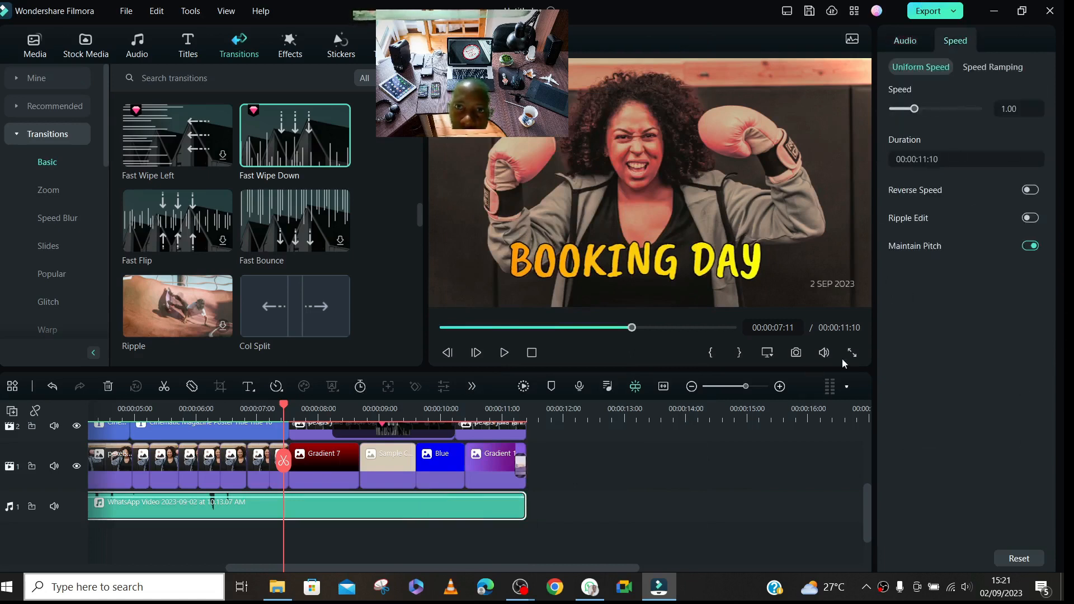
pyautogui.click(649, 524)
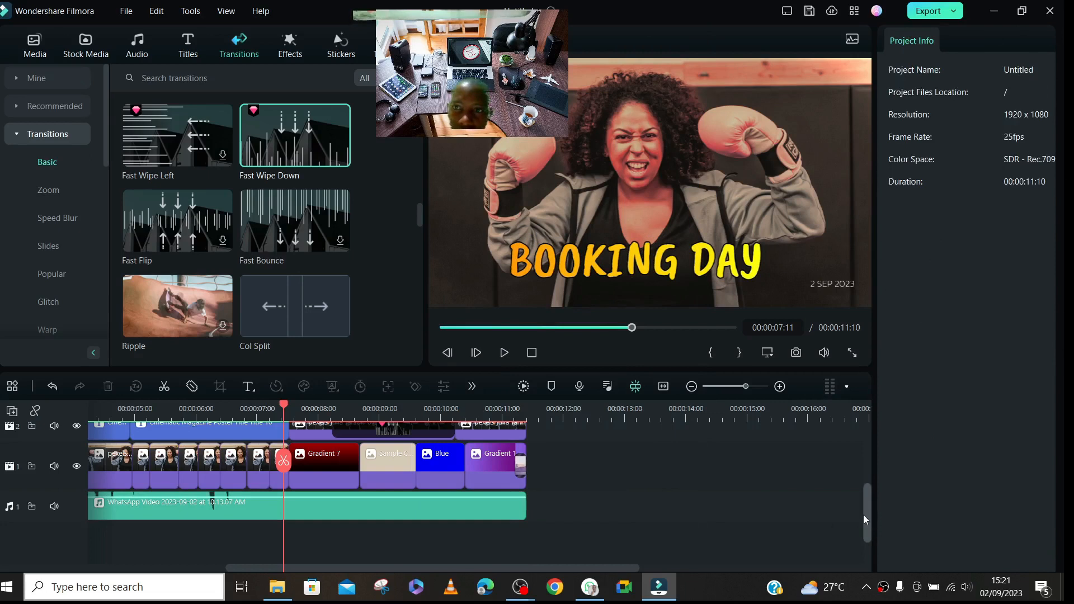
pyautogui.moveTo(867, 512); pyautogui.dragTo(868, 472)
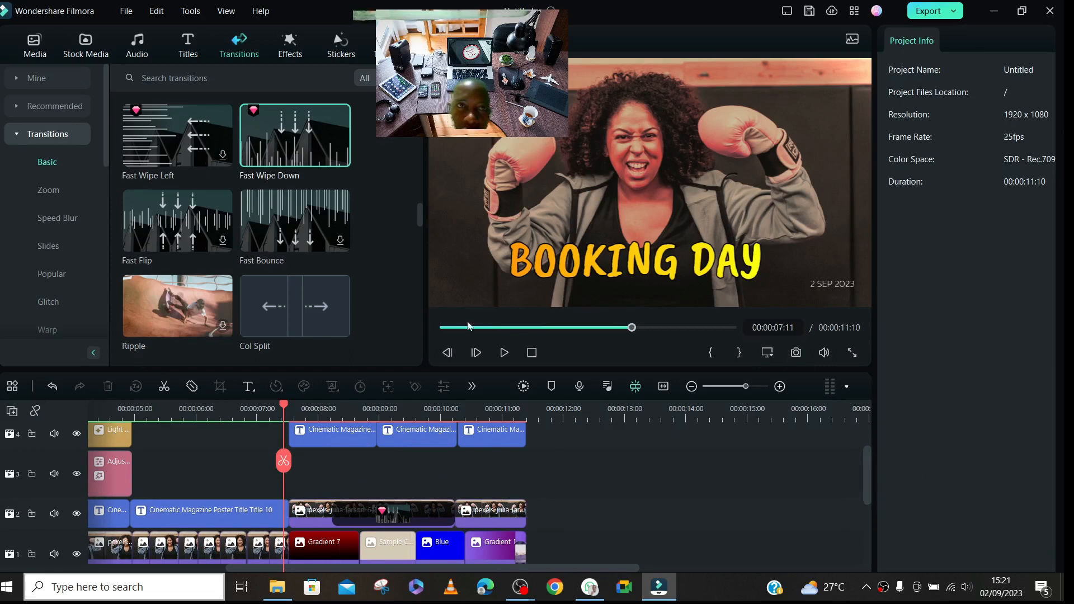
pyautogui.click(220, 409)
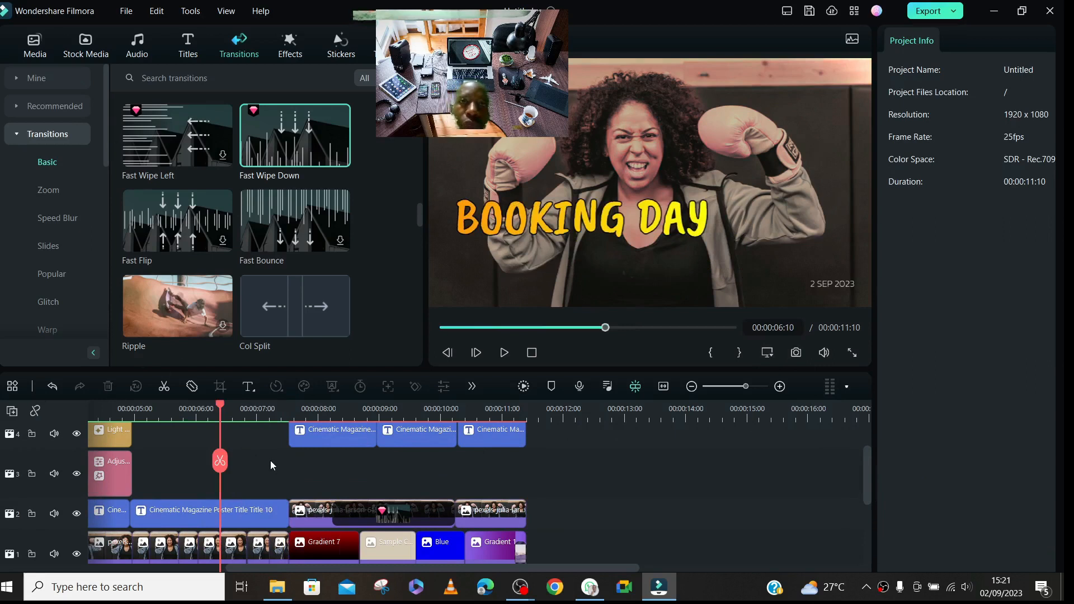
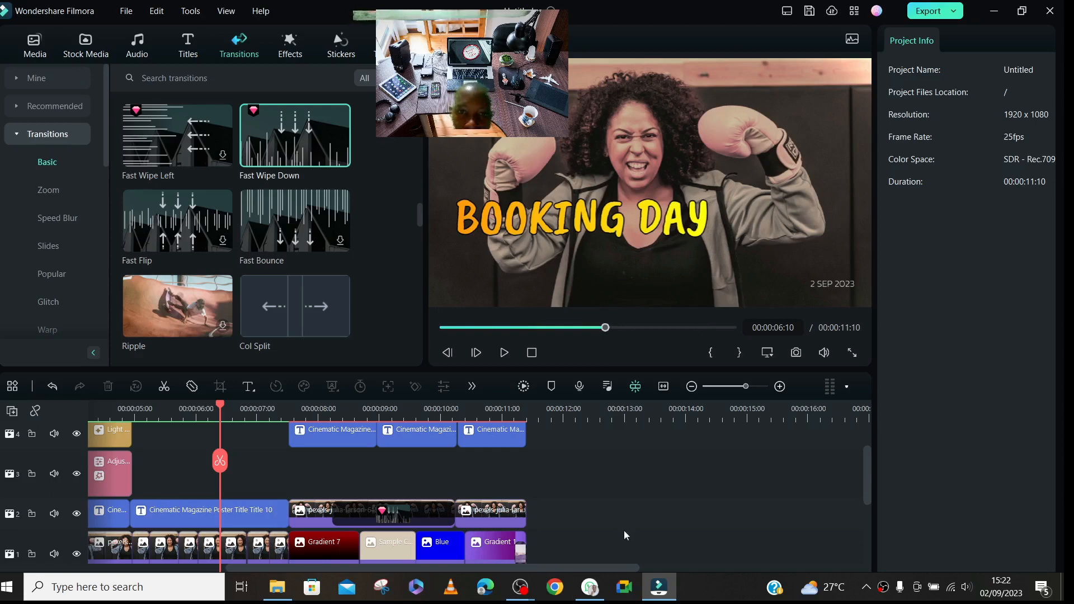
# - Rename the BOOKING DAY text layer of the first title clip on track 2 to BOXING DAY
pyautogui.moveTo(601, 569); pyautogui.dragTo(464, 569)
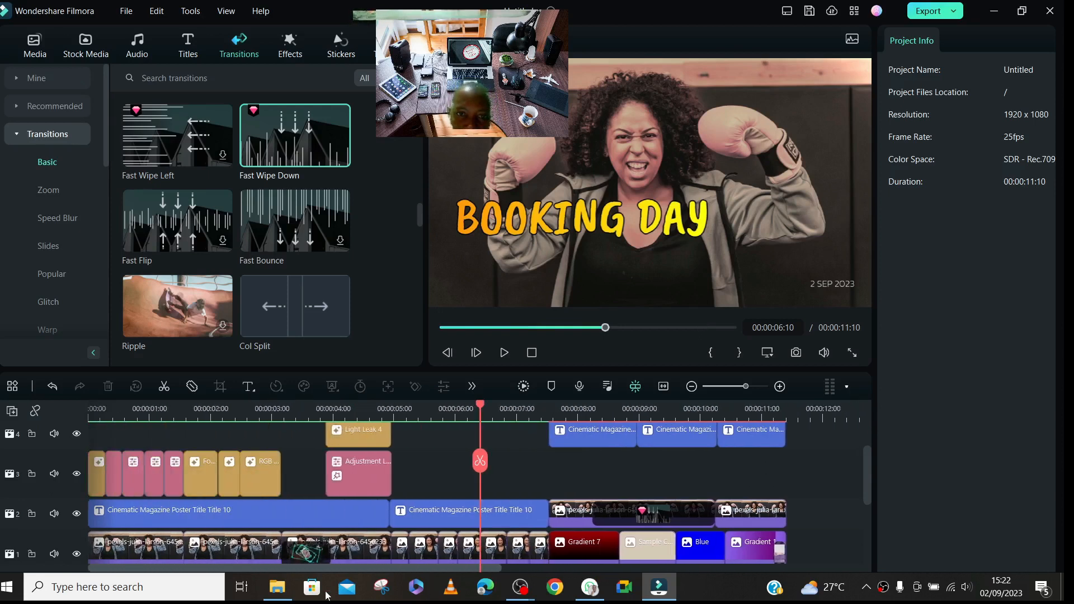
pyautogui.click(214, 414)
pyautogui.click(258, 505)
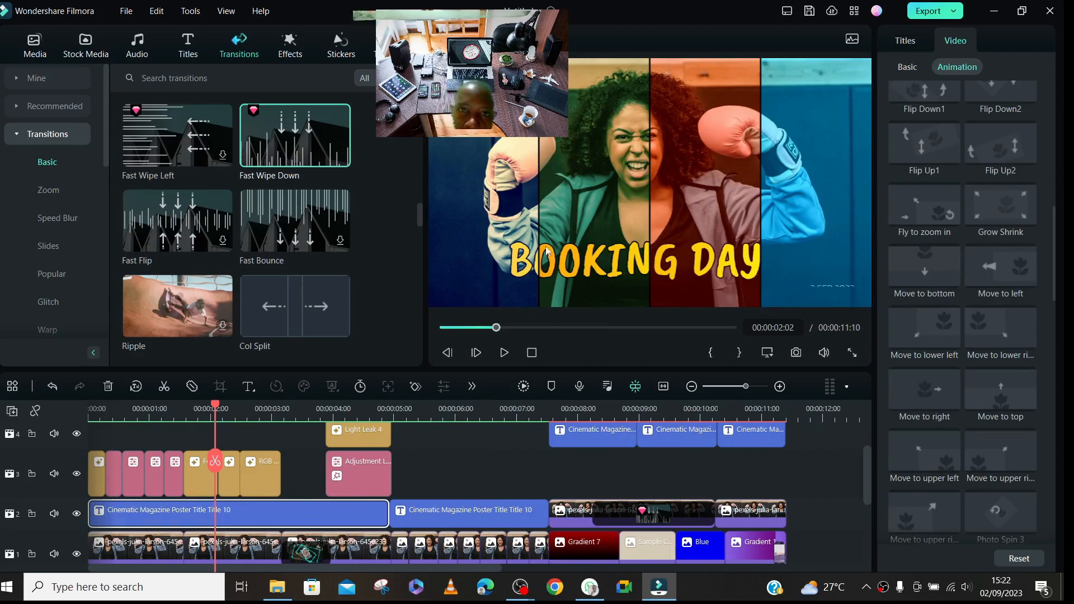
pyautogui.click(230, 510)
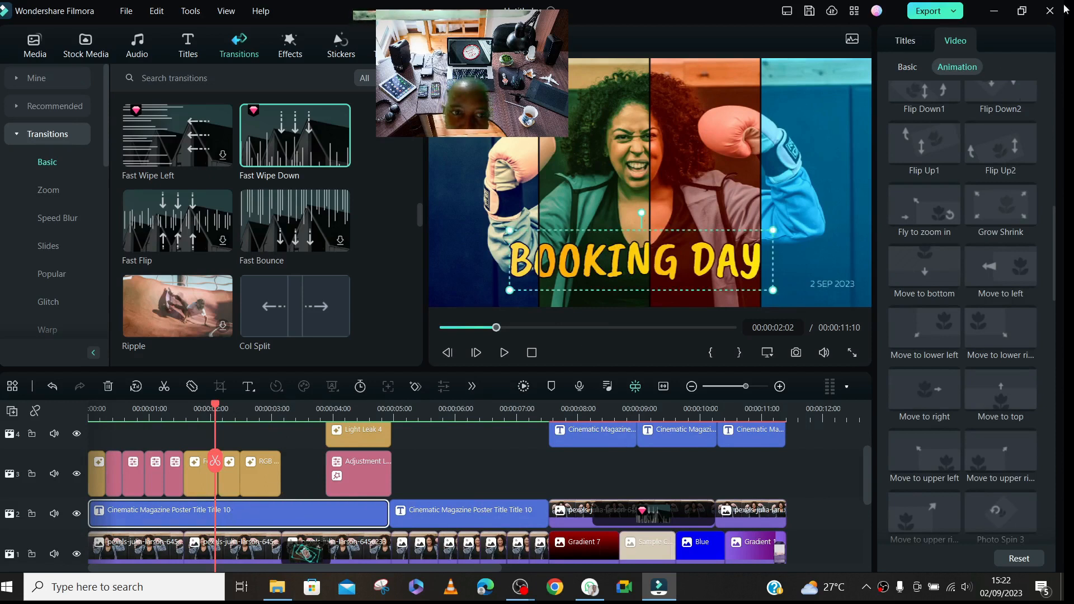
pyautogui.click(907, 41)
pyautogui.doubleClick(953, 103)
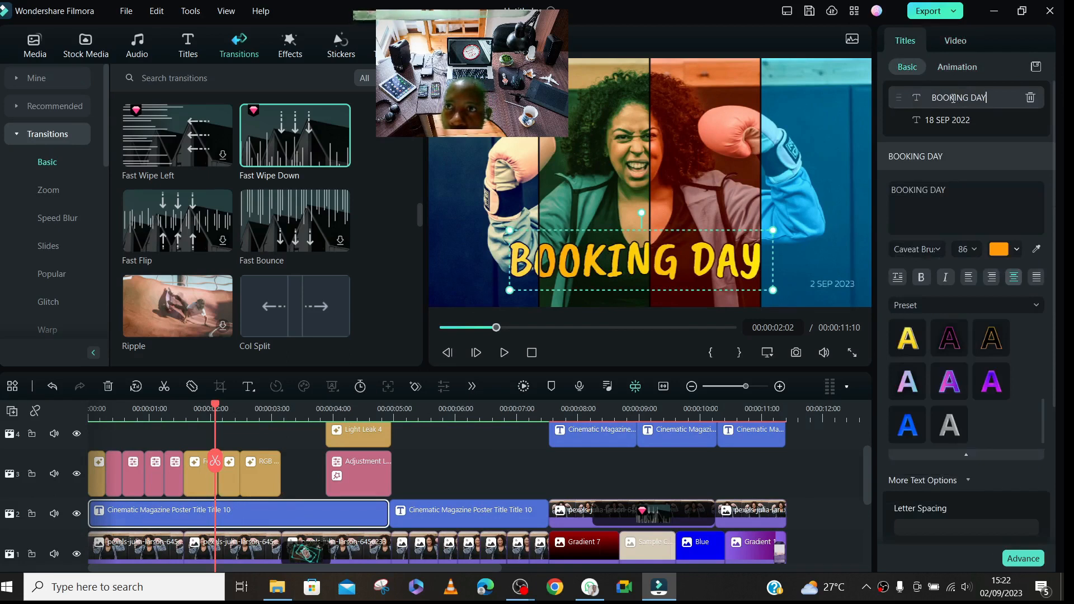
pyautogui.press('BackSpace')
pyautogui.press('BackSpace')
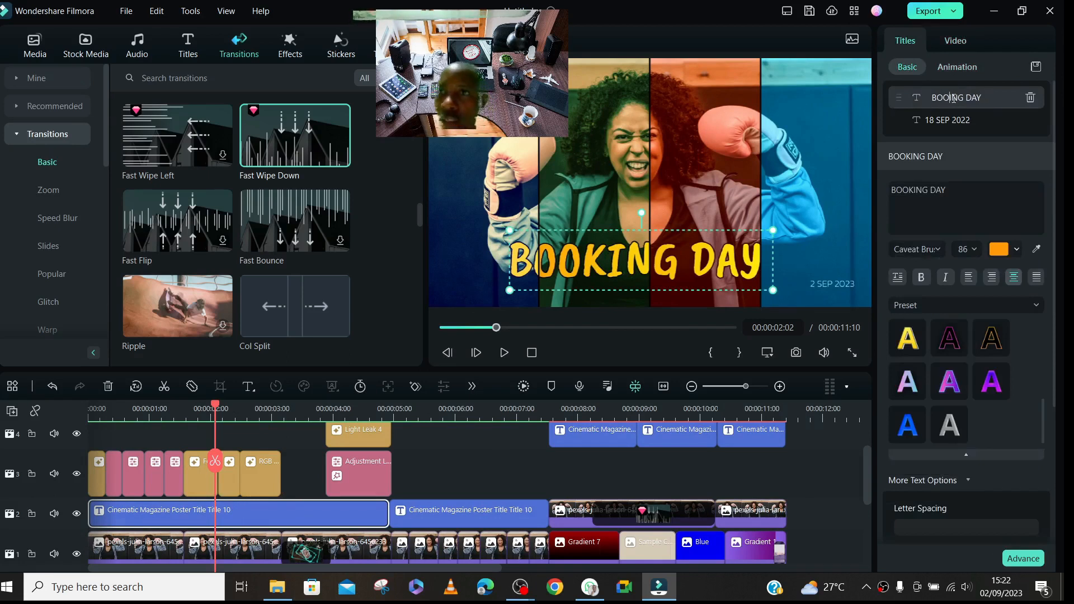
pyautogui.write('X')
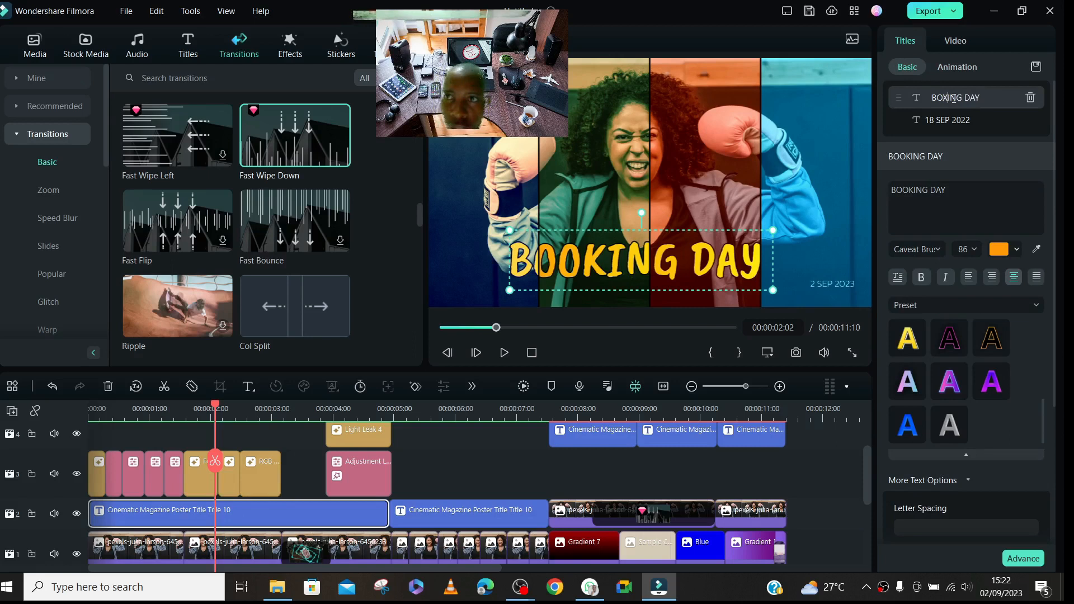
pyautogui.press('Return')
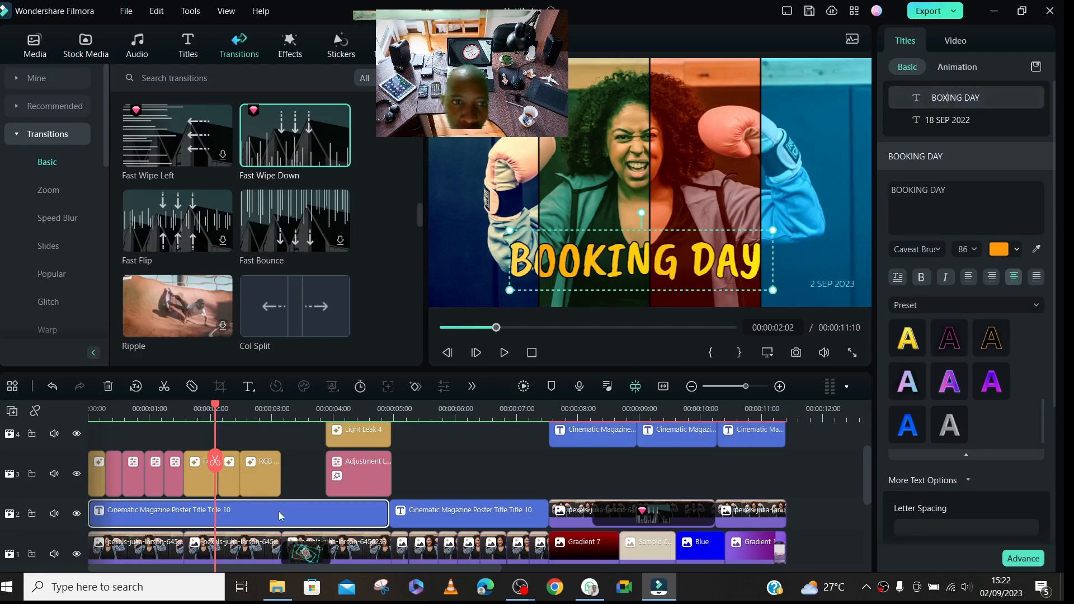
pyautogui.click(300, 481)
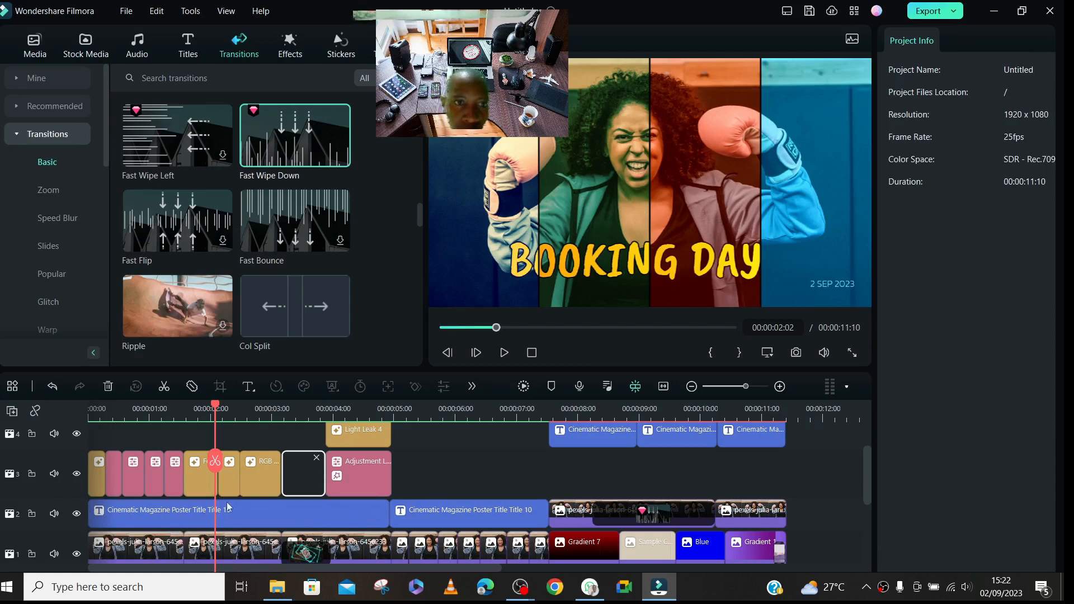
pyautogui.click(207, 514)
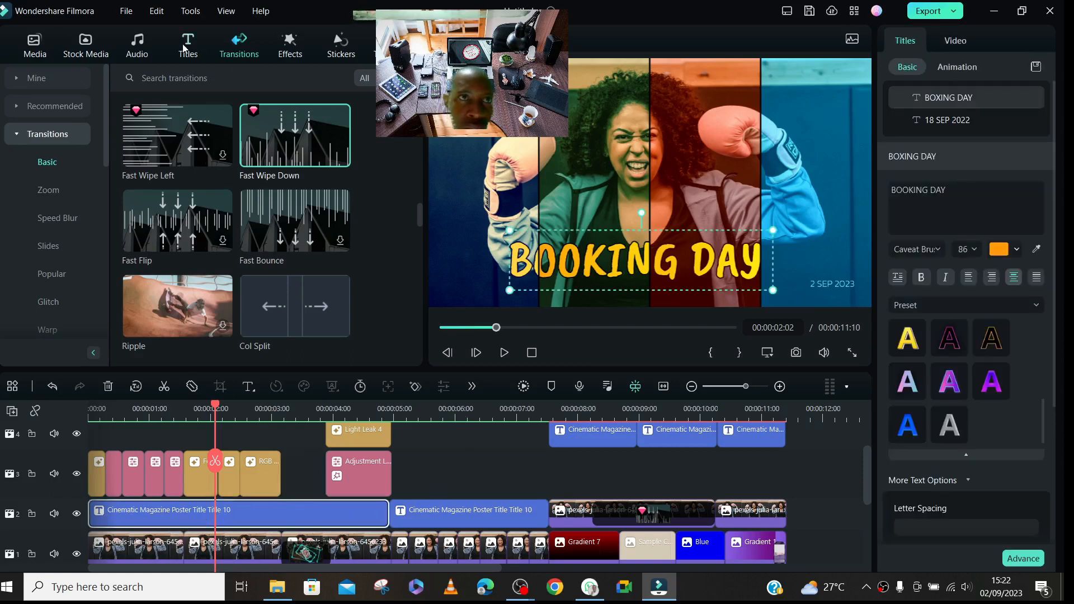
# - Try to add the downloaded Glitch Effect 10 over the first title clip on track 2
pyautogui.moveTo(419, 214); pyautogui.dragTo(420, 100)
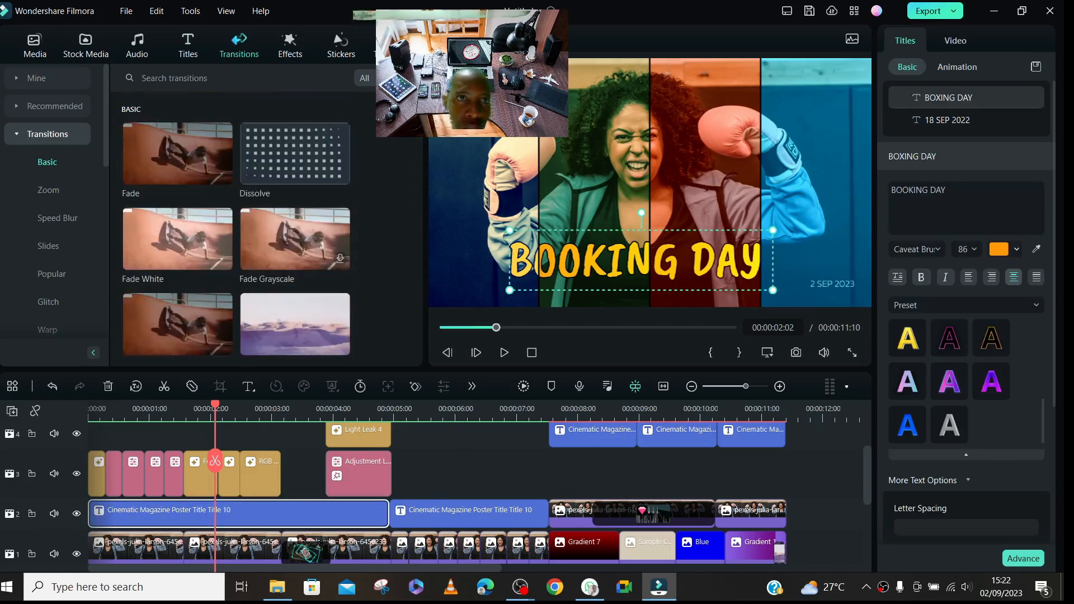
pyautogui.click(289, 44)
pyautogui.click(193, 221)
pyautogui.moveTo(165, 524)
pyautogui.mouseDown()
pyautogui.moveTo(114, 525)
pyautogui.moveTo(119, 536)
pyautogui.mouseUp()
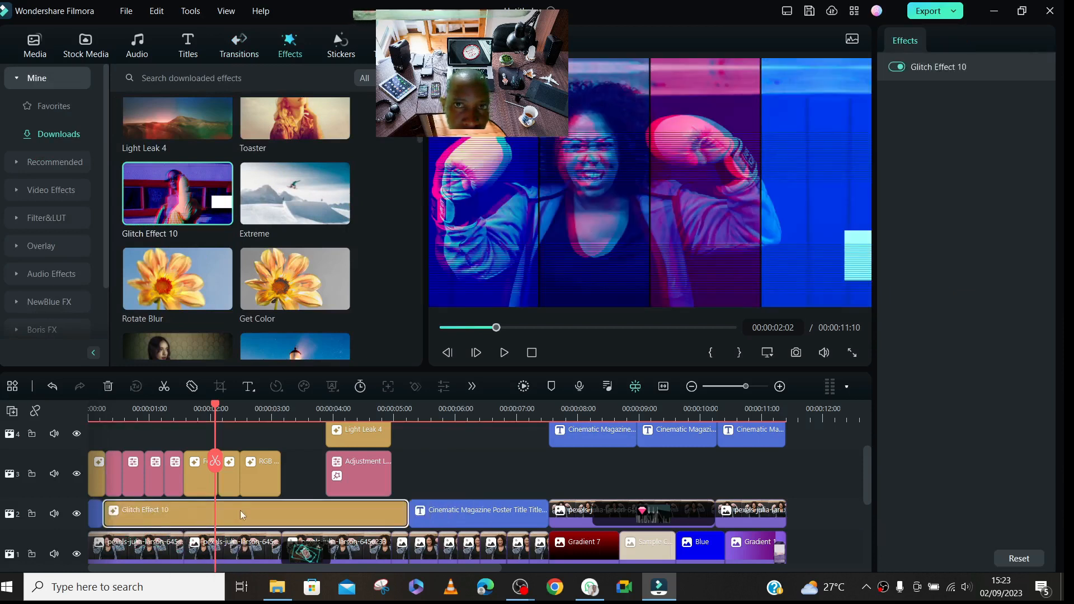
pyautogui.hotkey('ctrl', 'z')
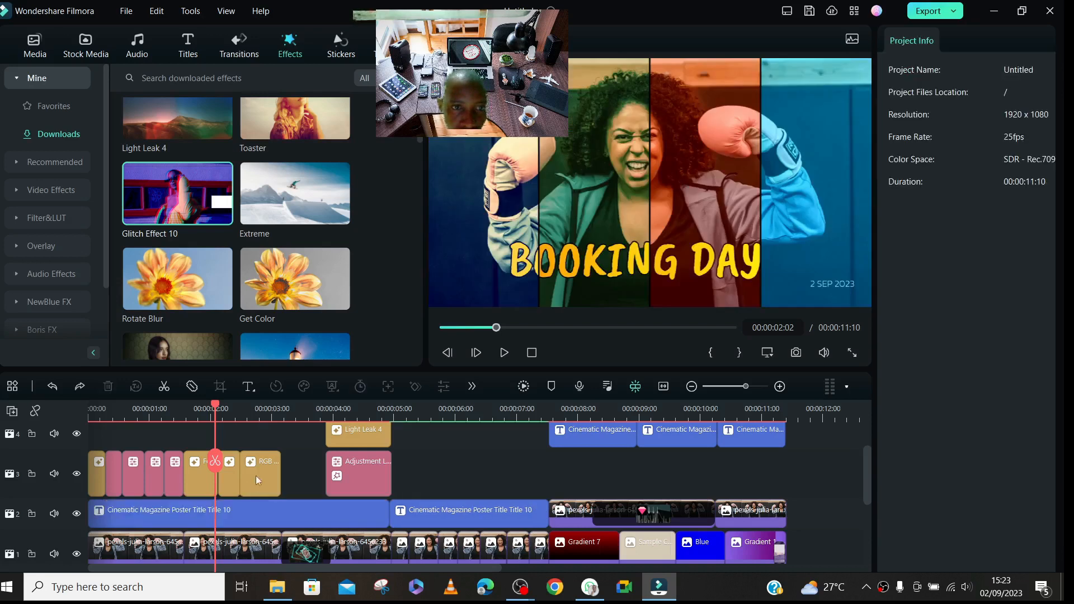
# - Apply the Random title animation to the first title clip on track 2
pyautogui.click(157, 515)
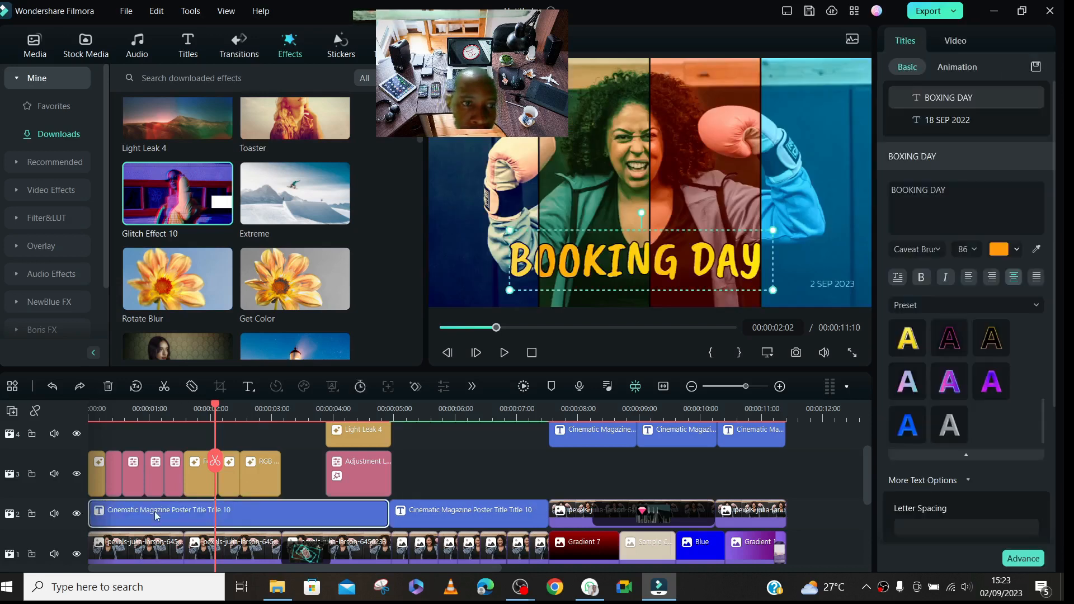
pyautogui.click(955, 68)
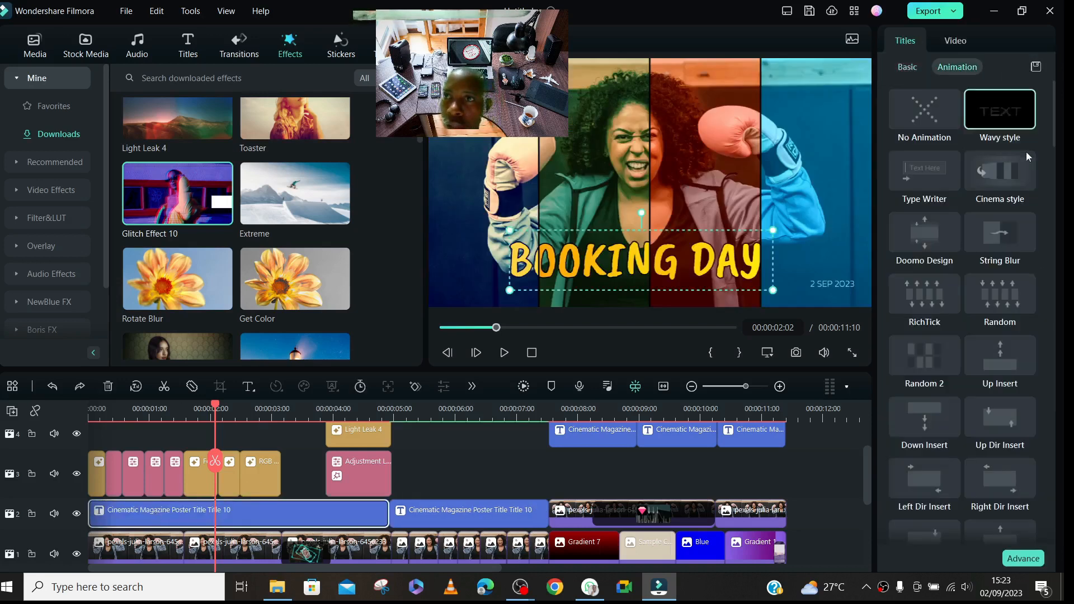
pyautogui.click(1000, 307)
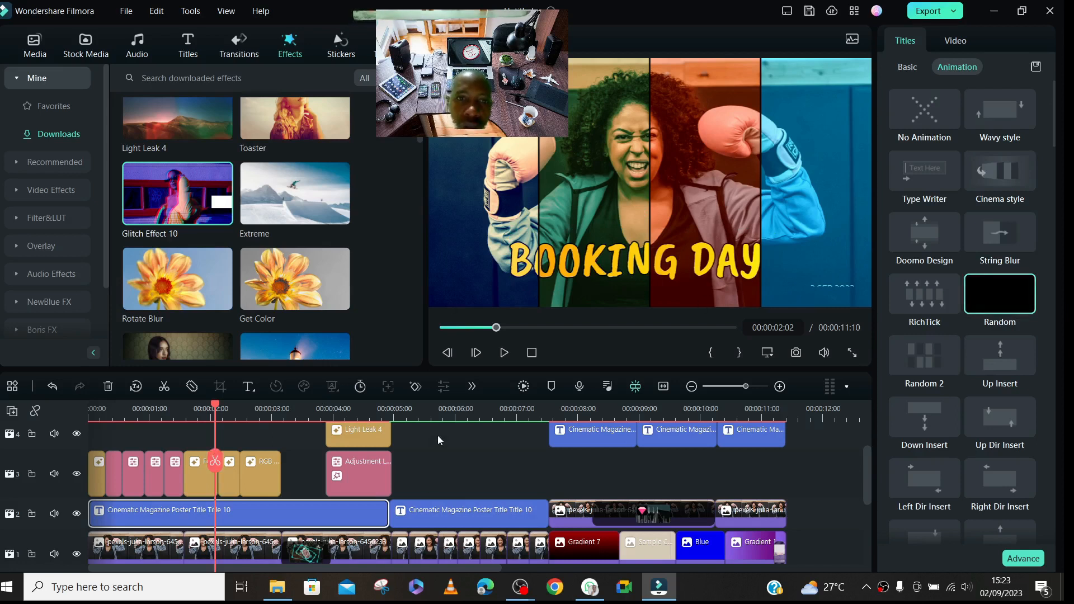
# - Change the text of the second title clip on track 2 to BOXING DAY
pyautogui.click(447, 415)
pyautogui.click(470, 516)
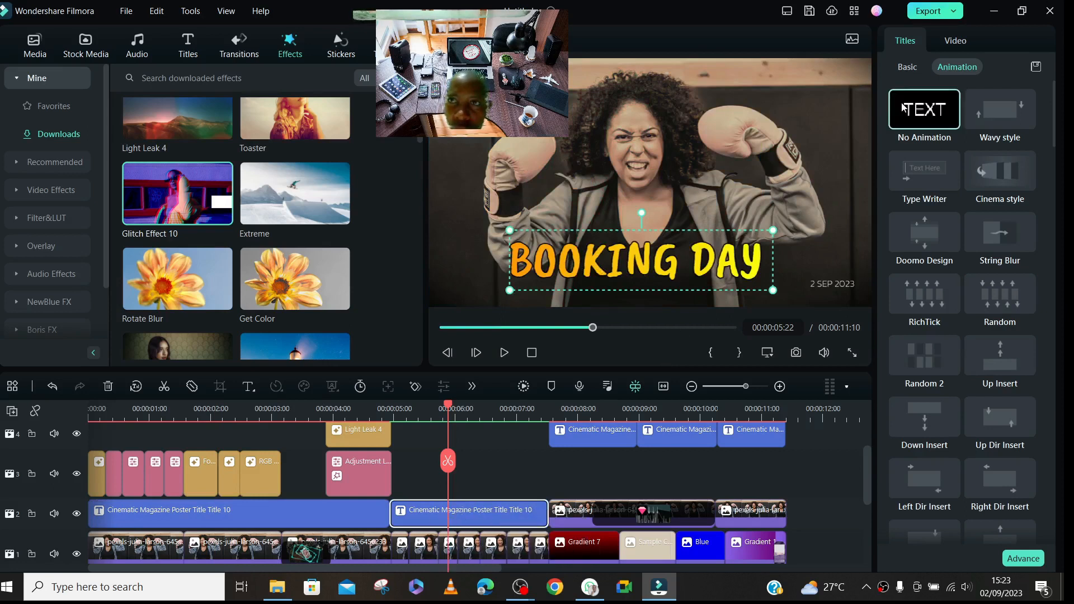
pyautogui.click(907, 67)
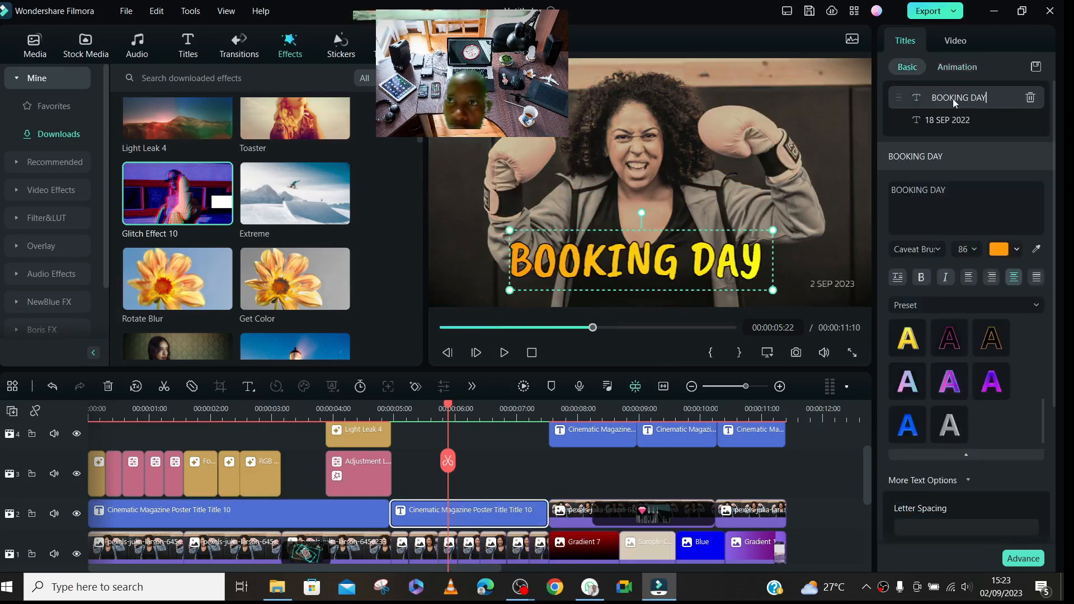
pyautogui.click(912, 188)
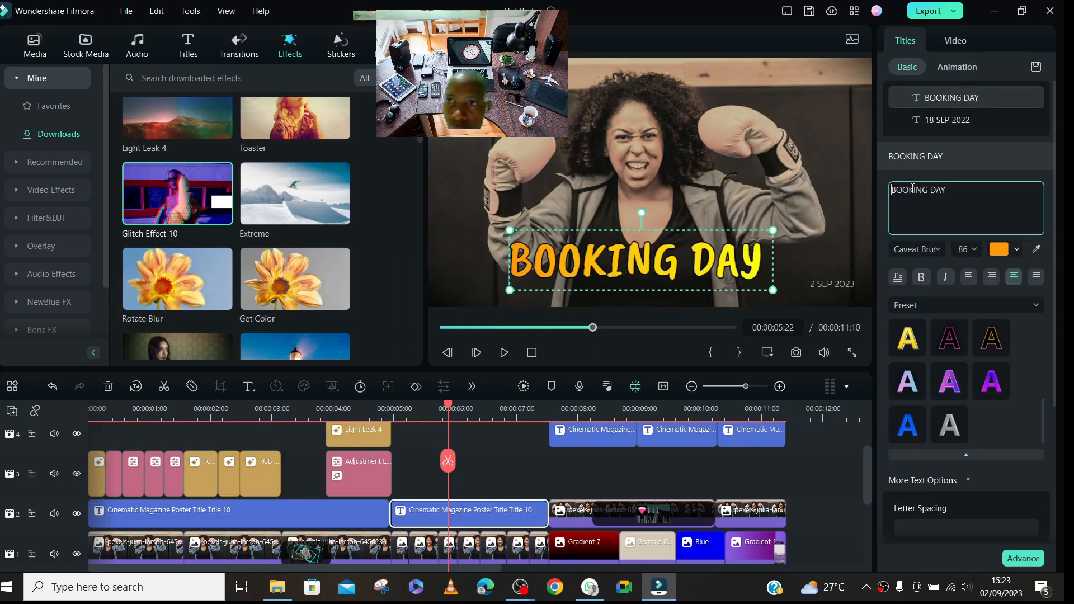
pyautogui.press('Right')
pyautogui.press('Right')
pyautogui.press('Right')
pyautogui.press('Right')
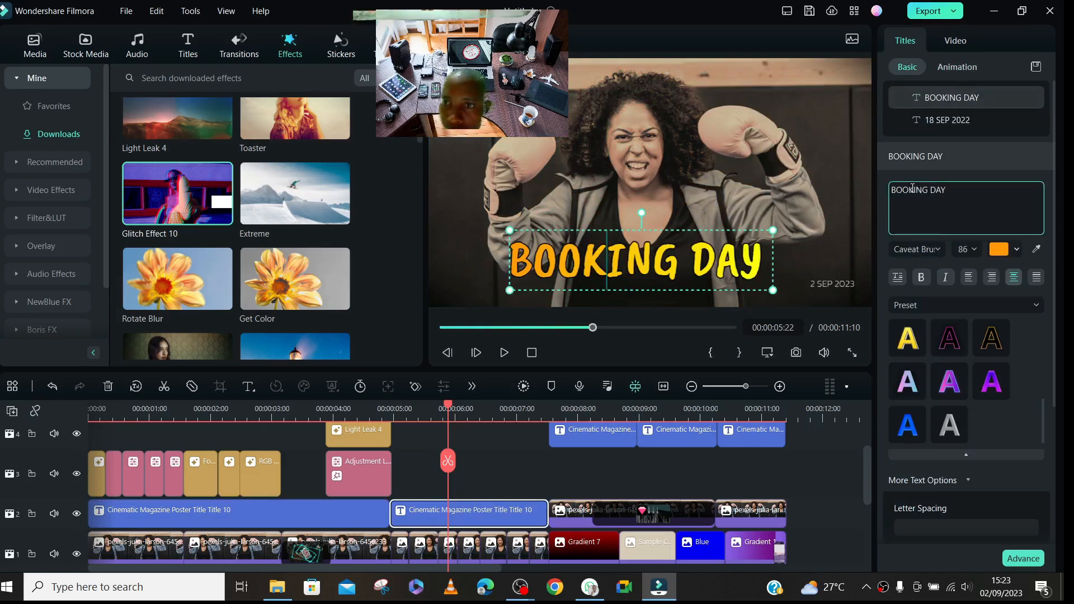
pyautogui.press('BackSpace')
pyautogui.press('BackSpace')
pyautogui.write('X')
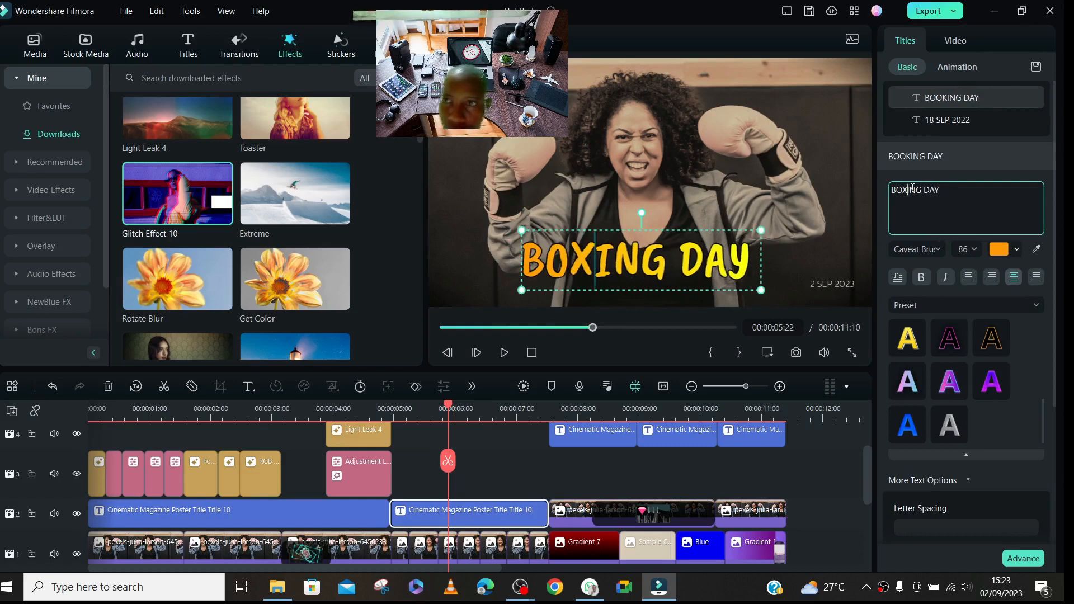
# - Change the text of the first title clip on track 4 to BOXING DAY
pyautogui.click(600, 440)
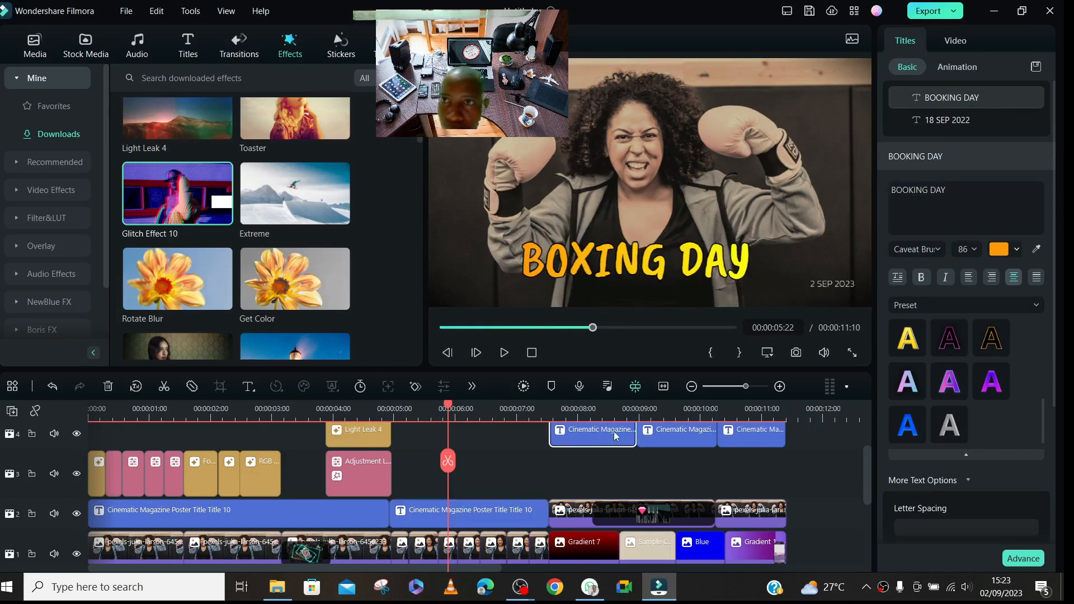
pyautogui.click(919, 190)
pyautogui.press('BackSpace')
pyautogui.press('BackSpace')
pyautogui.press('BackSpace')
pyautogui.write('XI')
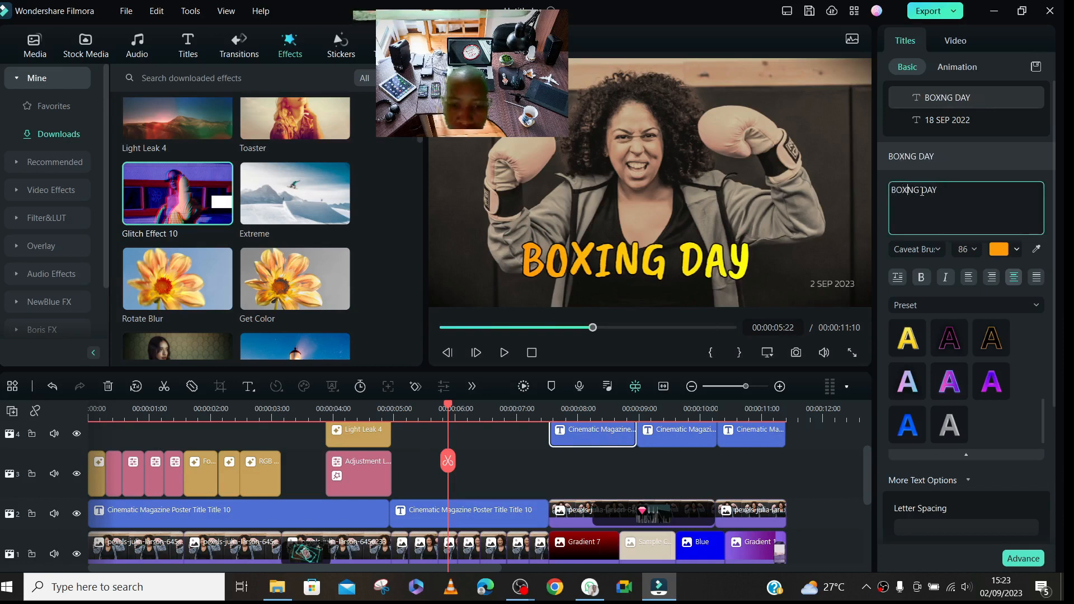
# - Change the text of the middle title clip on track 4 to BOXNG DAY
pyautogui.click(684, 429)
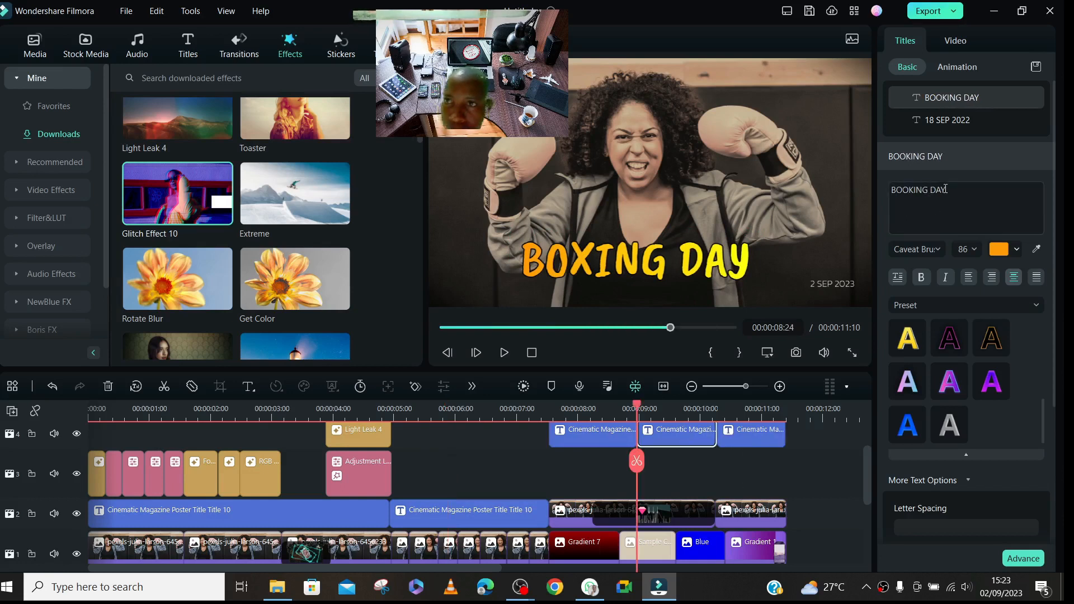
pyautogui.click(916, 192)
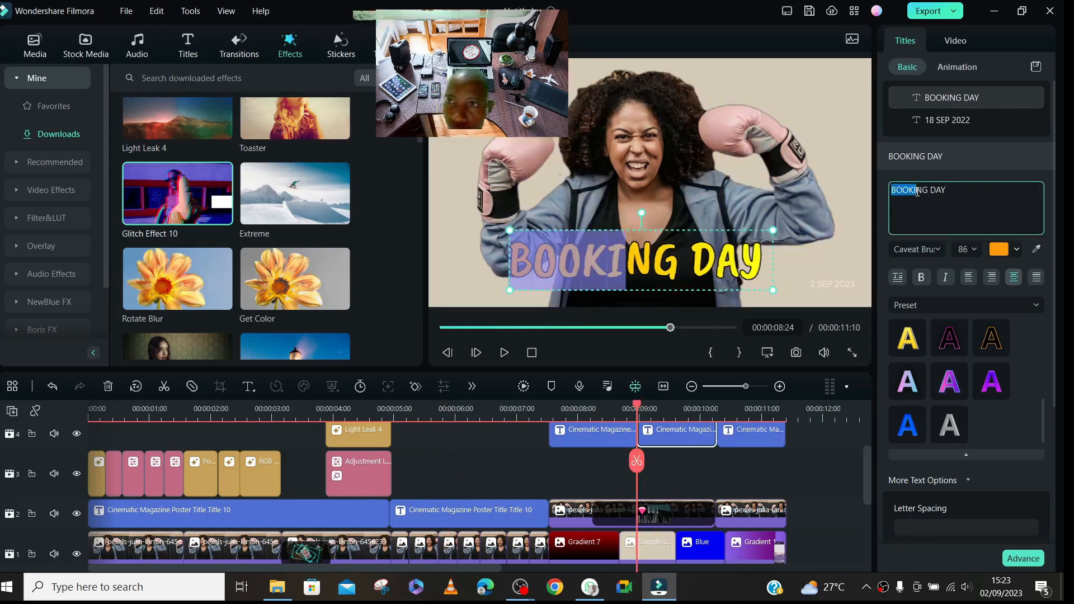
pyautogui.click(917, 192)
pyautogui.press('BackSpace')
pyautogui.press('BackSpace')
pyautogui.press('BackSpace')
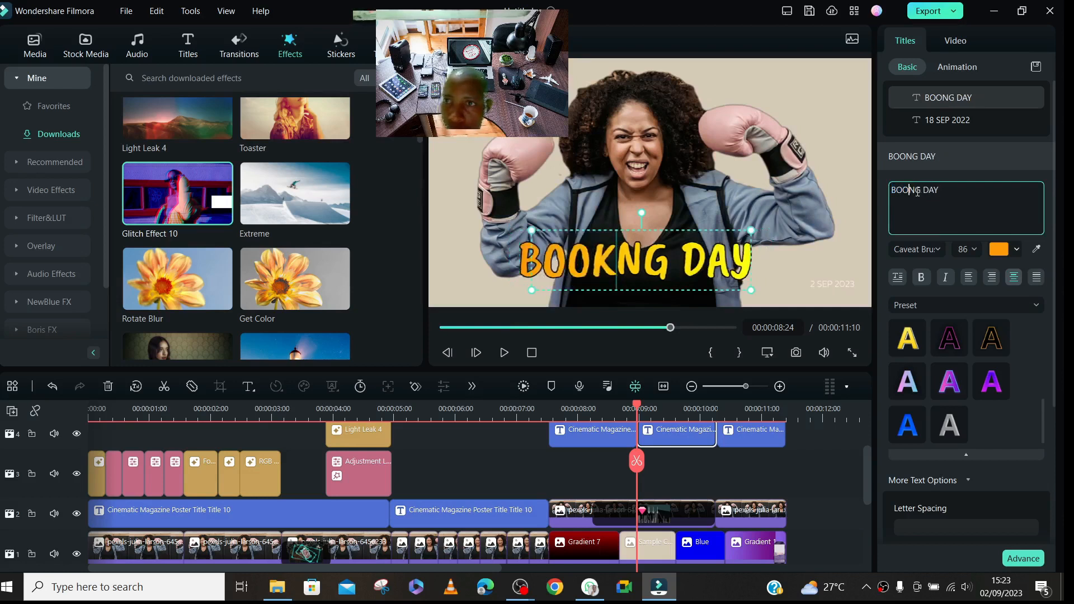
pyautogui.write('X')
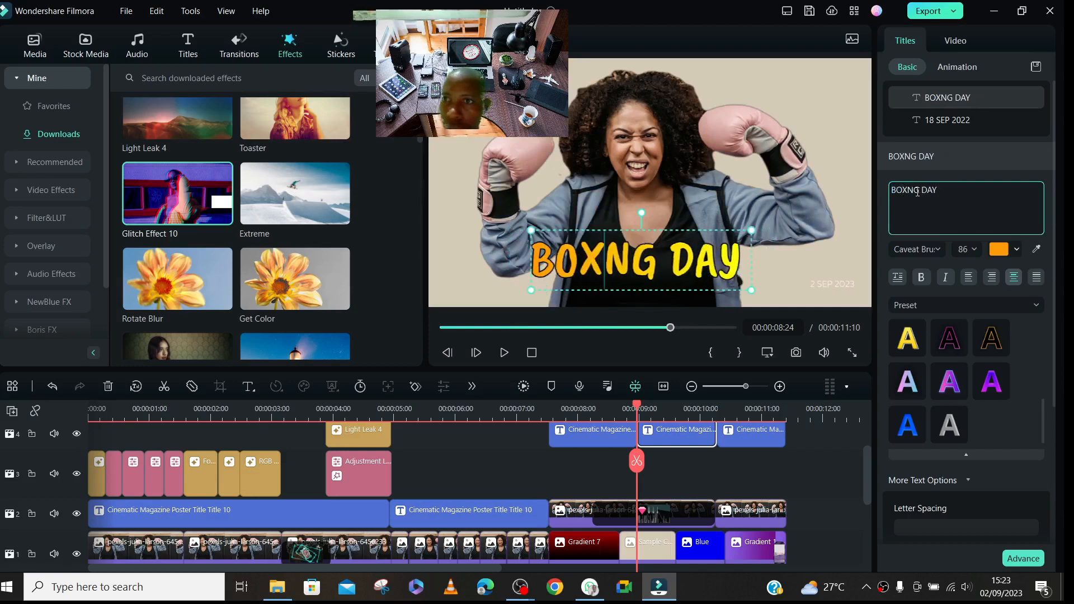
# - Change the text of the last title clip on track 4 to BOXING DAY
pyautogui.click(767, 435)
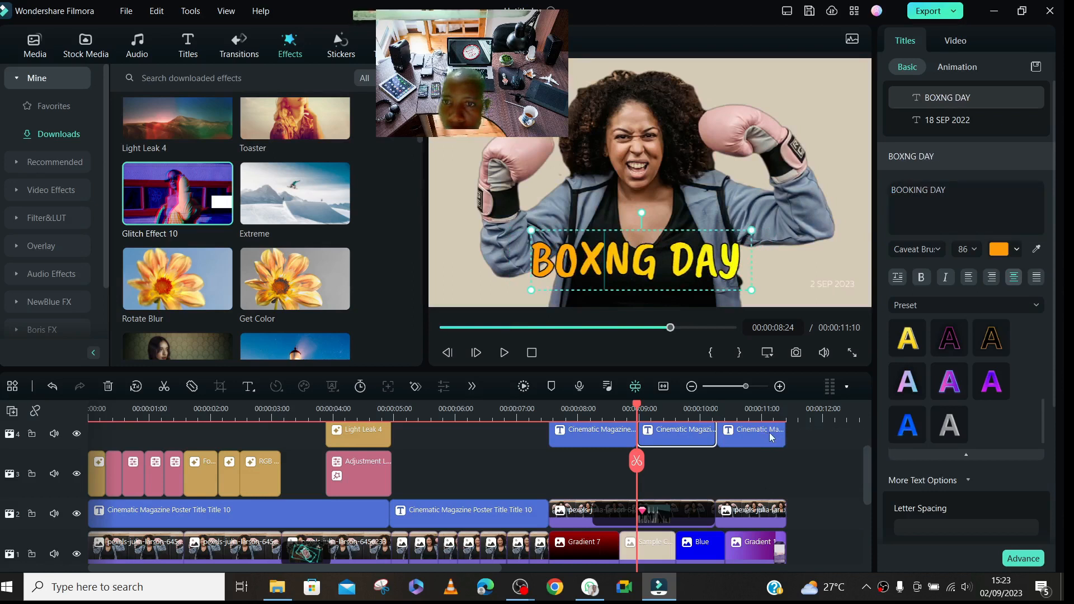
pyautogui.click(916, 191)
pyautogui.write('X')
pyautogui.click(817, 453)
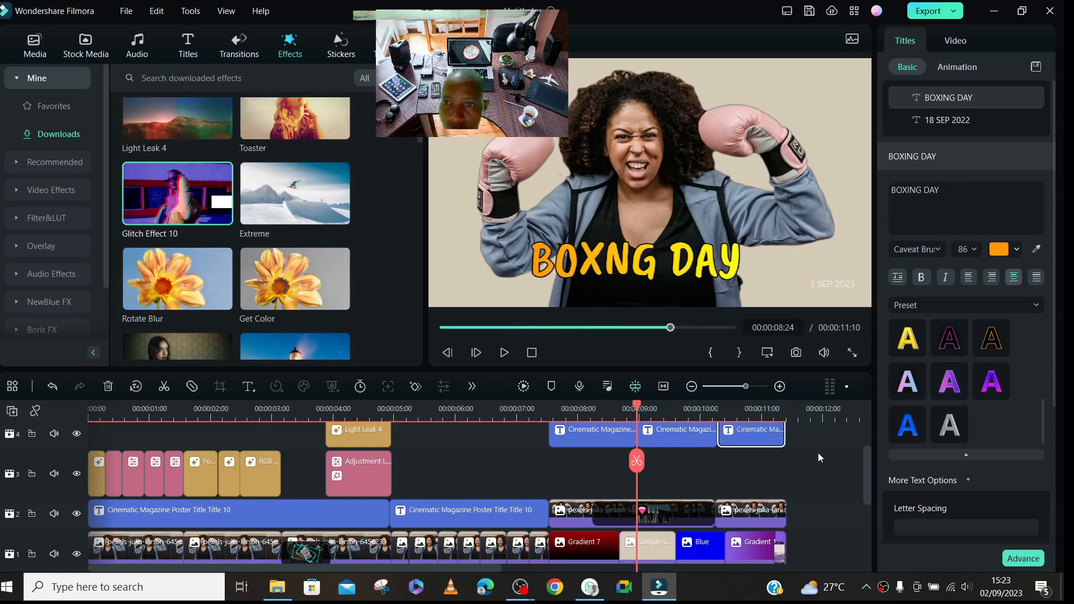
# - Adjust the end of the RGB Stroke effect on track 3 to meet the photo cut at 00:00:03:04
pyautogui.moveTo(868, 474); pyautogui.dragTo(861, 511)
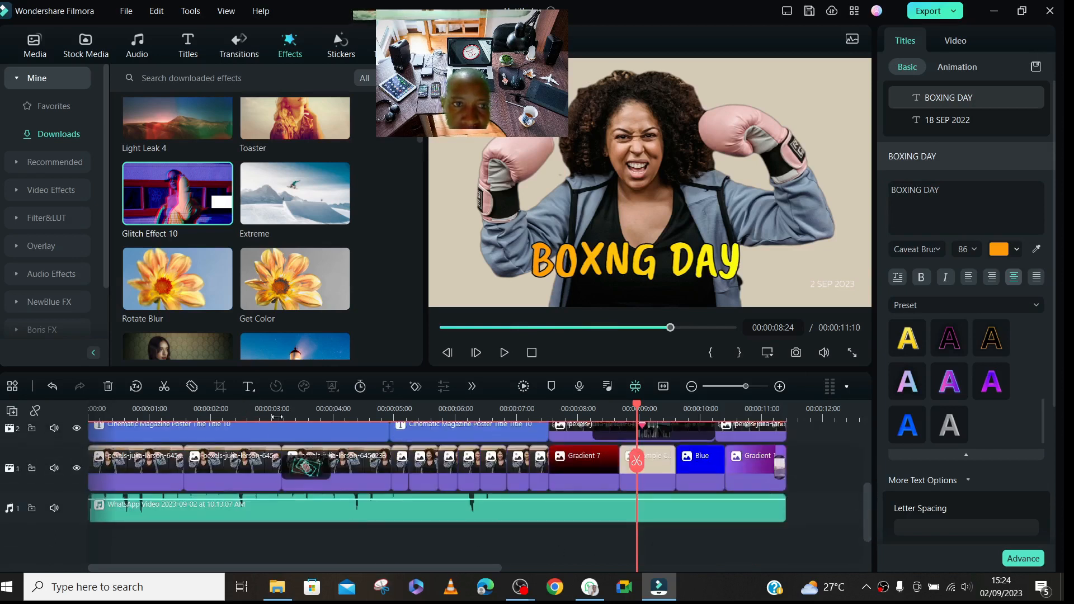
pyautogui.scroll(5, 277, 417)
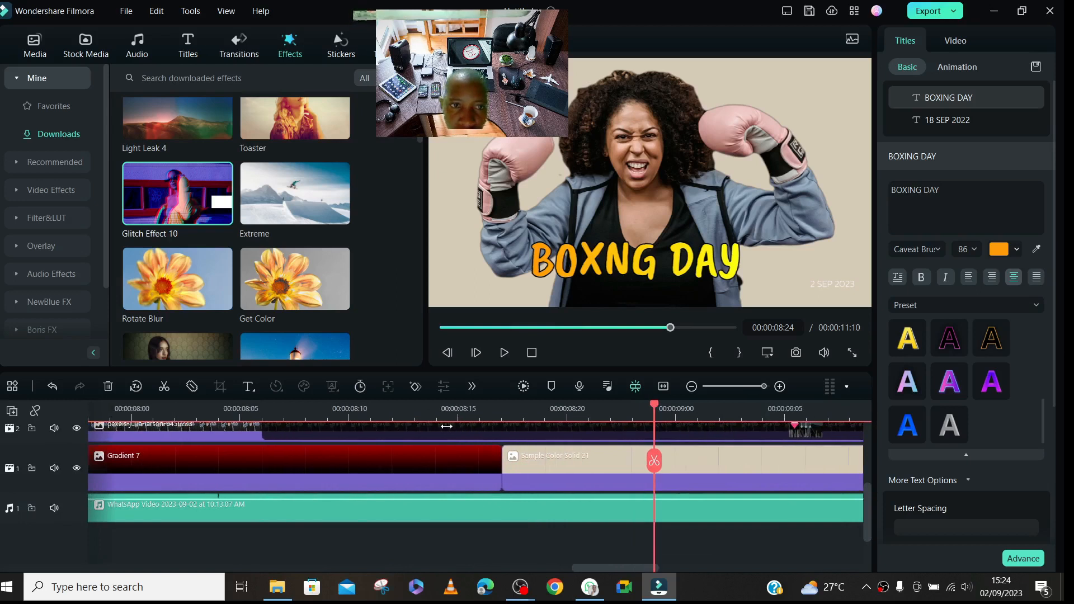
pyautogui.scroll(-1, 426, 420)
pyautogui.moveTo(591, 565); pyautogui.dragTo(62, 541)
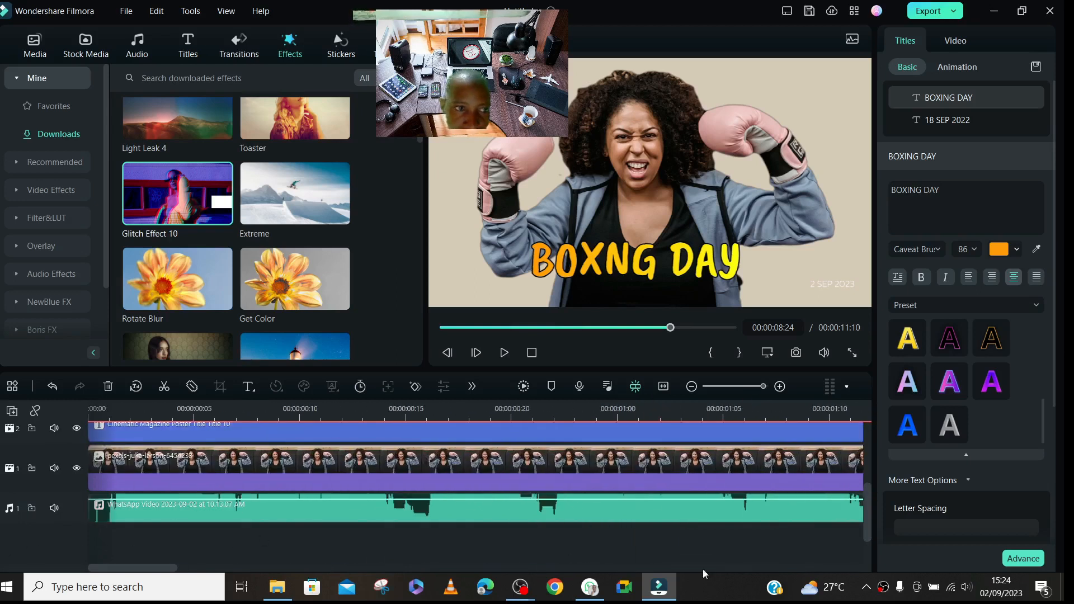
pyautogui.moveTo(865, 525)
pyautogui.mouseDown()
pyautogui.moveTo(874, 470)
pyautogui.moveTo(898, 532)
pyautogui.moveTo(896, 516)
pyautogui.mouseUp()
pyautogui.moveTo(133, 569); pyautogui.dragTo(282, 577)
pyautogui.moveTo(868, 494)
pyautogui.mouseDown()
pyautogui.moveTo(876, 457)
pyautogui.moveTo(883, 477)
pyautogui.mouseUp()
pyautogui.click(455, 458)
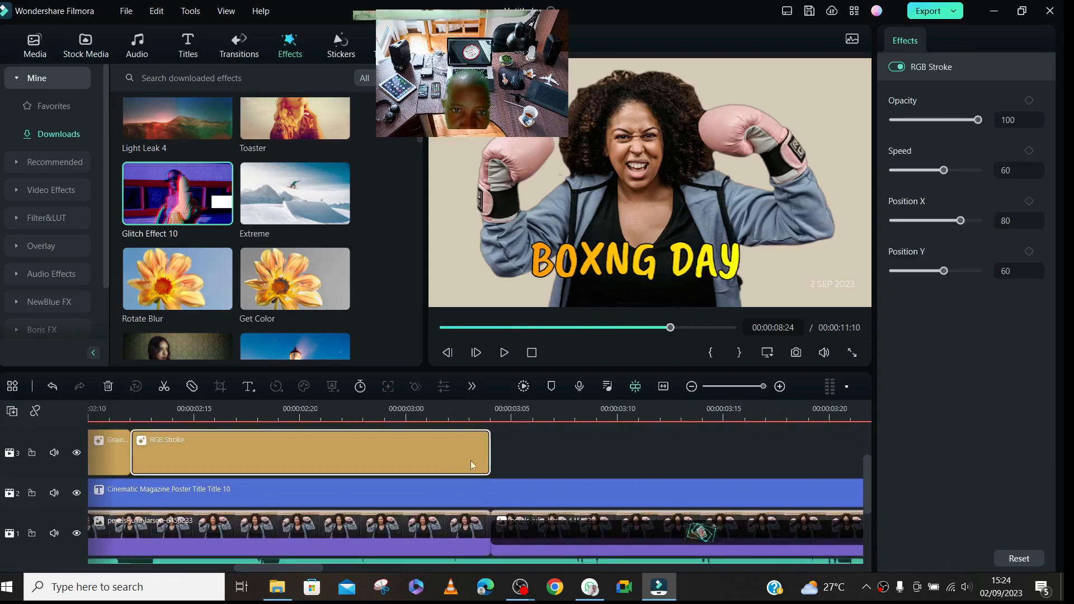
pyautogui.moveTo(490, 450)
pyautogui.mouseDown()
pyautogui.moveTo(512, 451)
pyautogui.moveTo(494, 452)
pyautogui.mouseUp()
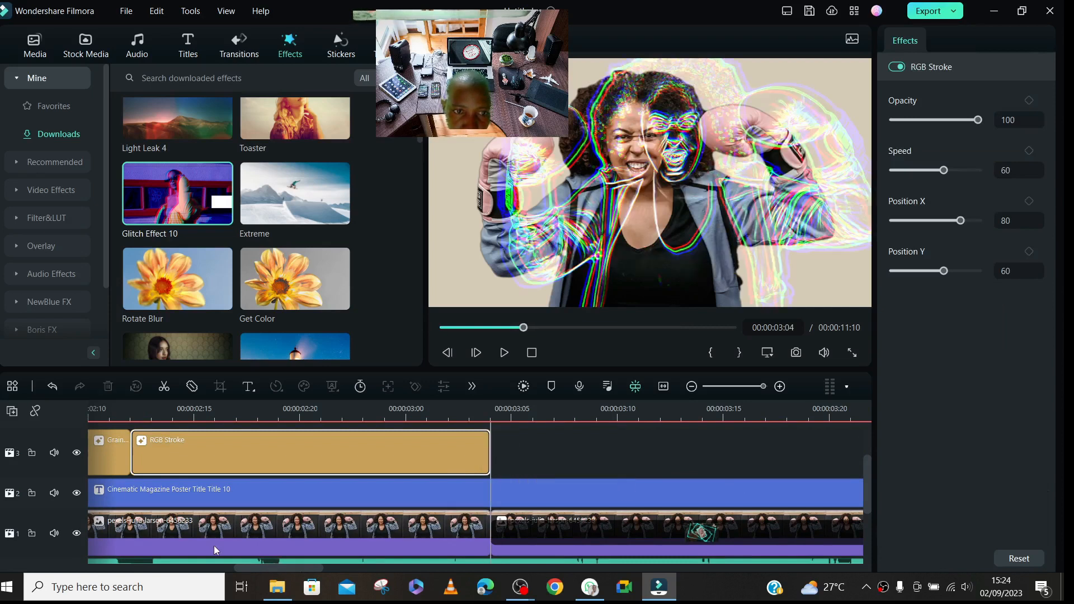
# - Extend the end of the short photo clip after the adjustment layer to close the gap before the next photo clip on track 1
pyautogui.moveTo(288, 567); pyautogui.dragTo(377, 574)
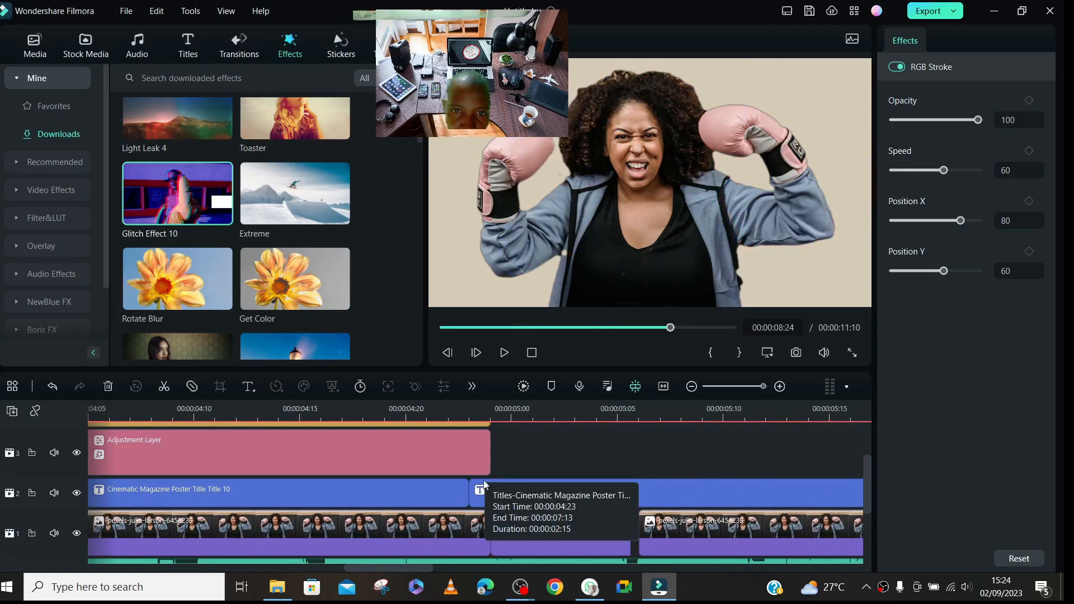
pyautogui.moveTo(628, 520); pyautogui.dragTo(629, 533)
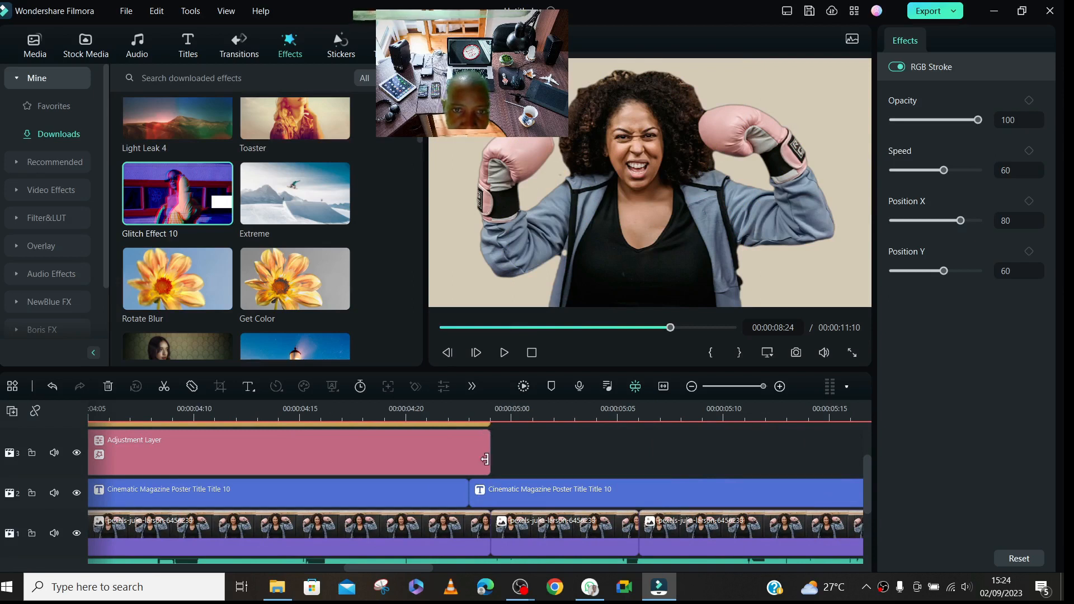
# - Shorten the Adjustment Layer on track 3 and the Light Leak 4 effect on track 4 to end at 00:00:04:23, meeting the title cut
pyautogui.moveTo(489, 457); pyautogui.dragTo(469, 457)
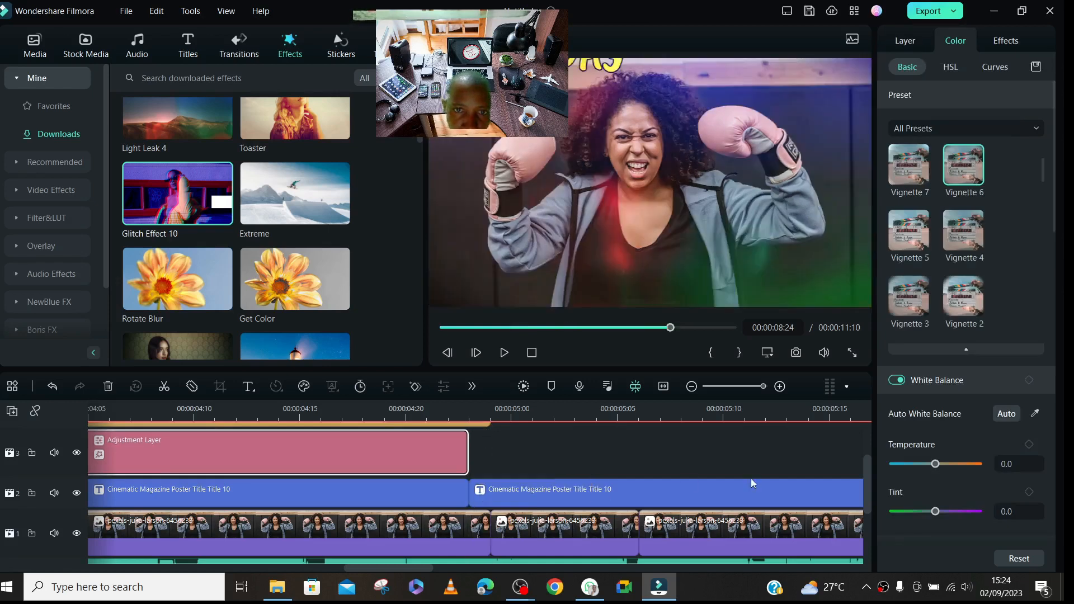
pyautogui.moveTo(867, 474); pyautogui.dragTo(871, 452)
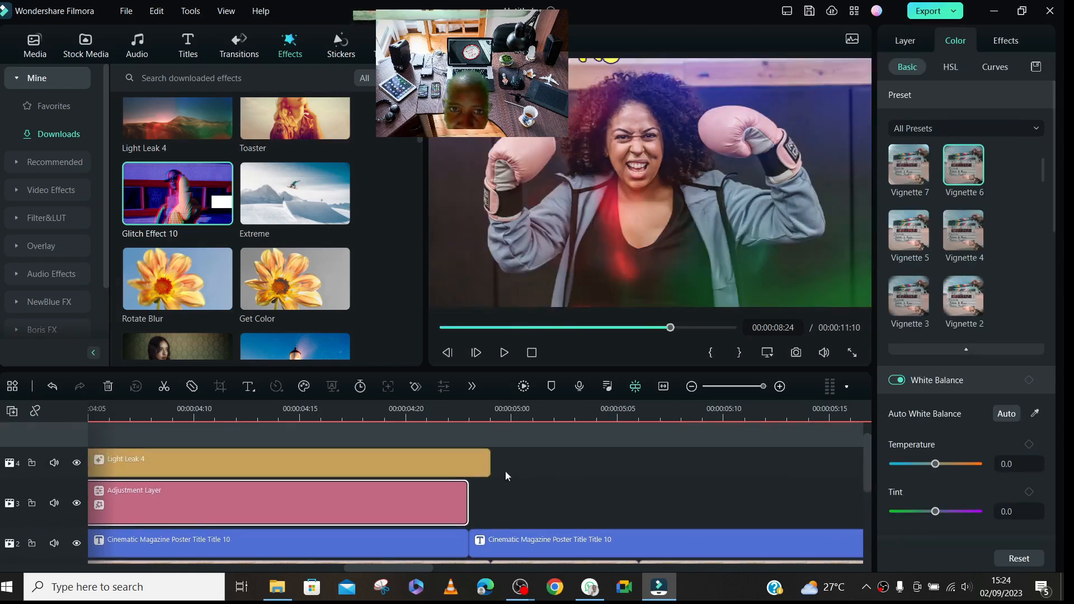
pyautogui.moveTo(490, 458); pyautogui.dragTo(468, 459)
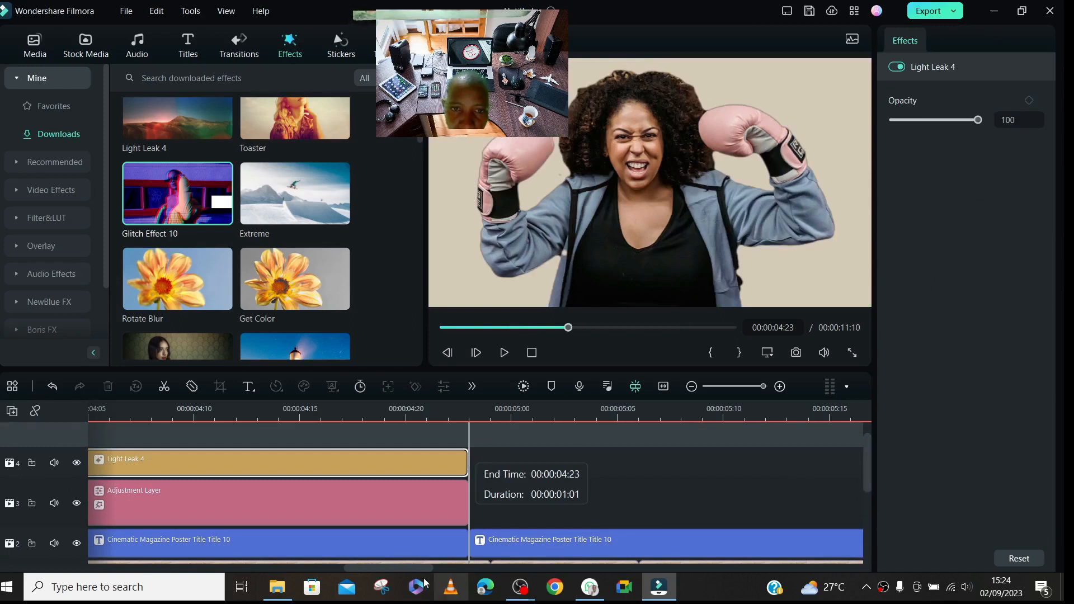
pyautogui.moveTo(412, 568); pyautogui.dragTo(597, 587)
pyautogui.moveTo(867, 461); pyautogui.dragTo(887, 485)
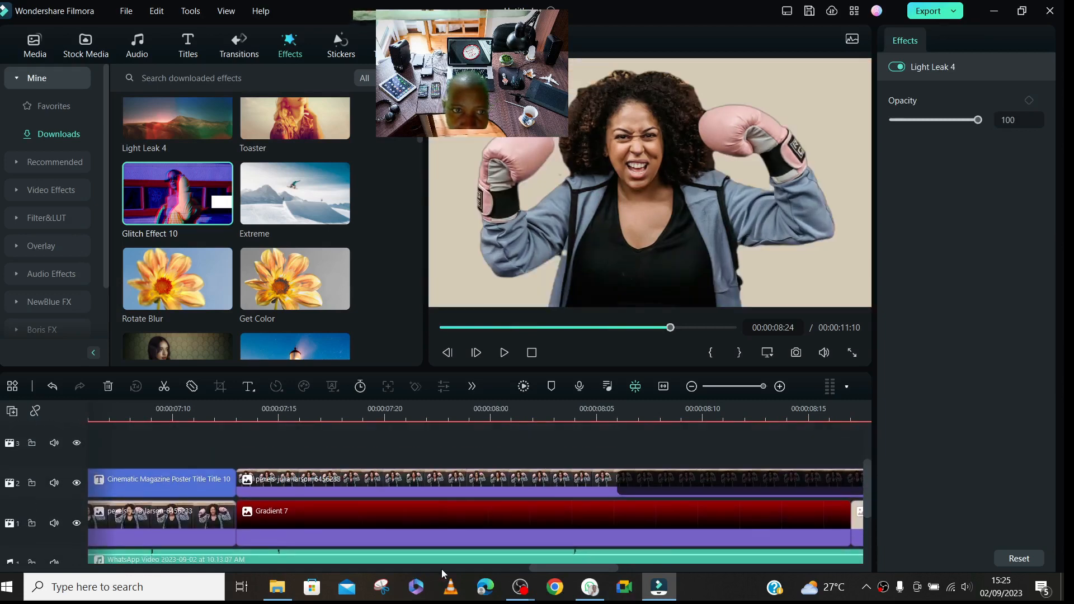
pyautogui.moveTo(575, 571); pyautogui.dragTo(431, 568)
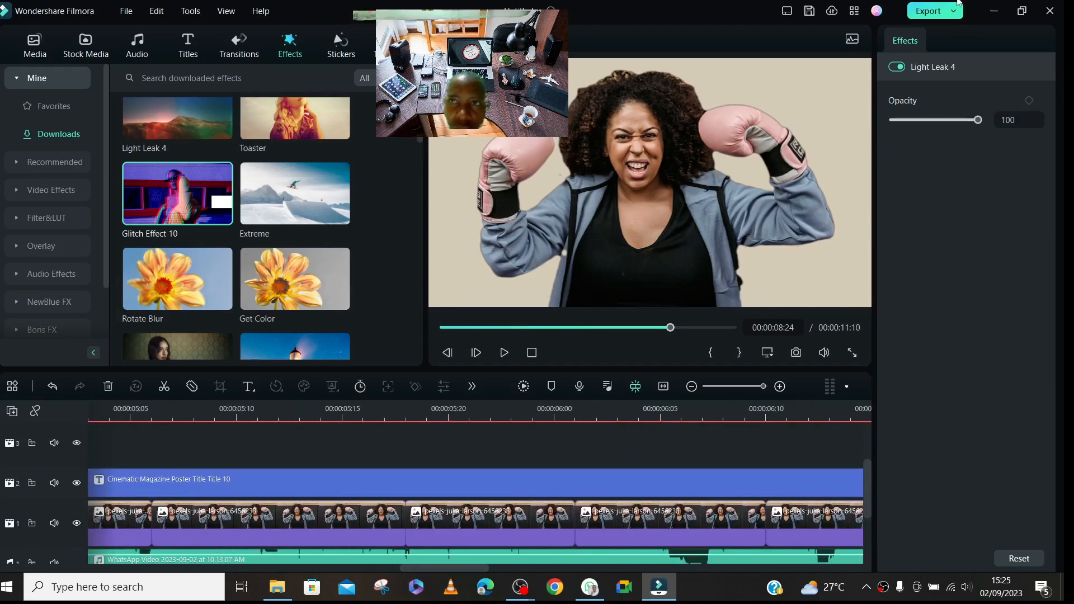
# - Open the export settings and name the output video FILMORA SUMMARY
pyautogui.click(926, 12)
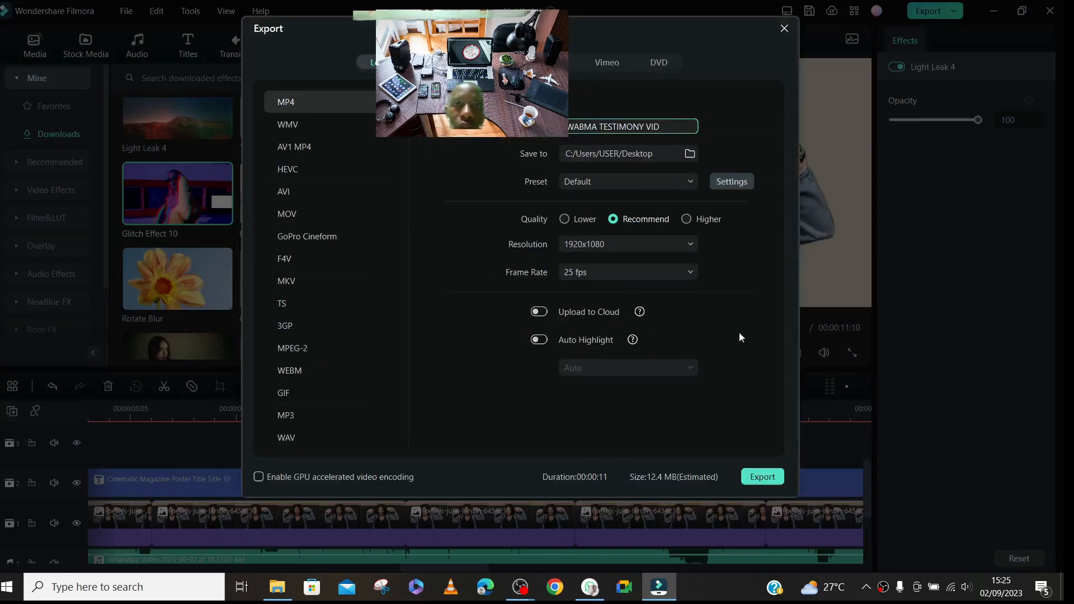
pyautogui.press('BackSpace')
pyautogui.press('BackSpace')
pyautogui.press('BackSpace')
pyautogui.press('BackSpace')
pyautogui.press('BackSpace')
pyautogui.press('BackSpace')
pyautogui.press('BackSpace')
pyautogui.press('BackSpace')
pyautogui.press('BackSpace')
pyautogui.press('BackSpace')
pyautogui.press('BackSpace')
pyautogui.press('BackSpace')
pyautogui.press('BackSpace')
pyautogui.press('BackSpace')
pyautogui.press('BackSpace')
pyautogui.press('BackSpace')
pyautogui.press('BackSpace')
pyautogui.press('BackSpace')
pyautogui.press('BackSpace')
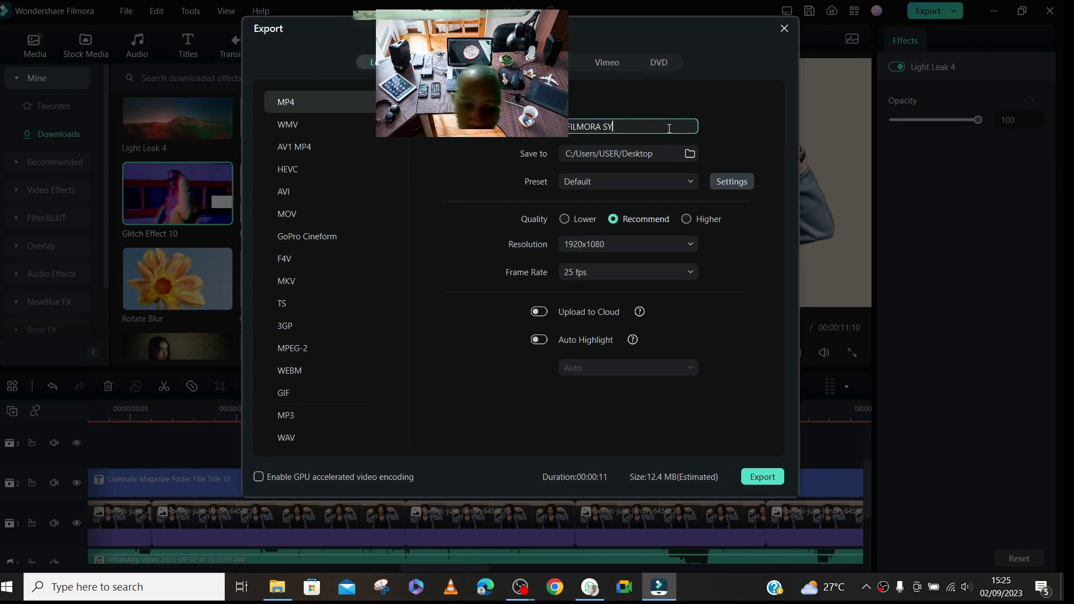
pyautogui.write('FILMORA SUMMAR')
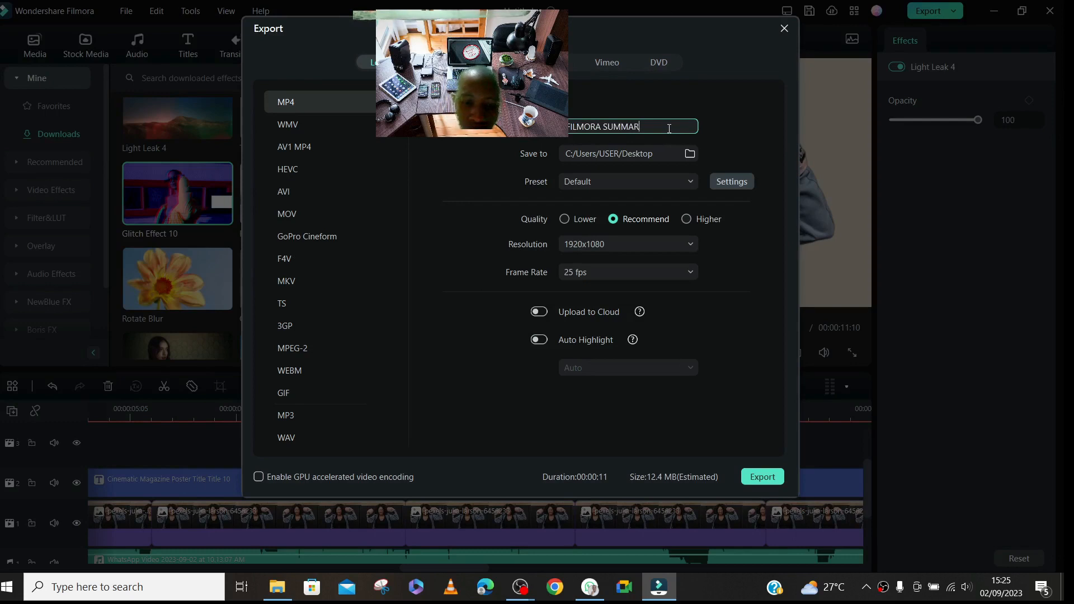
# - Set the export destination to the Vide Editing folder inside the Mine folder on the Desktop
pyautogui.click(685, 153)
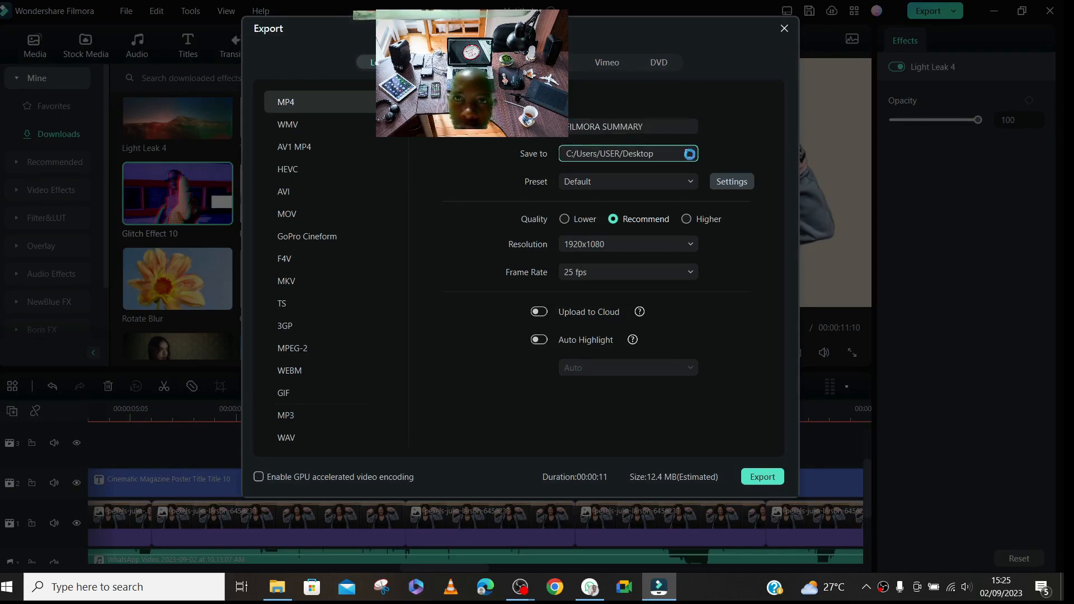
pyautogui.doubleClick(629, 116)
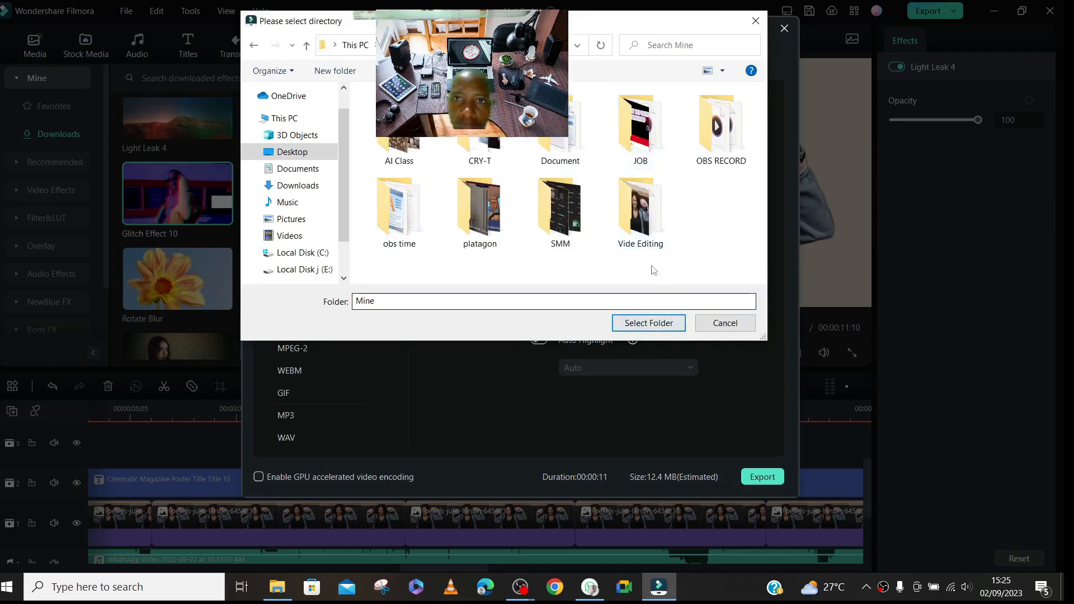
pyautogui.click(630, 218)
pyautogui.doubleClick(630, 218)
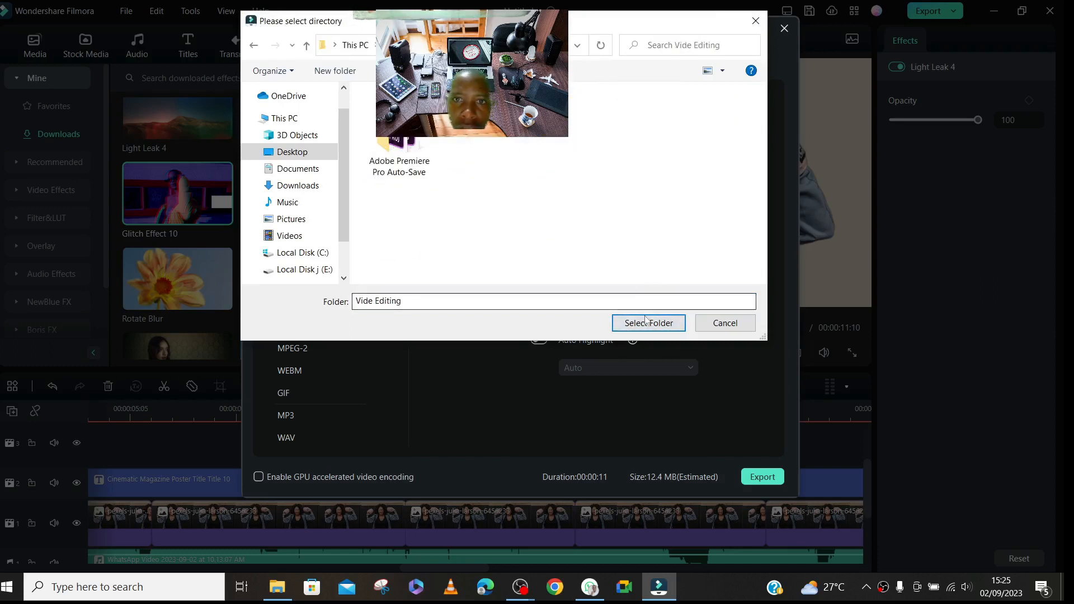
pyautogui.click(680, 325)
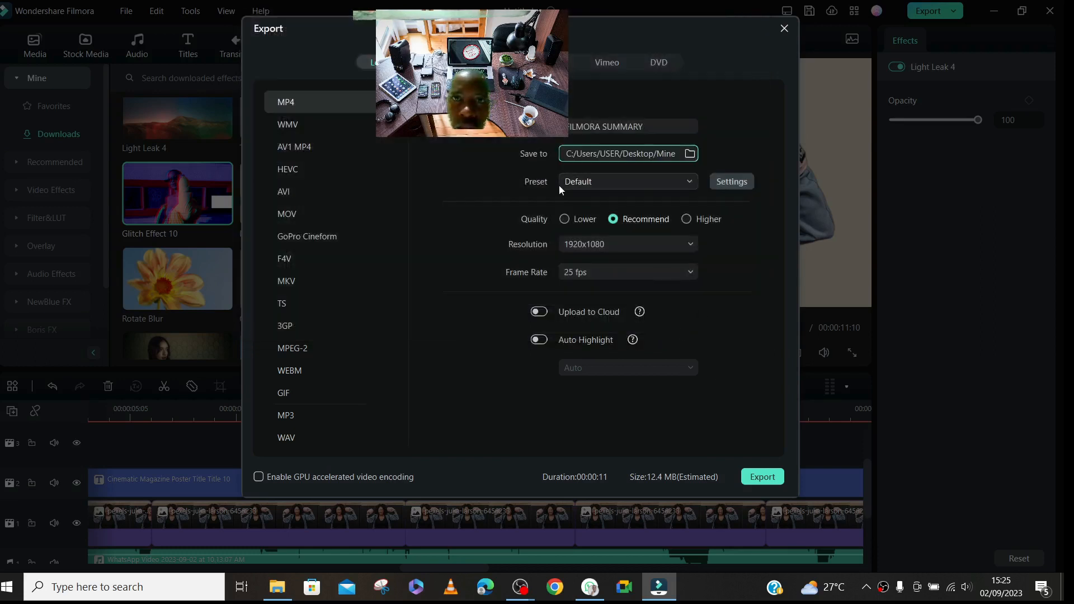
# - Set the quality to Higher and the compression quality to Medium in the MP4 export's detailed settings
pyautogui.click(665, 182)
pyautogui.click(665, 182)
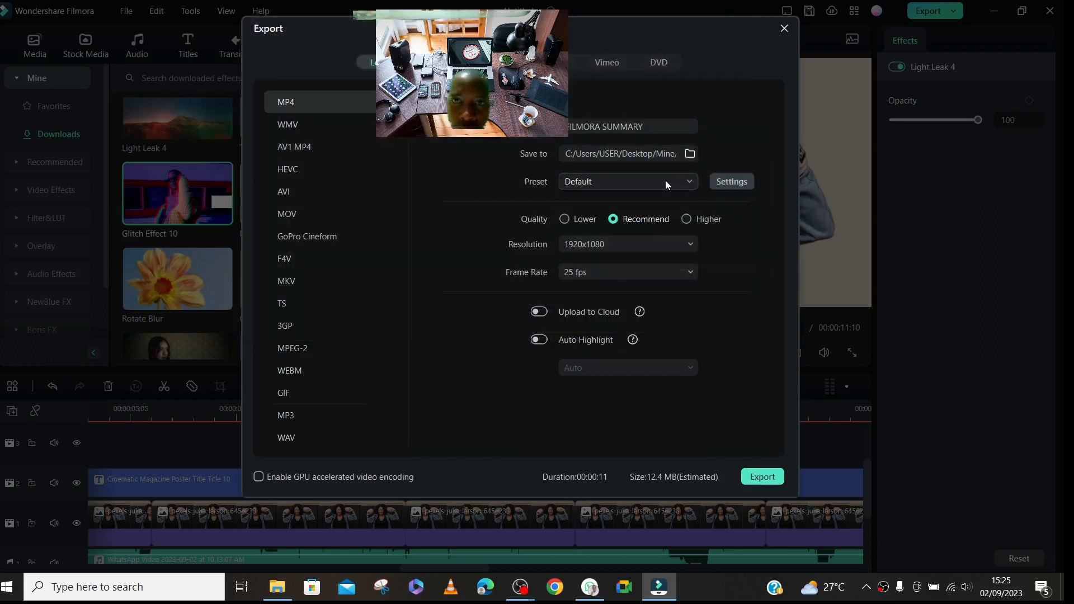
pyautogui.click(731, 181)
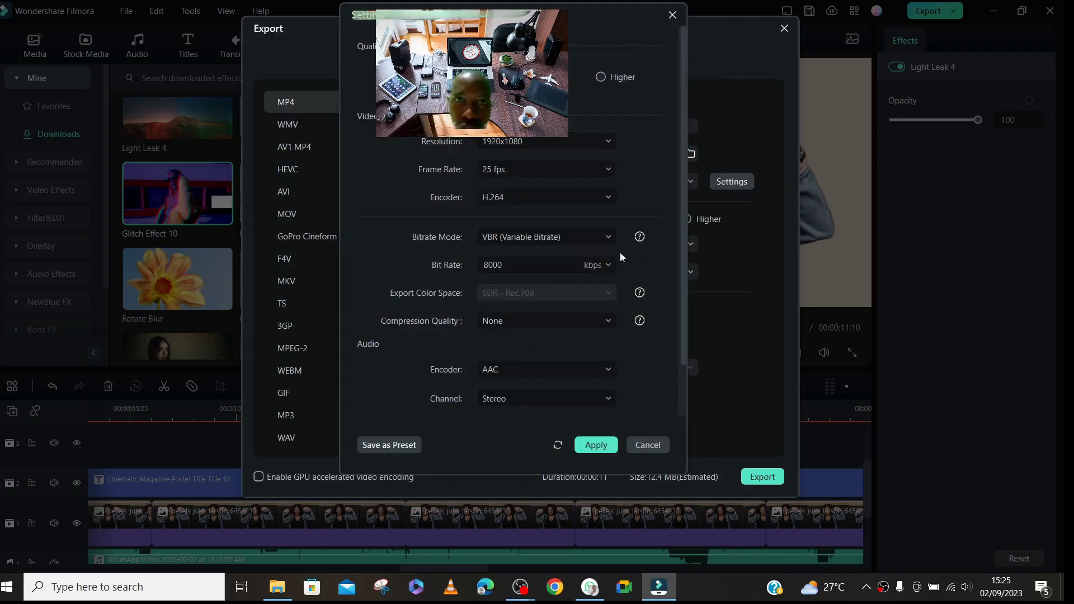
pyautogui.click(601, 77)
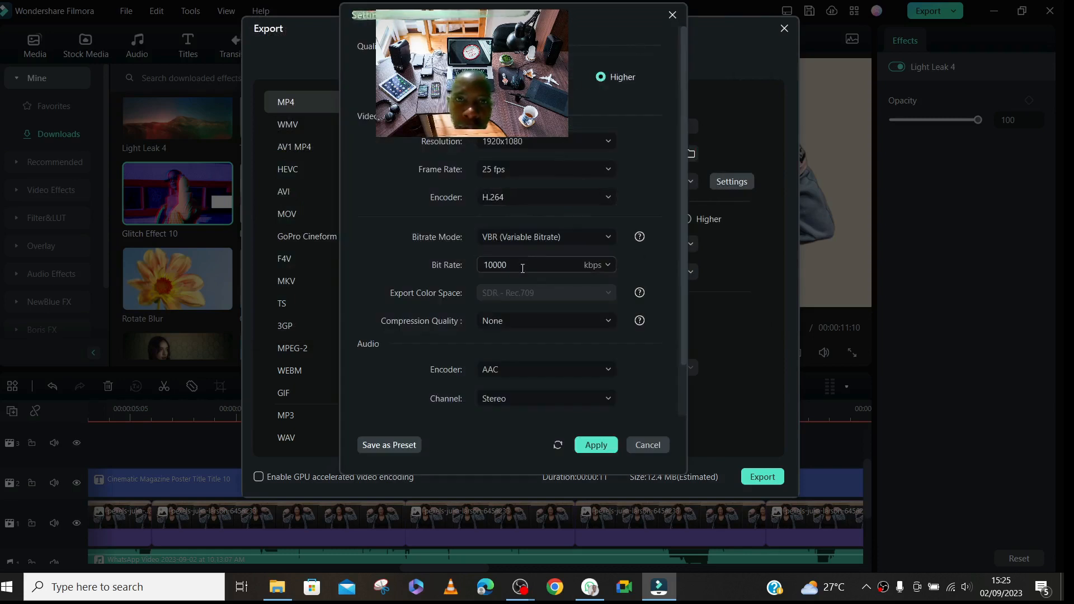
pyautogui.moveTo(683, 96); pyautogui.dragTo(690, 178)
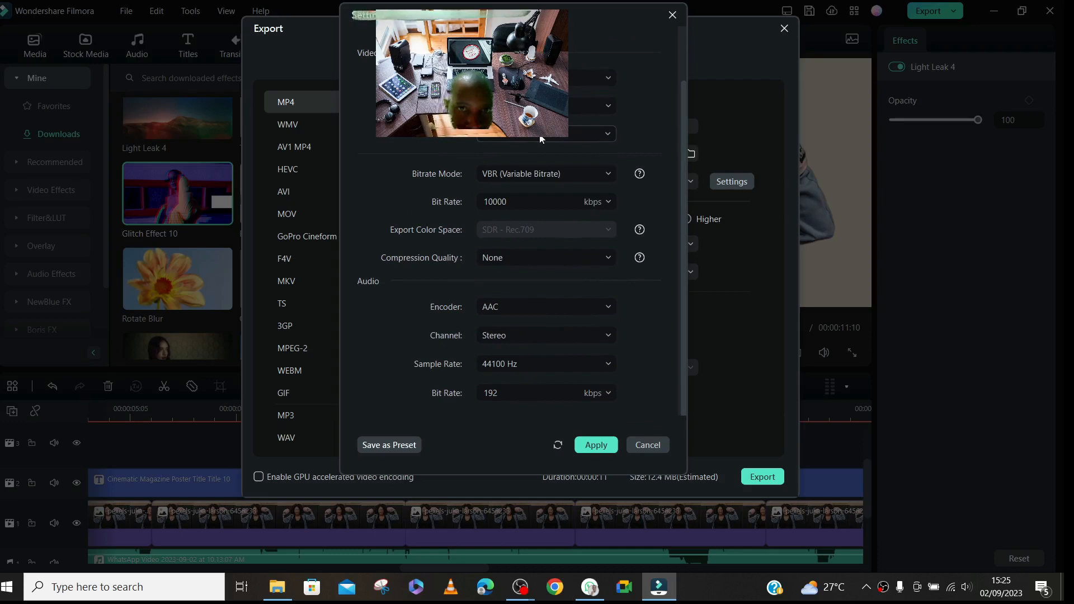
pyautogui.click(519, 258)
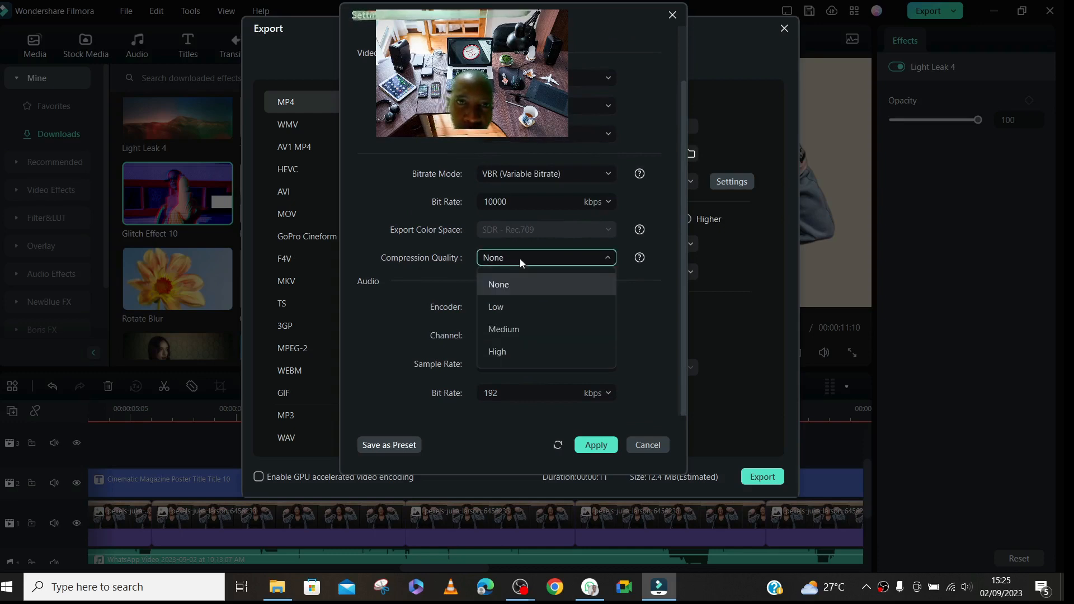
pyautogui.click(524, 330)
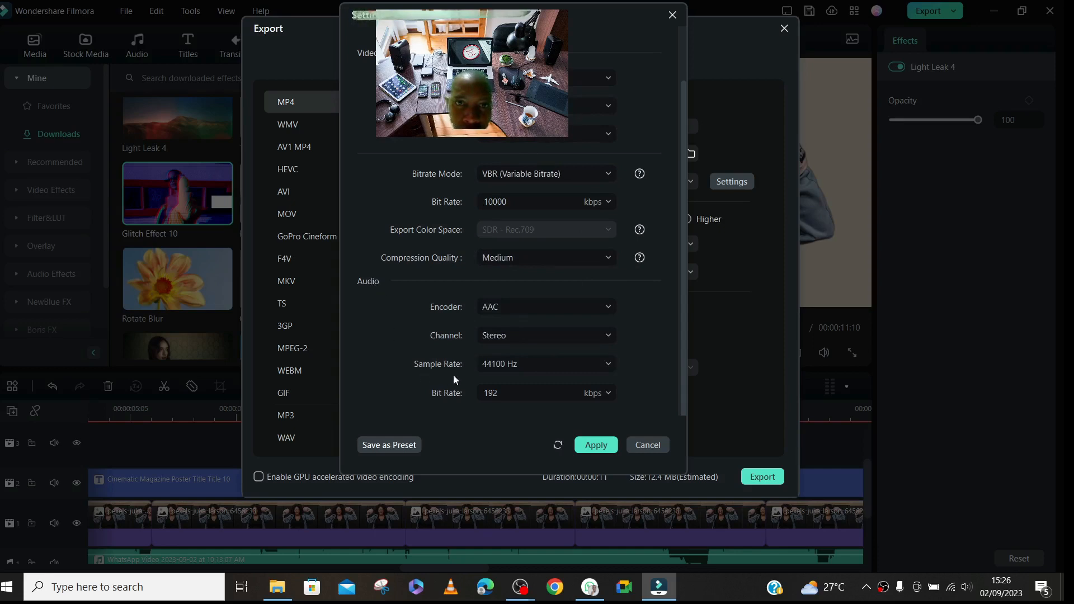
# - Set the audio sample rate to 48000 Hz and apply the custom export settings
pyautogui.click(498, 362)
pyautogui.click(506, 411)
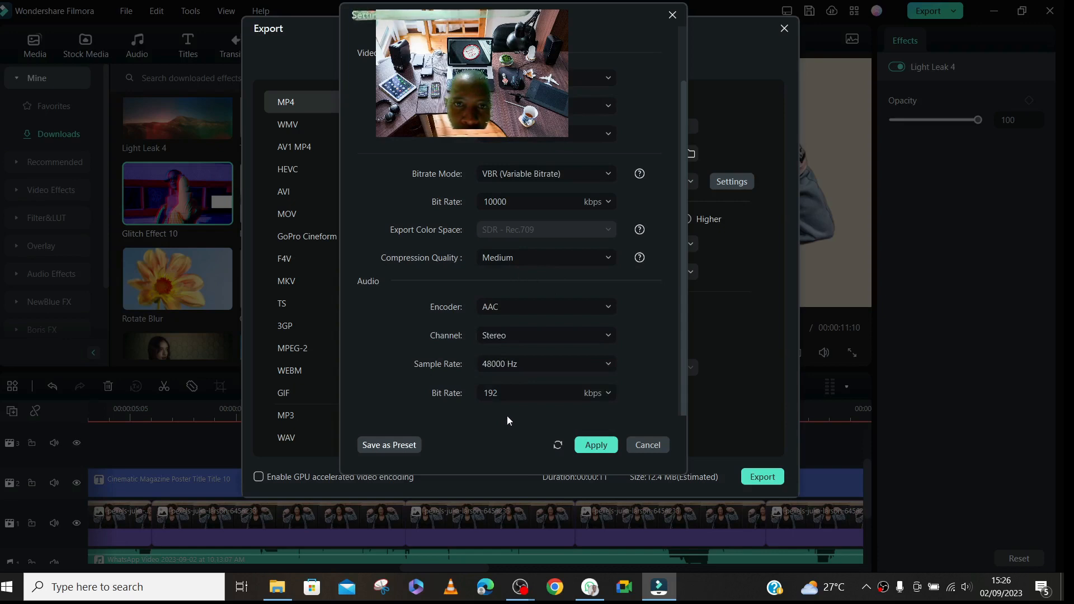
pyautogui.click(525, 364)
pyautogui.click(523, 392)
pyautogui.click(525, 366)
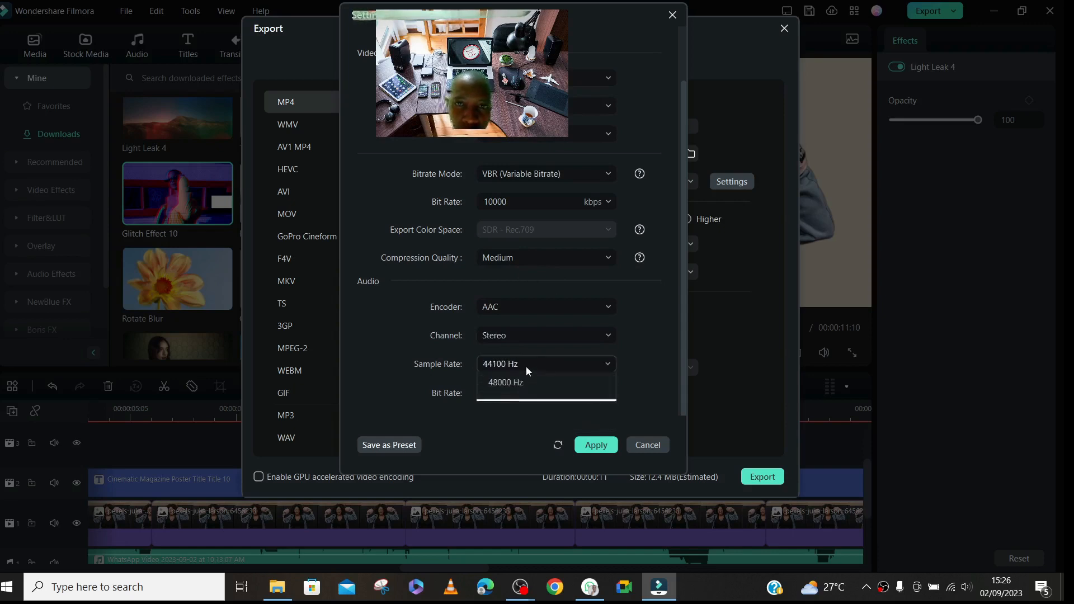
pyautogui.click(519, 406)
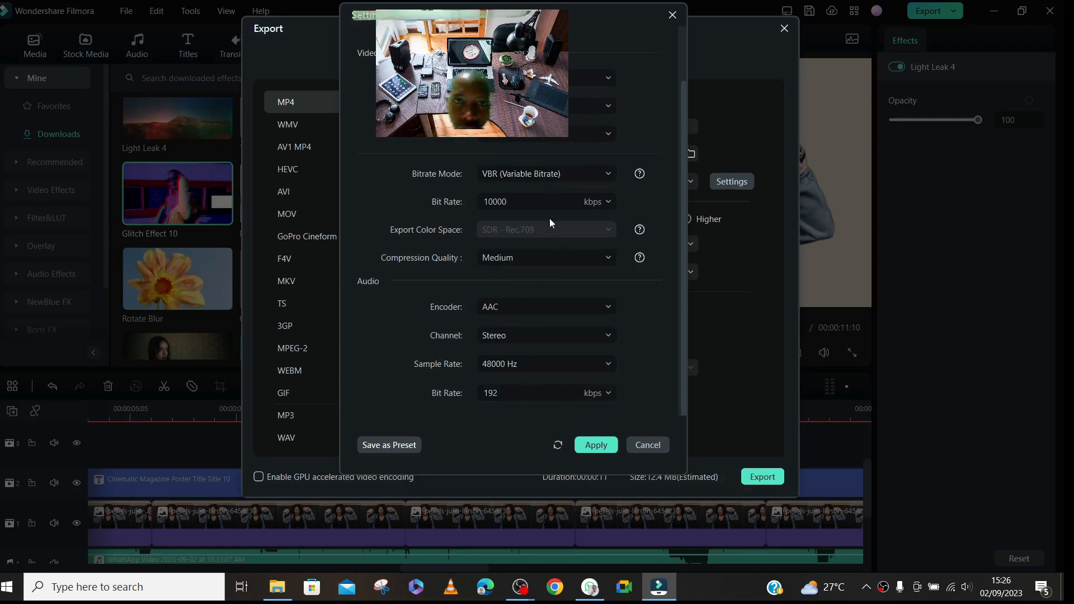
pyautogui.click(596, 444)
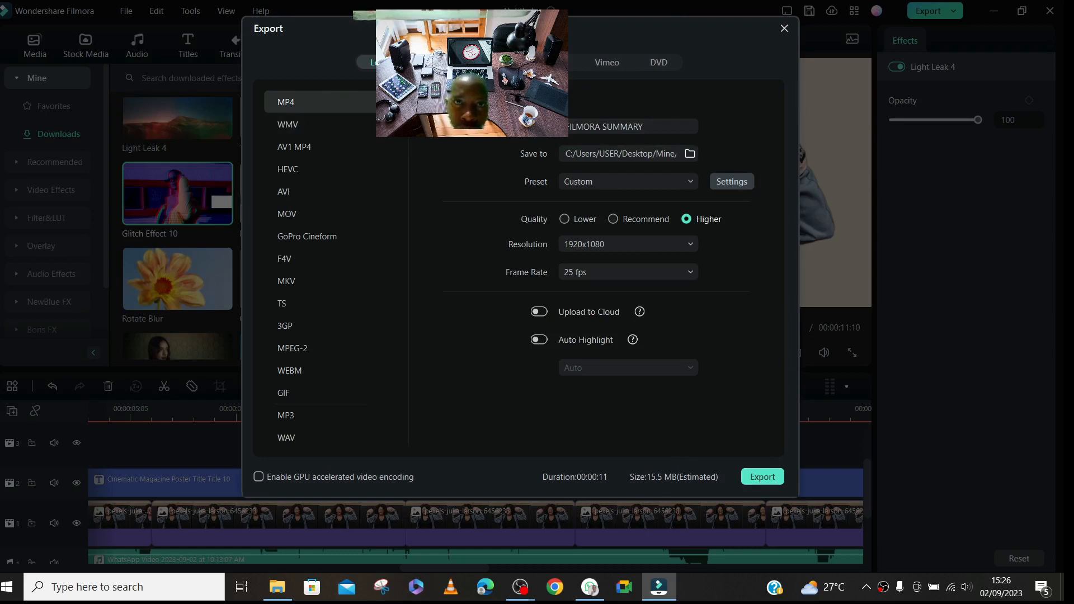
# - Review the device, YouTube and TikTok export options and return to the local MP4 settings
pyautogui.click(435, 63)
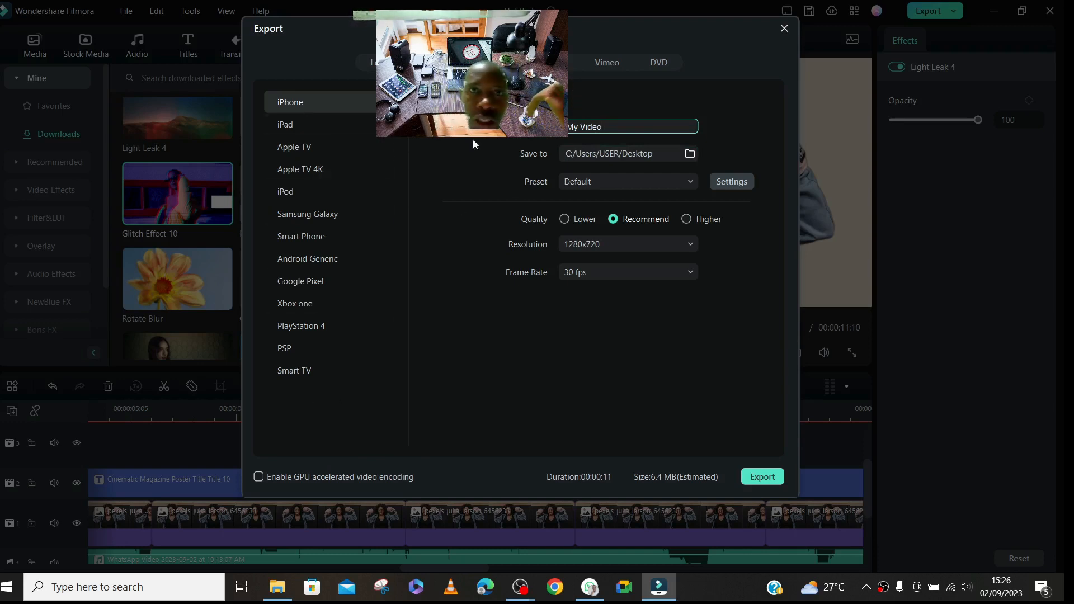
pyautogui.click(492, 63)
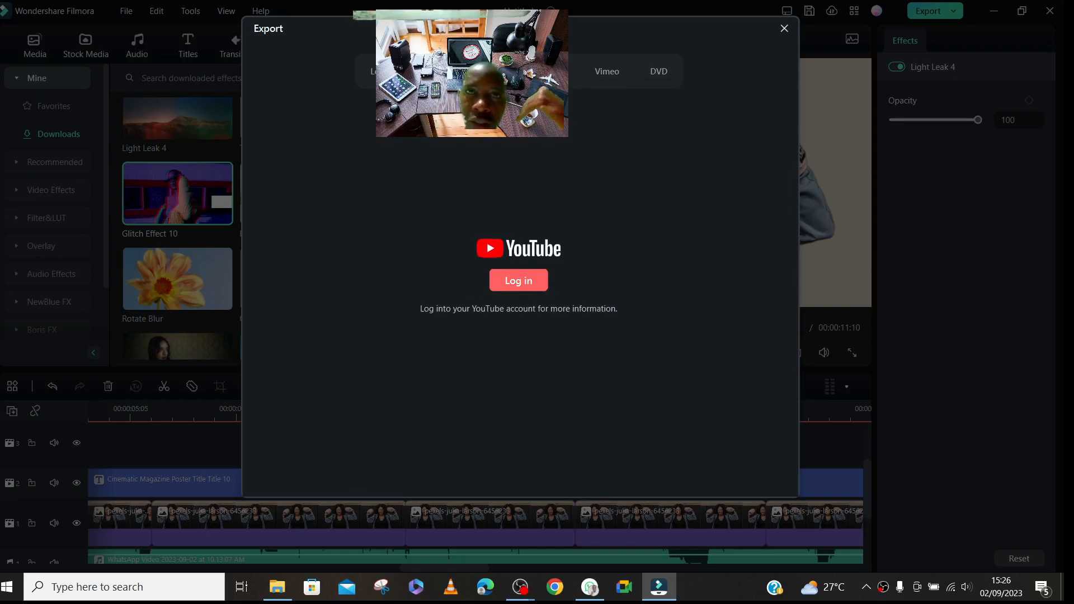
pyautogui.click(554, 71)
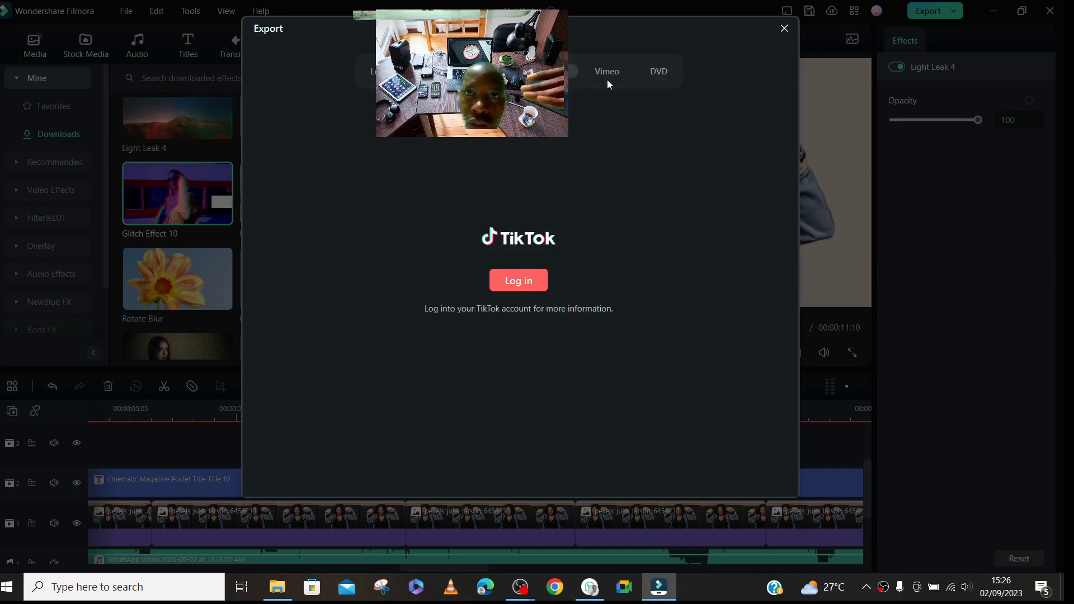
pyautogui.click(386, 71)
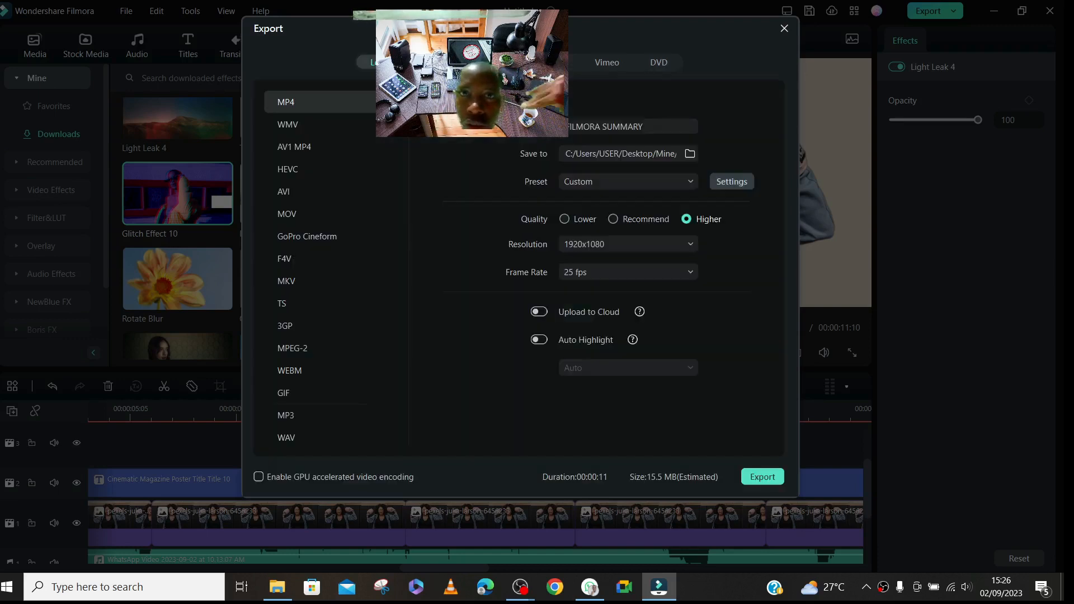
# - Start exporting the video as an MP4 file, pausing and cancelling the export before it finishes
pyautogui.click(762, 476)
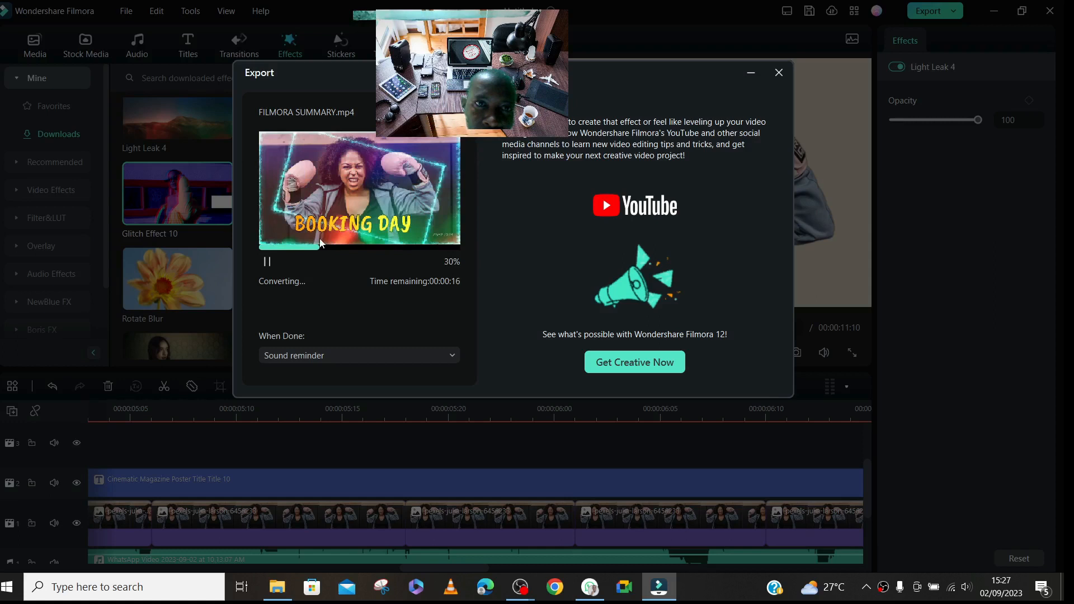
pyautogui.click(268, 262)
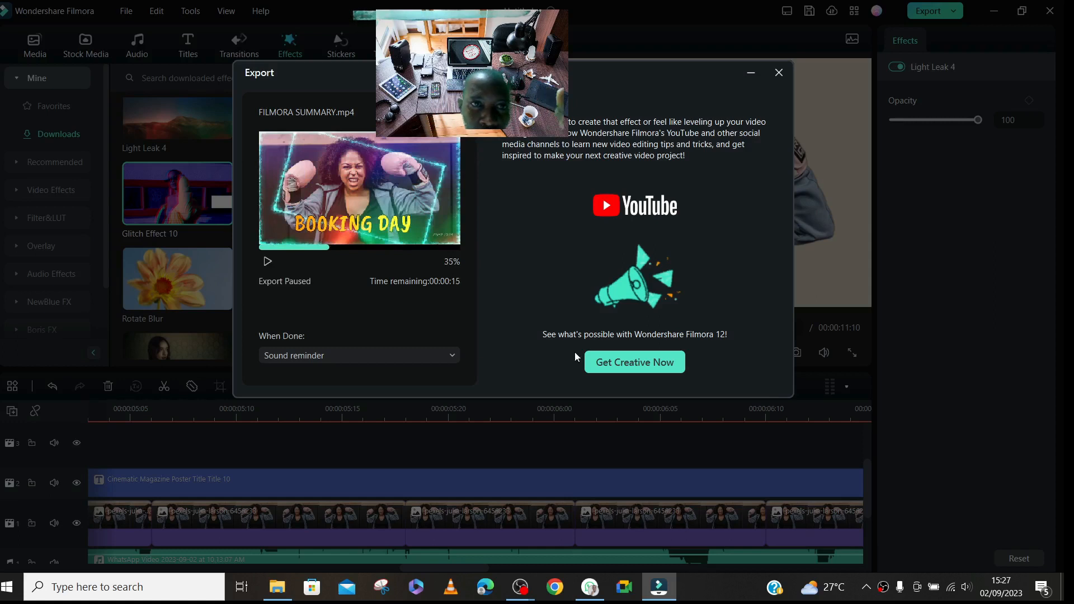
pyautogui.click(778, 72)
pyautogui.click(585, 237)
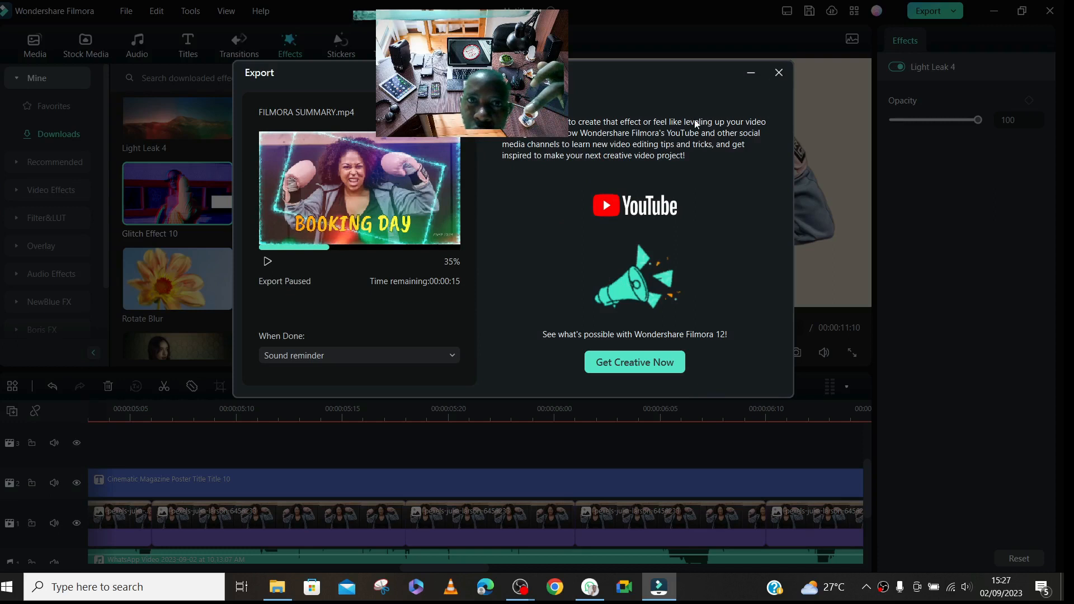
pyautogui.click(778, 73)
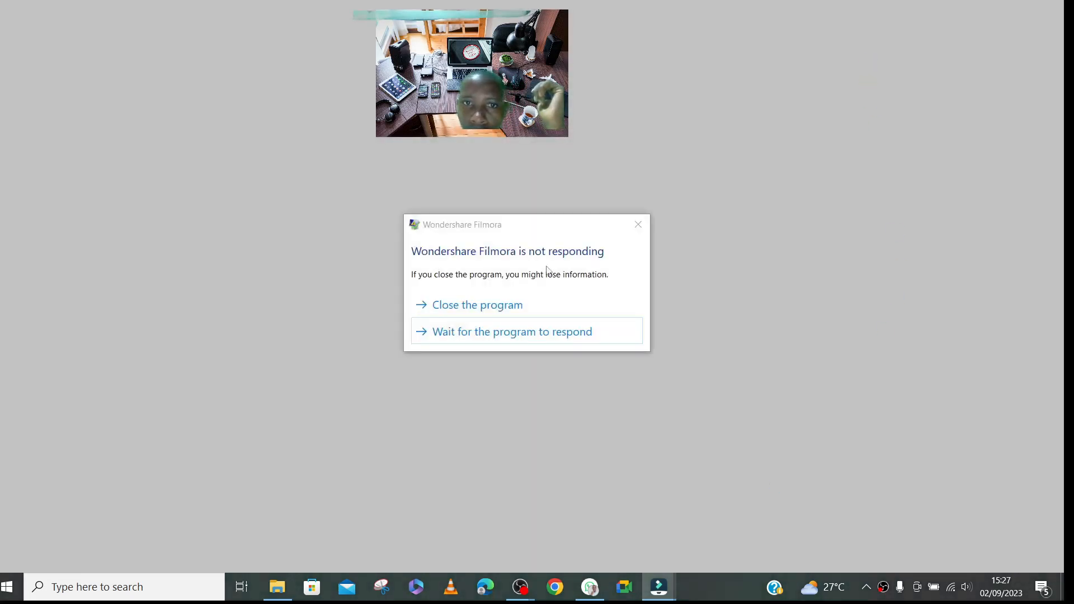
# - Let Filmora keep waiting to respond, check OBS Studio meanwhile, and return to the Filmora editor window
pyautogui.click(496, 335)
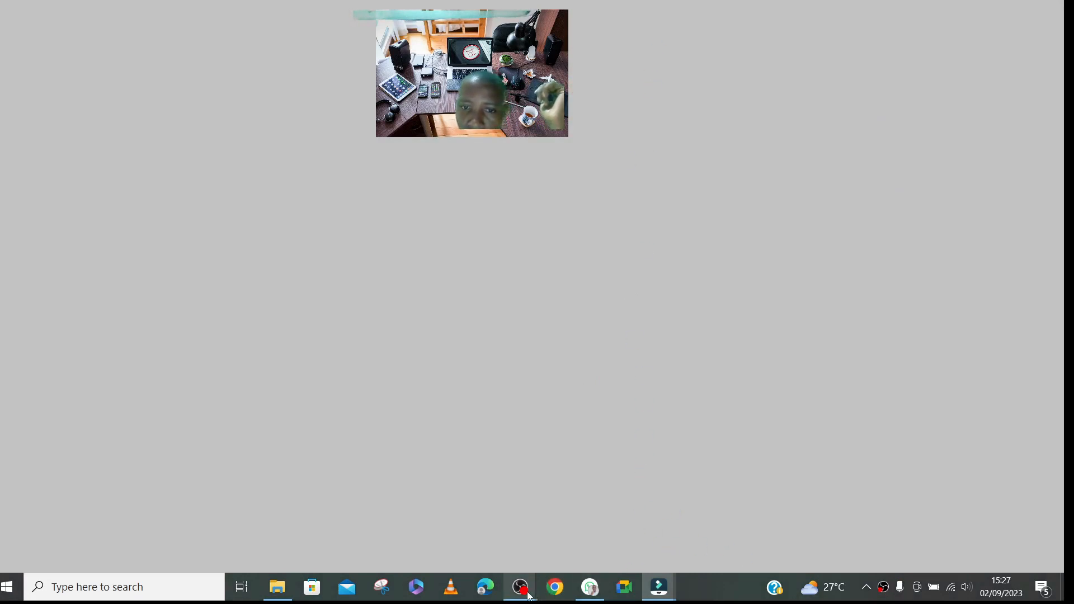
pyautogui.moveTo(525, 592)
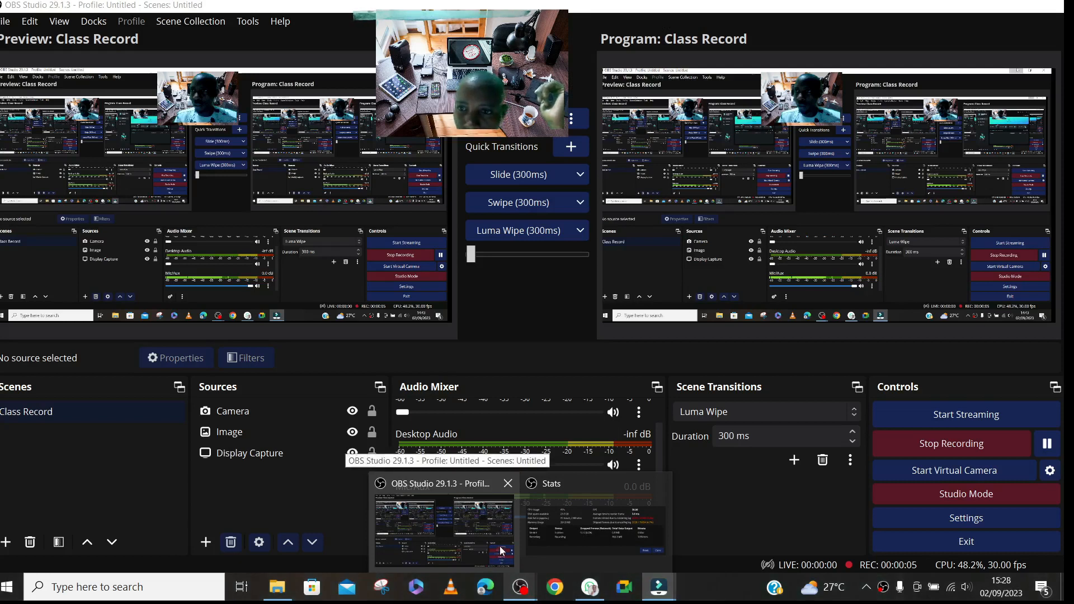
pyautogui.click(495, 535)
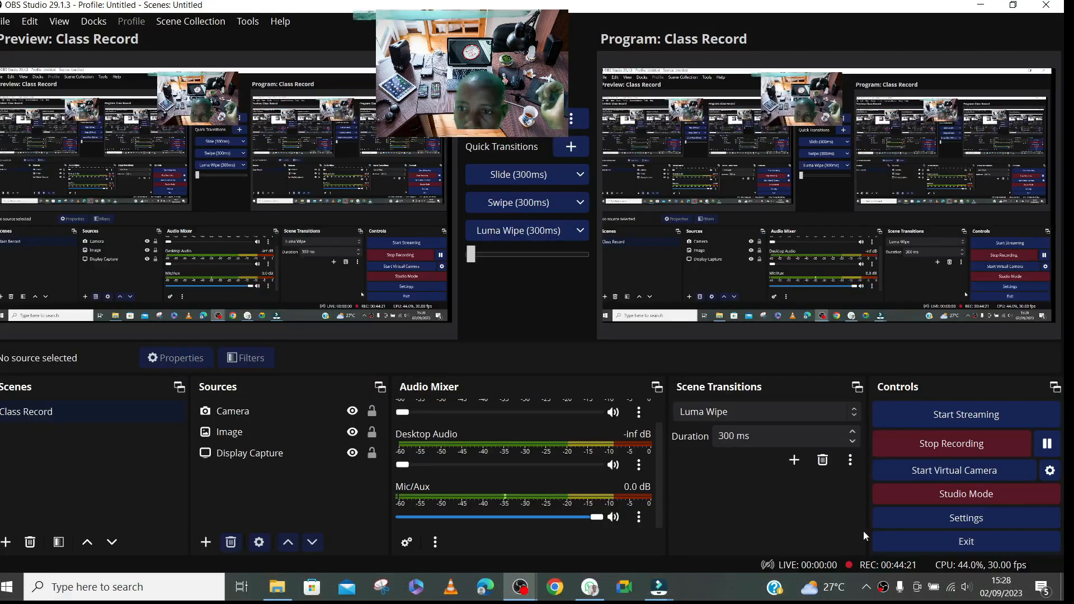
pyautogui.moveTo(659, 587)
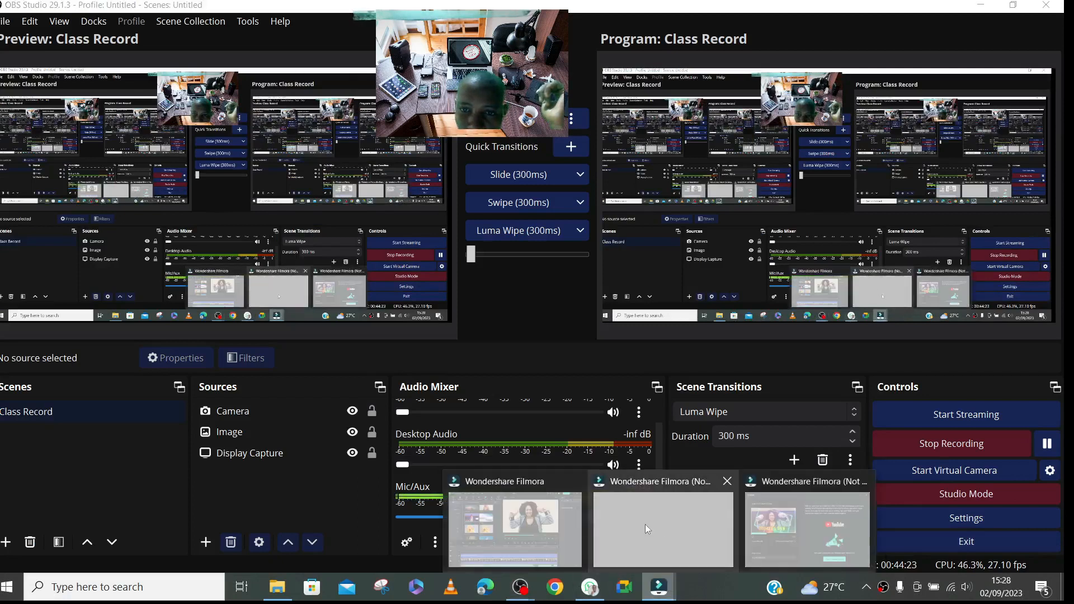
pyautogui.click(538, 521)
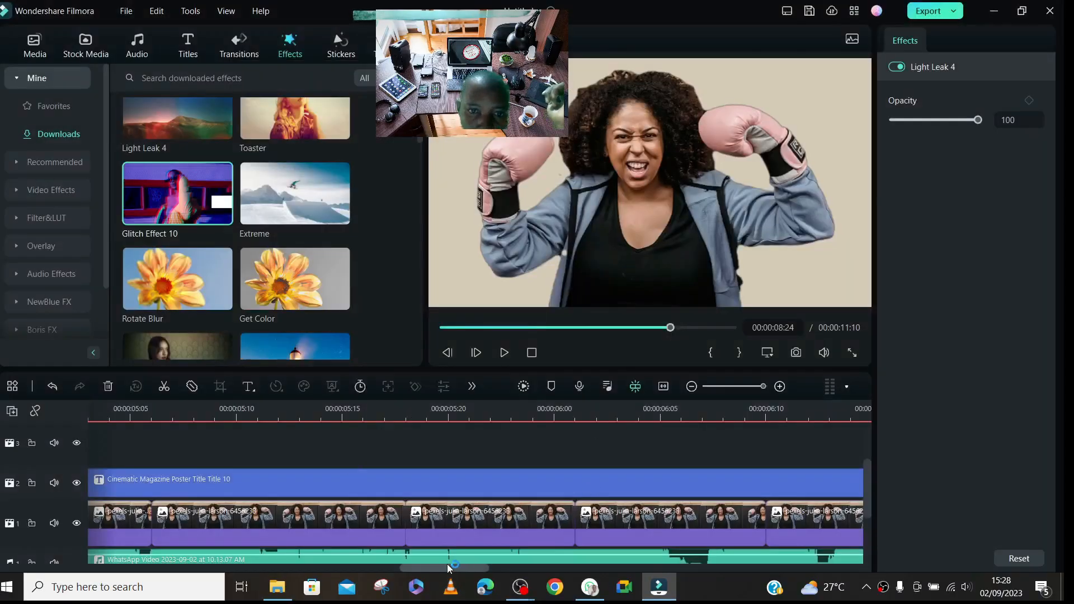
# - Start saving the project and choose the Desktop > Mine > Vide Editing folder as its location
pyautogui.moveTo(447, 568); pyautogui.dragTo(33, 536)
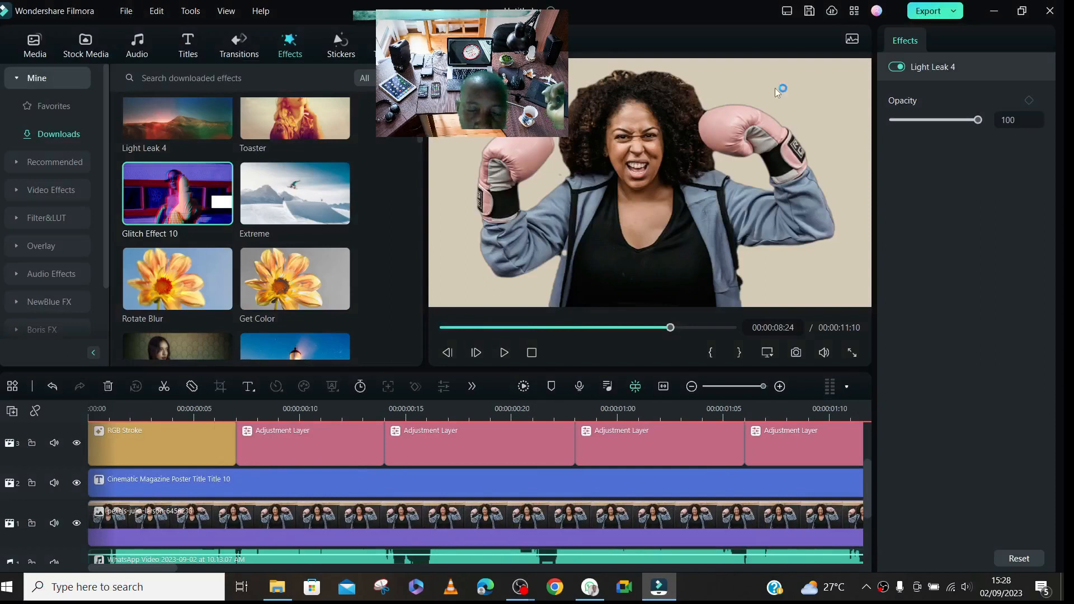
pyautogui.click(812, 11)
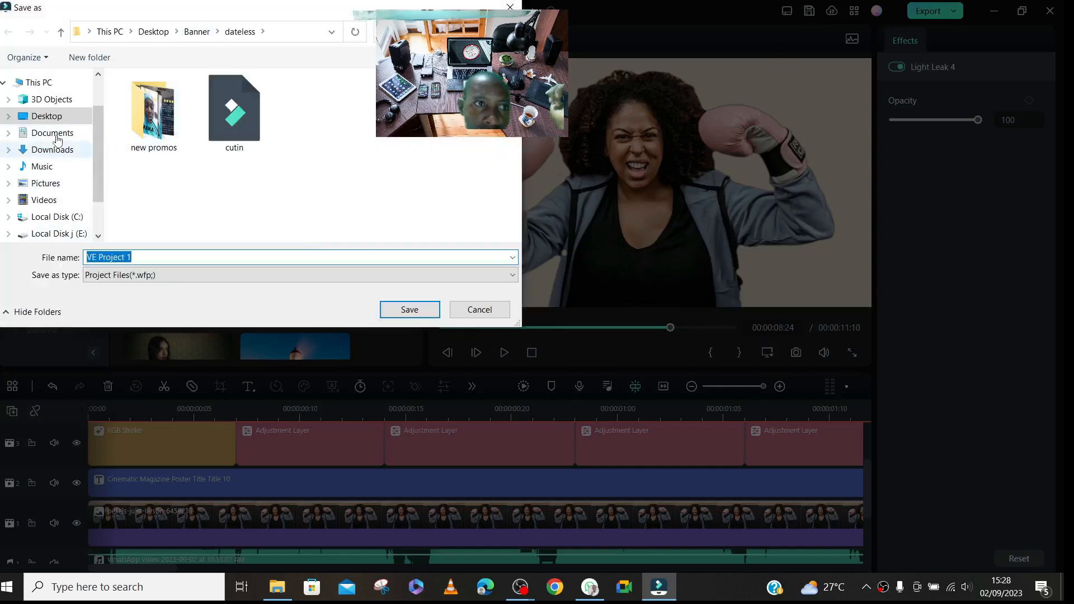
pyautogui.click(56, 116)
pyautogui.click(388, 147)
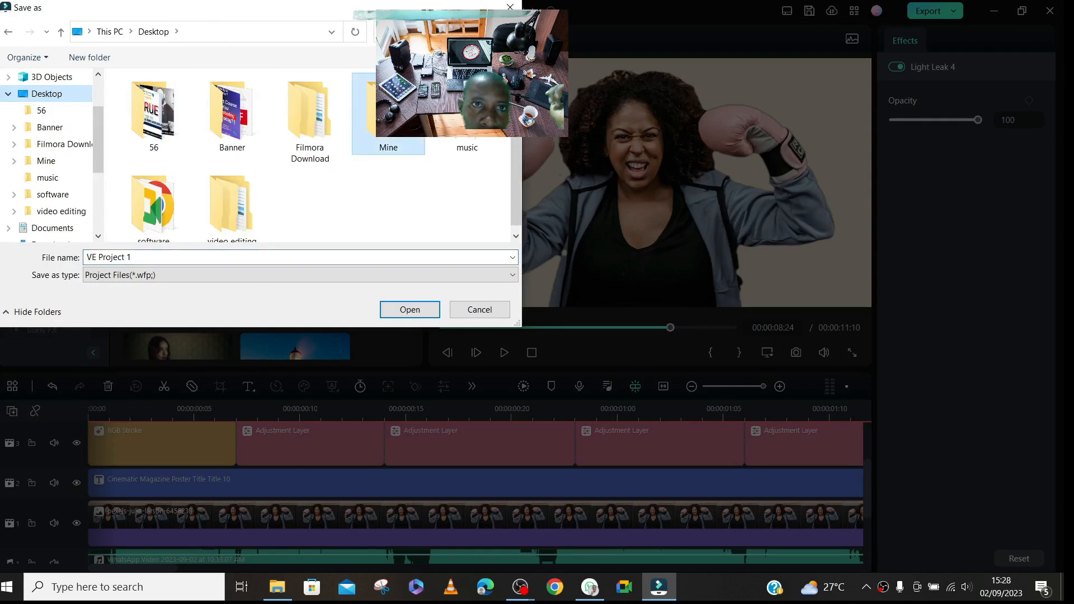
pyautogui.doubleClick(389, 112)
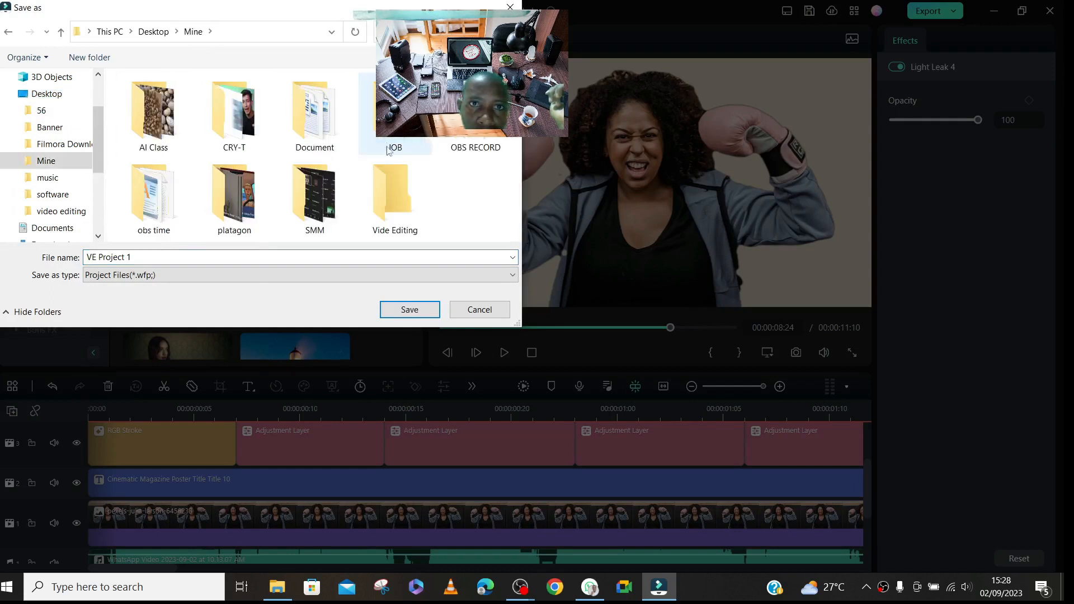
pyautogui.doubleClick(400, 194)
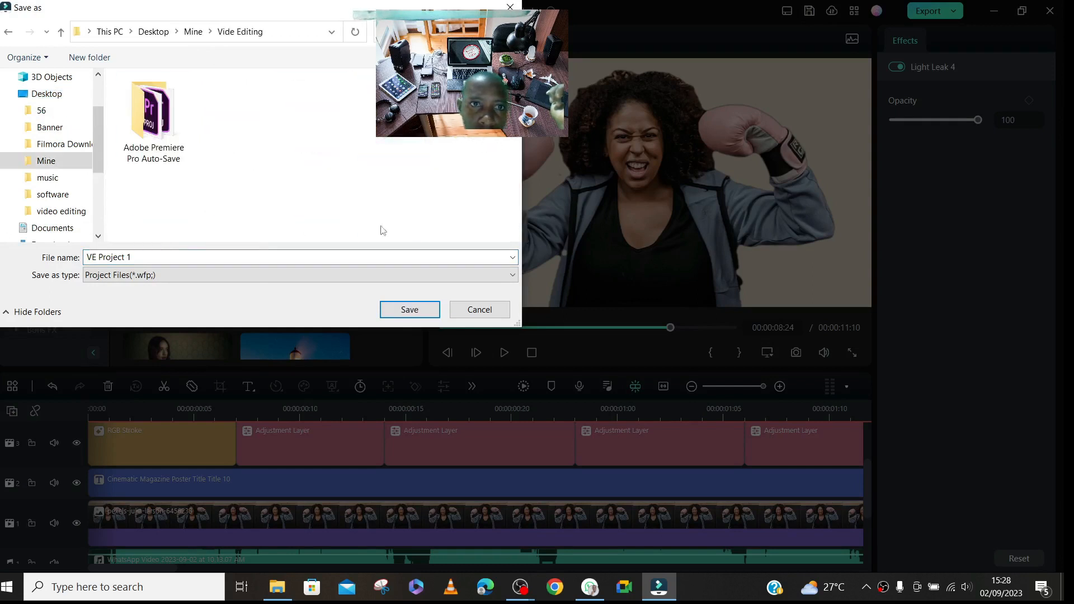
# - Name the project file summary and save it
pyautogui.click(170, 256)
pyautogui.press('BackSpace')
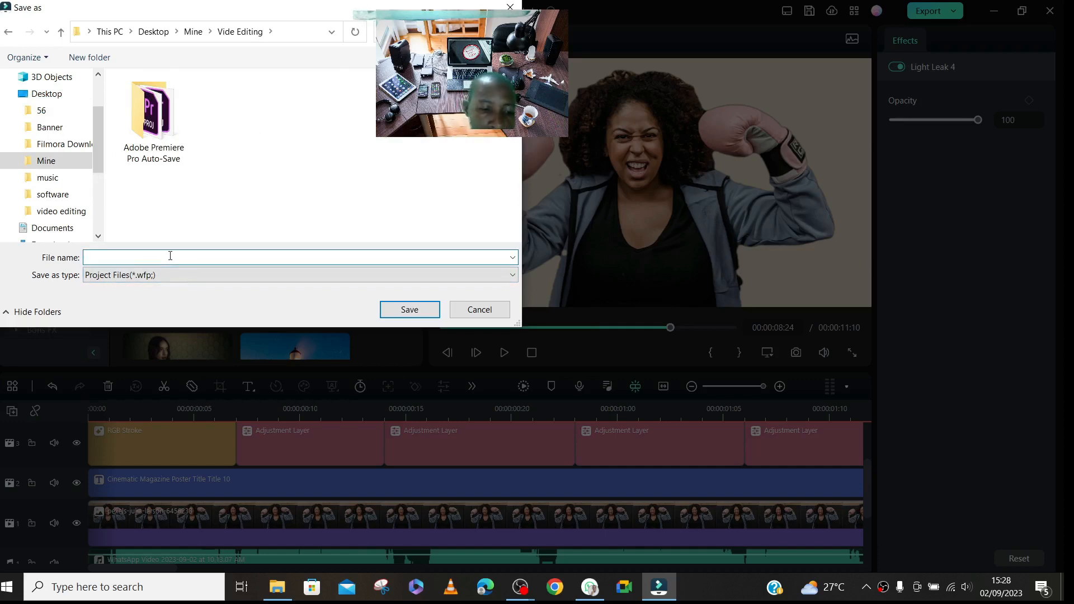
pyautogui.write('summary')
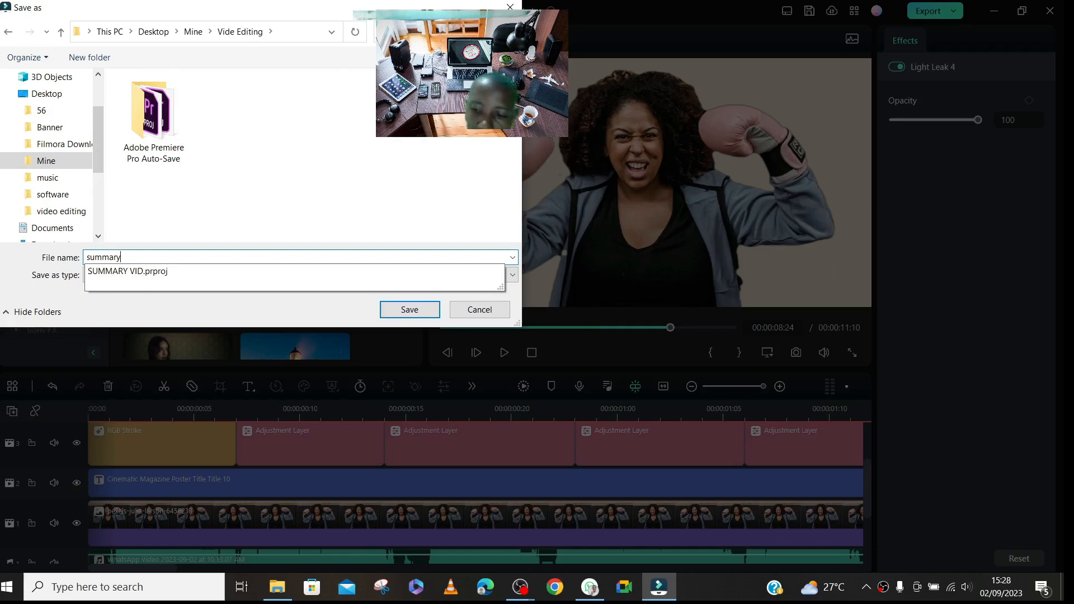
pyautogui.press('Return')
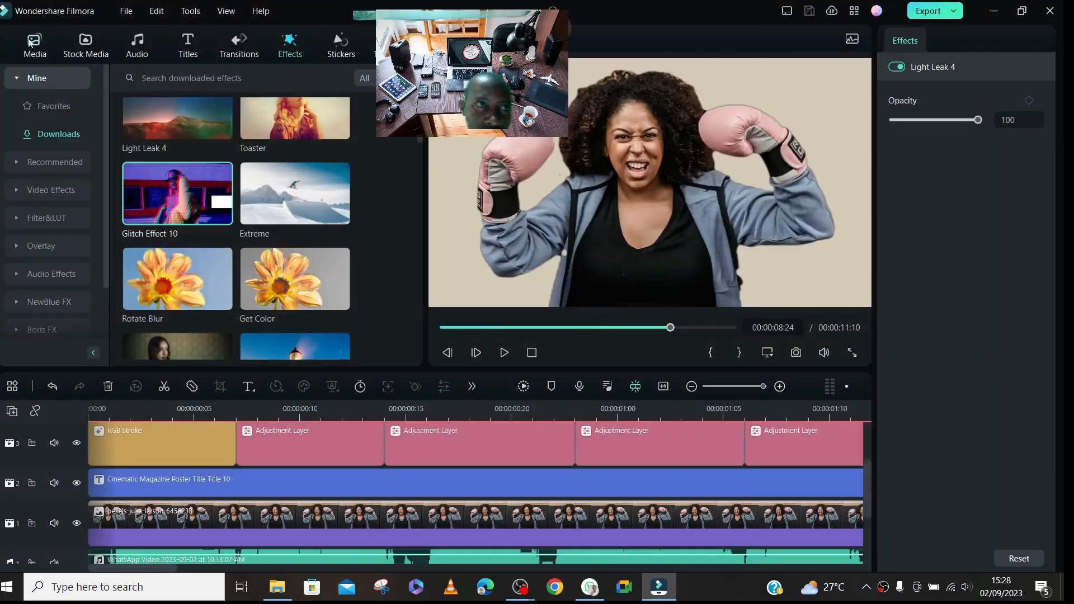
# - Correct the text of the first title clip at the start of the timeline to BOXING DAY
pyautogui.click(130, 408)
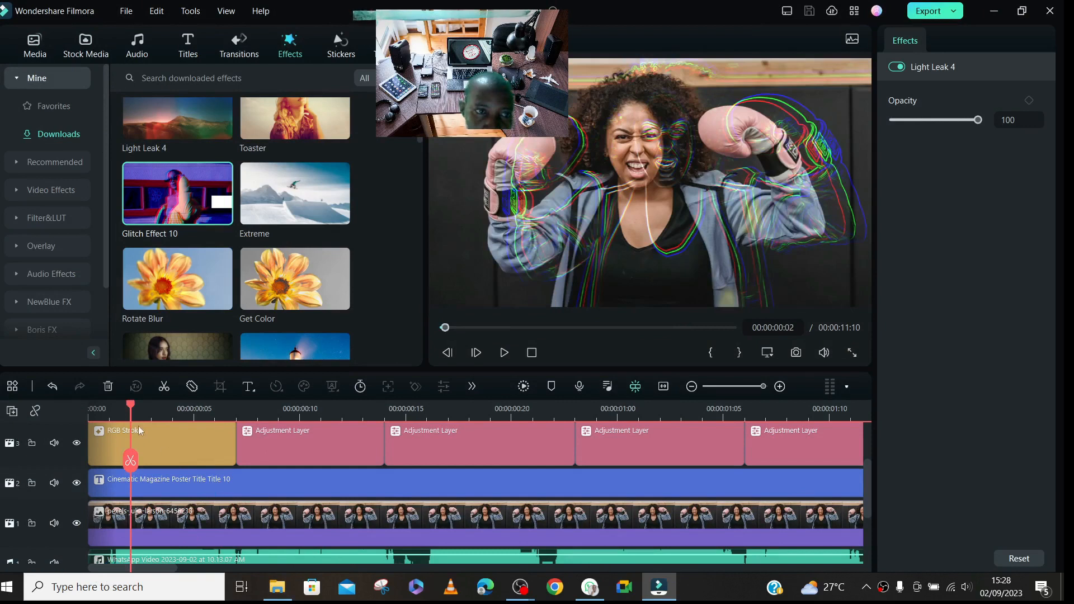
pyautogui.click(108, 408)
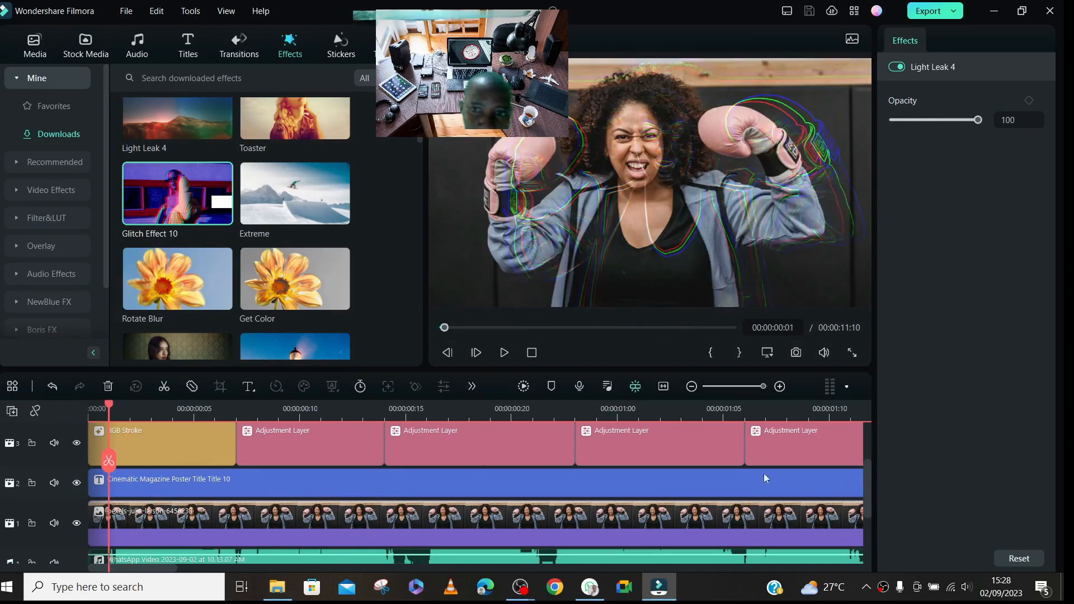
pyautogui.moveTo(869, 491); pyautogui.dragTo(927, 498)
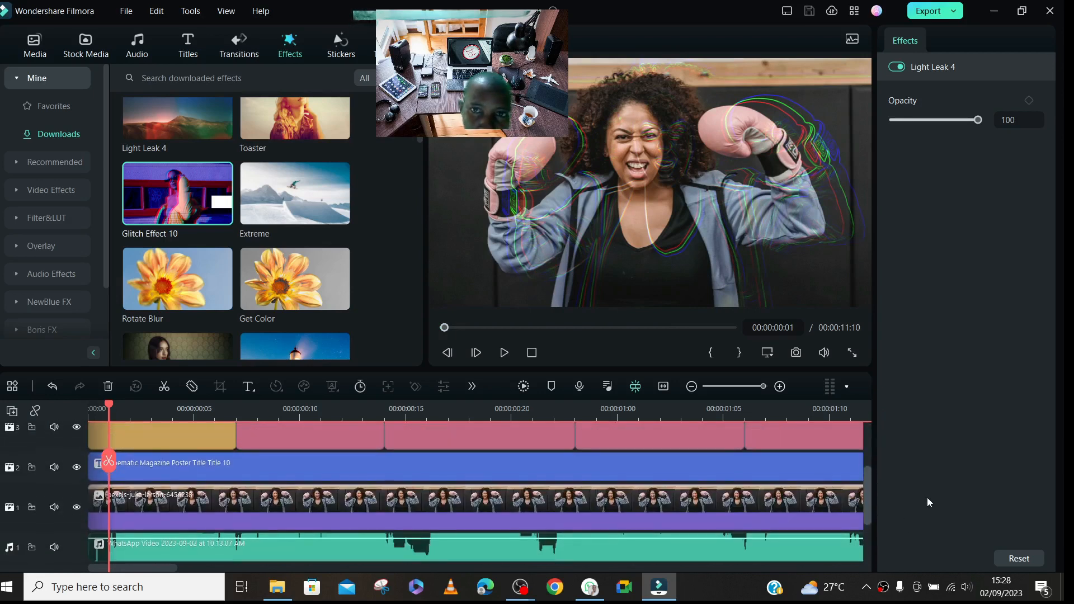
pyautogui.click(136, 459)
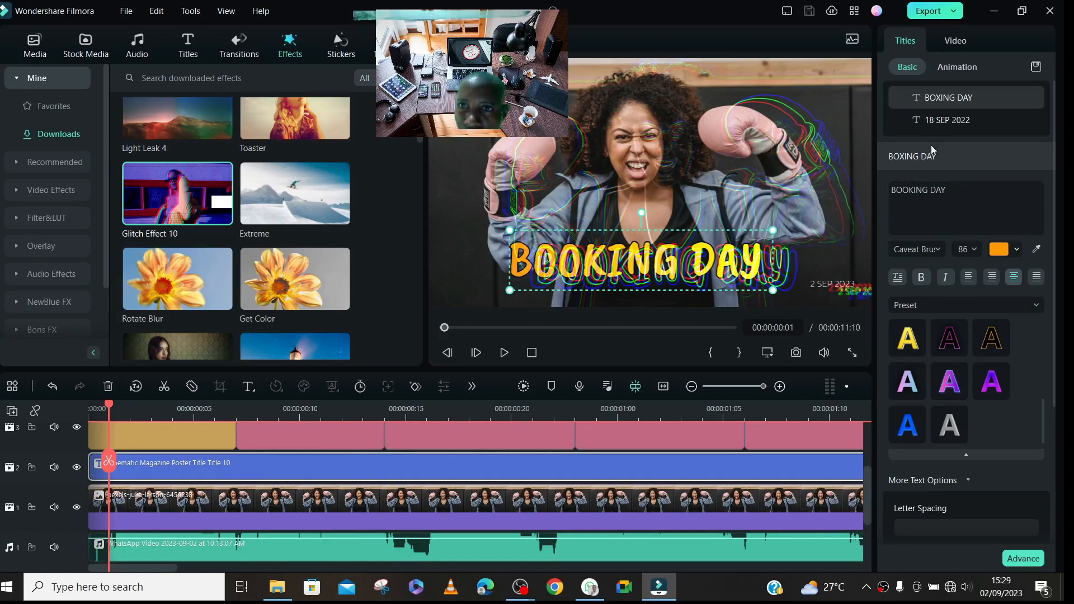
pyautogui.click(919, 191)
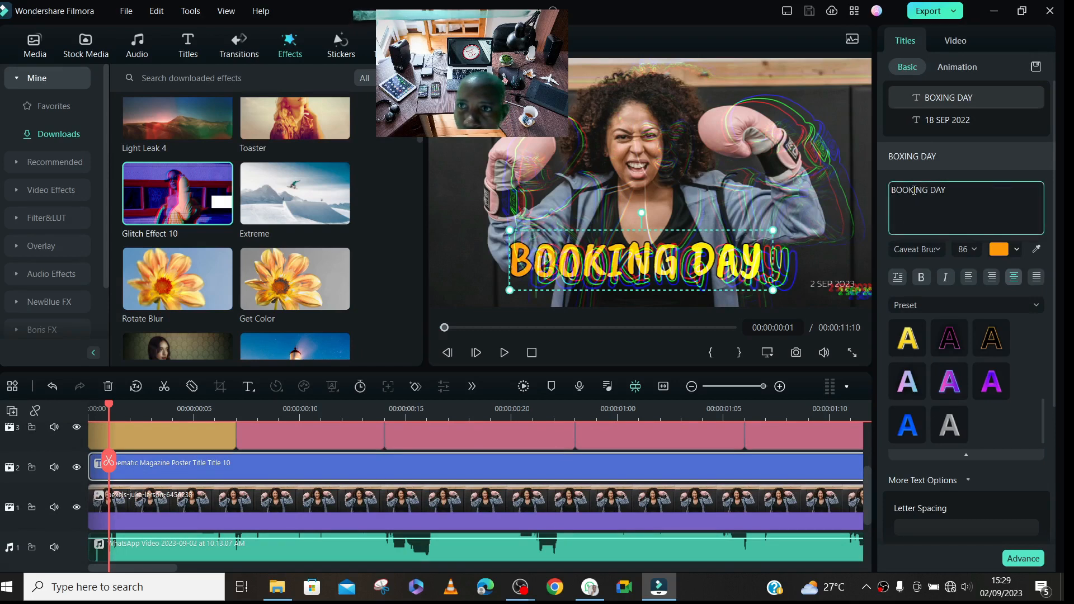
pyautogui.press('BackSpace')
pyautogui.press('BackSpace')
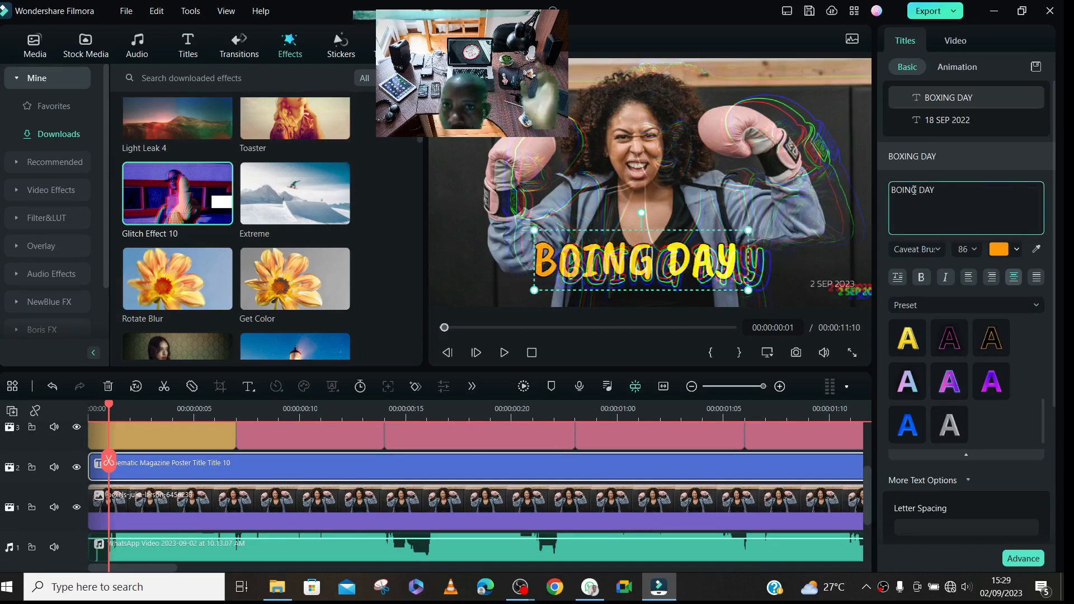
pyautogui.write('x')
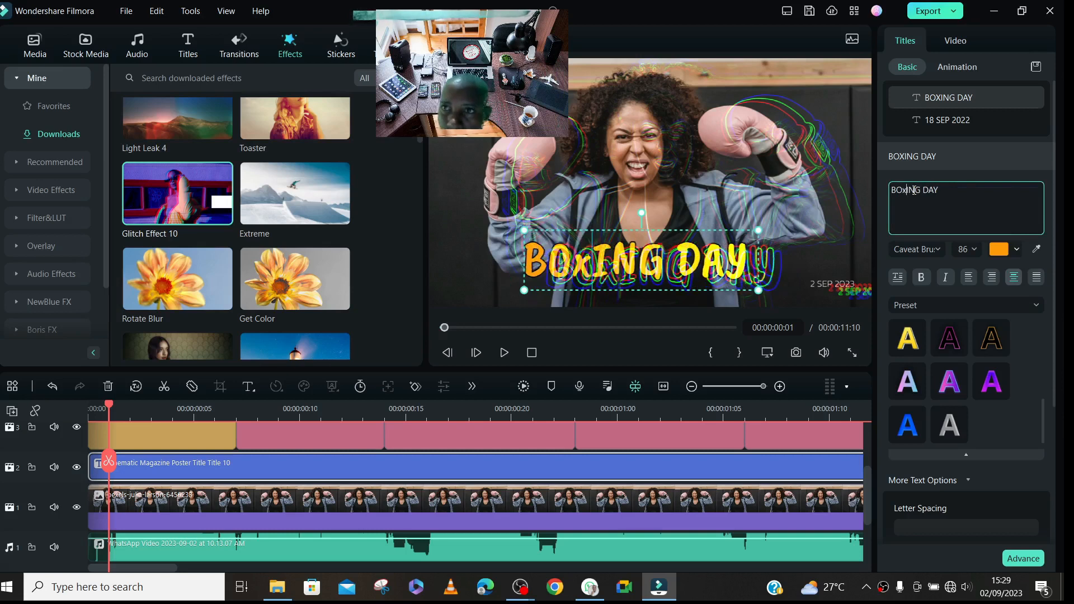
pyautogui.press('BackSpace')
pyautogui.write('X')
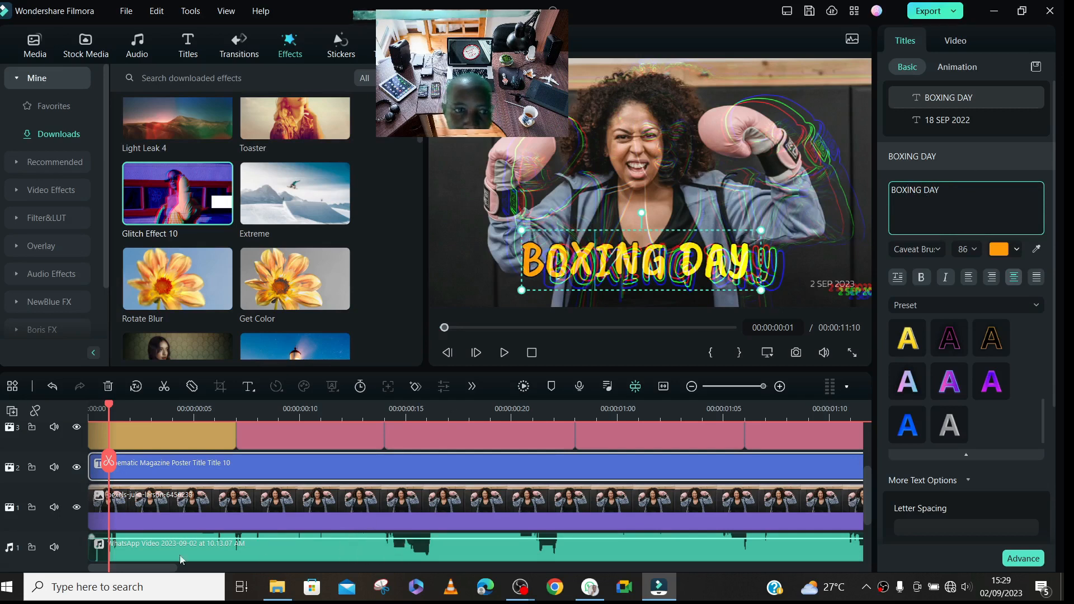
# - Close the small gap near 00:00:05:18 on video track 1 by extending the preceding photo clip to the next one
pyautogui.moveTo(148, 567); pyautogui.dragTo(435, 584)
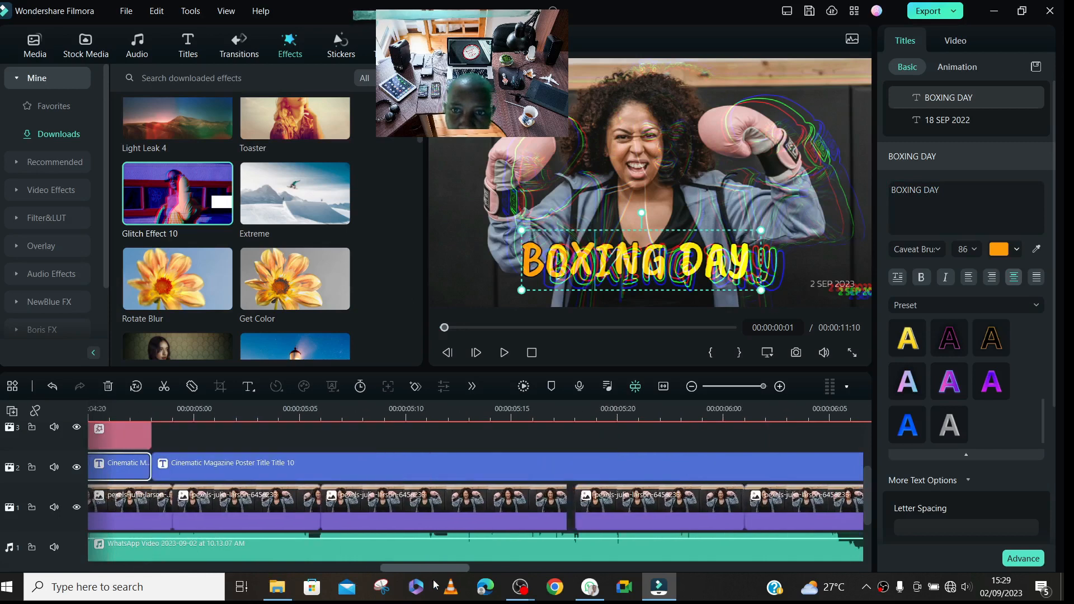
pyautogui.click(491, 456)
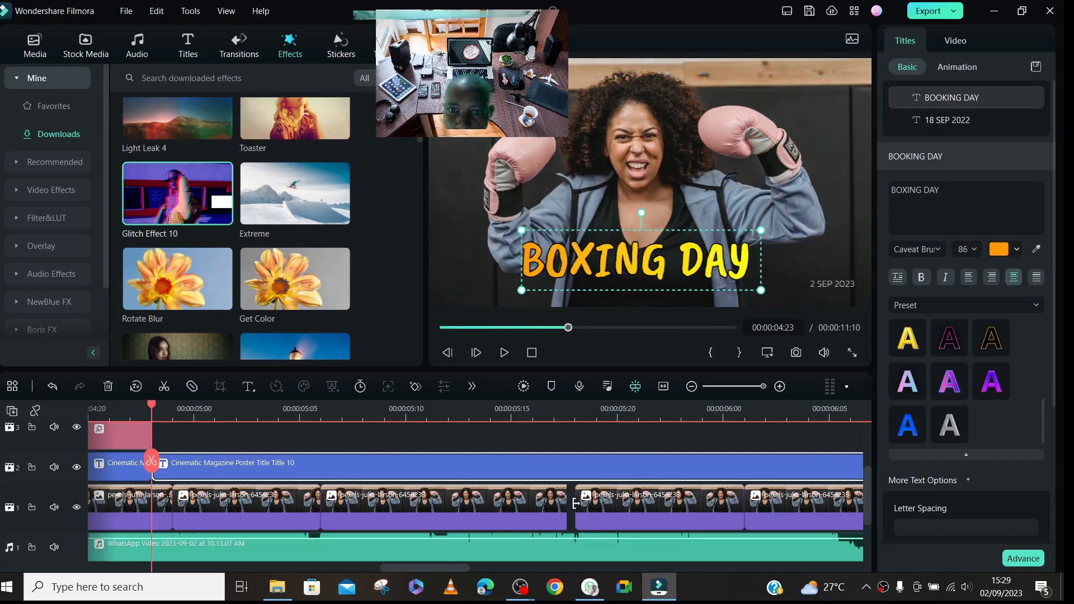
pyautogui.click(549, 511)
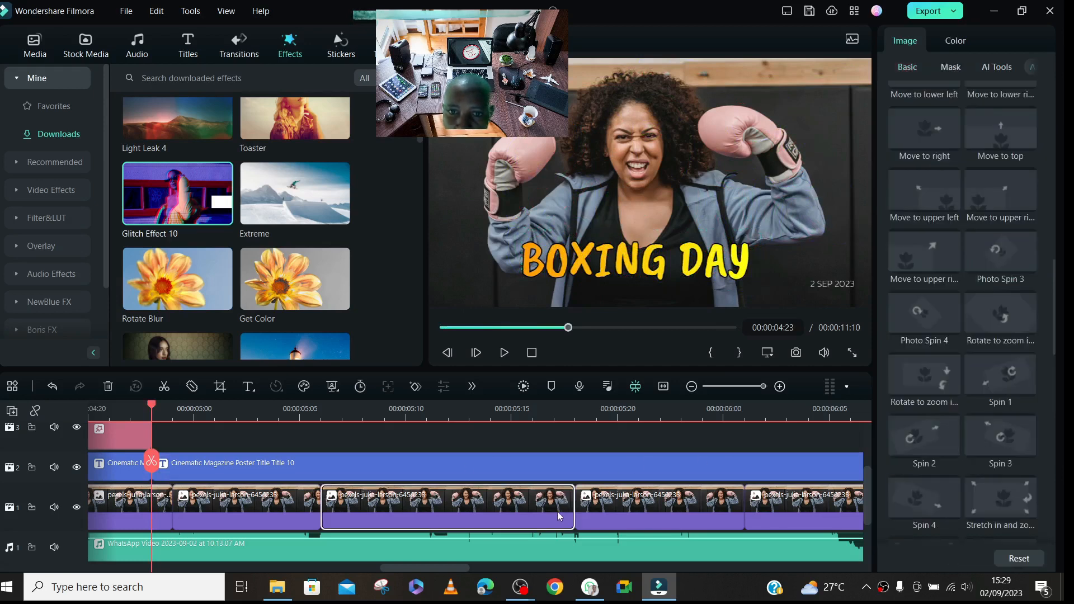
pyautogui.click(553, 434)
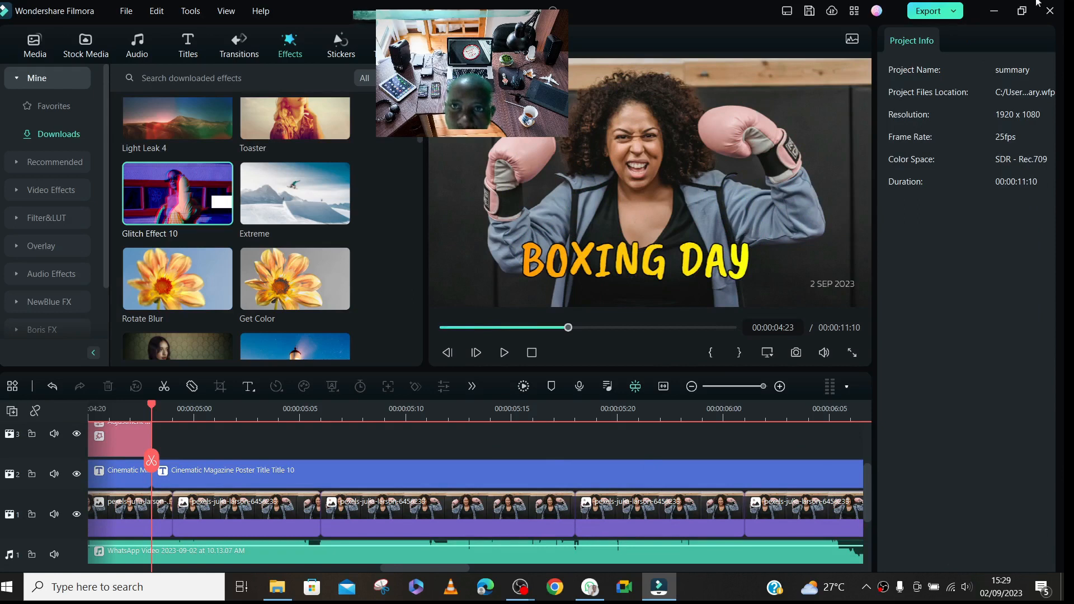
# - Save the project and start exporting it as an MP4 named summary
pyautogui.click(809, 11)
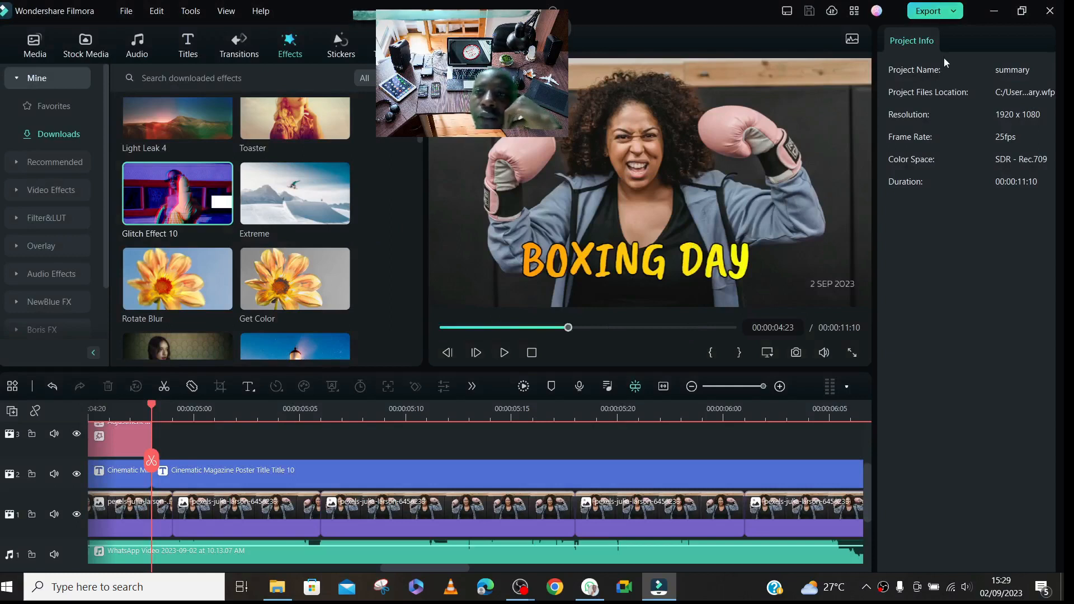
pyautogui.hotkey('ctrl', 'e')
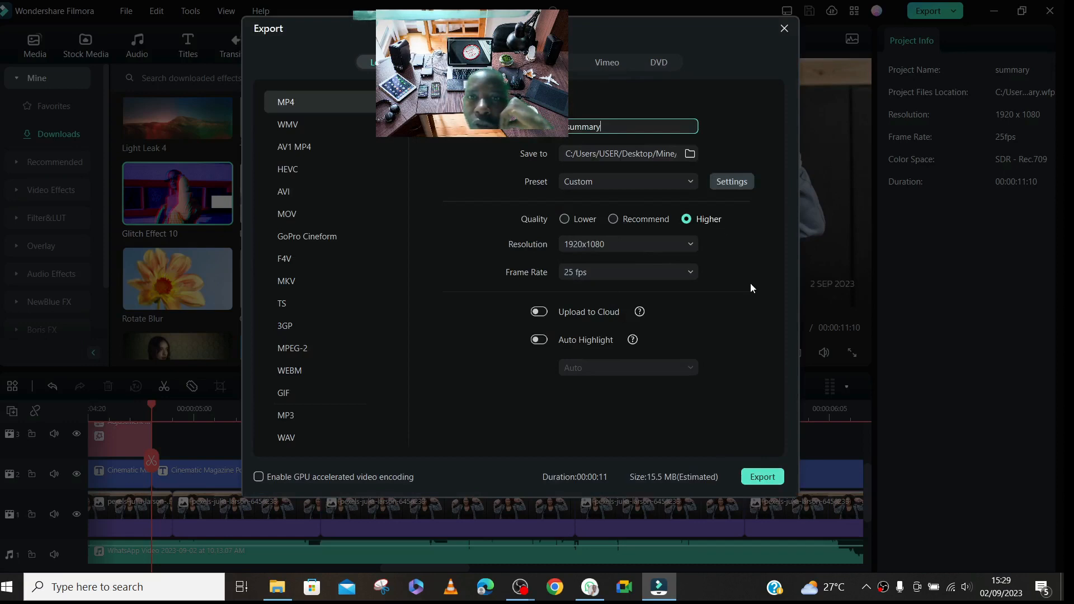
pyautogui.click(762, 477)
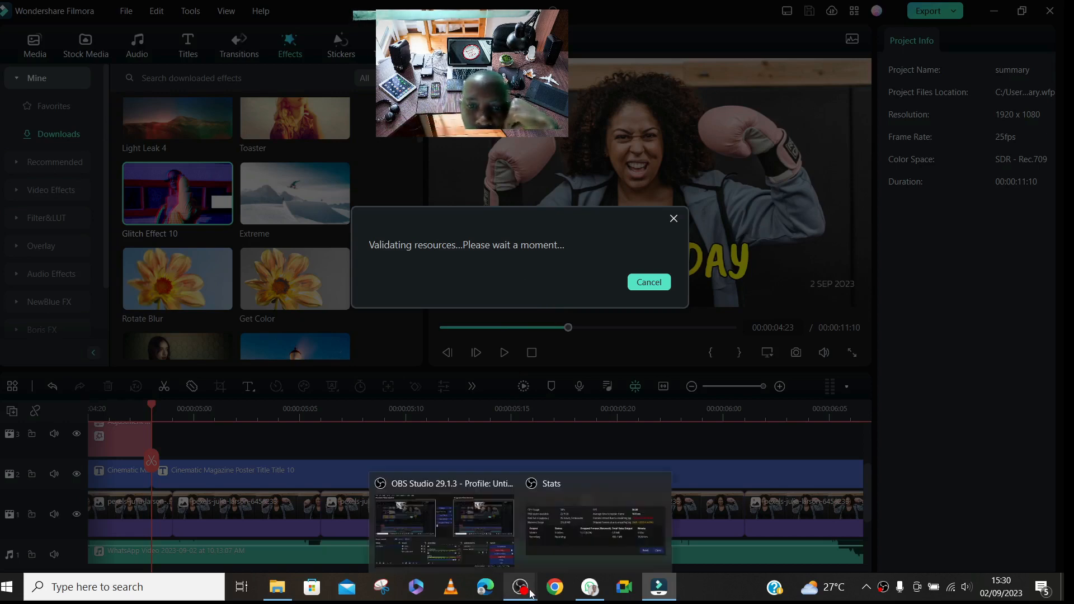
# - Open Google Chrome with the Person 1 profile and search Google for PEXELS in a new tab
pyautogui.moveTo(278, 585)
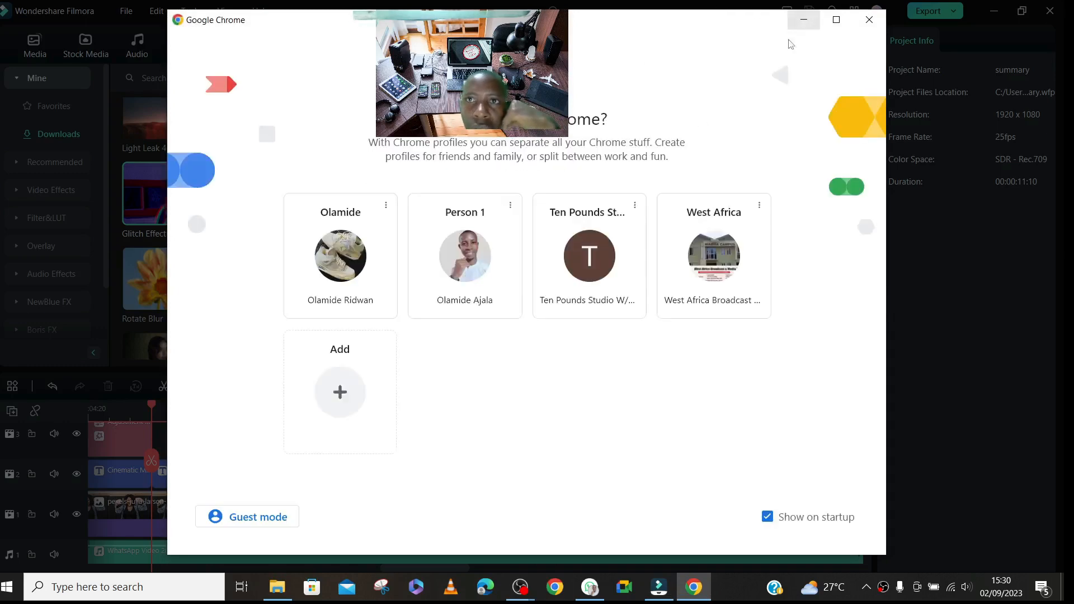
pyautogui.click(517, 252)
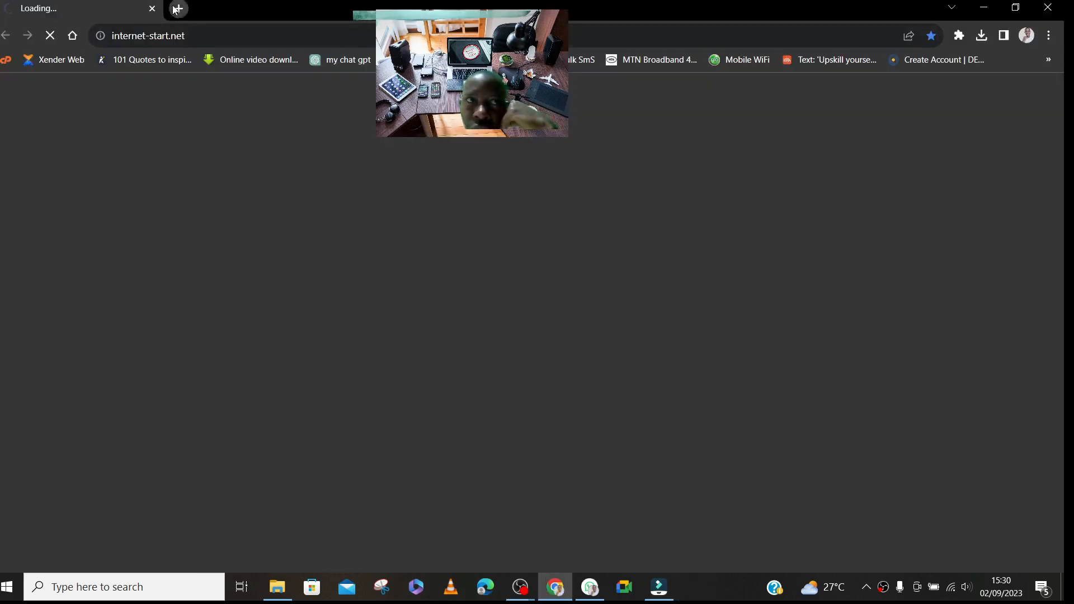
pyautogui.click(178, 9)
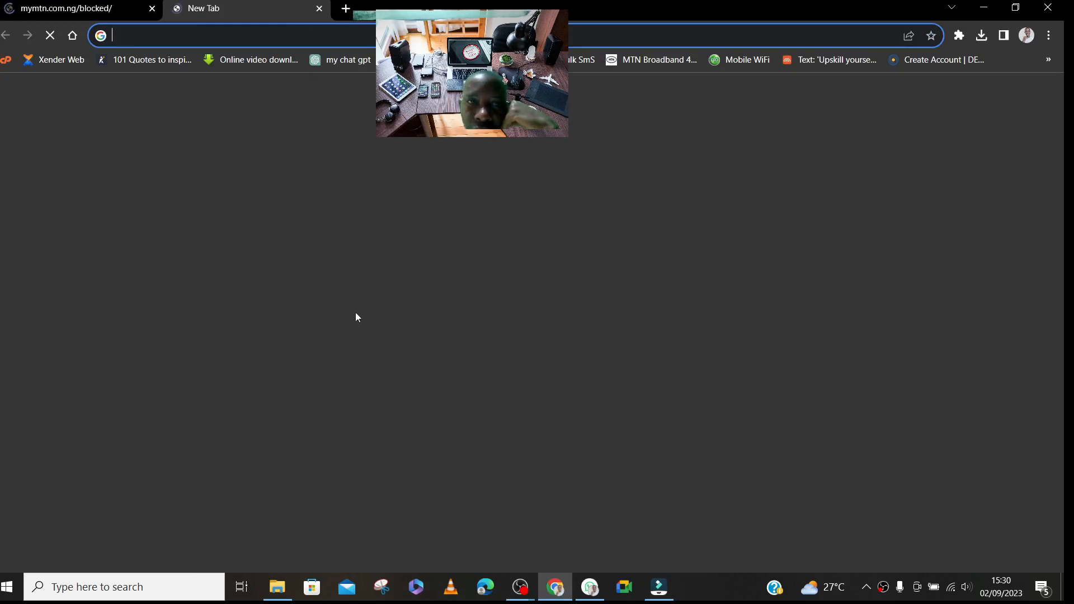
pyautogui.click(391, 287)
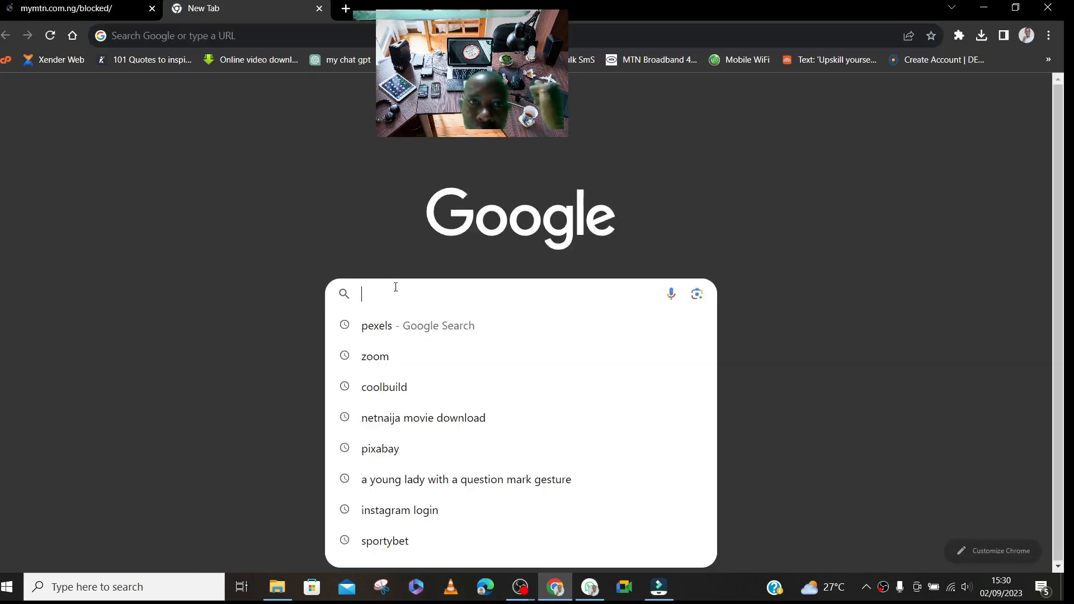
pyautogui.write('PEXELS')
pyautogui.press('Return')
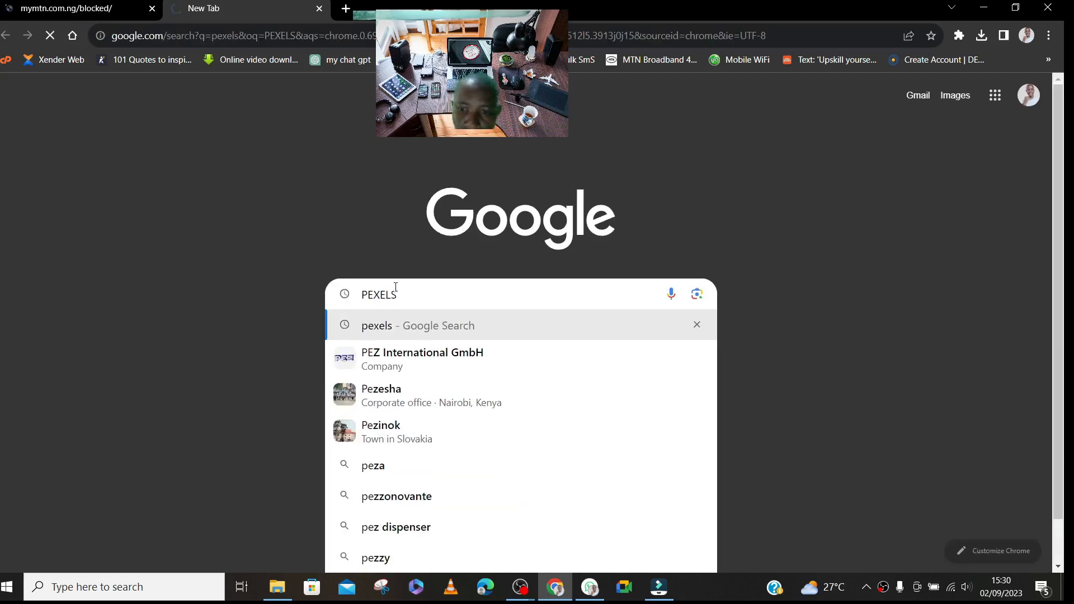
# - Search Google for pixabay in another new tab and check the loading of both searches
pyautogui.click(353, 8)
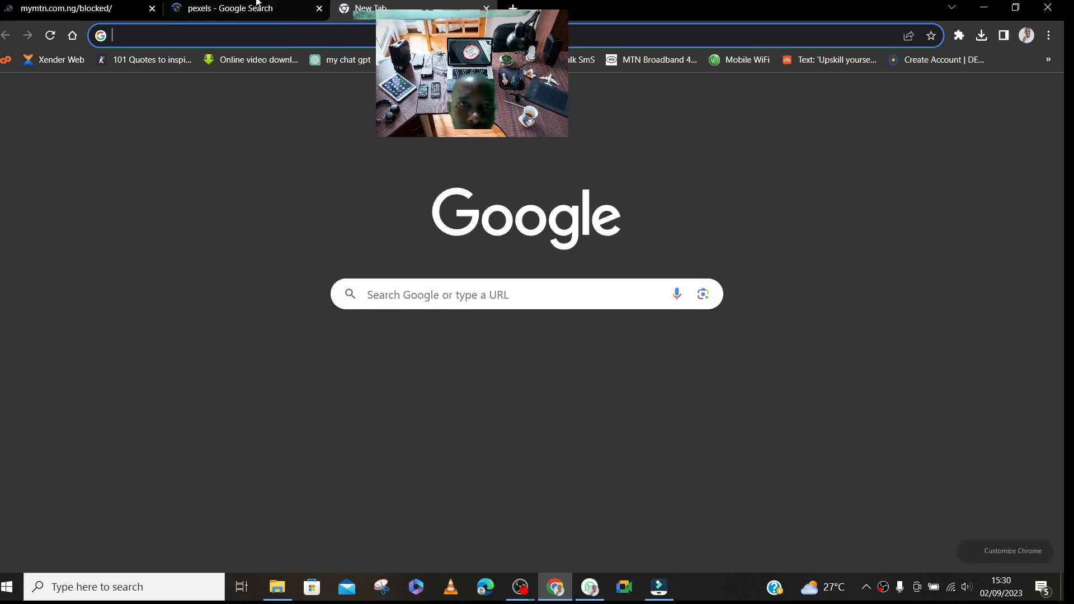
pyautogui.click(406, 291)
pyautogui.write('PIXABAY')
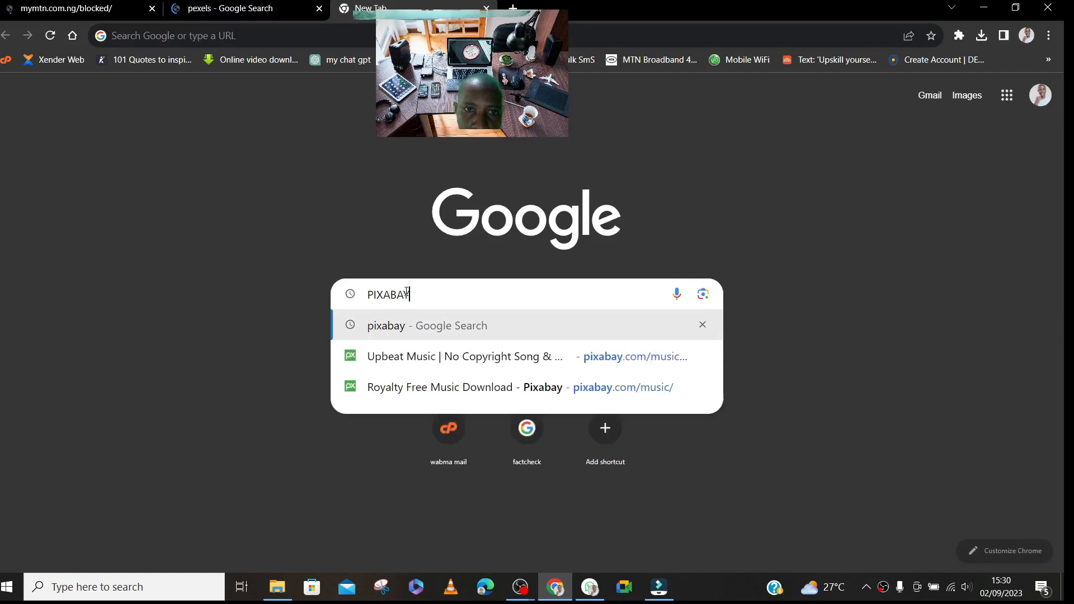
pyautogui.press('Down')
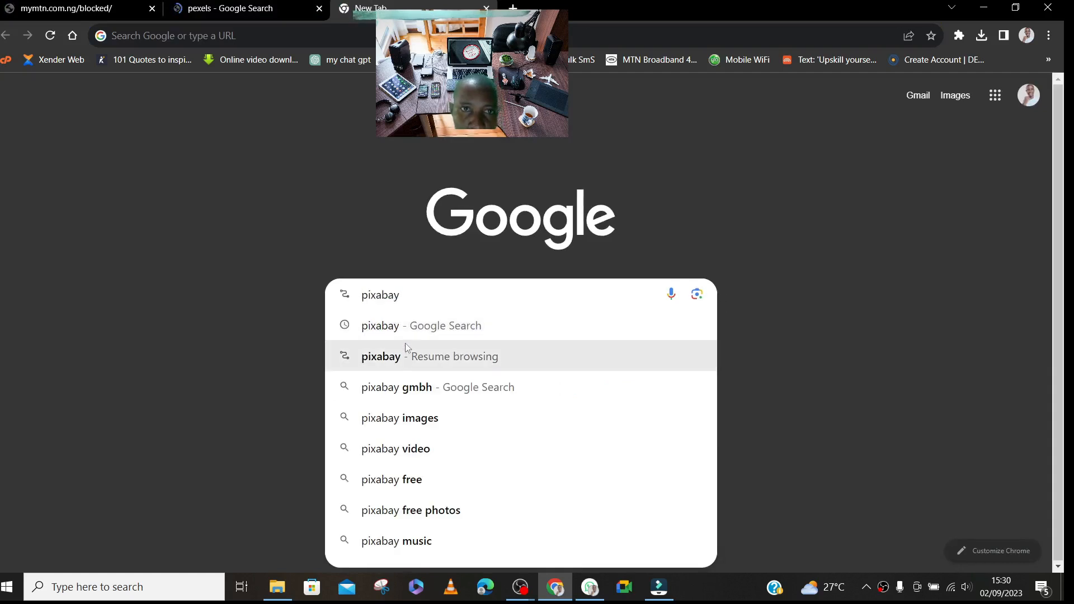
pyautogui.click(280, 8)
pyautogui.click(361, 16)
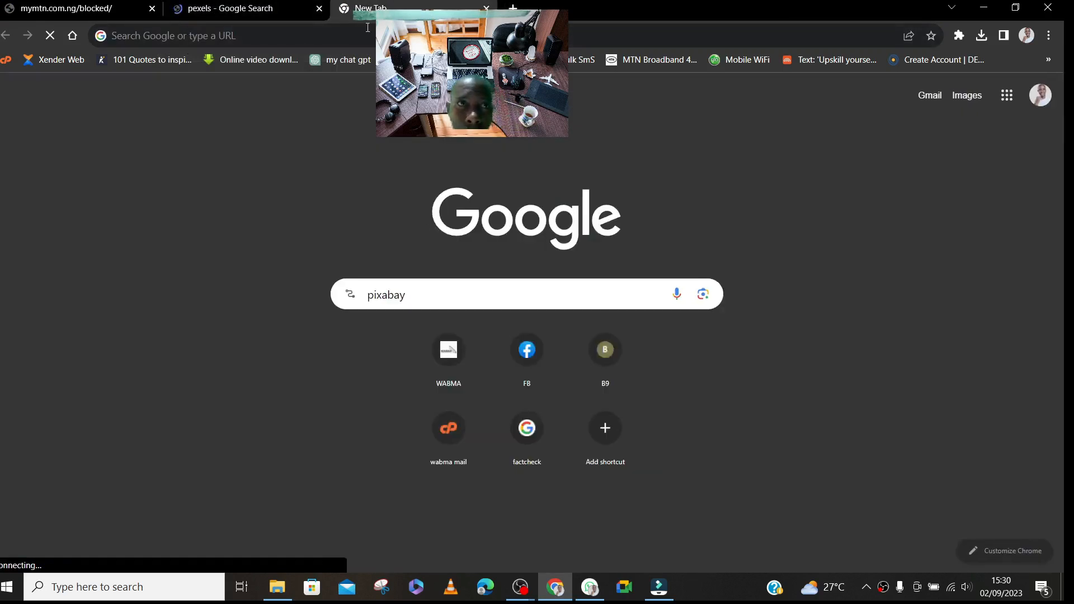
# - Switch to Filmora, cancel the pending export and restart exporting the project as an MP4 named summary
pyautogui.moveTo(659, 587)
pyautogui.click(648, 524)
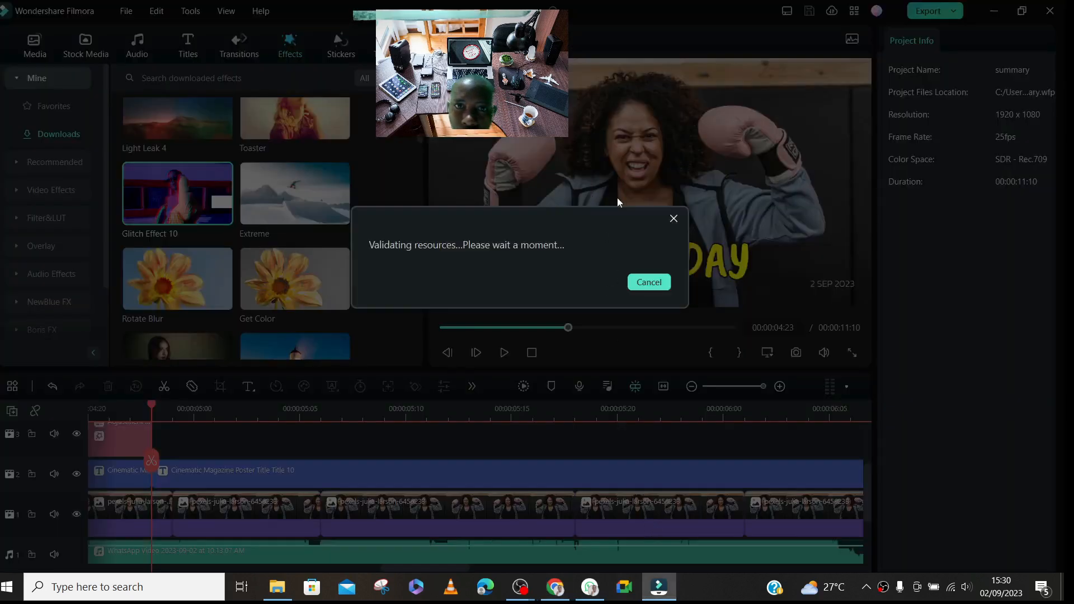
pyautogui.click(648, 282)
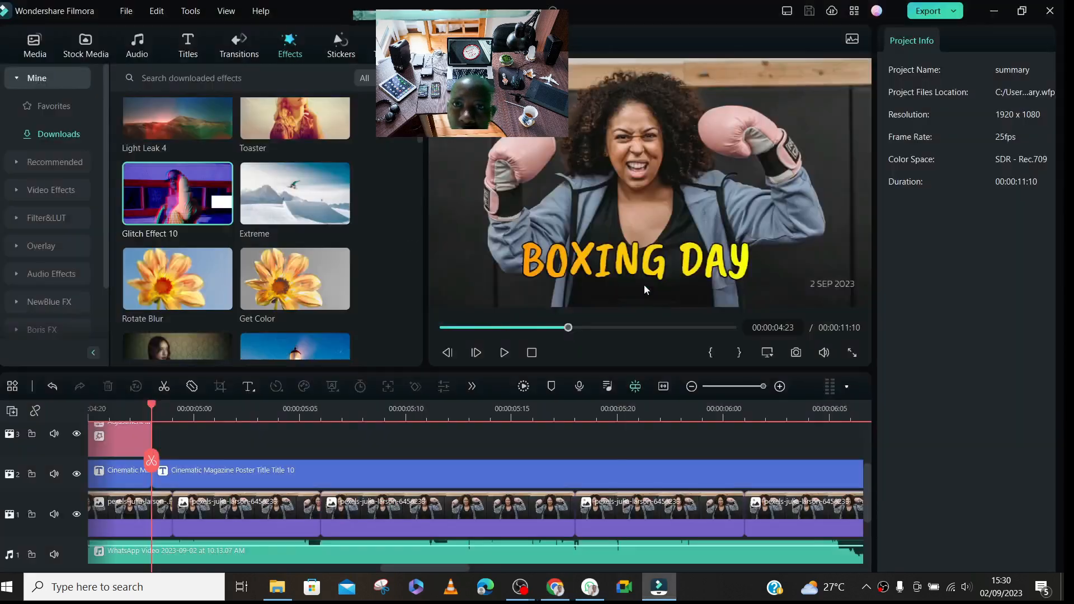
pyautogui.click(931, 12)
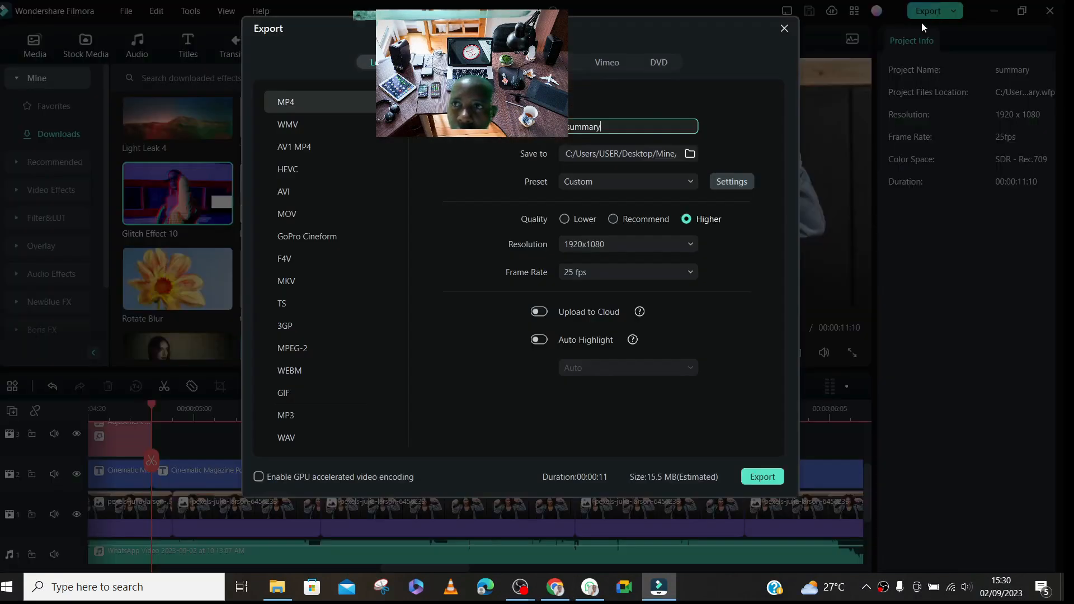
pyautogui.click(762, 477)
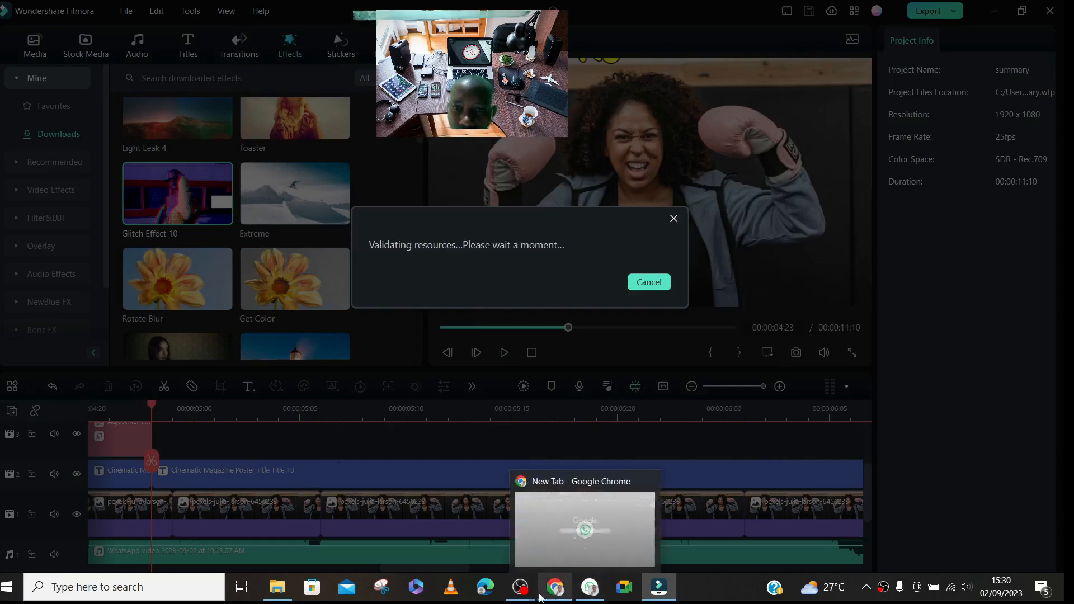
# - Return to Chrome and open the Pexels website from the pexels search results
pyautogui.moveTo(535, 593)
pyautogui.click(554, 526)
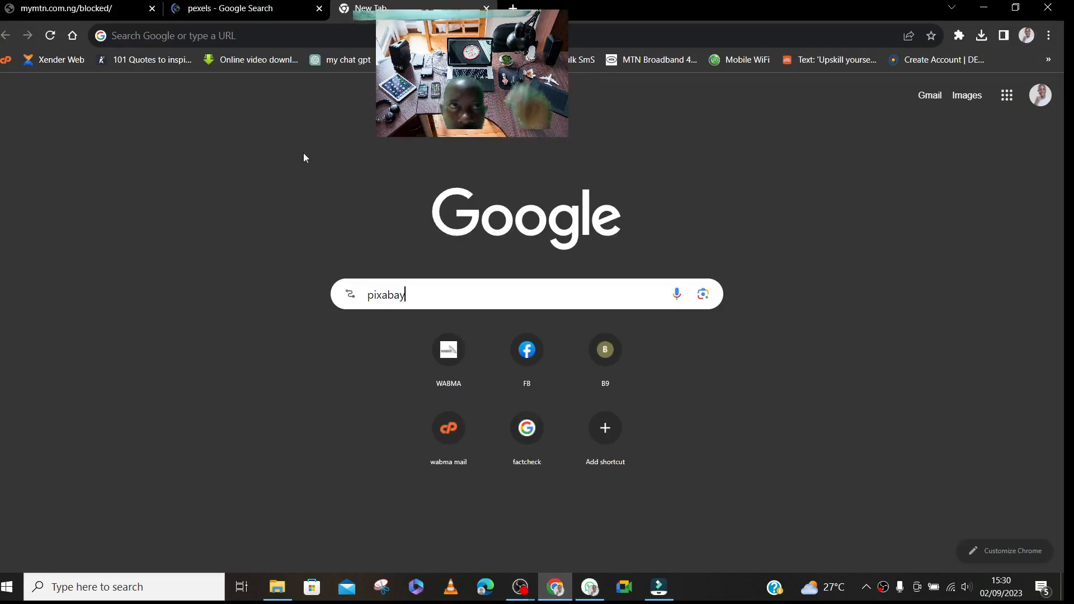
pyautogui.click(257, 10)
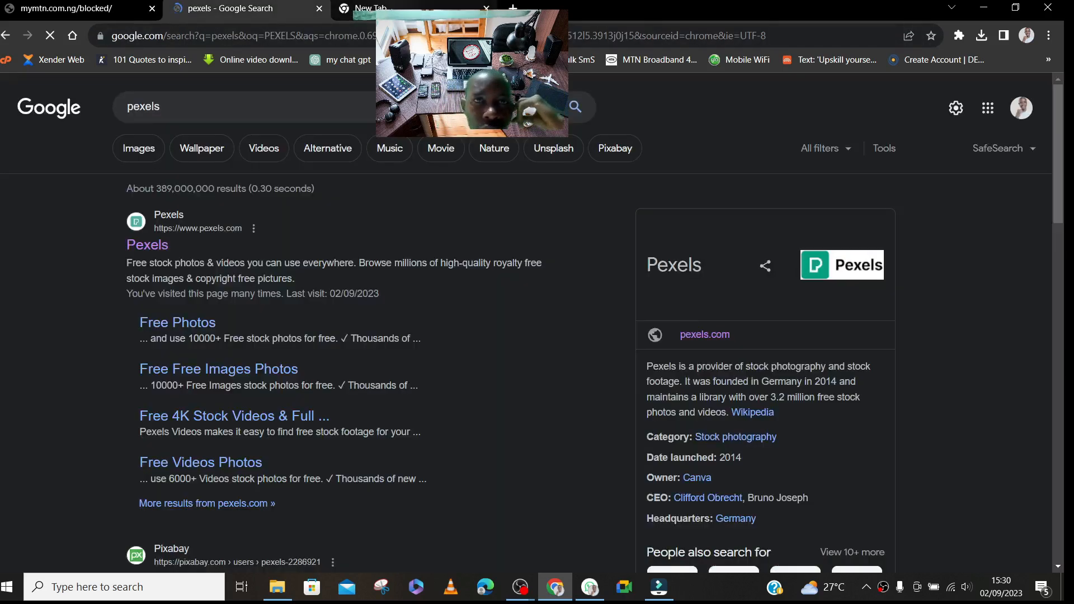
pyautogui.click(161, 248)
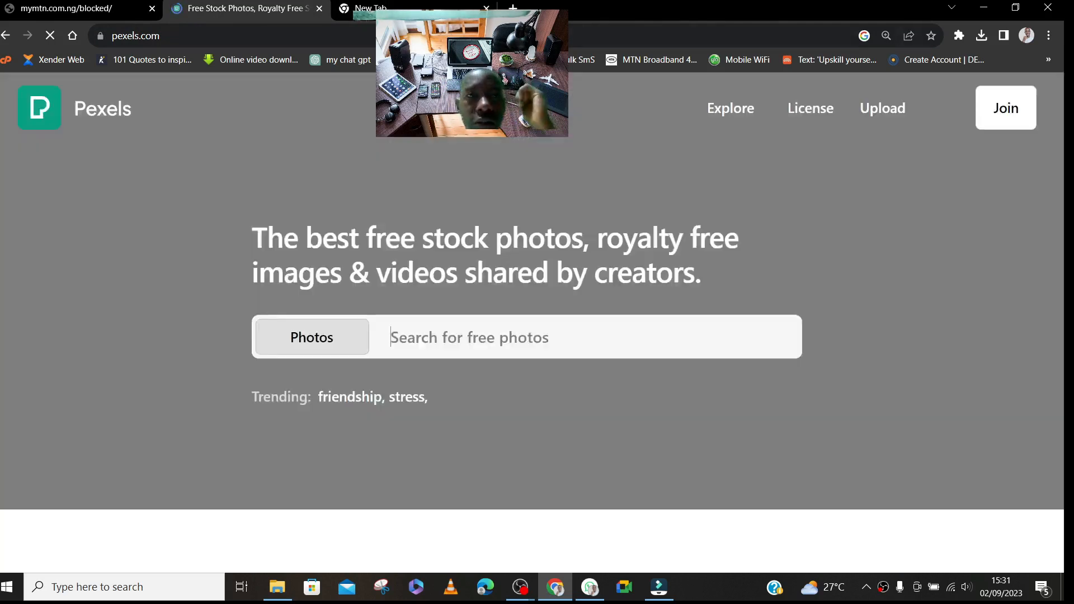
# - Re-enter pixabay in the other tab's Google search box and choose the Resume browsing suggestion
pyautogui.click(358, 9)
pyautogui.click(435, 292)
pyautogui.press('BackSpace')
pyautogui.press('BackSpace')
pyautogui.press('BackSpace')
pyautogui.press('BackSpace')
pyautogui.press('BackSpace')
pyautogui.press('BackSpace')
pyautogui.press('BackSpace')
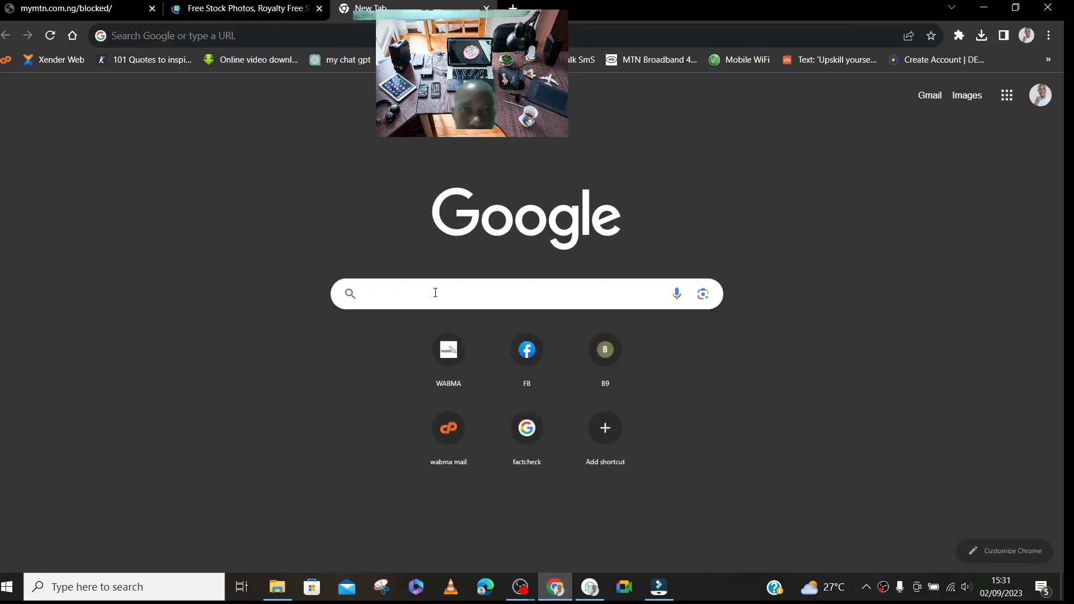
pyautogui.write('PIXA')
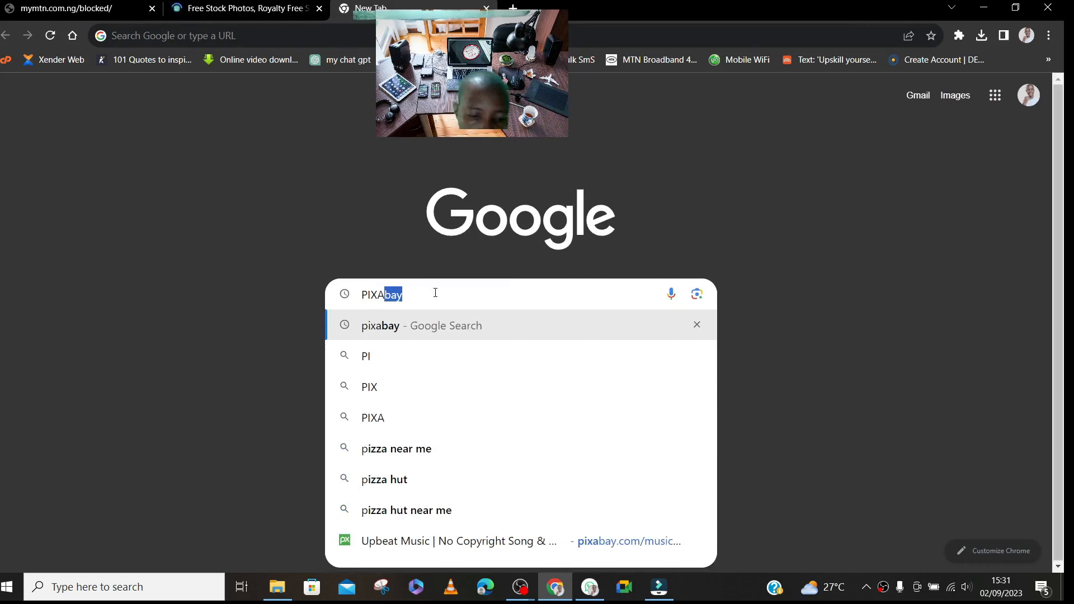
pyautogui.write('BAY')
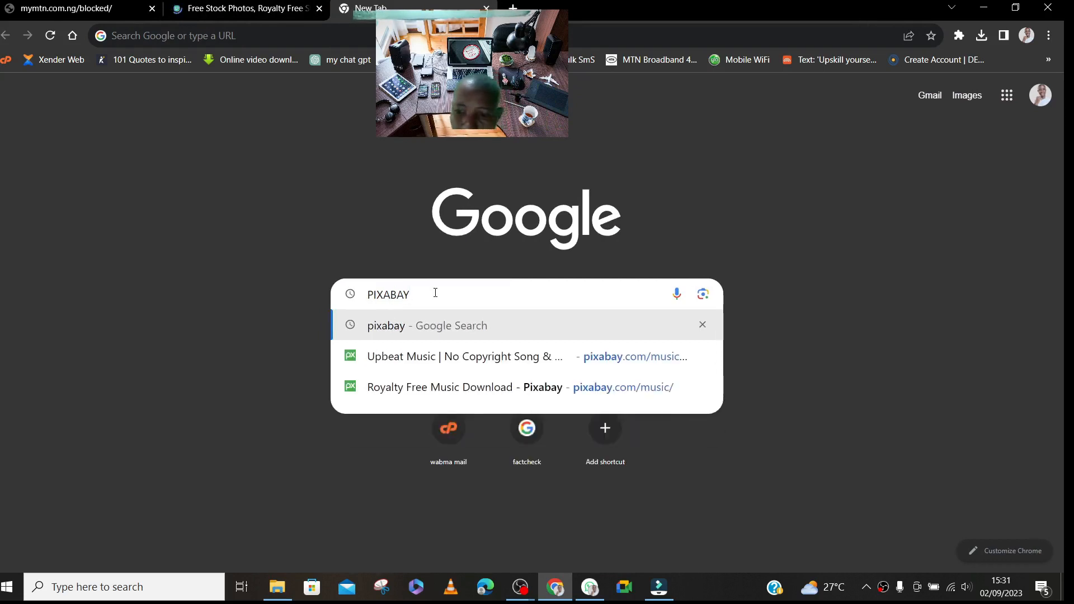
pyautogui.press('Down')
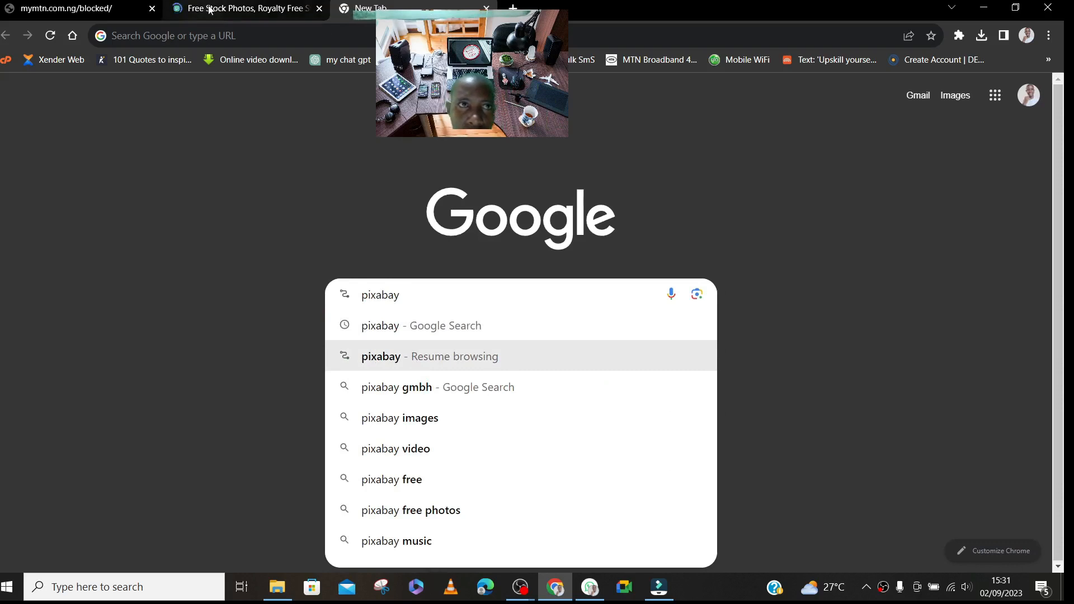
pyautogui.press('Return')
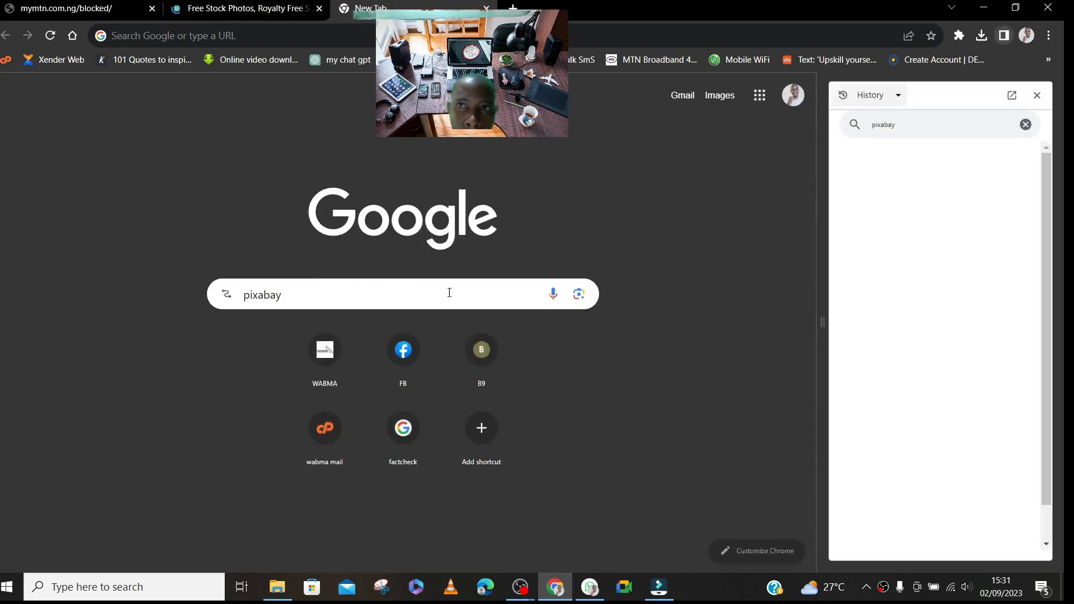
# - Shorten the query and search Google for the suggested pixabay images
pyautogui.click(449, 290)
pyautogui.press('BackSpace')
pyautogui.press('BackSpace')
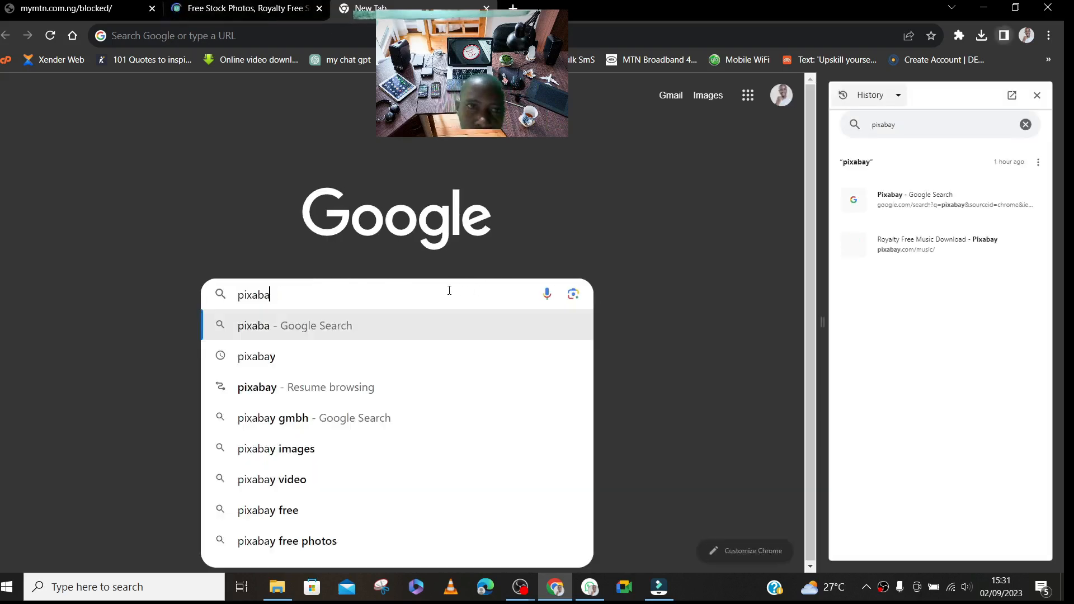
pyautogui.click(322, 449)
# - Check the loading of the Pexels and Pixabay tabs, and check the export progress in Filmora, moving its validation dialog lower
pyautogui.click(235, 8)
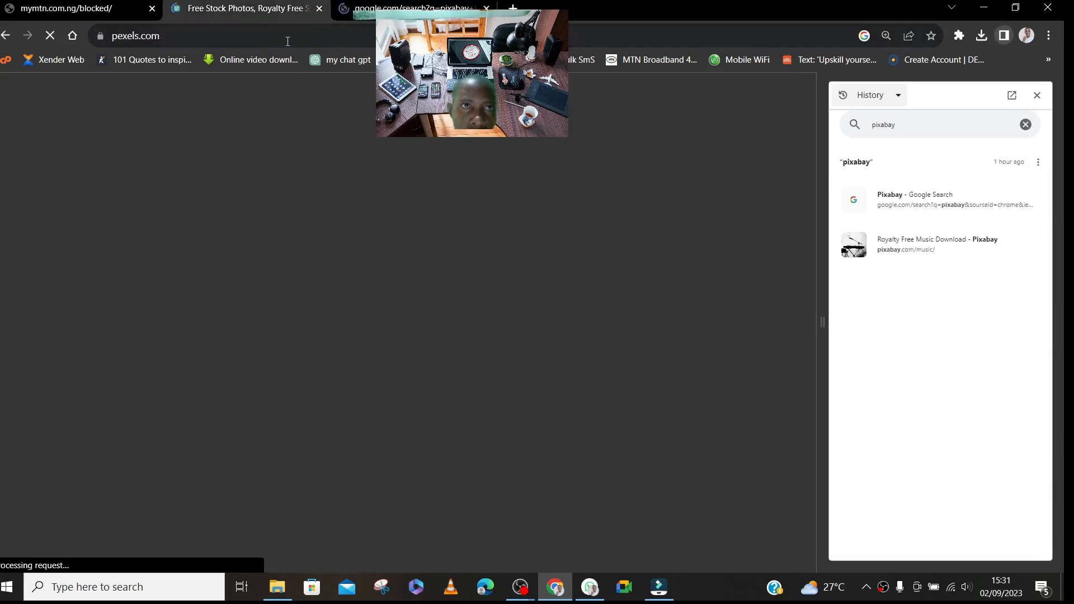
pyautogui.click(392, 7)
pyautogui.click(273, 11)
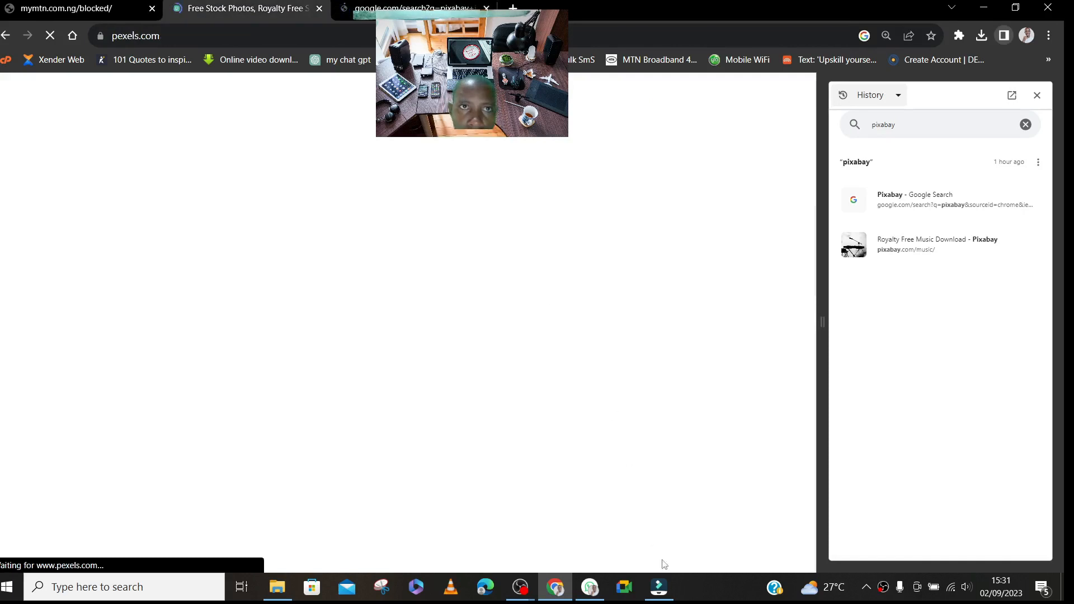
pyautogui.click(649, 518)
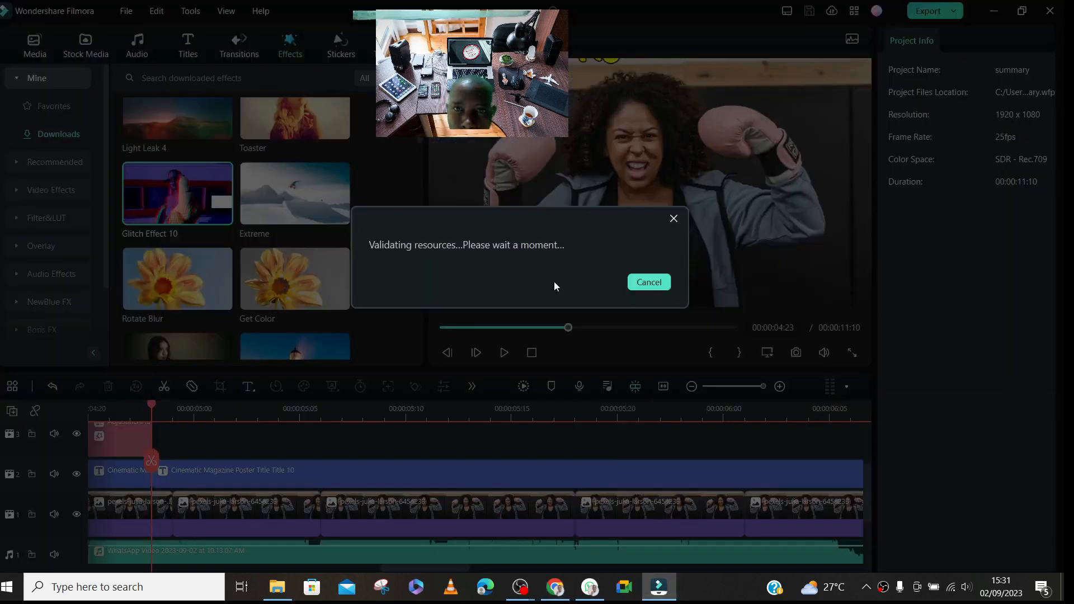
pyautogui.moveTo(519, 226); pyautogui.dragTo(487, 307)
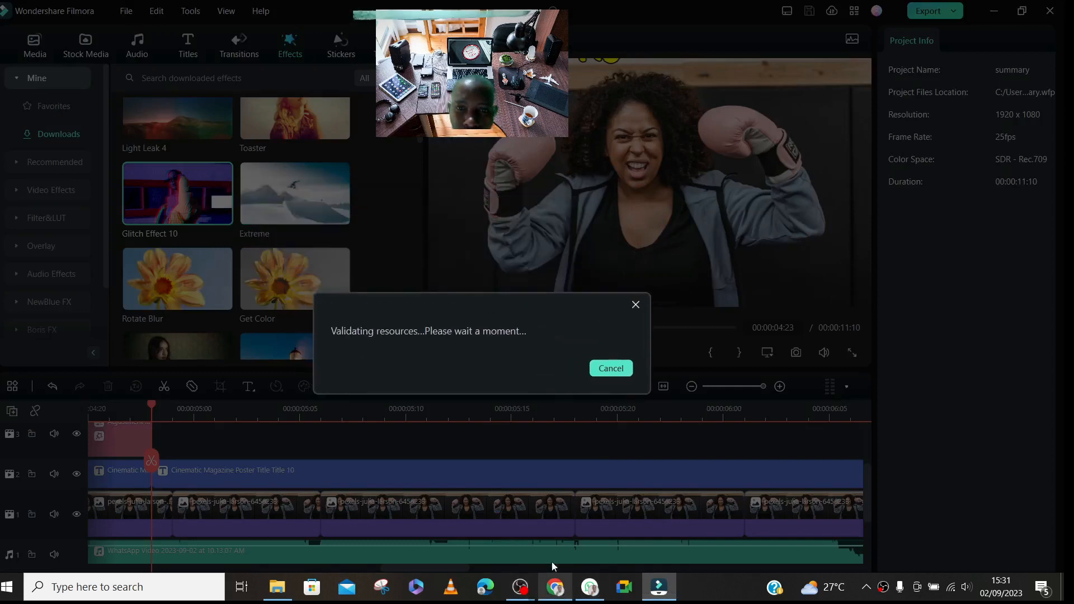
# - Return to Chrome and open the Pixabay website from the pixabay images search results
pyautogui.moveTo(553, 586)
pyautogui.click(548, 531)
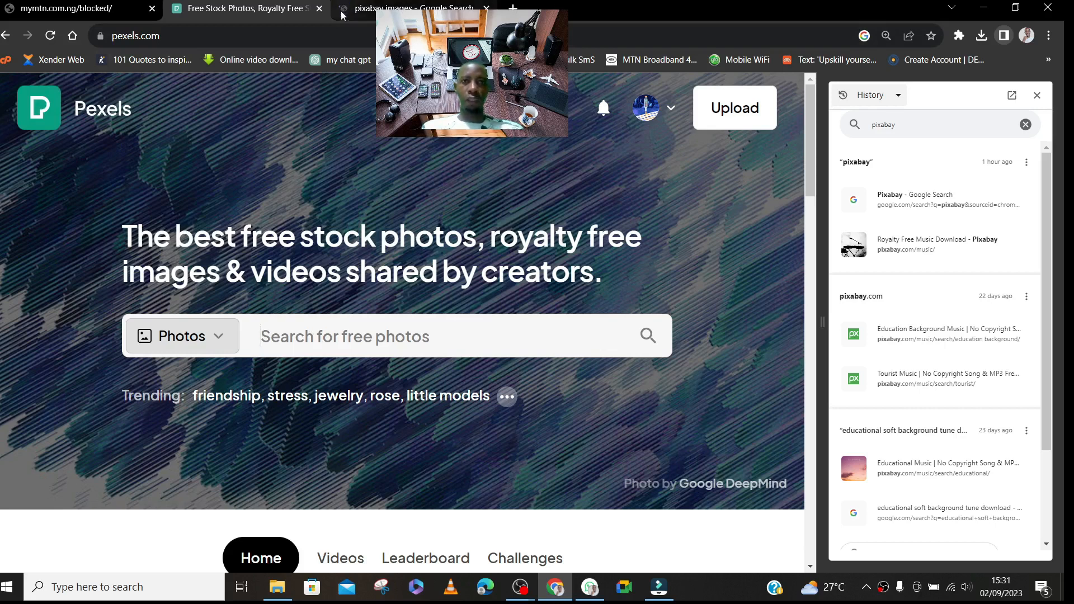
pyautogui.click(387, 8)
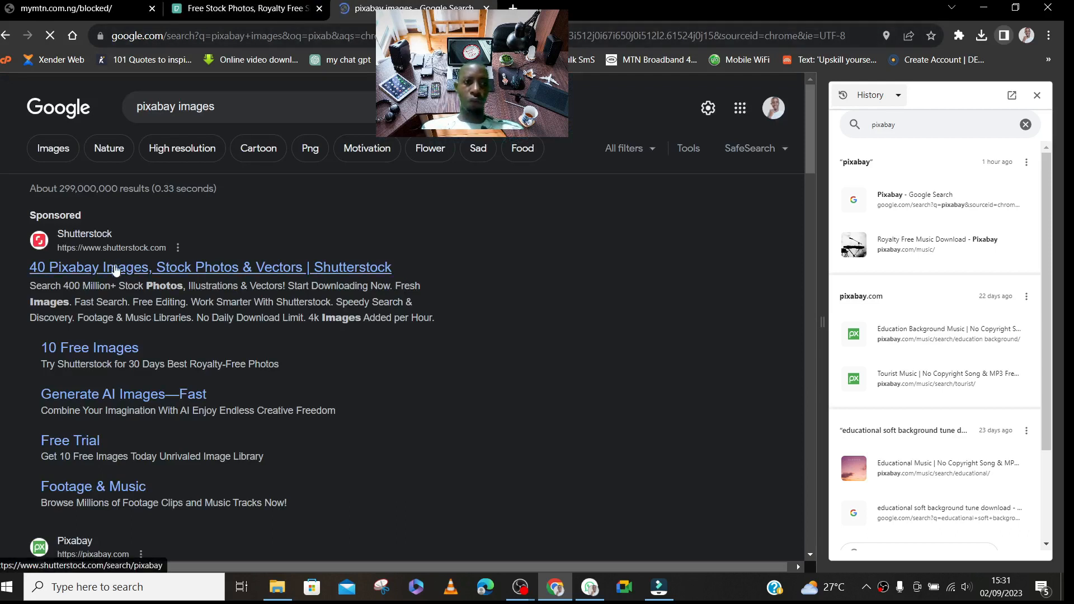
pyautogui.scroll(-15, 414, 388)
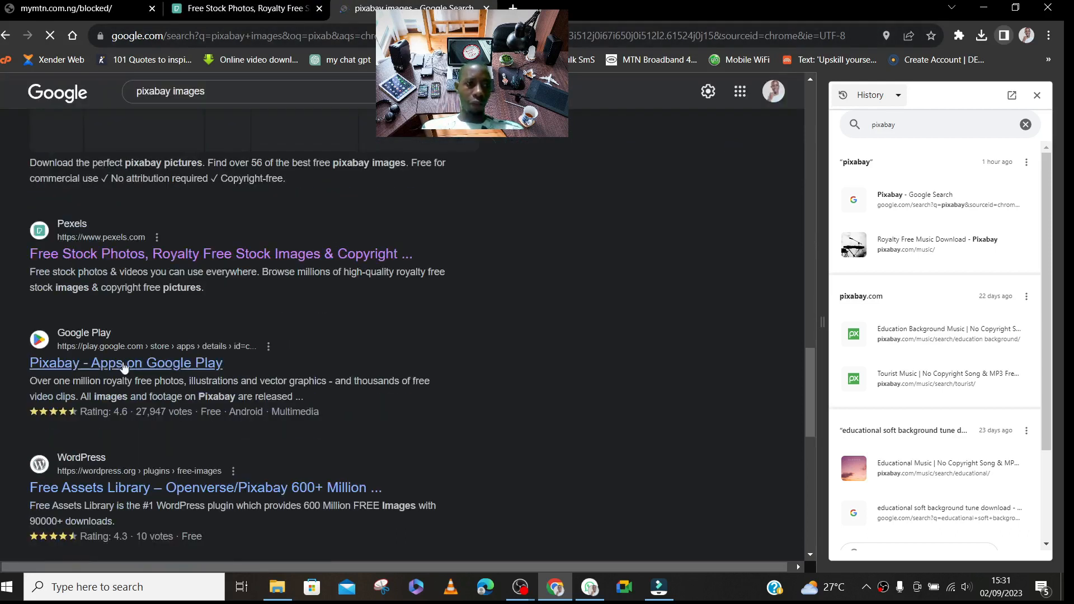
pyautogui.scroll(12, 151, 361)
pyautogui.scroll(-12, 152, 364)
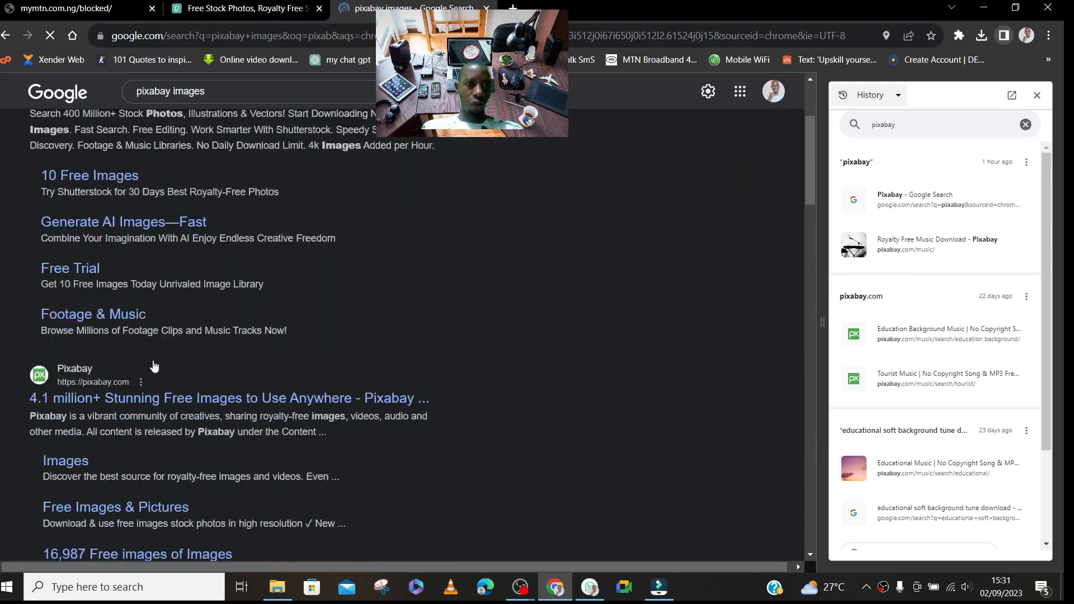
pyautogui.scroll(12, 141, 330)
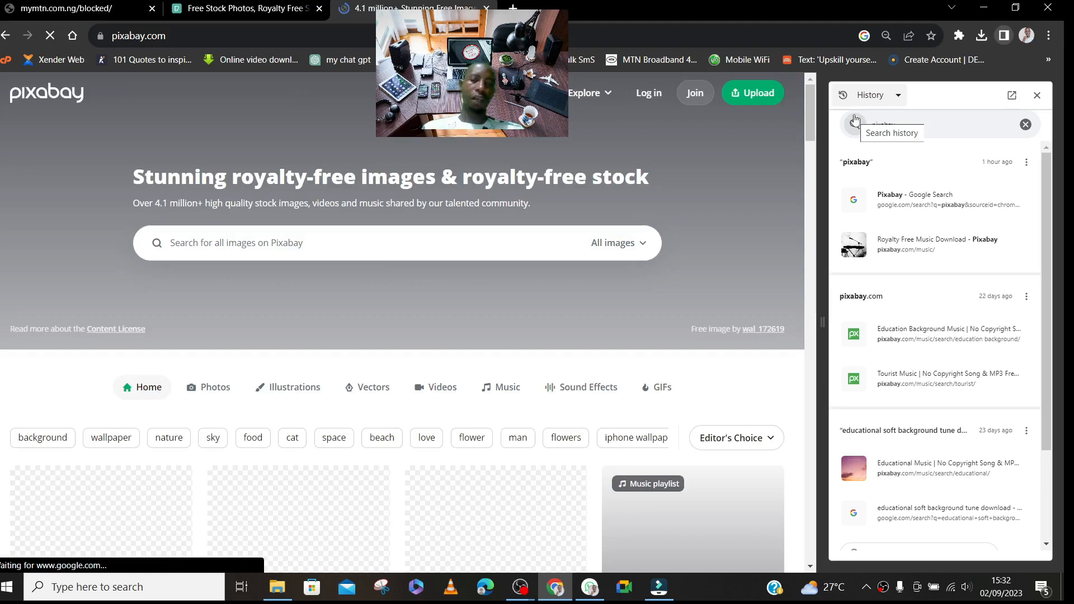
# - Check the Pexels and Pixabay tabs, and open the HeyGen - AI Spokesperson Video Creator bookmark in a new tab
pyautogui.click(232, 11)
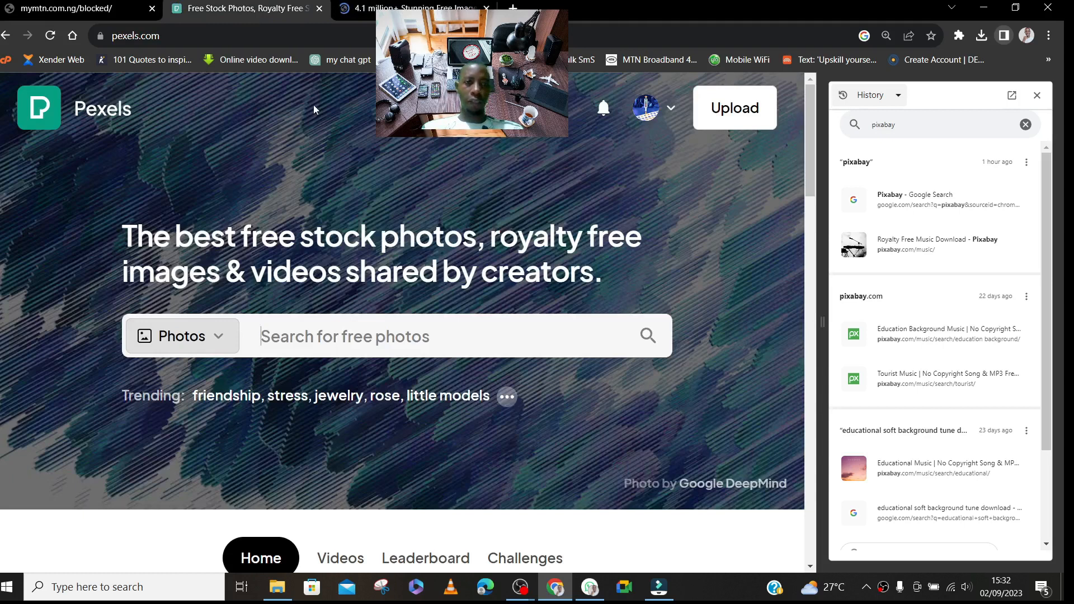
pyautogui.click(388, 5)
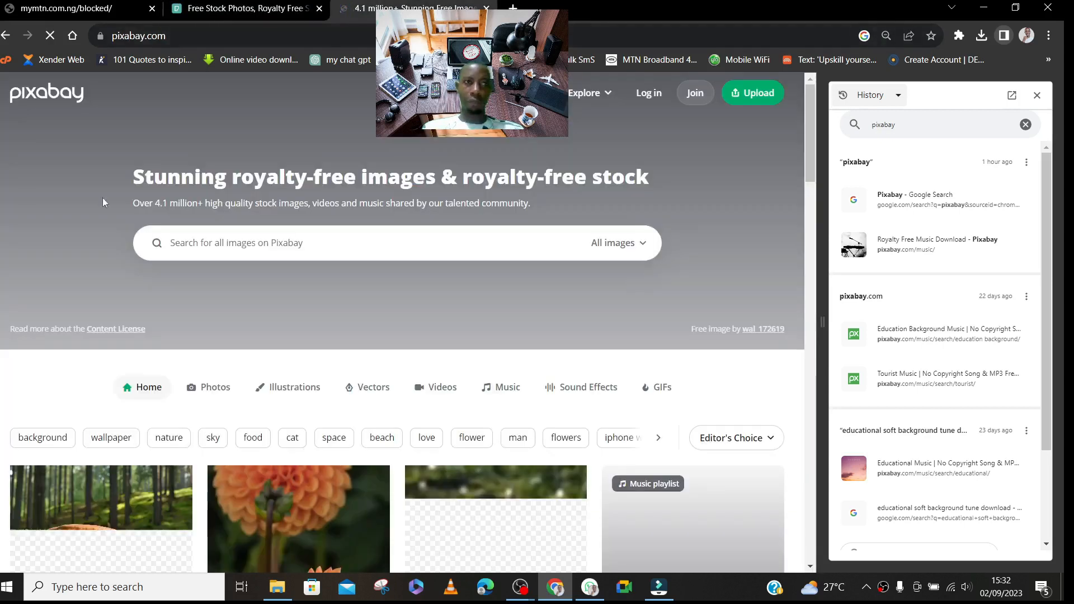
pyautogui.click(514, 6)
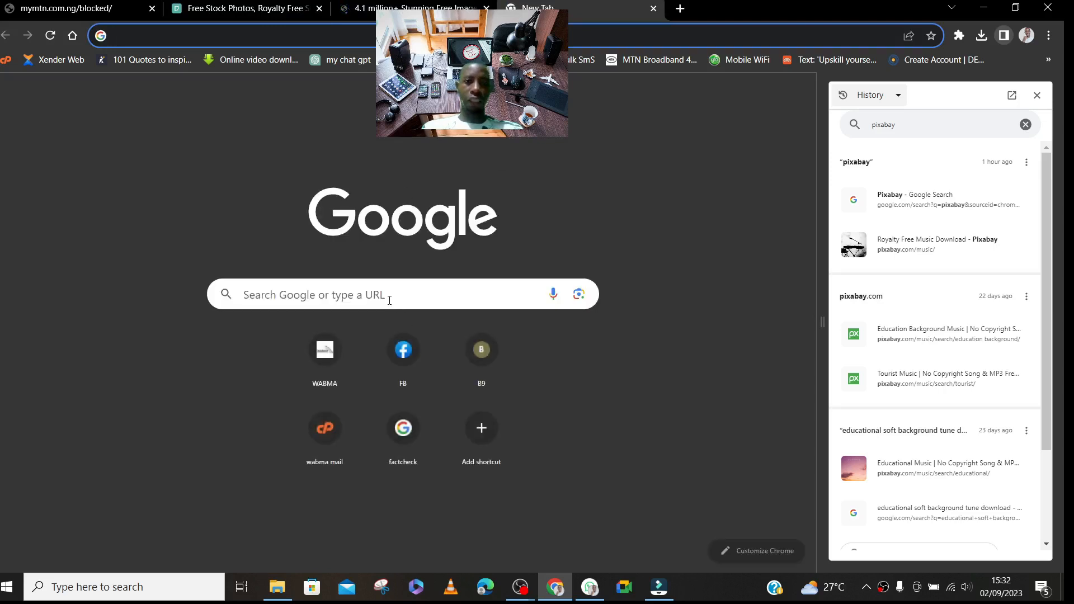
pyautogui.click(1047, 60)
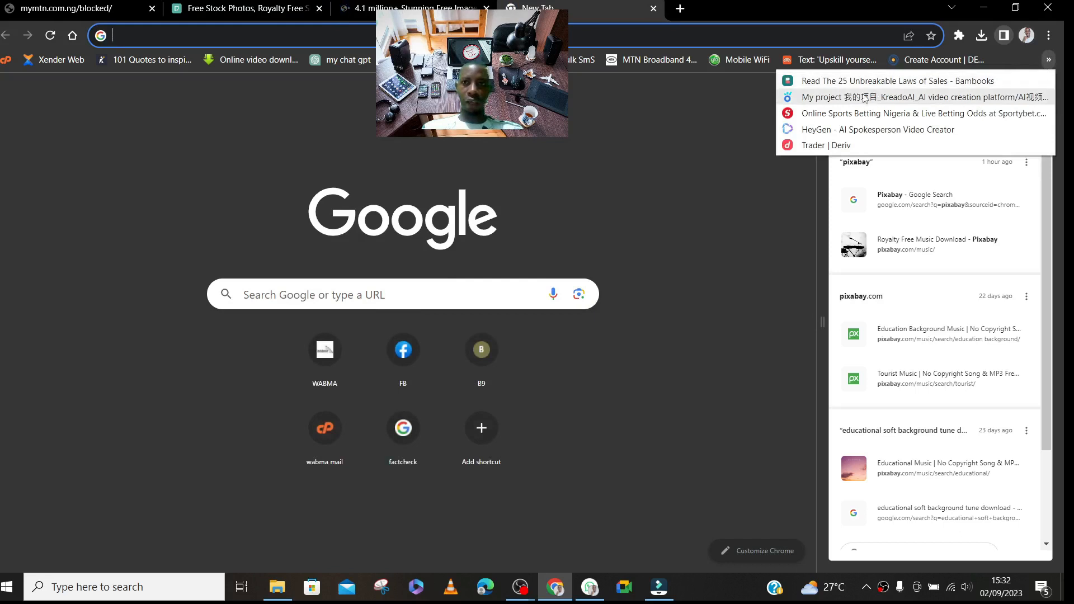
pyautogui.click(872, 129)
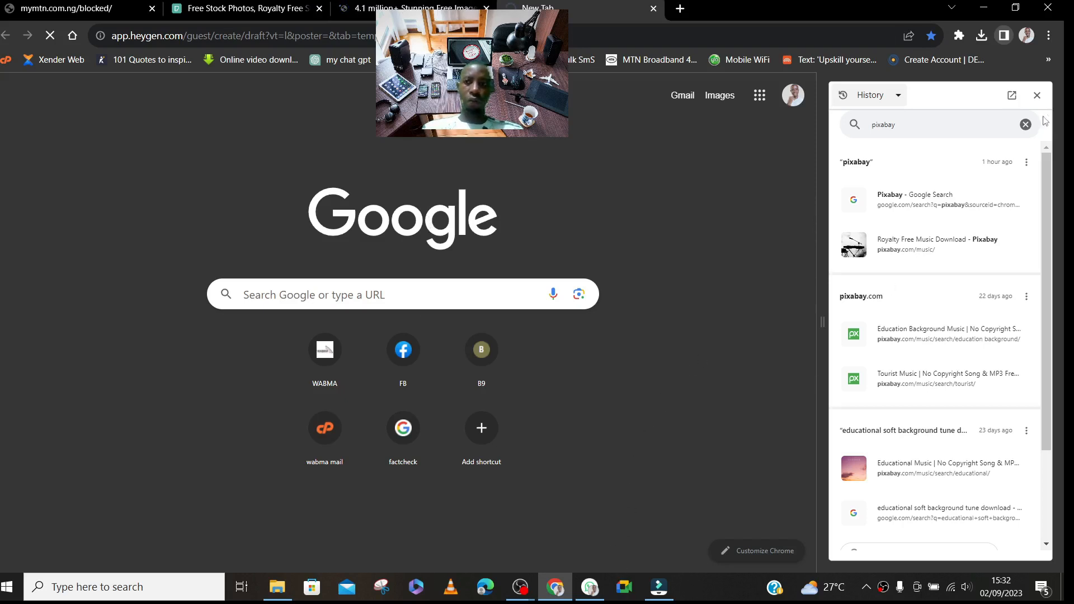
# - Close the browser's History side panel and check the Pixabay page before returning to the HeyGen tab
pyautogui.click(1036, 96)
pyautogui.click(345, 11)
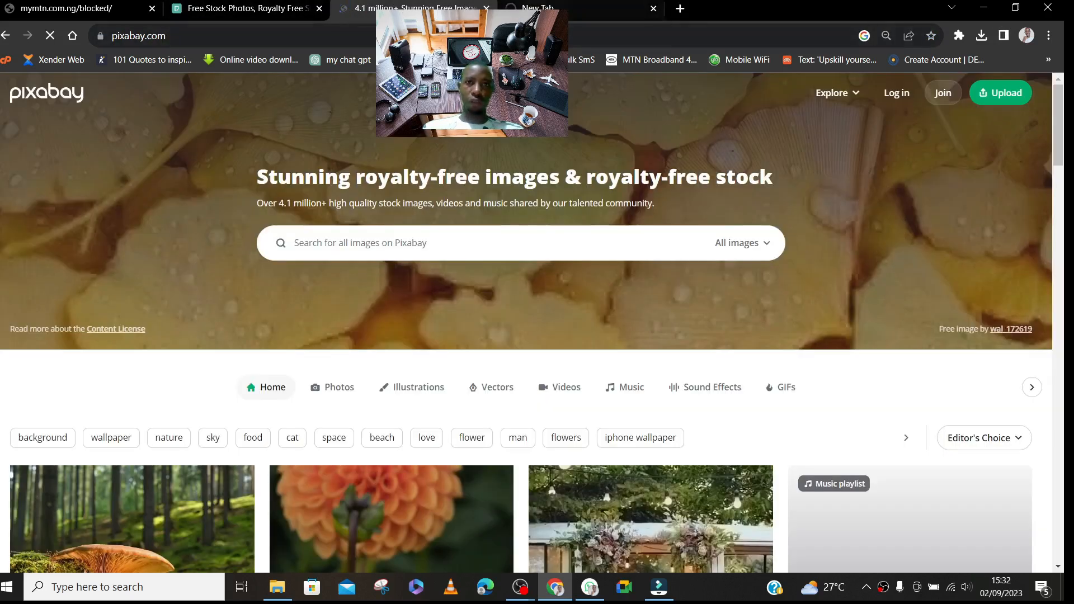
pyautogui.click(540, 11)
# - Switch to Filmora, cancel the pending export validation, and view the account's plan details
pyautogui.moveTo(670, 597)
pyautogui.click(671, 533)
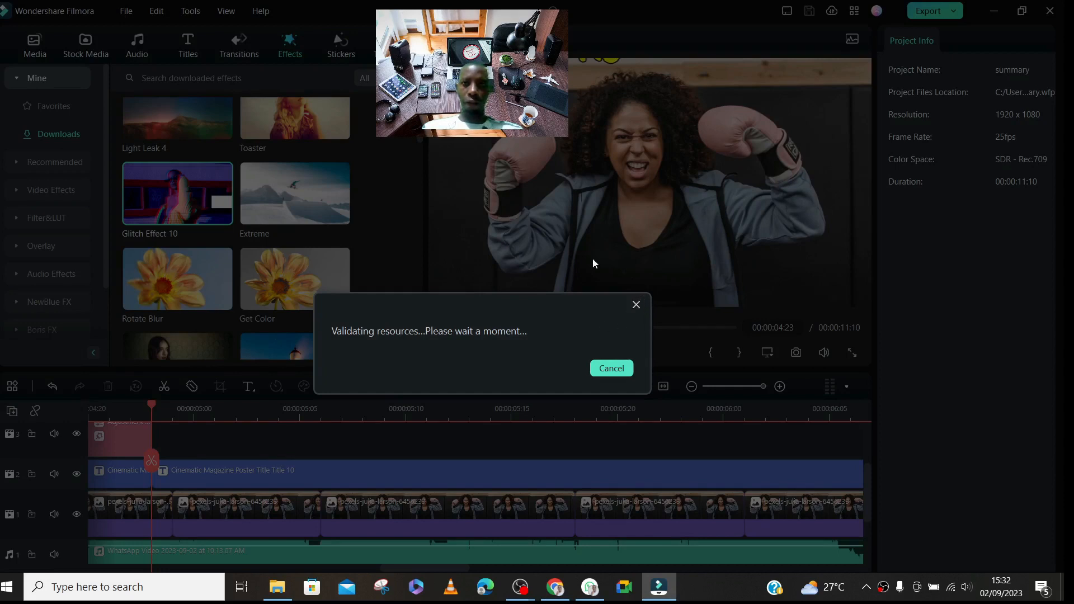
pyautogui.click(635, 305)
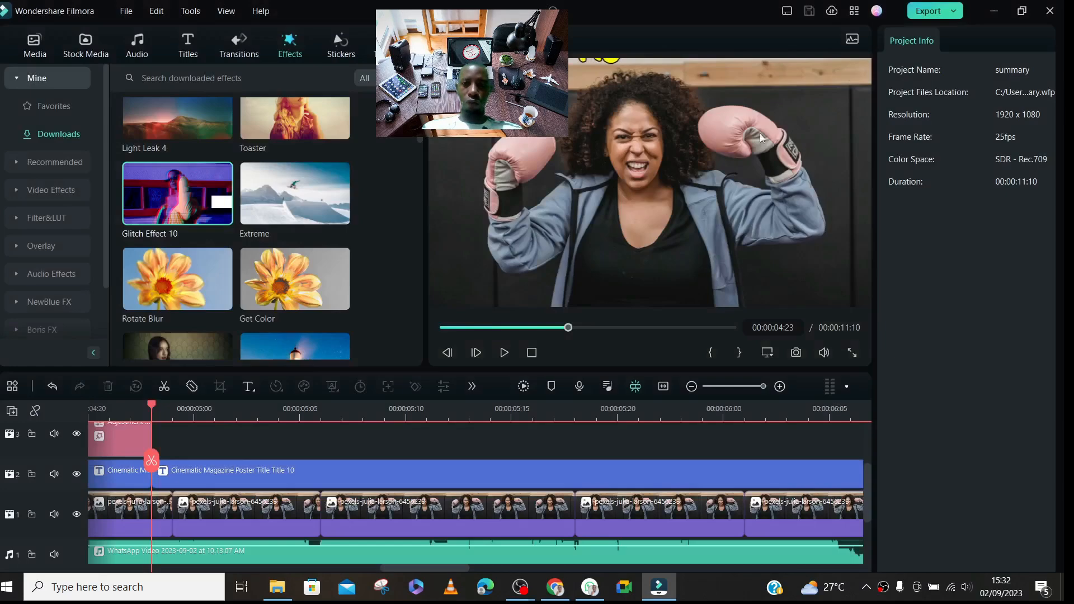
pyautogui.click(876, 12)
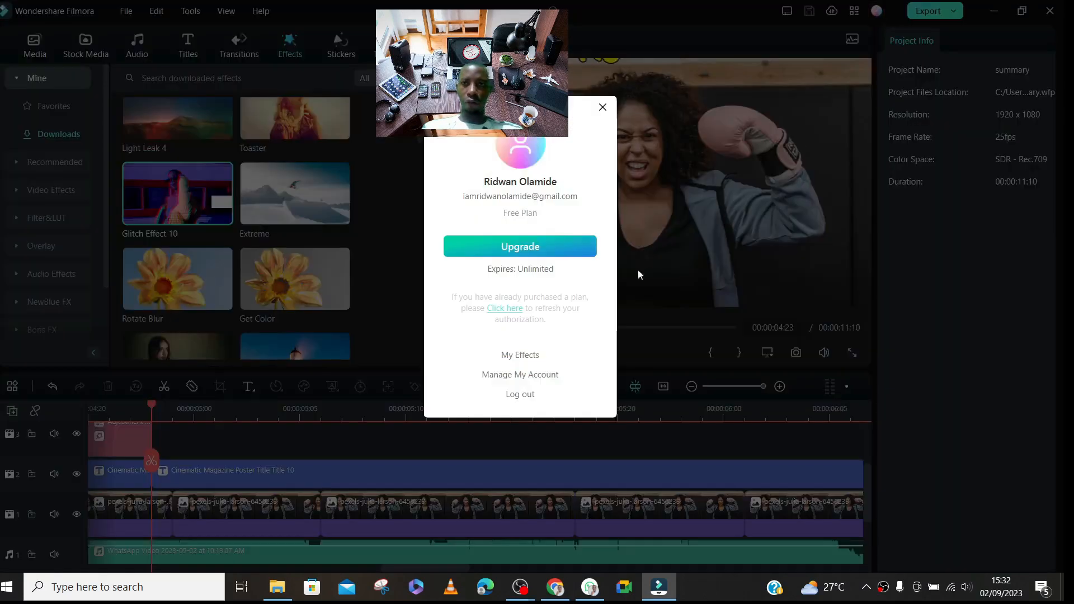
pyautogui.click(603, 108)
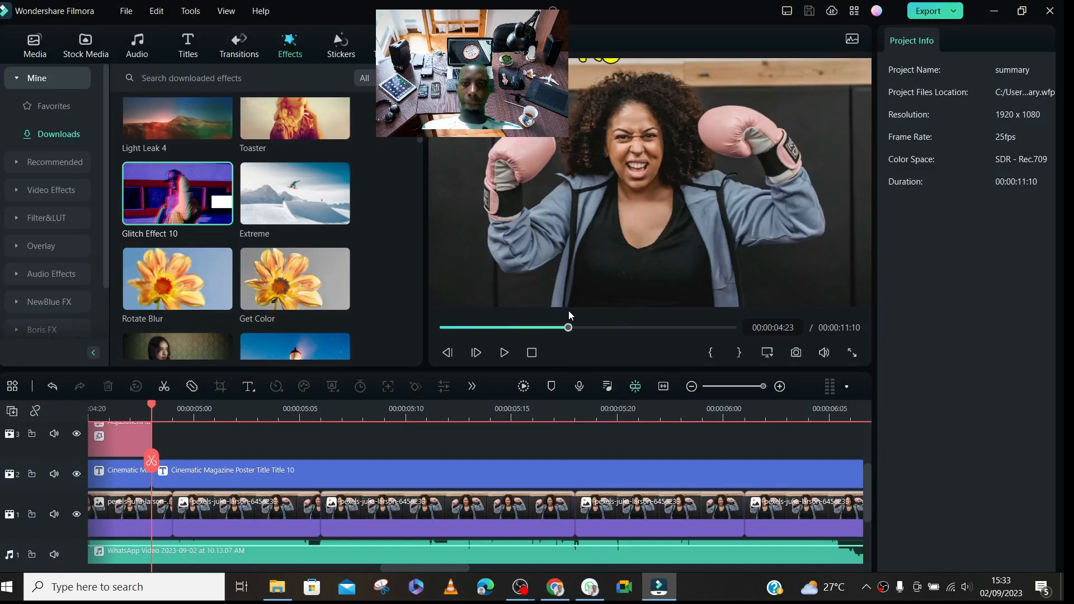
# - Open the export options for summary again and apply the detailed MP4 encoding settings
pyautogui.hotkey('ctrl', 'e')
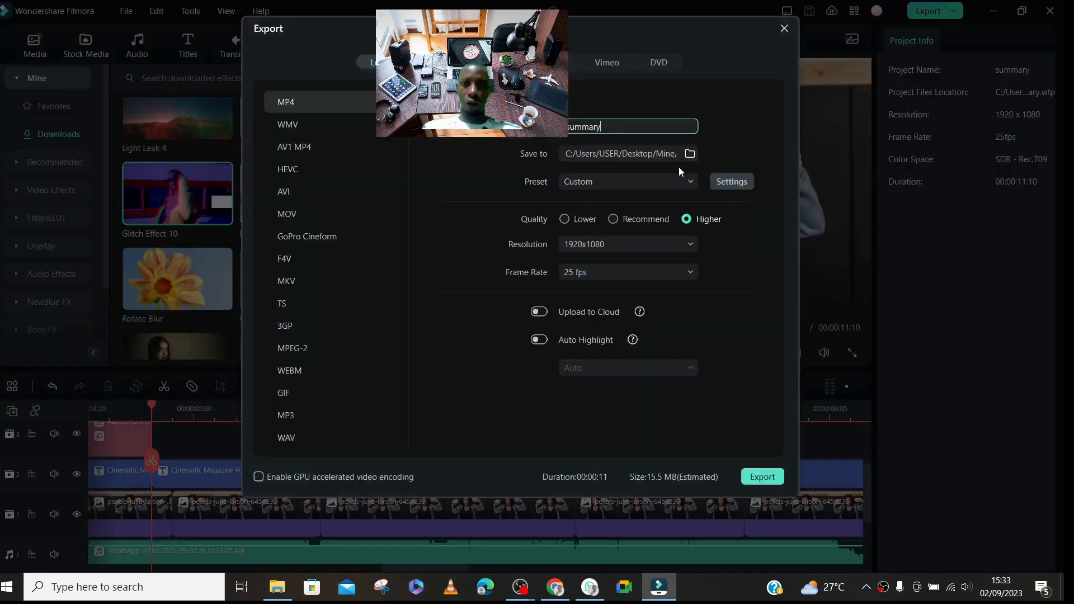
pyautogui.click(726, 187)
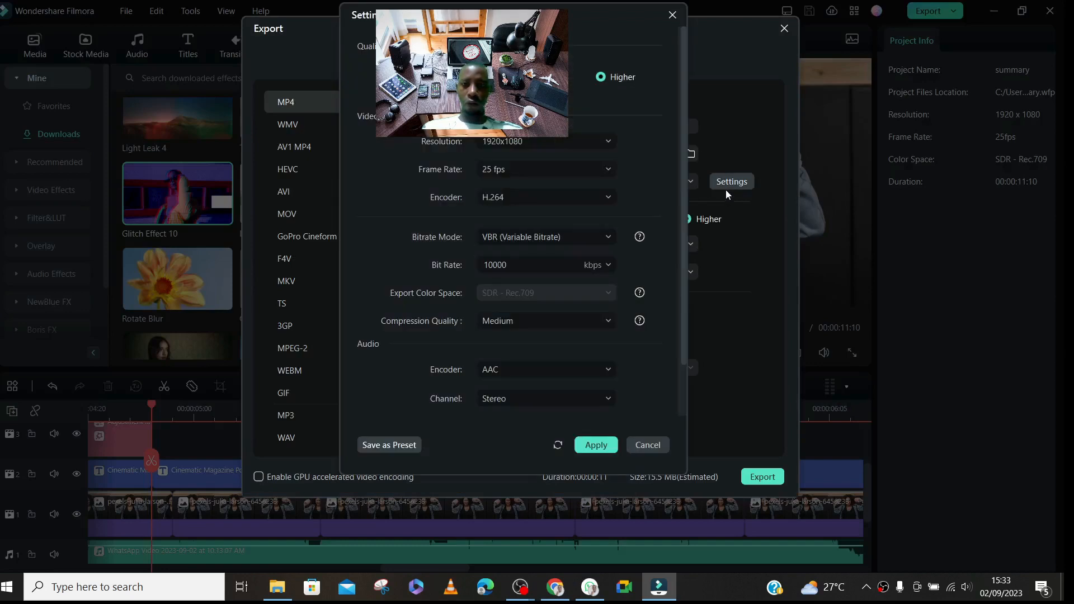
pyautogui.click(612, 445)
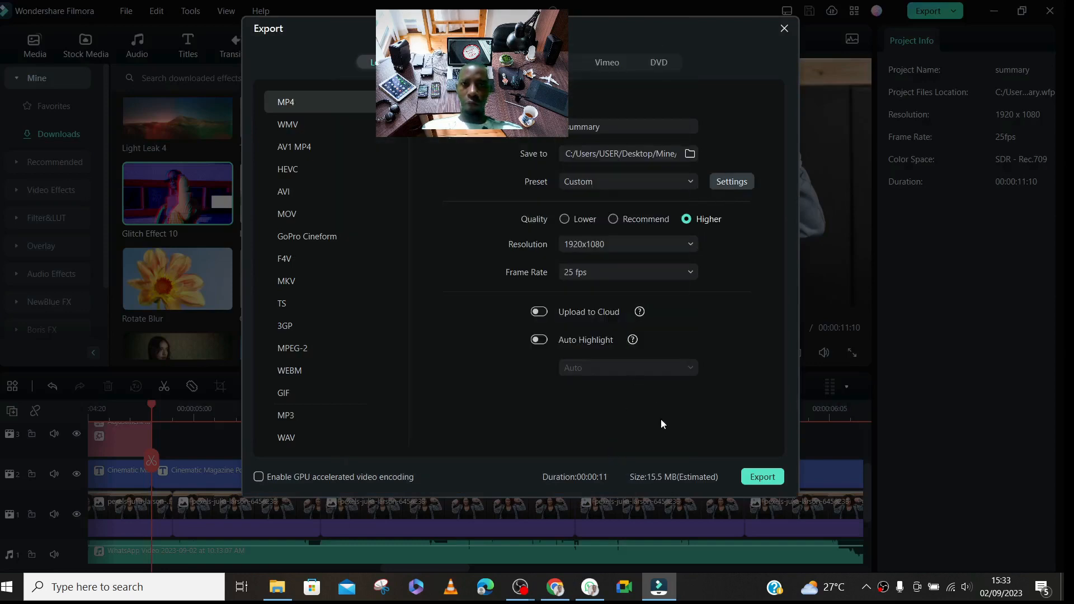
# - Start the MP4 export of summary, and switch to OBS Studio while its resources are being validated
pyautogui.click(765, 477)
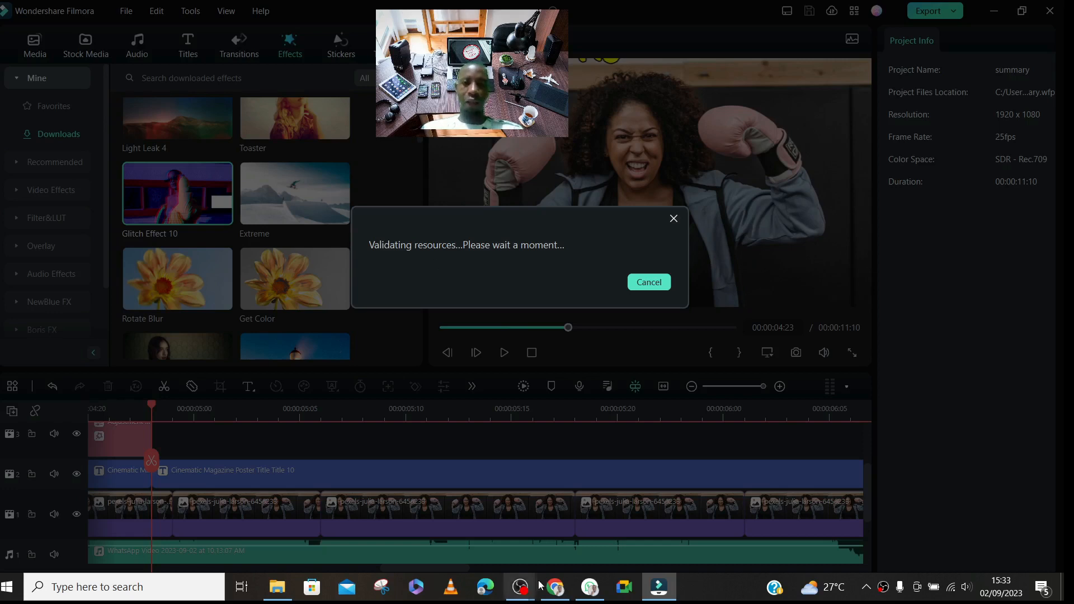
pyautogui.moveTo(521, 600)
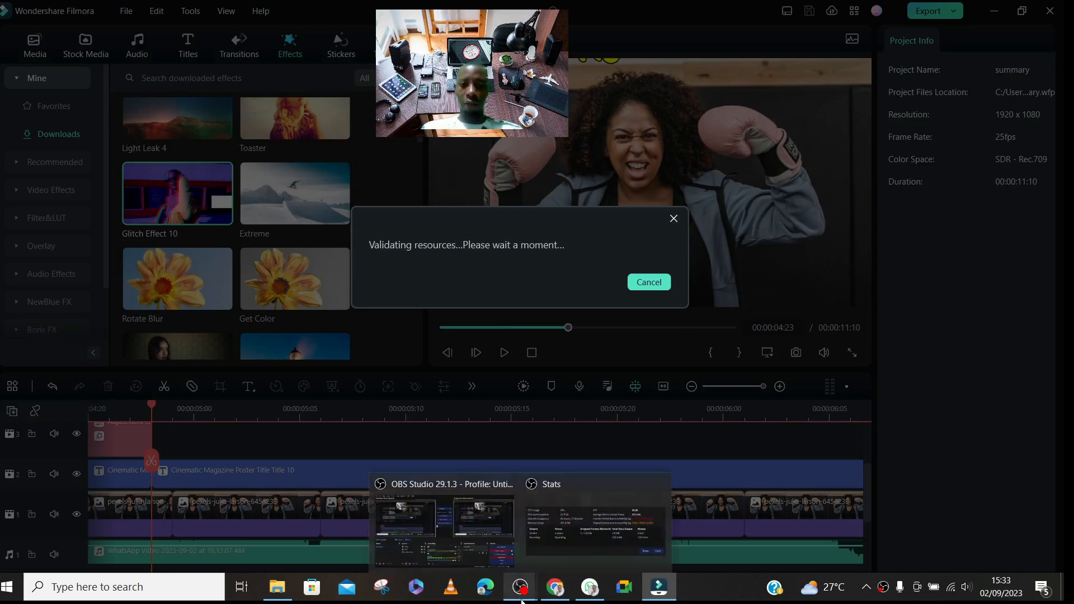
pyautogui.click(476, 542)
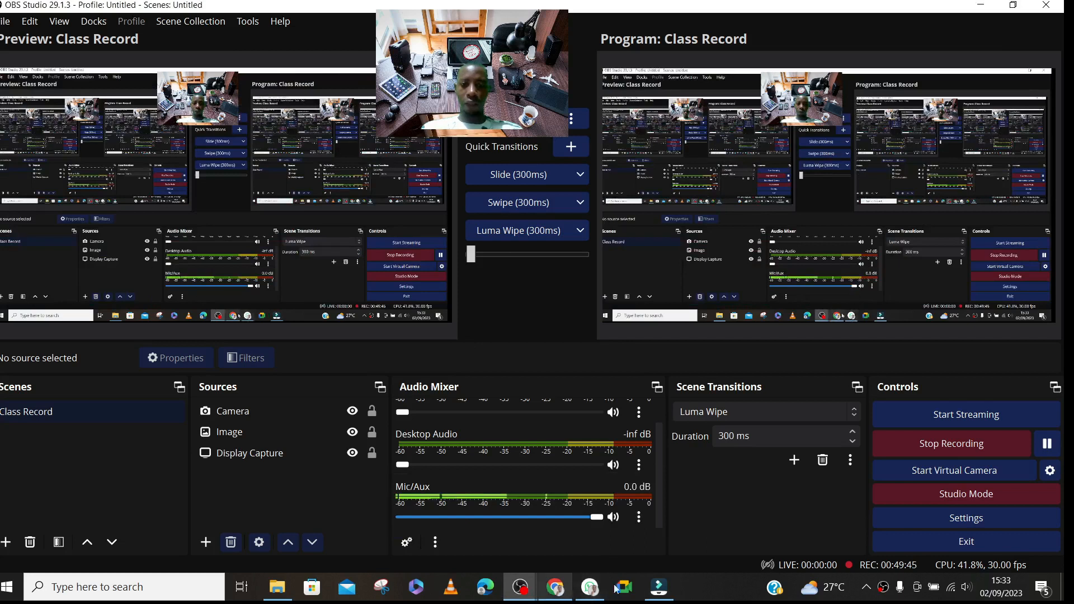
# - Switch to Chrome, check the Pixabay tab, and open the MTN Broadband 4G router bookmark in a new tab
pyautogui.moveTo(555, 588)
pyautogui.click(550, 536)
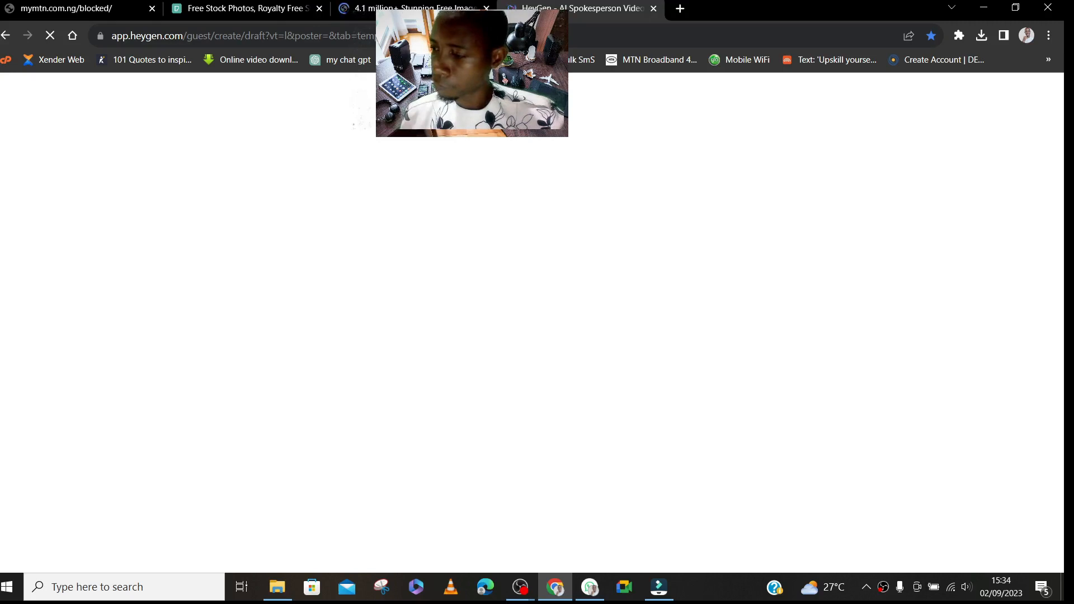
pyautogui.click(410, 8)
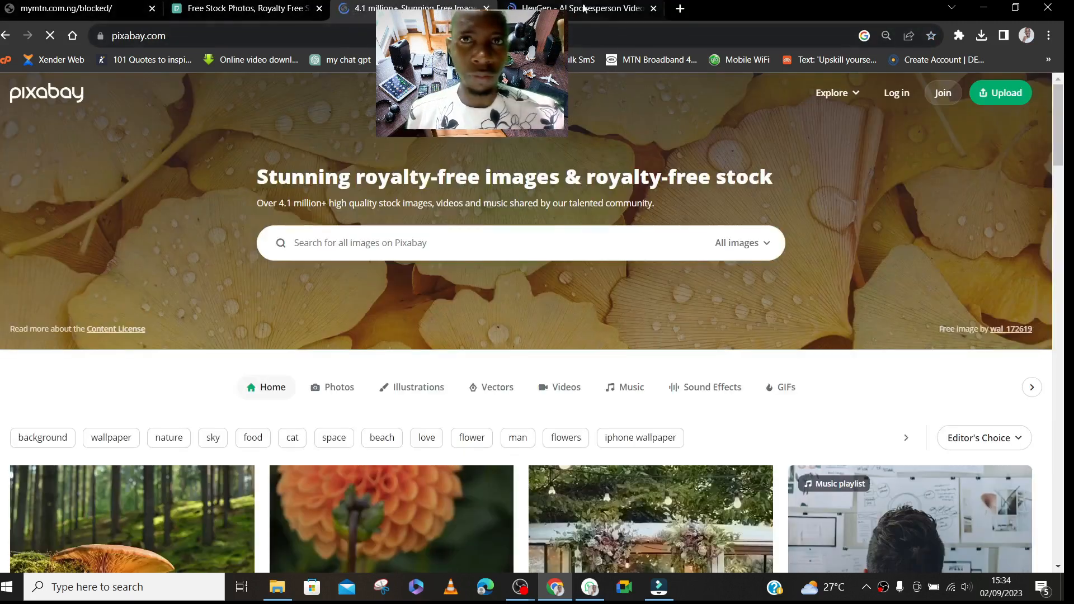
pyautogui.click(680, 8)
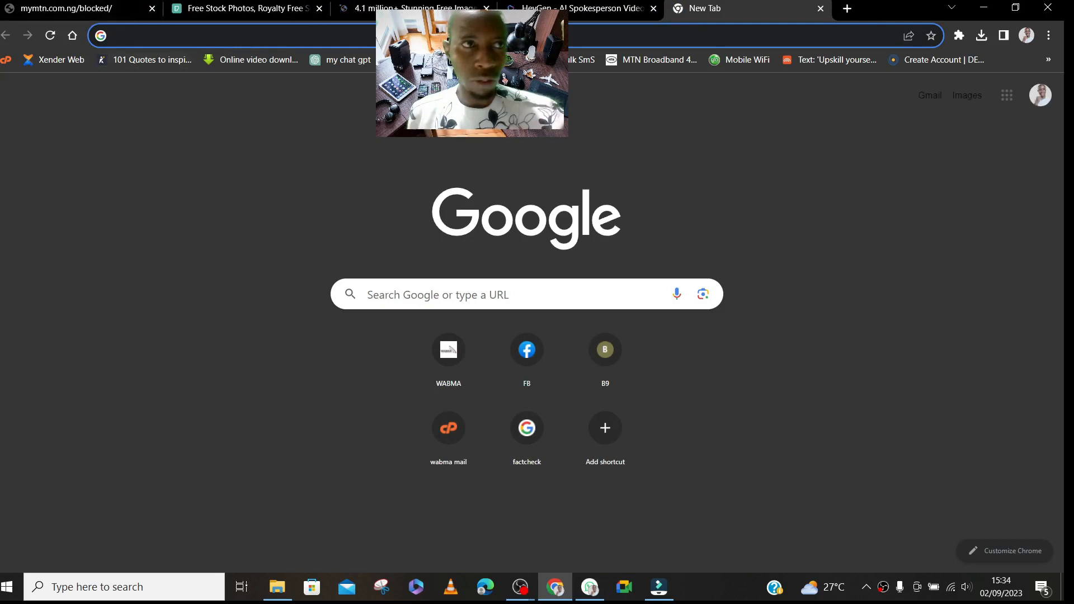
pyautogui.click(649, 59)
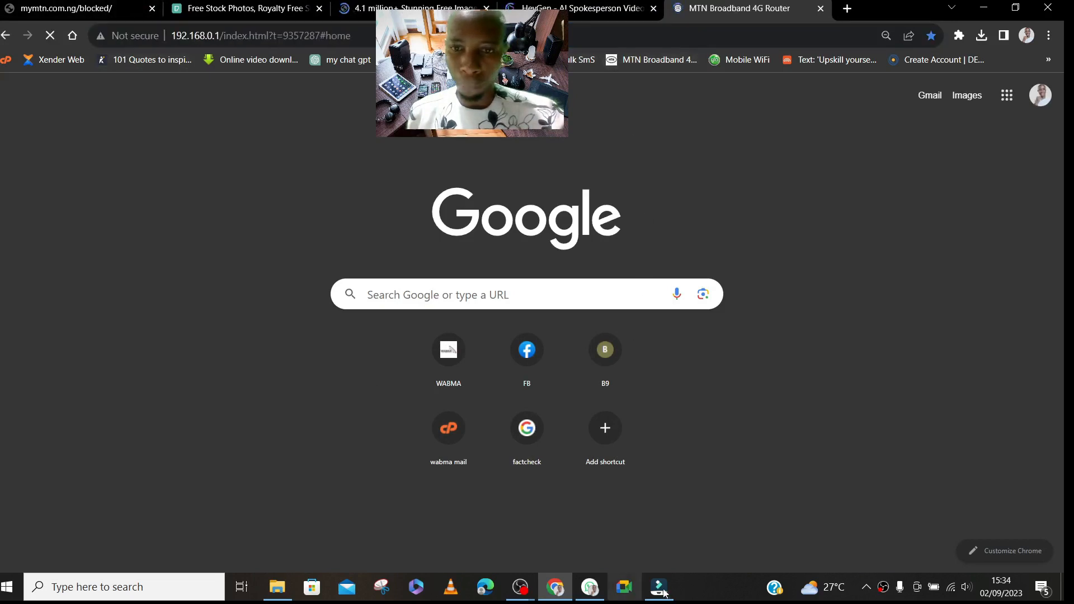
# - Cancel the pending export validation in Filmora and disconnect the computer from the WABMA-Brd2.4 Wi-Fi network
pyautogui.moveTo(663, 592)
pyautogui.click(649, 528)
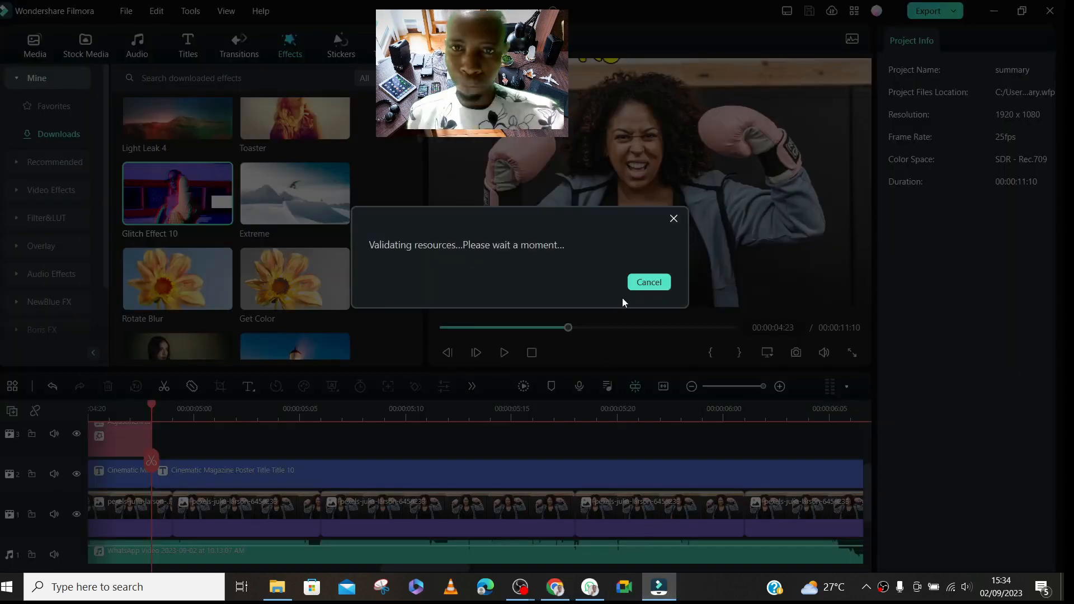
pyautogui.click(649, 284)
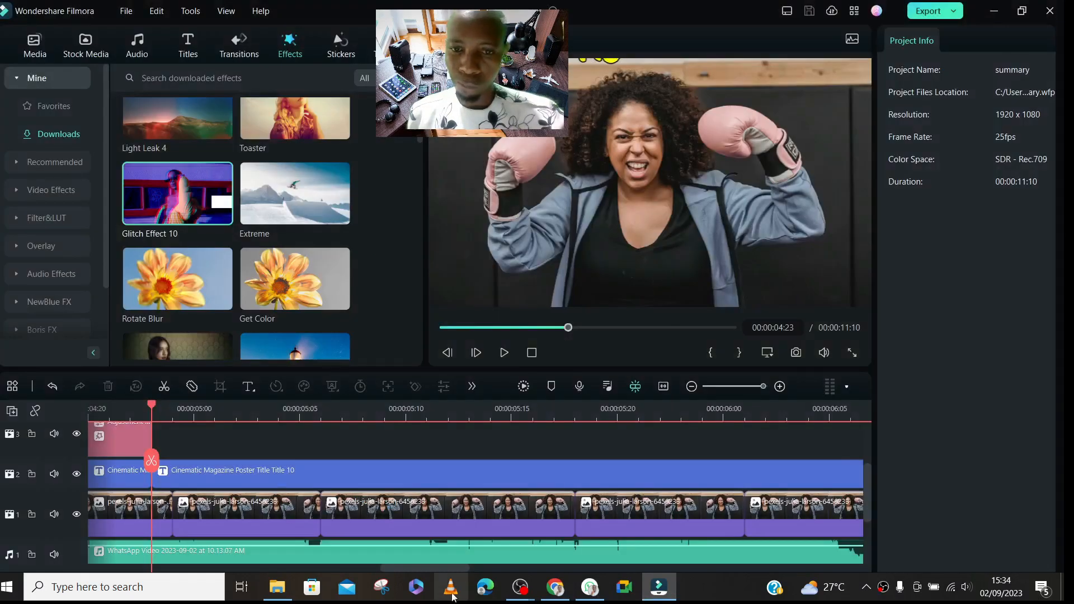
pyautogui.moveTo(601, 585)
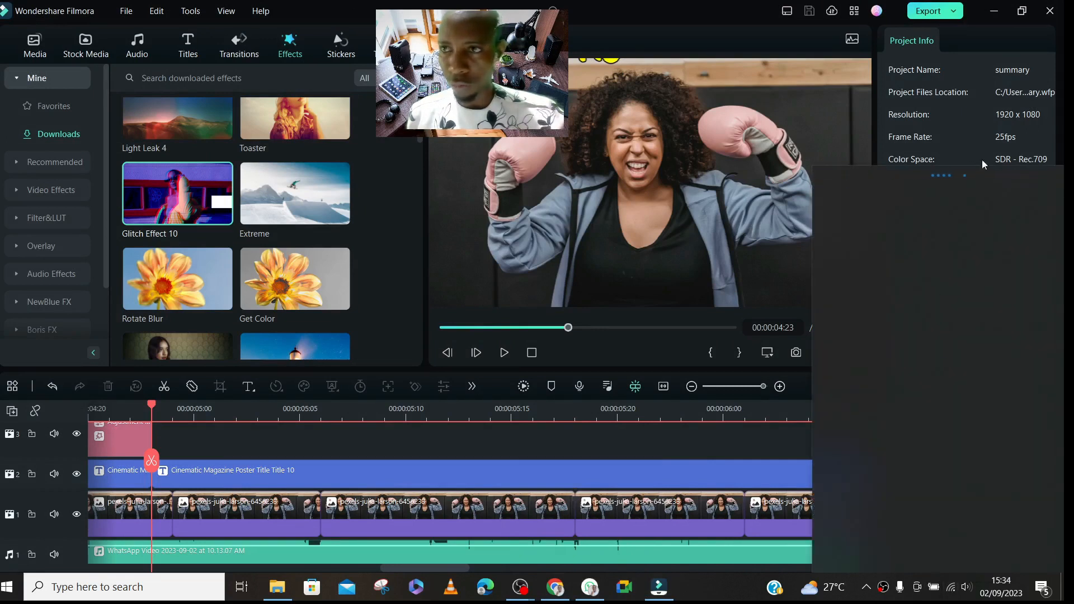
pyautogui.click(1002, 255)
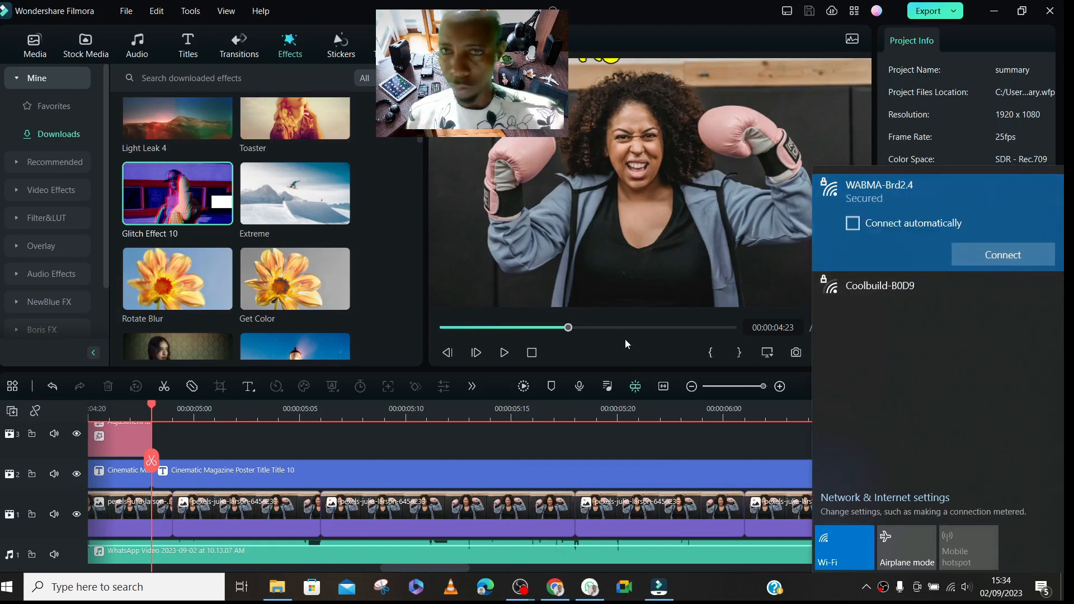
# - Export summary as an MP4 with the current settings and shift the export progress window slightly aside
pyautogui.click(926, 13)
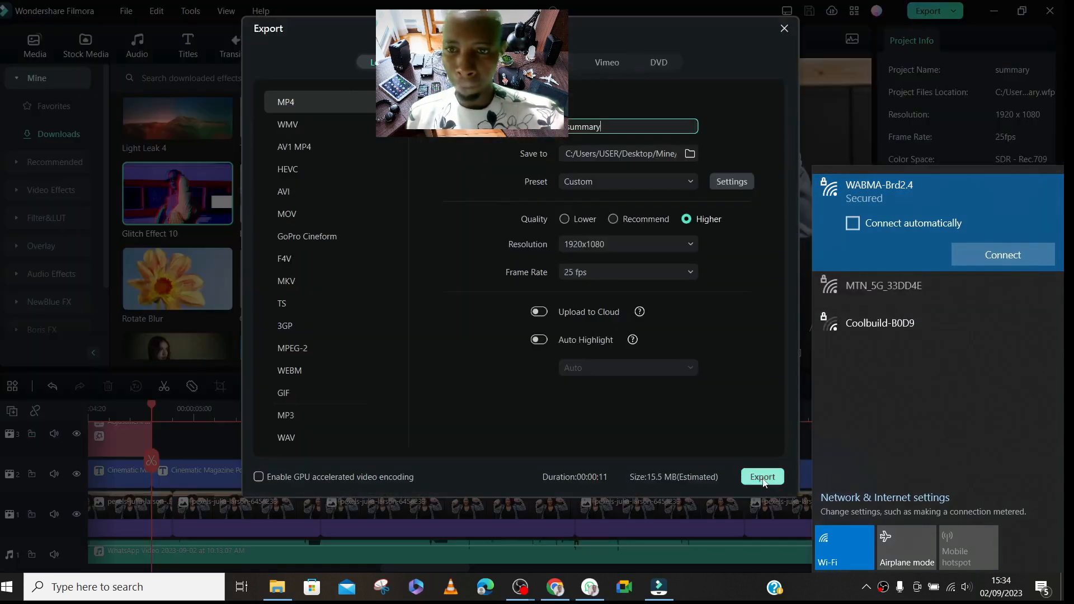
pyautogui.click(763, 478)
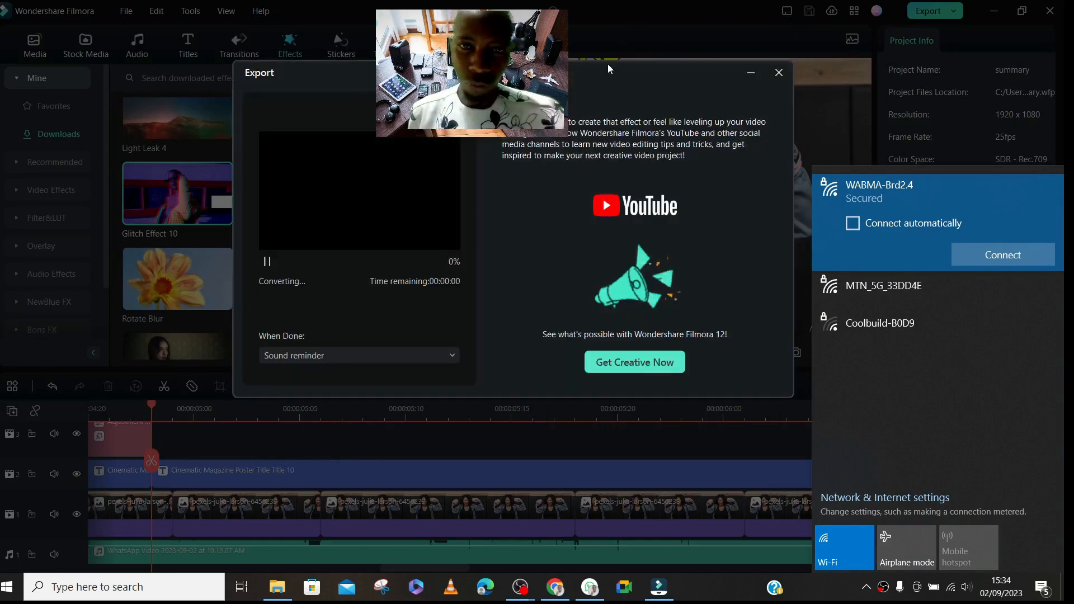
pyautogui.moveTo(608, 64); pyautogui.dragTo(573, 78)
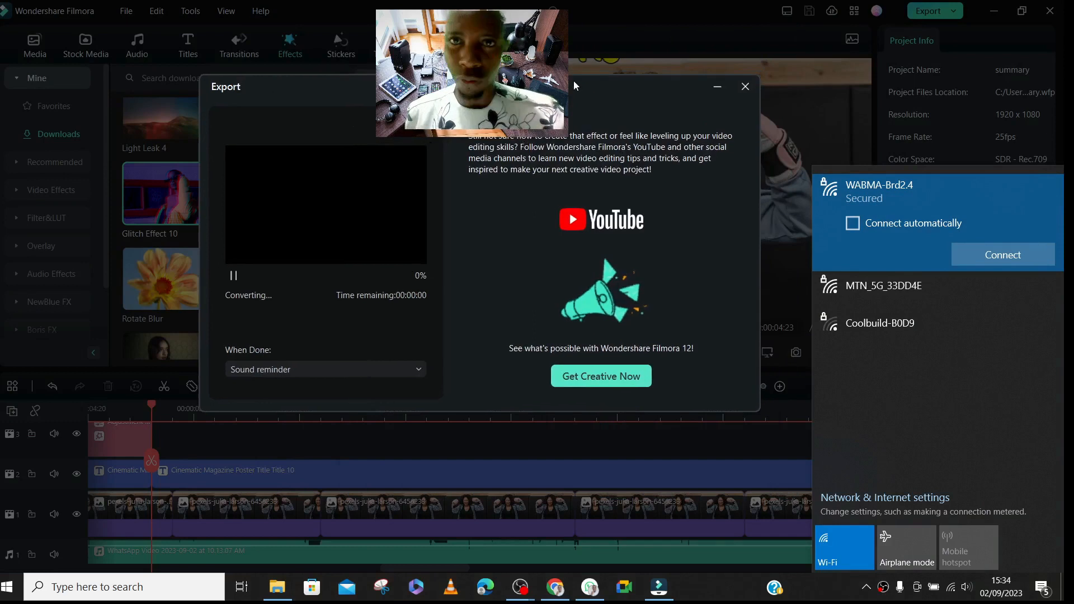
# - Reconnect the computer to the WABMA-Brd2.4 Wi-Fi network and dismiss the network list
pyautogui.click(974, 255)
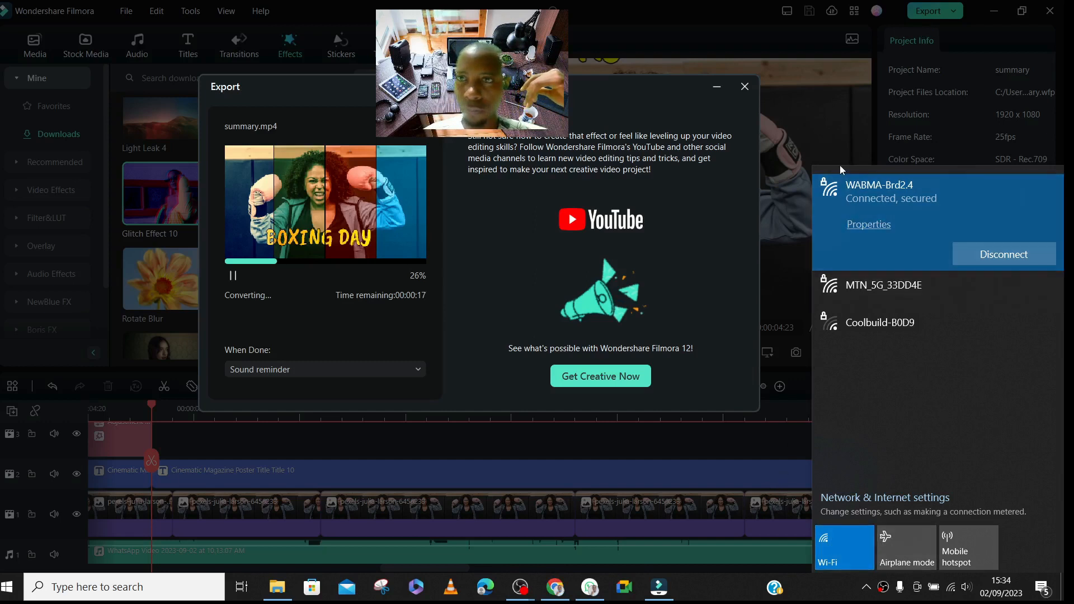
pyautogui.click(874, 326)
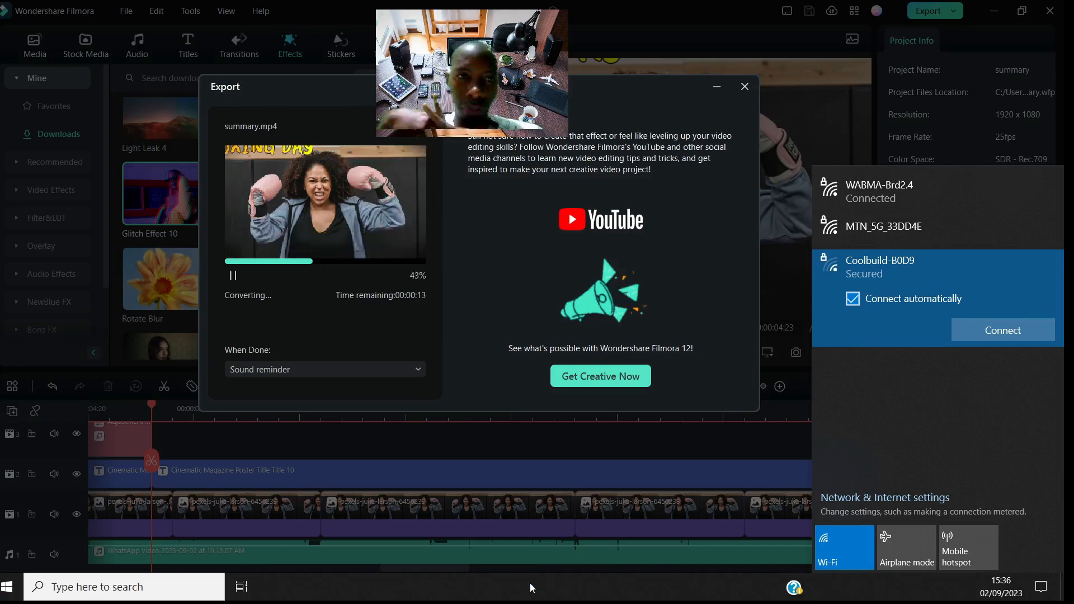
pyautogui.click(530, 584)
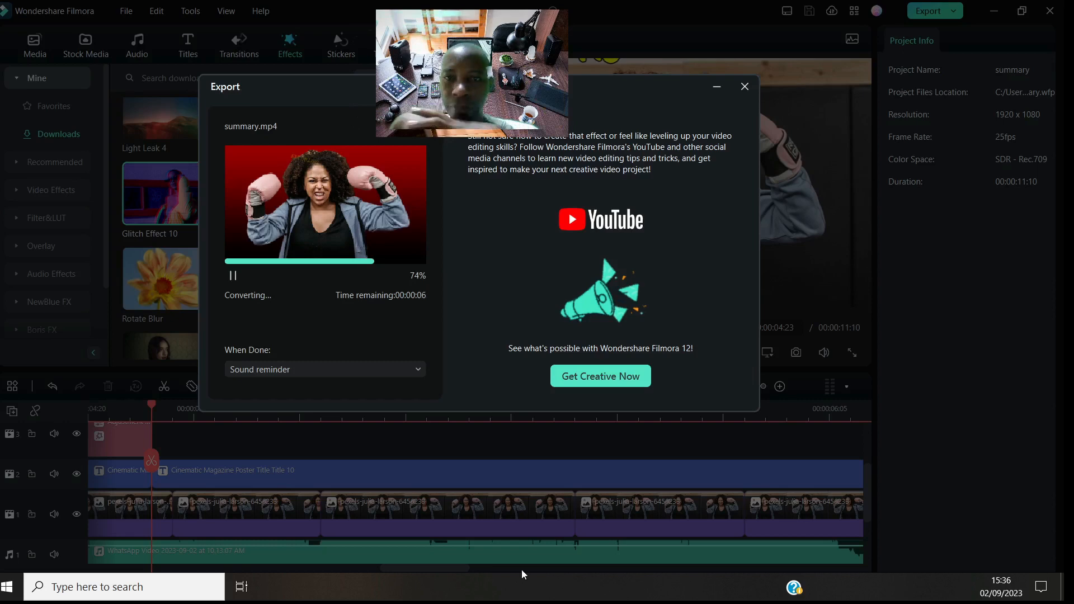
# - Reposition the export progress window while summary.mp4 converts, and close it once the conversion is complete
pyautogui.moveTo(475, 93); pyautogui.dragTo(521, 184)
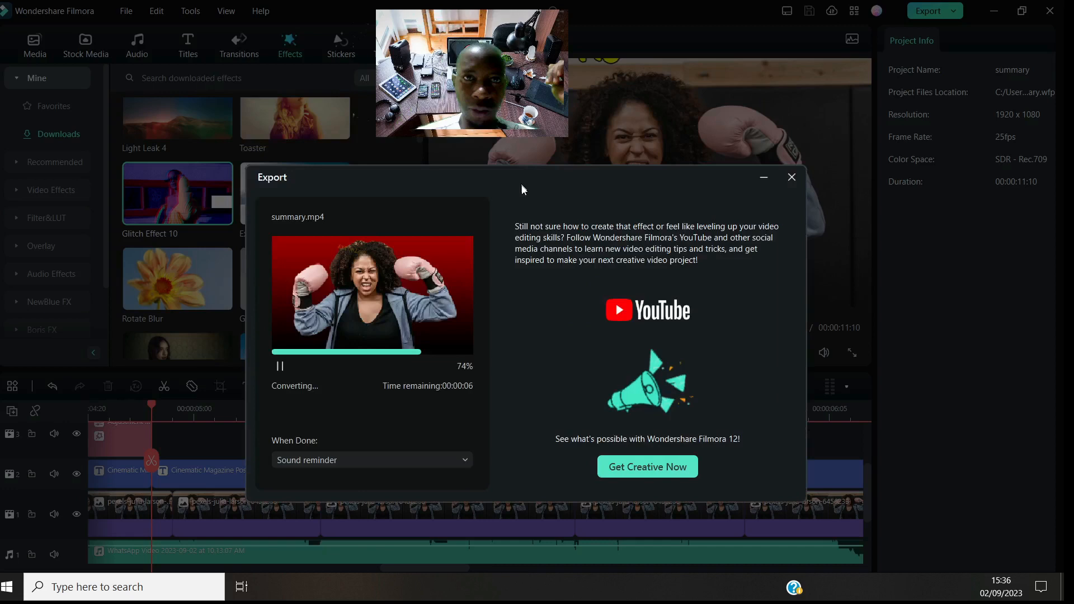
pyautogui.moveTo(521, 184); pyautogui.dragTo(507, 126)
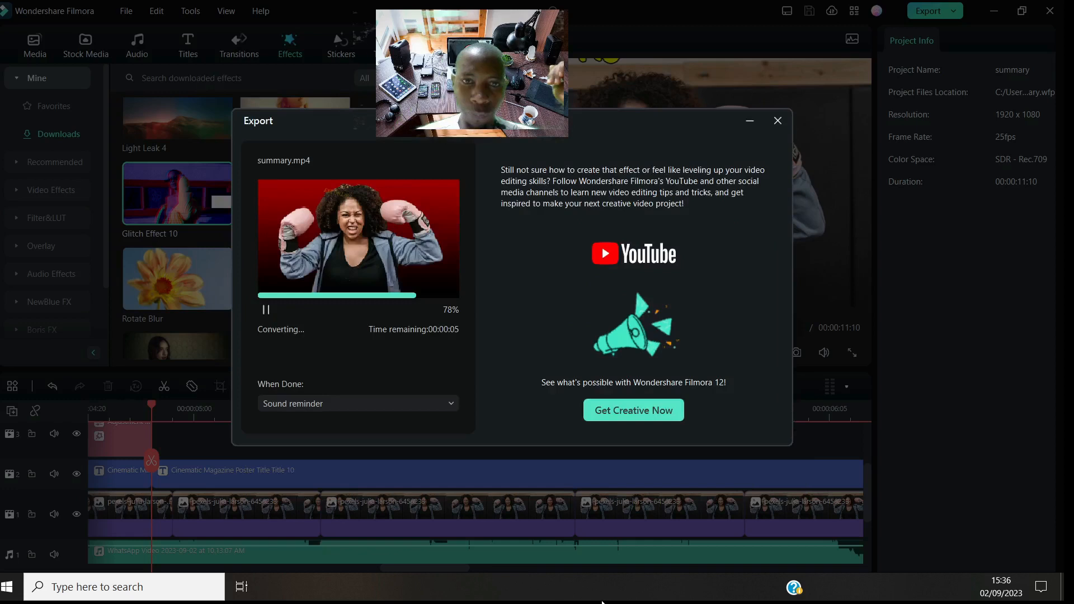
pyautogui.moveTo(606, 304); pyautogui.dragTo(588, 324)
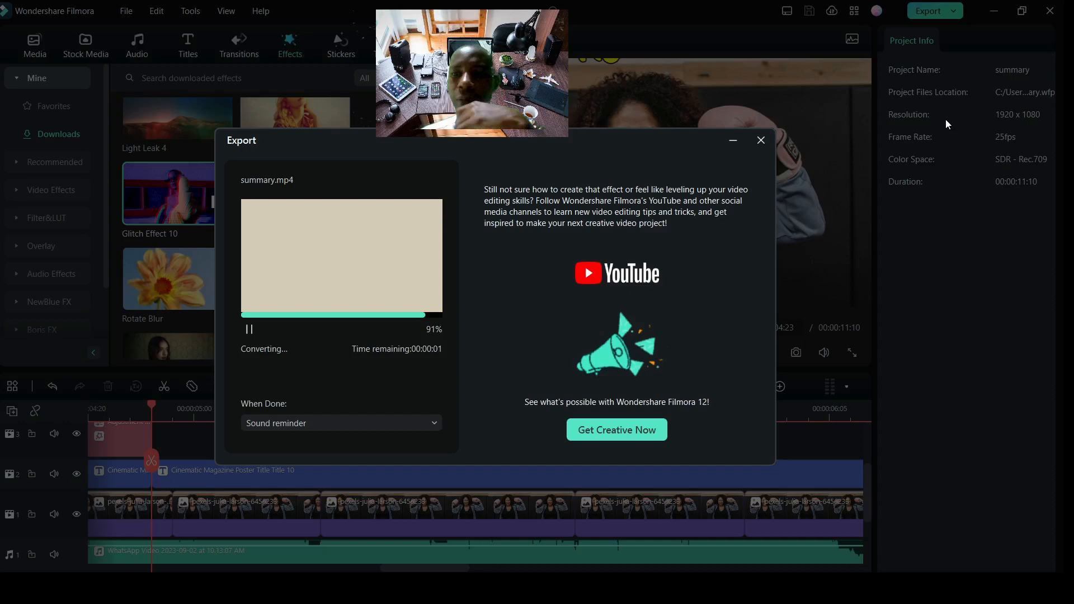
pyautogui.moveTo(616, 145); pyautogui.dragTo(605, 124)
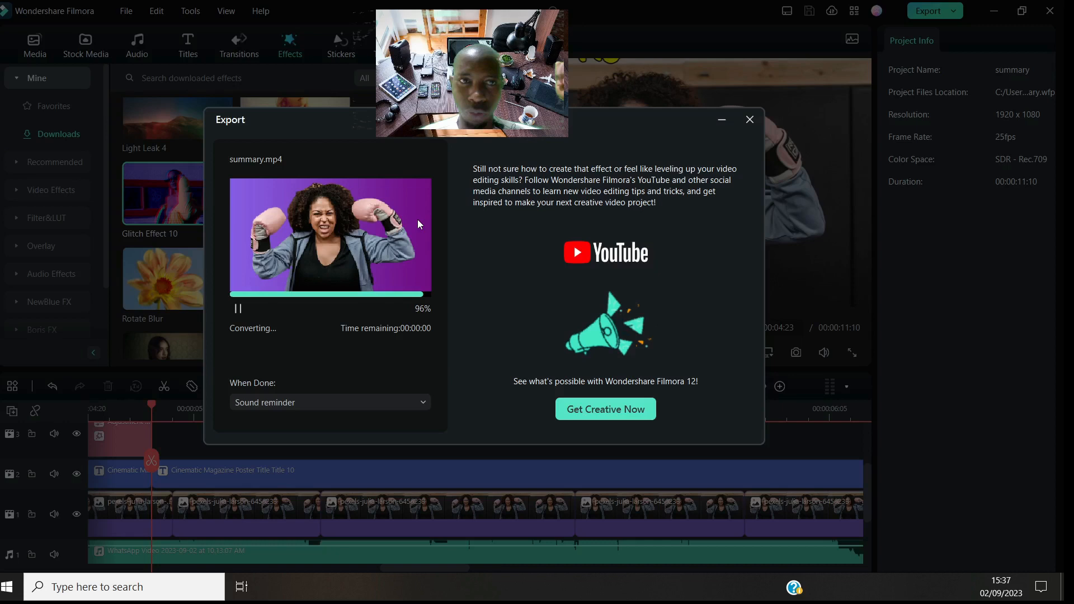
pyautogui.moveTo(467, 119); pyautogui.dragTo(465, 159)
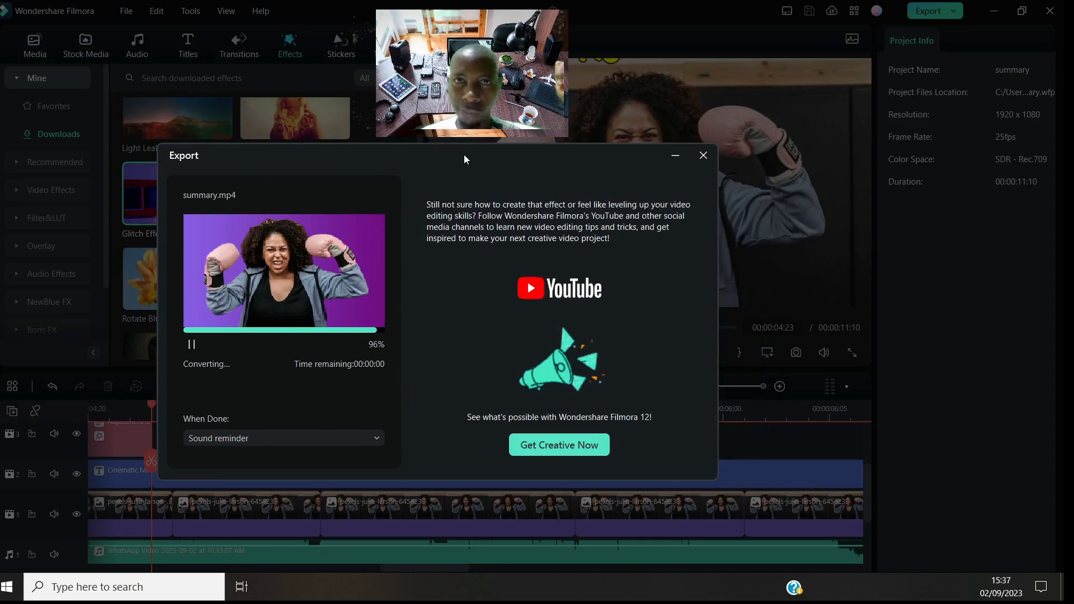
pyautogui.moveTo(465, 154); pyautogui.dragTo(484, 162)
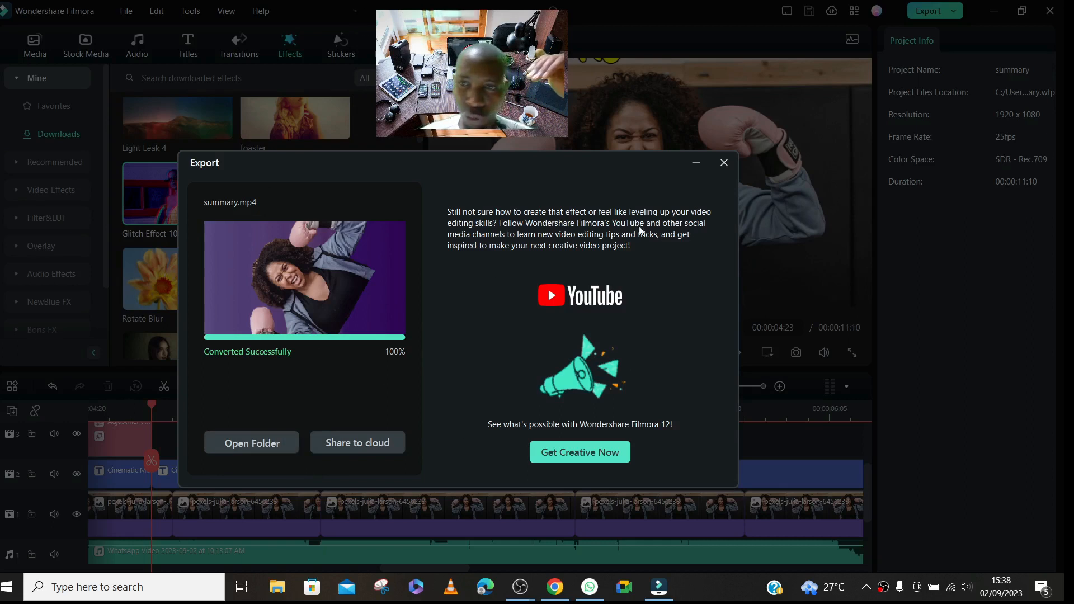
pyautogui.click(723, 163)
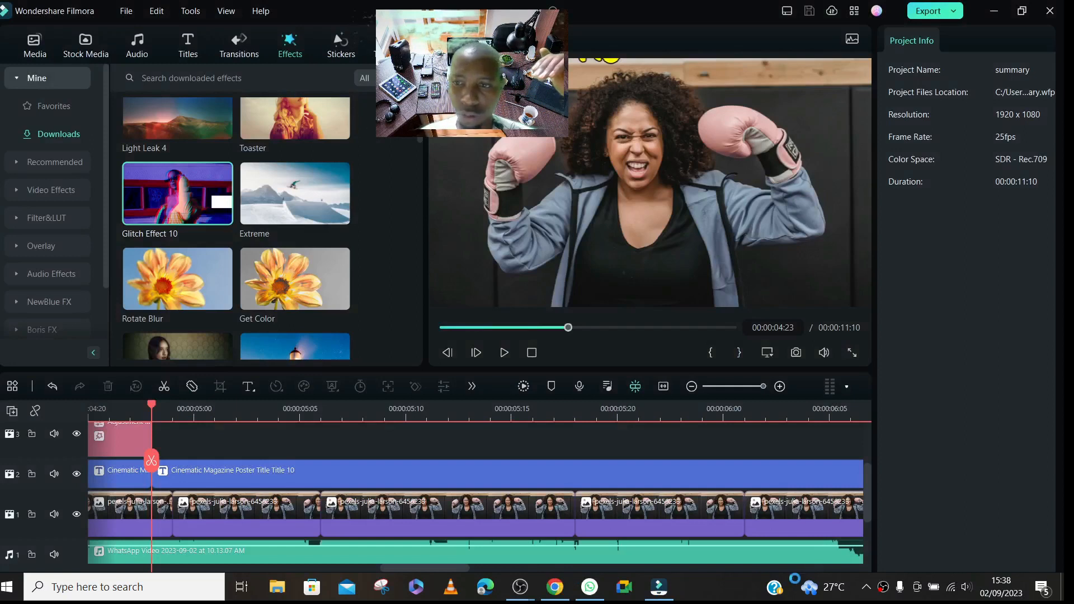
# - Switch to Chrome to check the HeyGen and Pixabay tabs, and bring up the OBS Studio main window
pyautogui.moveTo(658, 587)
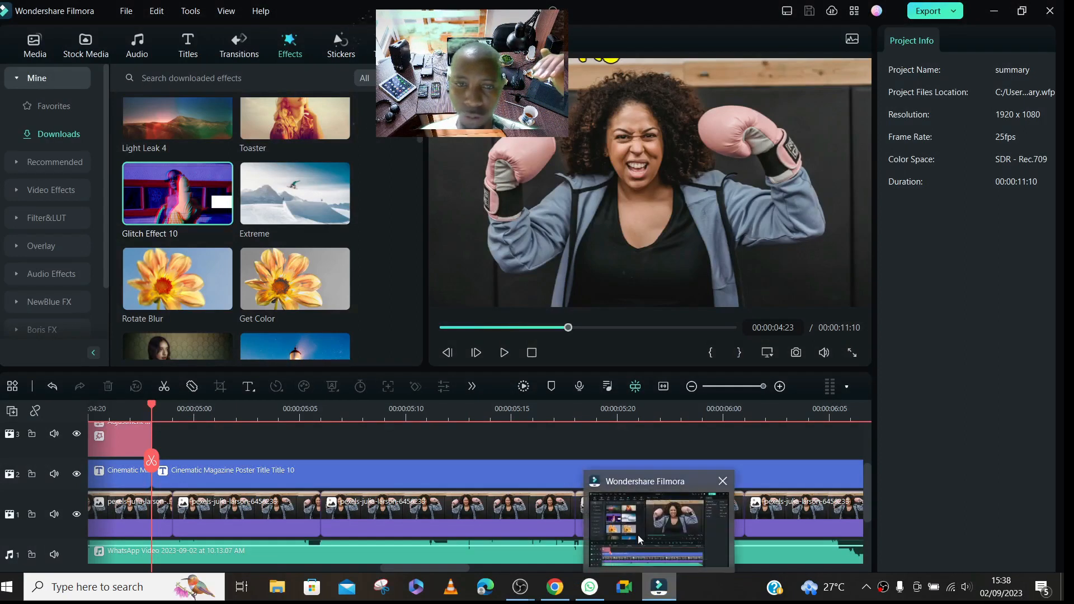
pyautogui.click(554, 551)
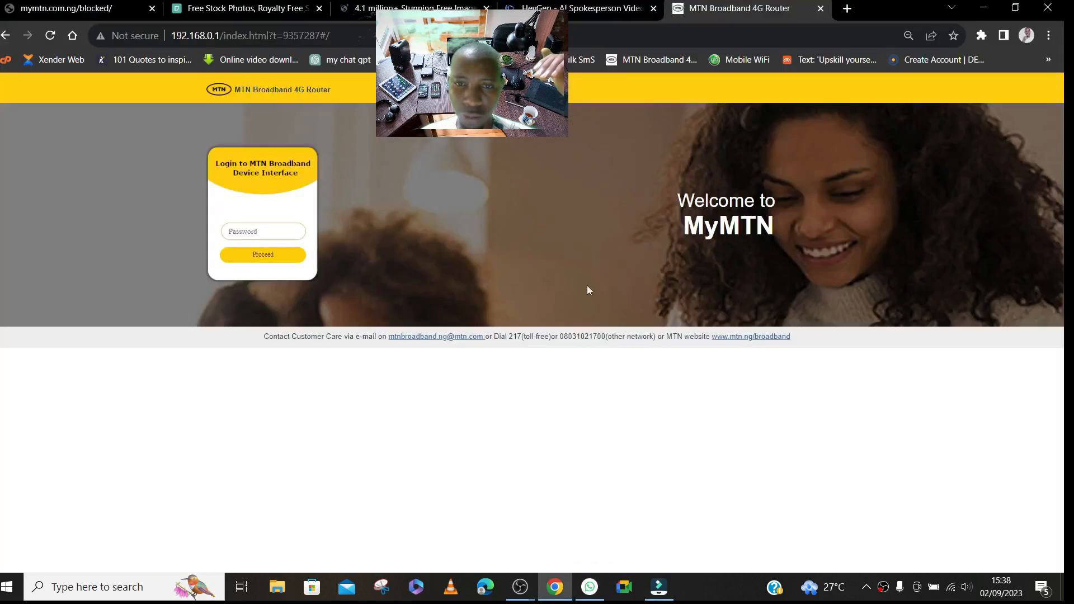
pyautogui.click(573, 9)
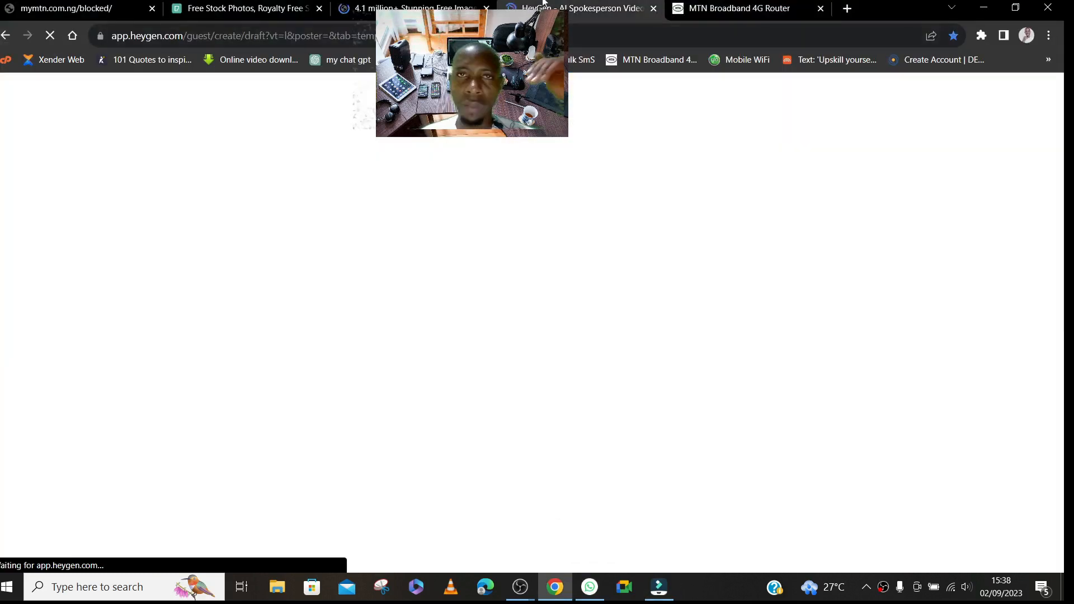
pyautogui.click(471, 5)
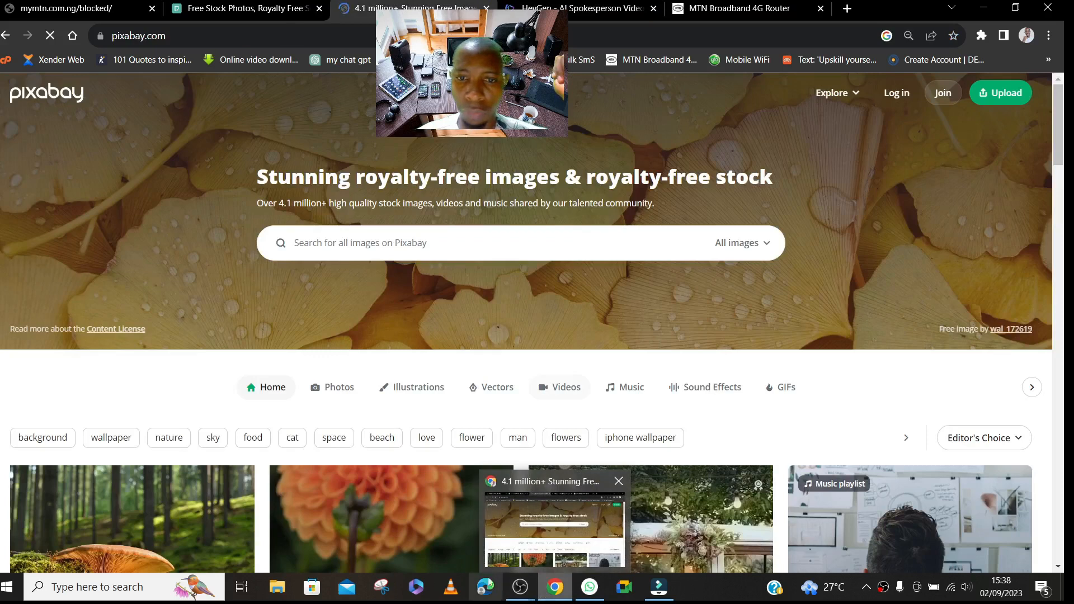
pyautogui.moveTo(523, 590)
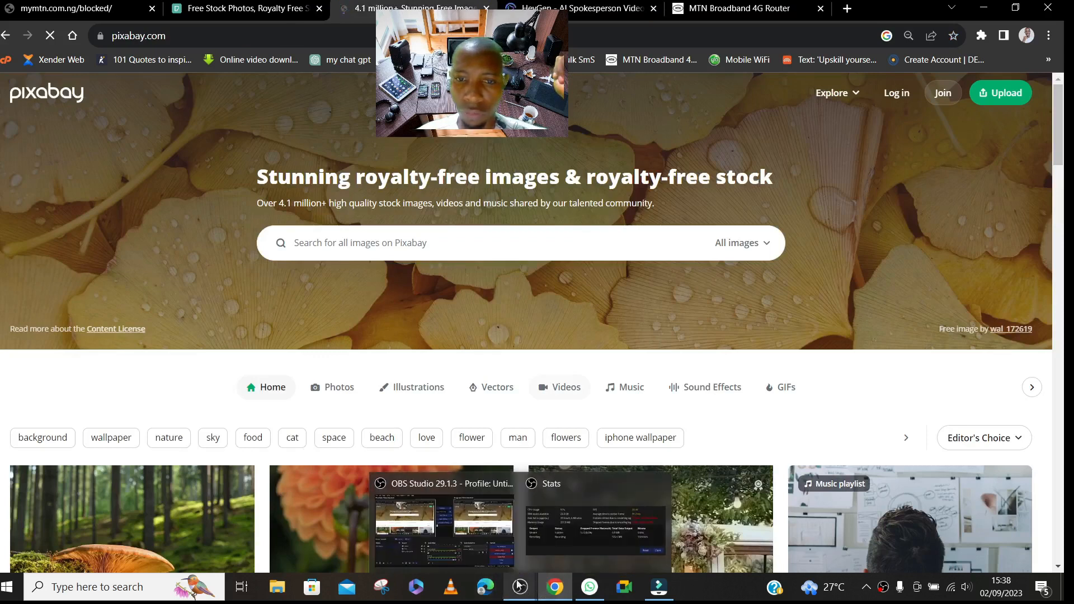
pyautogui.click(483, 534)
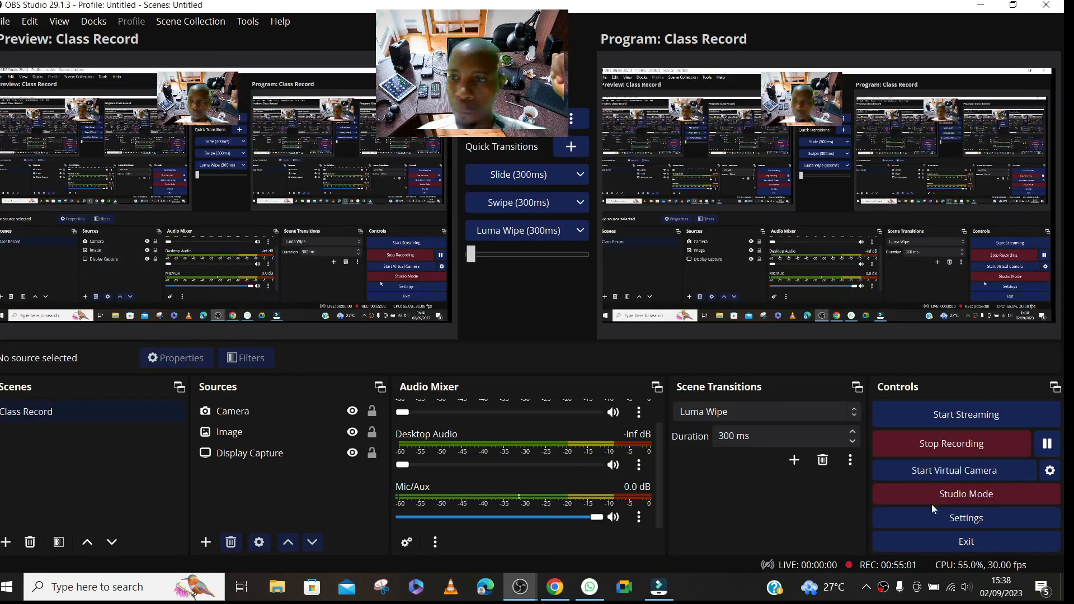